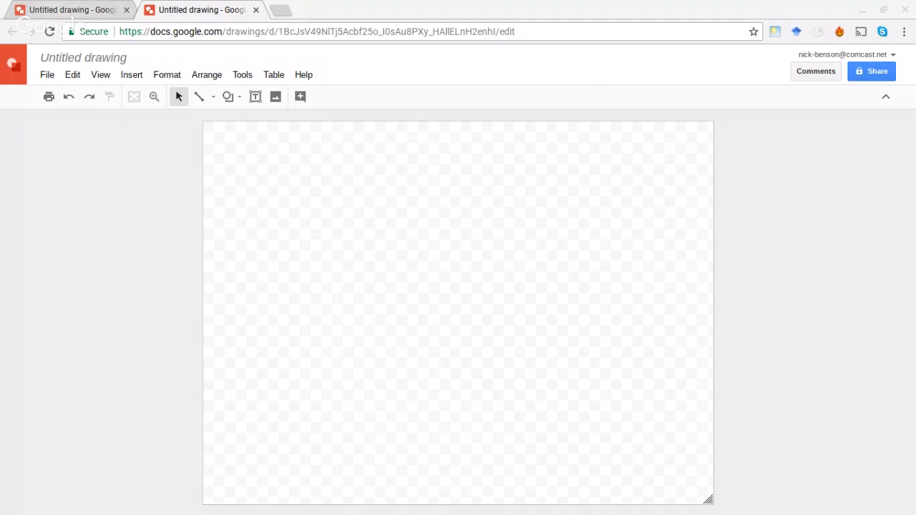
# Step: Search the web for "Upgrade Ben 10" in a new browser tab
pyautogui.click(70, 11)
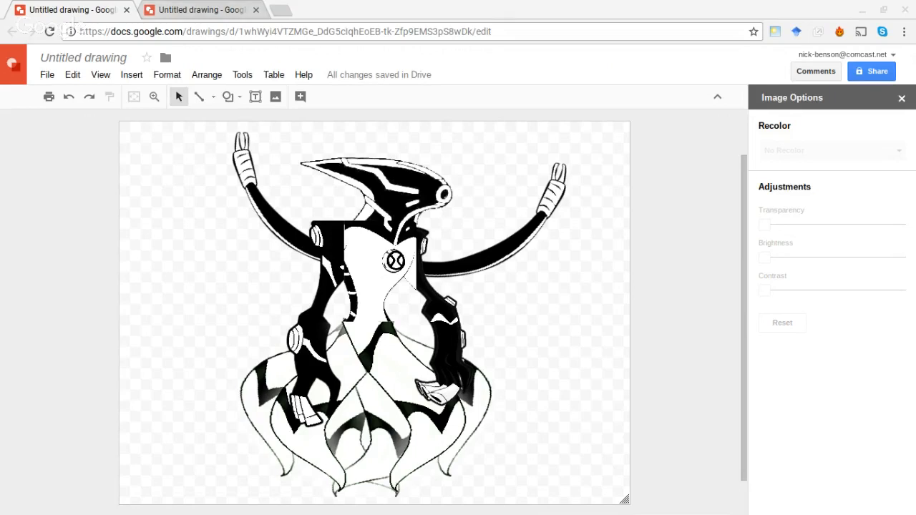
pyautogui.click(156, 11)
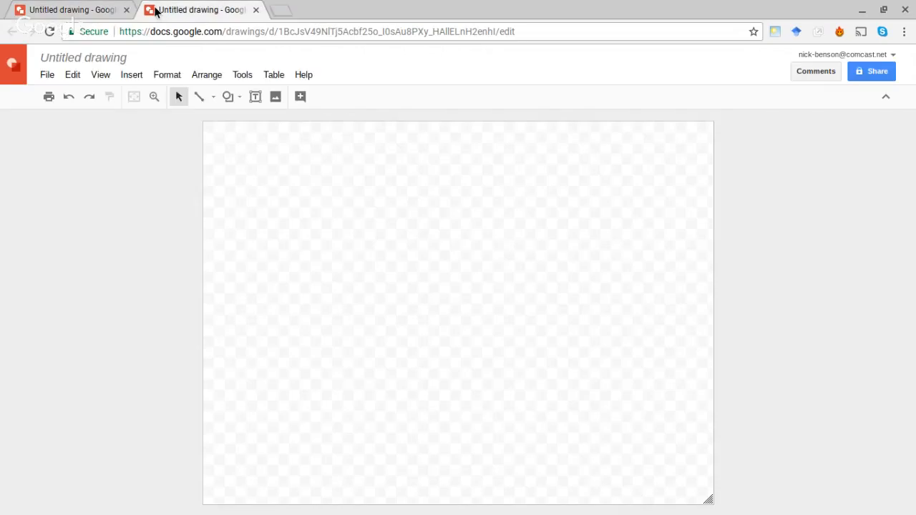
pyautogui.click(285, 11)
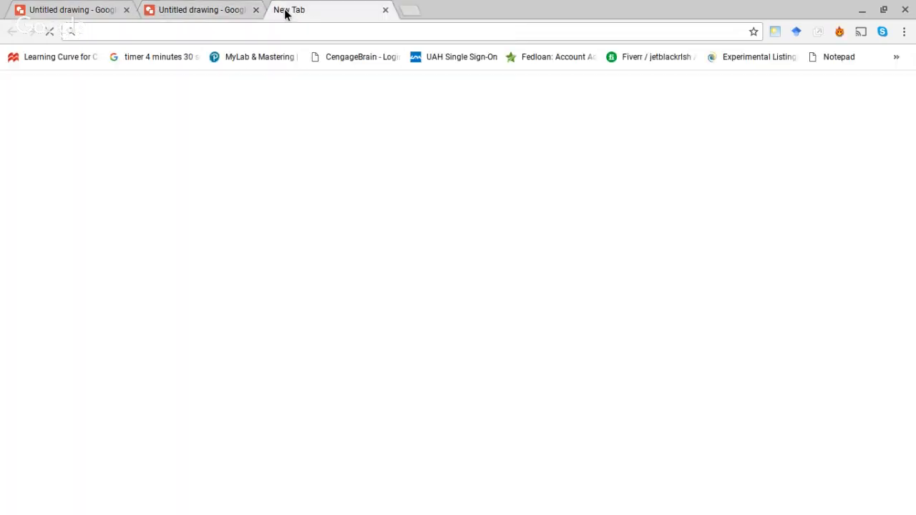
pyautogui.write('Upgrade')
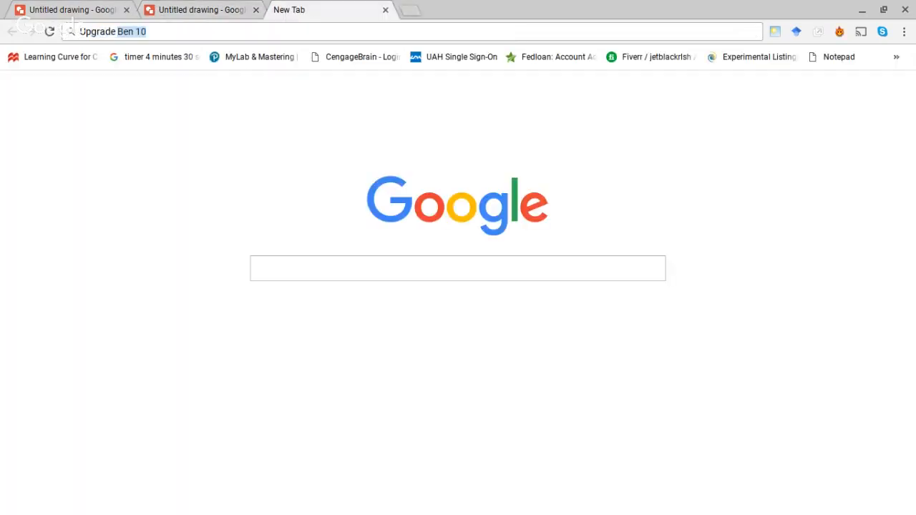
pyautogui.write(' Ben 10')
pyautogui.press('Return')
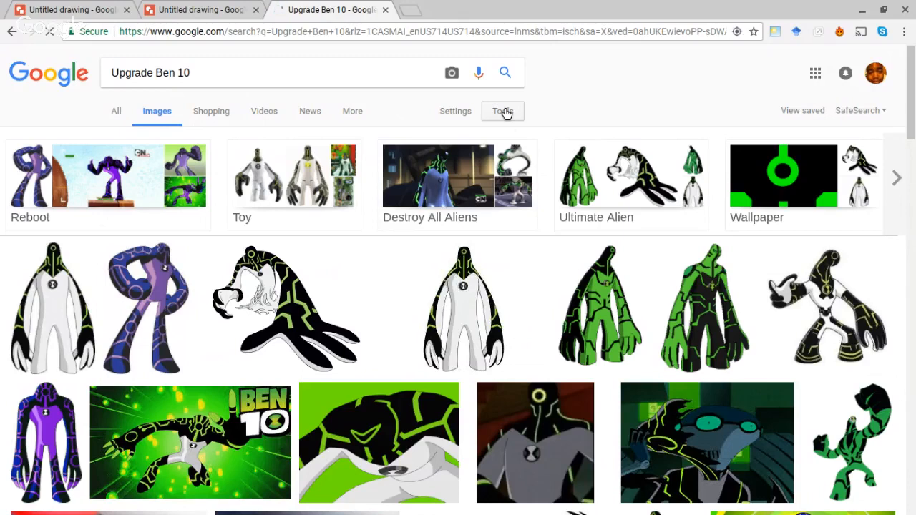
# Step: Filter the Upgrade Ben 10 image results to transparent images only
pyautogui.click(505, 111)
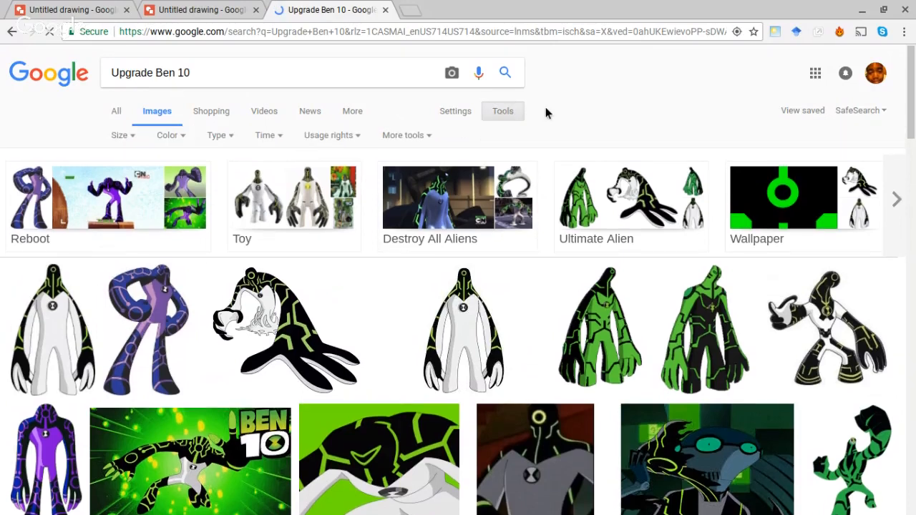
pyautogui.click(178, 136)
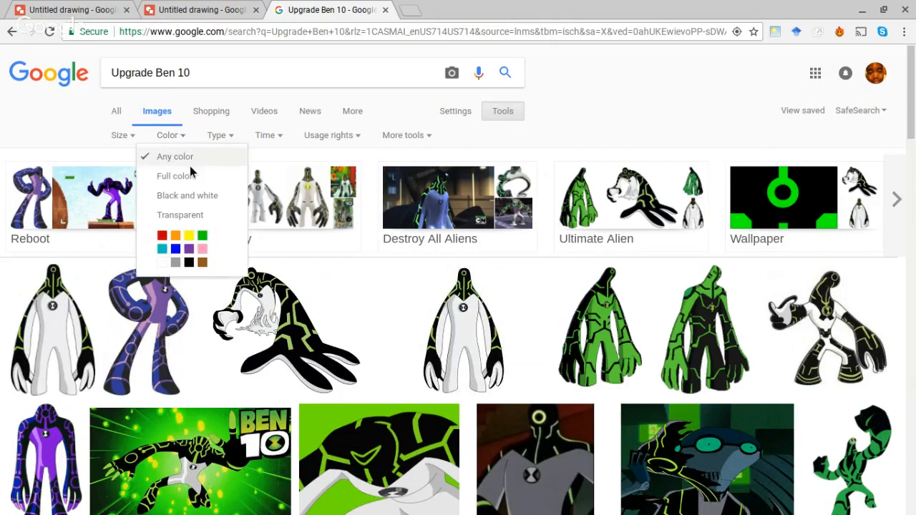
pyautogui.click(180, 215)
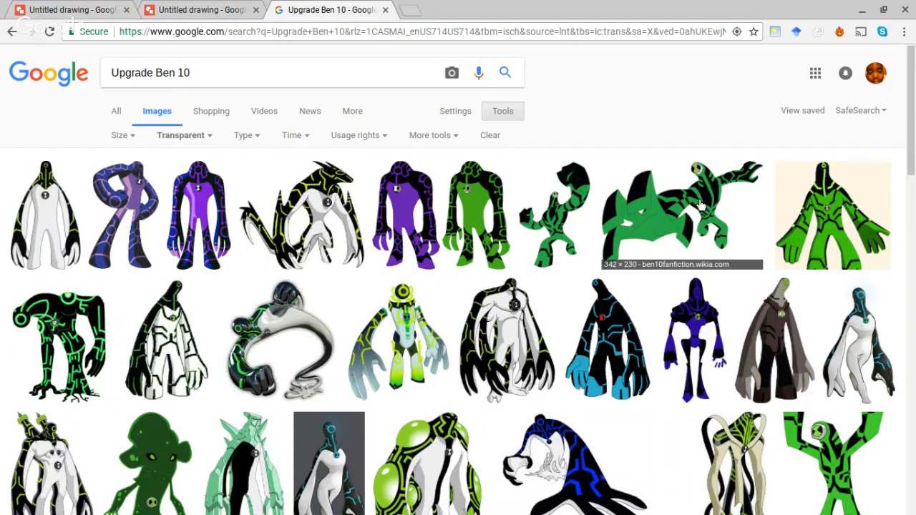
# Step: Copy the 342 × 230 green Upgrade image with the huge outstretched hand and paste it into the blank drawing
pyautogui.scroll(-2, 702, 206)
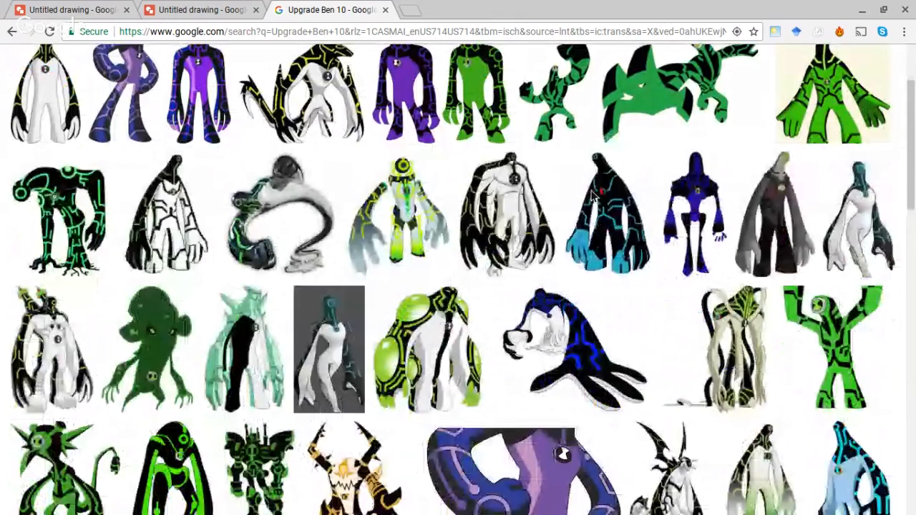
pyautogui.click(678, 124)
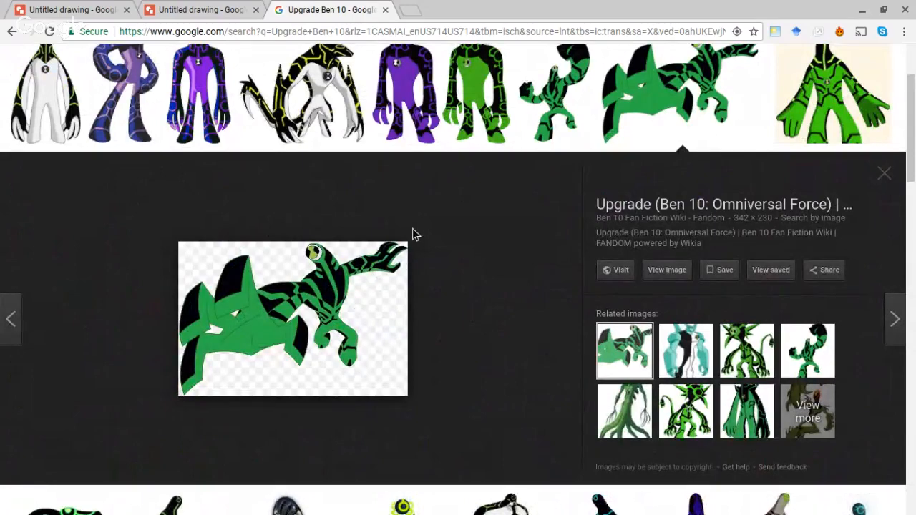
pyautogui.click(193, 9)
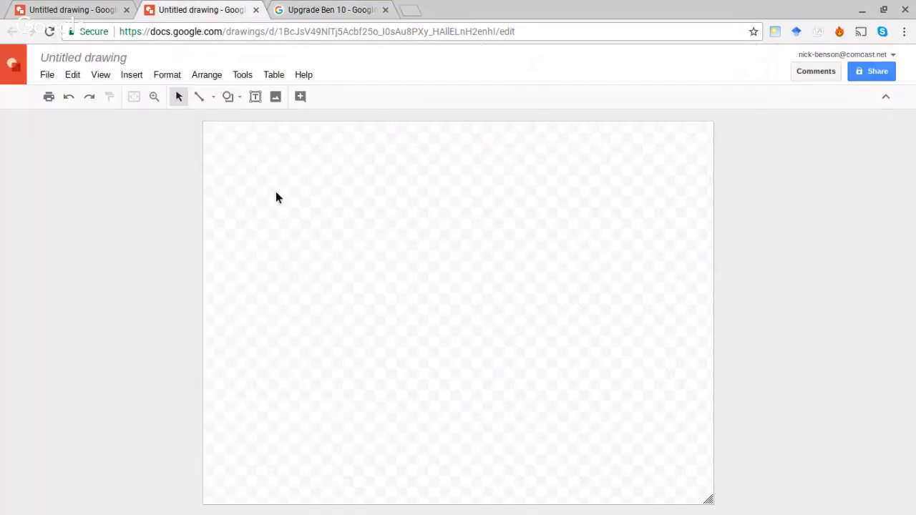
pyautogui.rightClick(277, 195)
pyautogui.click(313, 244)
# Step: Enlarge the pasted Upgrade image and place it near the centre of the canvas
pyautogui.moveTo(334, 199); pyautogui.dragTo(454, 311)
pyautogui.moveTo(512, 363); pyautogui.dragTo(634, 466)
pyautogui.moveTo(592, 389); pyautogui.dragTo(539, 356)
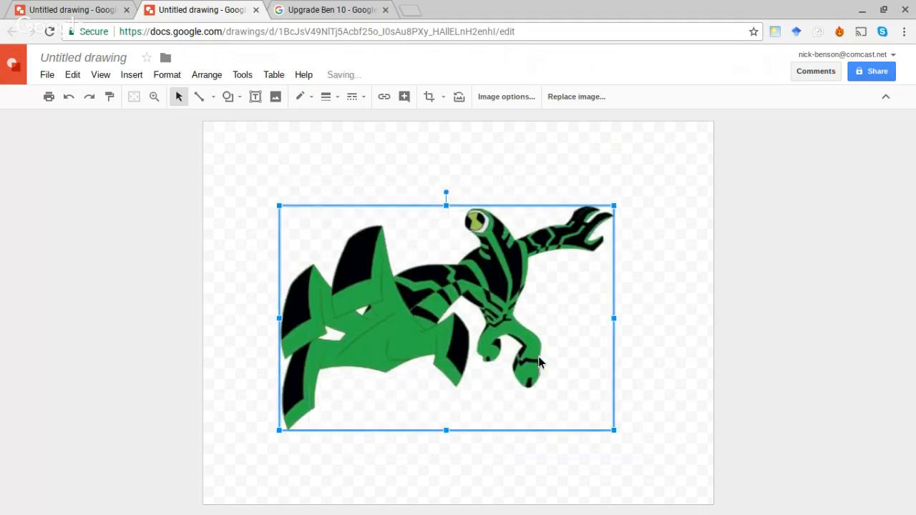
# Step: Raise the Upgrade image's contrast well above the midpoint and recolor it to Grayscale
pyautogui.click(515, 99)
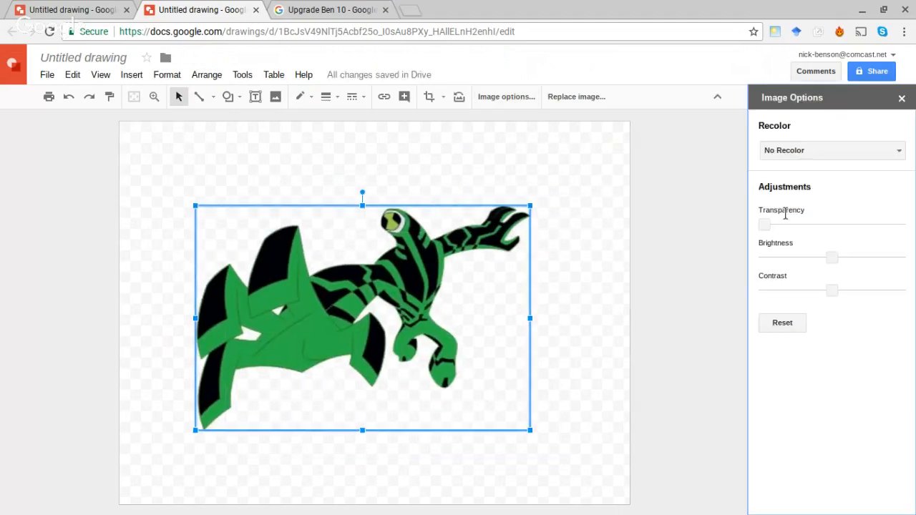
pyautogui.moveTo(833, 290); pyautogui.dragTo(879, 289)
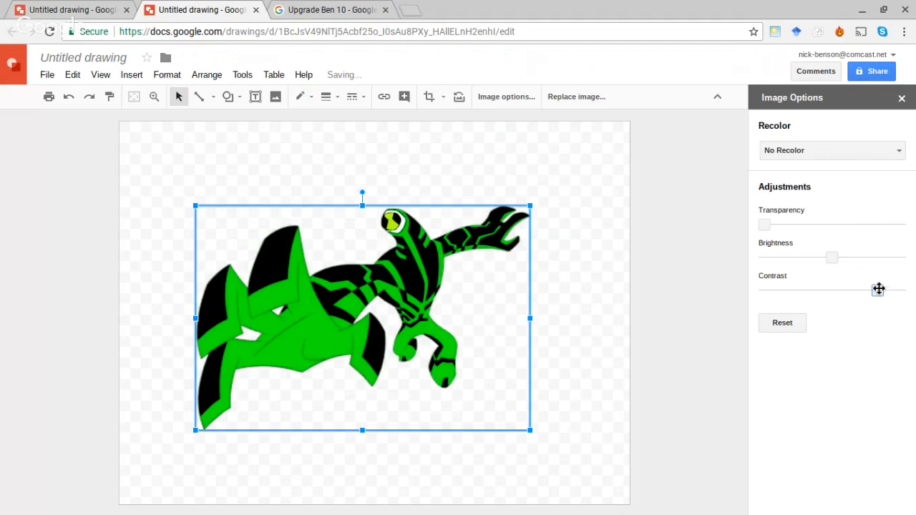
pyautogui.click(835, 151)
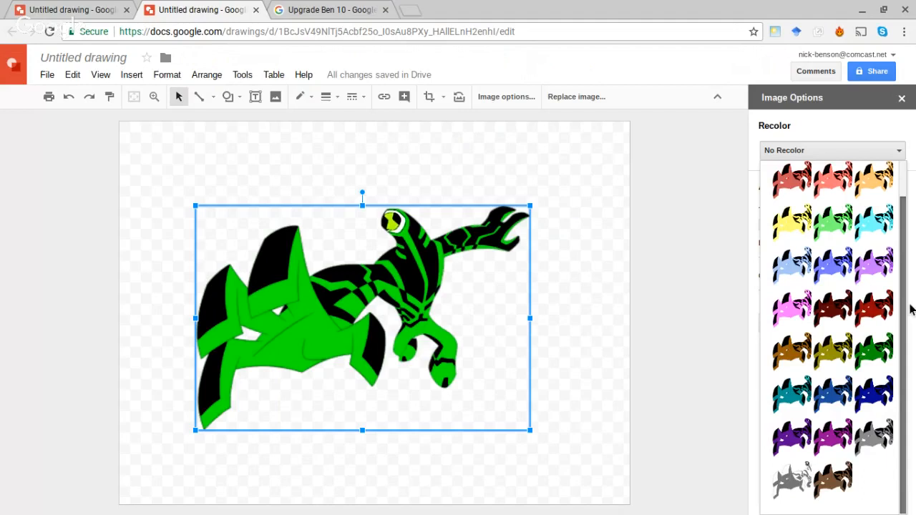
pyautogui.click(882, 429)
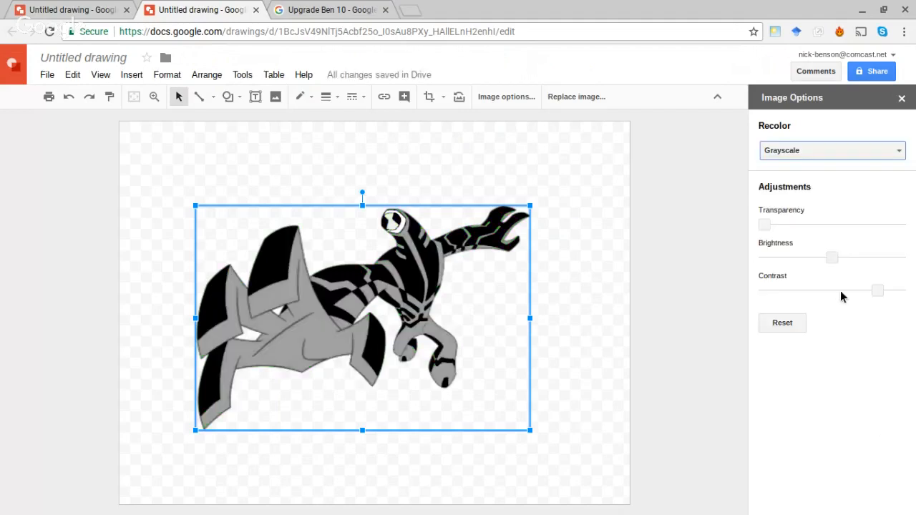
# Step: Raise the image's brightness slightly above the midpoint to make the gray areas light gray, and nudge the image slightly upward
pyautogui.moveTo(832, 258); pyautogui.dragTo(856, 258)
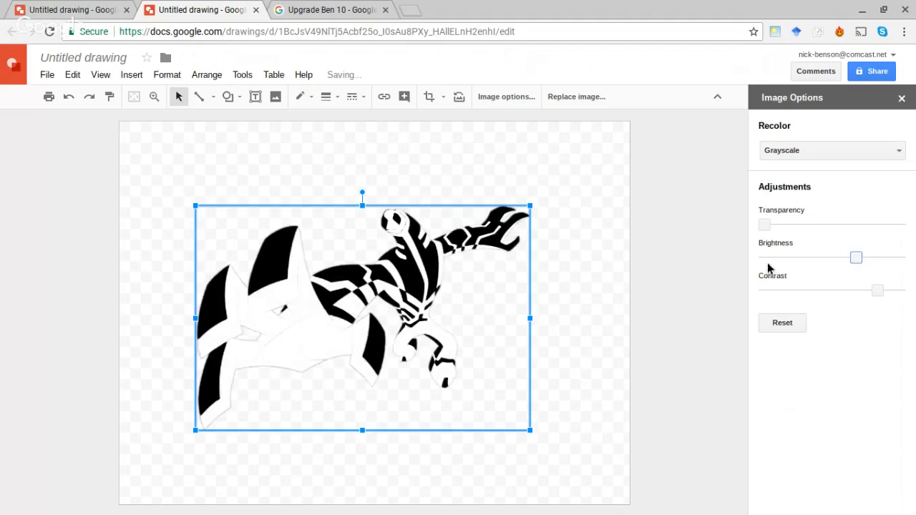
pyautogui.click(584, 301)
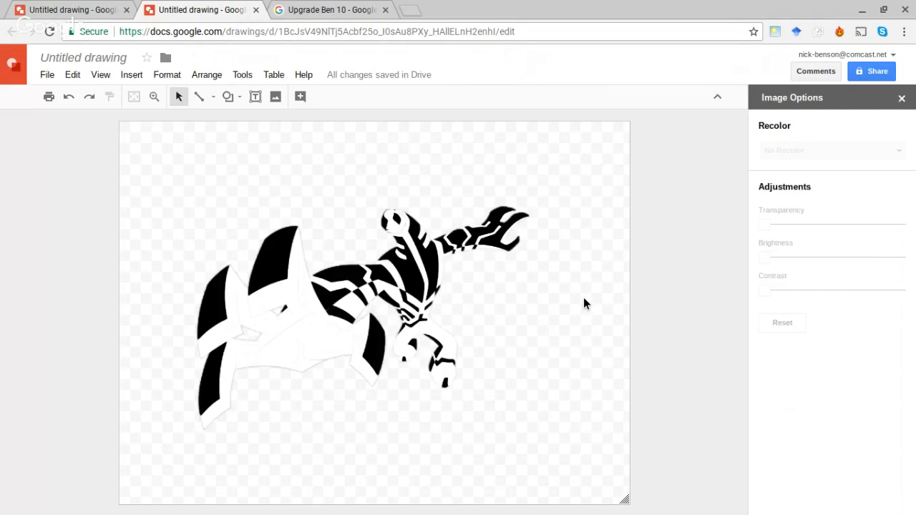
pyautogui.click(444, 267)
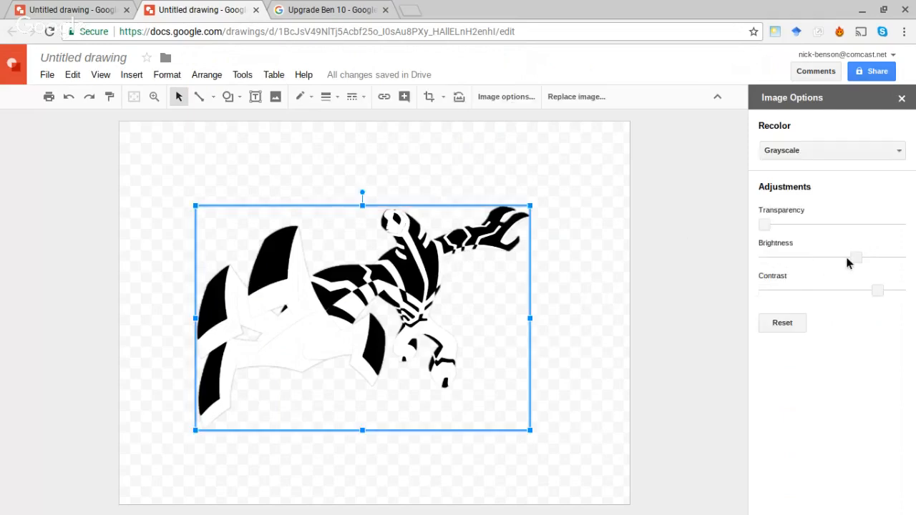
pyautogui.moveTo(856, 259); pyautogui.dragTo(845, 259)
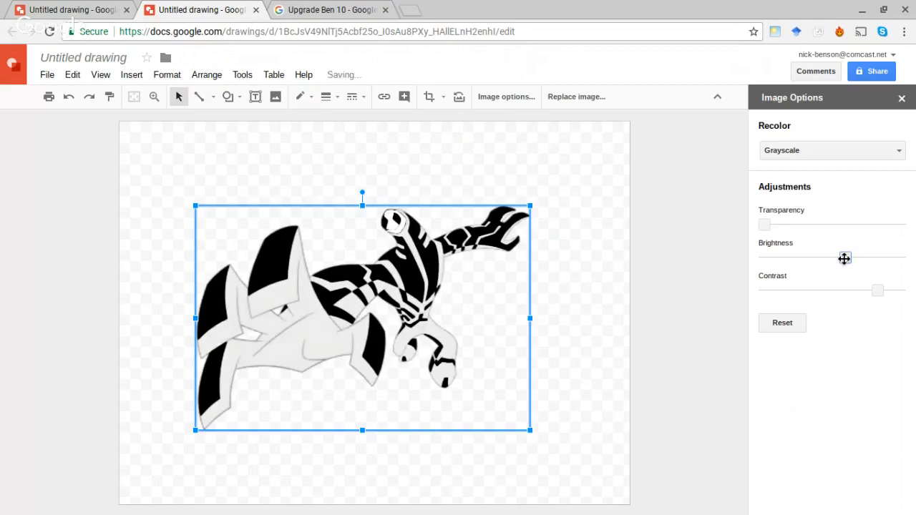
pyautogui.click(596, 271)
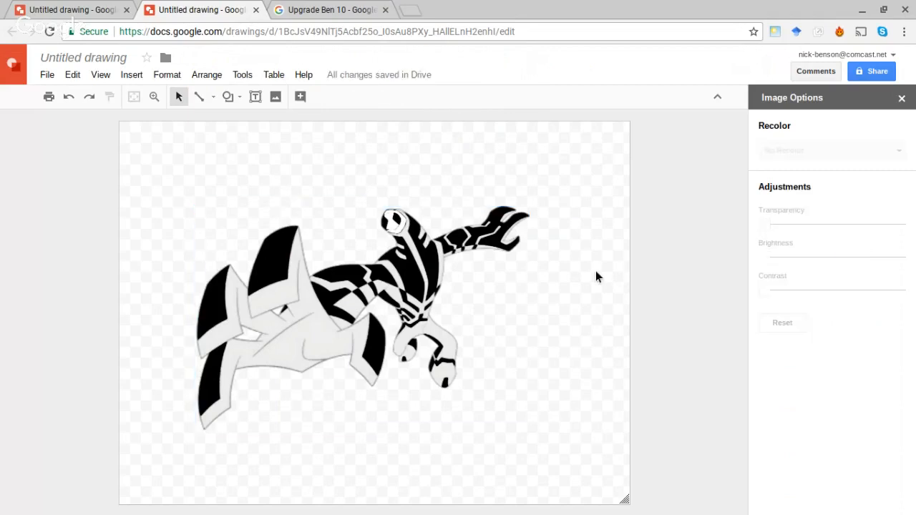
pyautogui.moveTo(436, 271)
pyautogui.mouseDown()
pyautogui.moveTo(423, 273)
pyautogui.moveTo(436, 270)
pyautogui.mouseUp()
pyautogui.click(593, 279)
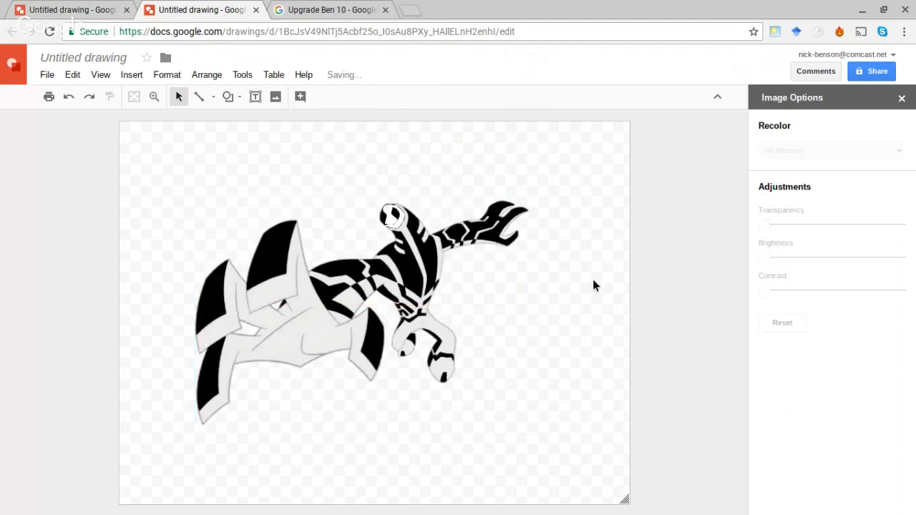
# Step: Close the enlarged preview in the image results, and move the grayscale figure in the drawing down toward the lower half of the canvas
pyautogui.click(323, 9)
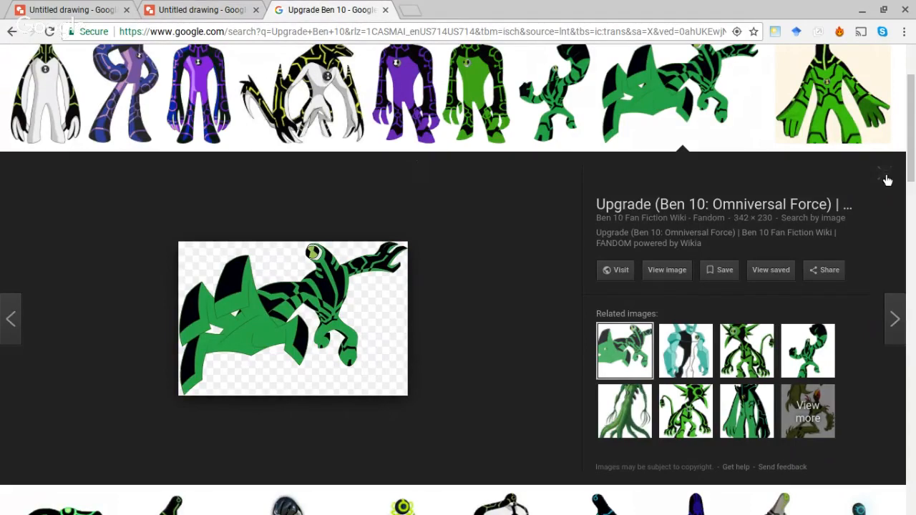
pyautogui.click(886, 177)
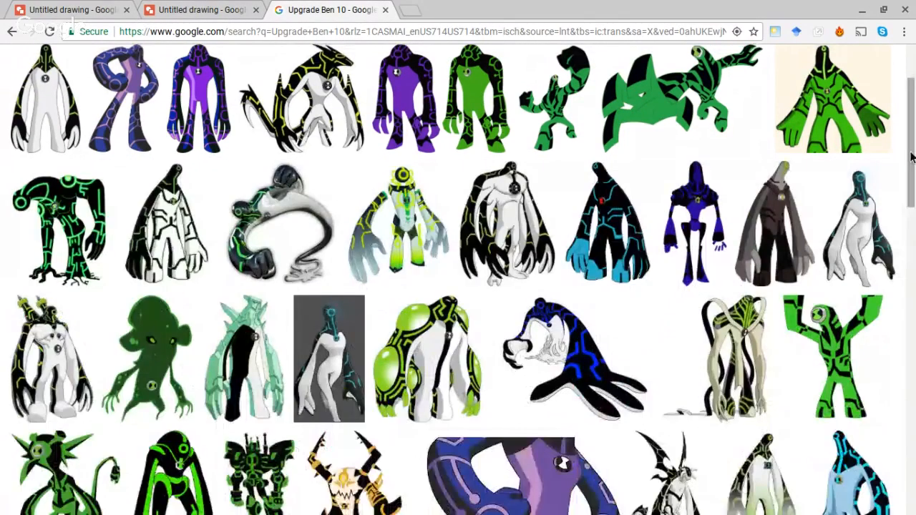
pyautogui.scroll(3, 912, 158)
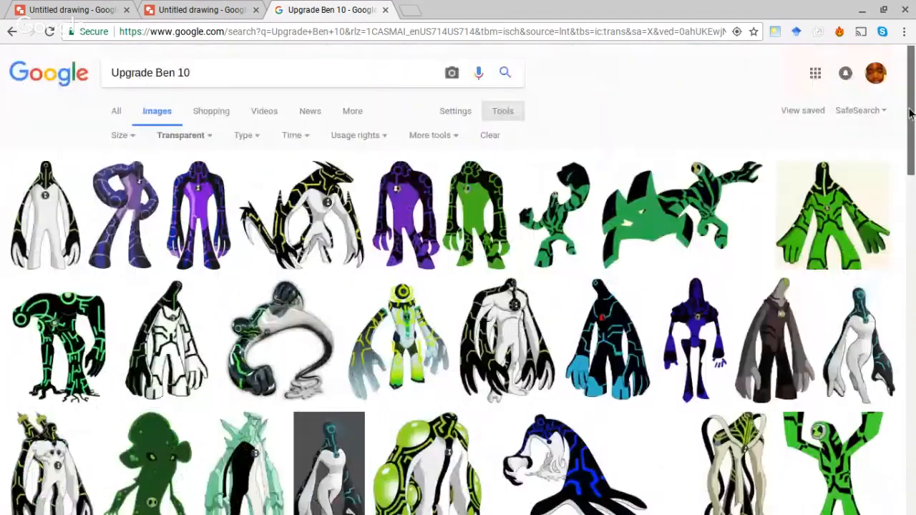
pyautogui.click(365, 77)
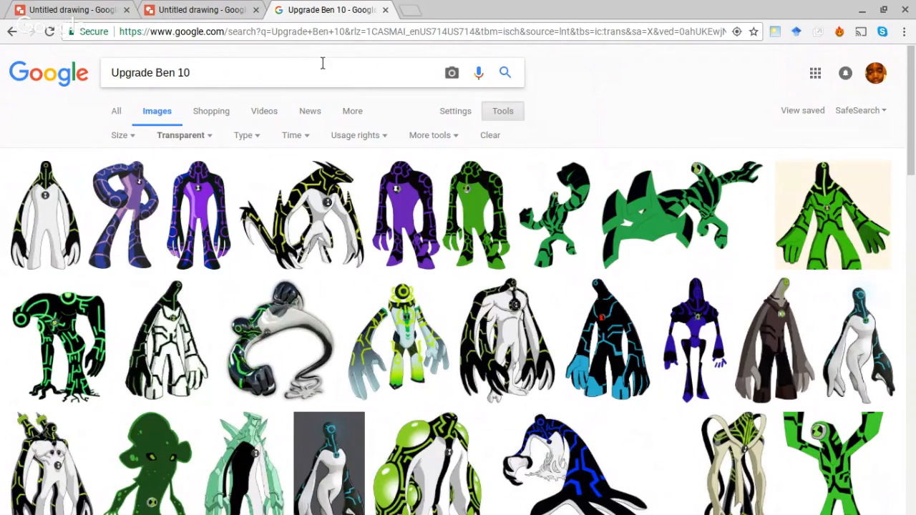
pyautogui.click(202, 14)
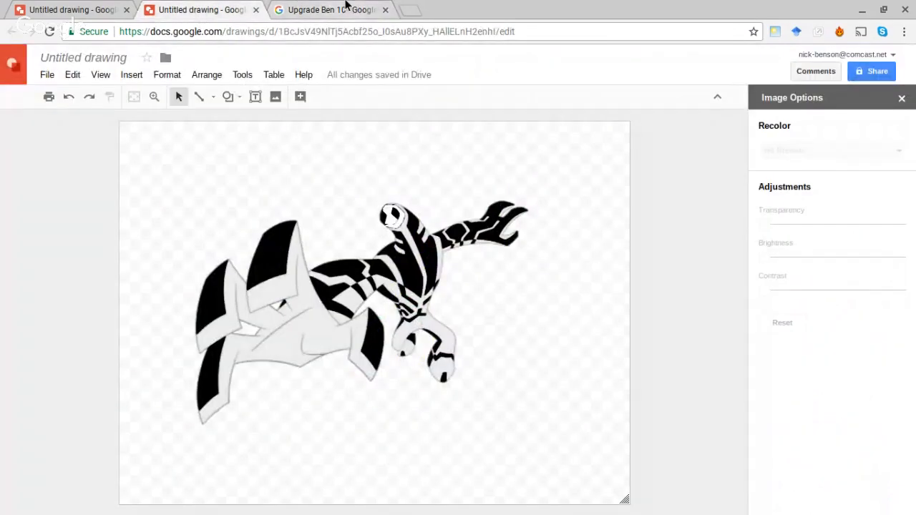
pyautogui.moveTo(426, 244); pyautogui.dragTo(442, 277)
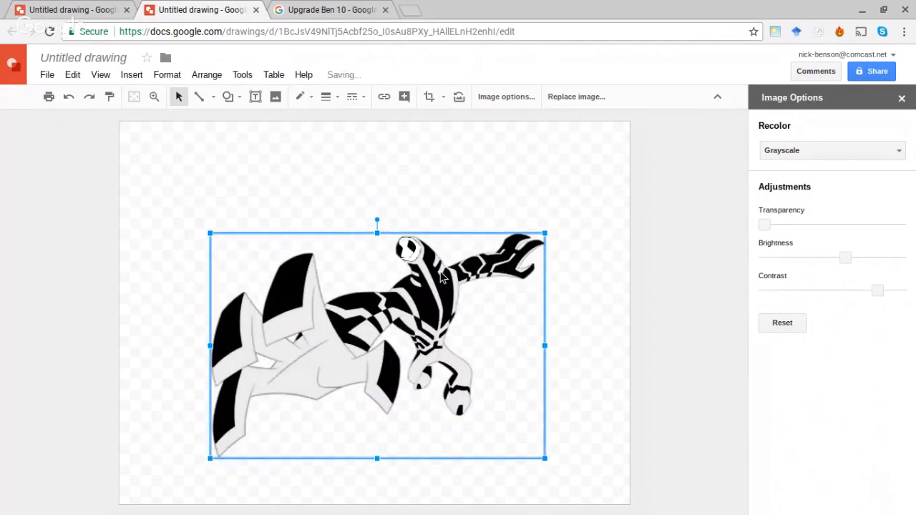
pyautogui.click(515, 204)
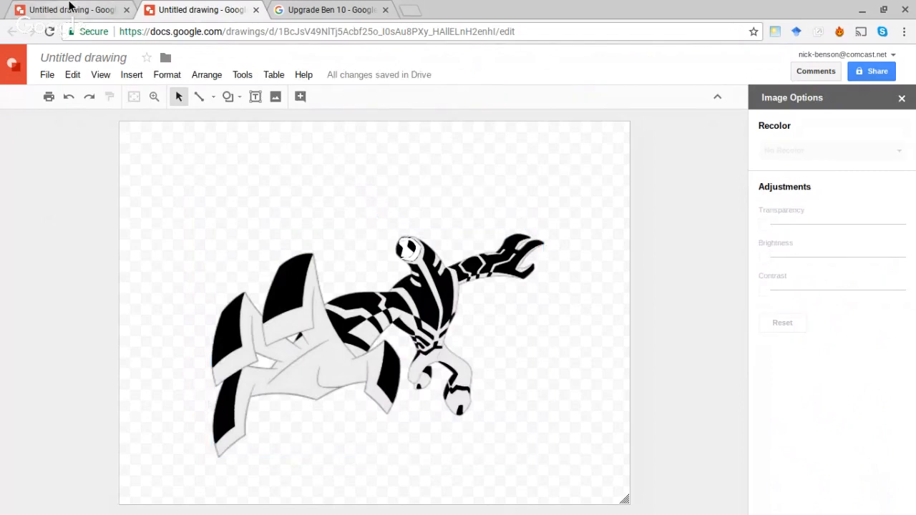
# Step: Search for transparent images of "Feedback Ben 10" and browse the results for a suitable figure
pyautogui.click(333, 12)
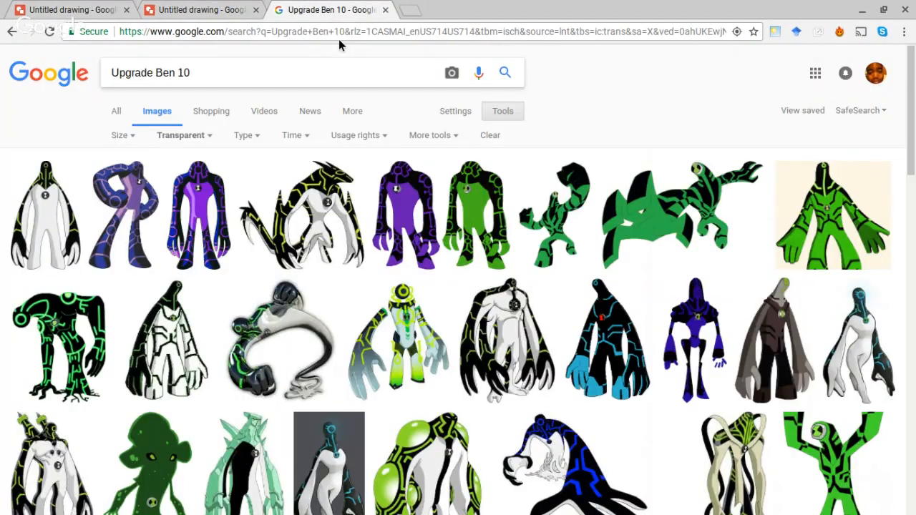
pyautogui.tripleClick(289, 71)
pyautogui.press('BackSpace')
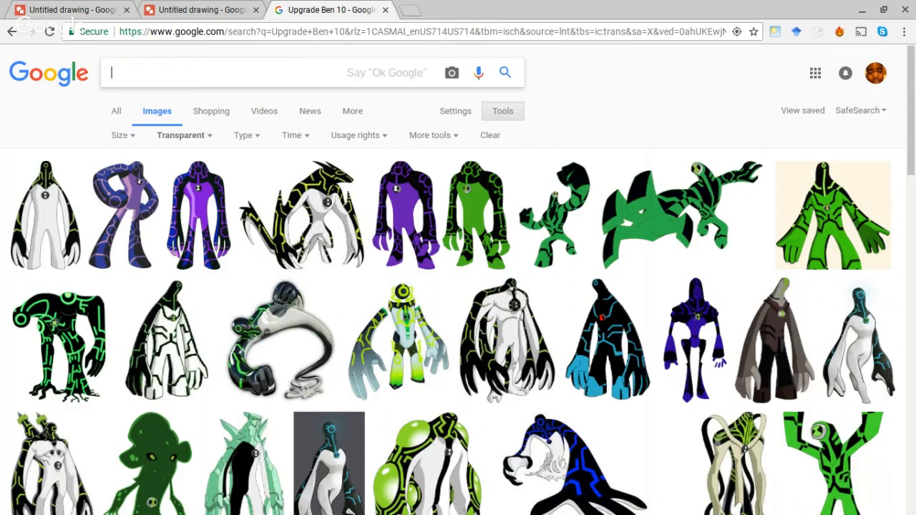
pyautogui.write('F')
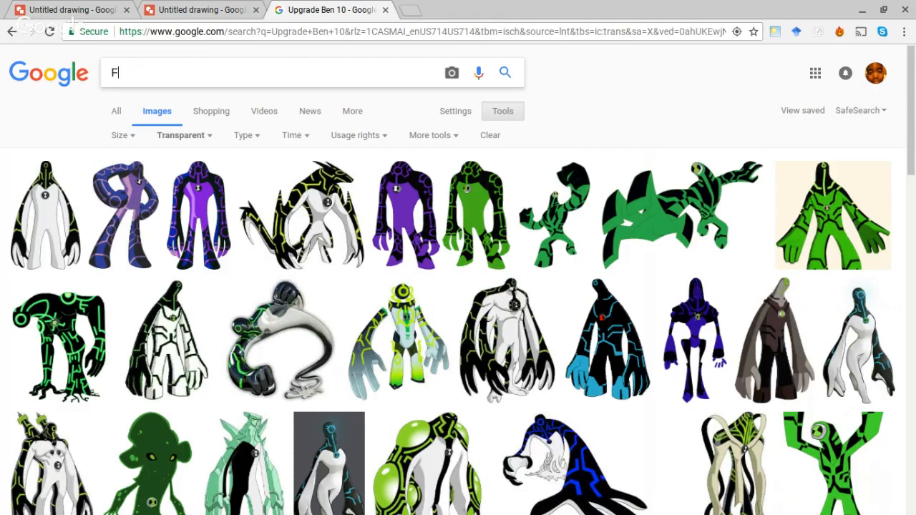
pyautogui.write('eedback ')
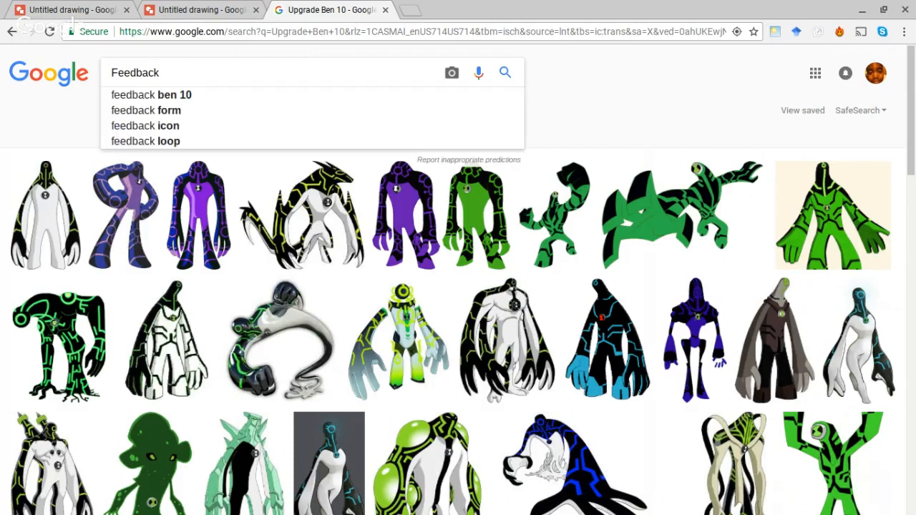
pyautogui.write('Ben 10')
pyautogui.press('Return')
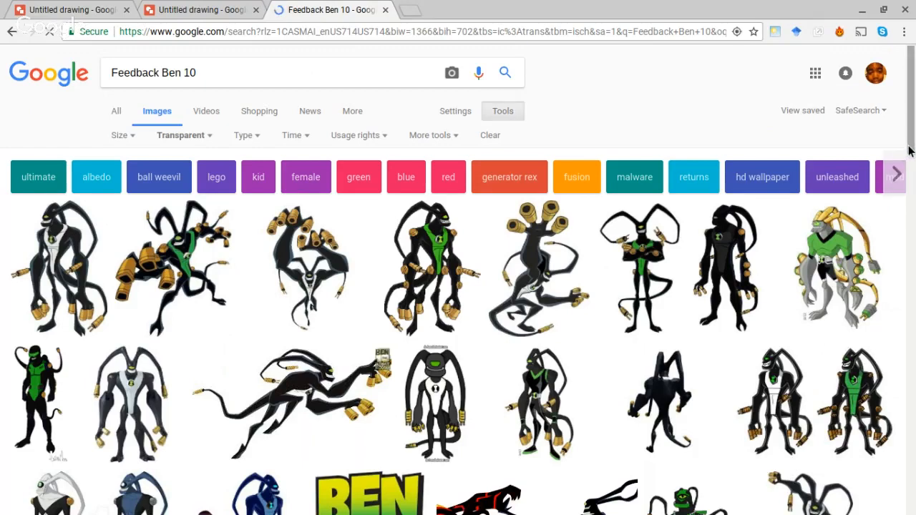
pyautogui.moveTo(911, 157); pyautogui.dragTo(910, 235)
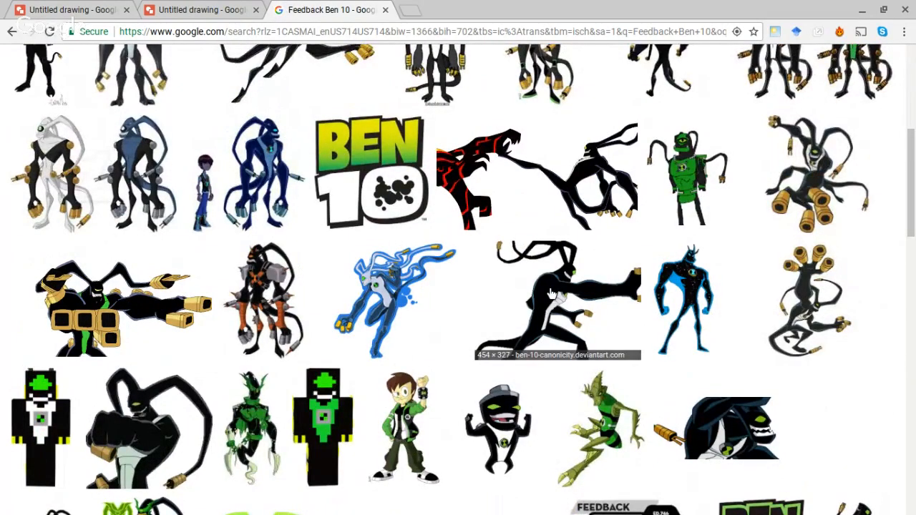
# Step: Crop the grayscale Upgrade image in the second drawing to its large foreground hand and adjoining arm, trimming away the distant body
pyautogui.click(209, 10)
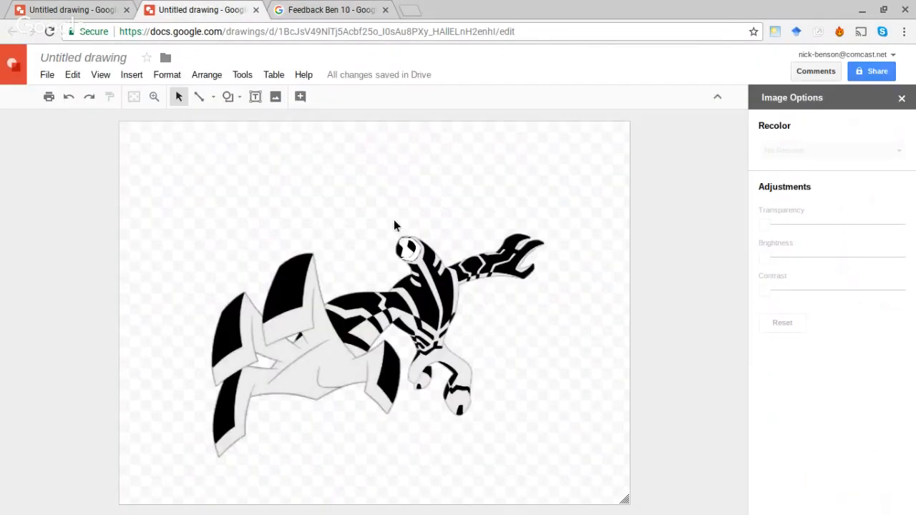
pyautogui.click(433, 325)
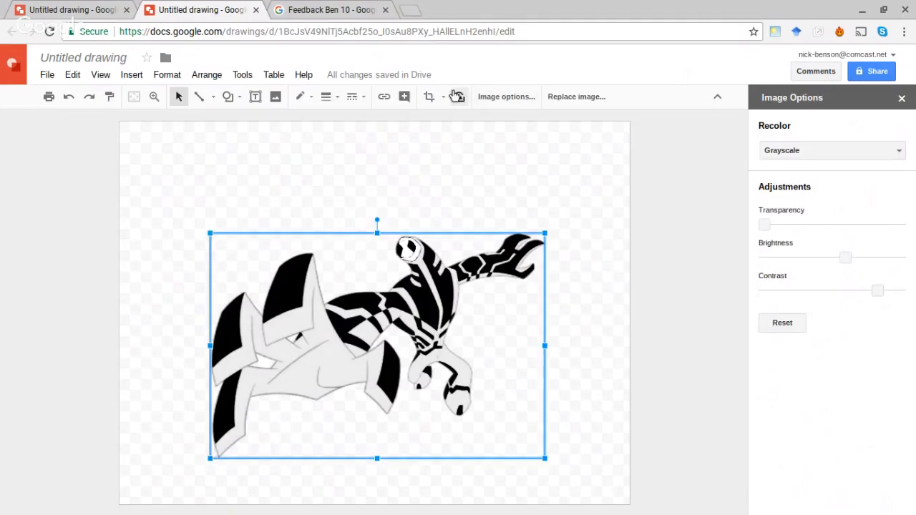
pyautogui.doubleClick(471, 280)
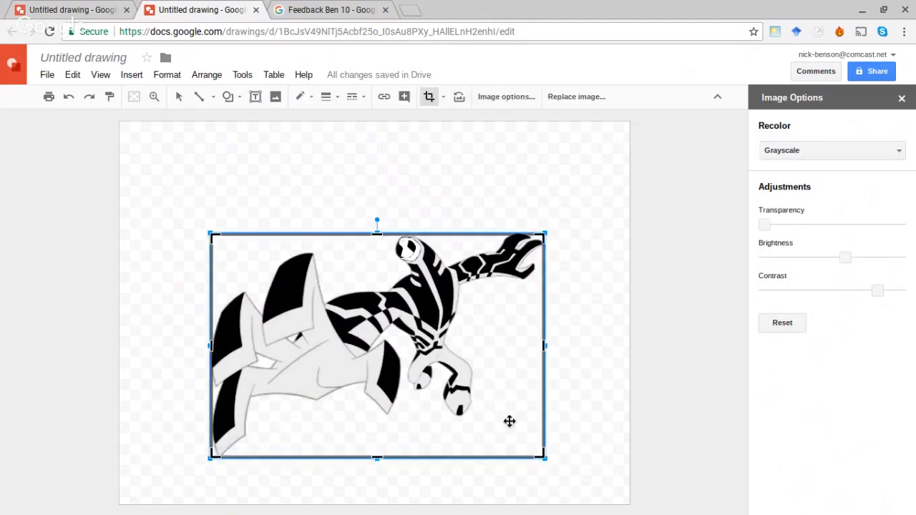
pyautogui.moveTo(542, 454); pyautogui.dragTo(403, 485)
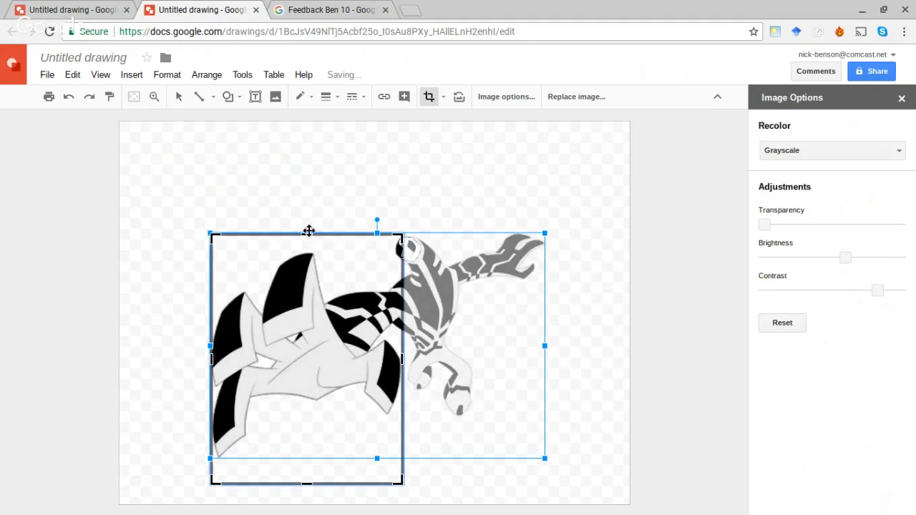
pyautogui.moveTo(308, 235); pyautogui.dragTo(309, 250)
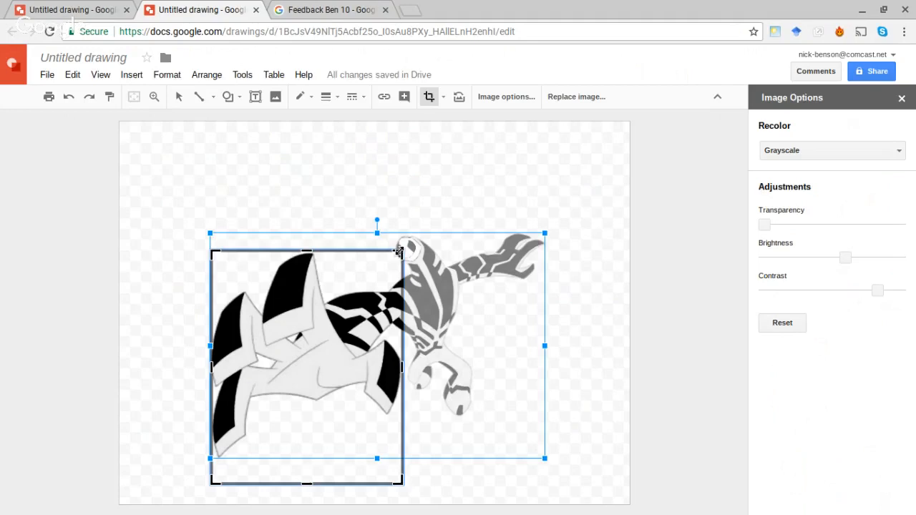
pyautogui.moveTo(399, 252)
pyautogui.mouseDown()
pyautogui.moveTo(405, 270)
pyautogui.moveTo(408, 251)
pyautogui.mouseUp()
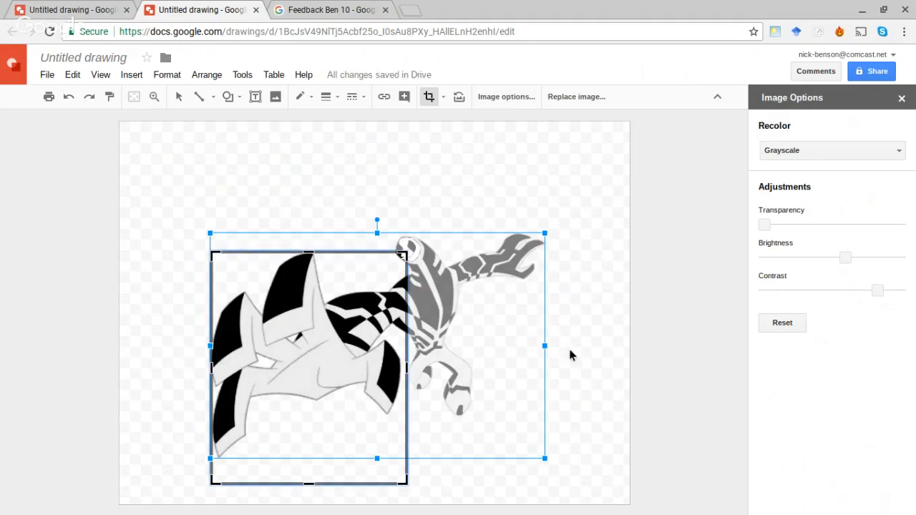
pyautogui.press('Return')
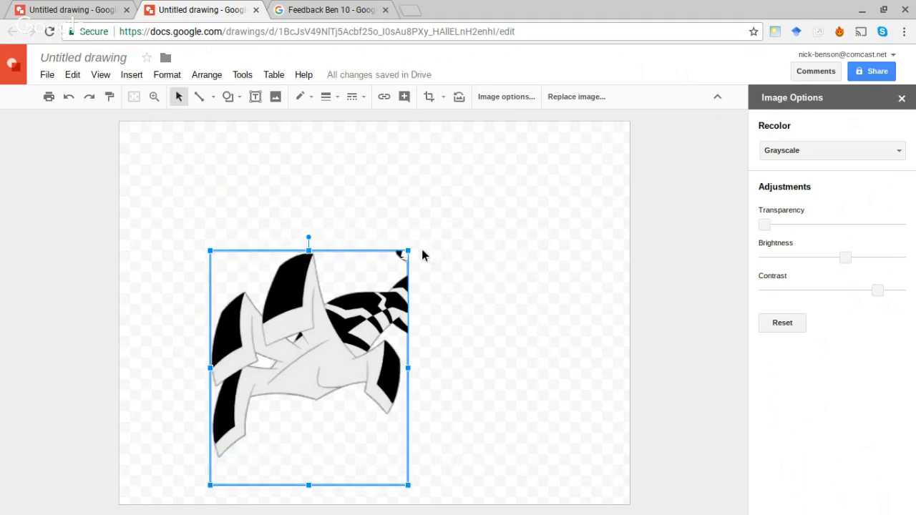
# Step: Tighten the crop at the image's upper-right corner to remove the stray head fragment, and move the cropped piece up the canvas
pyautogui.click(432, 99)
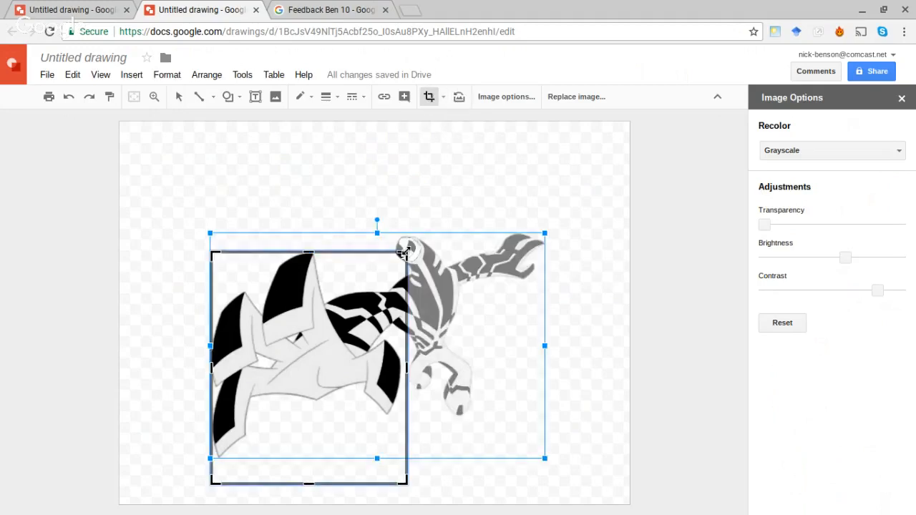
pyautogui.moveTo(404, 252)
pyautogui.mouseDown()
pyautogui.moveTo(407, 267)
pyautogui.moveTo(398, 255)
pyautogui.moveTo(415, 241)
pyautogui.mouseUp()
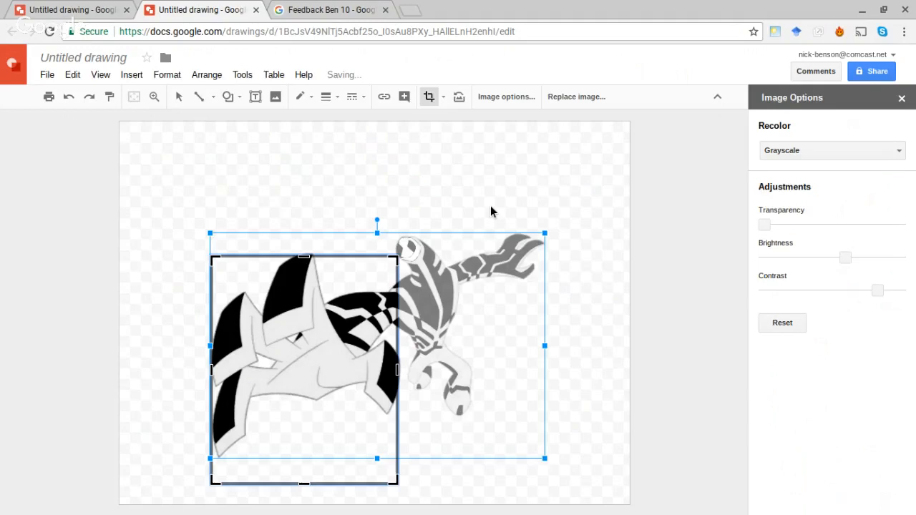
pyautogui.press('Return')
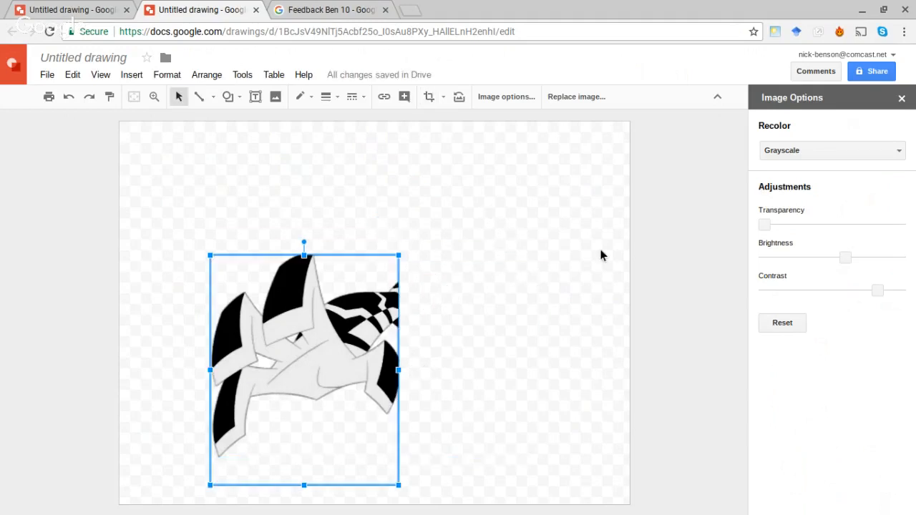
pyautogui.click(490, 342)
pyautogui.moveTo(327, 339); pyautogui.dragTo(328, 275)
pyautogui.click(437, 278)
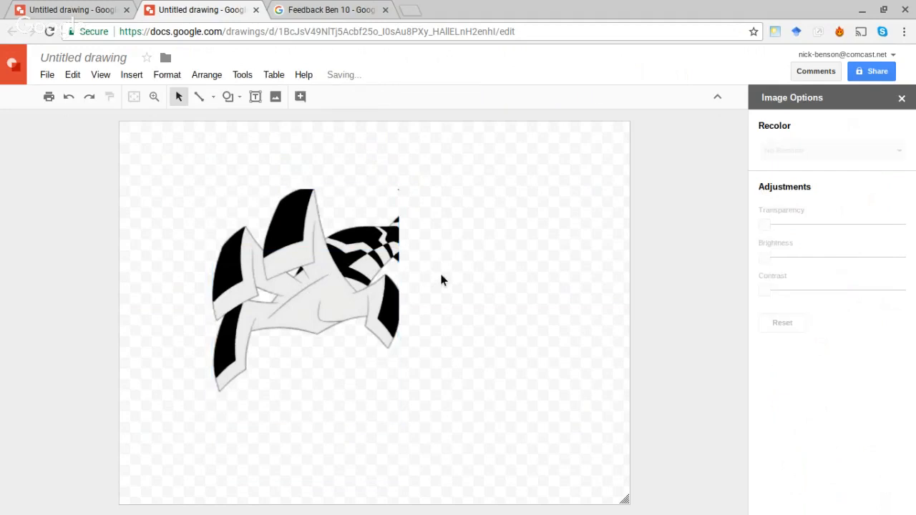
# Step: Enlarge the cropped Upgrade piece to nearly the full canvas height, and delete it from the drawing
pyautogui.click(389, 242)
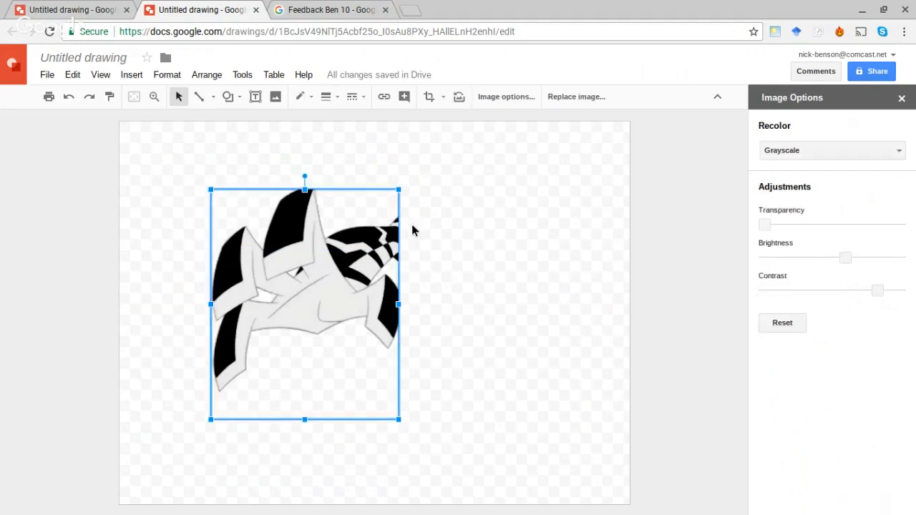
pyautogui.moveTo(398, 191); pyautogui.dragTo(505, 184)
pyautogui.moveTo(397, 264); pyautogui.dragTo(365, 322)
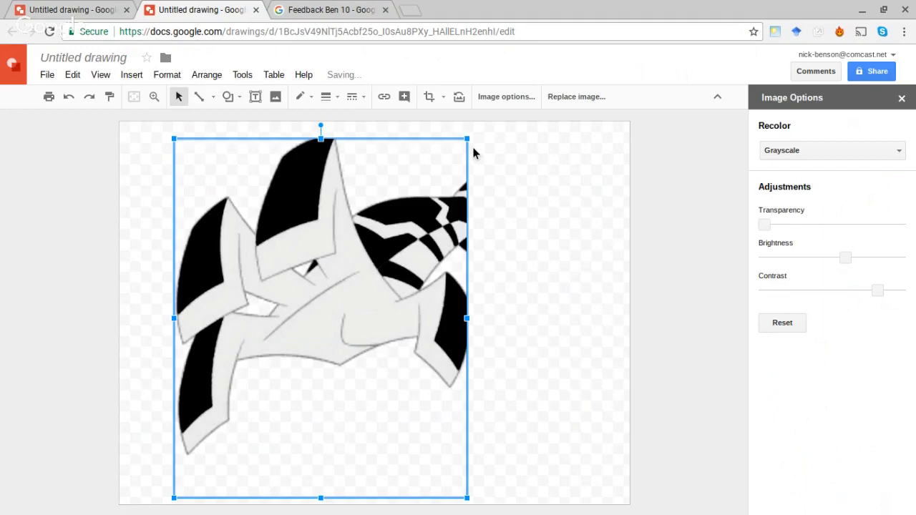
pyautogui.press('Delete')
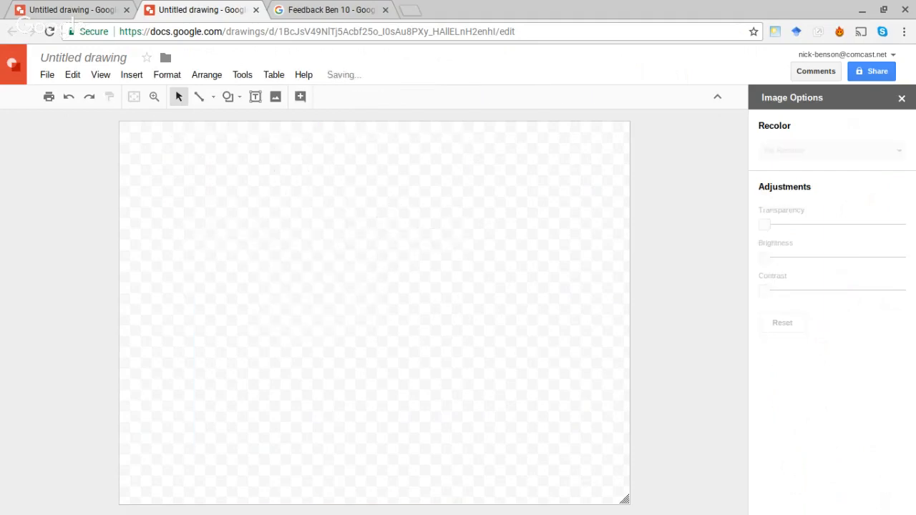
# Step: Browse the Feedback Ben 10 image results for a usable figure, previewing and closing the green Super Soldier Feedback image
pyautogui.click(330, 10)
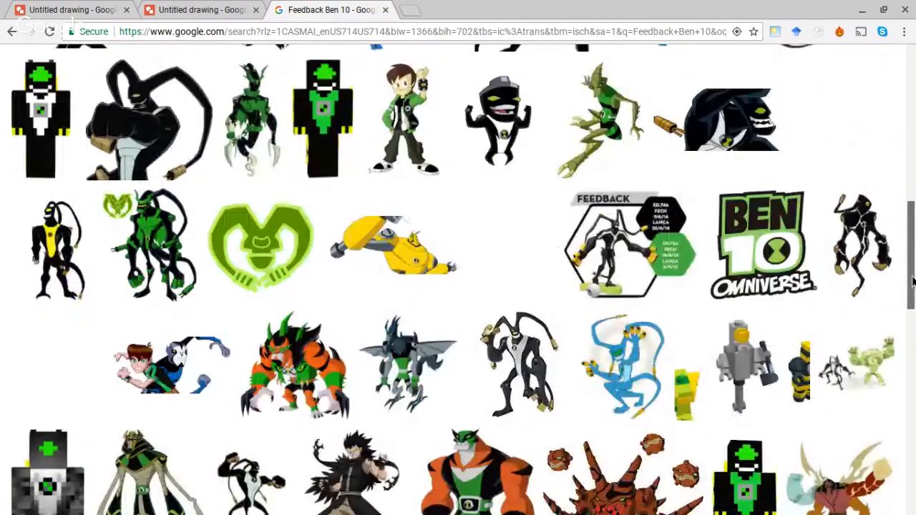
pyautogui.moveTo(913, 281); pyautogui.dragTo(912, 451)
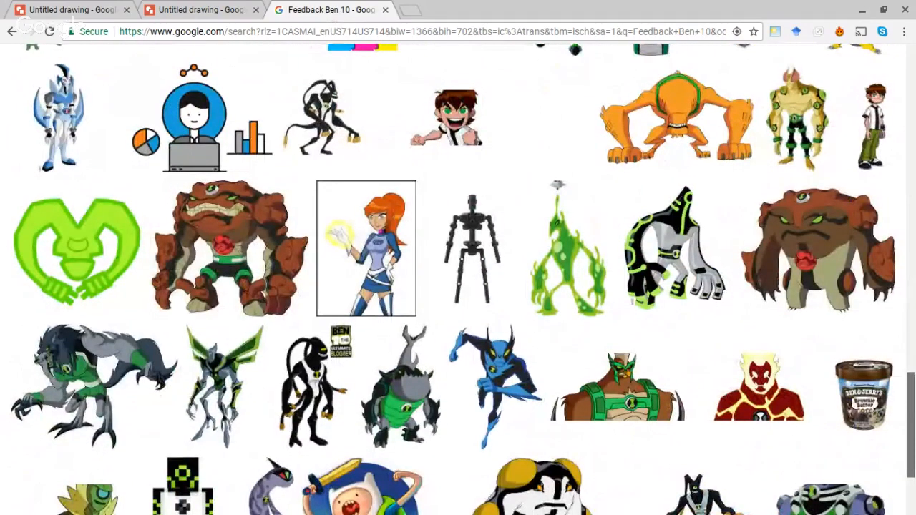
pyautogui.moveTo(913, 451); pyautogui.dragTo(913, 380)
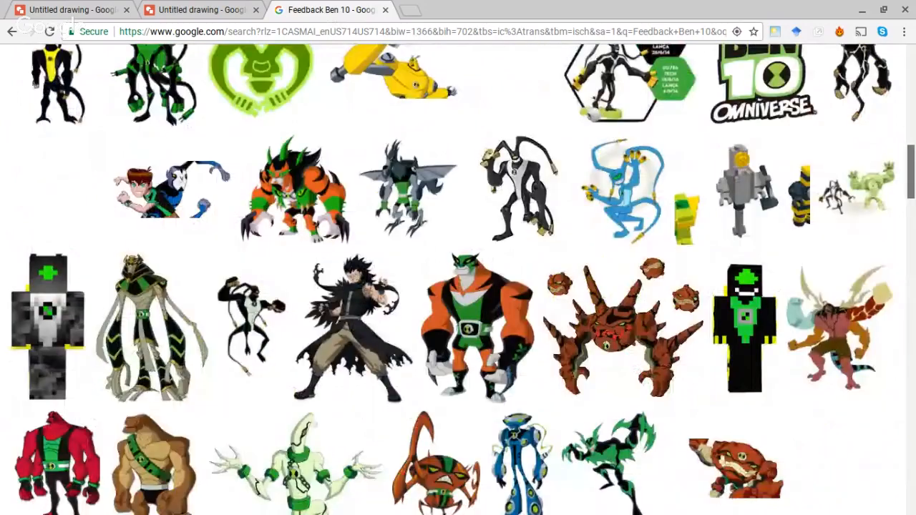
pyautogui.scroll(10, 458, 279)
pyautogui.scroll(-2, 458, 279)
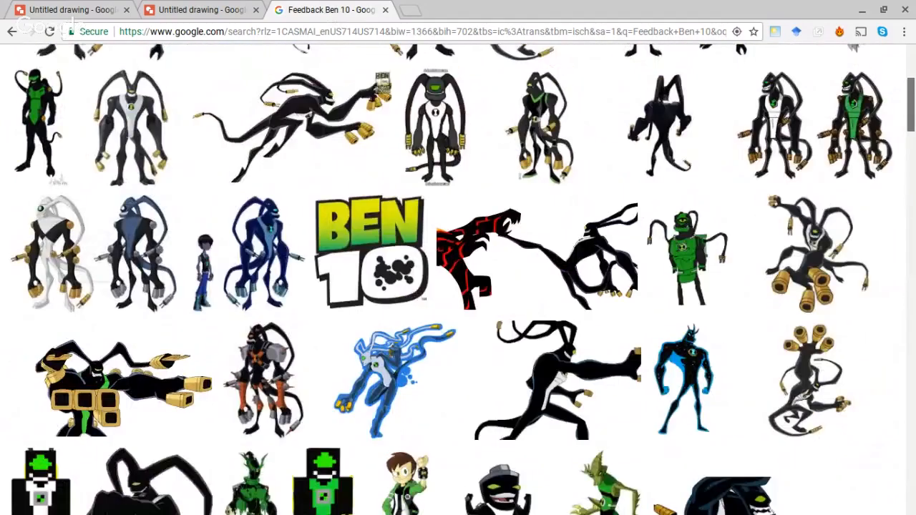
pyautogui.scroll(2, 915, 305)
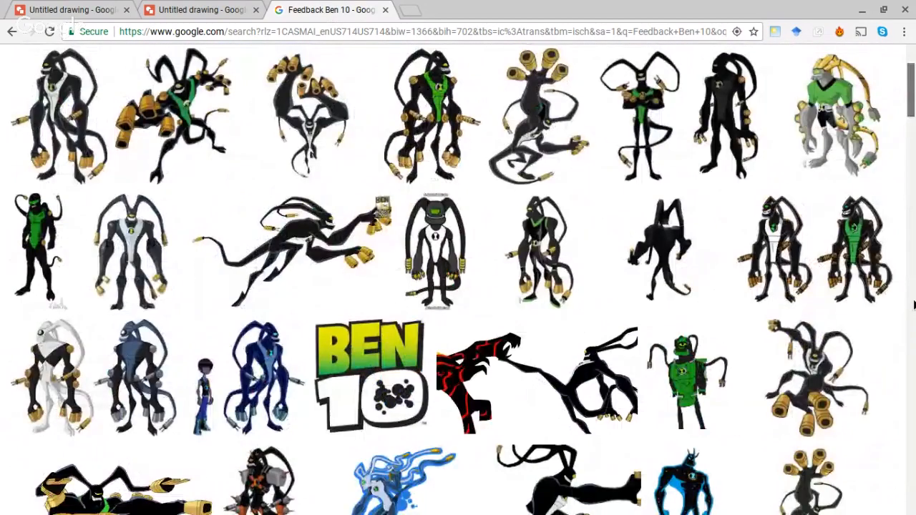
pyautogui.scroll(1, 914, 305)
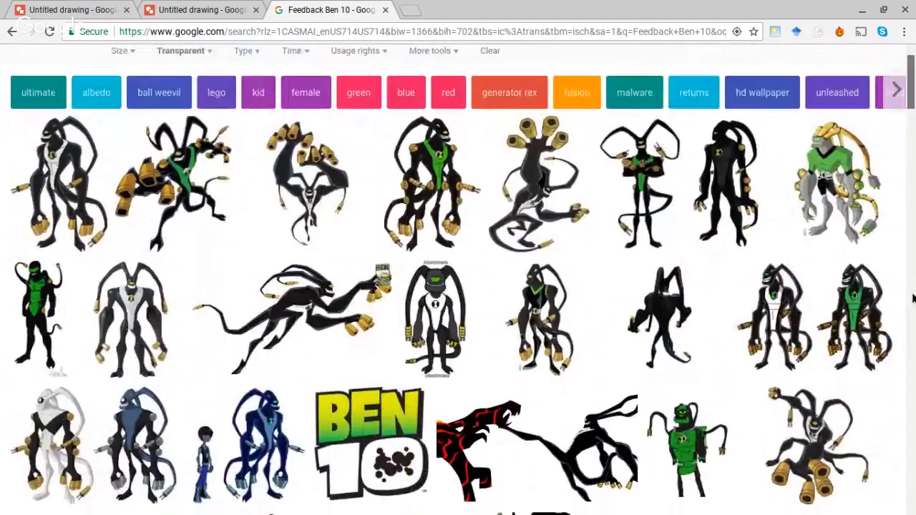
pyautogui.scroll(-1, 914, 296)
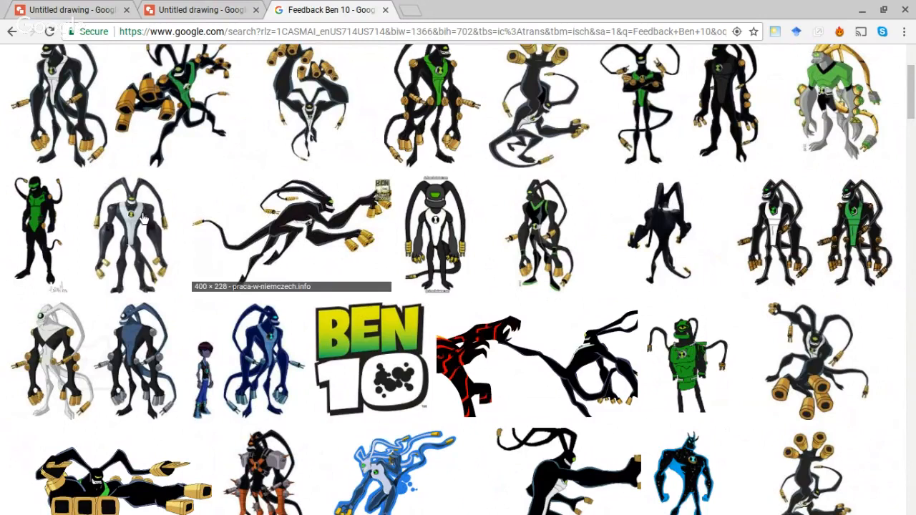
pyautogui.click(60, 212)
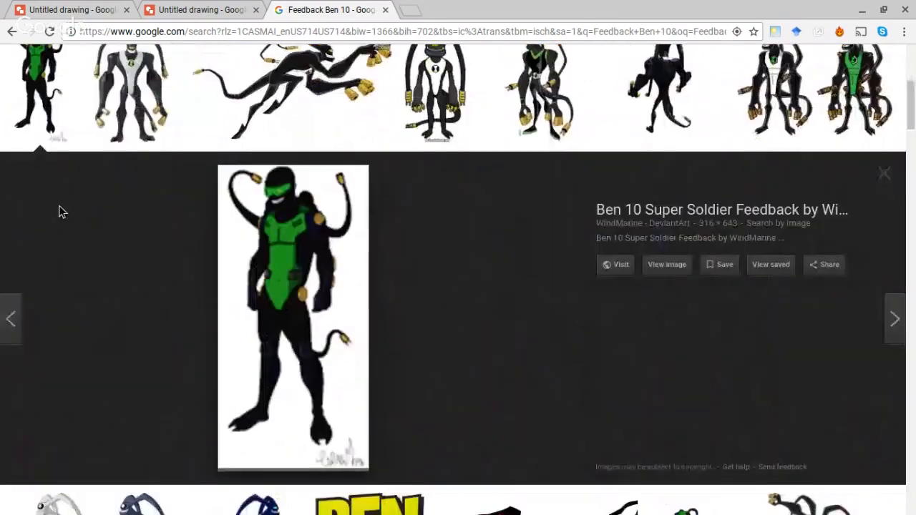
pyautogui.click(884, 179)
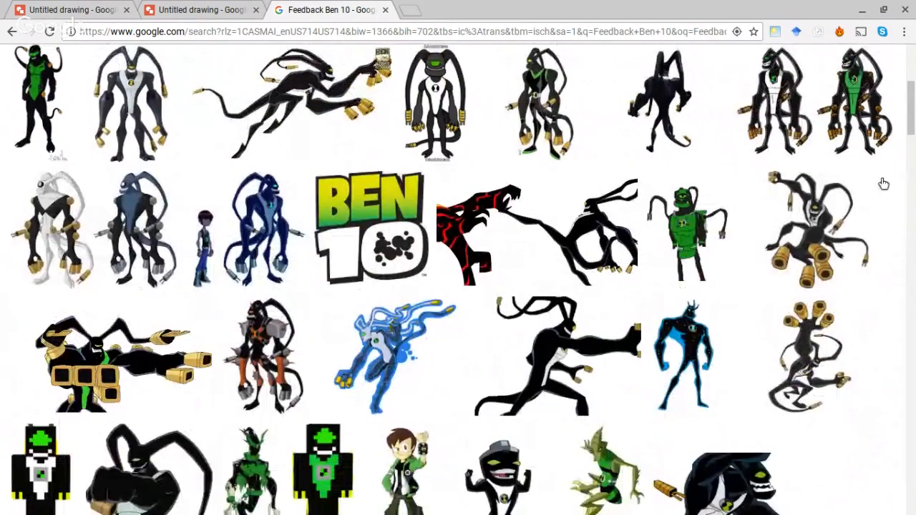
# Step: Check the composite alien in the first drawing, and preview the matching black Feedback figure with one raised tentacle in the image results
pyautogui.click(53, 12)
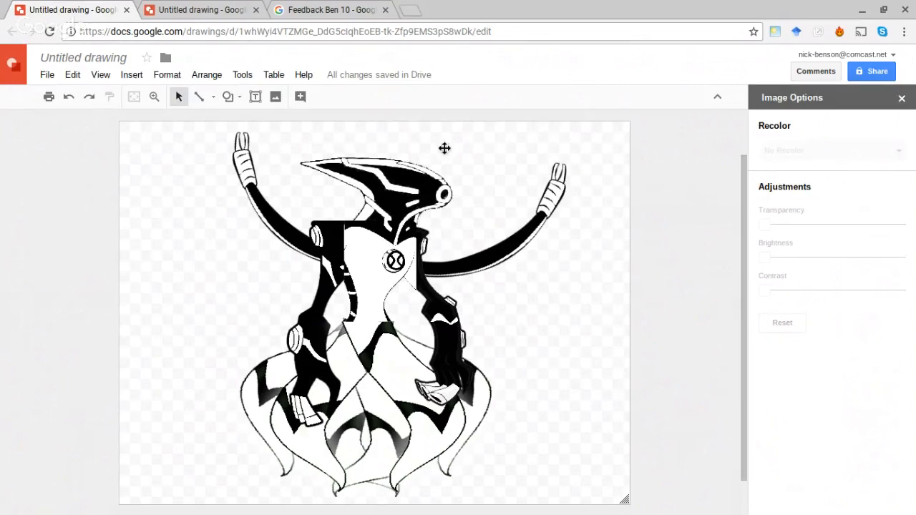
pyautogui.click(176, 6)
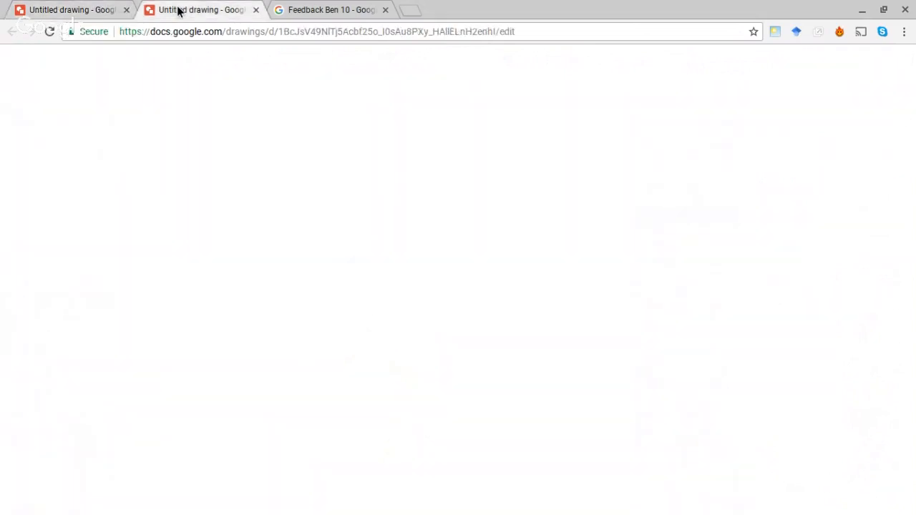
pyautogui.click(362, 7)
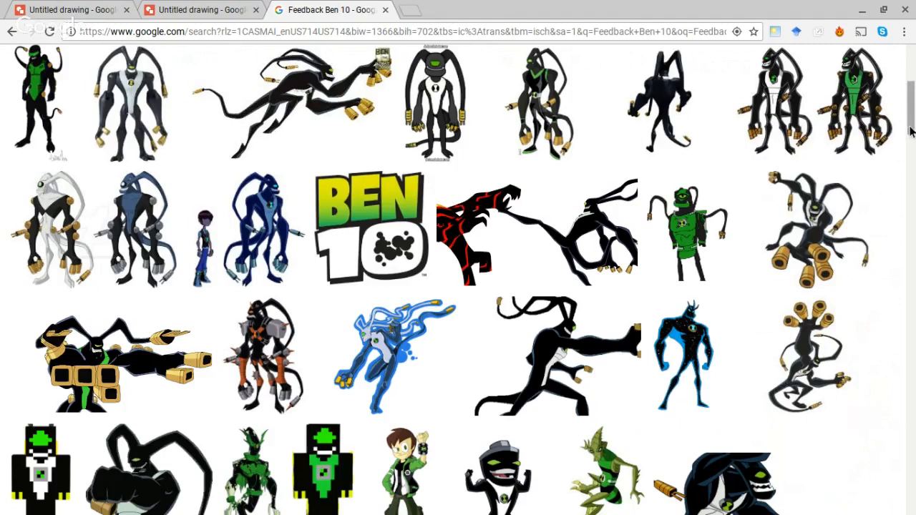
pyautogui.moveTo(911, 131); pyautogui.dragTo(912, 184)
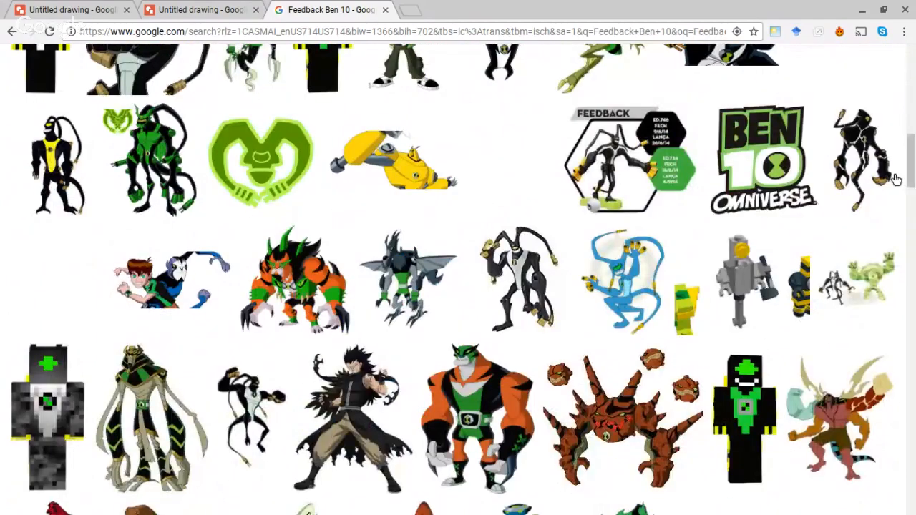
pyautogui.click(869, 169)
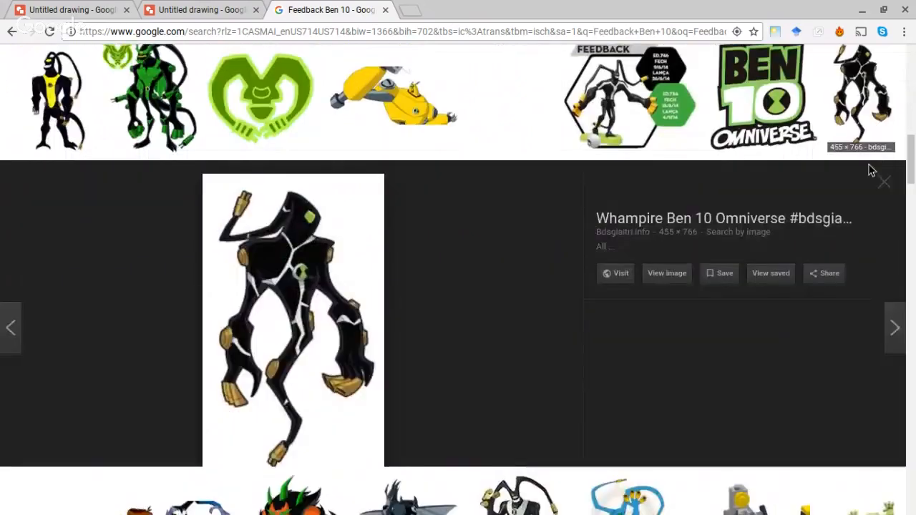
# Step: Compare the composite alien in the first drawing with the previewed black Feedback figure
pyautogui.click(46, 6)
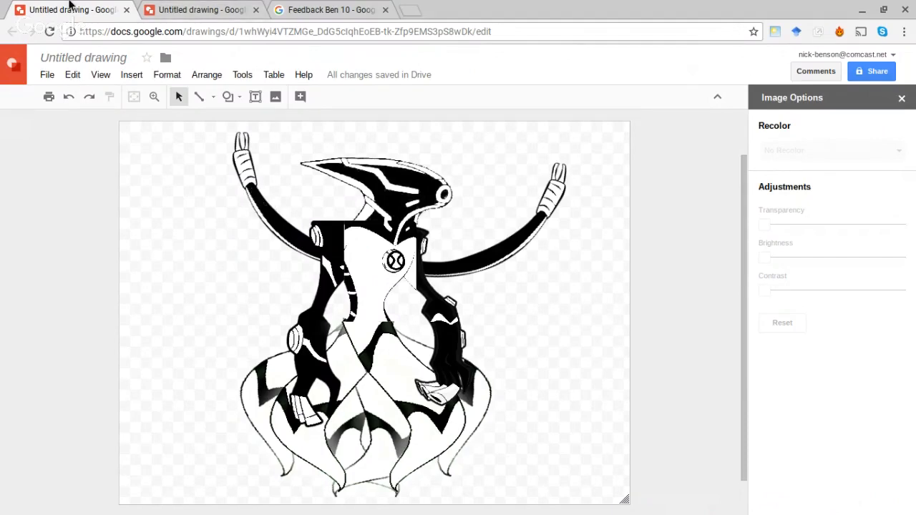
pyautogui.click(184, 7)
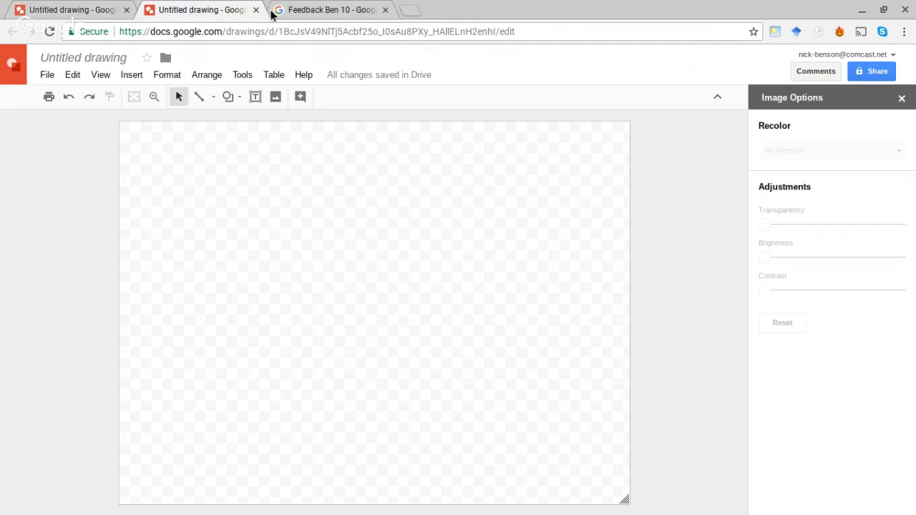
pyautogui.click(275, 16)
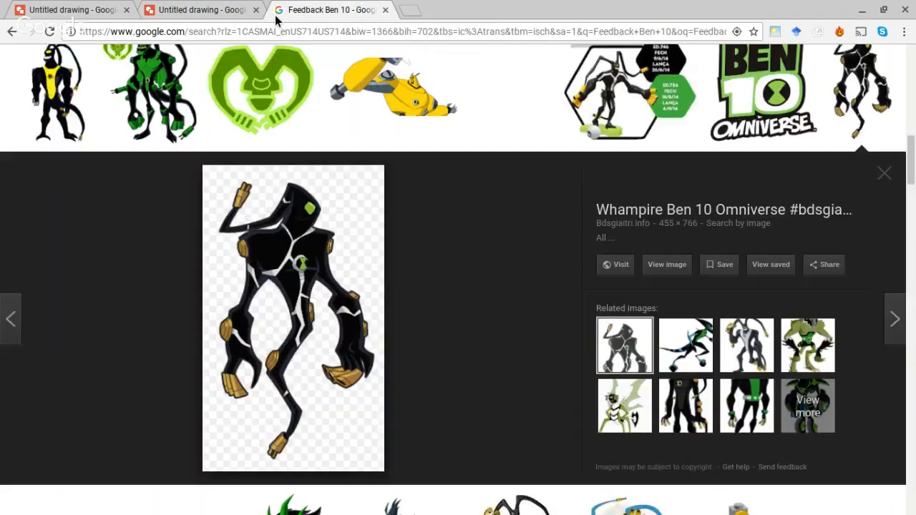
# Step: Copy the grayscale left arm piece from the composite alien in the first drawing and paste it into the empty second drawing
pyautogui.click(80, 11)
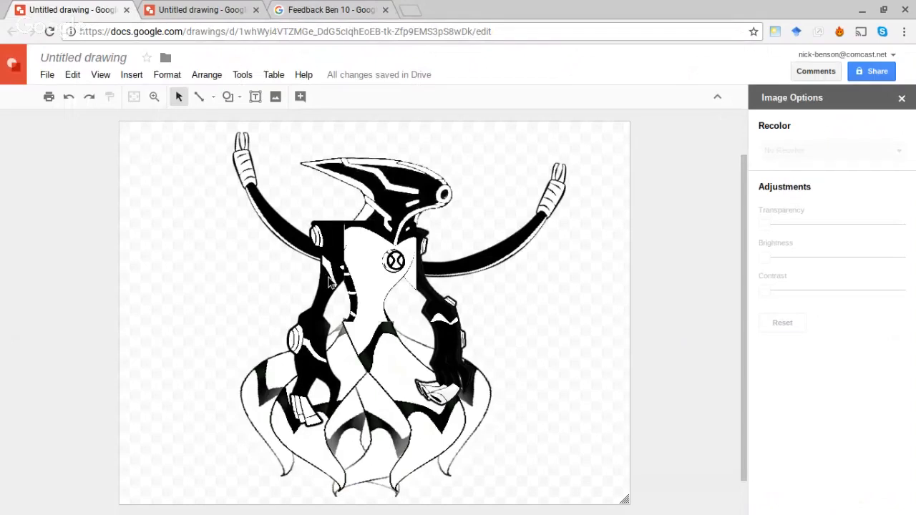
pyautogui.click(329, 279)
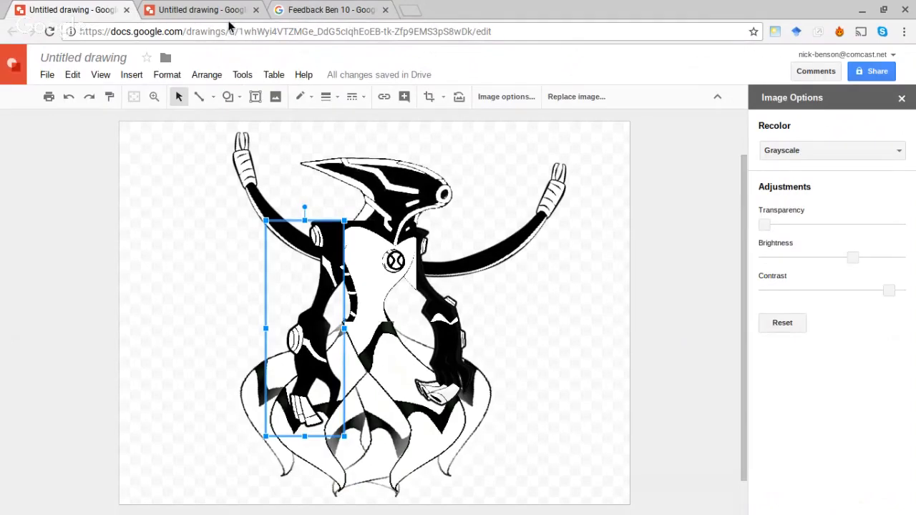
pyautogui.click(209, 10)
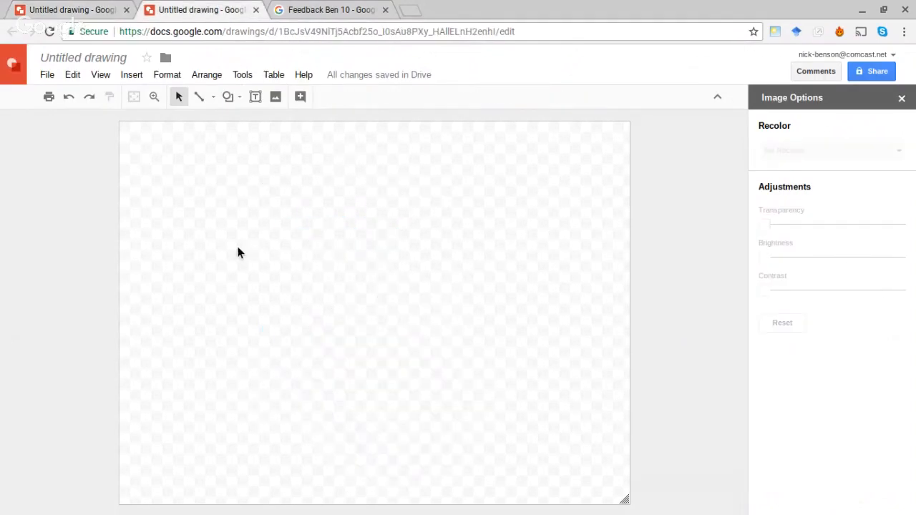
pyautogui.hotkey('ctrl', 'v')
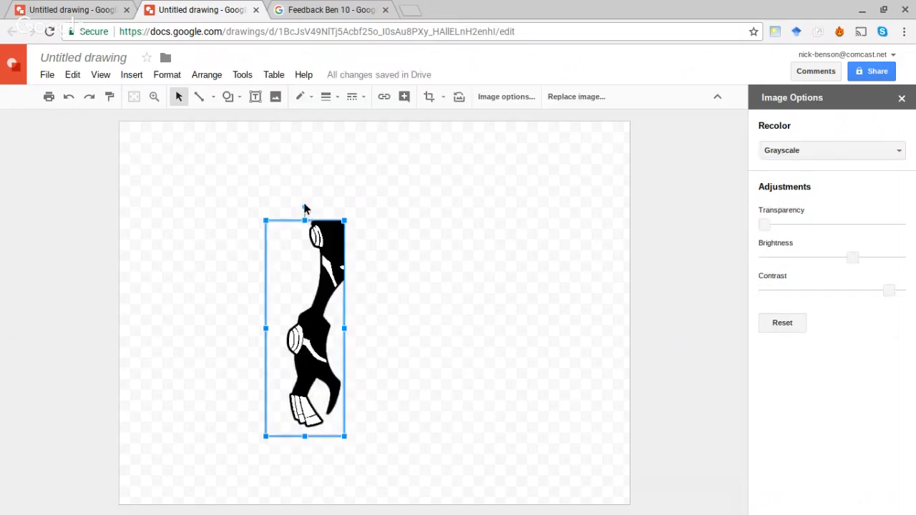
# Step: Rotate the pasted arm clockwise so its hand swings outward to the lower left, and place it left of the page centre
pyautogui.moveTo(338, 197); pyautogui.dragTo(346, 200)
pyautogui.moveTo(308, 256); pyautogui.dragTo(269, 240)
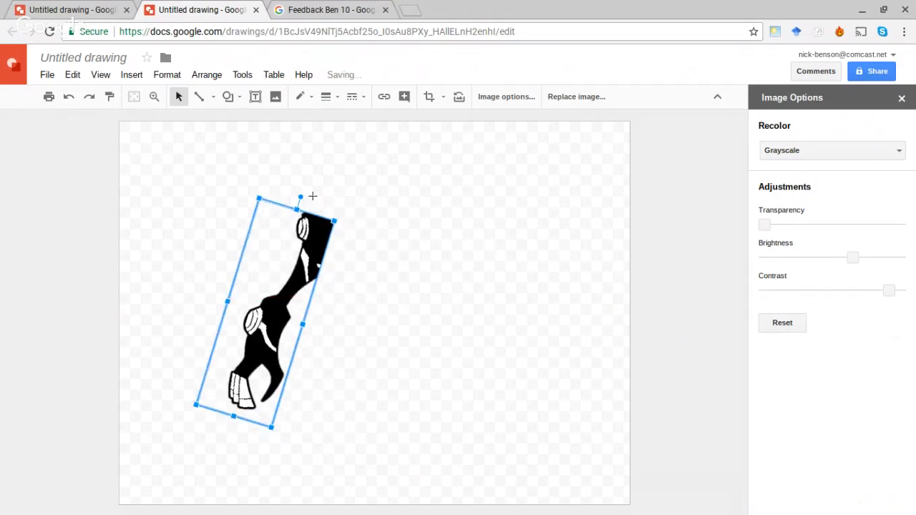
pyautogui.moveTo(313, 196); pyautogui.dragTo(326, 209)
pyautogui.moveTo(329, 250)
pyautogui.mouseDown()
pyautogui.moveTo(332, 258)
pyautogui.moveTo(321, 252)
pyautogui.mouseUp()
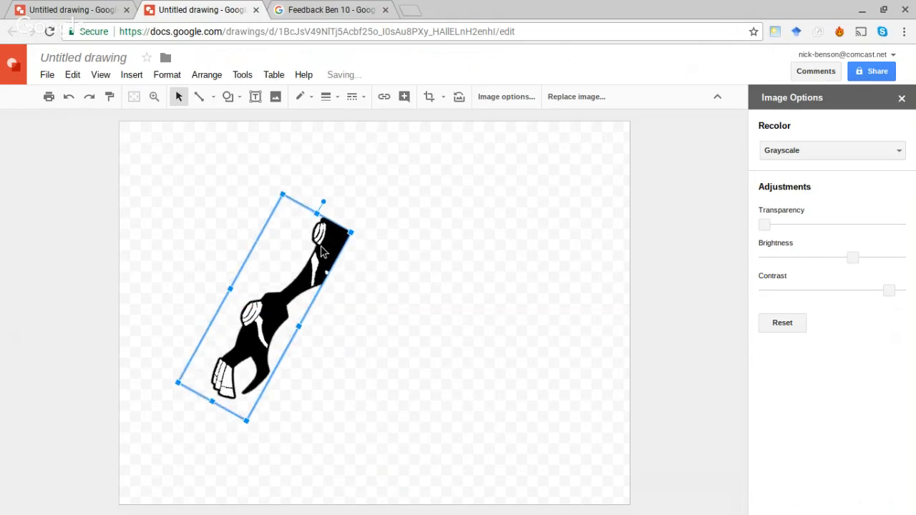
pyautogui.click(452, 245)
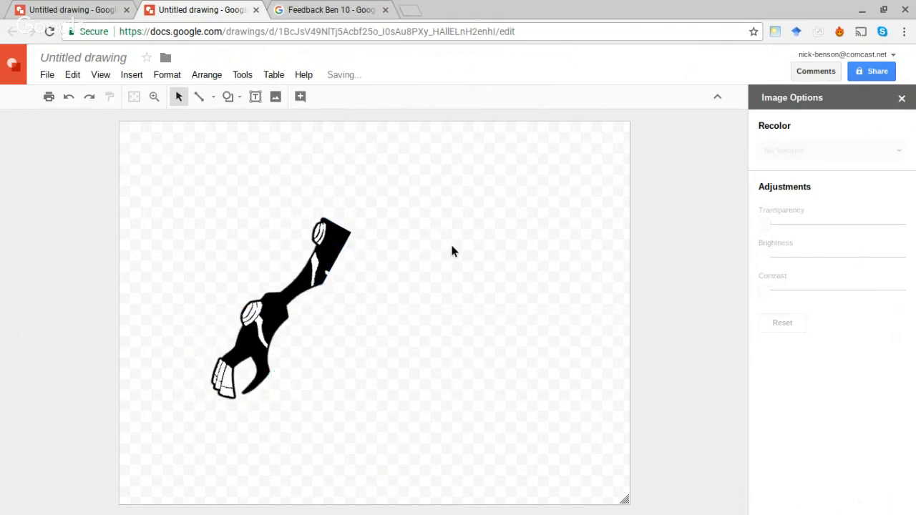
# Step: Duplicate the tilted arm, flip the copy horizontally, and place it opposite the original at the same height as the mirrored right arm
pyautogui.hotkey('ctrl', 'z')
pyautogui.moveTo(332, 272); pyautogui.dragTo(425, 273)
pyautogui.rightClick(426, 272)
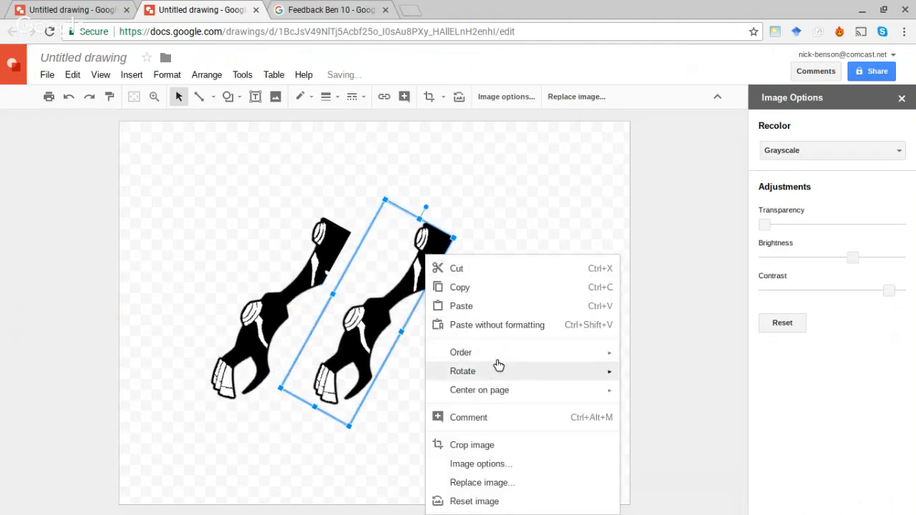
pyautogui.moveTo(526, 354)
pyautogui.moveTo(616, 373)
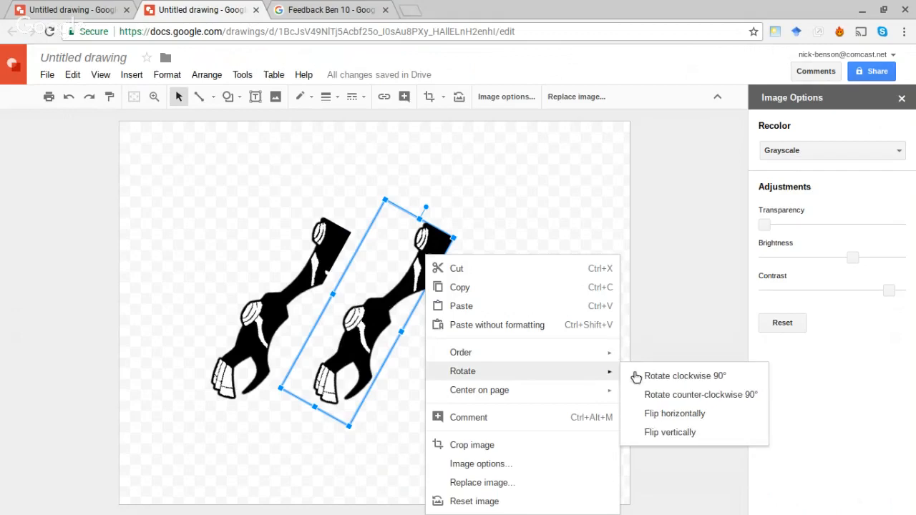
pyautogui.click(659, 417)
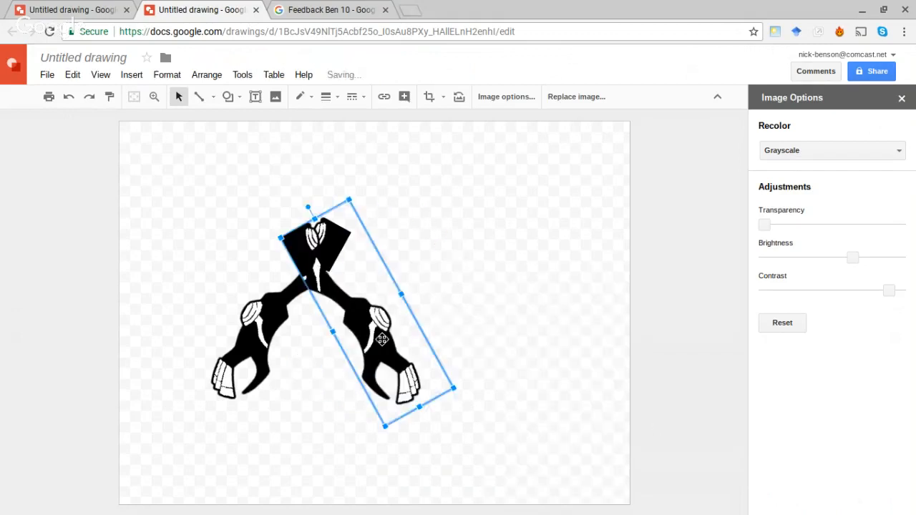
pyautogui.moveTo(365, 333); pyautogui.dragTo(487, 341)
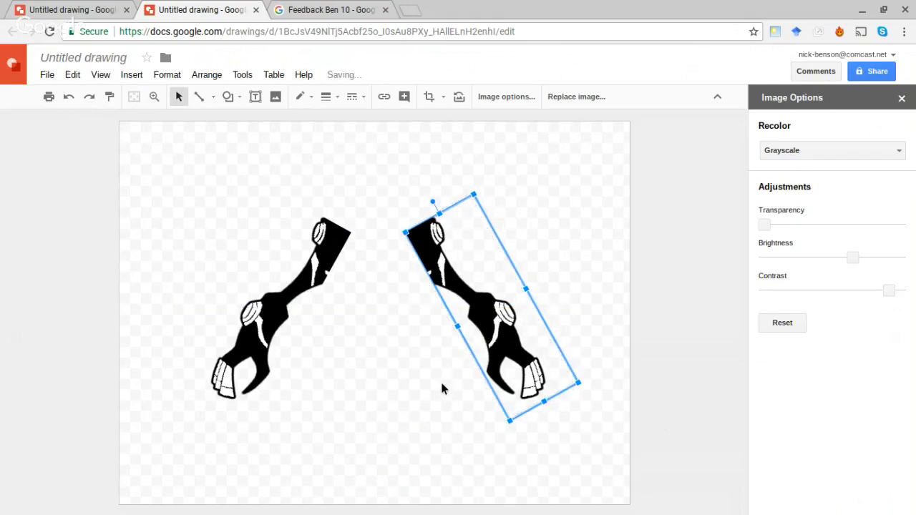
# Step: Shift both arms together as a pair to adjust their placement on the page
pyautogui.hotkey('ctrl', 'a')
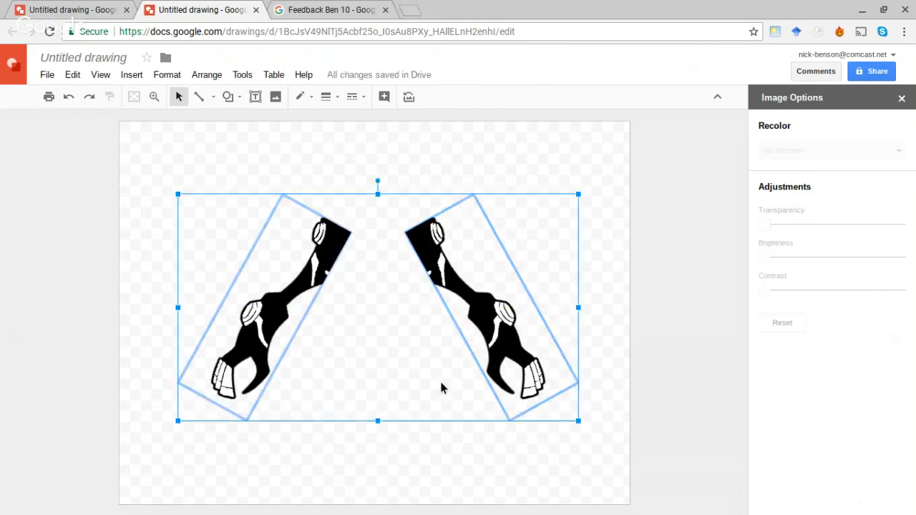
pyautogui.moveTo(432, 363); pyautogui.dragTo(408, 331)
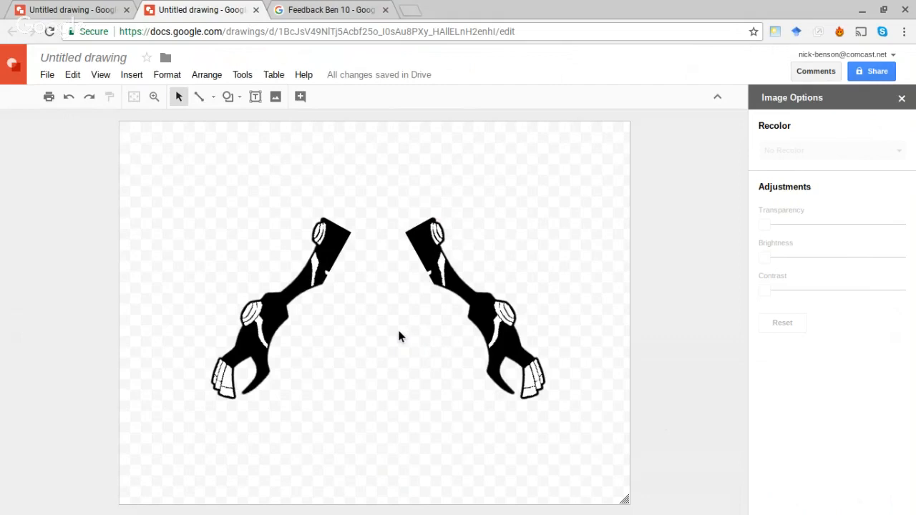
pyautogui.hotkey('ctrl', 'a')
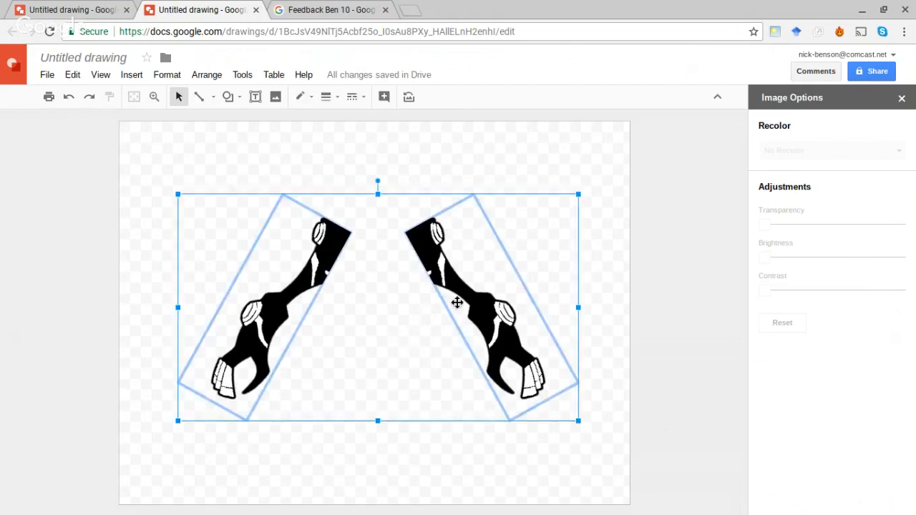
pyautogui.moveTo(458, 303); pyautogui.dragTo(443, 280)
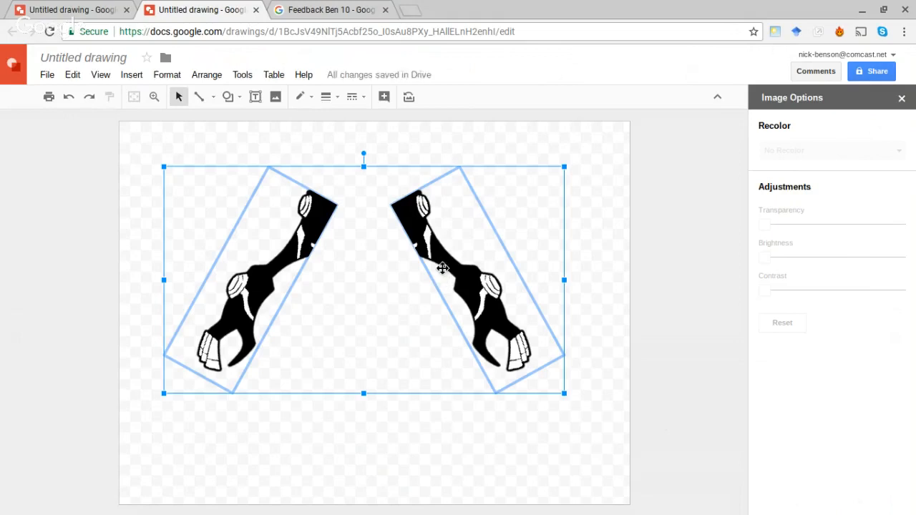
pyautogui.moveTo(451, 280); pyautogui.dragTo(465, 298)
# Step: Narrow the gap between the two arms, slightly correcting the mirrored arm's tilt, and recentre the pair on the page
pyautogui.click(416, 439)
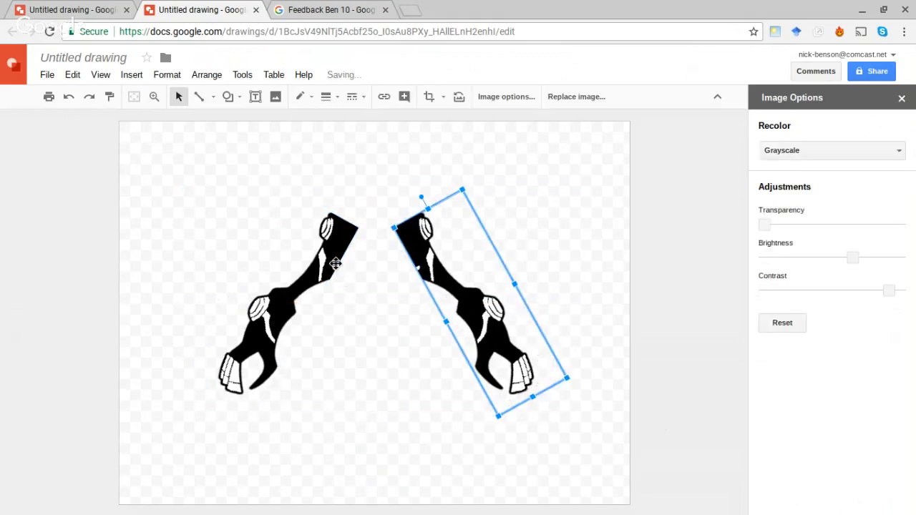
pyautogui.click(346, 263)
pyautogui.moveTo(346, 264); pyautogui.dragTo(362, 262)
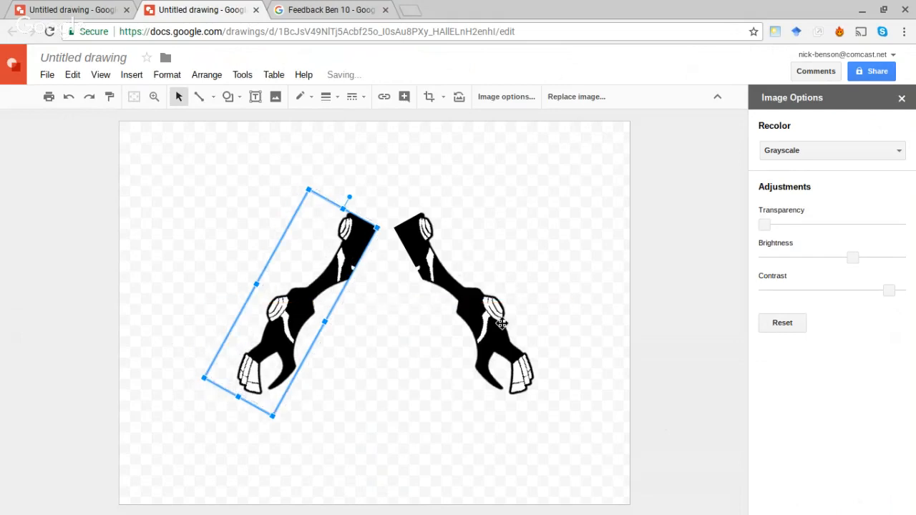
pyautogui.click(501, 324)
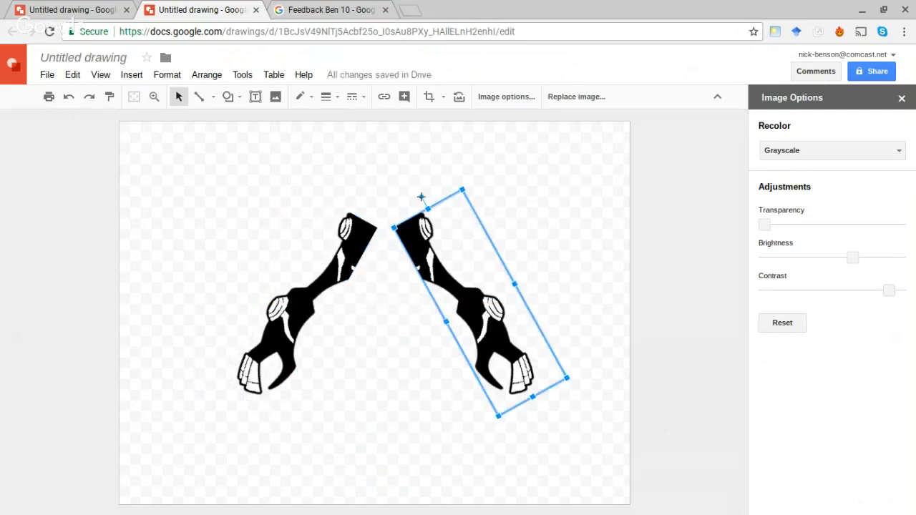
pyautogui.moveTo(422, 196); pyautogui.dragTo(419, 199)
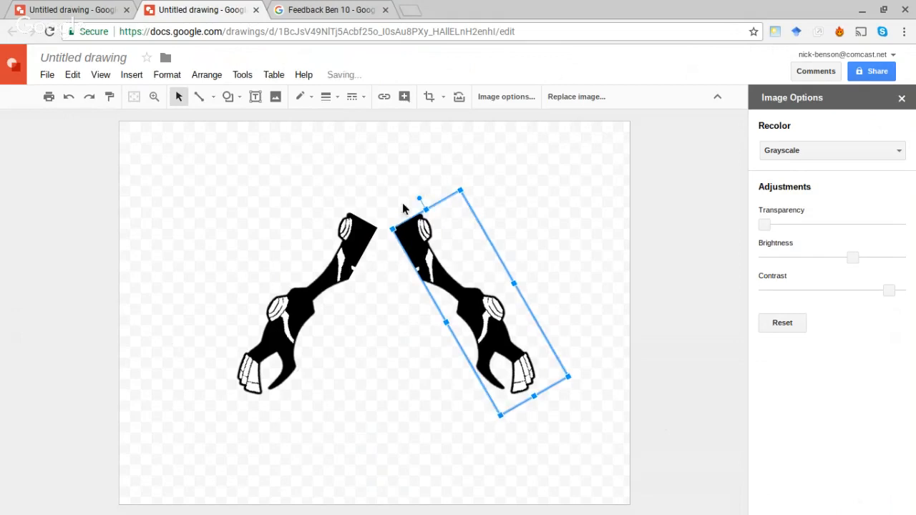
pyautogui.click(541, 219)
pyautogui.hotkey('ctrl', 'a')
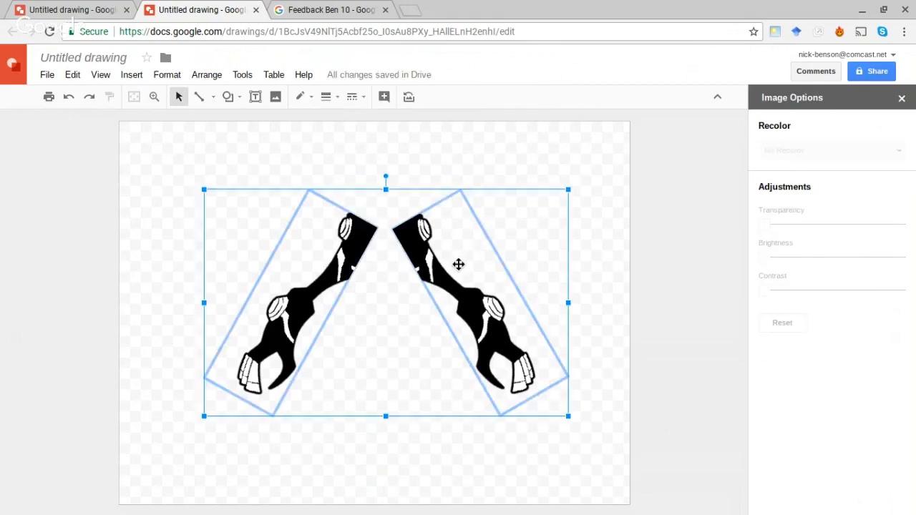
pyautogui.moveTo(458, 264); pyautogui.dragTo(441, 279)
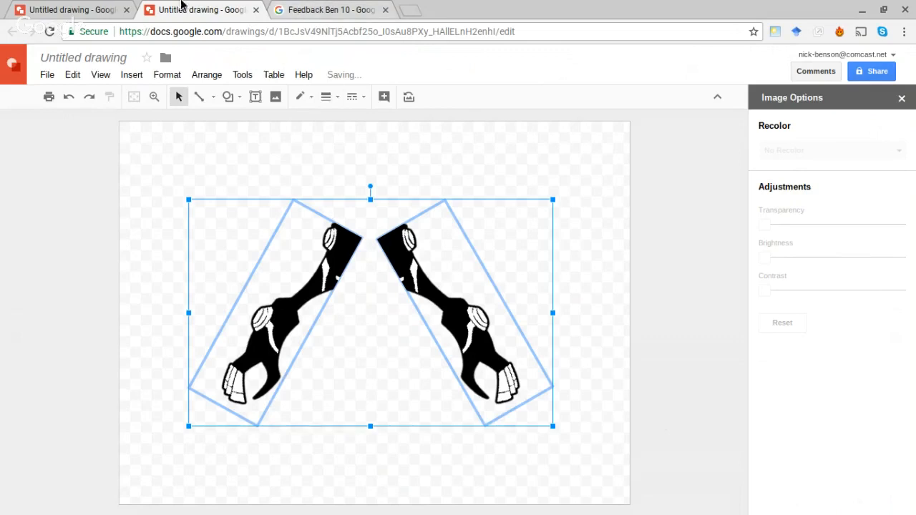
# Step: Copy the raised left tentacle from the composite alien in the first drawing and paste it into the second drawing across the left shoulder
pyautogui.click(334, 10)
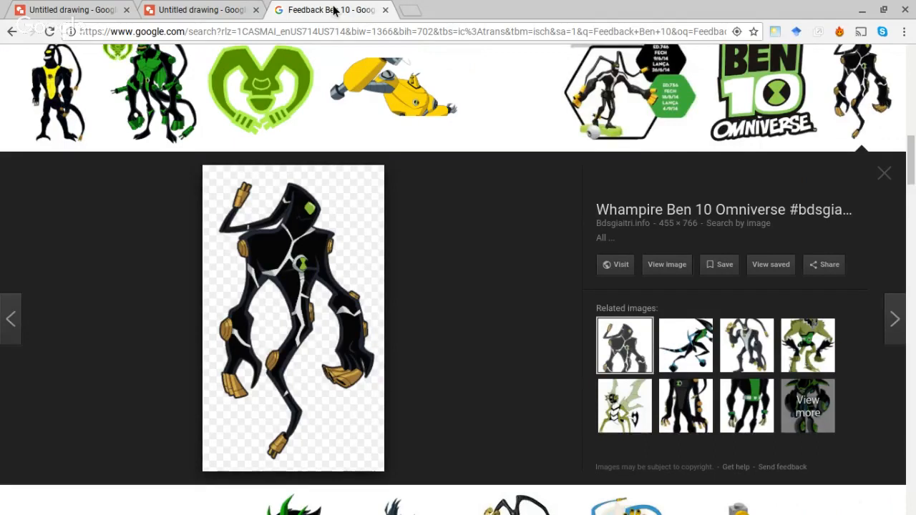
pyautogui.click(45, 12)
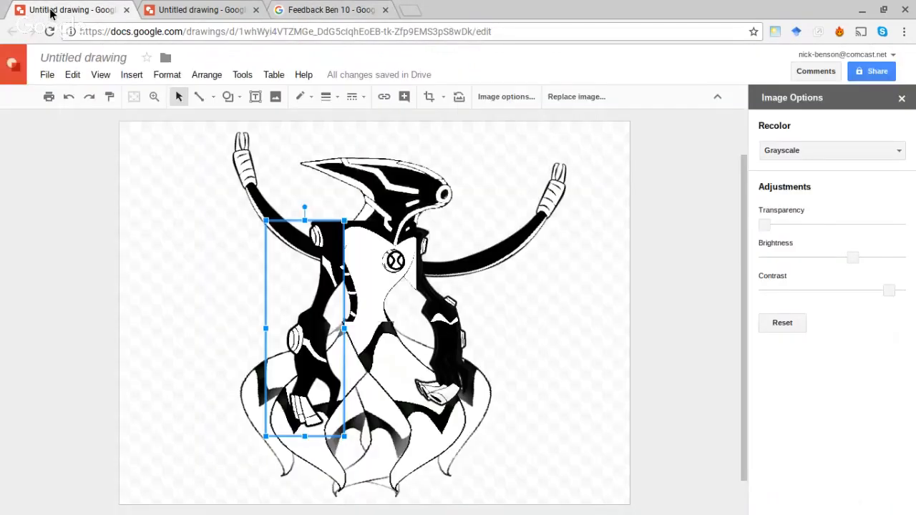
pyautogui.click(256, 184)
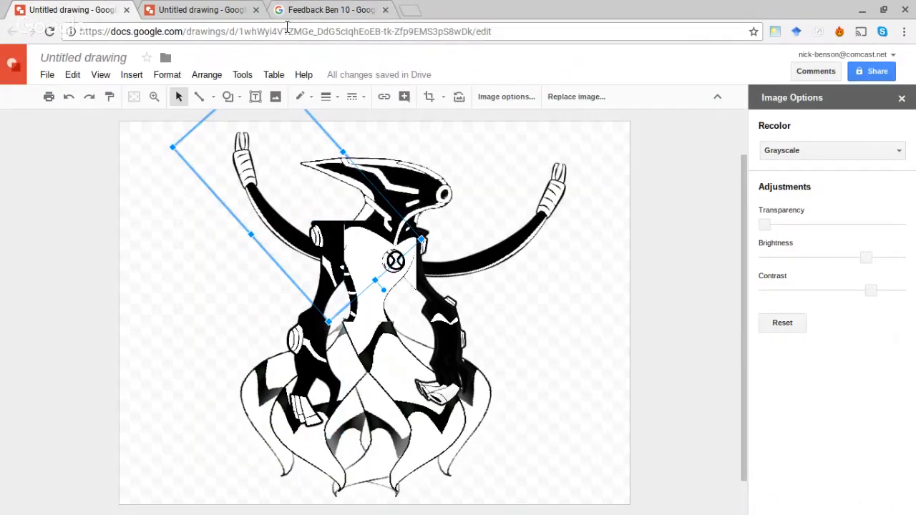
pyautogui.click(206, 8)
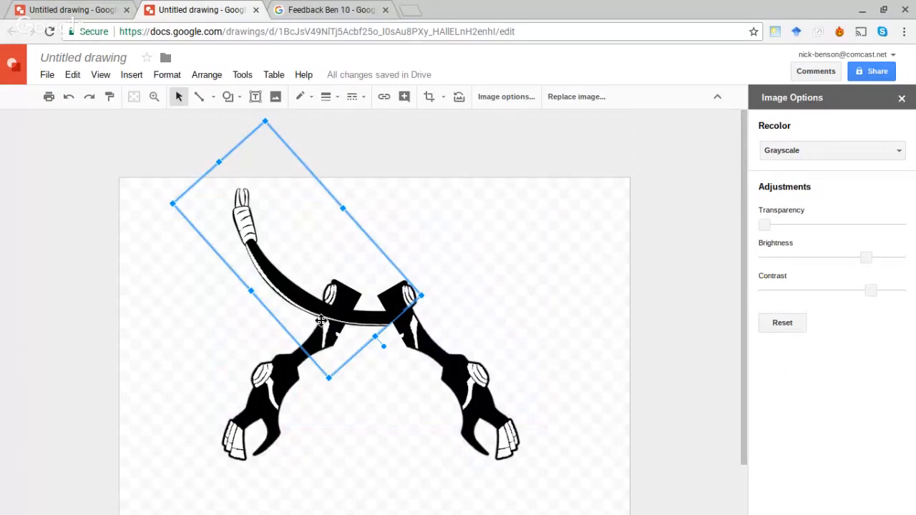
pyautogui.moveTo(325, 316)
pyautogui.mouseDown()
pyautogui.moveTo(312, 337)
pyautogui.moveTo(311, 317)
pyautogui.mouseUp()
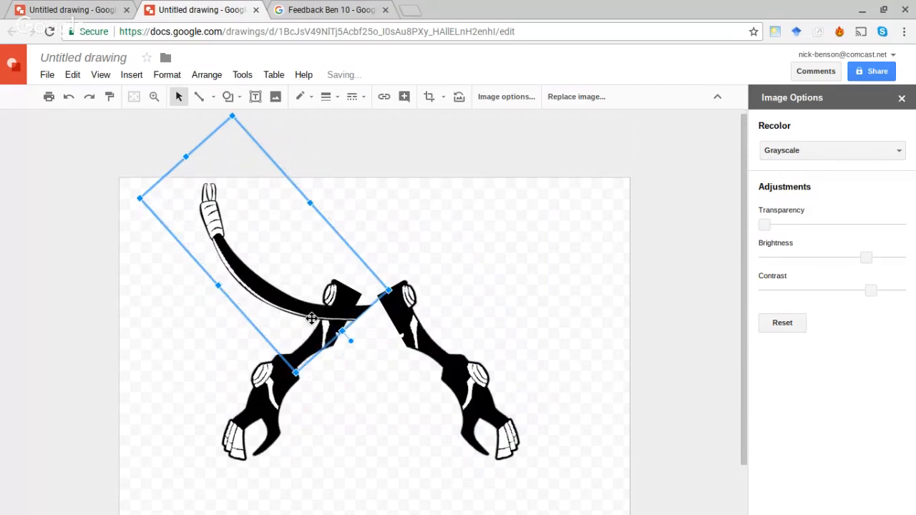
pyautogui.click(482, 317)
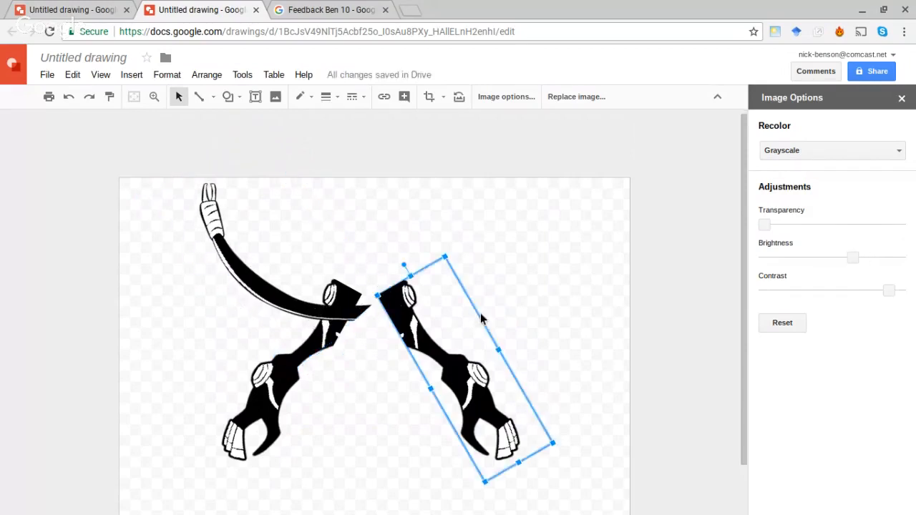
pyautogui.click(506, 280)
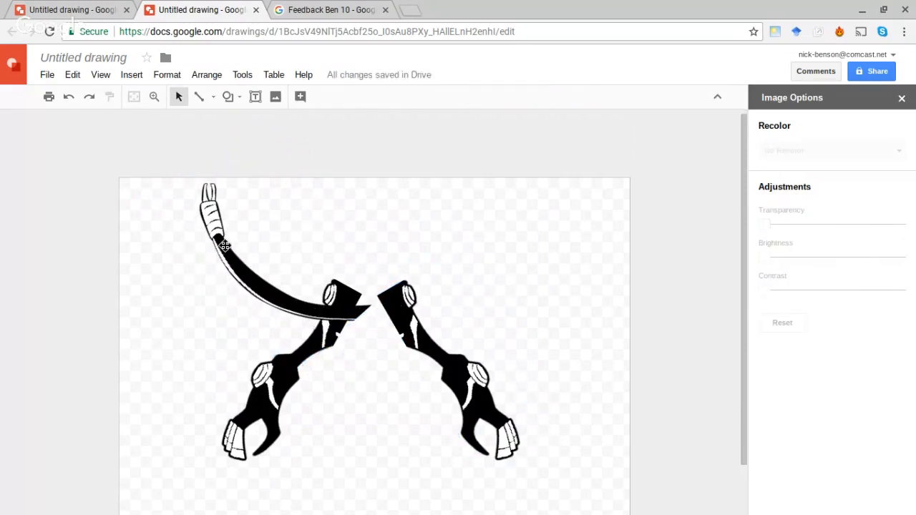
# Step: Duplicate the tentacle, flip the copy horizontally, and place it across the right shoulder so both tentacles meet in the middle
pyautogui.click(225, 248)
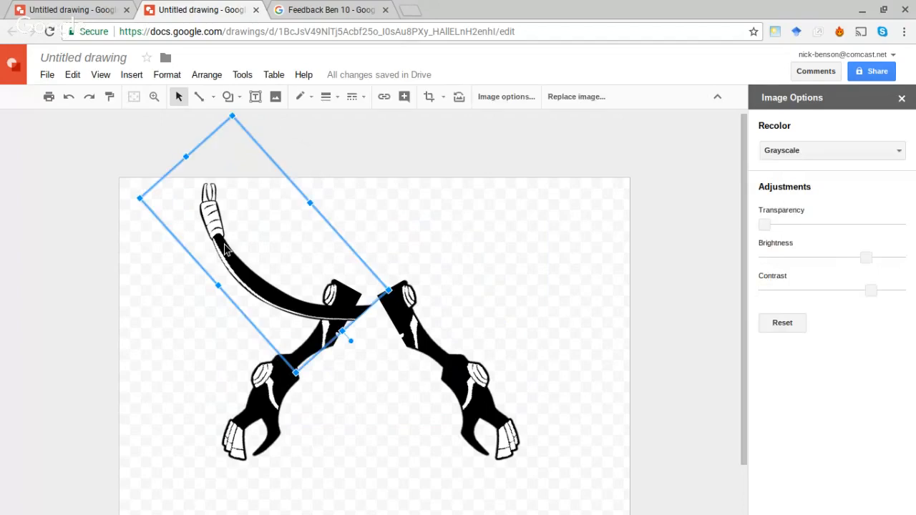
pyautogui.click(464, 238)
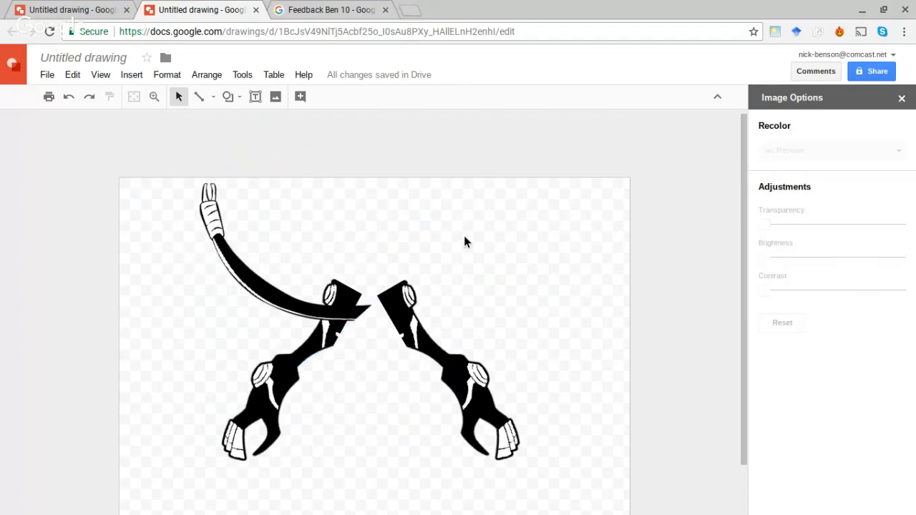
pyautogui.hotkey('ctrl', 'v')
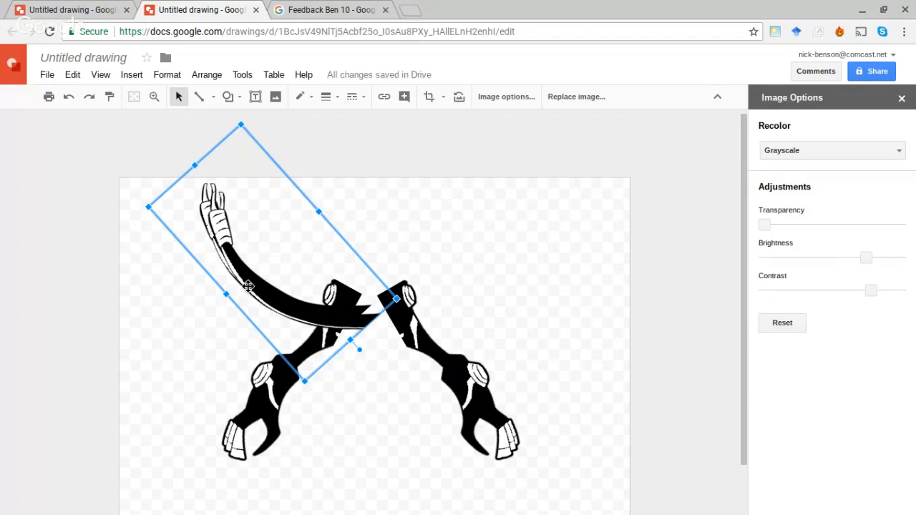
pyautogui.moveTo(261, 284); pyautogui.dragTo(389, 276)
pyautogui.rightClick(416, 285)
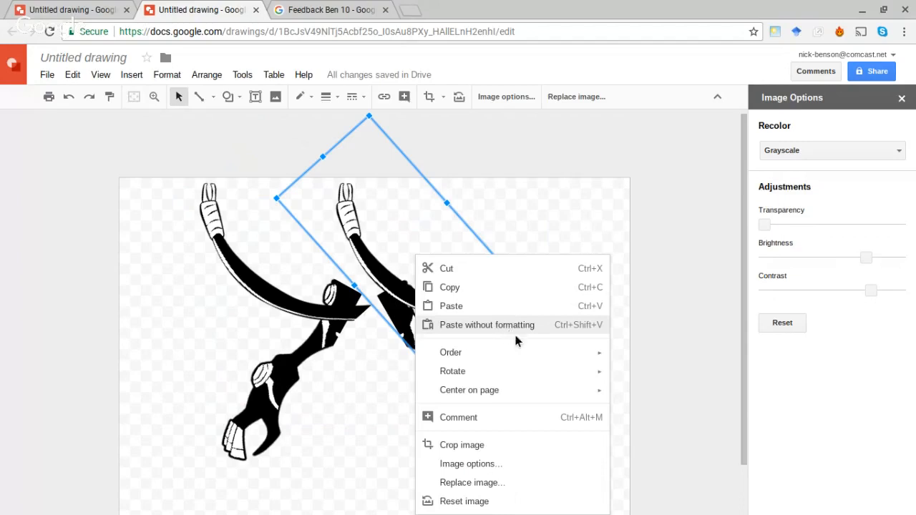
pyautogui.moveTo(570, 378)
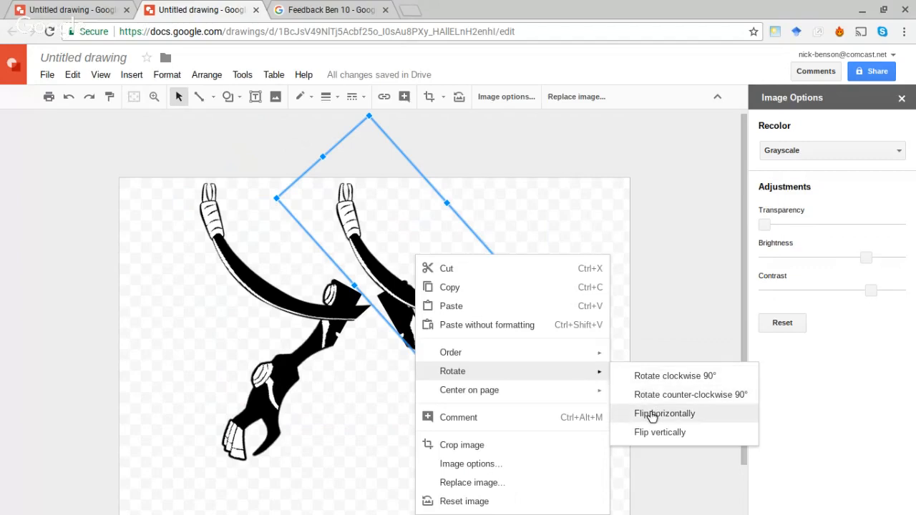
pyautogui.click(652, 414)
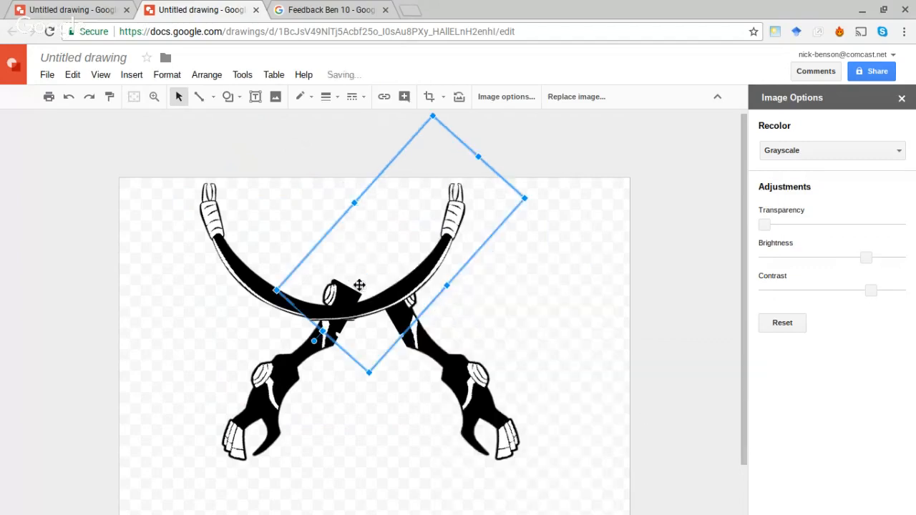
pyautogui.moveTo(369, 307); pyautogui.dragTo(410, 310)
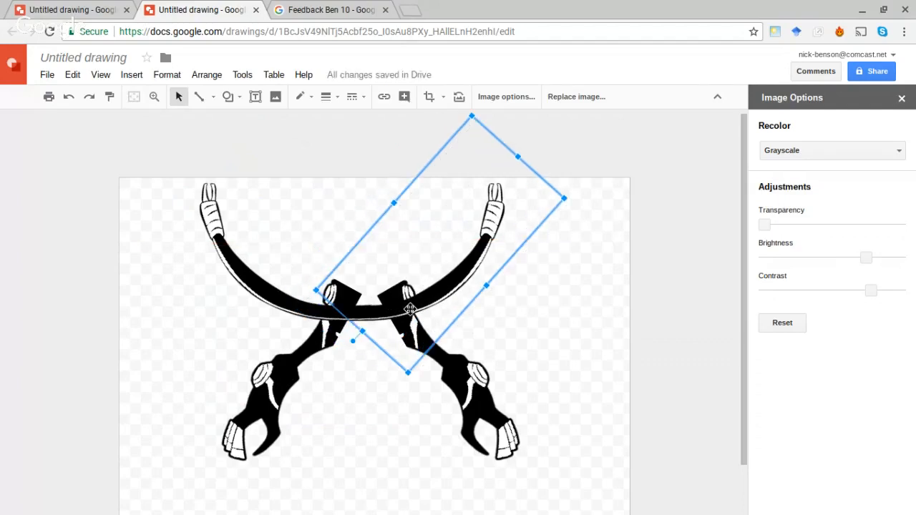
pyautogui.click(530, 321)
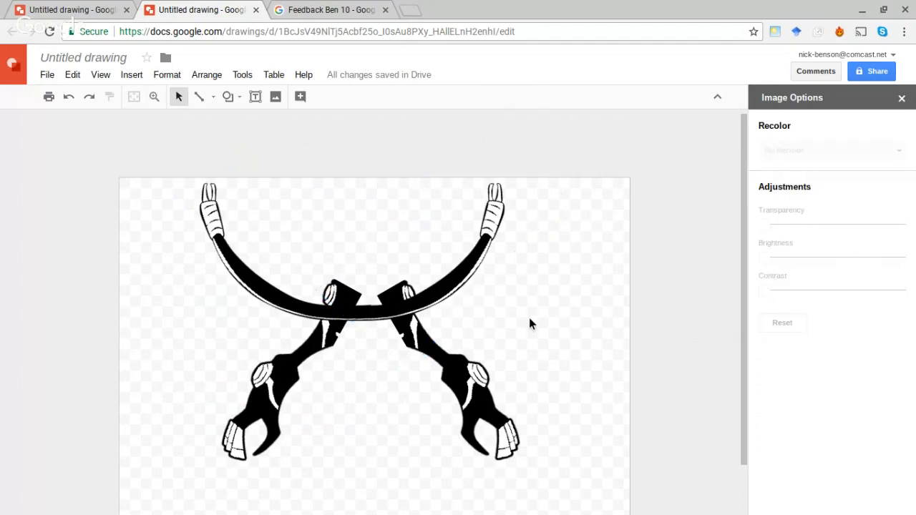
# Step: Move both arms and both tentacles together slightly lower on the page
pyautogui.hotkey('ctrl', 'a')
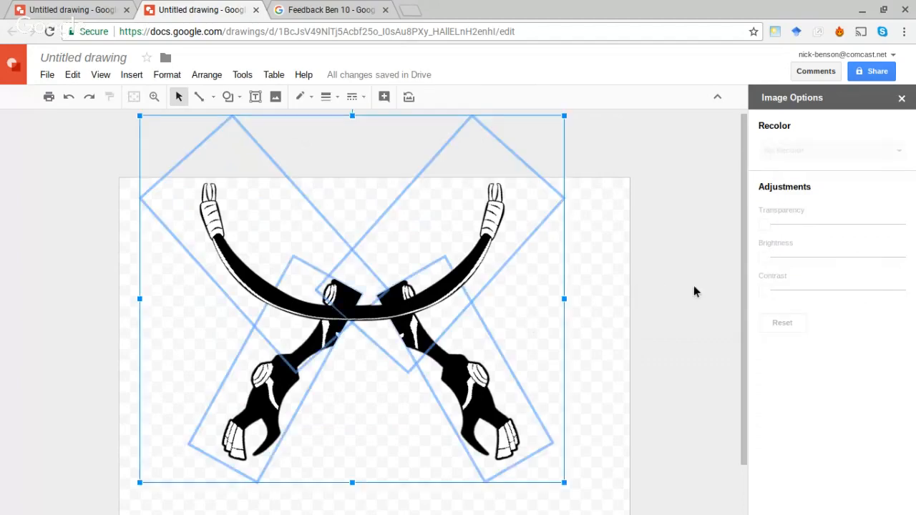
pyautogui.moveTo(745, 296); pyautogui.dragTo(744, 352)
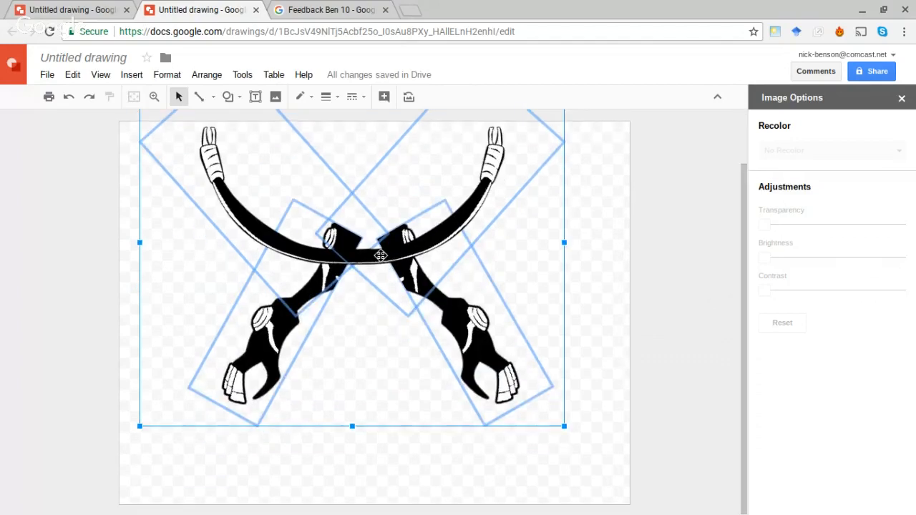
pyautogui.moveTo(378, 281)
pyautogui.mouseDown()
pyautogui.moveTo(373, 290)
pyautogui.moveTo(385, 287)
pyautogui.mouseUp()
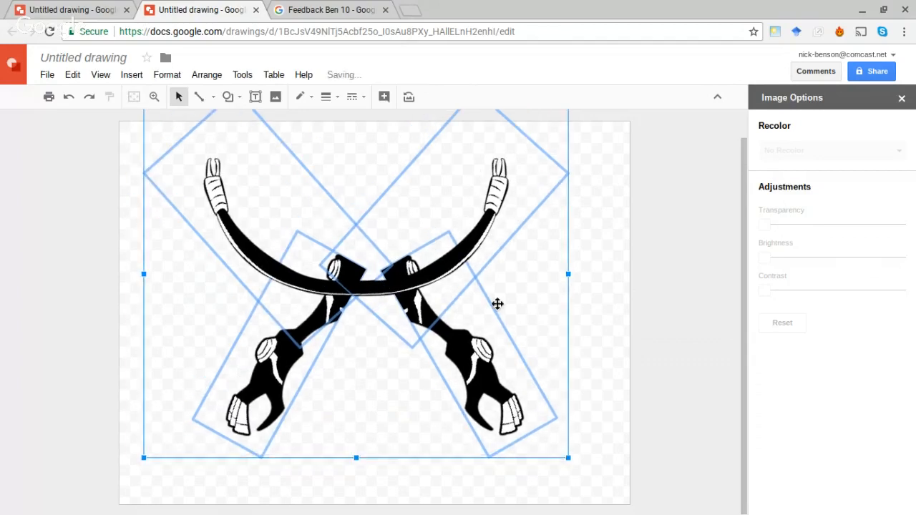
# Step: Deselect the arms and tentacles, switch to the Feedback Ben 10 image results, and close the enlarged picture preview
pyautogui.click(600, 335)
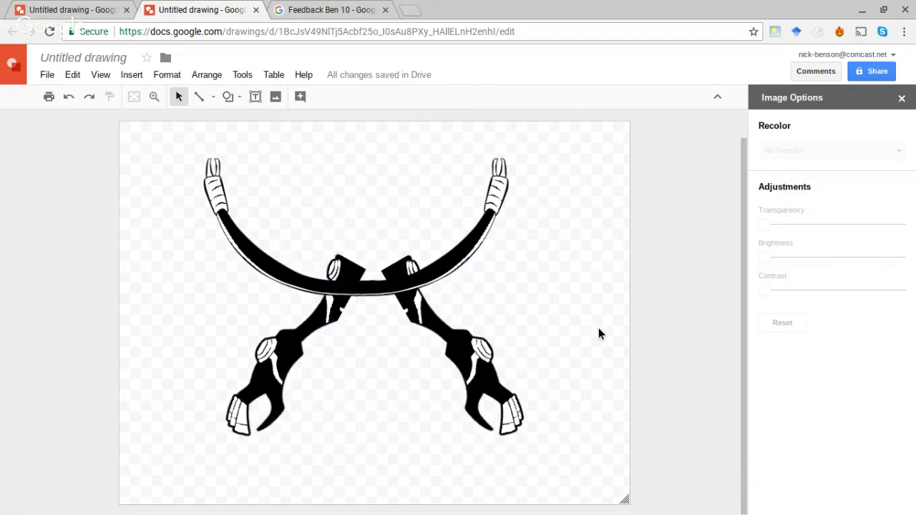
pyautogui.moveTo(742, 310); pyautogui.dragTo(741, 287)
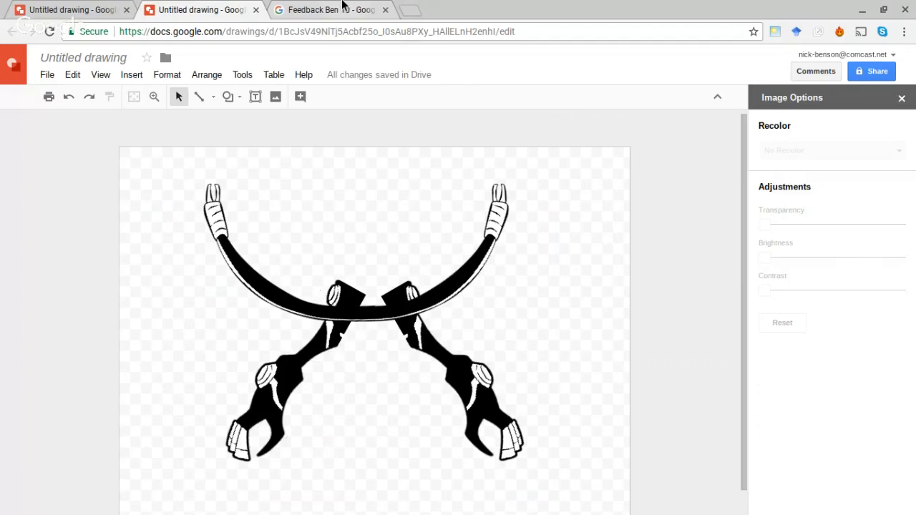
pyautogui.click(342, 5)
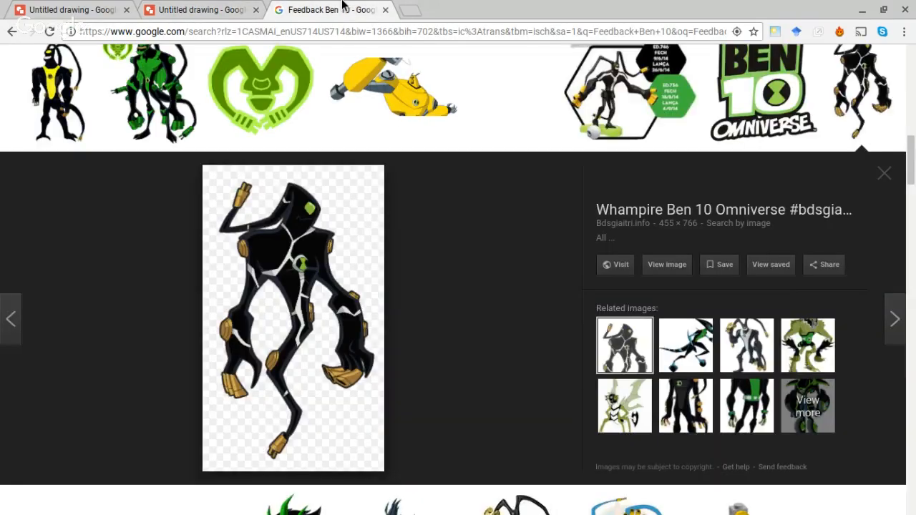
pyautogui.click(885, 176)
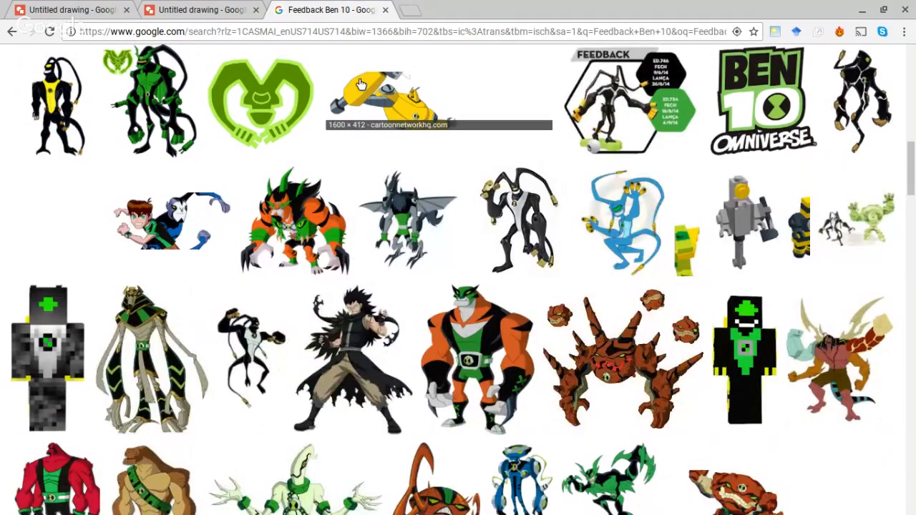
# Step: Return to the second drawing and shift each tentacle slightly to the right, keeping their inner ends joined between the arms
pyautogui.click(204, 10)
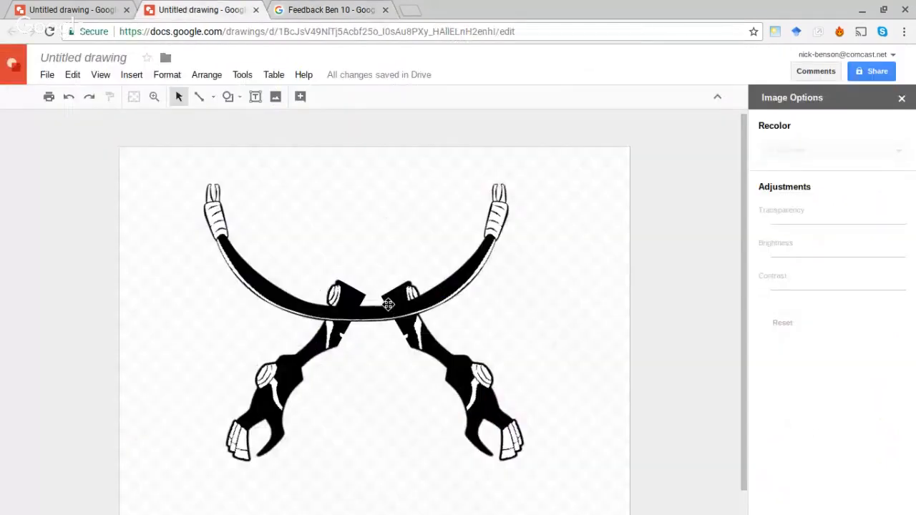
pyautogui.click(385, 315)
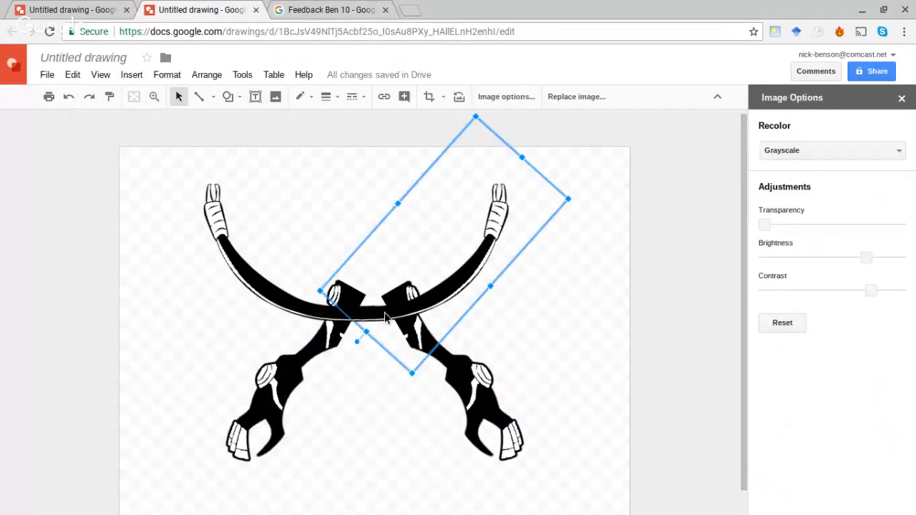
pyautogui.moveTo(384, 317); pyautogui.dragTo(402, 317)
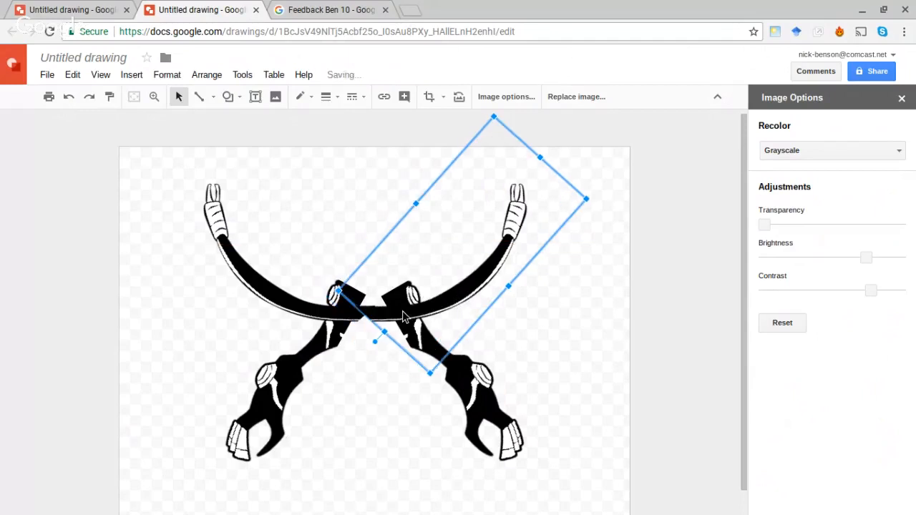
pyautogui.moveTo(346, 312); pyautogui.dragTo(358, 317)
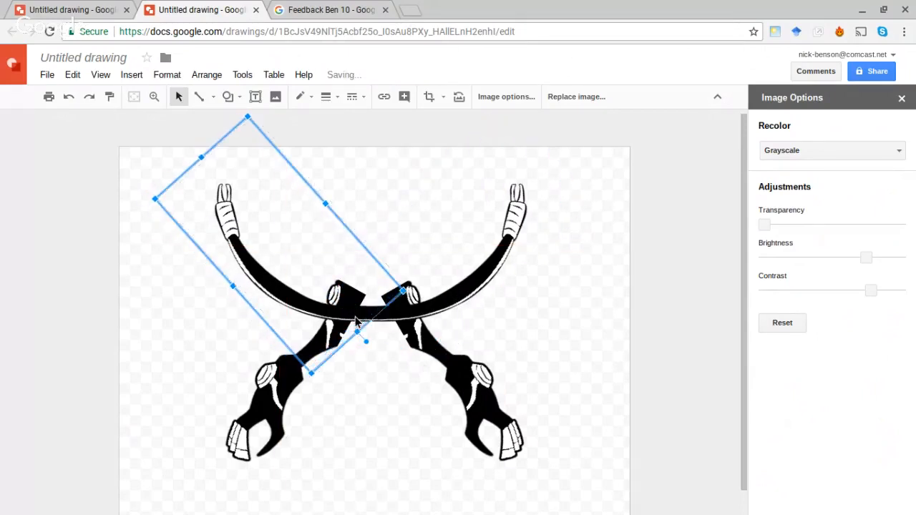
pyautogui.click(519, 334)
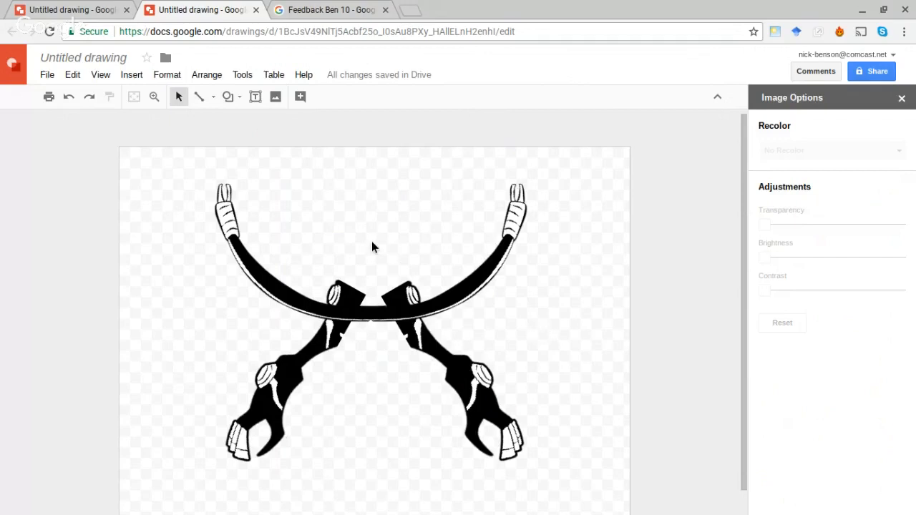
# Step: Look through the Feedback Ben 10 image results for more source pictures, previewing the Omniverse Feedback picture and a related crouching one
pyautogui.click(315, 8)
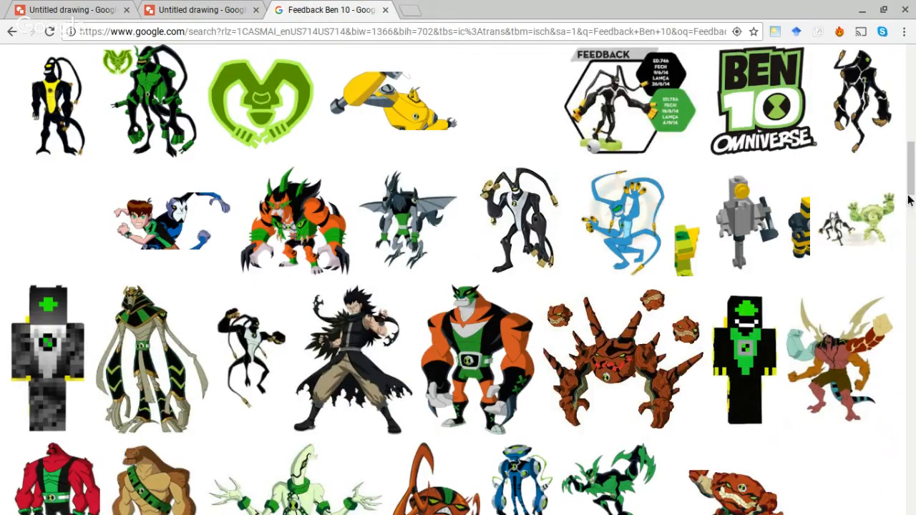
pyautogui.moveTo(910, 182); pyautogui.dragTo(911, 355)
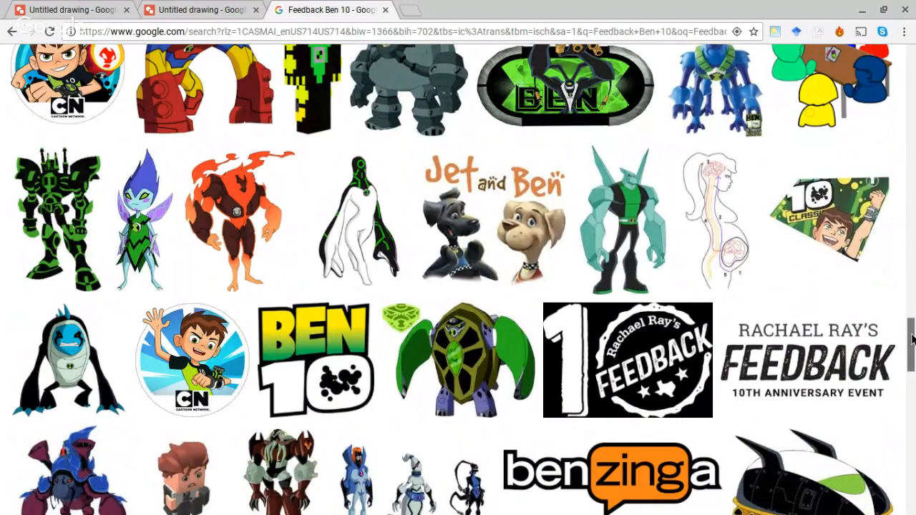
pyautogui.moveTo(912, 340); pyautogui.dragTo(912, 140)
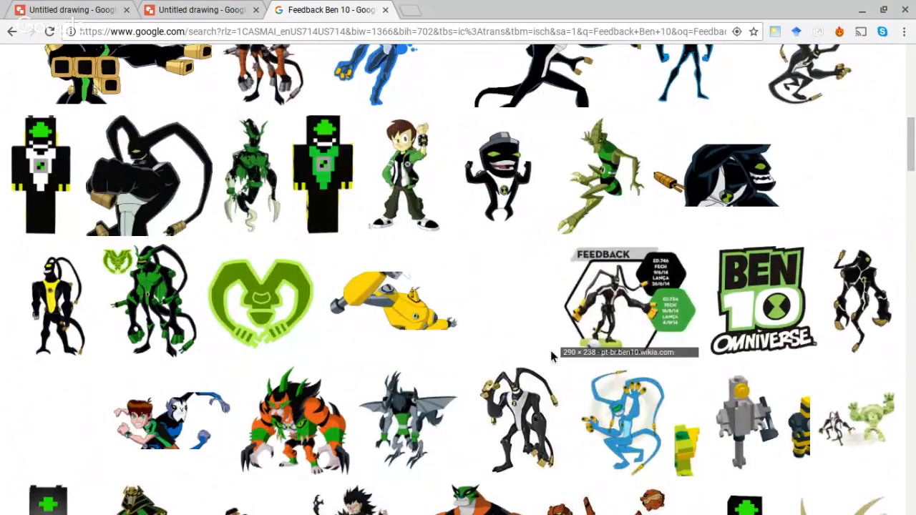
pyautogui.click(532, 407)
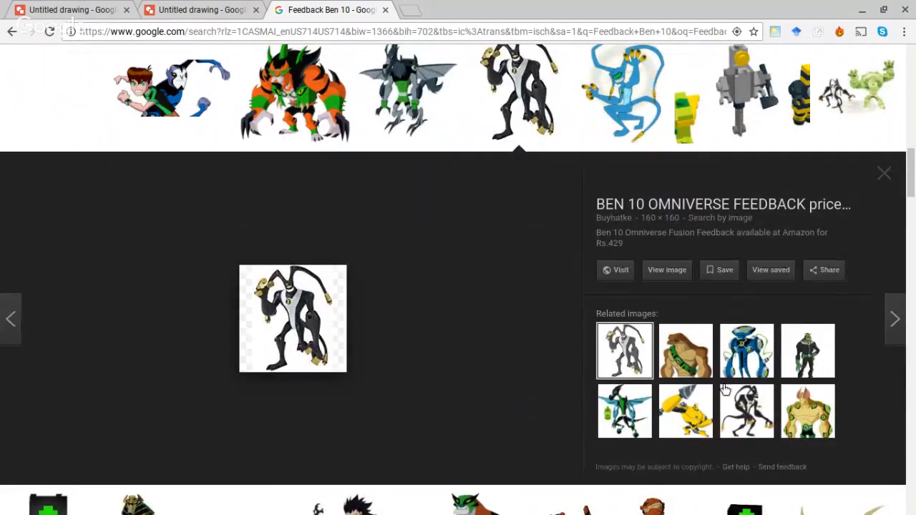
pyautogui.click(744, 408)
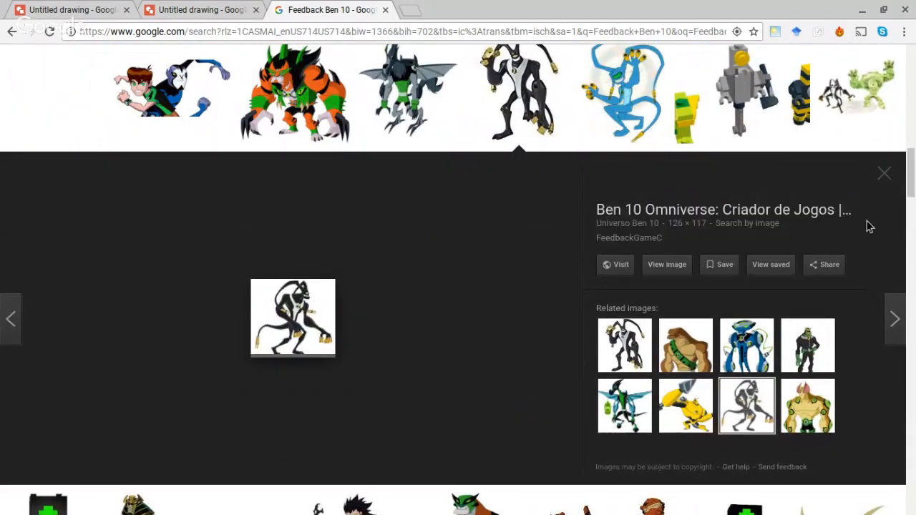
pyautogui.click(886, 177)
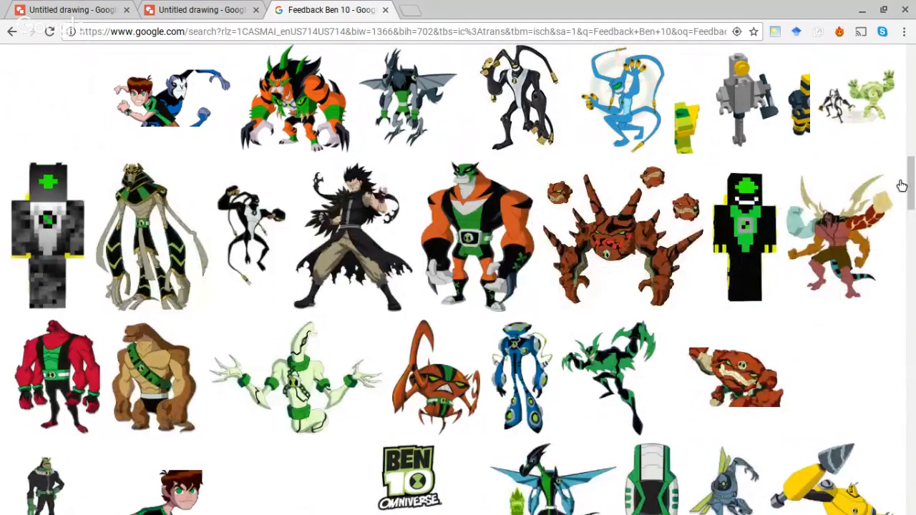
# Step: Limit the transparent image results to pictures larger than 4 MP (2272×1704)
pyautogui.moveTo(911, 185); pyautogui.dragTo(911, 69)
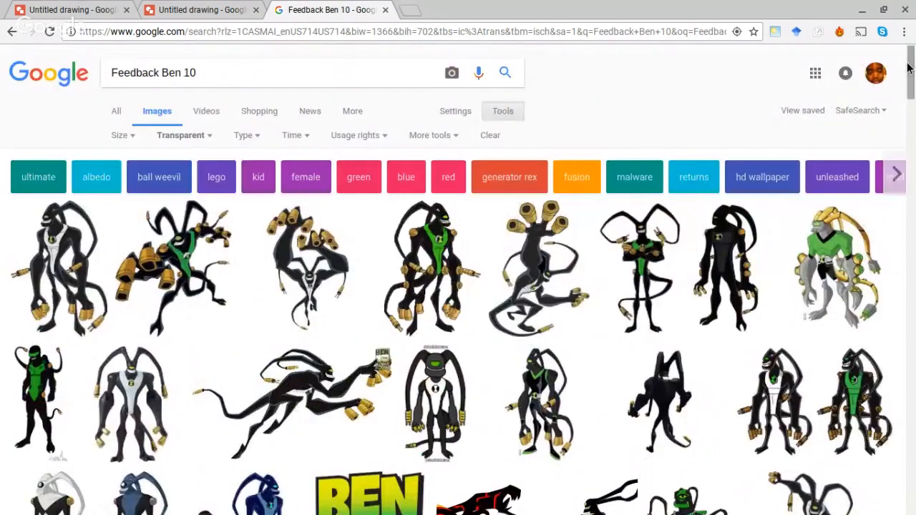
pyautogui.click(135, 241)
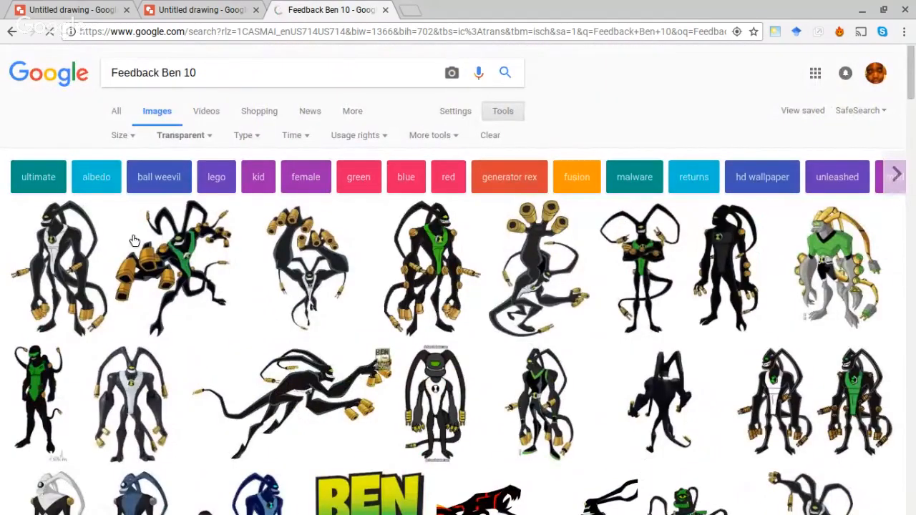
pyautogui.click(134, 136)
pyautogui.moveTo(148, 235)
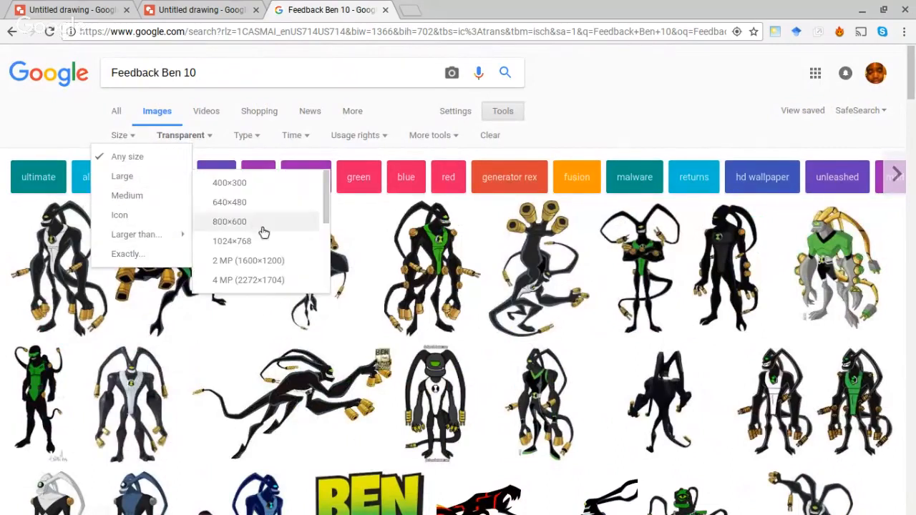
pyautogui.click(256, 279)
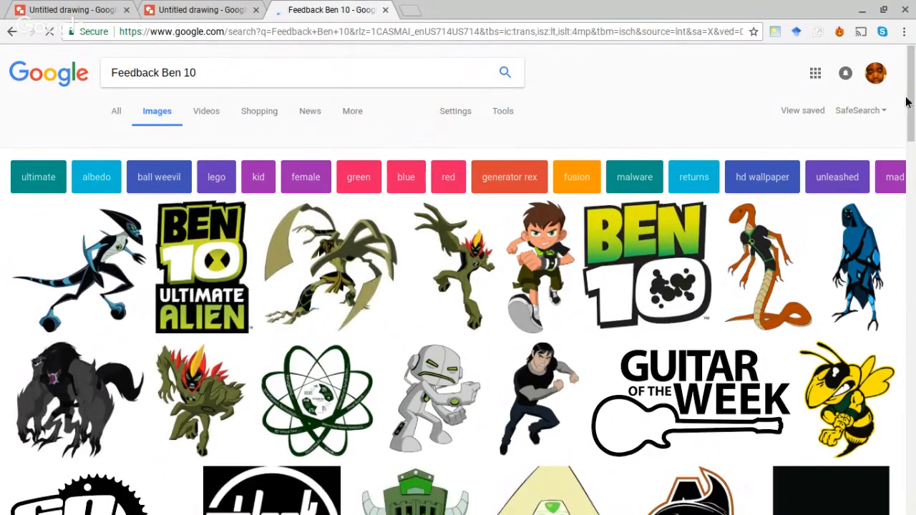
# Step: Look through the larger-than-4 MP image results for a usable source picture
pyautogui.moveTo(913, 106); pyautogui.dragTo(915, 206)
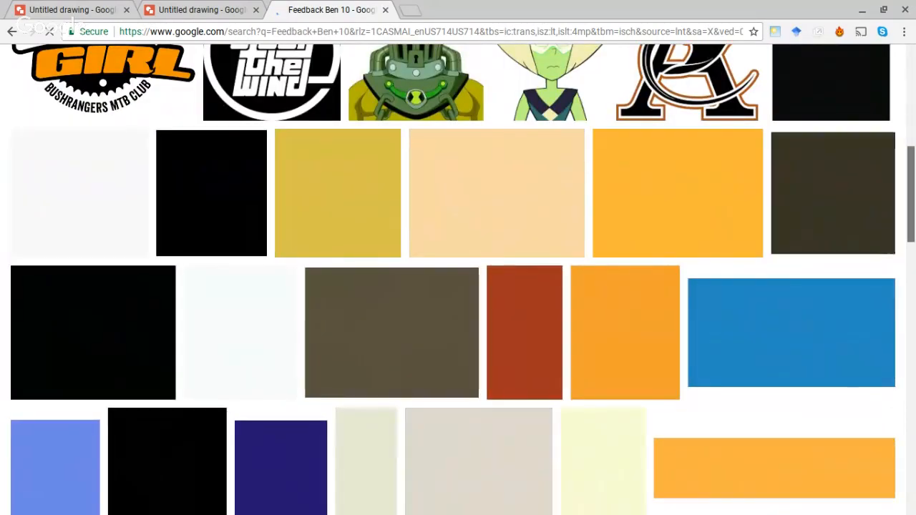
pyautogui.scroll(-3, 902, 248)
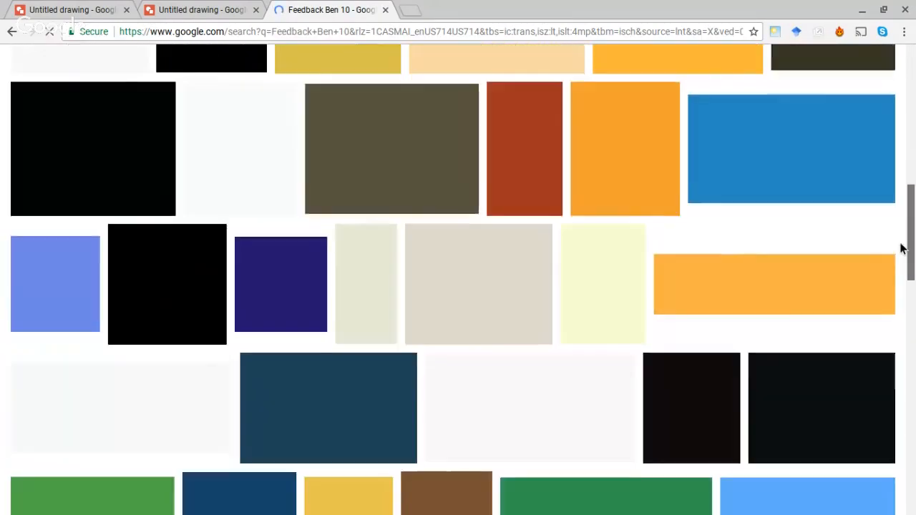
pyautogui.scroll(-7, 902, 248)
pyautogui.scroll(9, 894, 217)
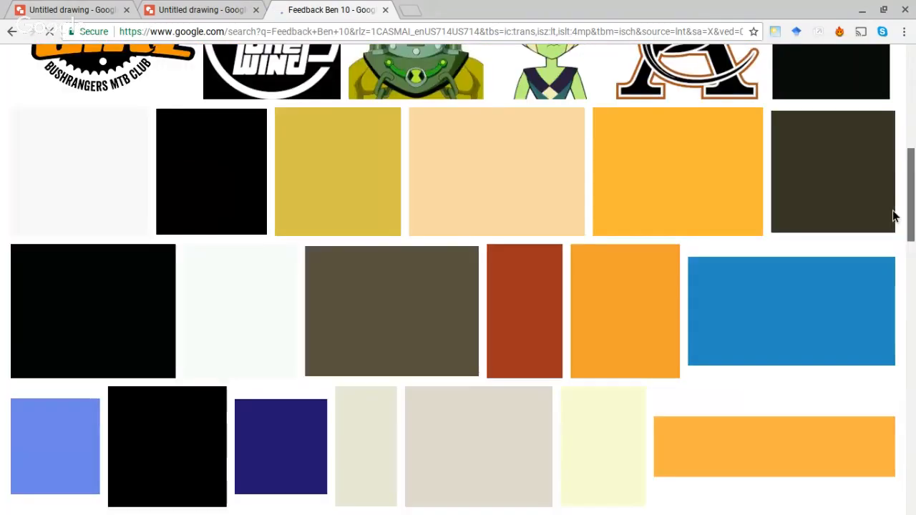
pyautogui.scroll(-4, 893, 217)
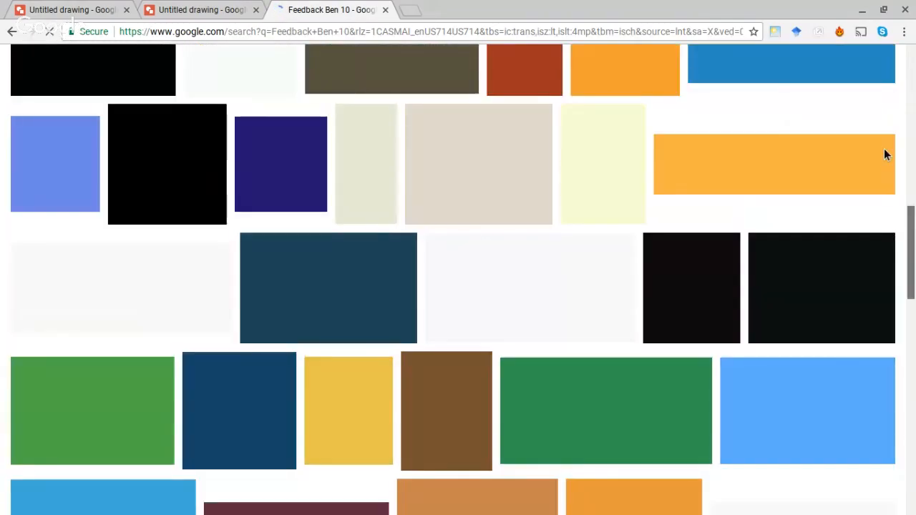
pyautogui.scroll(8, 884, 154)
pyautogui.scroll(-2, 886, 154)
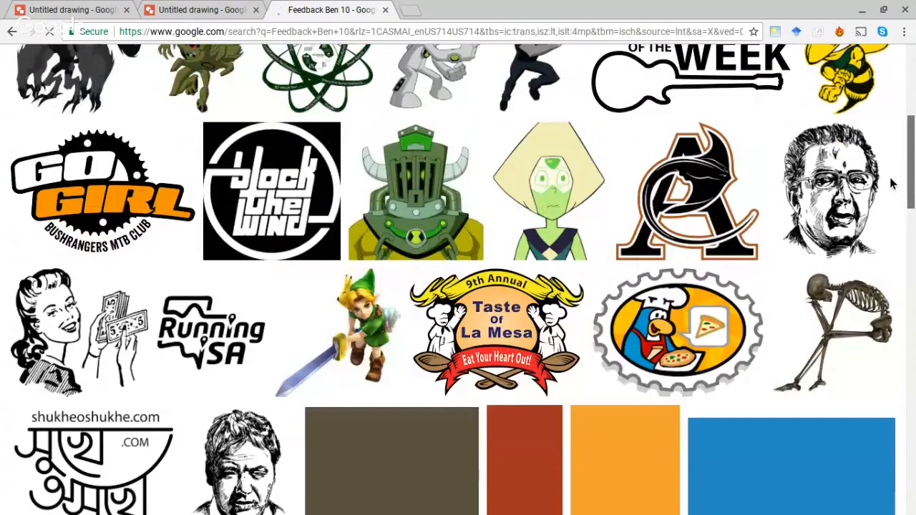
pyautogui.scroll(-6, 893, 184)
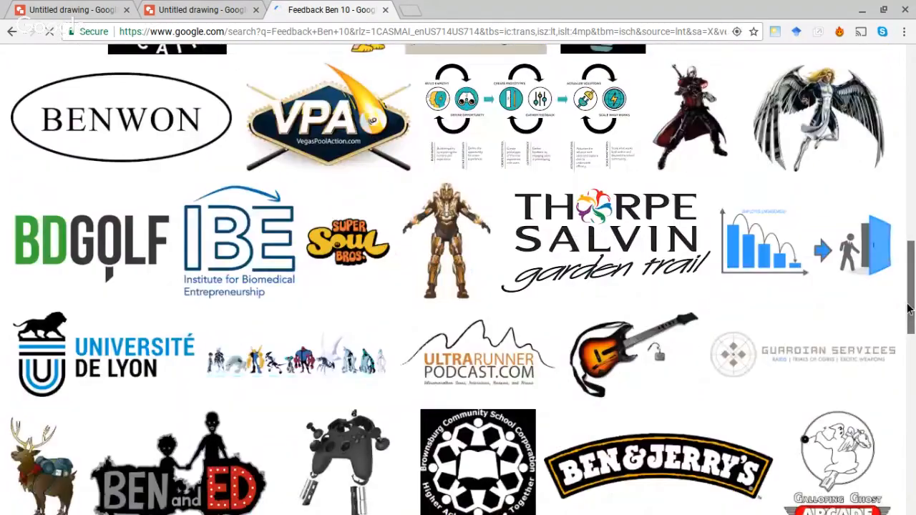
pyautogui.moveTo(910, 308); pyautogui.dragTo(905, 79)
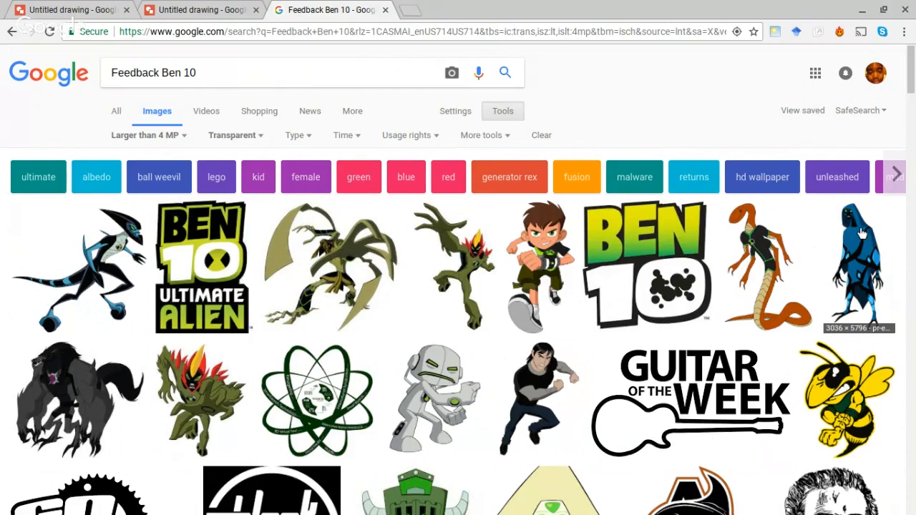
# Step: Lower the image size filter to larger than 2 MP (1600×1200) and check the results
pyautogui.click(239, 78)
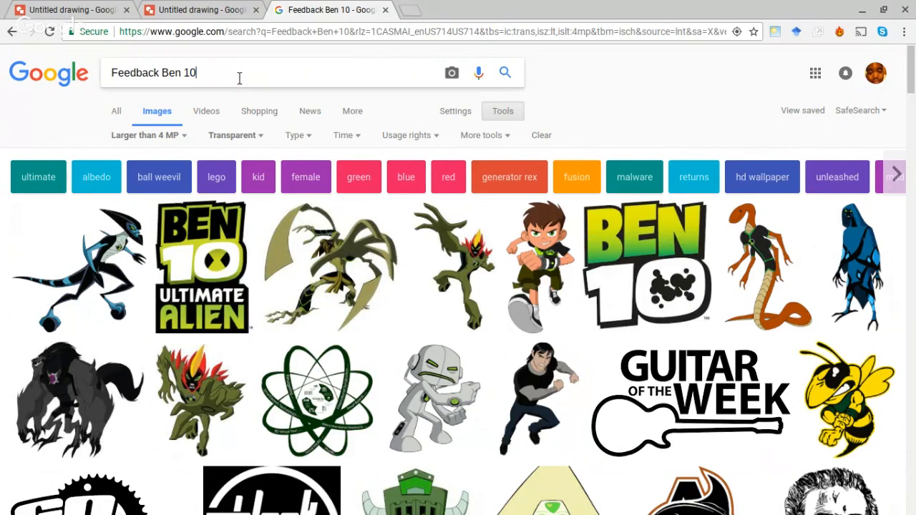
pyautogui.click(164, 136)
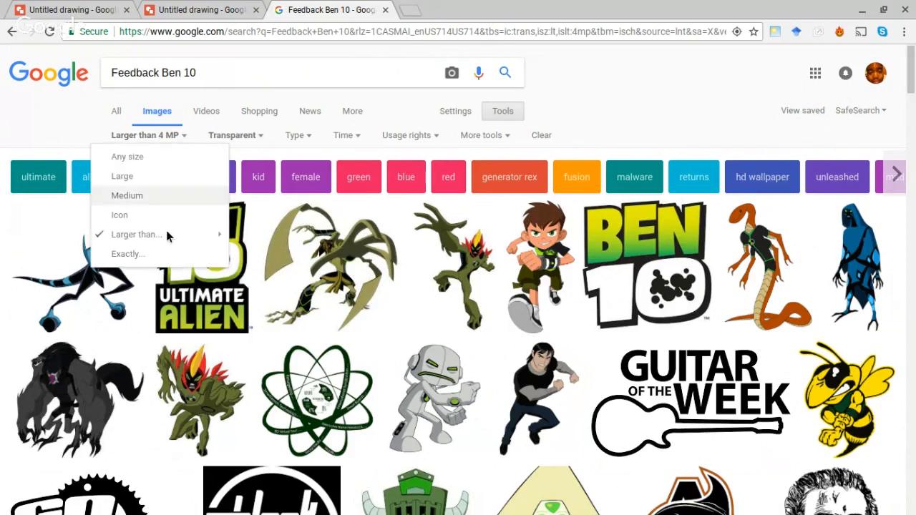
pyautogui.moveTo(173, 242)
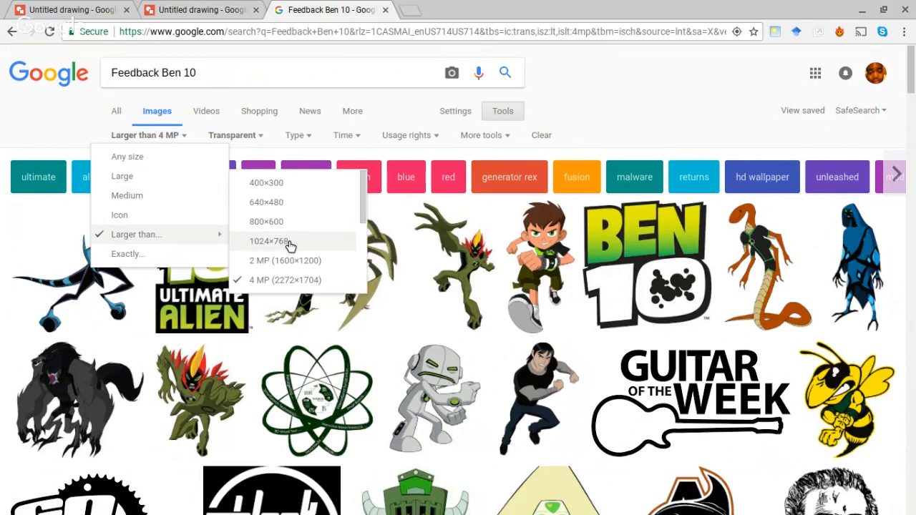
pyautogui.click(290, 263)
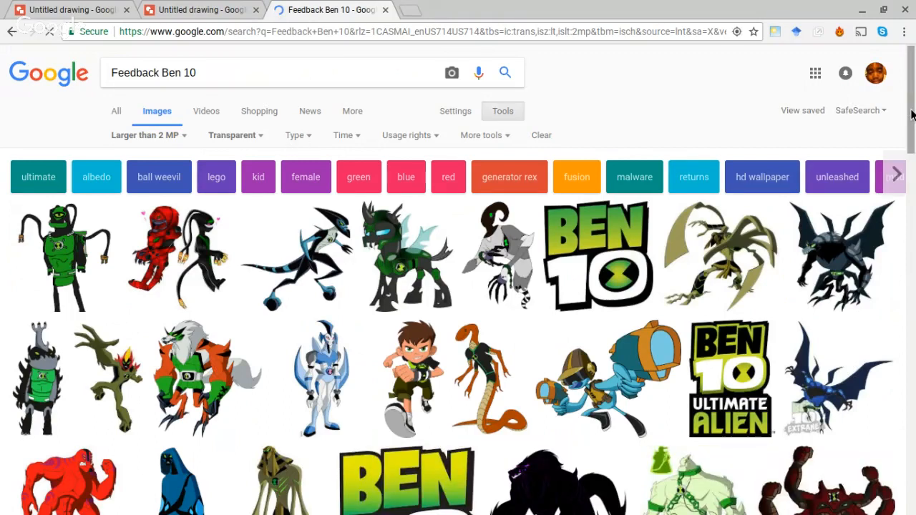
pyautogui.moveTo(912, 115)
pyautogui.mouseDown()
pyautogui.moveTo(913, 217)
pyautogui.moveTo(912, 124)
pyautogui.mouseUp()
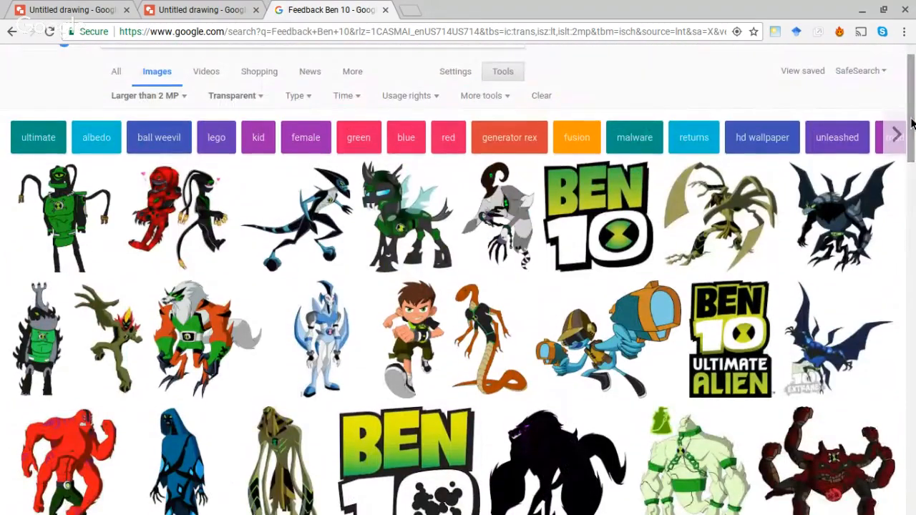
# Step: Lower the image size filter to larger than 1024×768 and browse the results for more alien pictures
pyautogui.click(159, 98)
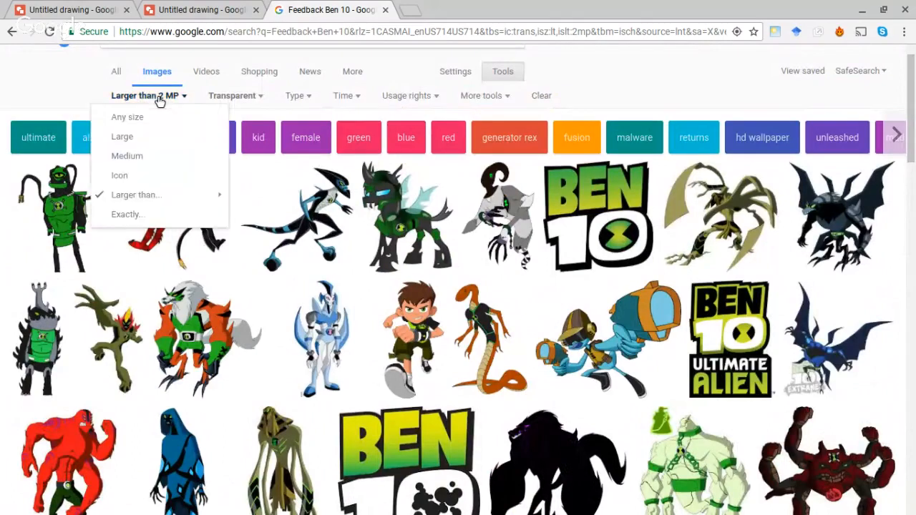
pyautogui.moveTo(172, 196)
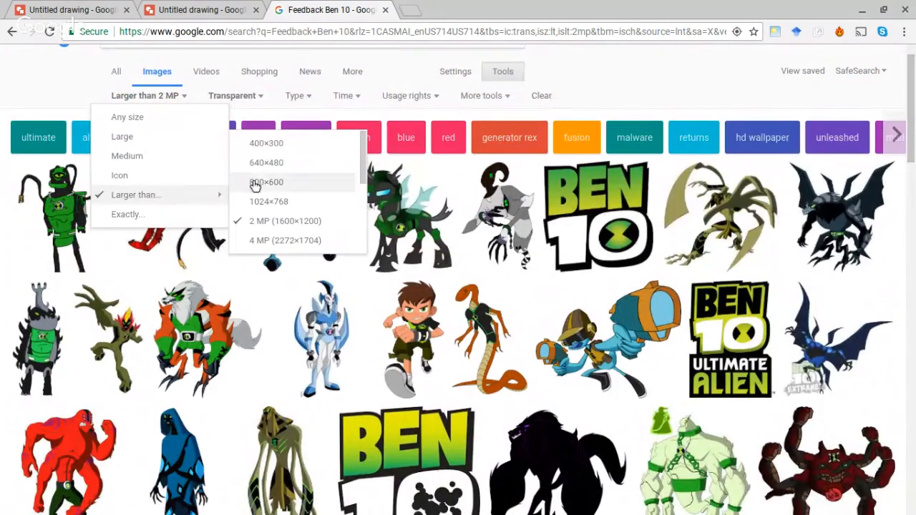
pyautogui.click(269, 201)
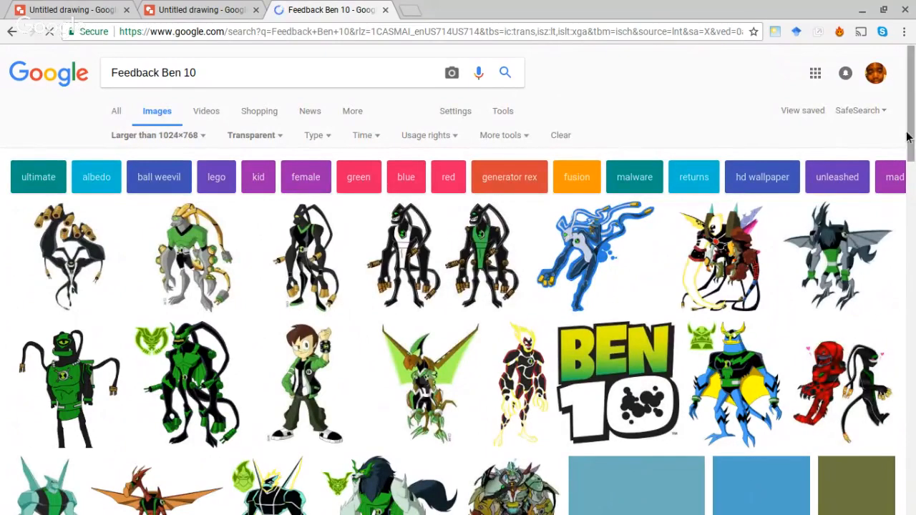
pyautogui.moveTo(913, 142); pyautogui.dragTo(912, 319)
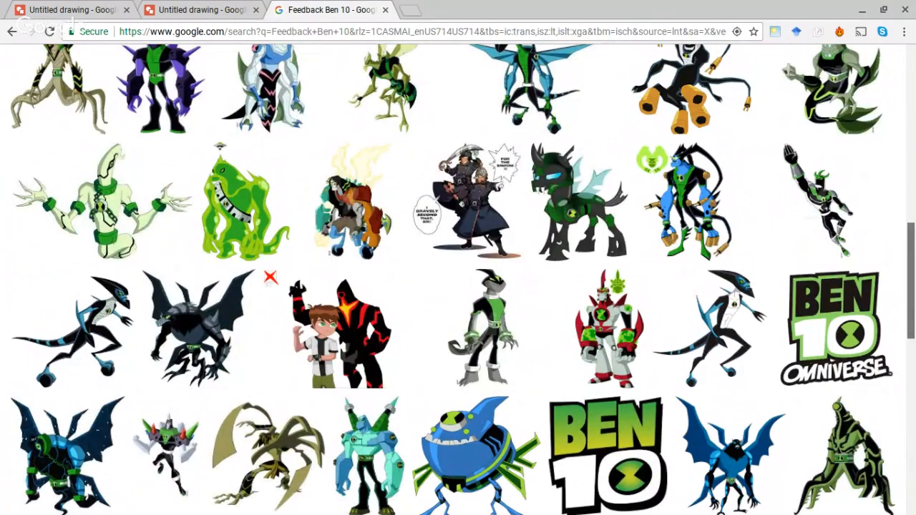
# Step: Look through the larger-than-1024×768 results, preview the black and green Feedback picture, and check the composite in the second drawing
pyautogui.moveTo(911, 281); pyautogui.dragTo(911, 115)
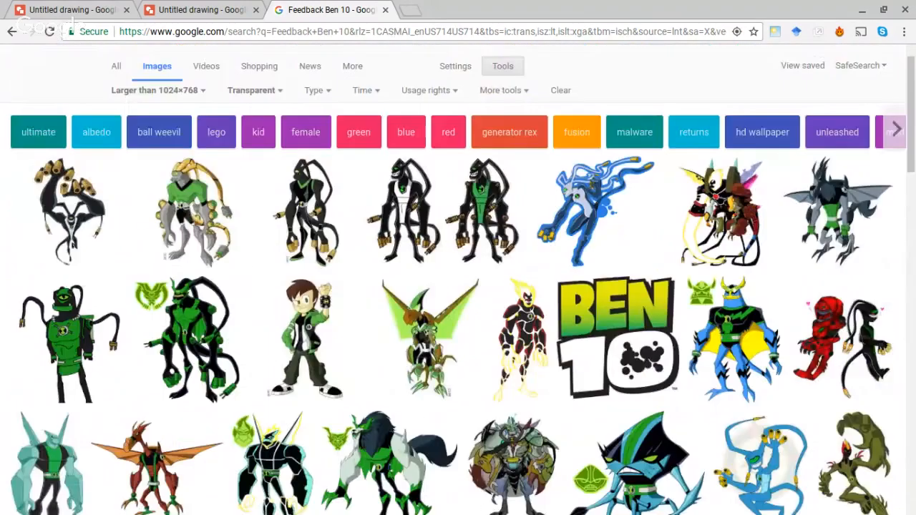
pyautogui.click(326, 205)
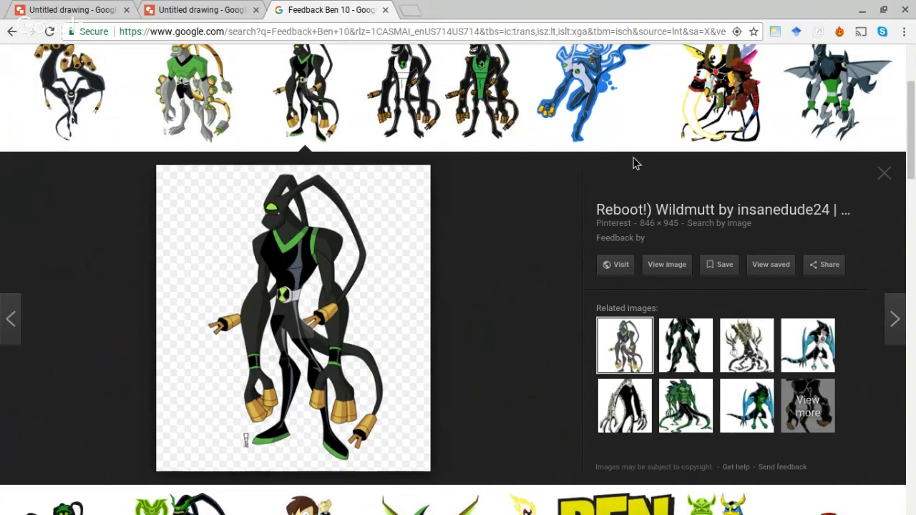
pyautogui.click(883, 178)
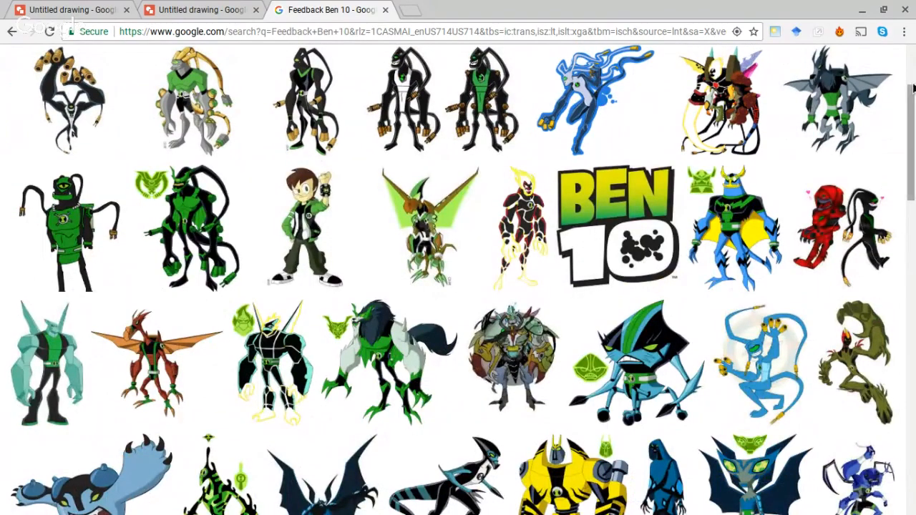
pyautogui.moveTo(912, 94); pyautogui.dragTo(914, 423)
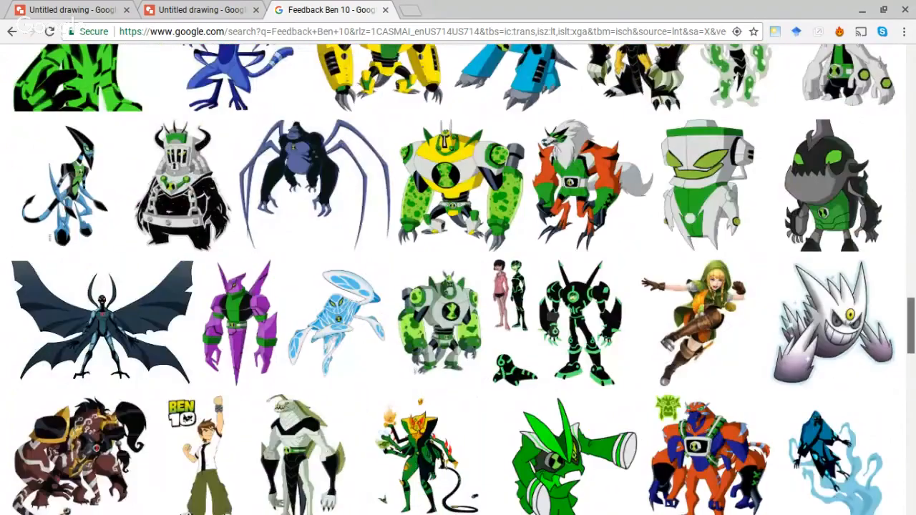
pyautogui.moveTo(911, 325); pyautogui.dragTo(912, 423)
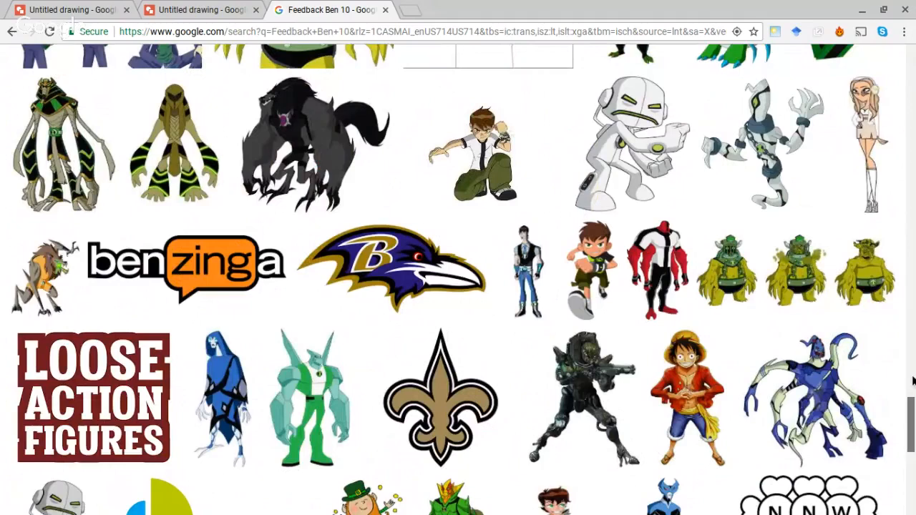
pyautogui.moveTo(912, 381); pyautogui.dragTo(914, 243)
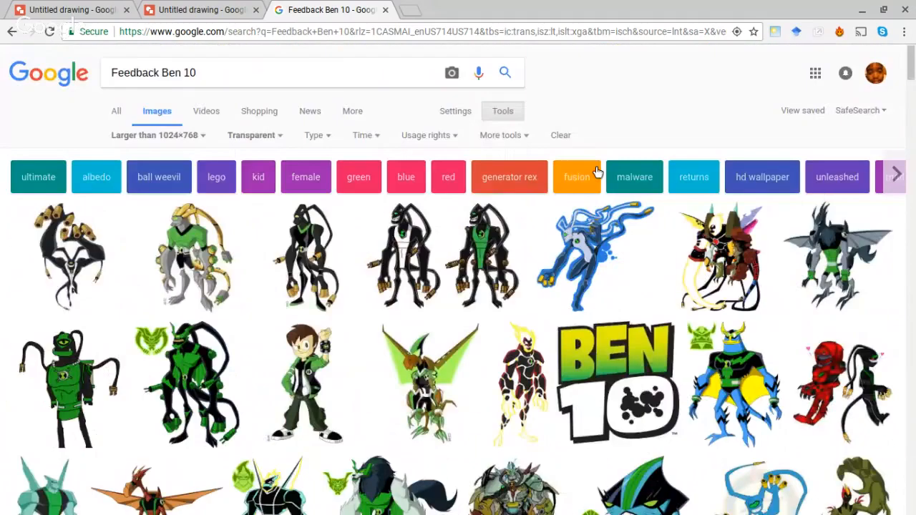
pyautogui.click(178, 16)
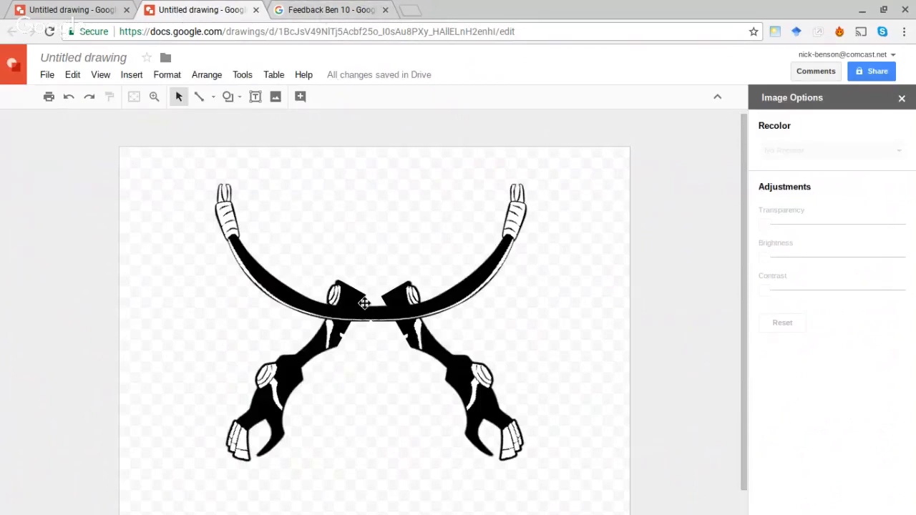
pyautogui.click(302, 10)
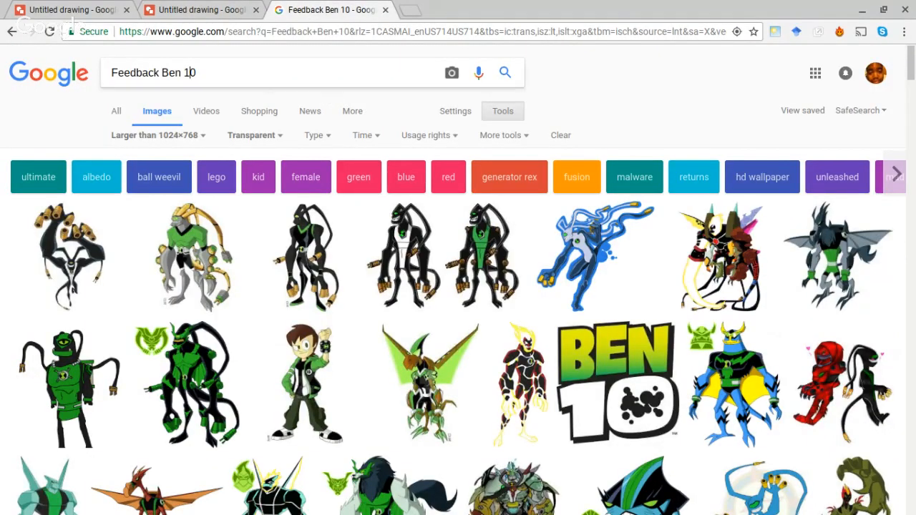
# Step: Change the image search from Feedback to "Shocksquatch Ben 10" and run it
pyautogui.click(159, 73)
pyautogui.press('BackSpace')
pyautogui.press('BackSpace')
pyautogui.press('BackSpace')
pyautogui.press('BackSpace')
pyautogui.press('BackSpace')
pyautogui.press('BackSpace')
pyautogui.press('BackSpace')
pyautogui.press('BackSpace')
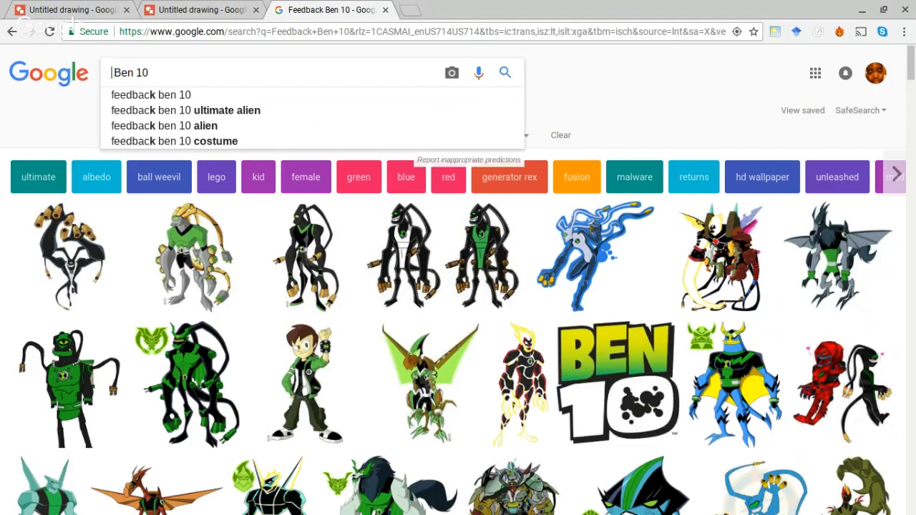
pyautogui.write('Shocks')
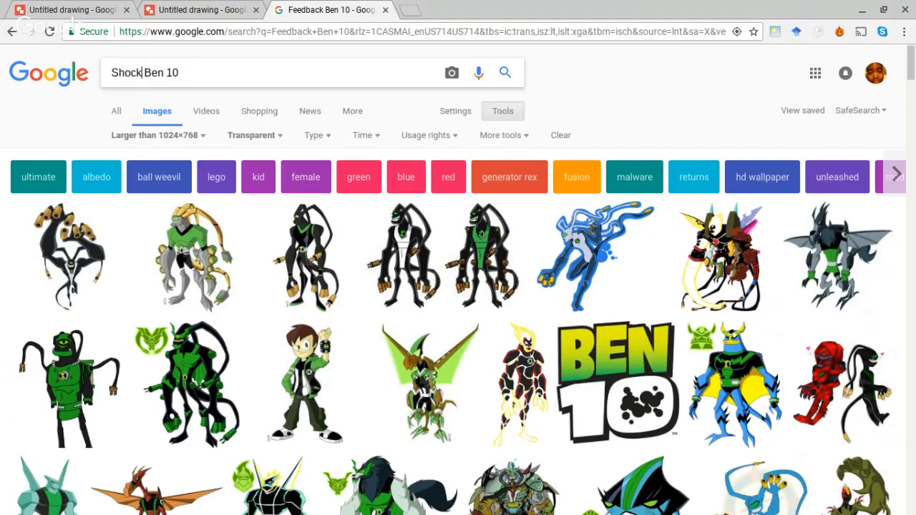
pyautogui.write('quatch')
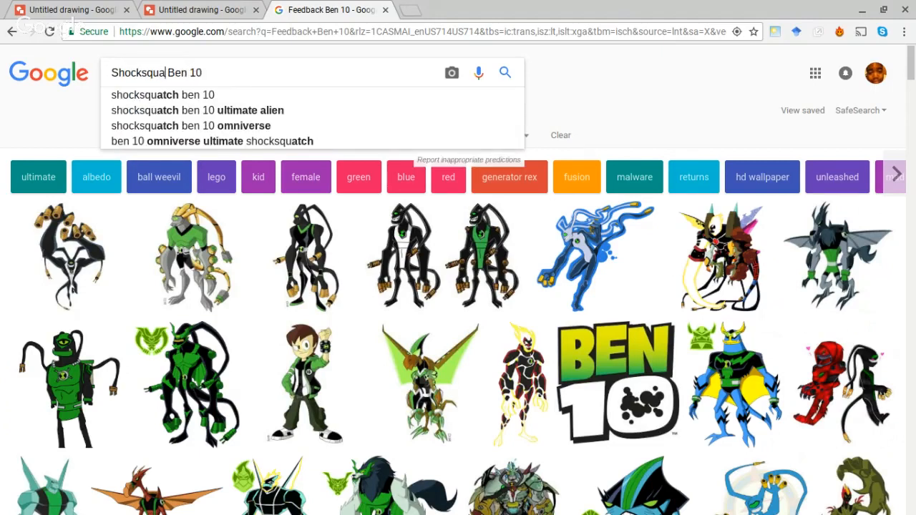
pyautogui.press('Return')
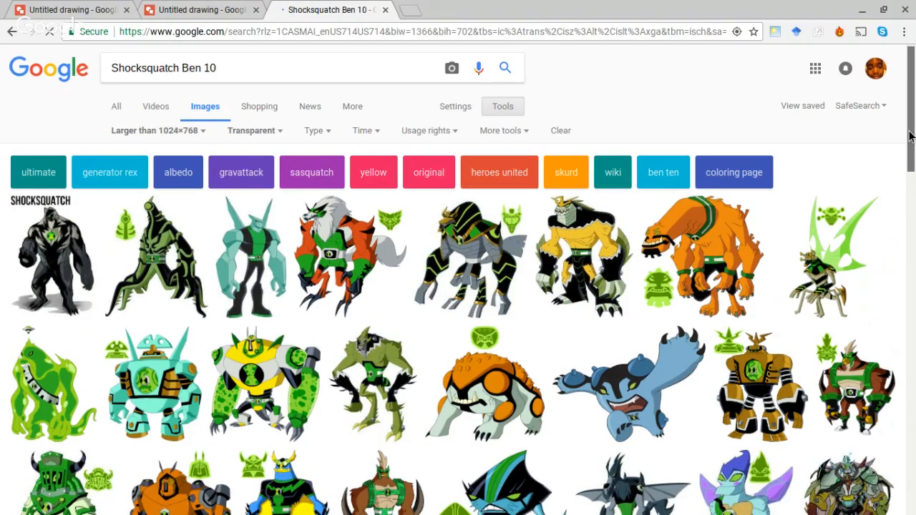
# Step: Reset the image size filter to Any size and browse the transparent Shocksquatch results
pyautogui.moveTo(910, 134); pyautogui.dragTo(914, 213)
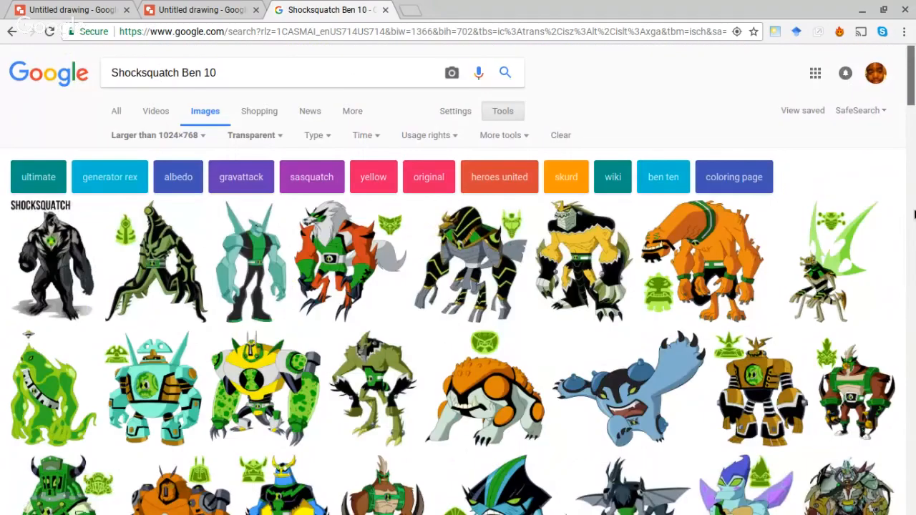
pyautogui.click(185, 136)
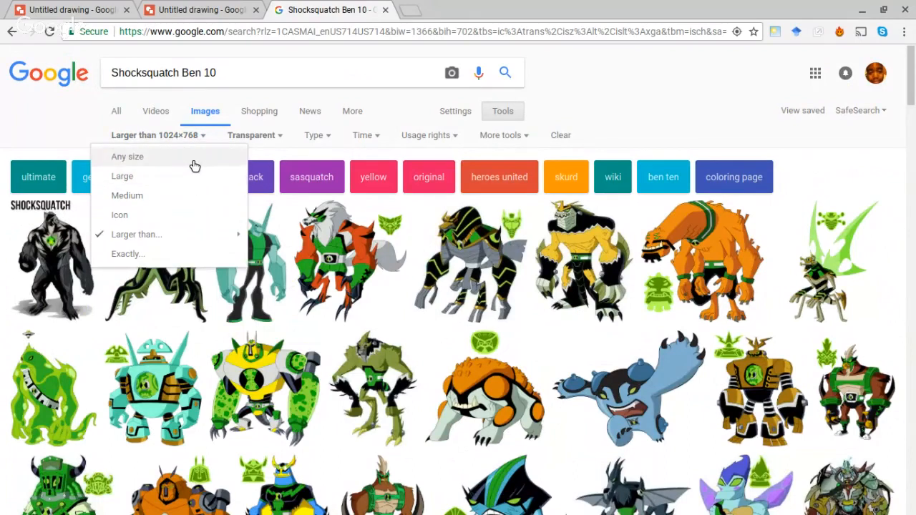
pyautogui.click(193, 158)
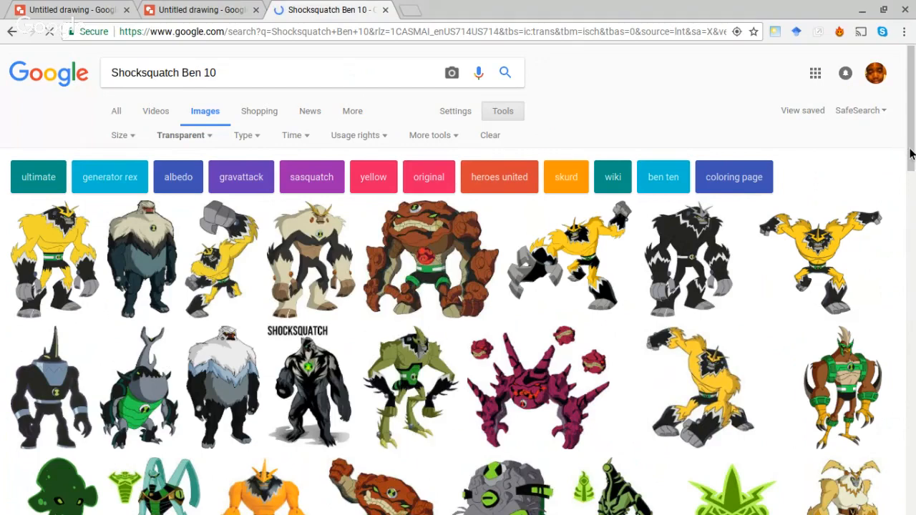
pyautogui.moveTo(910, 153); pyautogui.dragTo(911, 219)
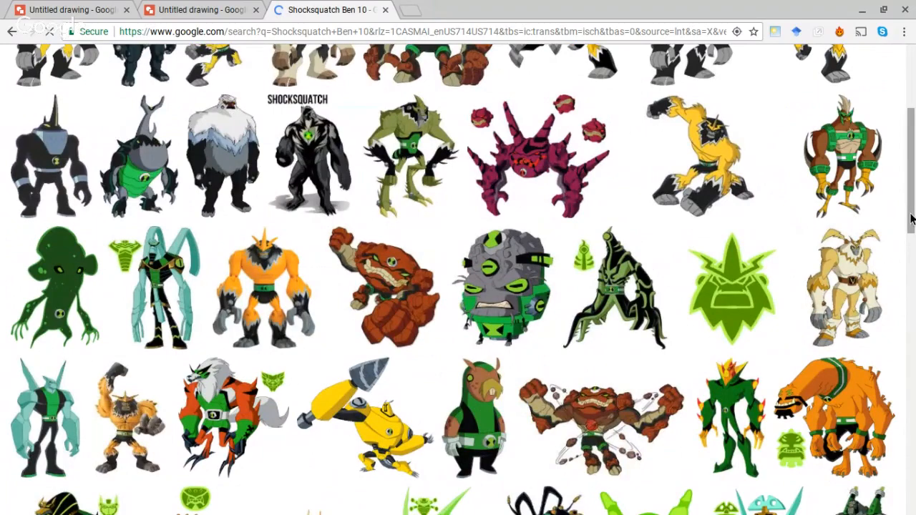
# Step: Preview the orange Shocksquatch figure among the results, close the preview and go back to the first results
pyautogui.click(274, 269)
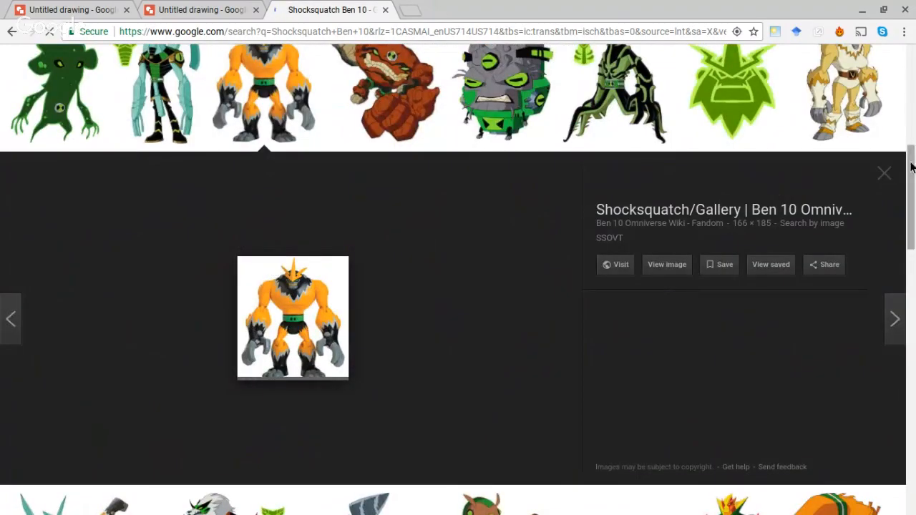
pyautogui.click(886, 173)
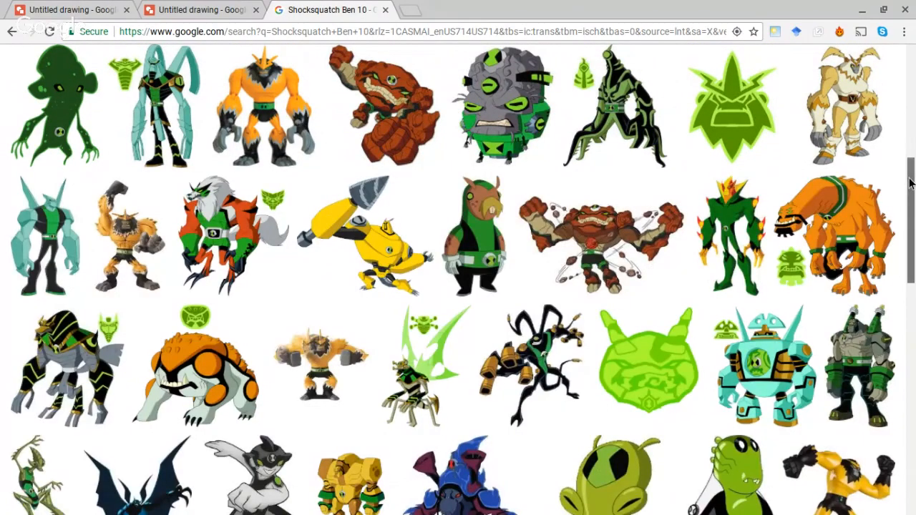
pyautogui.moveTo(911, 170); pyautogui.dragTo(810, 65)
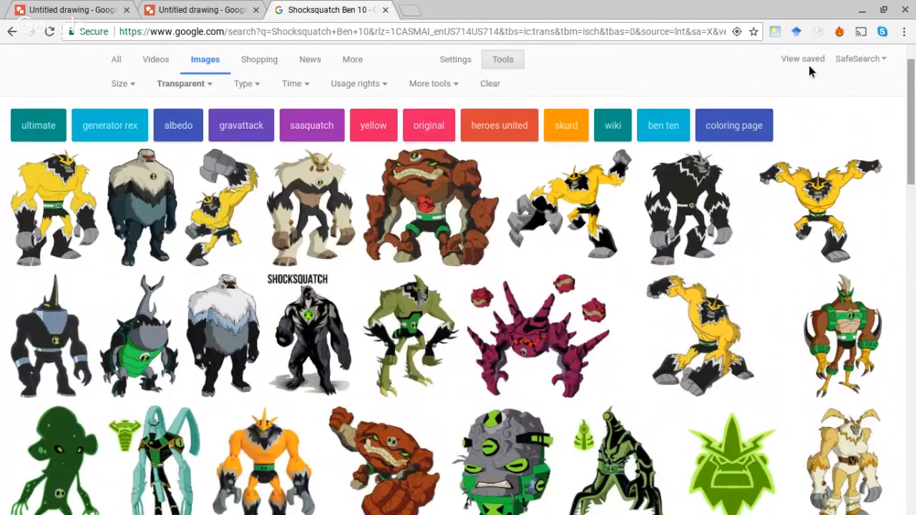
# Step: Open the official yellow Omniverse Shocksquatch picture and paste a copy of it into the second drawing
pyautogui.click(63, 193)
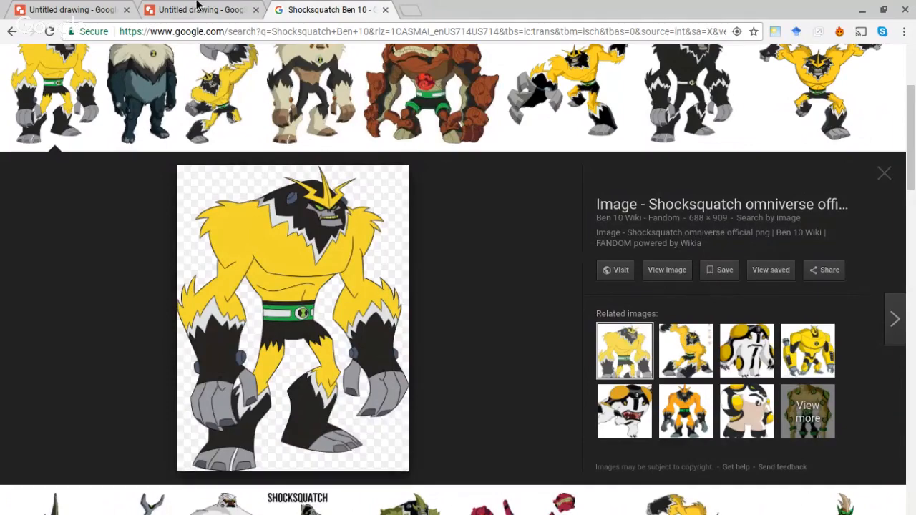
pyautogui.hotkey('ctrl', 'shift', 'Tab')
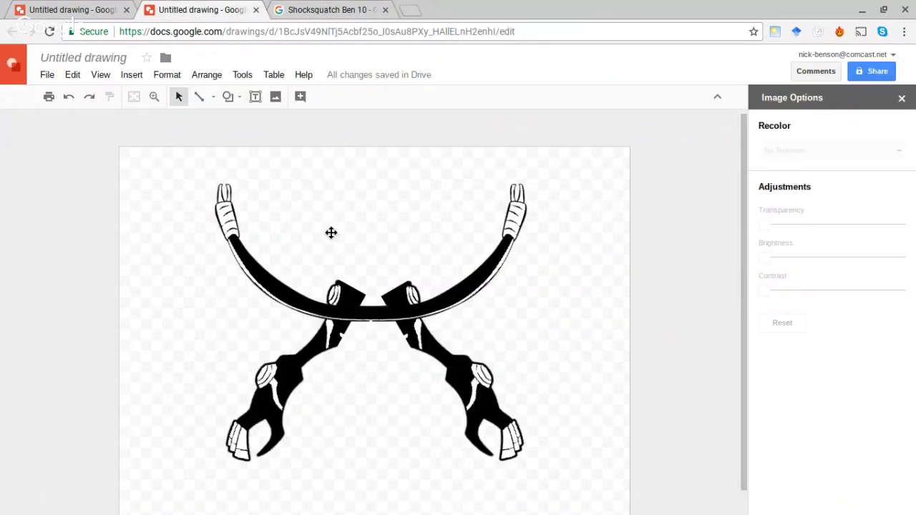
pyautogui.rightClick(331, 234)
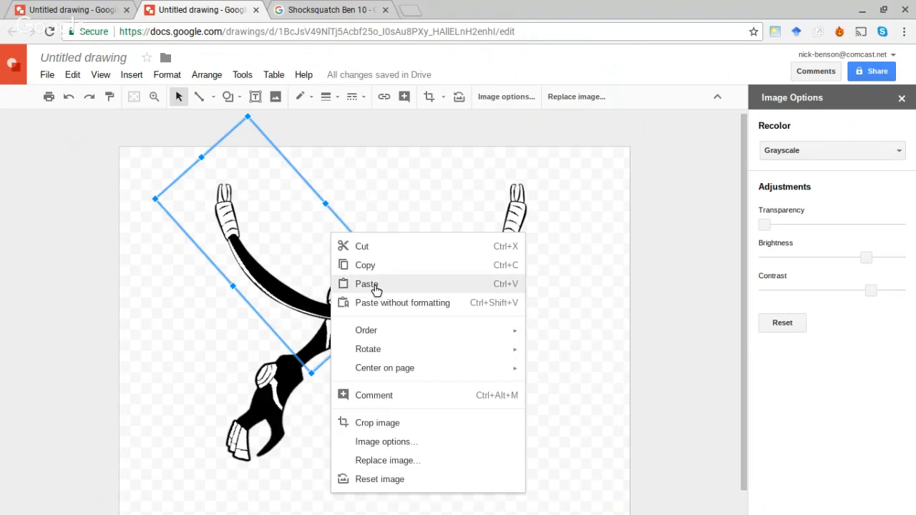
pyautogui.click(376, 286)
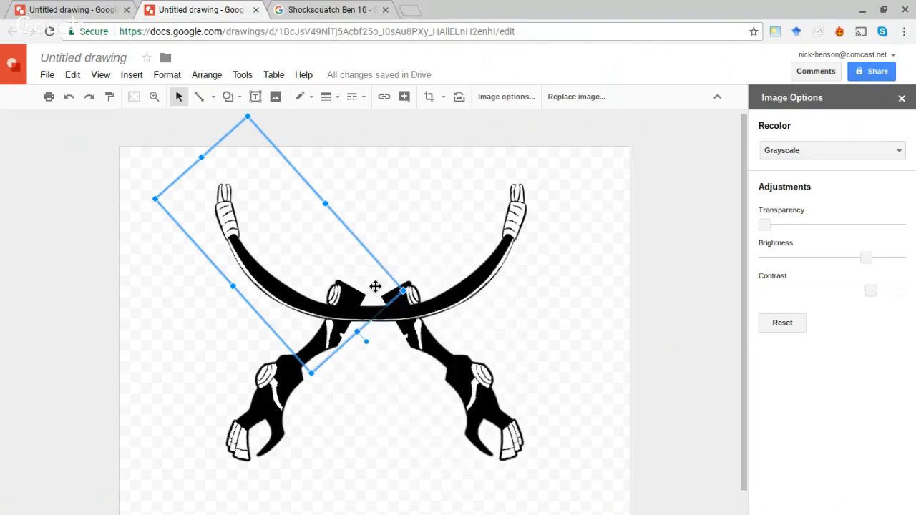
pyautogui.moveTo(370, 289); pyautogui.dragTo(353, 285)
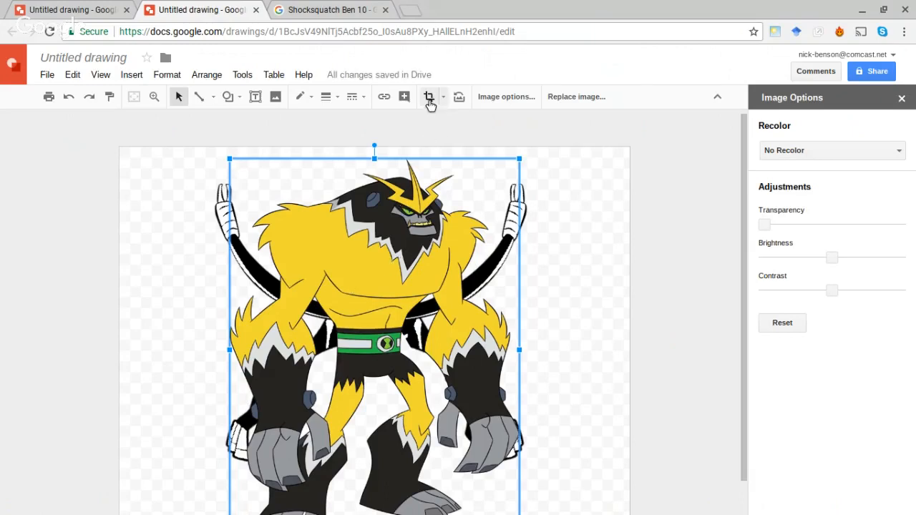
# Step: Crop the pasted Shocksquatch picture to its torso and belt, cutting off the head, both arms and the legs
pyautogui.click(429, 101)
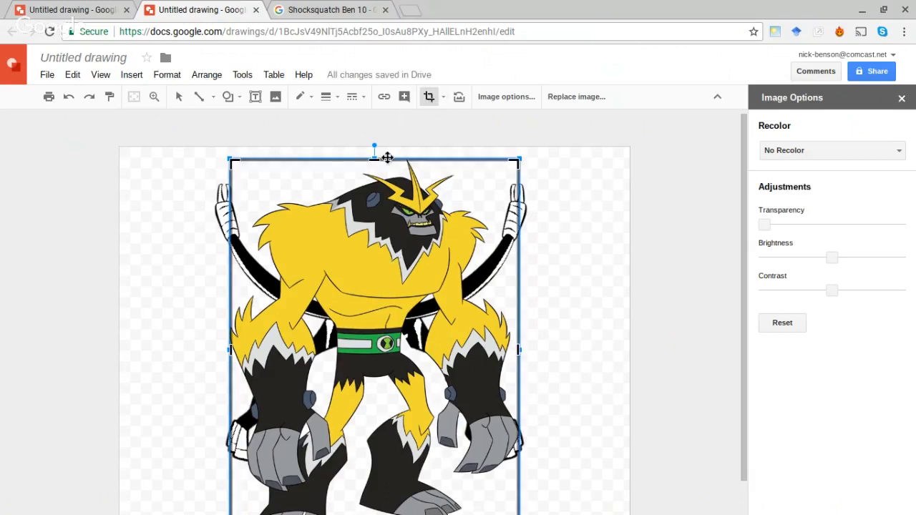
pyautogui.moveTo(375, 157); pyautogui.dragTo(378, 229)
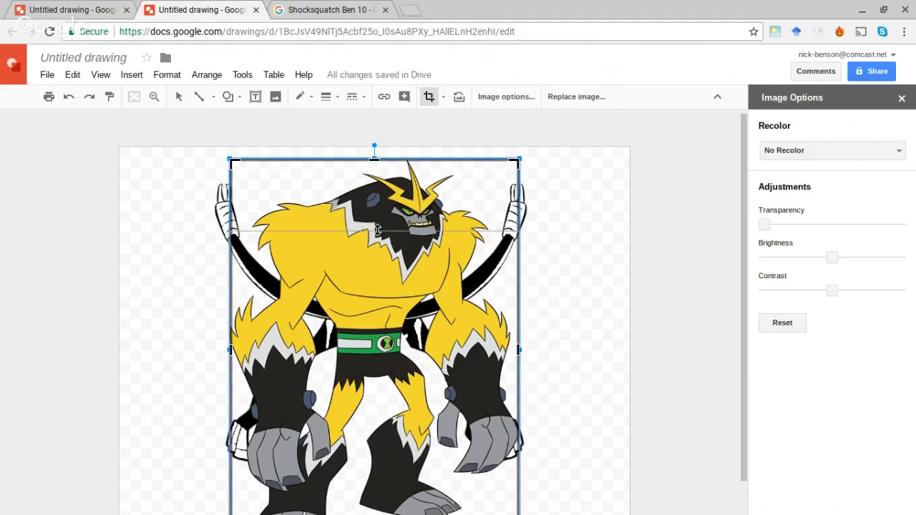
pyautogui.moveTo(378, 229); pyautogui.dragTo(378, 237)
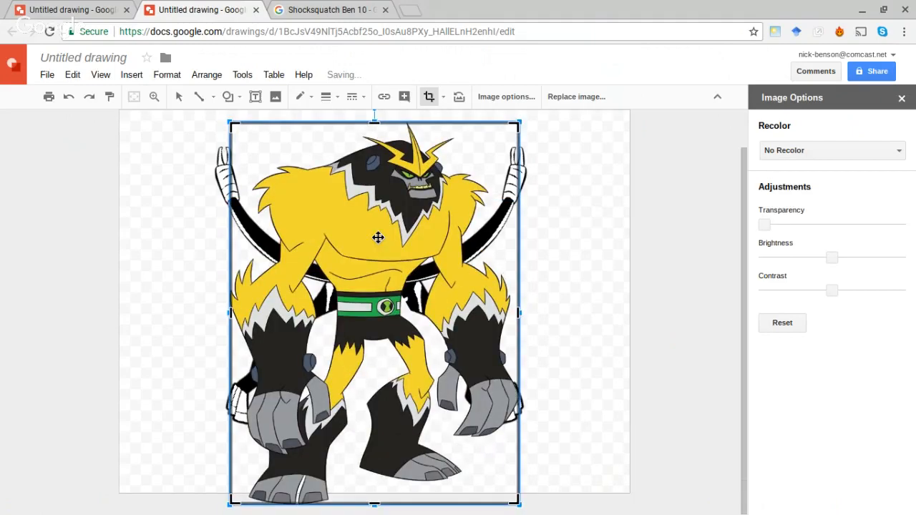
pyautogui.moveTo(375, 123); pyautogui.dragTo(381, 216)
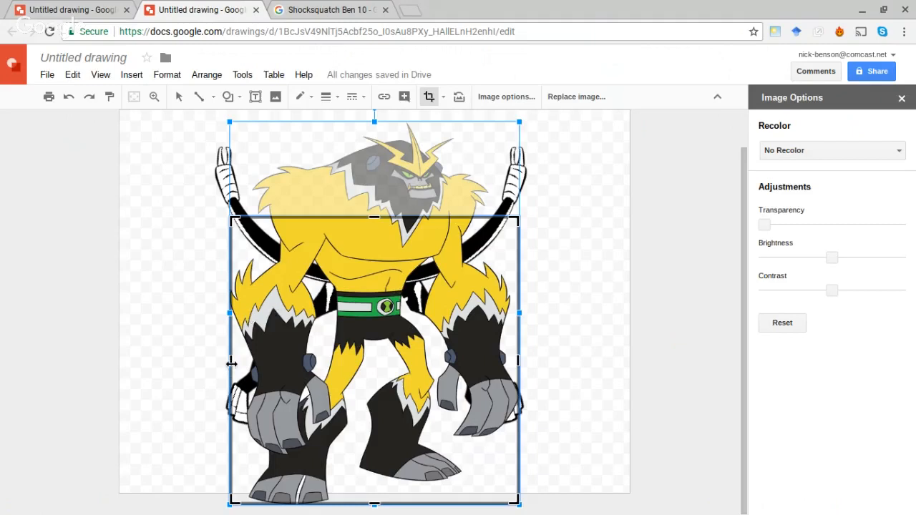
pyautogui.moveTo(230, 363); pyautogui.dragTo(333, 371)
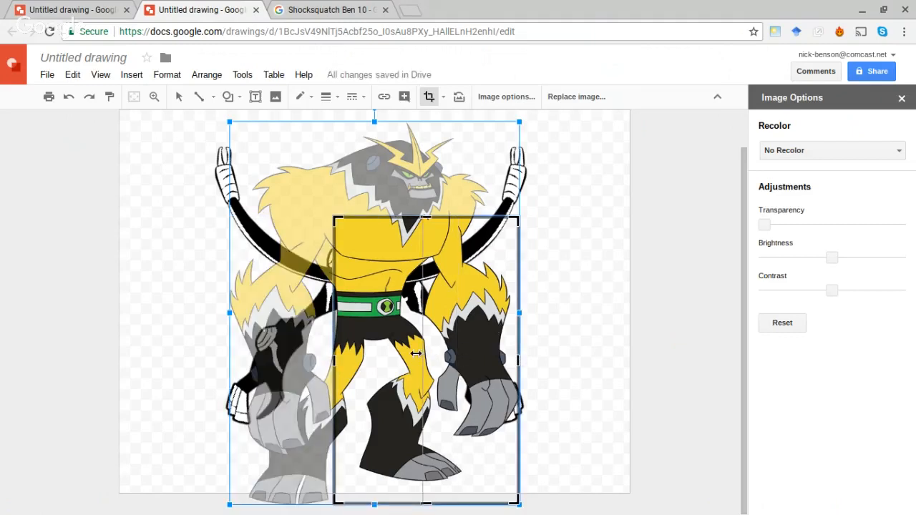
pyautogui.moveTo(416, 354)
pyautogui.mouseDown()
pyautogui.moveTo(406, 352)
pyautogui.moveTo(435, 349)
pyautogui.moveTo(421, 351)
pyautogui.mouseUp()
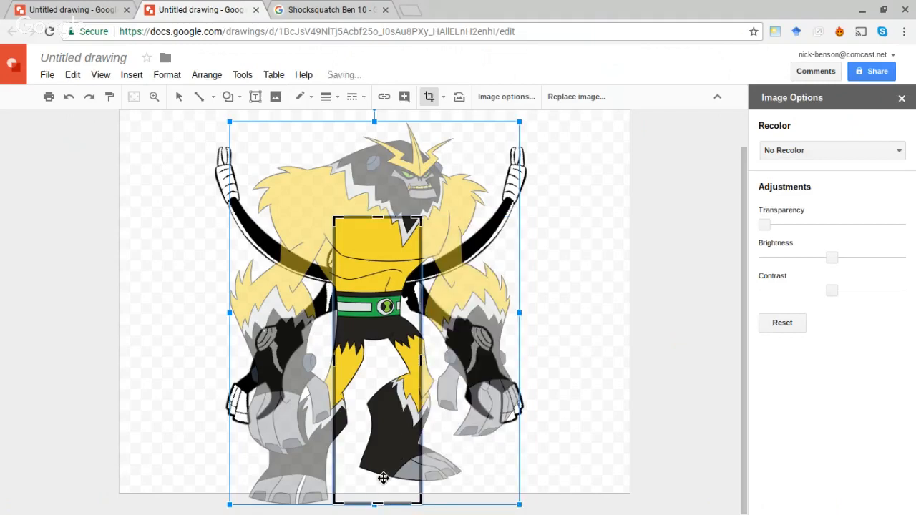
pyautogui.moveTo(375, 502); pyautogui.dragTo(376, 331)
pyautogui.press('Return')
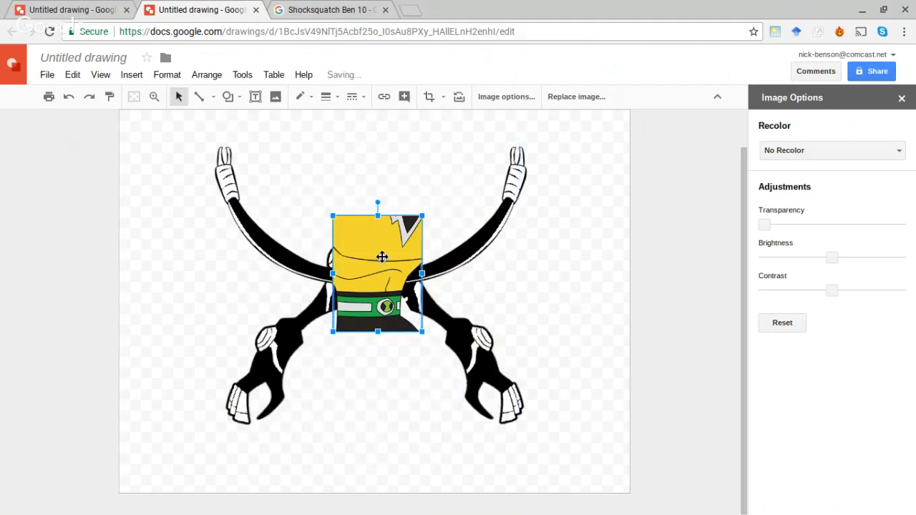
# Step: Move the cropped torso down and centre it between the mirrored arms and tentacles
pyautogui.moveTo(365, 262); pyautogui.dragTo(363, 294)
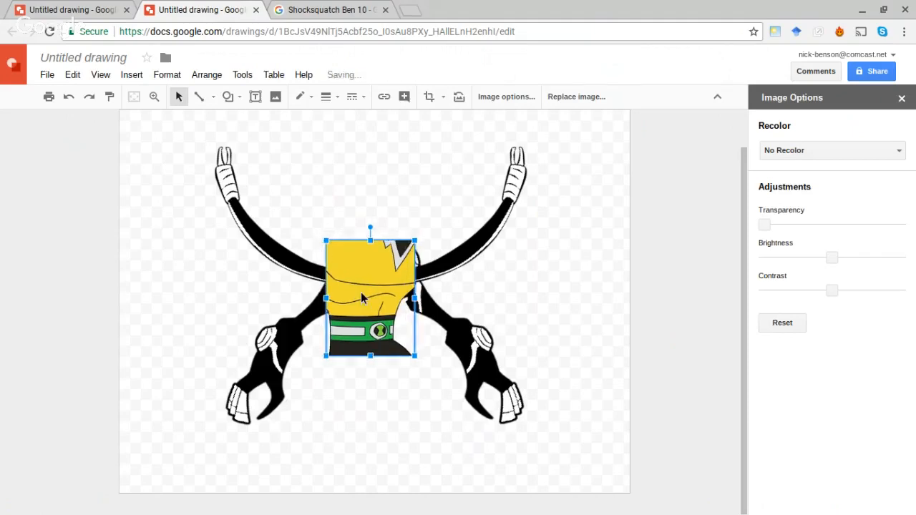
pyautogui.rightClick(365, 302)
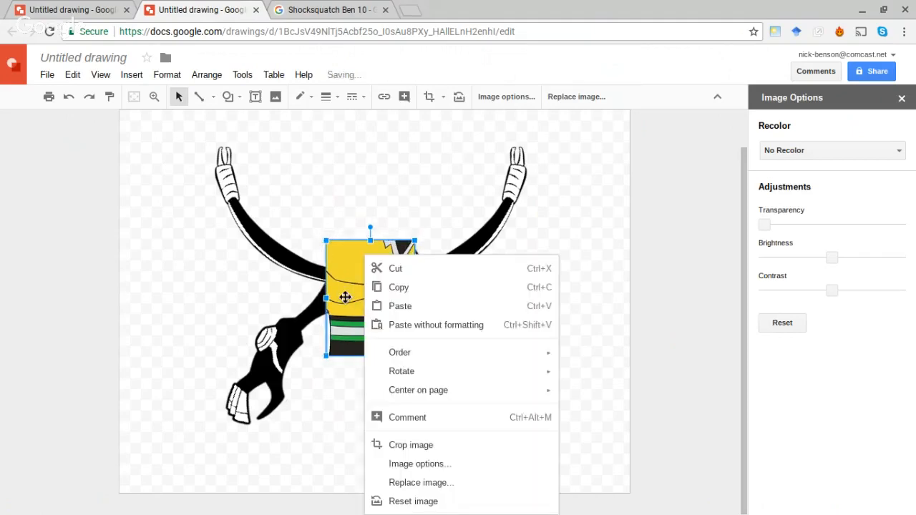
pyautogui.click(346, 299)
pyautogui.moveTo(351, 305); pyautogui.dragTo(361, 309)
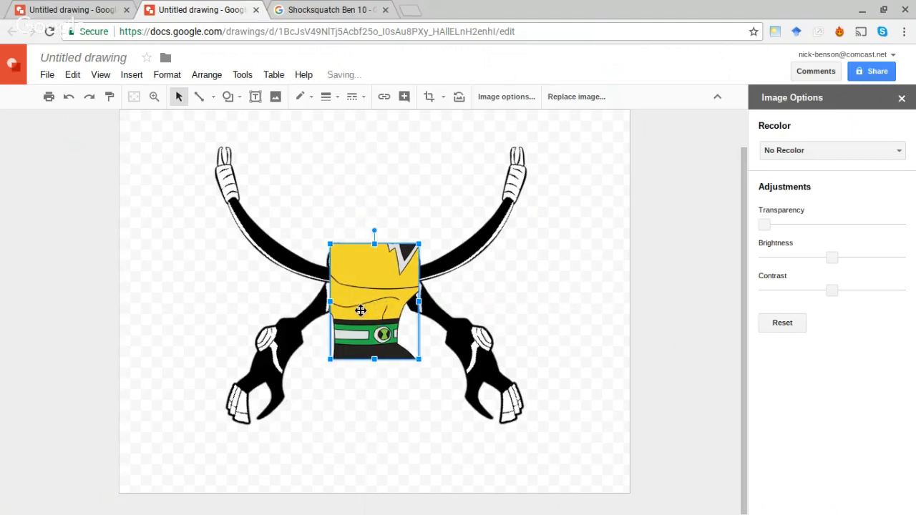
pyautogui.moveTo(360, 327); pyautogui.dragTo(361, 333)
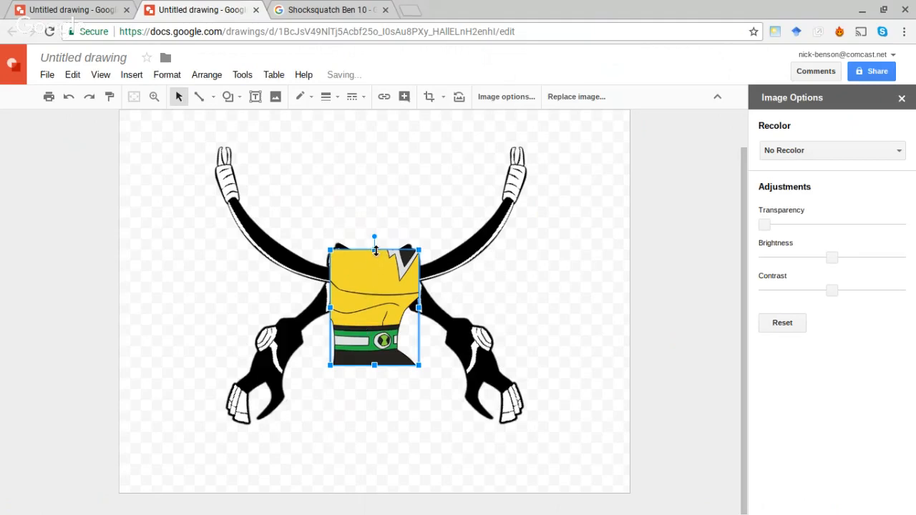
# Step: Stretch the cropped yellow torso slightly taller and wider and recentre it between the limbs
pyautogui.moveTo(374, 247); pyautogui.dragTo(374, 239)
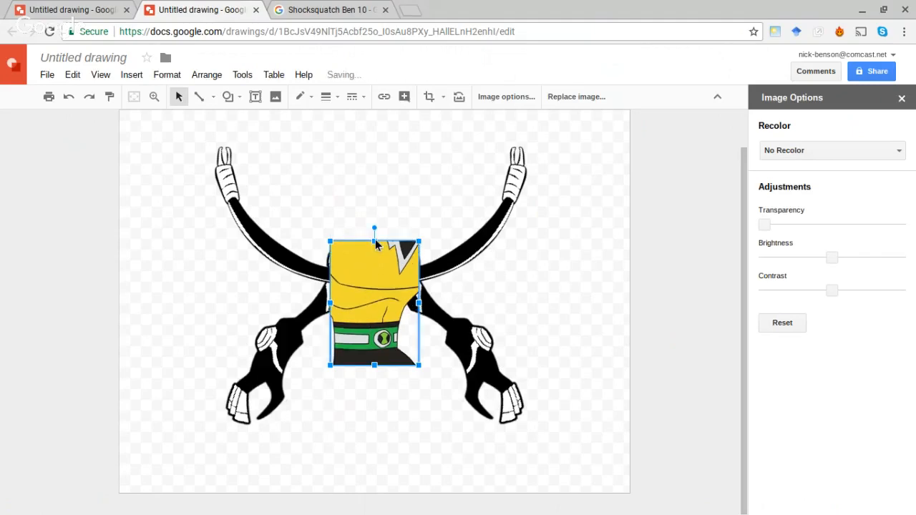
pyautogui.moveTo(365, 284); pyautogui.dragTo(360, 287)
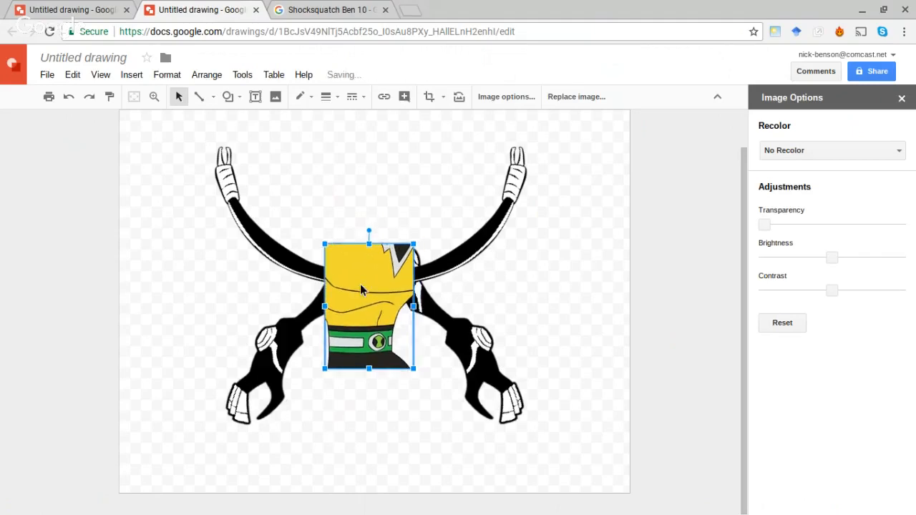
pyautogui.moveTo(413, 306); pyautogui.dragTo(418, 310)
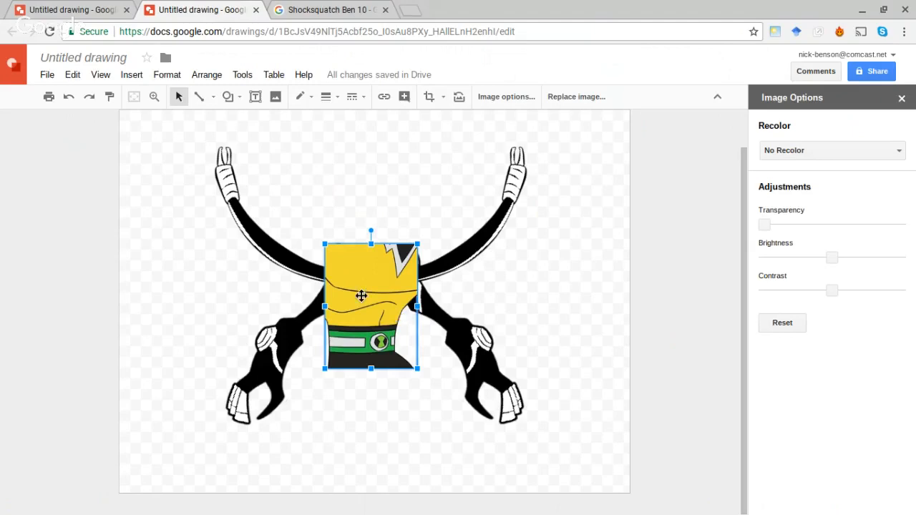
pyautogui.moveTo(364, 296); pyautogui.dragTo(367, 296)
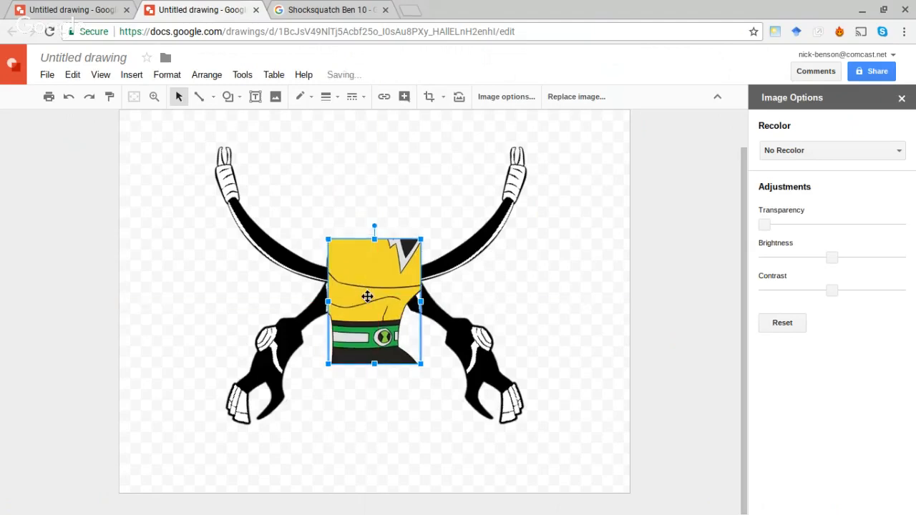
# Step: Move the torso down slightly and extend its upper edge to cover the inner ends of the limbs
pyautogui.click(491, 320)
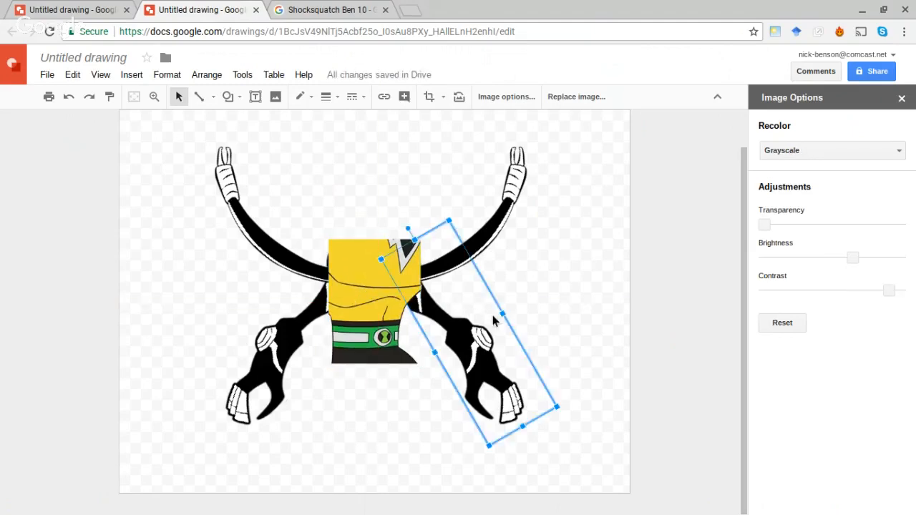
pyautogui.click(350, 303)
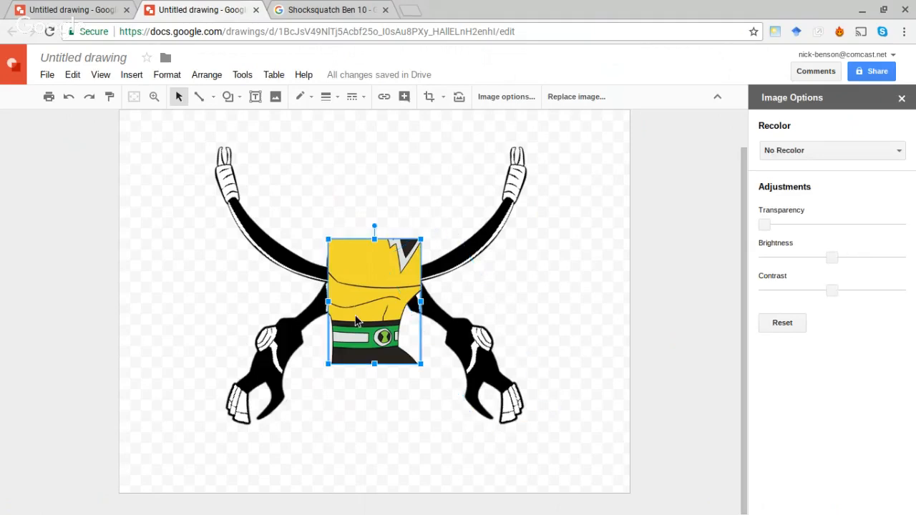
pyautogui.moveTo(359, 322); pyautogui.dragTo(356, 313)
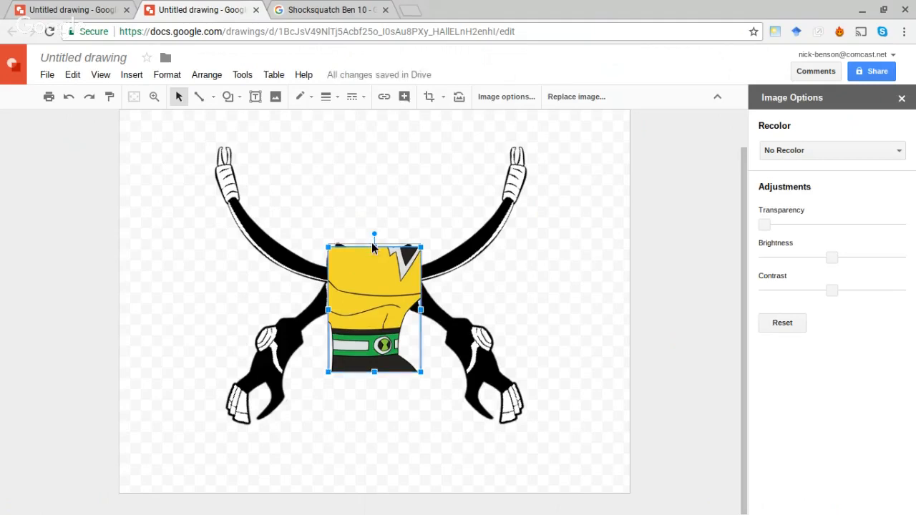
pyautogui.moveTo(374, 235); pyautogui.dragTo(487, 282)
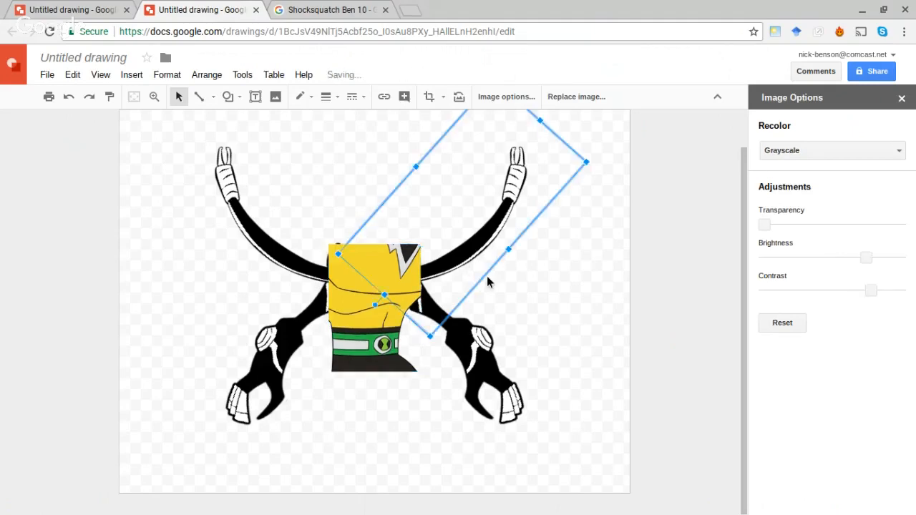
pyautogui.hotkey('ctrl', 'z')
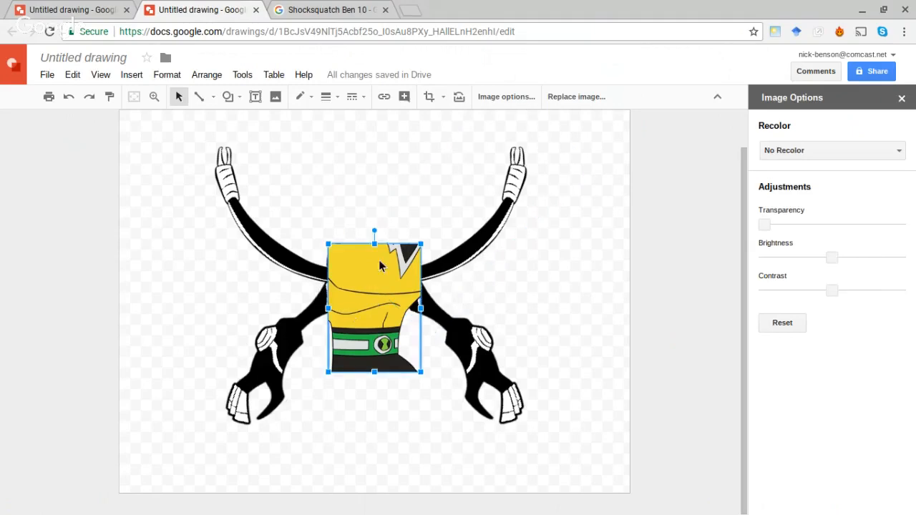
pyautogui.moveTo(374, 245); pyautogui.dragTo(375, 241)
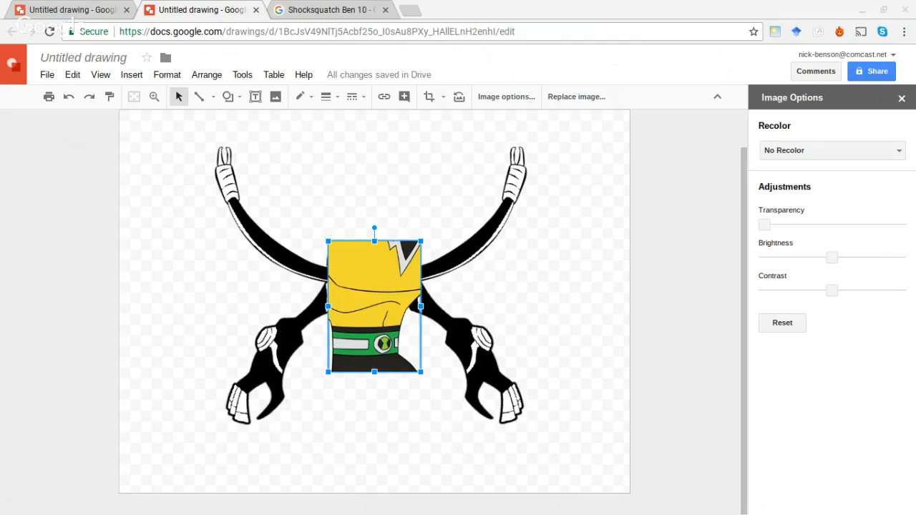
# Step: Select all four limbs together and move them slightly up and right so they sit evenly around the torso
pyautogui.click(449, 330)
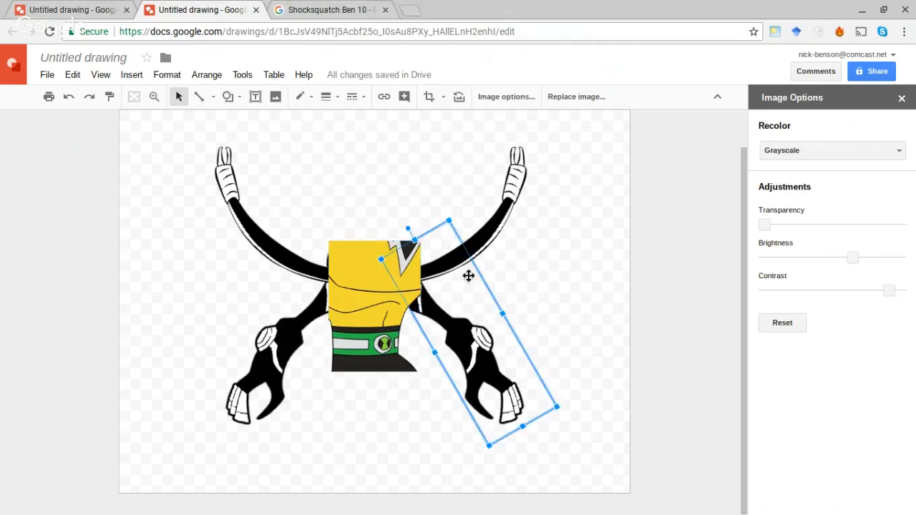
pyautogui.click(504, 223)
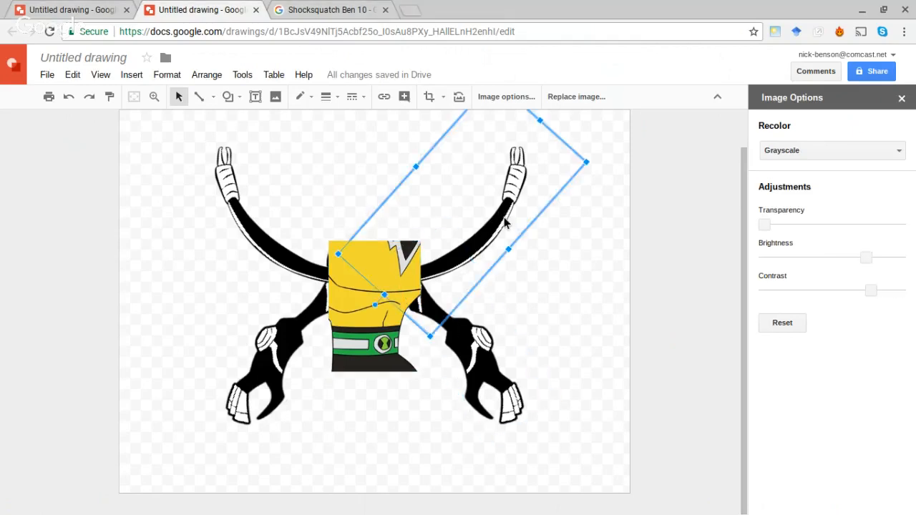
pyautogui.keyDown('shift'); pyautogui.click(283, 284); pyautogui.keyUp('shift')
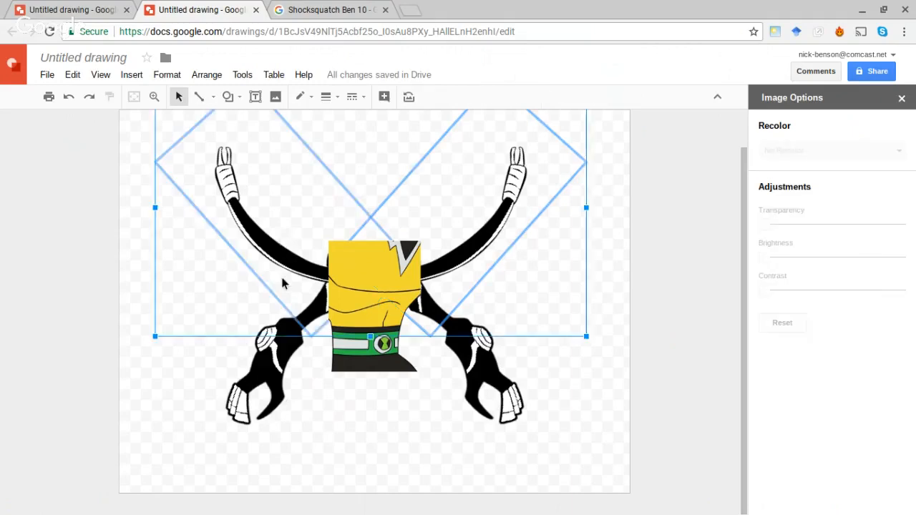
pyautogui.keyDown('shift'); pyautogui.click(282, 340); pyautogui.keyUp('shift')
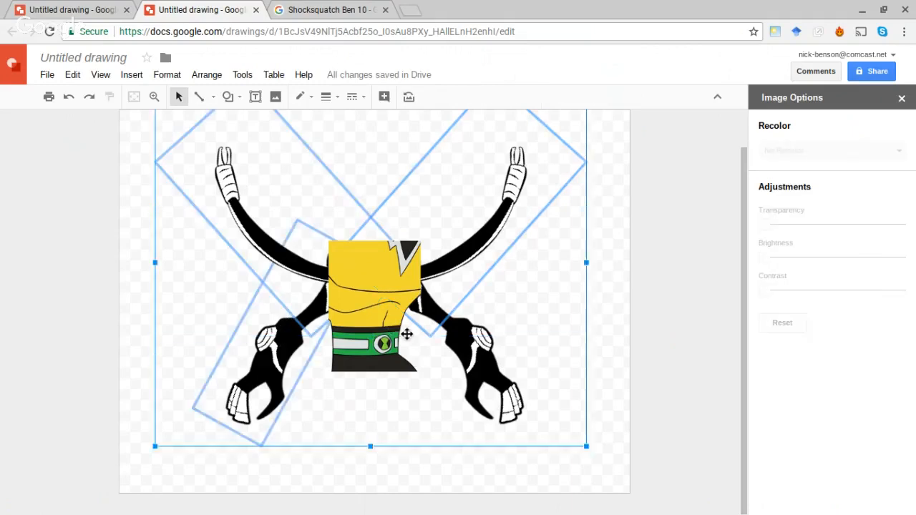
pyautogui.keyDown('shift'); pyautogui.click(453, 341); pyautogui.keyUp('shift')
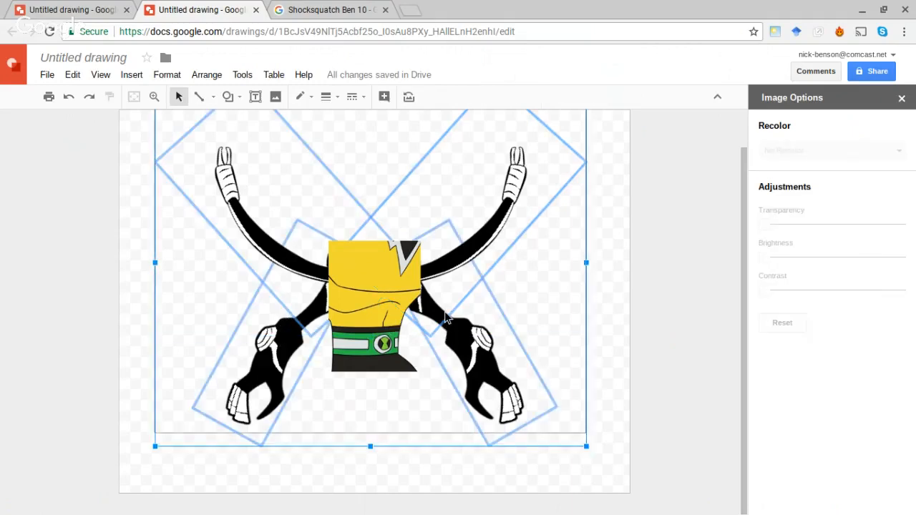
pyautogui.moveTo(445, 312); pyautogui.dragTo(450, 317)
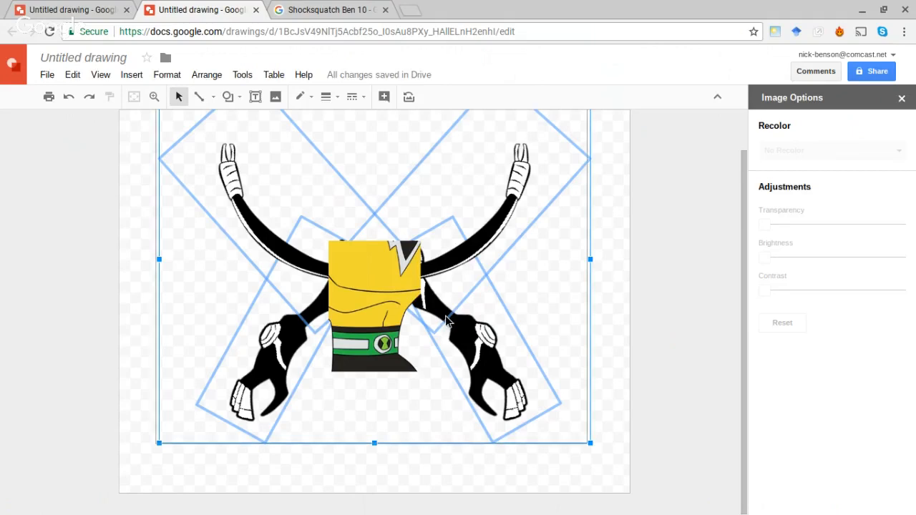
pyautogui.press('Left')
pyautogui.moveTo(446, 317)
pyautogui.mouseDown()
pyautogui.moveTo(437, 310)
pyautogui.moveTo(449, 312)
pyautogui.mouseUp()
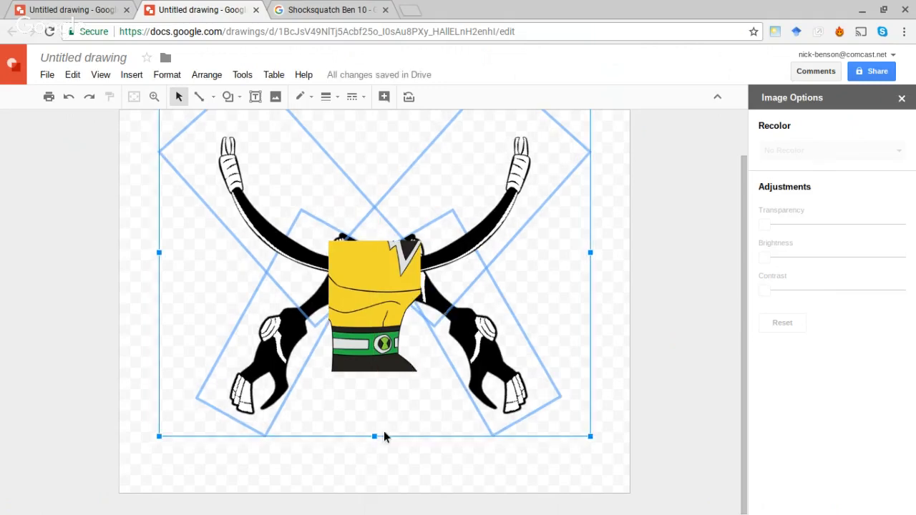
pyautogui.click(394, 460)
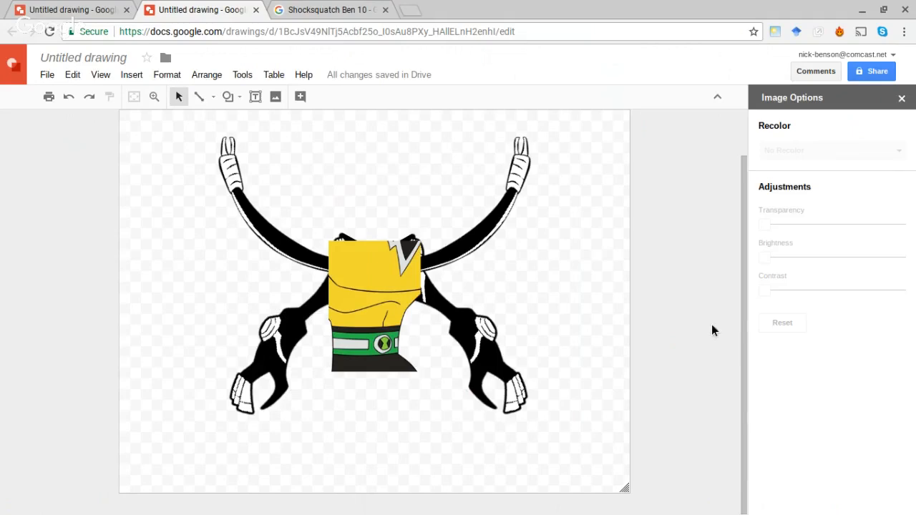
# Step: Recolour the yellow torso with the Grayscale option
pyautogui.moveTo(743, 337)
pyautogui.mouseDown()
pyautogui.moveTo(740, 315)
pyautogui.moveTo(743, 354)
pyautogui.mouseUp()
pyautogui.click(376, 279)
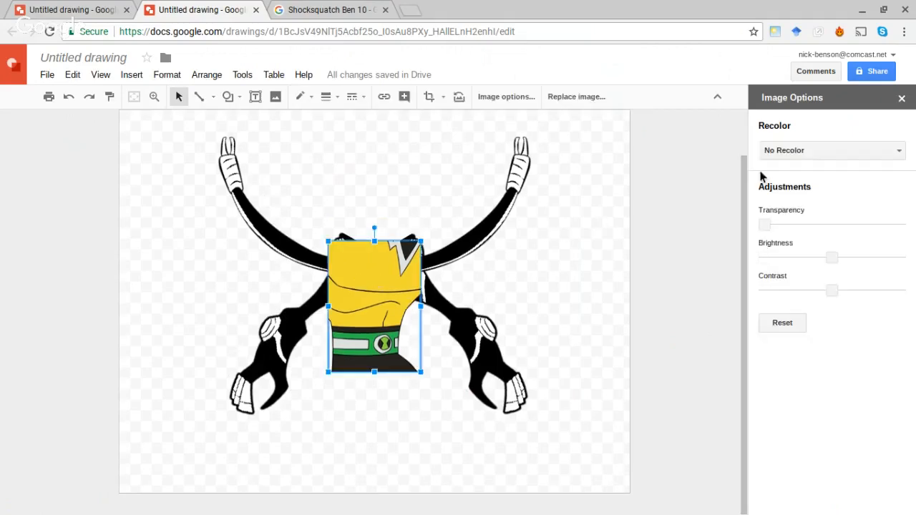
pyautogui.click(856, 153)
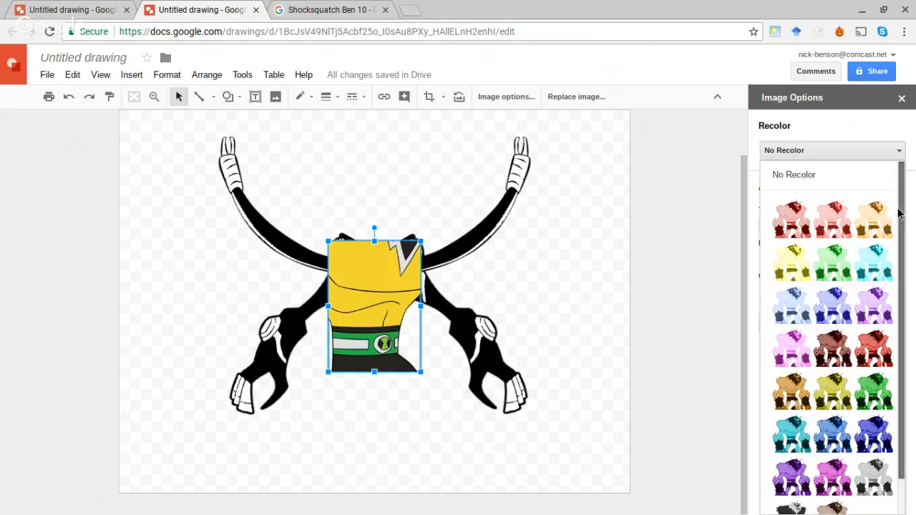
pyautogui.moveTo(900, 213); pyautogui.dragTo(903, 296)
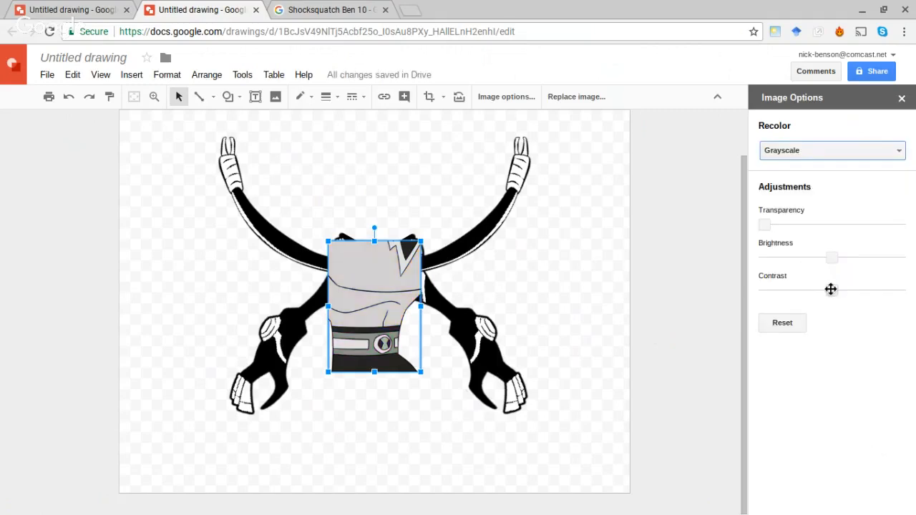
# Step: Darken the torso to near-black by lowering its brightness and raising its contrast
pyautogui.moveTo(832, 259); pyautogui.dragTo(788, 260)
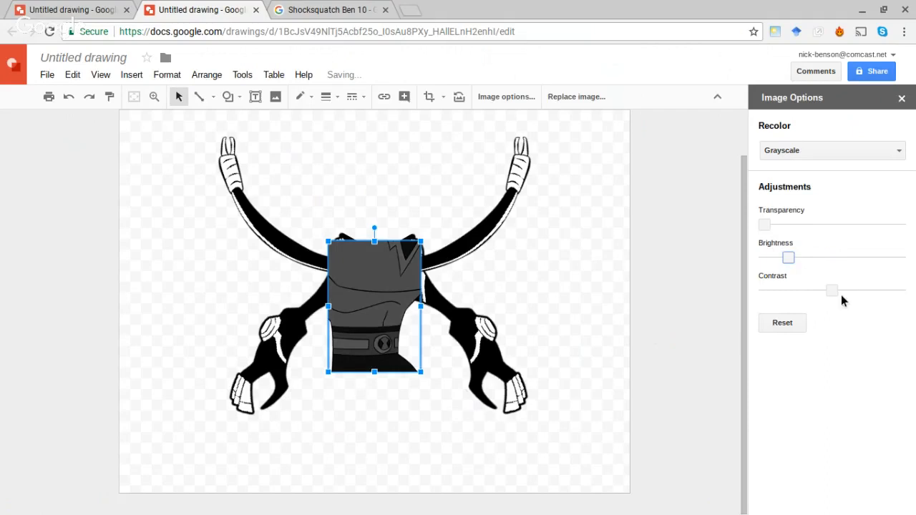
pyautogui.moveTo(846, 295); pyautogui.dragTo(867, 292)
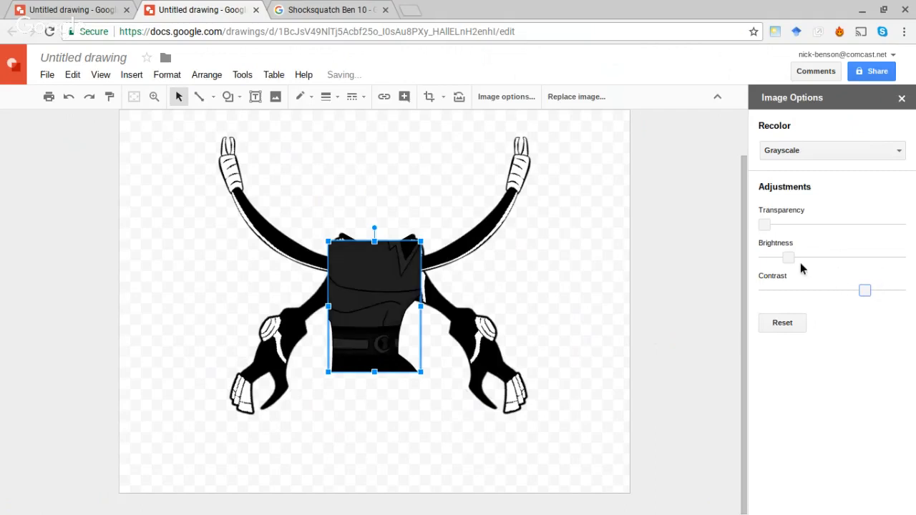
pyautogui.moveTo(790, 259); pyautogui.dragTo(796, 260)
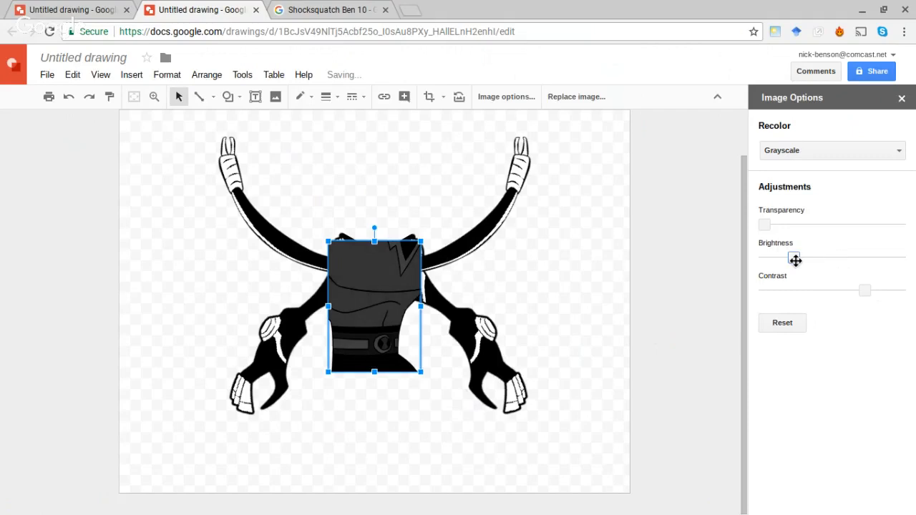
pyautogui.click(612, 274)
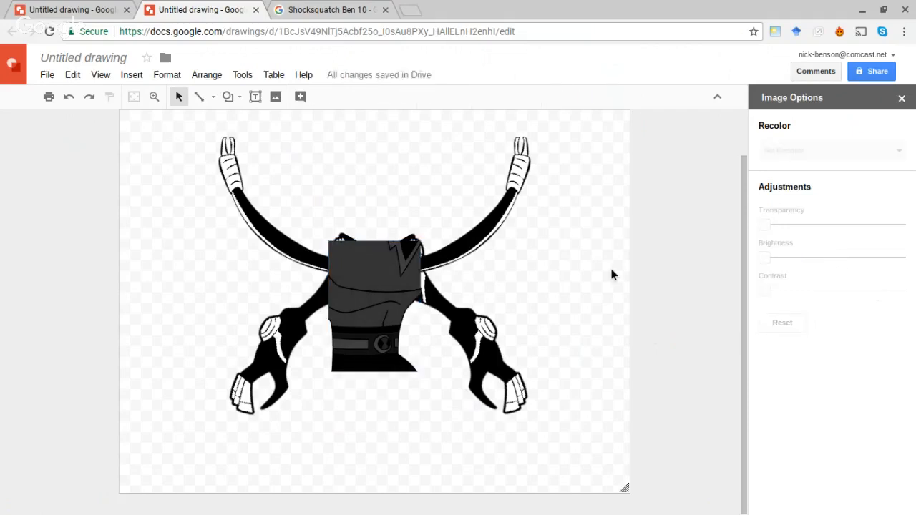
# Step: Recolour both upper limbs with the yellow Light 4 option
pyautogui.click(383, 273)
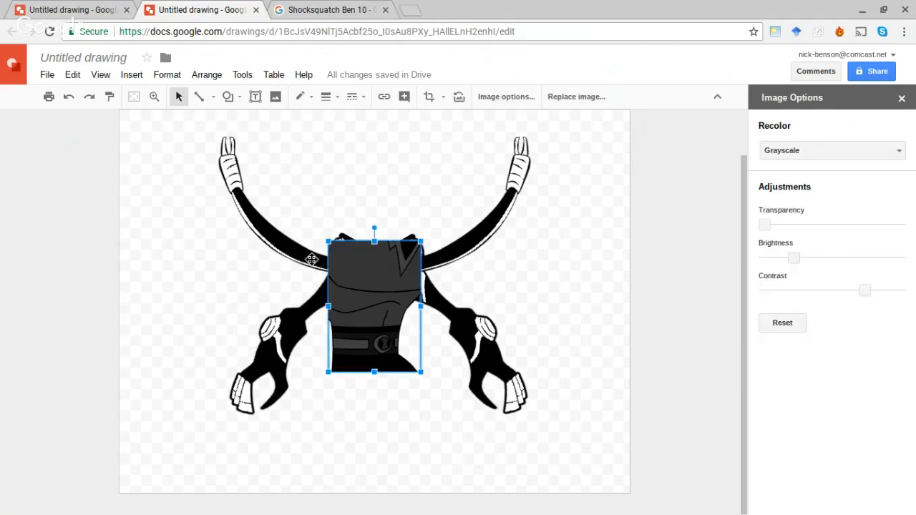
pyautogui.click(299, 259)
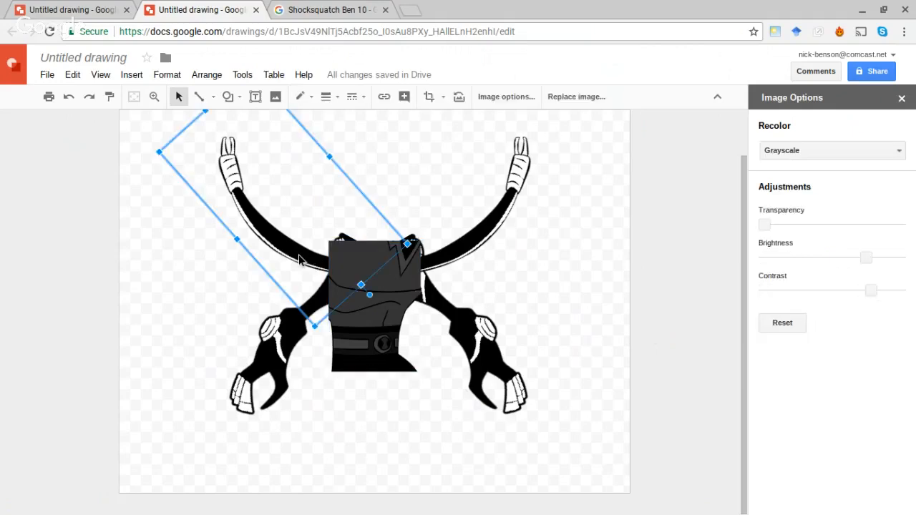
pyautogui.click(823, 156)
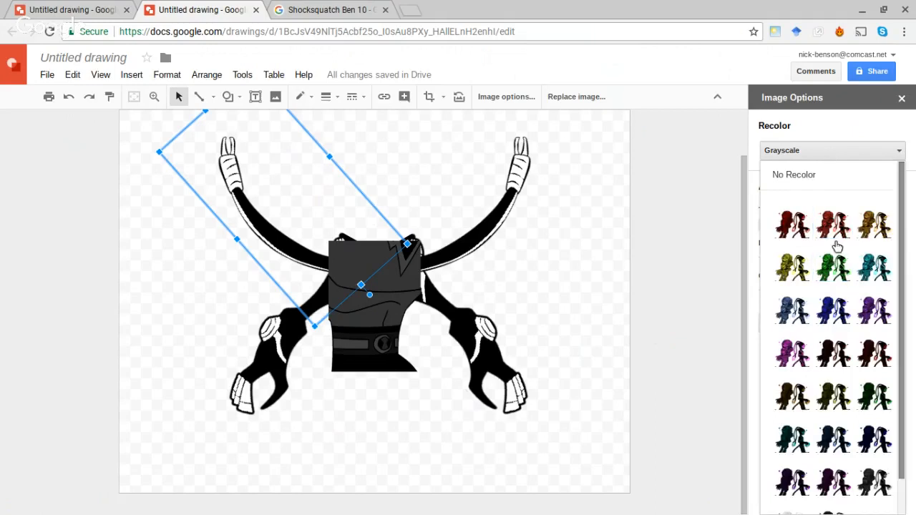
pyautogui.click(780, 269)
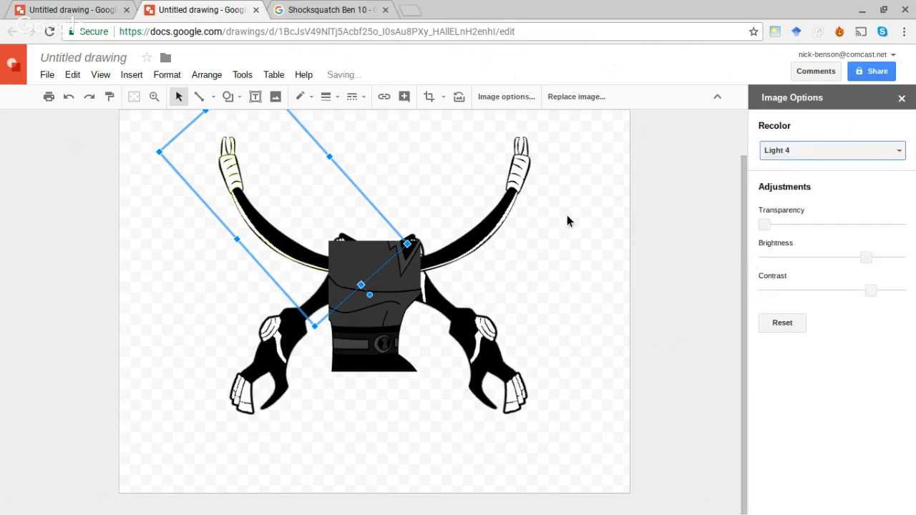
pyautogui.click(837, 159)
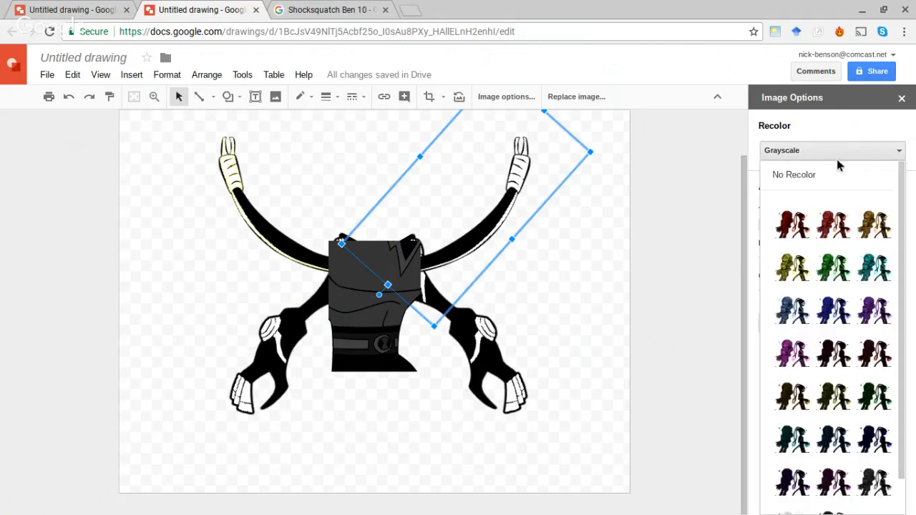
pyautogui.click(793, 267)
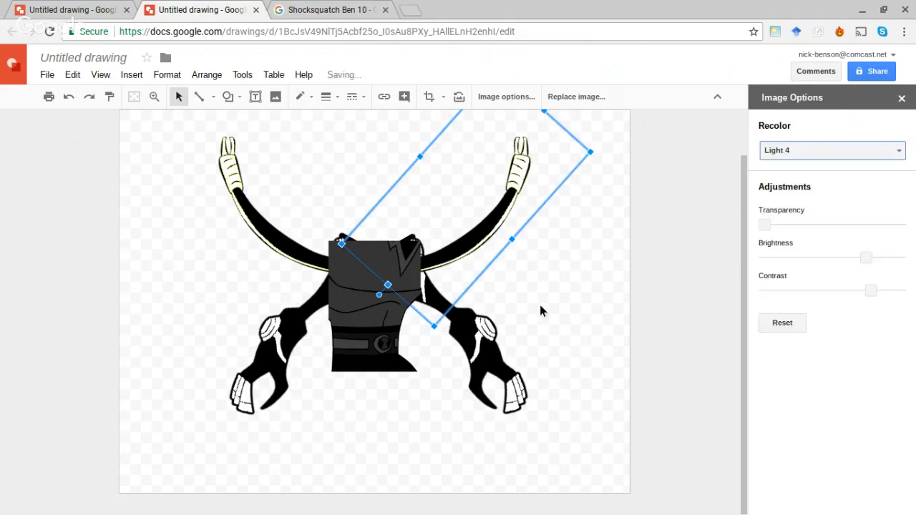
# Step: Recolour both lower clawed limbs with the same yellow Light 4 option
pyautogui.click(808, 149)
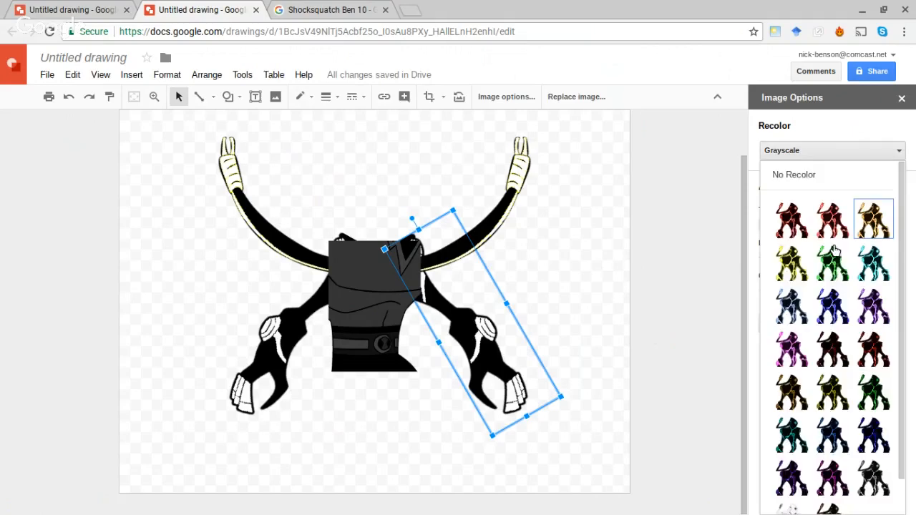
pyautogui.click(788, 275)
pyautogui.click(295, 335)
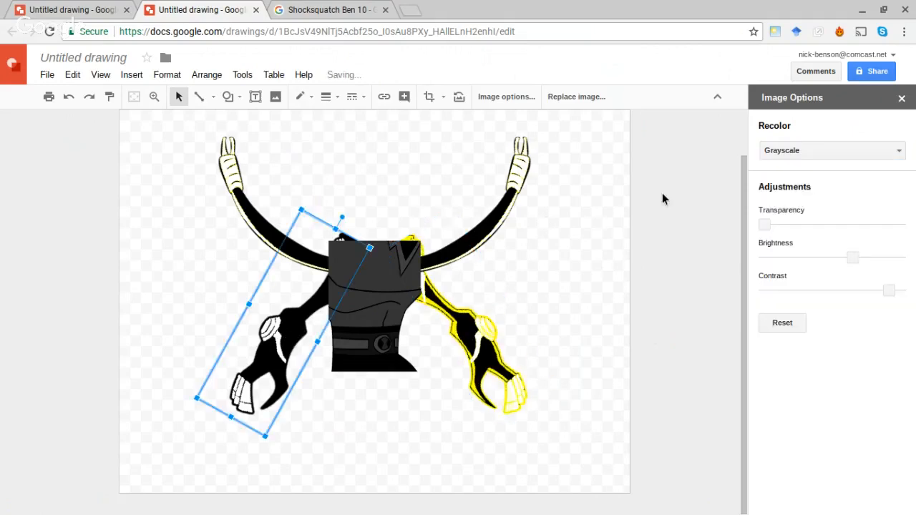
pyautogui.click(774, 152)
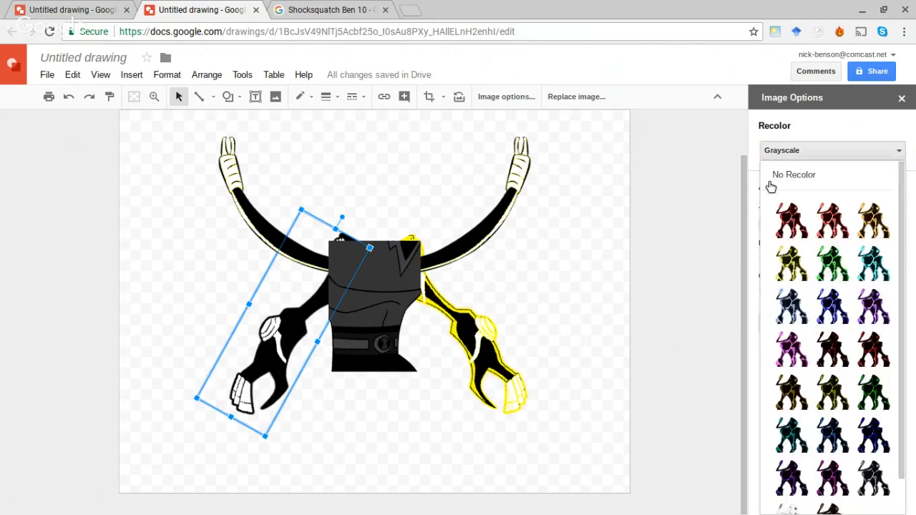
pyautogui.click(787, 265)
# Step: Recolour the dark torso with the yellow Light 4 option
pyautogui.click(396, 273)
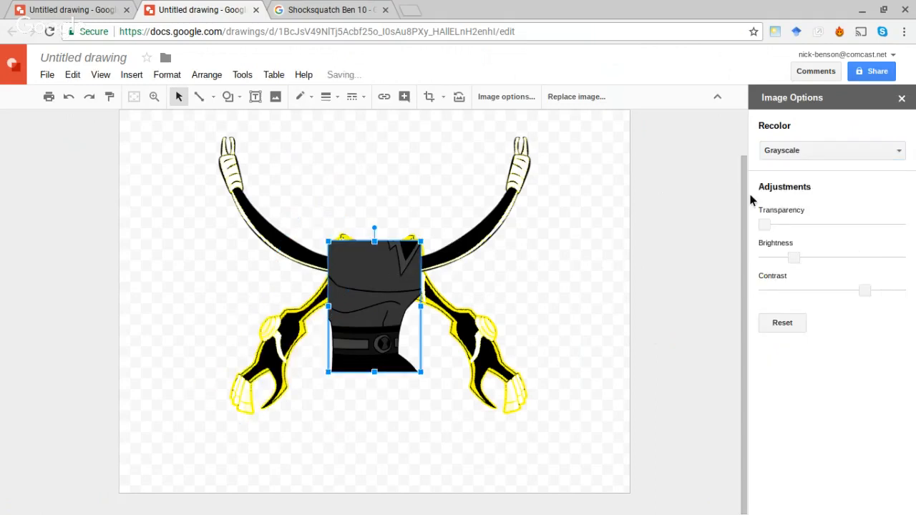
pyautogui.click(813, 152)
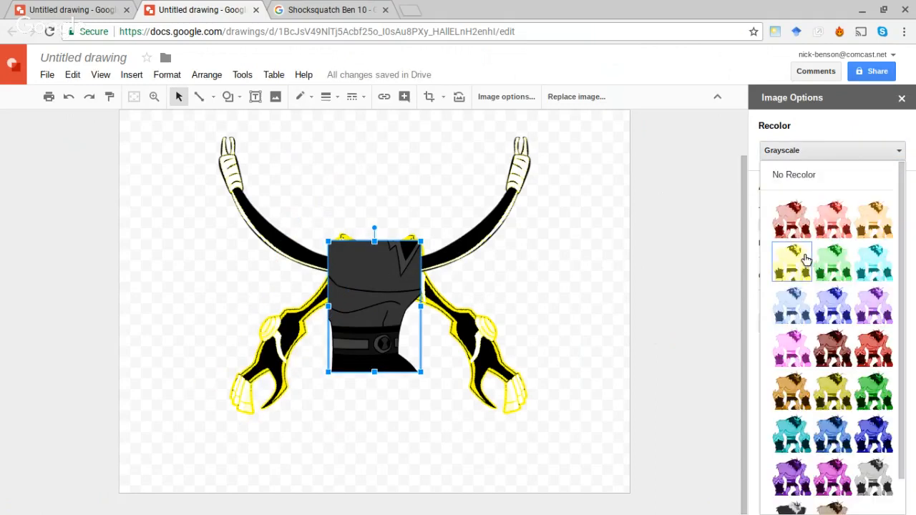
pyautogui.click(805, 261)
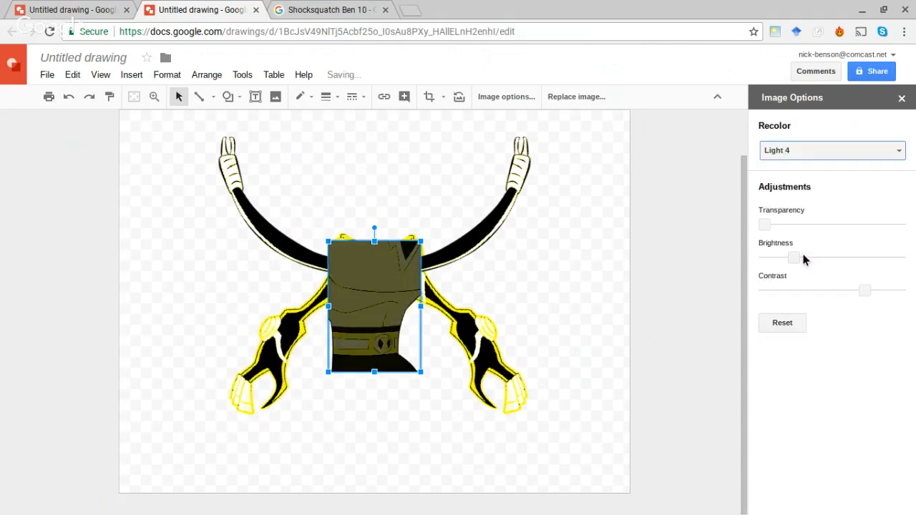
pyautogui.click(607, 260)
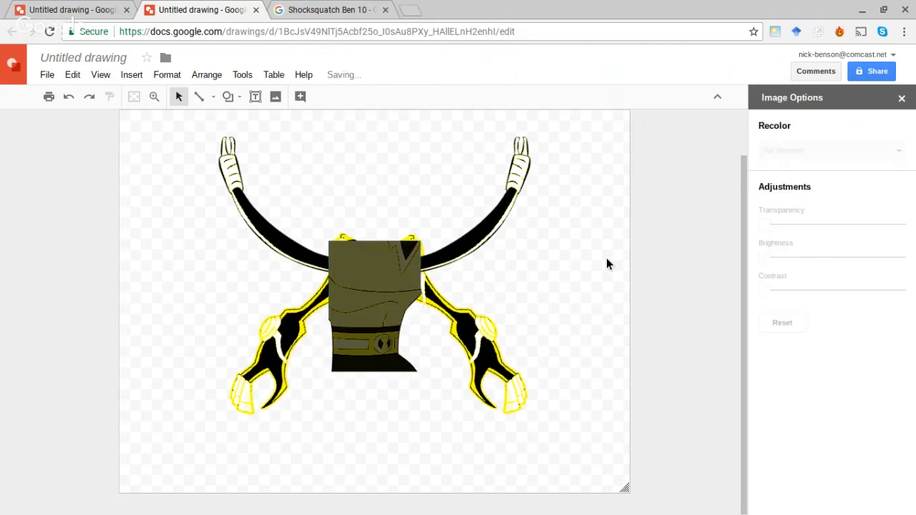
# Step: Lighten the torso to pale yellow by raising its brightness and lowering its contrast
pyautogui.click(403, 272)
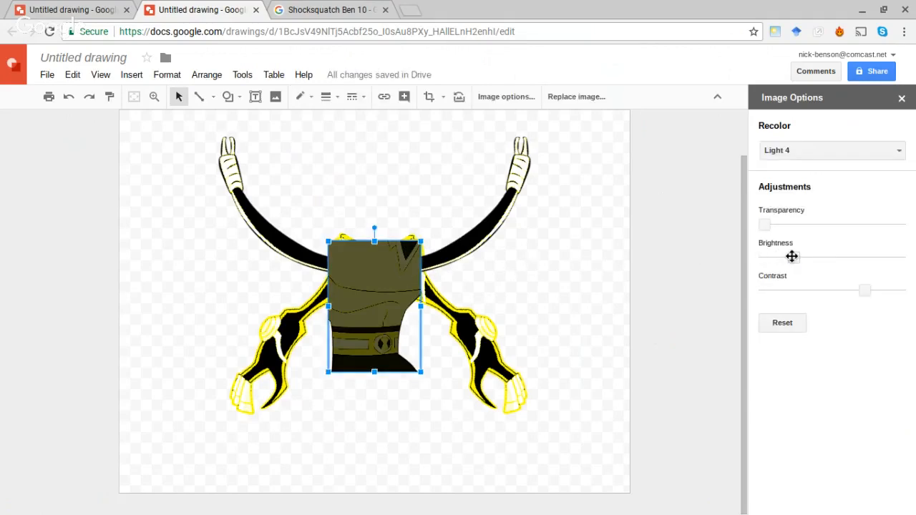
pyautogui.moveTo(792, 256); pyautogui.dragTo(825, 262)
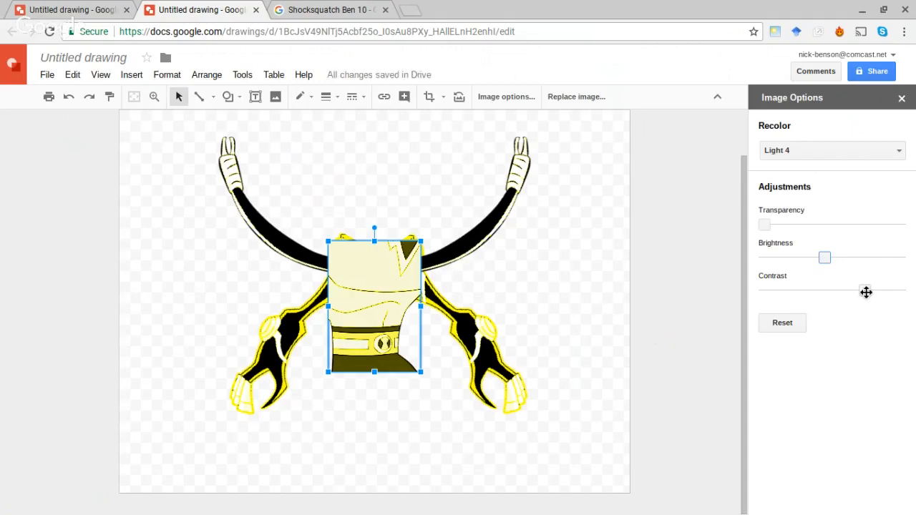
pyautogui.moveTo(866, 292); pyautogui.dragTo(828, 291)
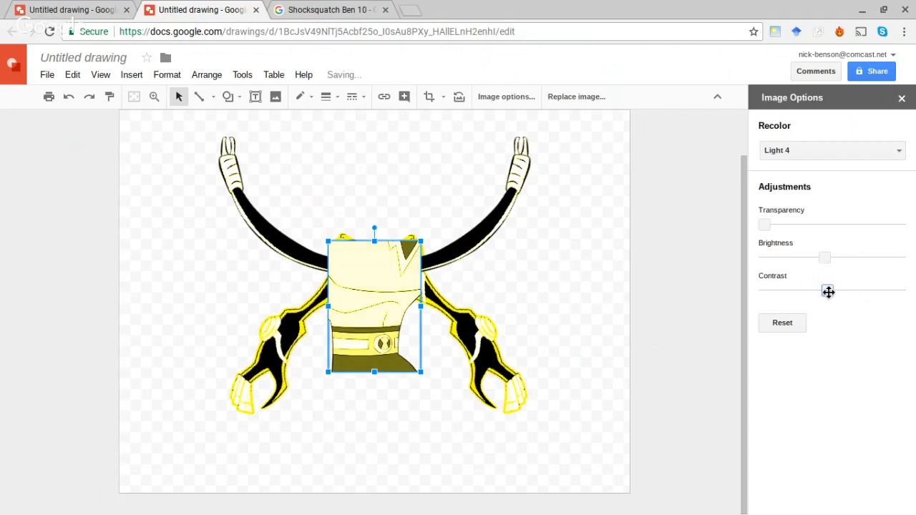
pyautogui.click(602, 275)
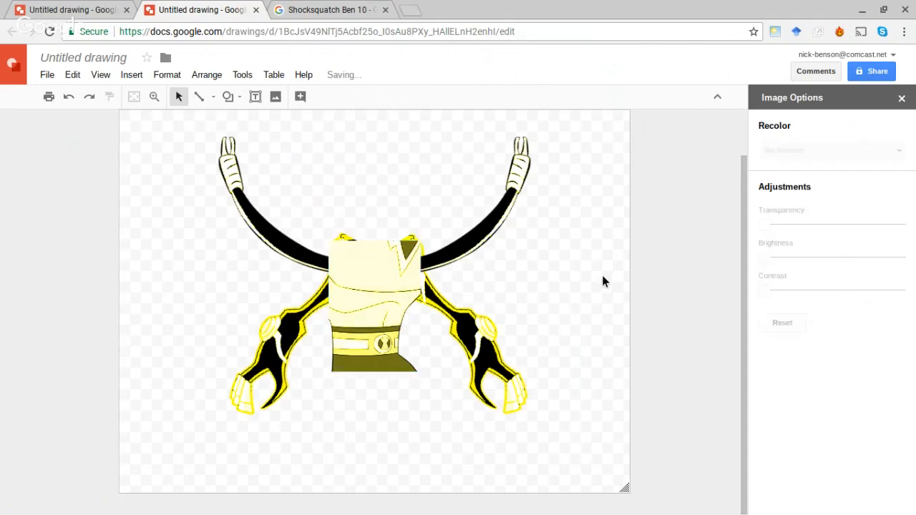
# Step: Bring out yellow shading on both upper limbs by raising their brightness and lowering their contrast
pyautogui.click(484, 248)
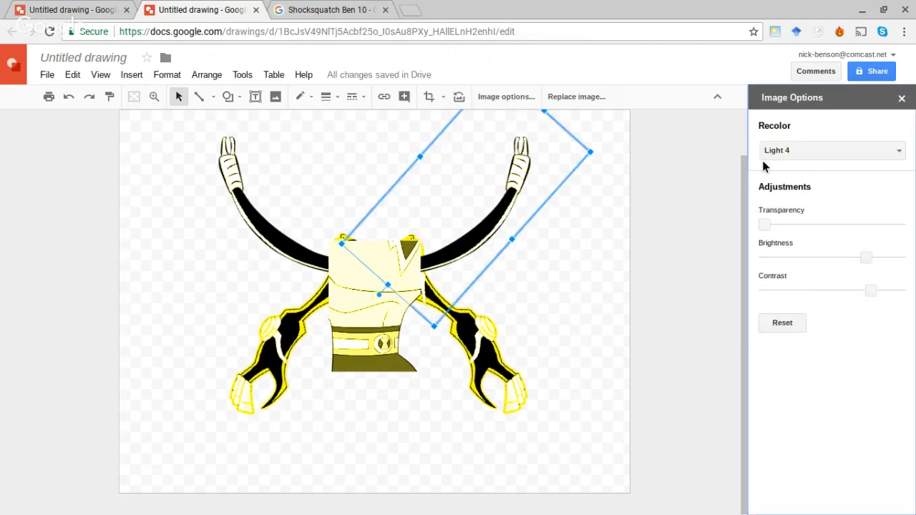
pyautogui.moveTo(866, 257); pyautogui.dragTo(891, 260)
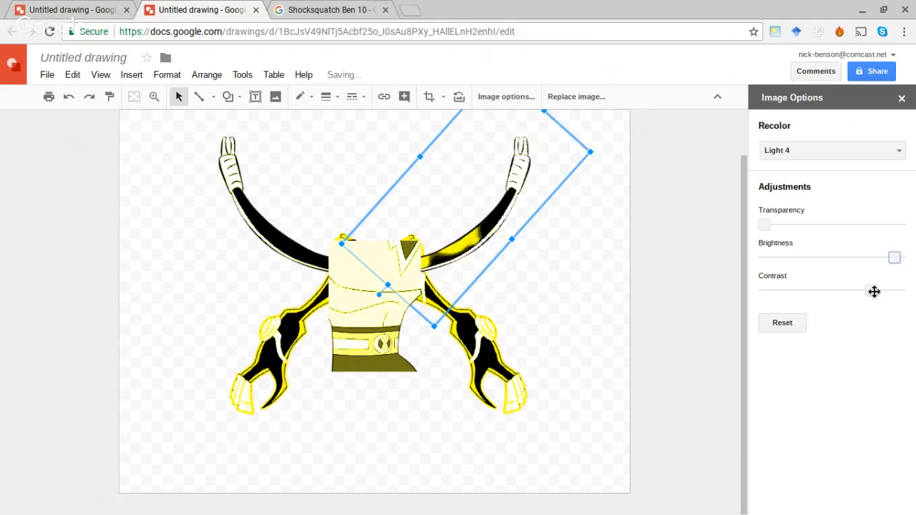
pyautogui.moveTo(867, 290); pyautogui.dragTo(841, 289)
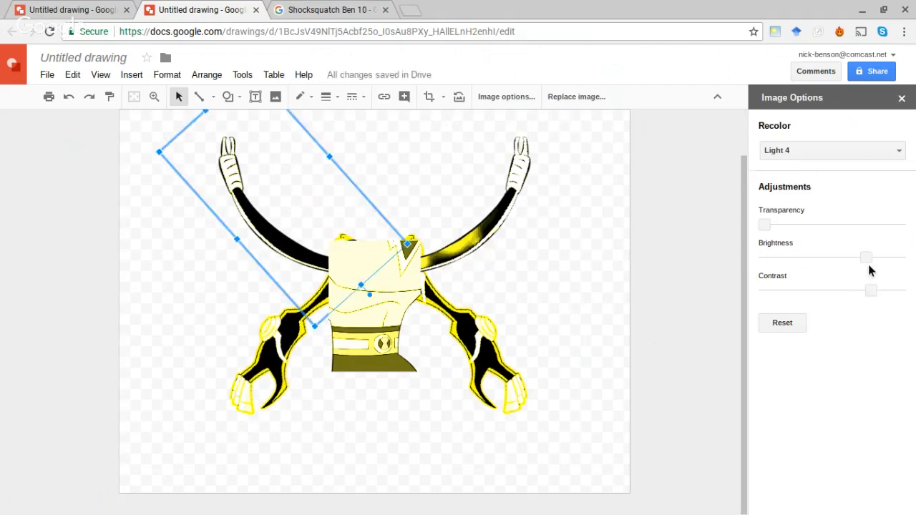
pyautogui.moveTo(866, 259); pyautogui.dragTo(892, 261)
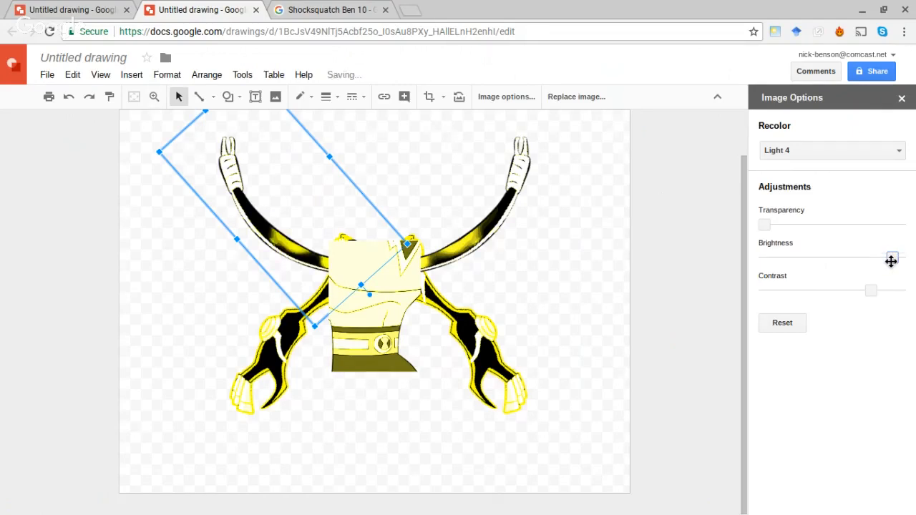
pyautogui.moveTo(867, 294); pyautogui.dragTo(837, 292)
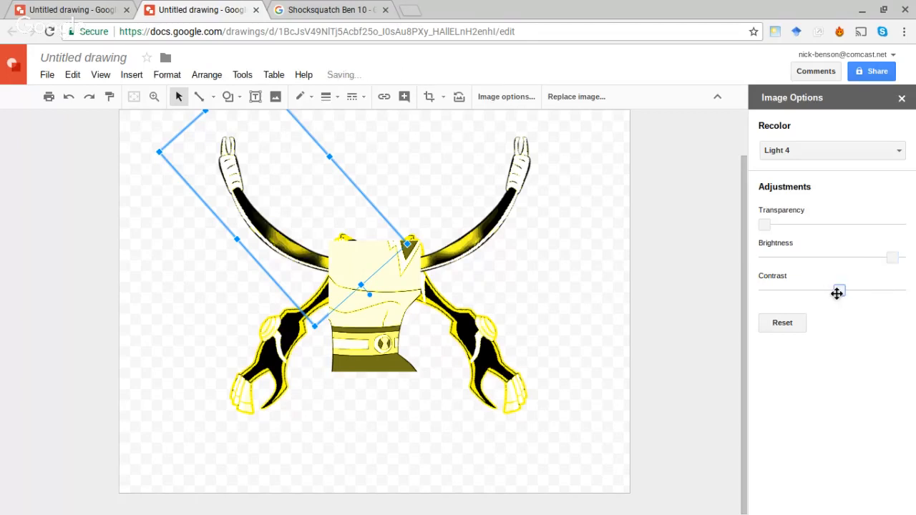
pyautogui.click(626, 300)
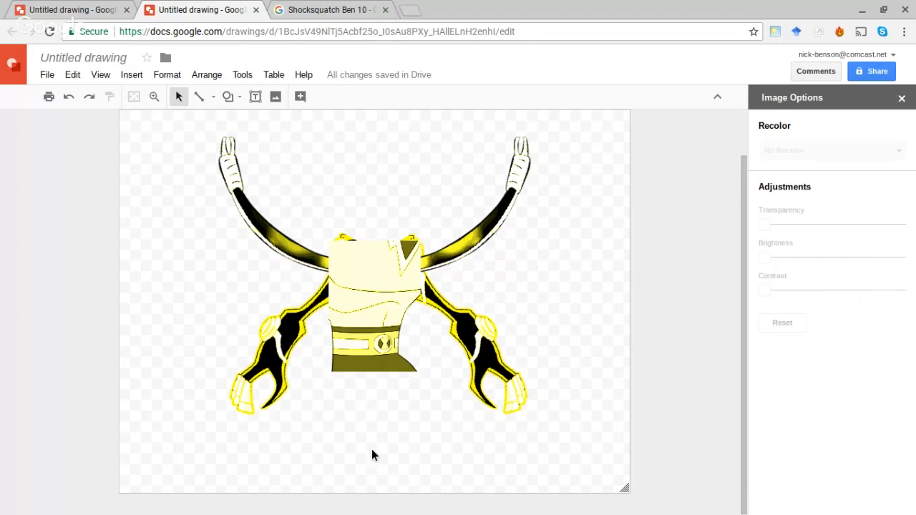
# Step: Nudge the right lower clawed limb slightly outward and bring it forward one level
pyautogui.click(495, 365)
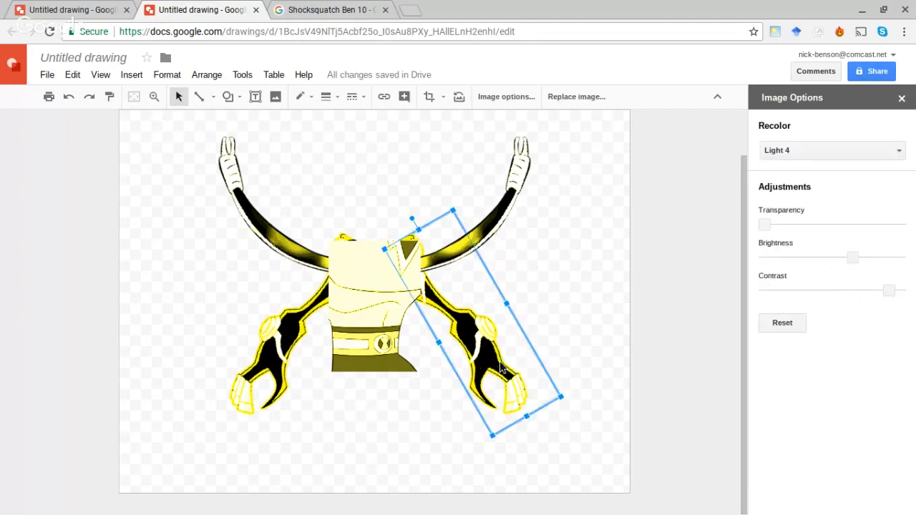
pyautogui.moveTo(495, 367); pyautogui.dragTo(494, 371)
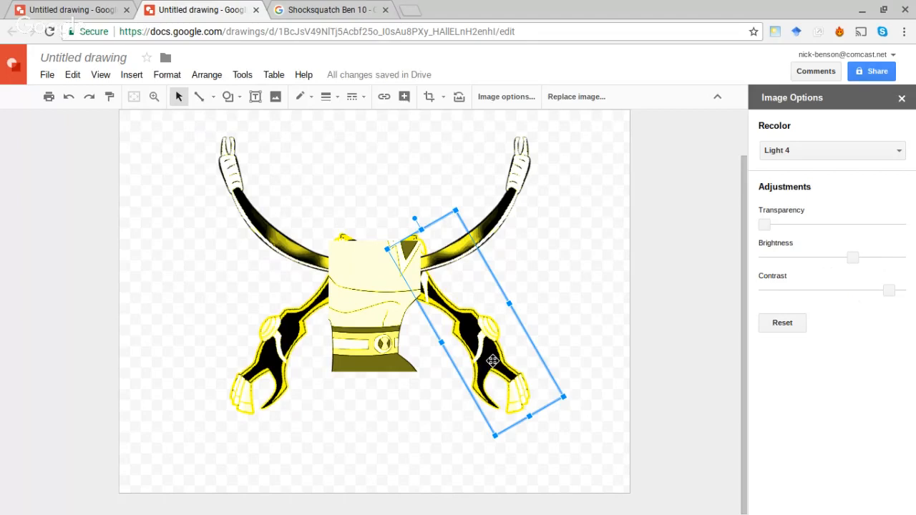
pyautogui.rightClick(493, 361)
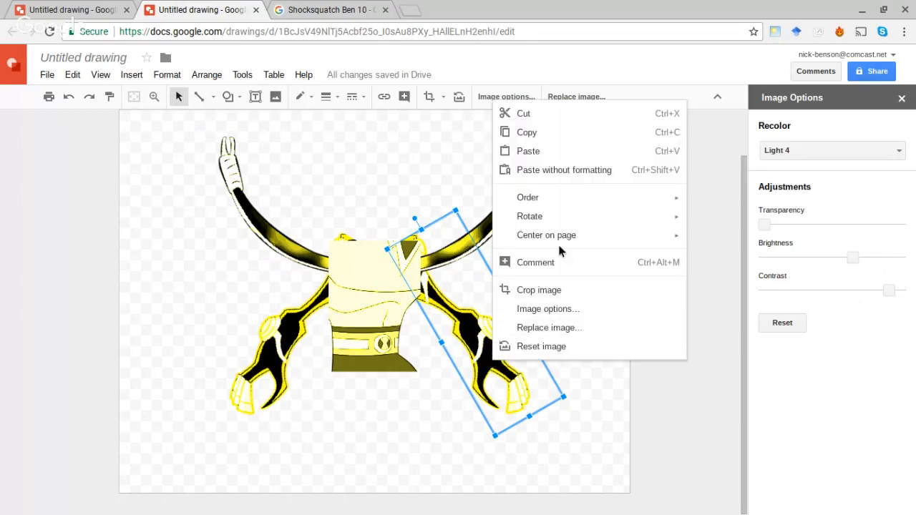
pyautogui.moveTo(579, 202)
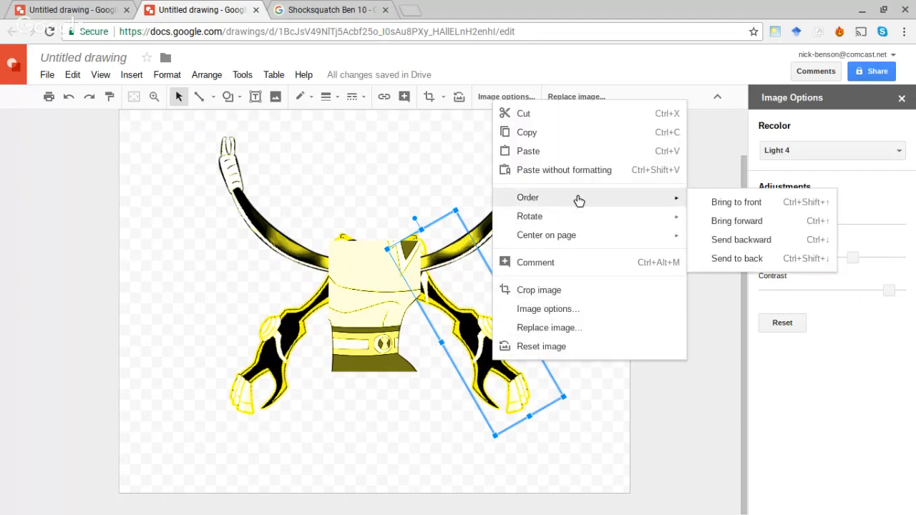
pyautogui.click(727, 222)
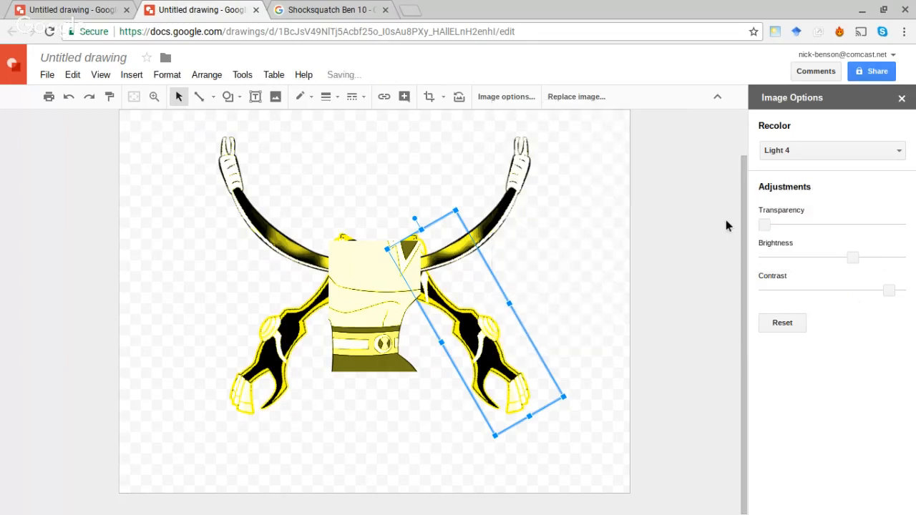
# Step: Layer the right lower clawed limb directly behind the torso by bringing it to the front and sending it backward once
pyautogui.rightClick(487, 330)
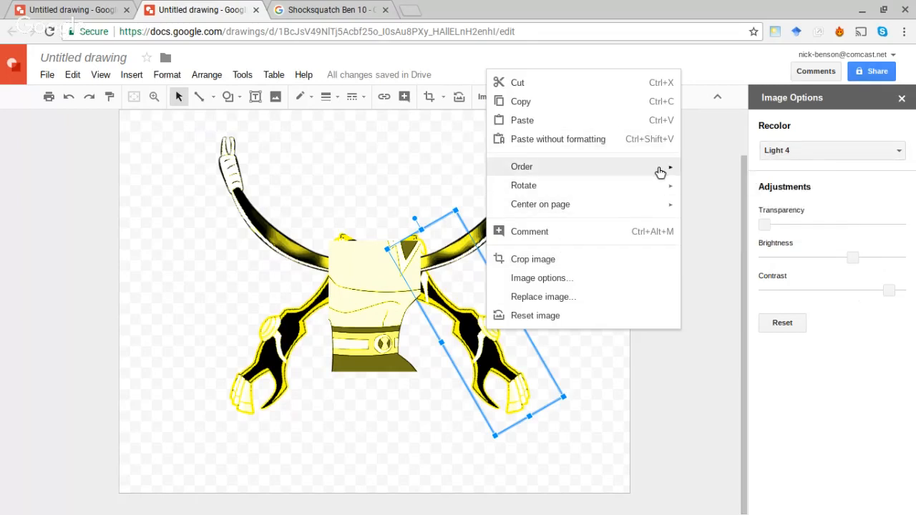
pyautogui.moveTo(660, 173)
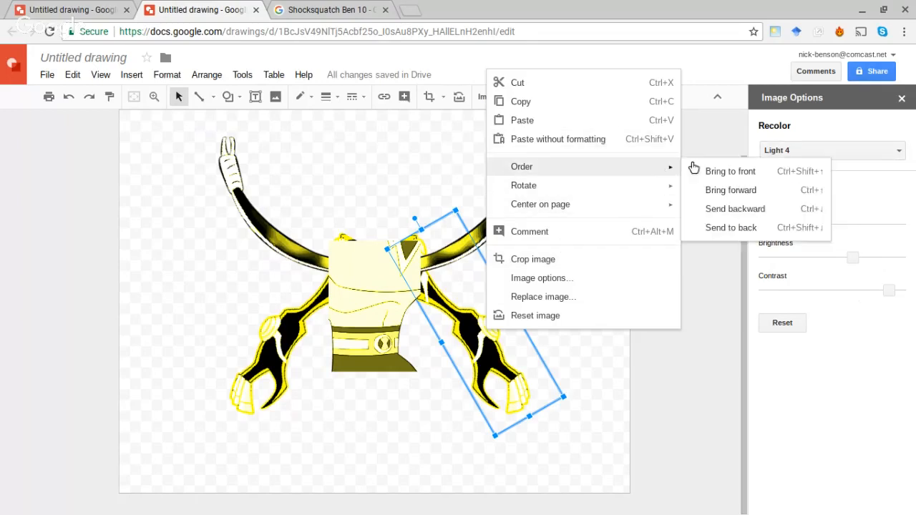
pyautogui.click(729, 172)
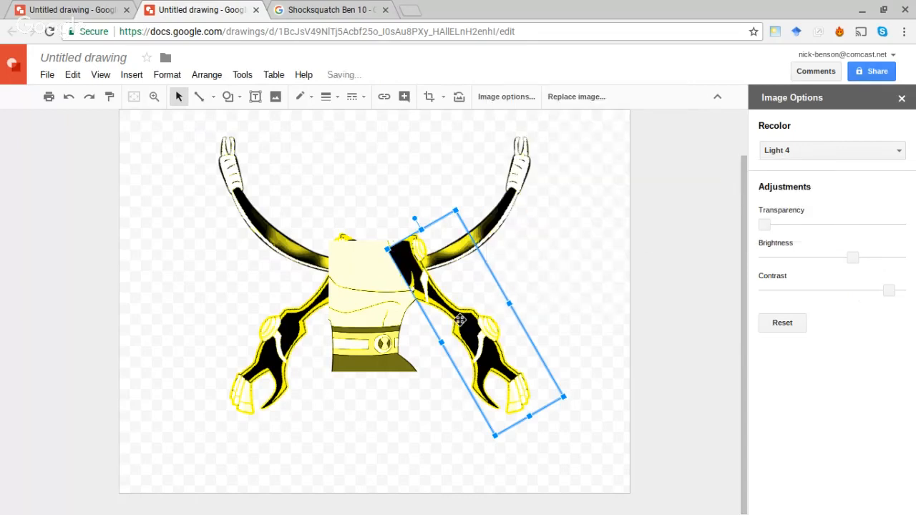
pyautogui.rightClick(470, 320)
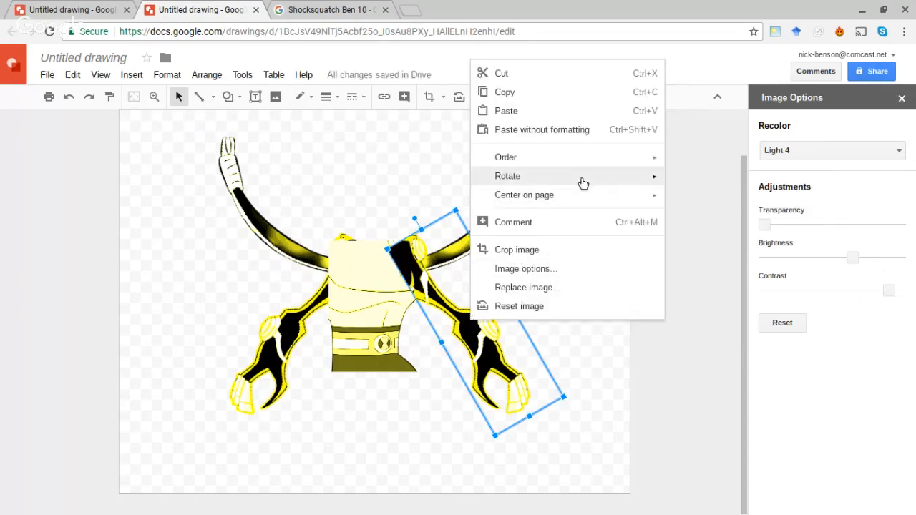
pyautogui.moveTo(585, 162)
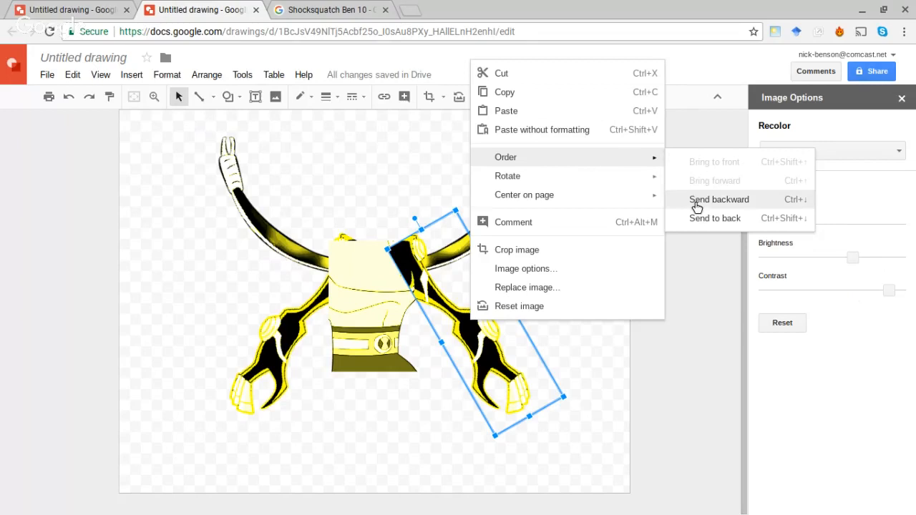
pyautogui.click(719, 200)
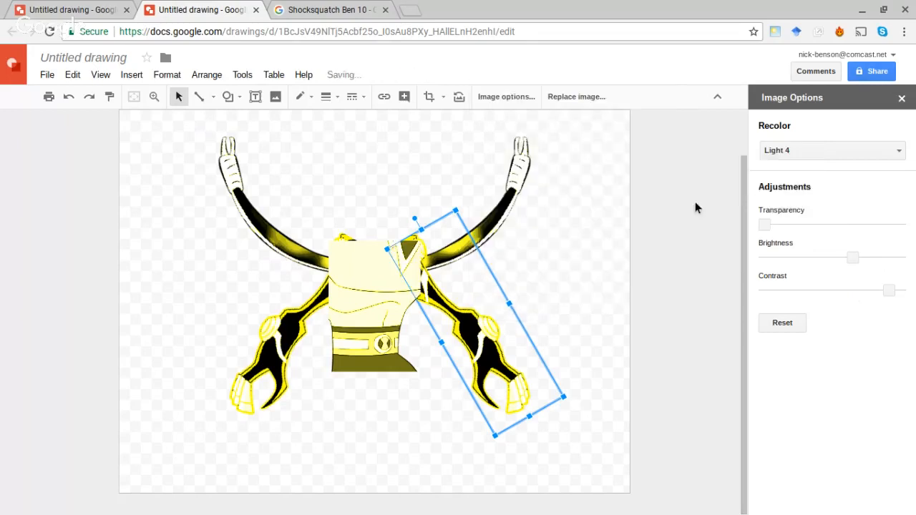
pyautogui.click(624, 273)
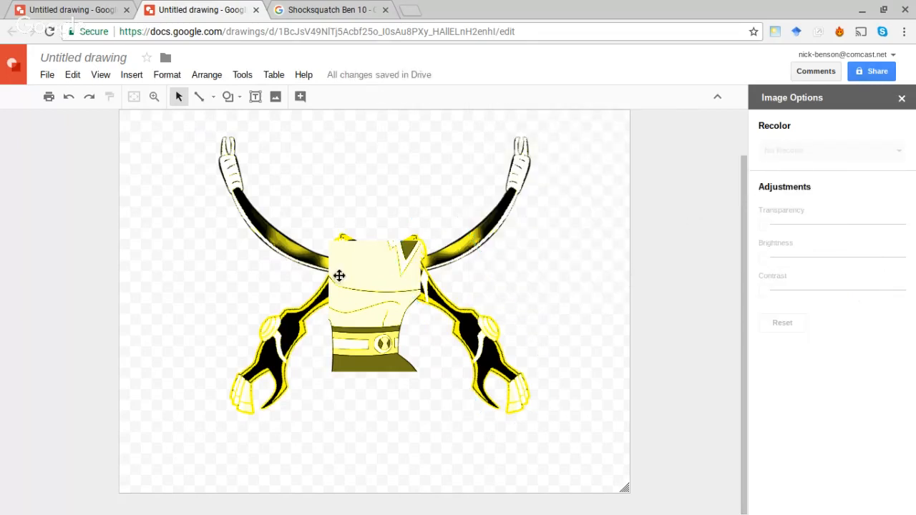
# Step: Place the left lower clawed limb directly behind the torso by bringing it to the front and sending it backward once
pyautogui.click(292, 330)
pyautogui.rightClick(292, 330)
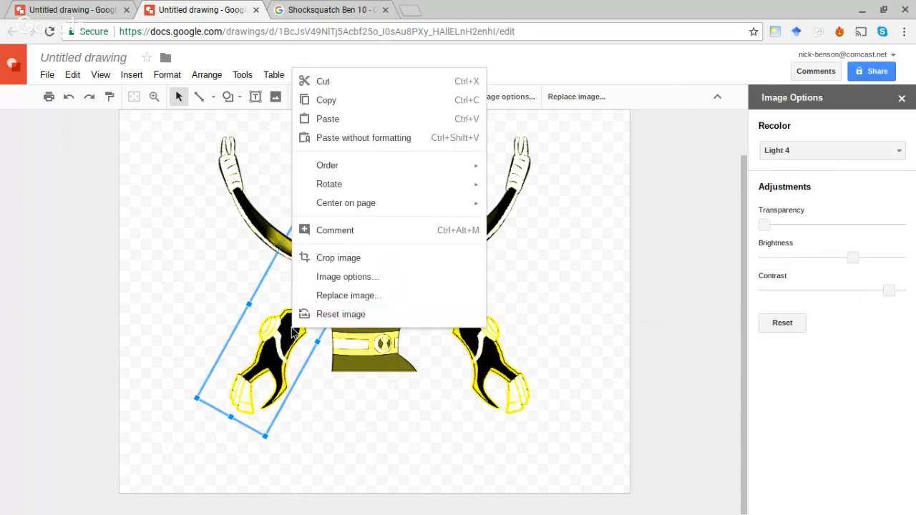
pyautogui.moveTo(375, 165)
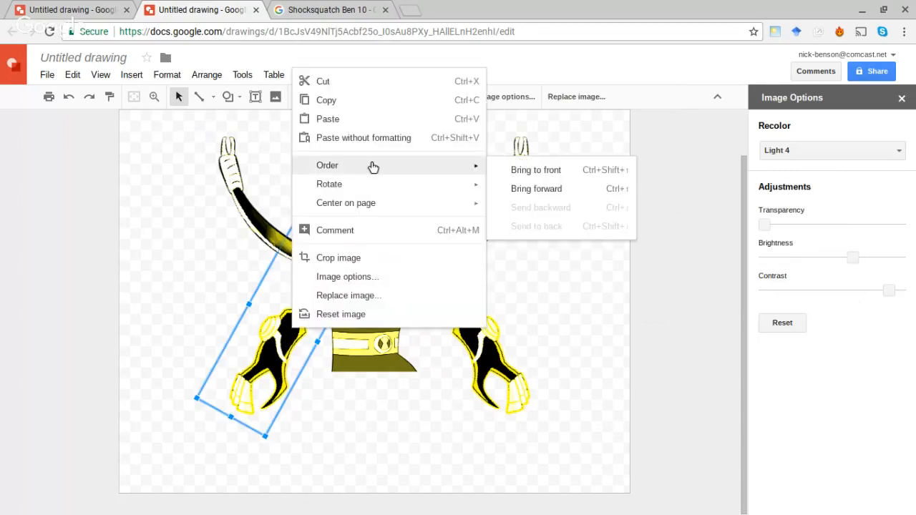
pyautogui.click(536, 170)
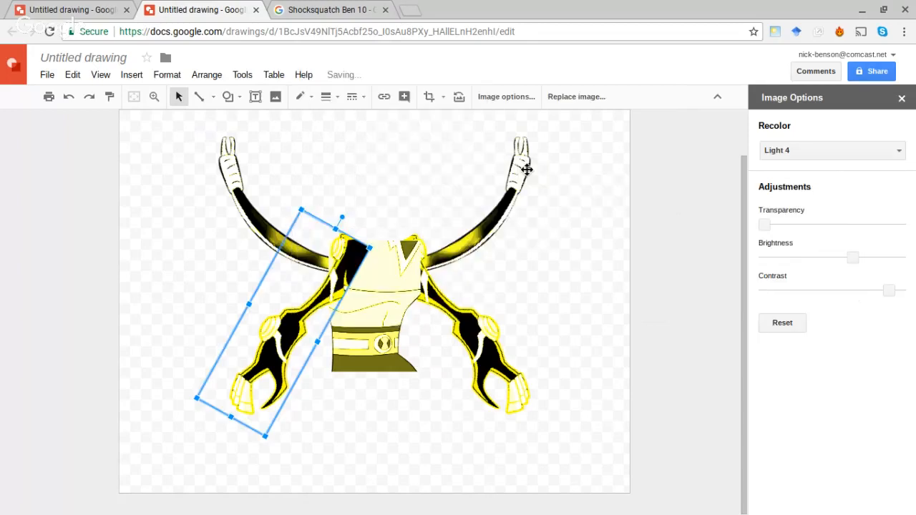
pyautogui.rightClick(341, 271)
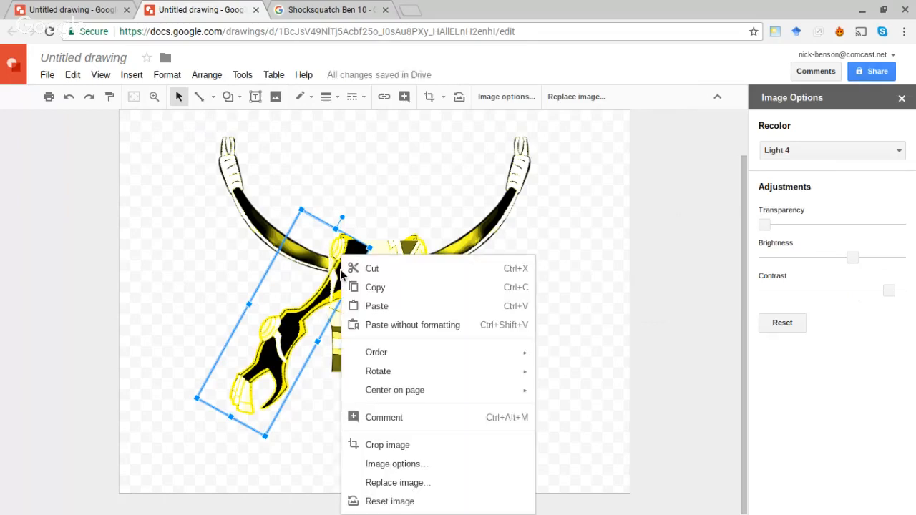
pyautogui.moveTo(433, 356)
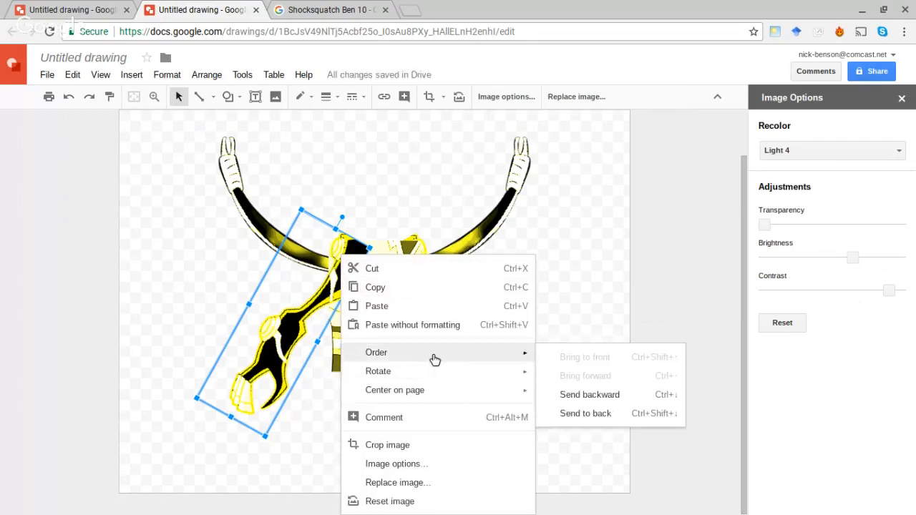
pyautogui.click(564, 396)
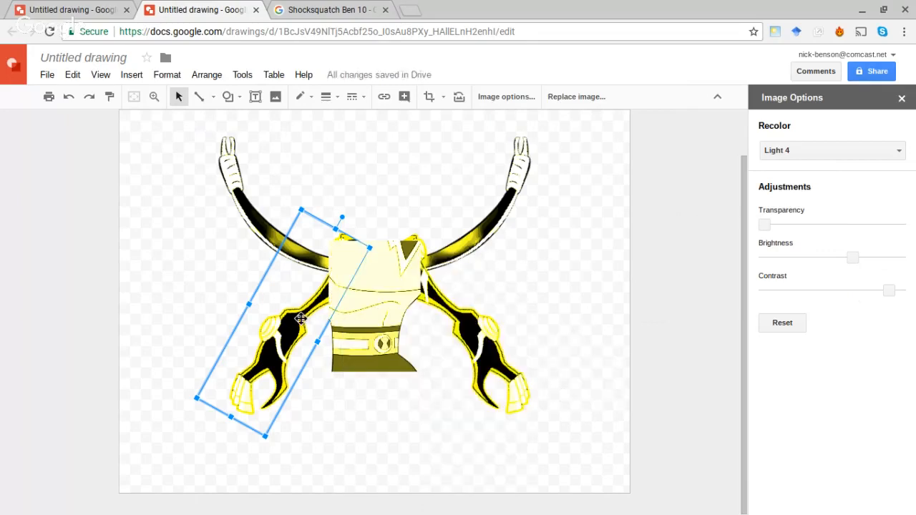
# Step: Move both lower clawed limbs slightly outward from the torso so more of their shoulders shows
pyautogui.moveTo(301, 319); pyautogui.dragTo(289, 323)
pyautogui.click(494, 302)
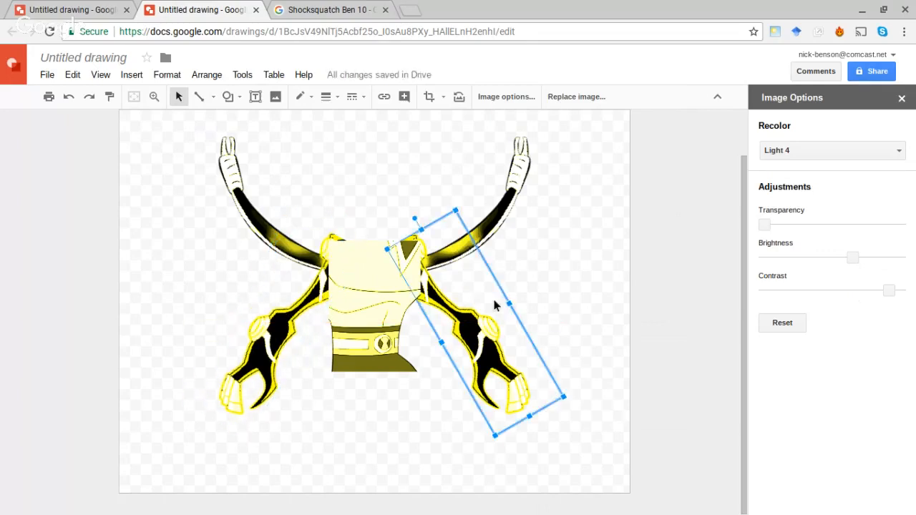
pyautogui.moveTo(477, 328); pyautogui.dragTo(487, 324)
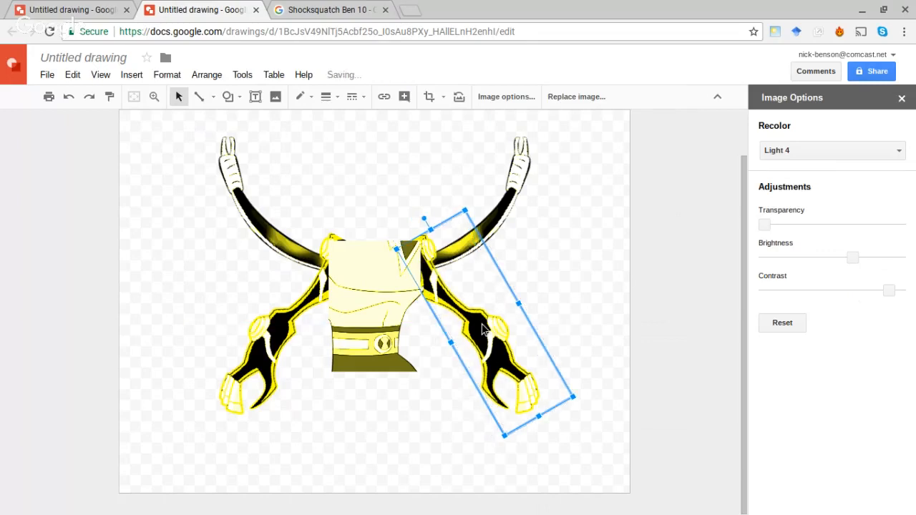
pyautogui.click(588, 306)
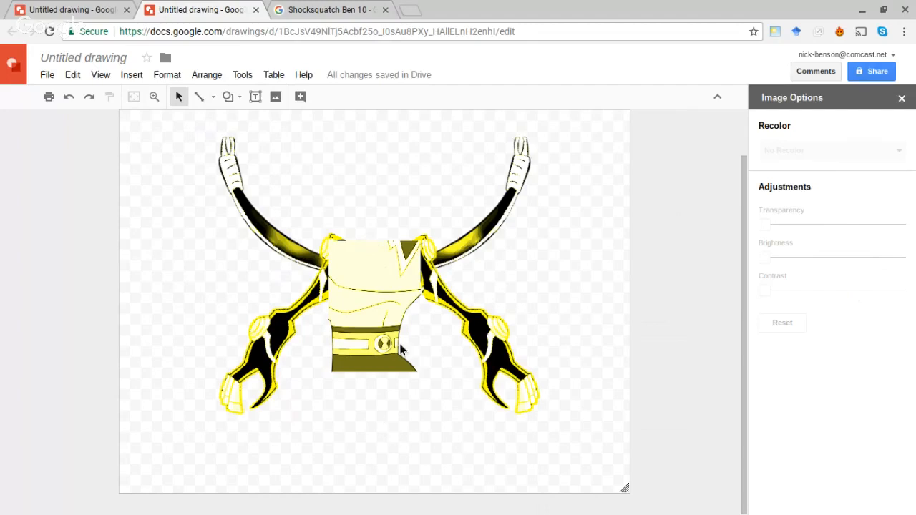
# Step: Switch to the Google Images search, look up "Upgrade" and open the full-body picture of Ben 10's Upgrade
pyautogui.click(310, 11)
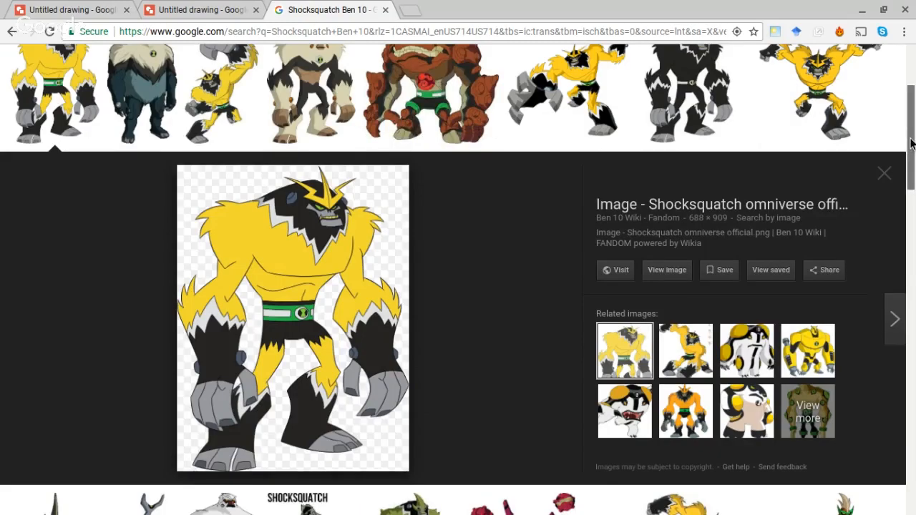
pyautogui.scroll(1, 912, 107)
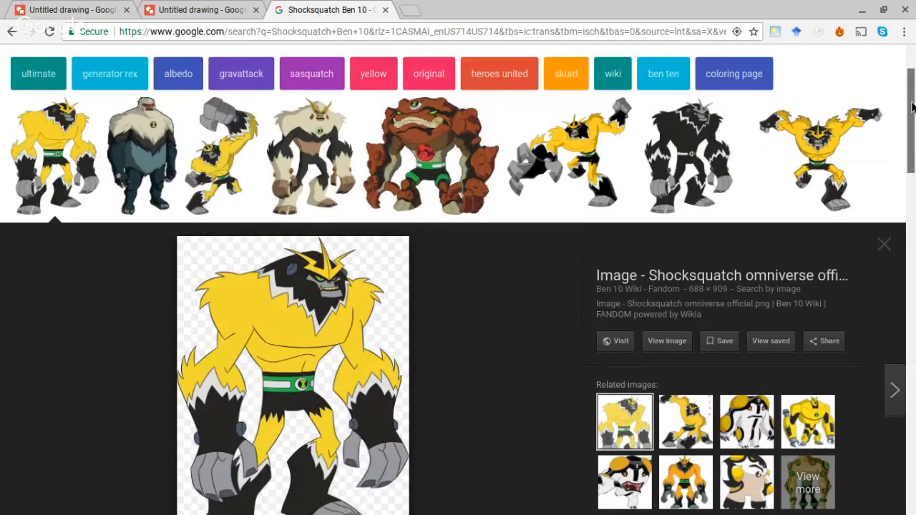
pyautogui.scroll(2, 912, 107)
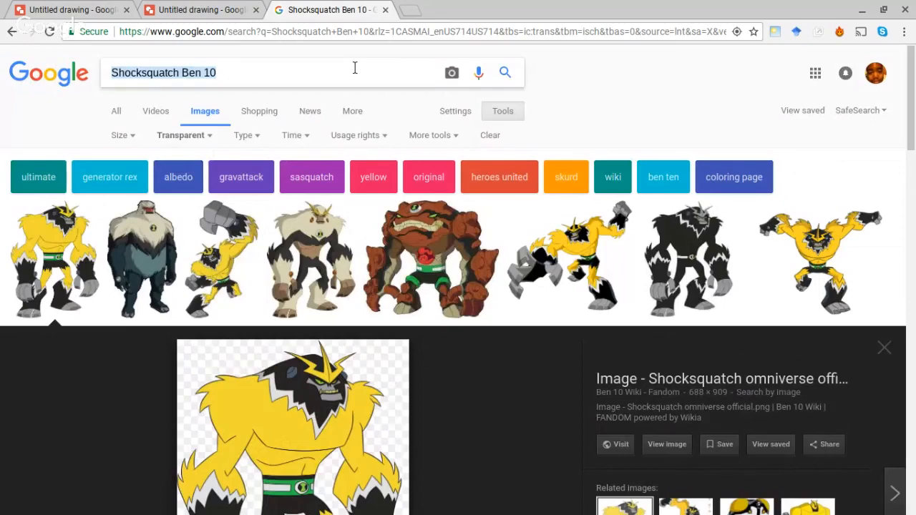
pyautogui.write('Upgrade')
pyautogui.press('Return')
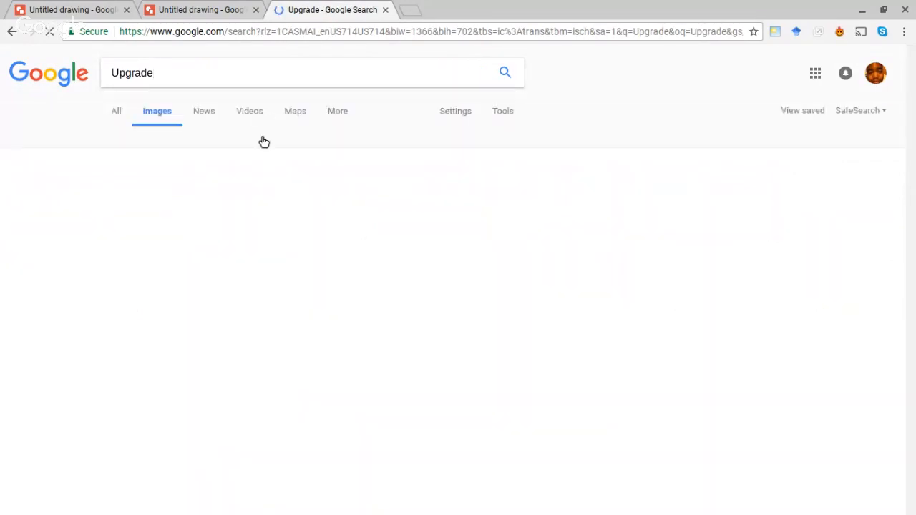
pyautogui.click(220, 73)
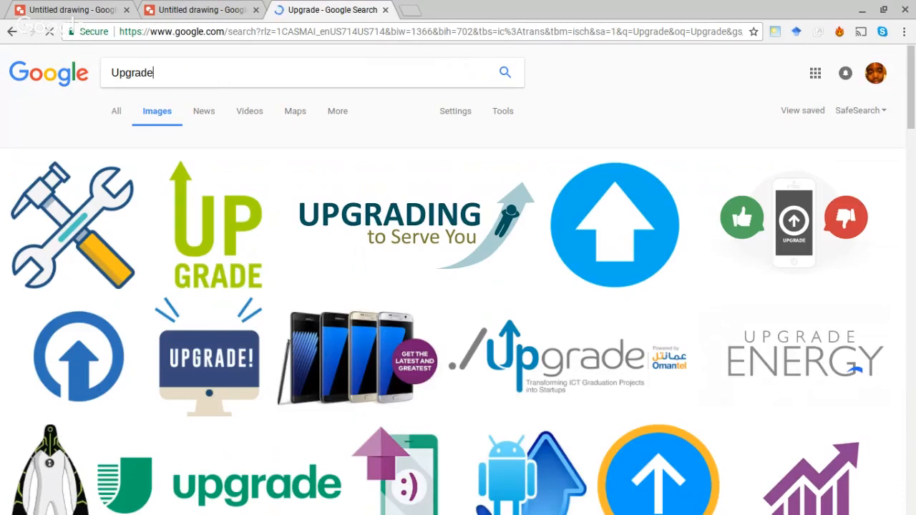
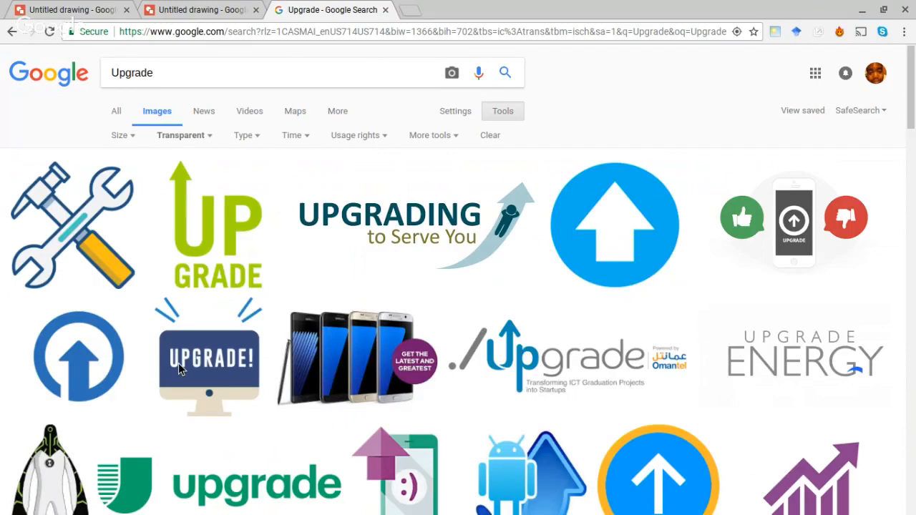
pyautogui.click(81, 451)
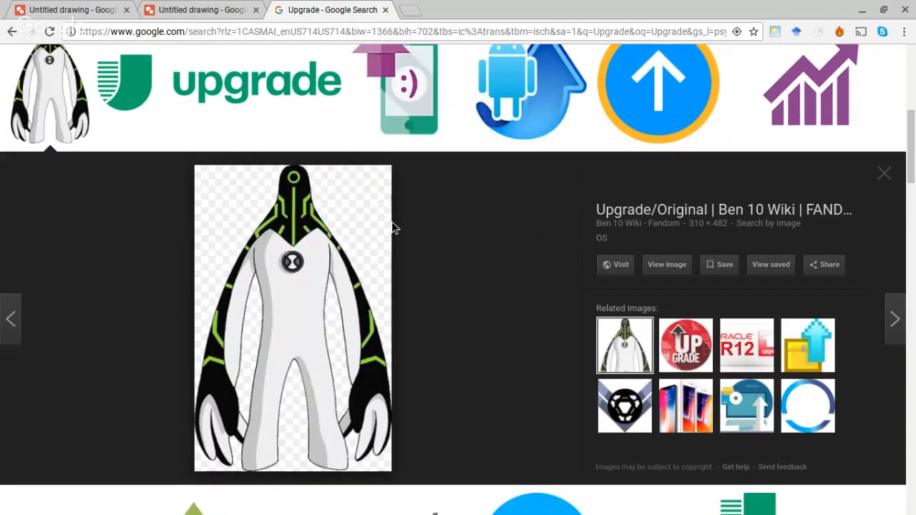
# Step: Paste the copied Upgrade picture into the second drawing and crop it down to just the head
pyautogui.click(230, 15)
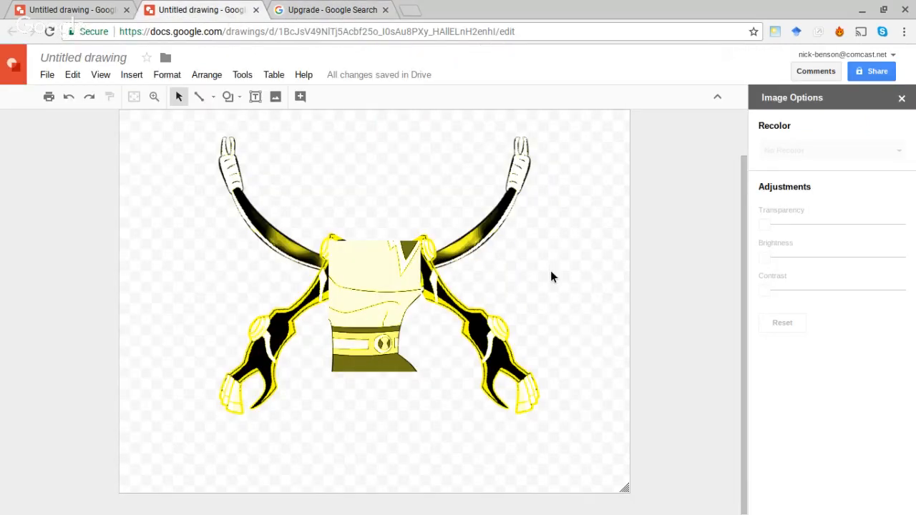
pyautogui.rightClick(553, 276)
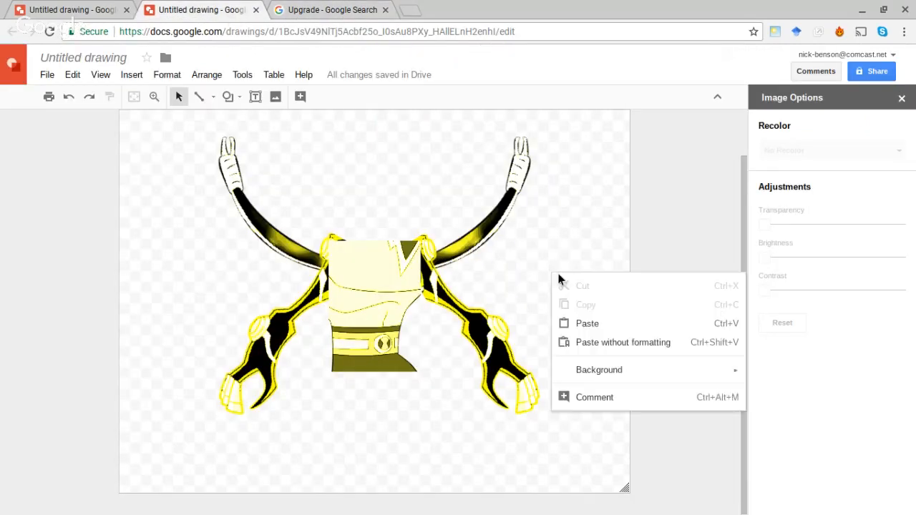
pyautogui.click(580, 324)
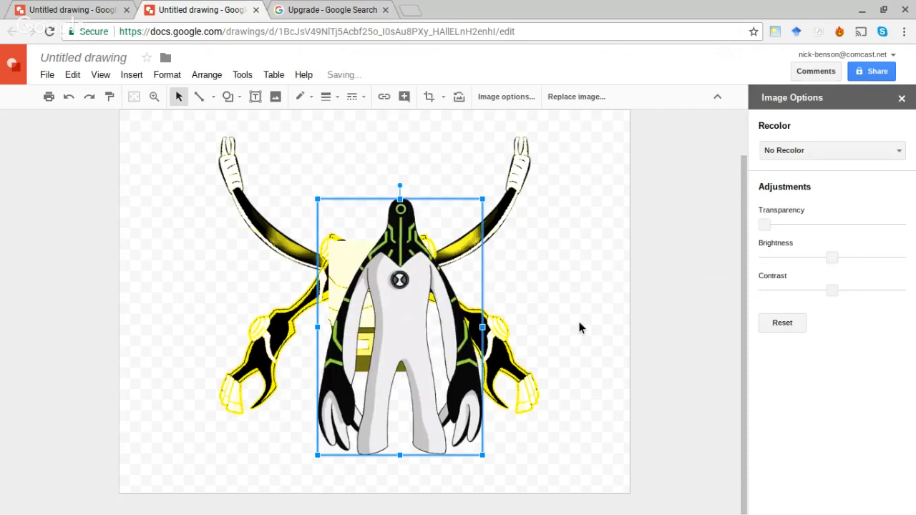
pyautogui.click(429, 99)
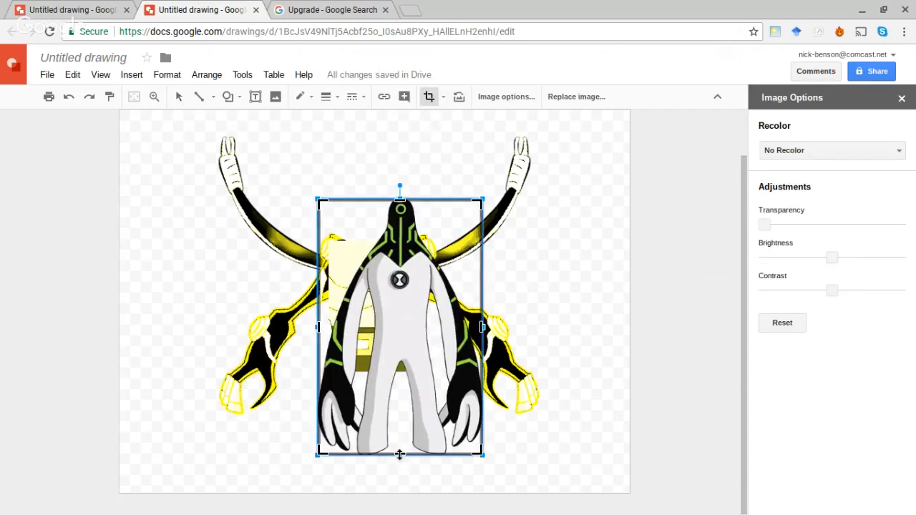
pyautogui.moveTo(399, 454); pyautogui.dragTo(421, 244)
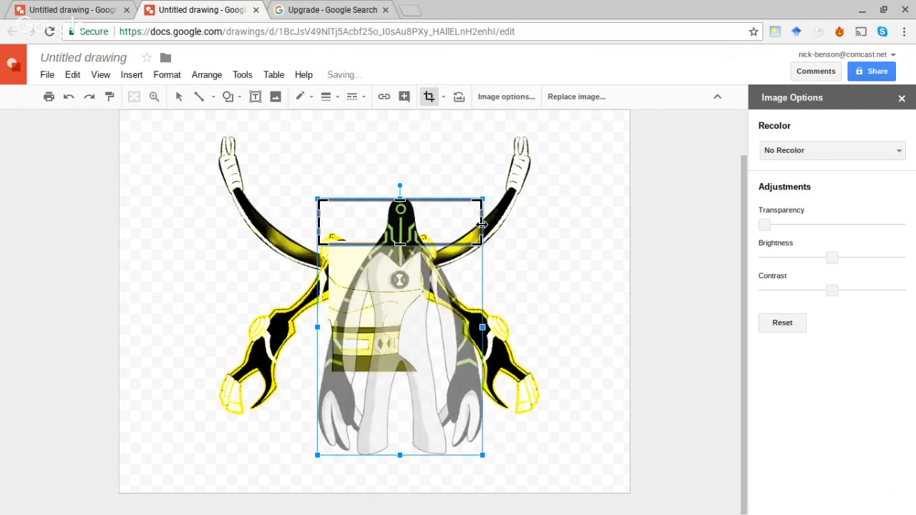
pyautogui.moveTo(481, 225); pyautogui.dragTo(377, 219)
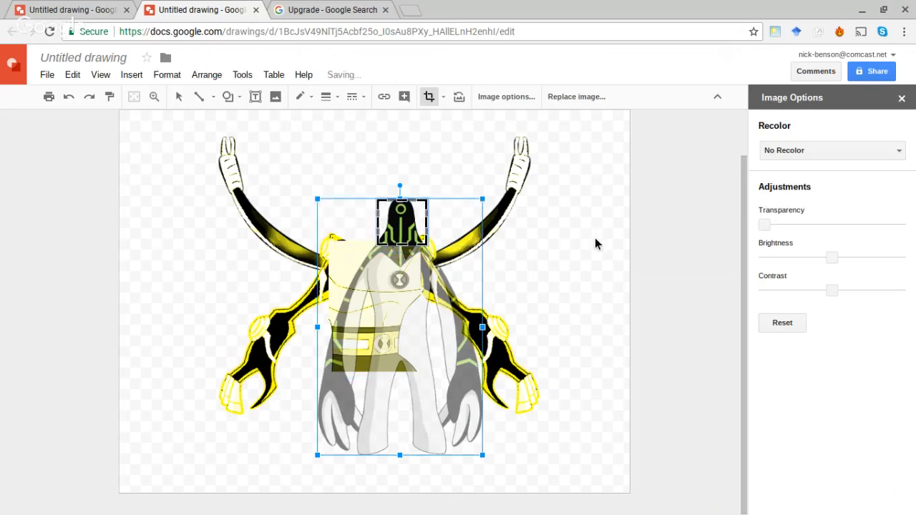
pyautogui.click(595, 244)
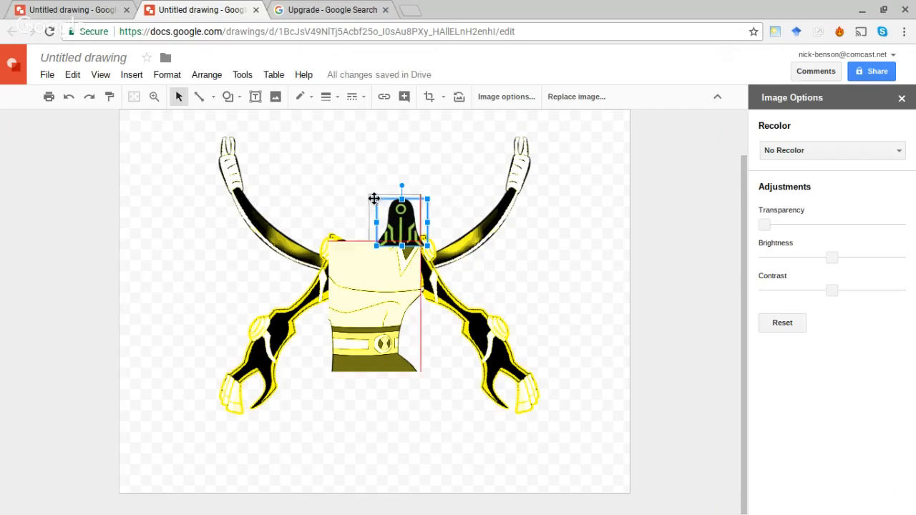
# Step: Enlarge the cropped Upgrade head to about the torso's width and position it centred directly above the torso
pyautogui.moveTo(374, 198); pyautogui.dragTo(339, 169)
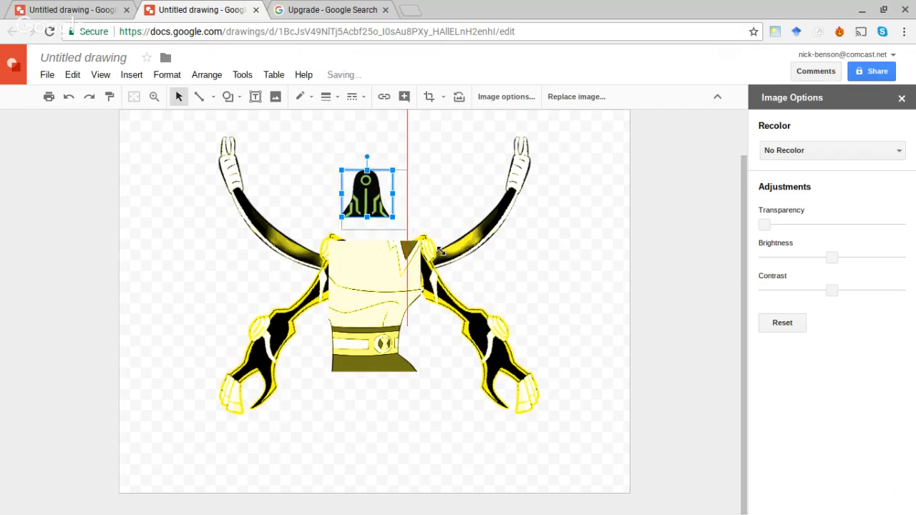
pyautogui.moveTo(440, 251); pyautogui.dragTo(406, 225)
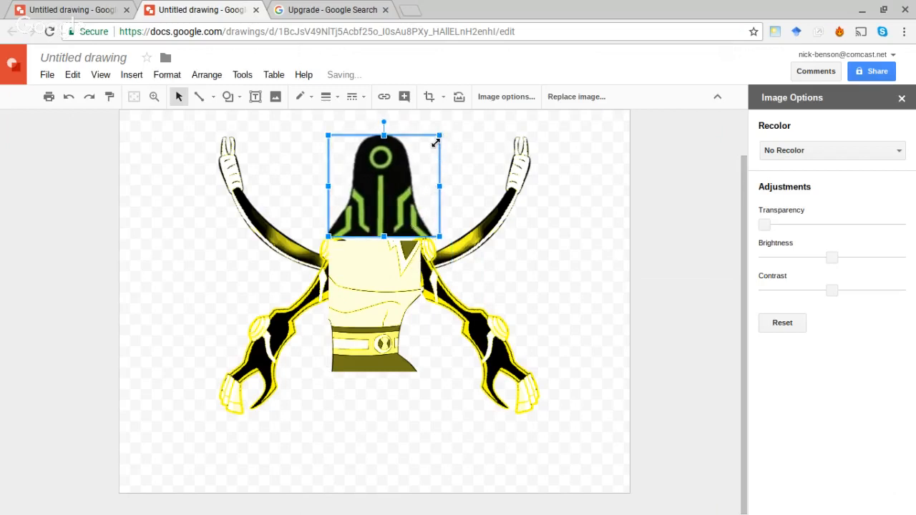
pyautogui.moveTo(436, 143); pyautogui.dragTo(432, 147)
pyautogui.moveTo(395, 197); pyautogui.dragTo(397, 203)
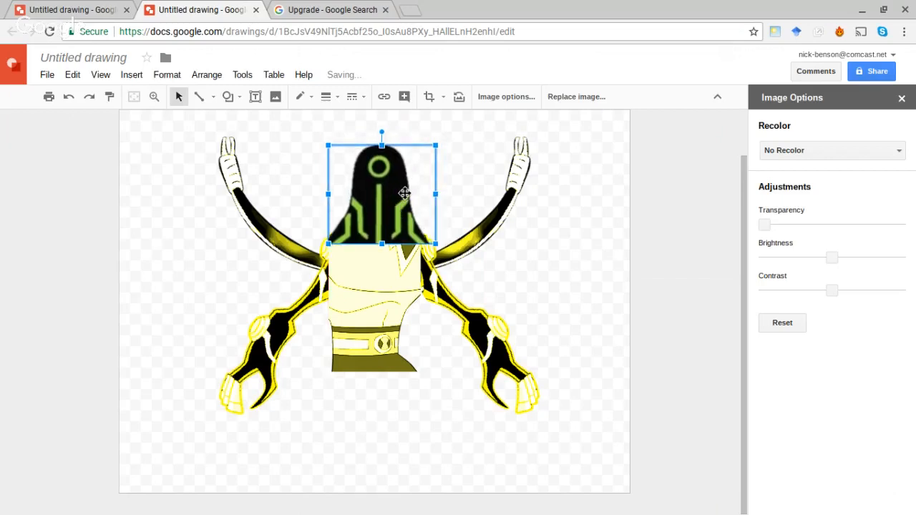
pyautogui.moveTo(437, 146); pyautogui.dragTo(426, 154)
pyautogui.moveTo(396, 191); pyautogui.dragTo(403, 189)
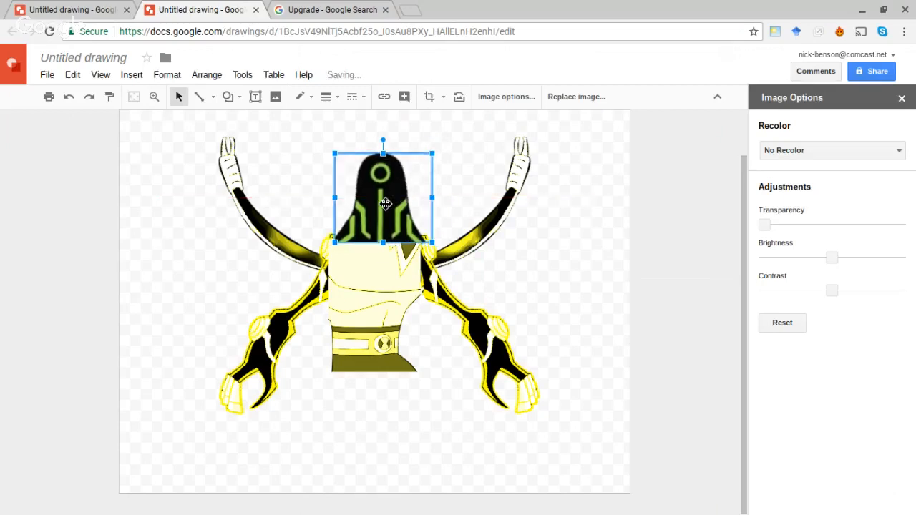
# Step: Recolour the Upgrade head with the yellow Light 4 option and lower it slightly so its base overlaps the torso
pyautogui.click(785, 154)
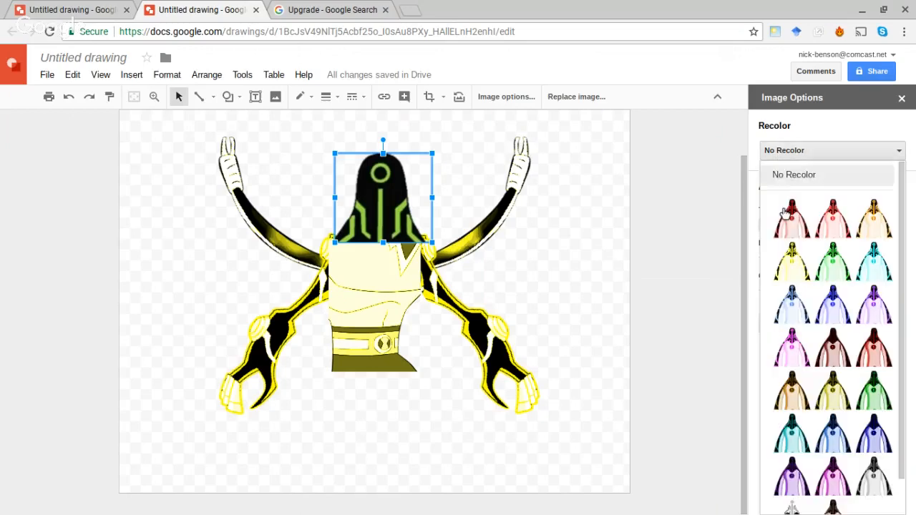
pyautogui.click(788, 248)
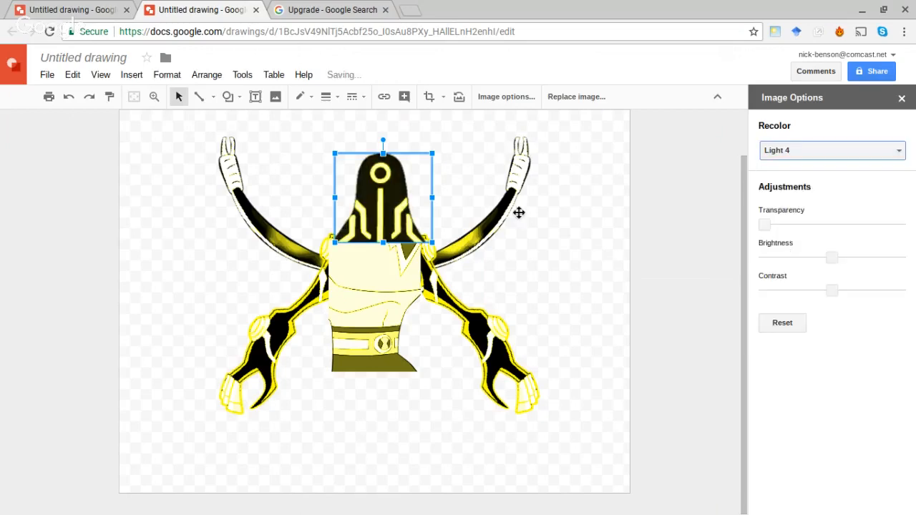
pyautogui.moveTo(404, 222); pyautogui.dragTo(394, 236)
# Step: Try placing the head behind all the other parts by sending it to the back
pyautogui.rightClick(389, 236)
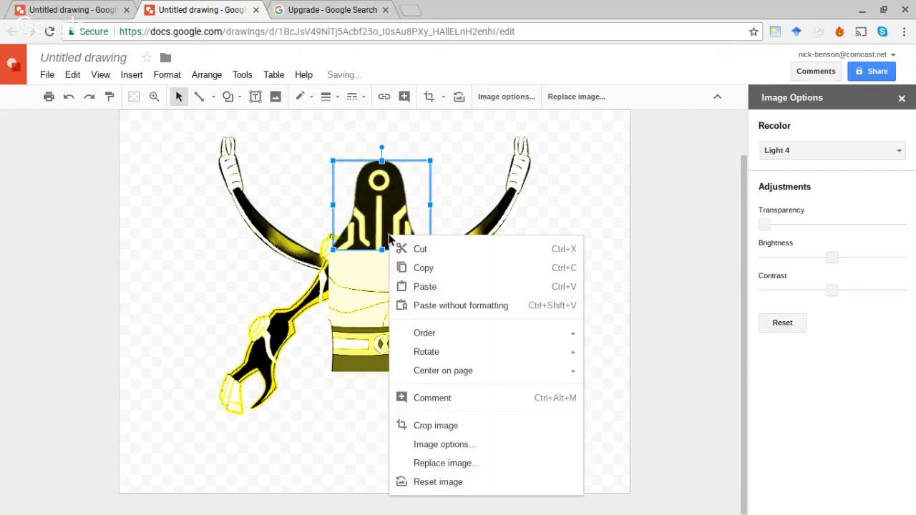
pyautogui.moveTo(500, 333)
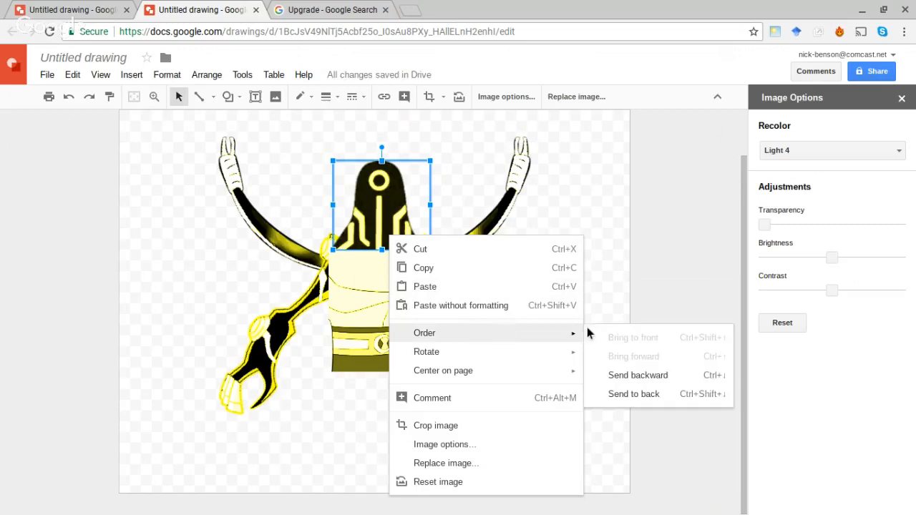
pyautogui.click(621, 392)
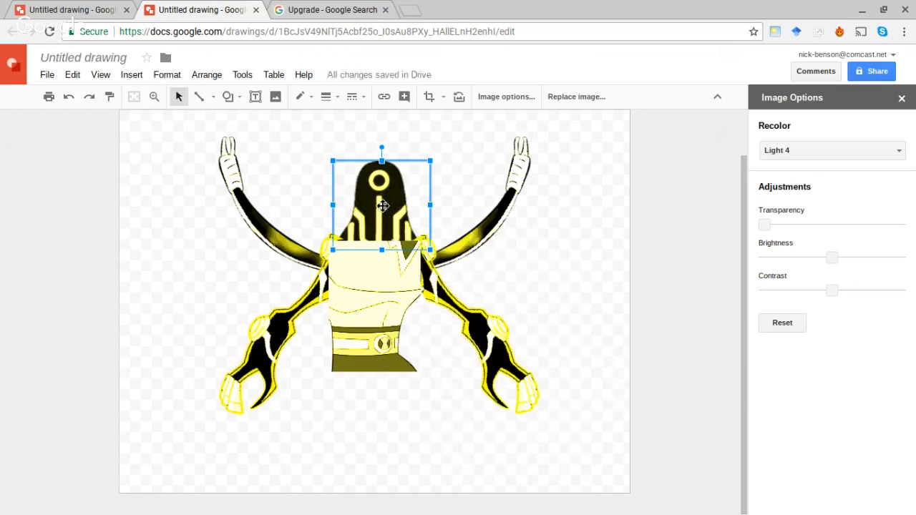
pyautogui.click(382, 209)
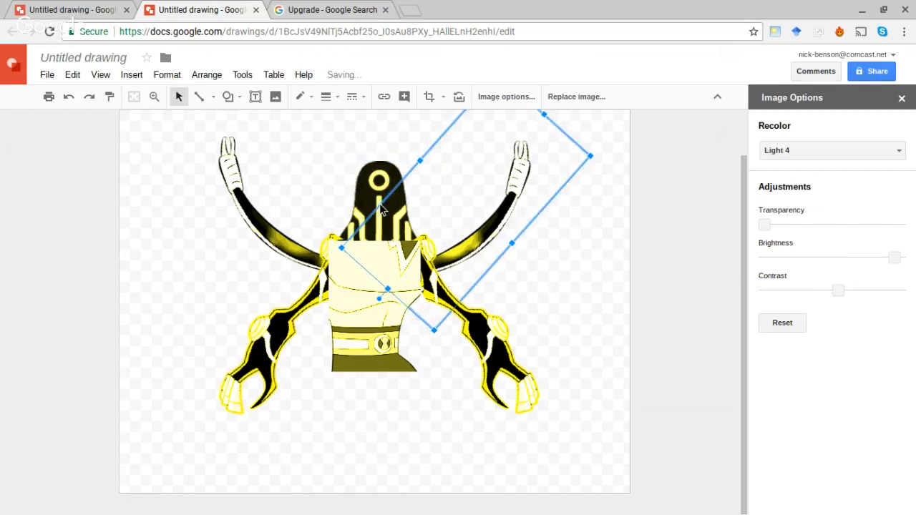
pyautogui.scroll(2, 382, 209)
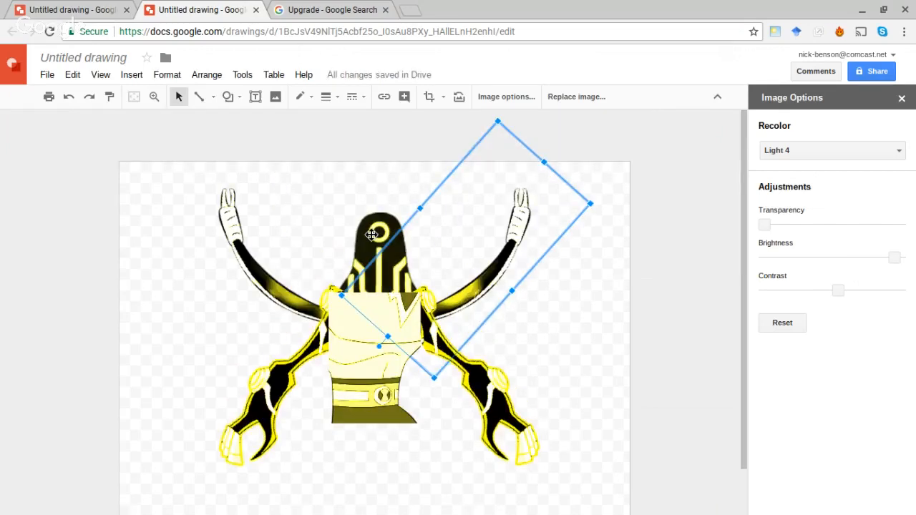
pyautogui.click(371, 235)
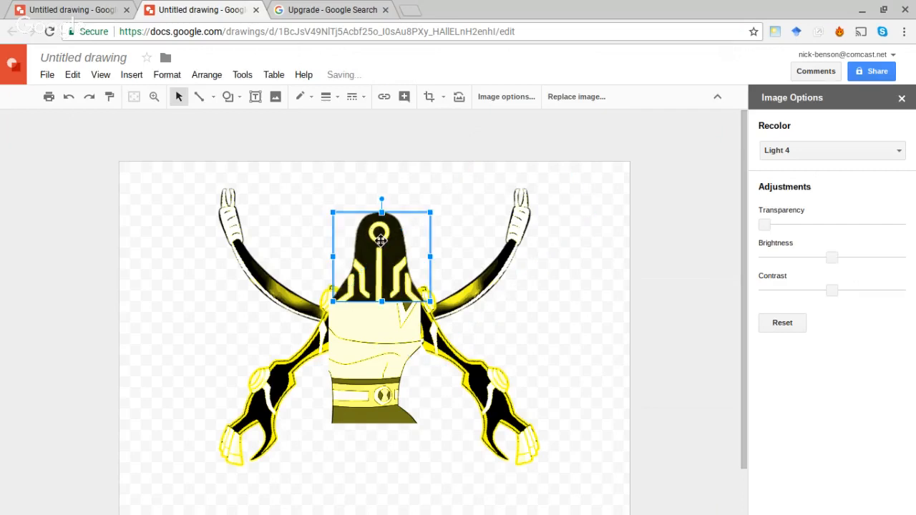
# Step: Send the head to the back of the stack and lower it so its base is hidden behind the torso
pyautogui.rightClick(381, 244)
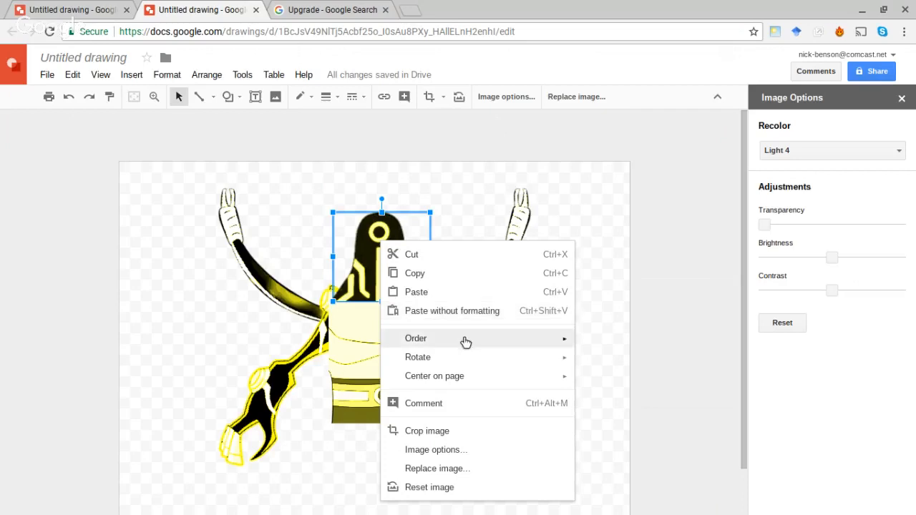
pyautogui.moveTo(465, 341)
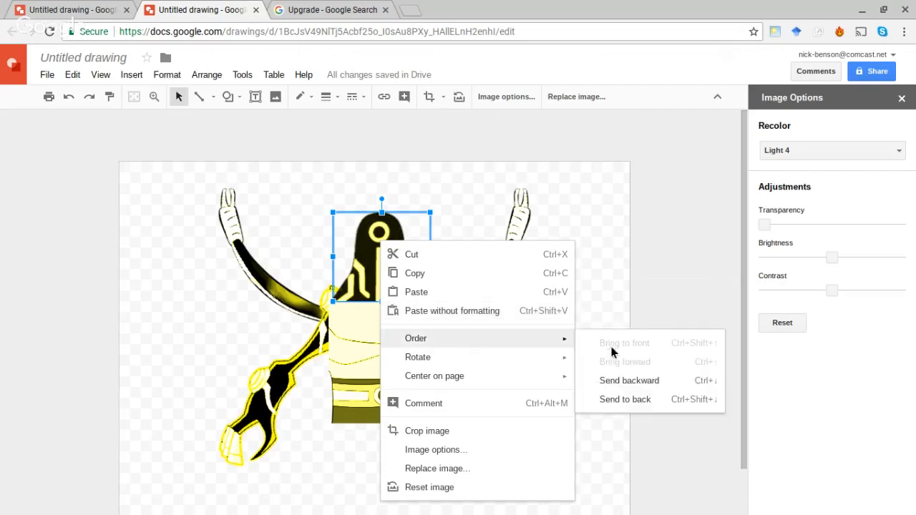
pyautogui.click(606, 400)
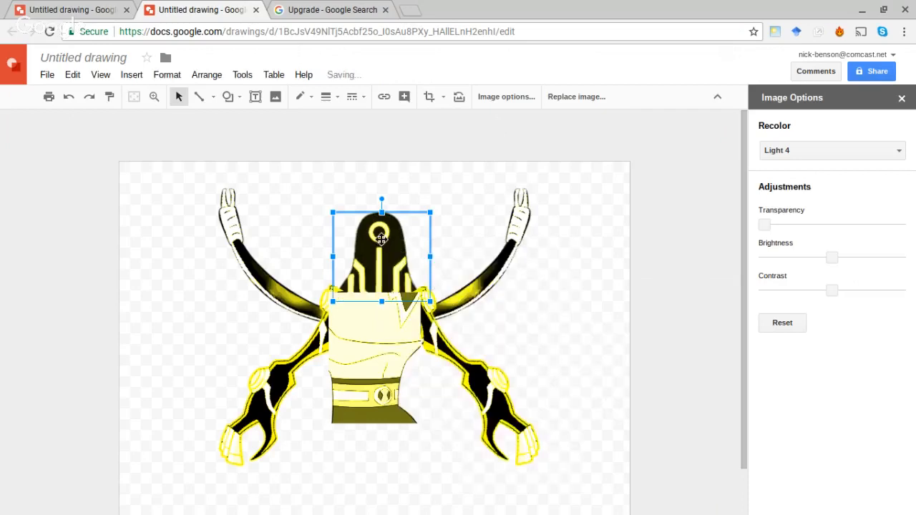
pyautogui.moveTo(380, 234); pyautogui.dragTo(377, 258)
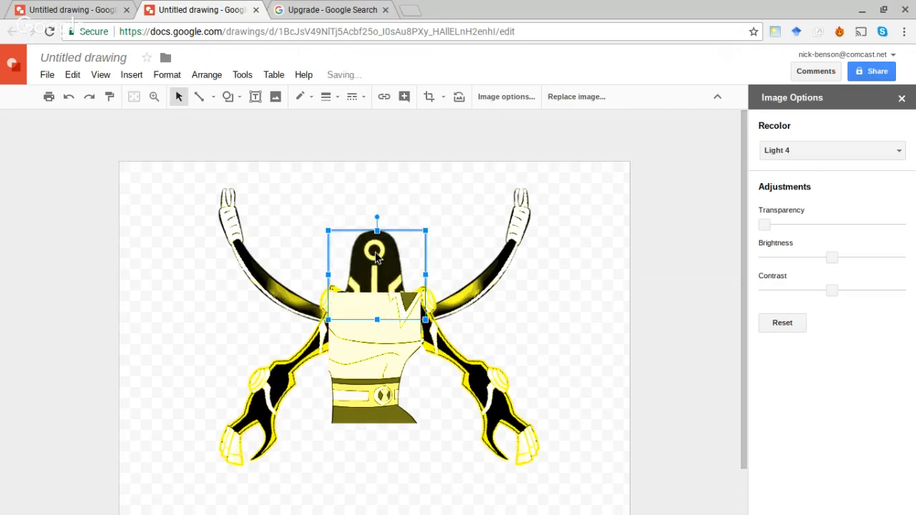
# Step: Reselect the head from beneath the overlapping upper limbs and nudge it slightly to the right above the torso
pyautogui.click(377, 256)
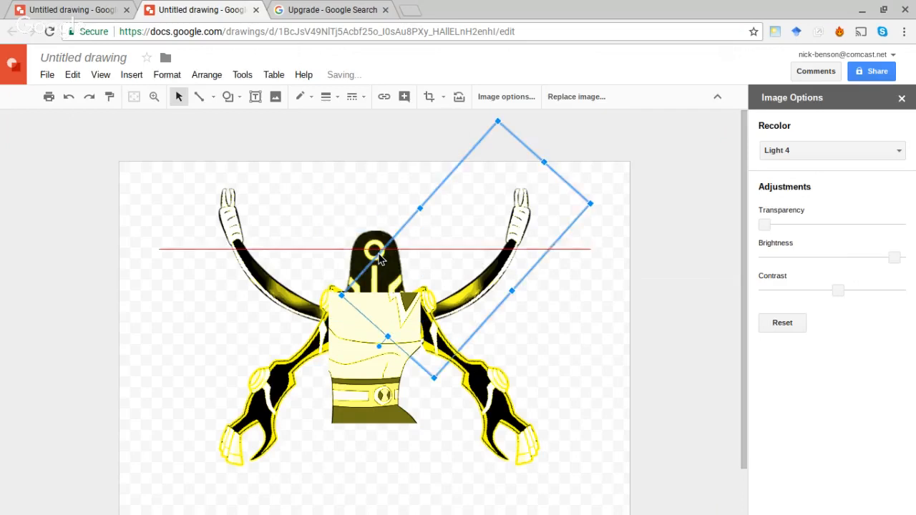
pyautogui.click(364, 246)
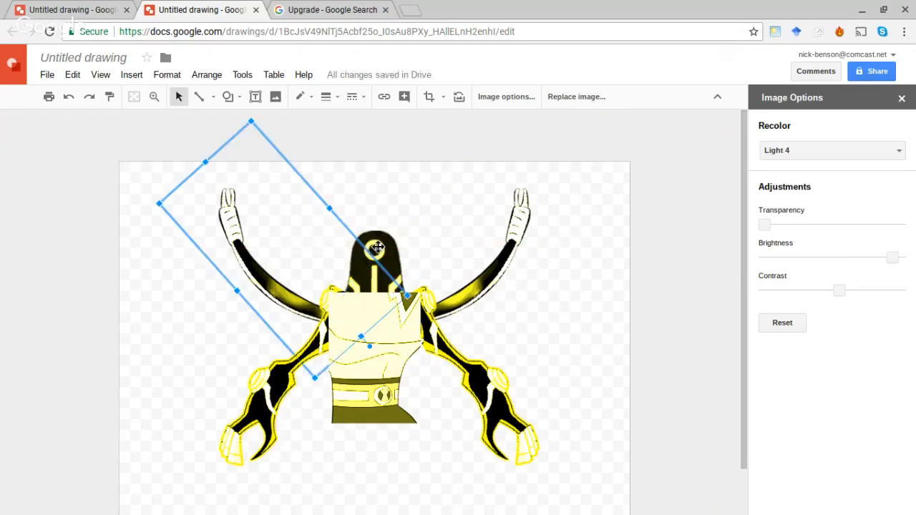
pyautogui.click(377, 251)
pyautogui.click(380, 250)
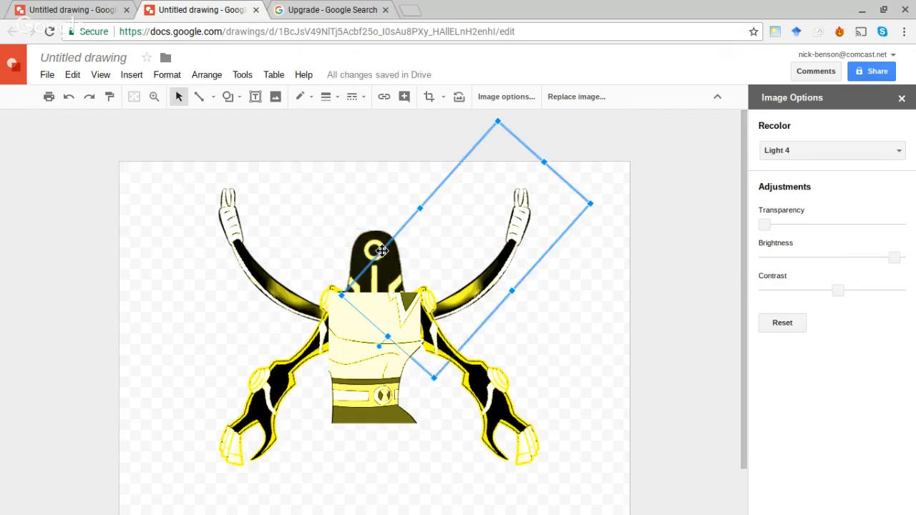
pyautogui.click(374, 250)
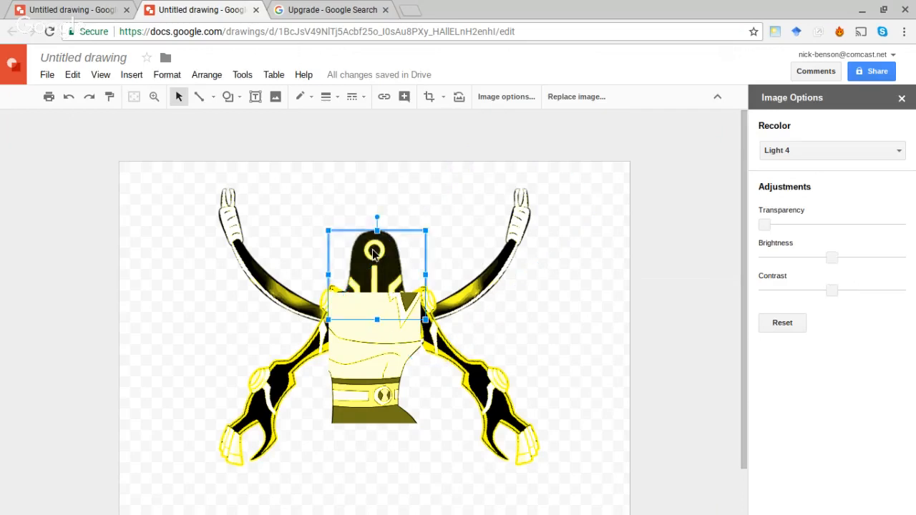
pyautogui.moveTo(377, 255); pyautogui.dragTo(381, 256)
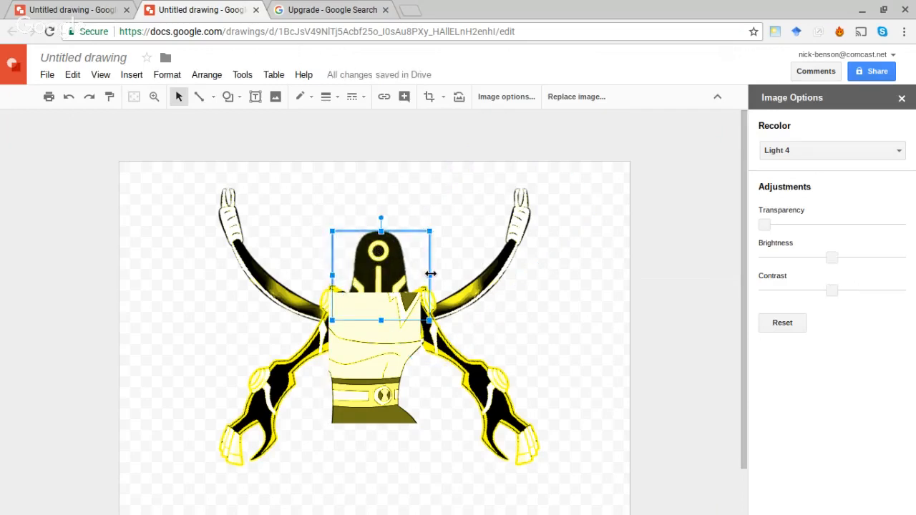
# Step: Widen the Upgrade head slightly on both its right and left sides above the torso
pyautogui.moveTo(429, 273); pyautogui.dragTo(438, 277)
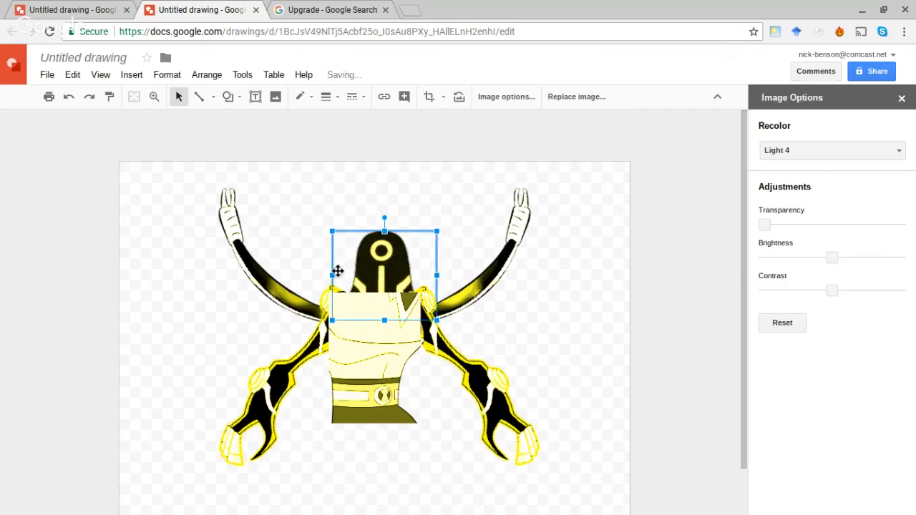
pyautogui.moveTo(328, 275); pyautogui.dragTo(321, 275)
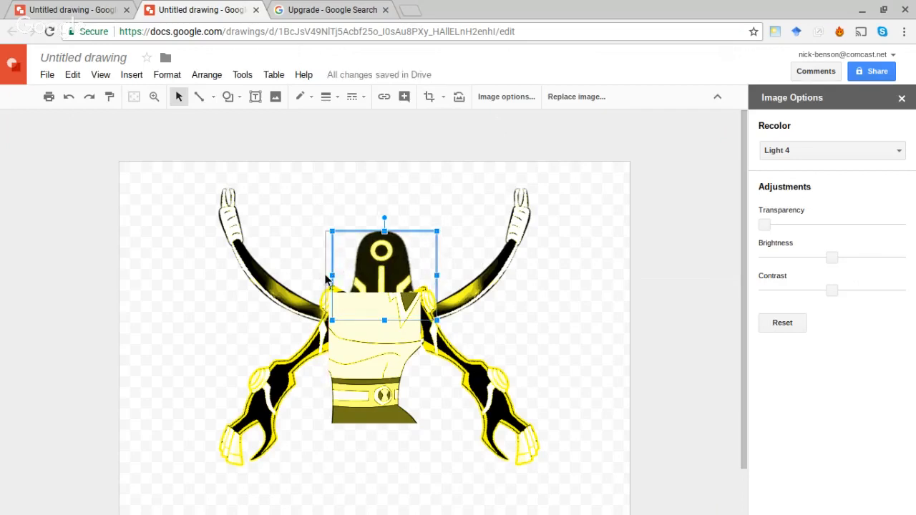
pyautogui.click(580, 374)
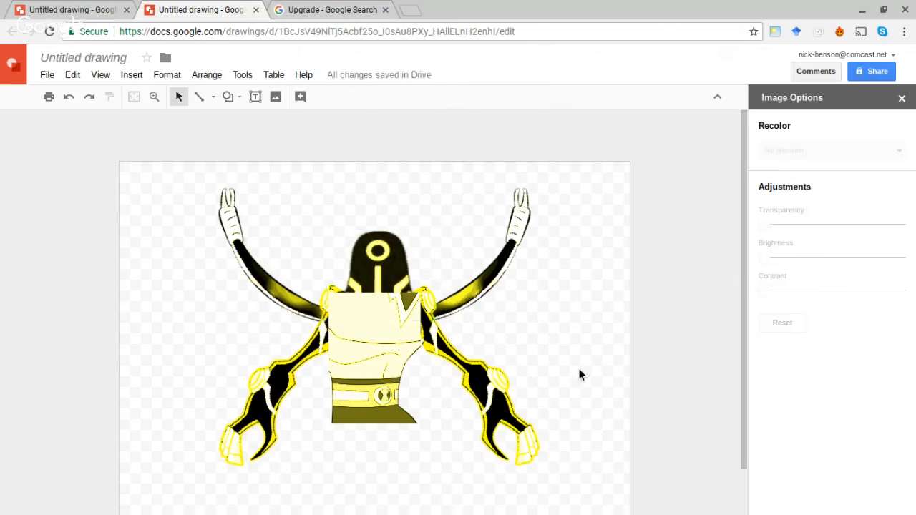
# Step: Scale the whole alien figure down to well under its current size and place it near the upper middle of the canvas
pyautogui.hotkey('ctrl', 'a')
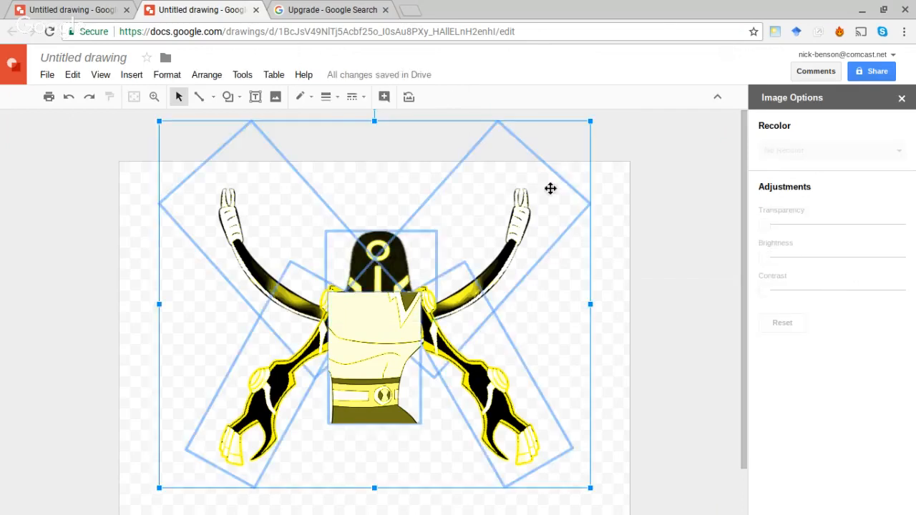
pyautogui.moveTo(590, 122); pyautogui.dragTo(424, 237)
pyautogui.moveTo(328, 345); pyautogui.dragTo(413, 278)
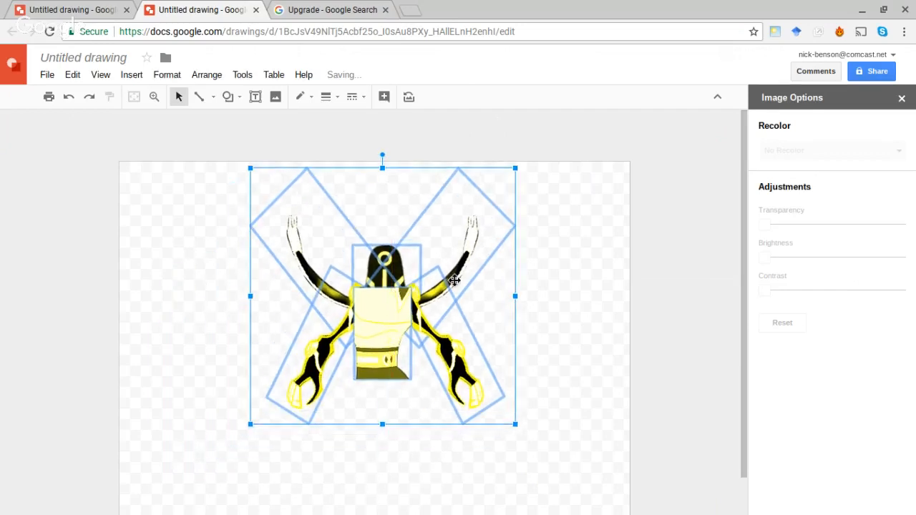
pyautogui.click(573, 290)
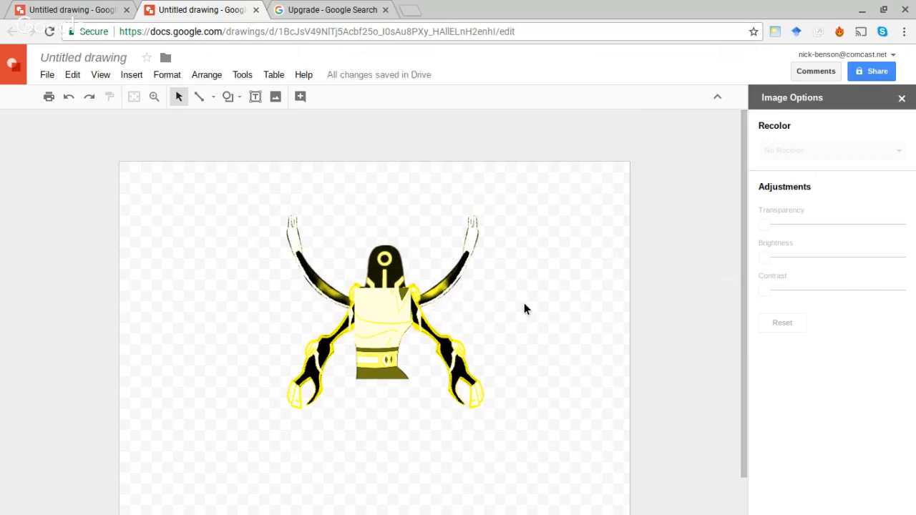
pyautogui.click(436, 311)
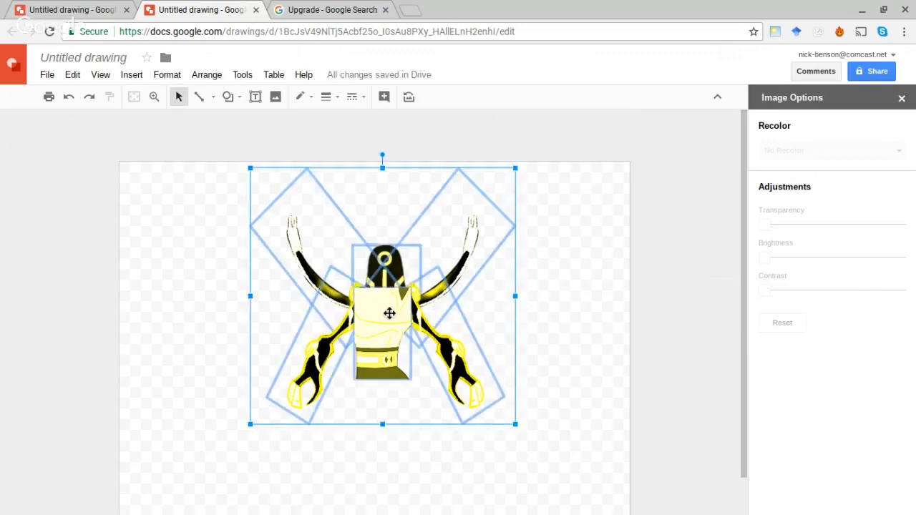
pyautogui.moveTo(388, 310); pyautogui.dragTo(394, 304)
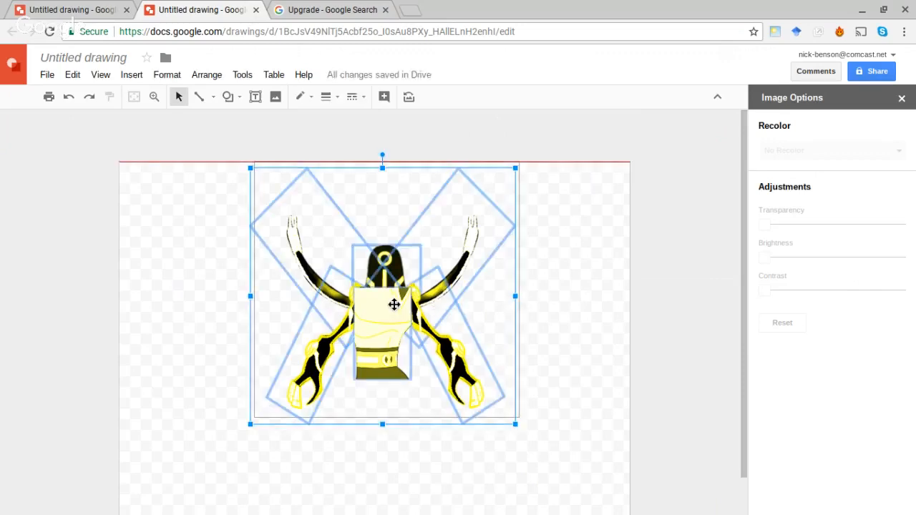
pyautogui.click(574, 311)
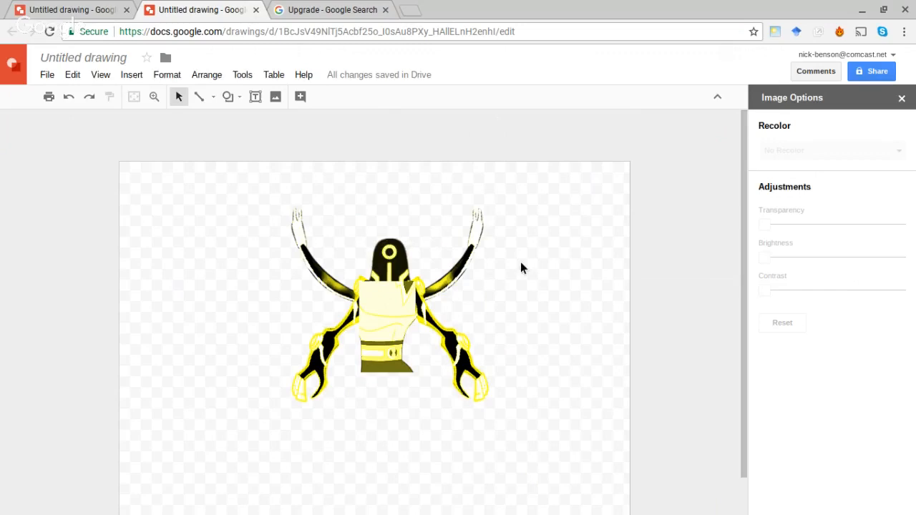
# Step: Pick out the head from beneath the upper limbs and nudge the right upper limb slightly to the right
pyautogui.click(395, 263)
pyautogui.click(380, 249)
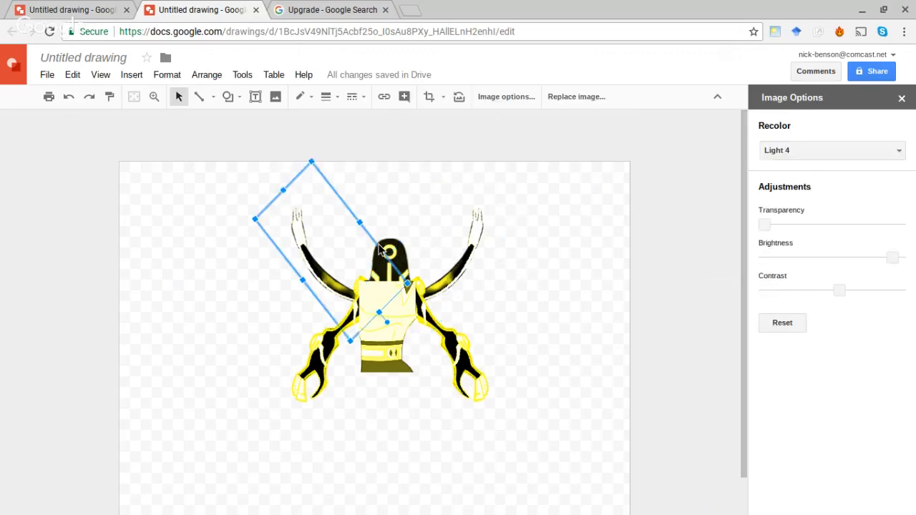
pyautogui.click(390, 247)
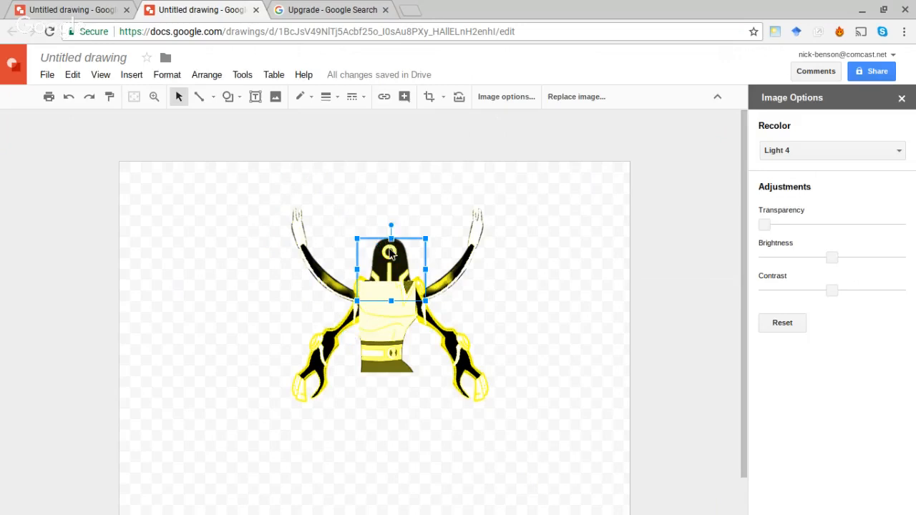
pyautogui.moveTo(390, 256); pyautogui.dragTo(398, 260)
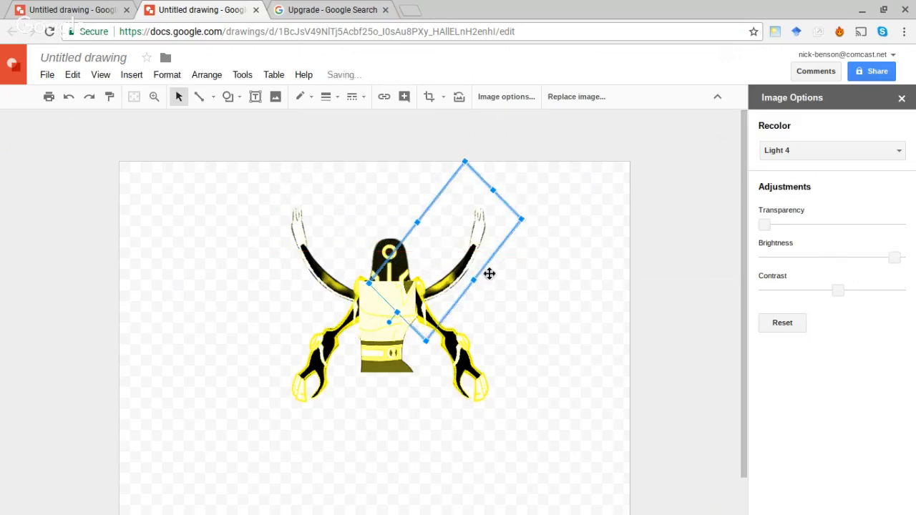
pyautogui.click(529, 300)
# Step: Reselect the head from beneath the left upper limb and try to fine-tune its position over the torso
pyautogui.click(381, 255)
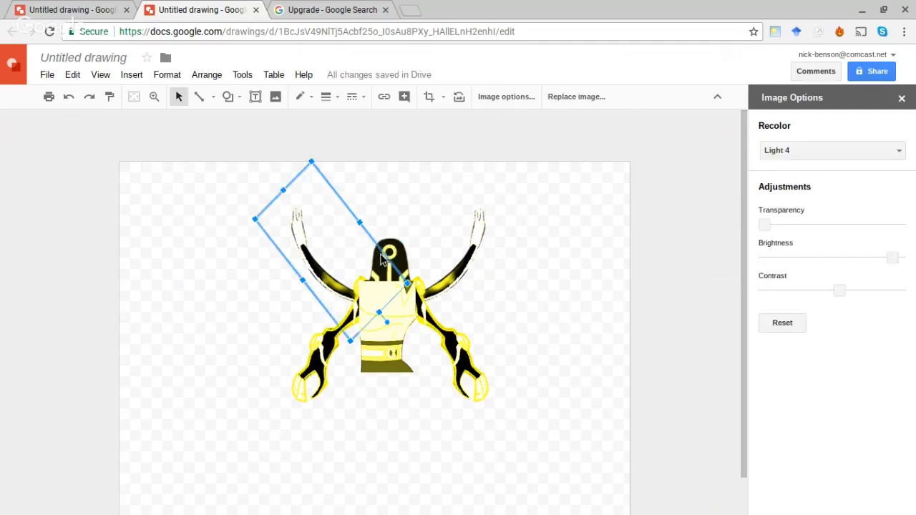
pyautogui.click(387, 252)
pyautogui.click(384, 249)
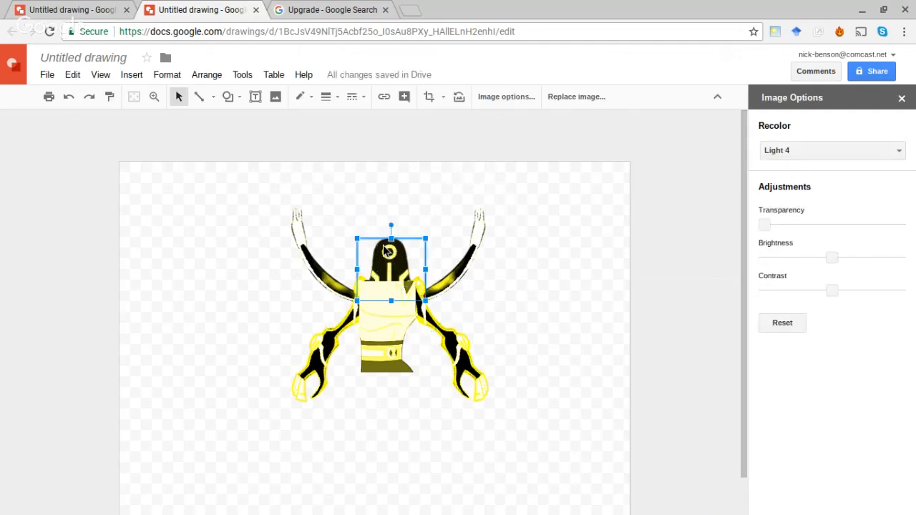
pyautogui.moveTo(385, 253); pyautogui.dragTo(392, 257)
pyautogui.press('Left')
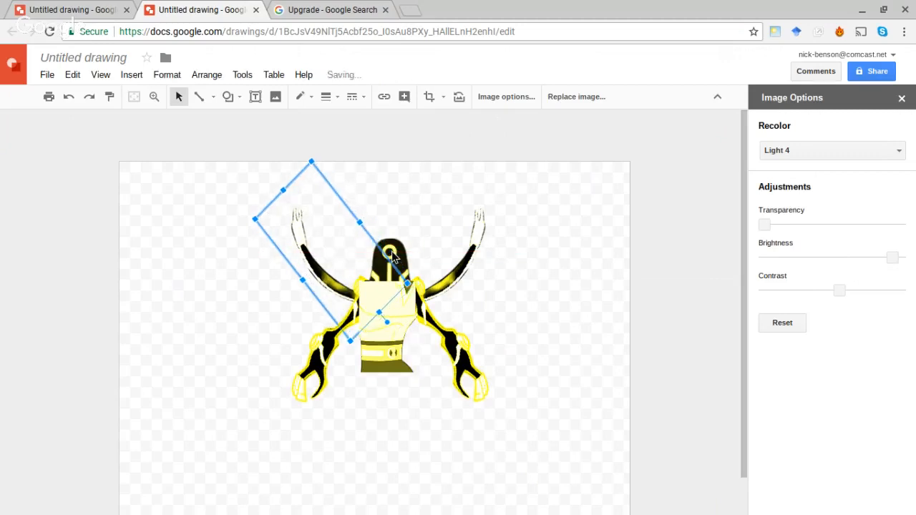
pyautogui.click(518, 283)
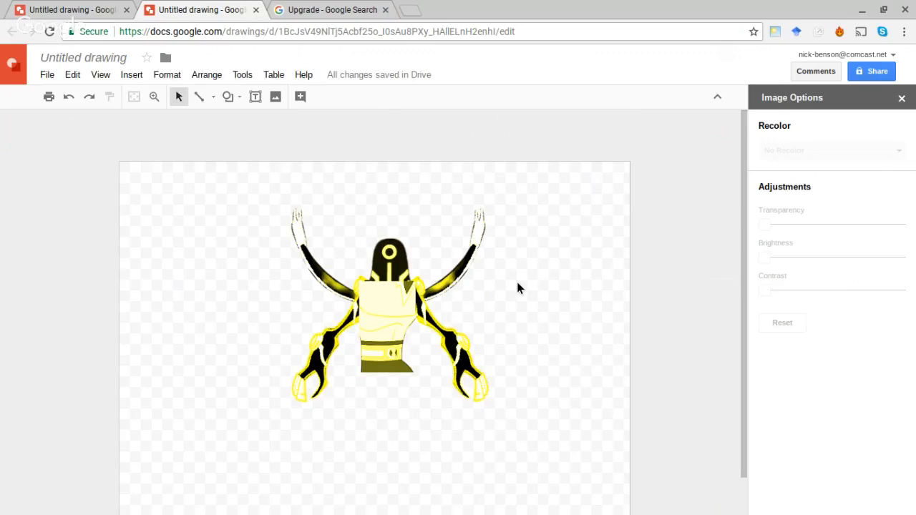
# Step: Move the whole figure to the right and slightly up on the canvas, and delete its torso
pyautogui.hotkey('ctrl', 'a')
pyautogui.moveTo(387, 302); pyautogui.dragTo(430, 297)
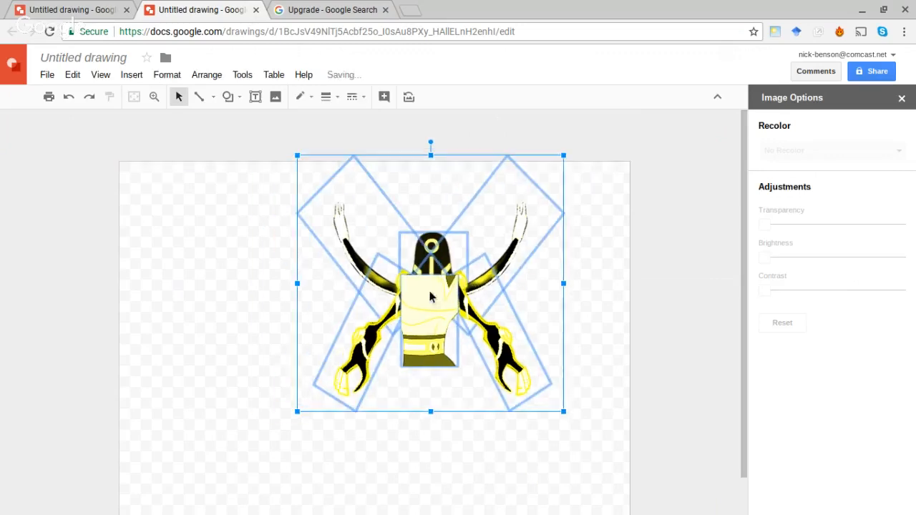
pyautogui.click(232, 345)
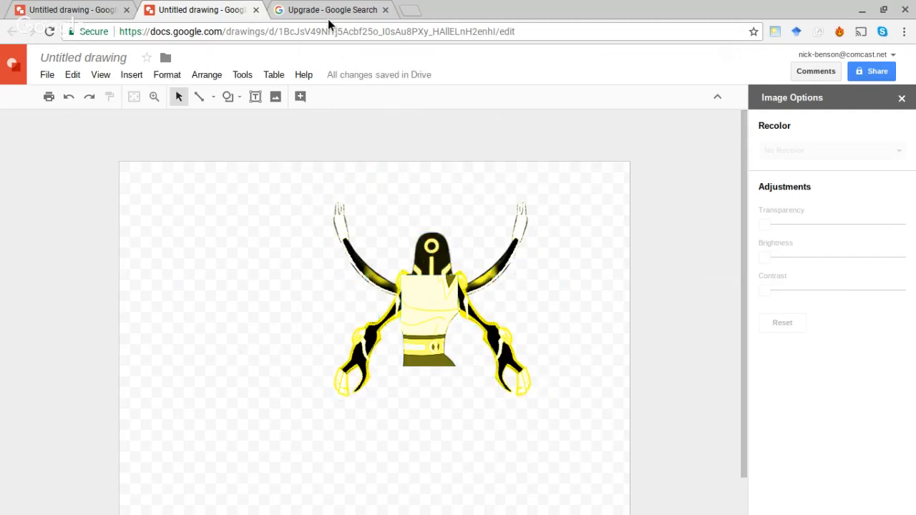
pyautogui.click(433, 301)
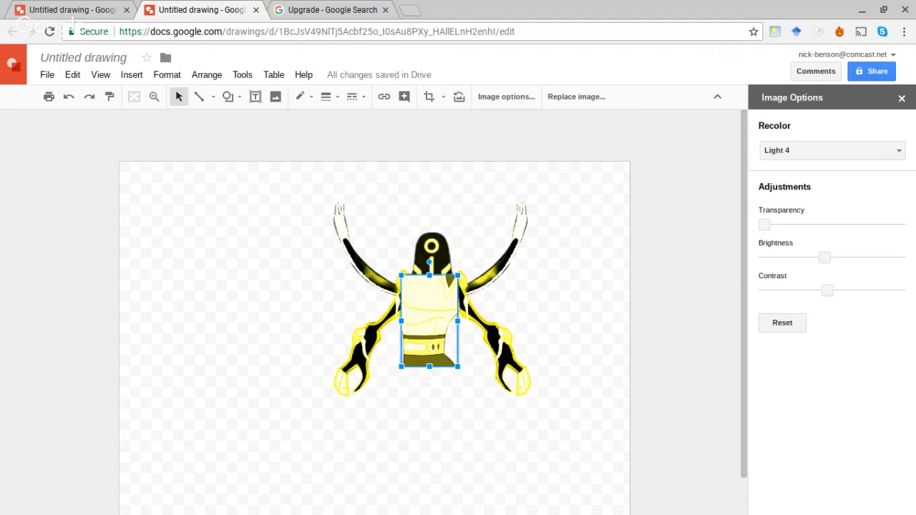
pyautogui.press('Delete')
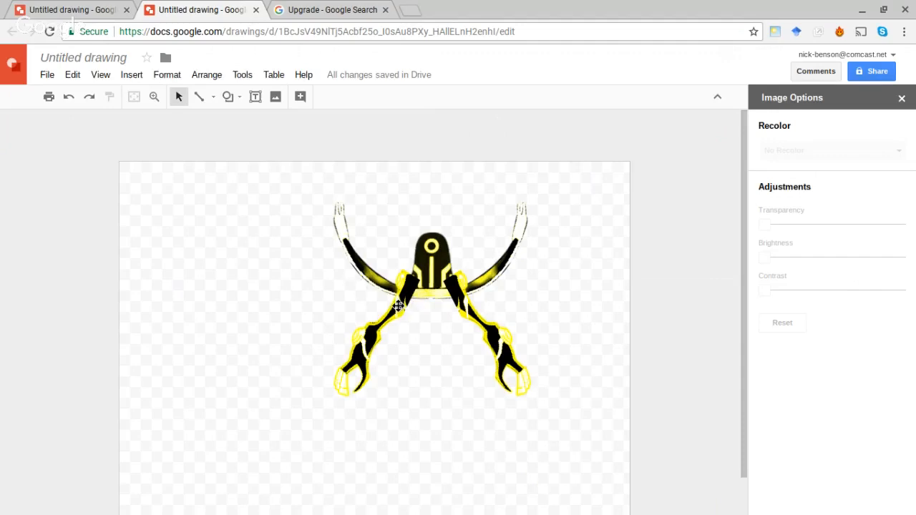
# Step: Rotate the left clawed limb so its claw points up and outward, and place its base beside the head's lower left
pyautogui.click(398, 306)
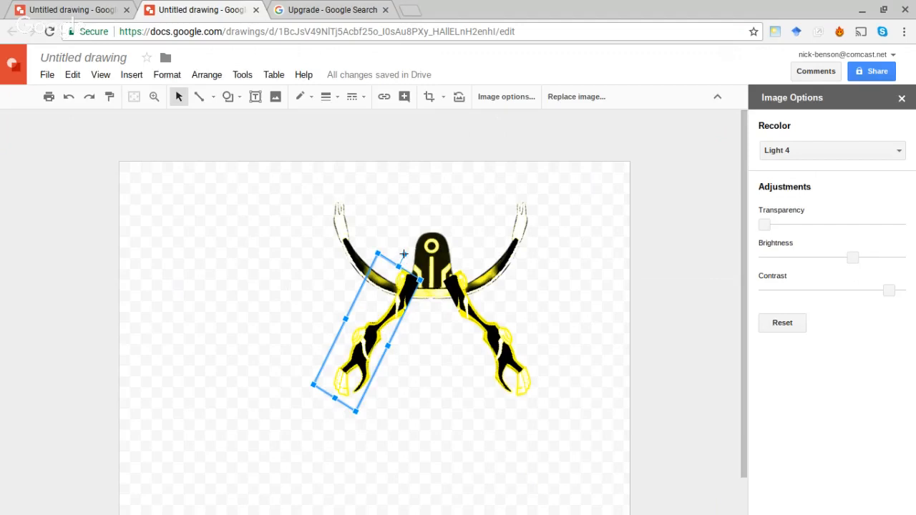
pyautogui.moveTo(404, 254); pyautogui.dragTo(423, 270)
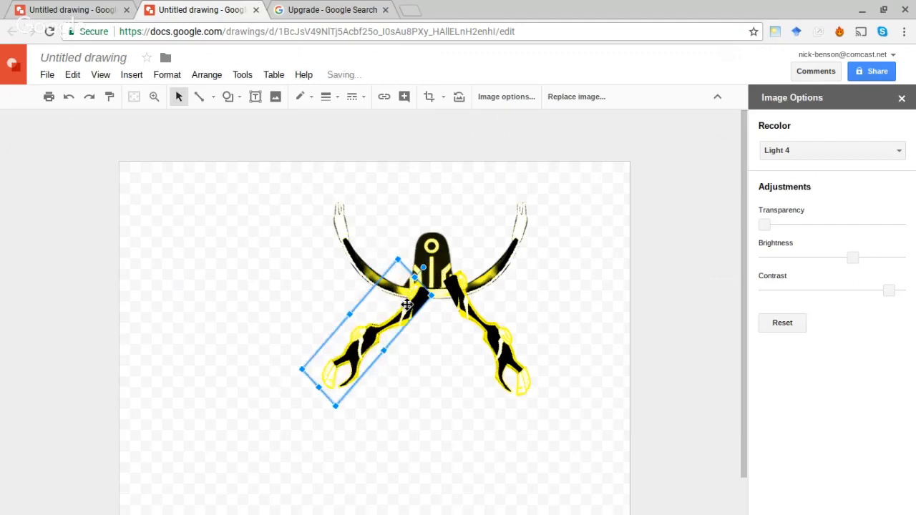
pyautogui.moveTo(413, 308); pyautogui.dragTo(345, 237)
pyautogui.moveTo(344, 195); pyautogui.dragTo(386, 286)
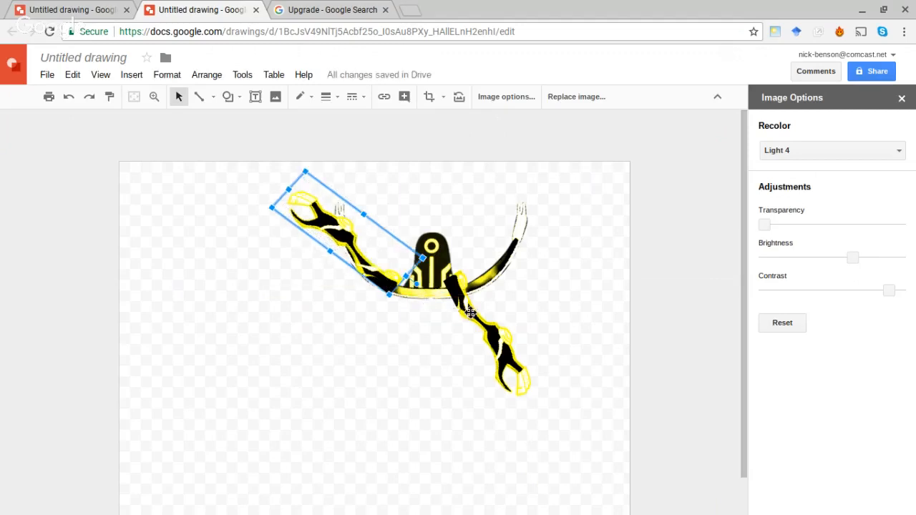
# Step: Rotate the right clawed limb to mirror the left one and place its base beside the head's lower right
pyautogui.click(485, 324)
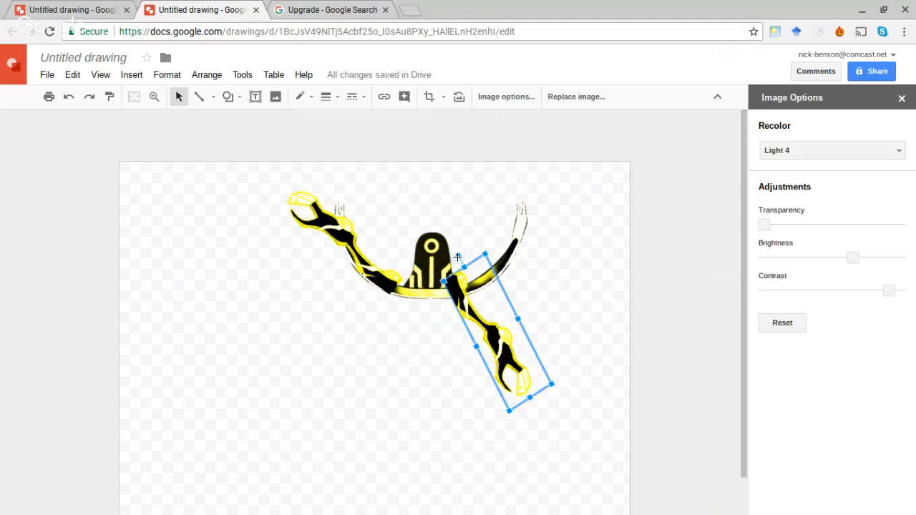
pyautogui.moveTo(458, 255); pyautogui.dragTo(432, 386)
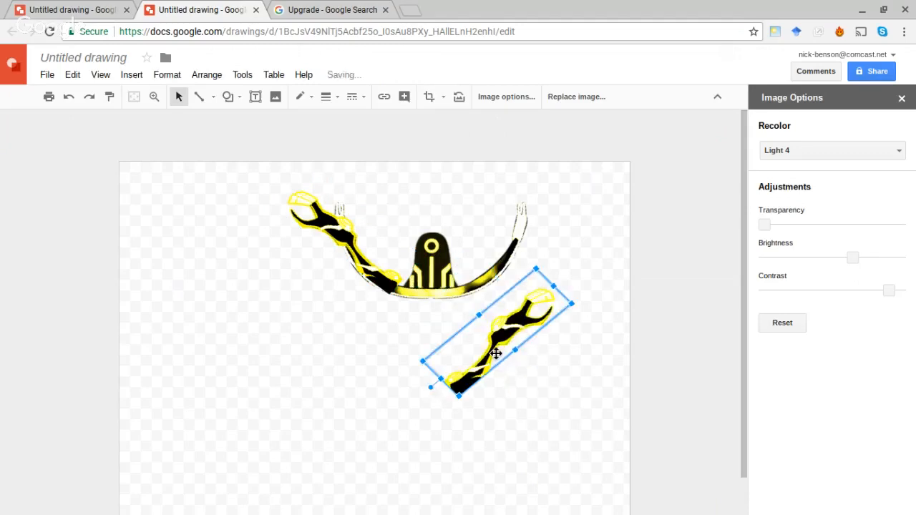
pyautogui.moveTo(495, 352); pyautogui.dragTo(482, 284)
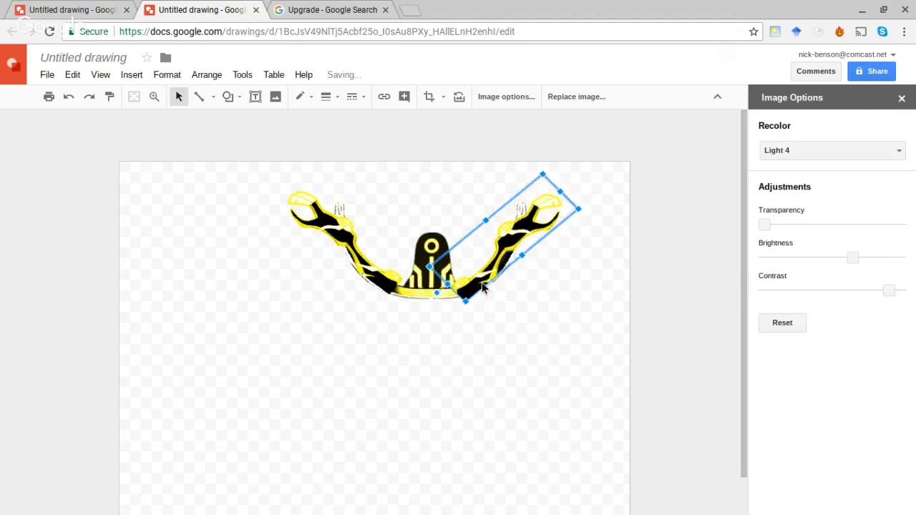
pyautogui.click(471, 354)
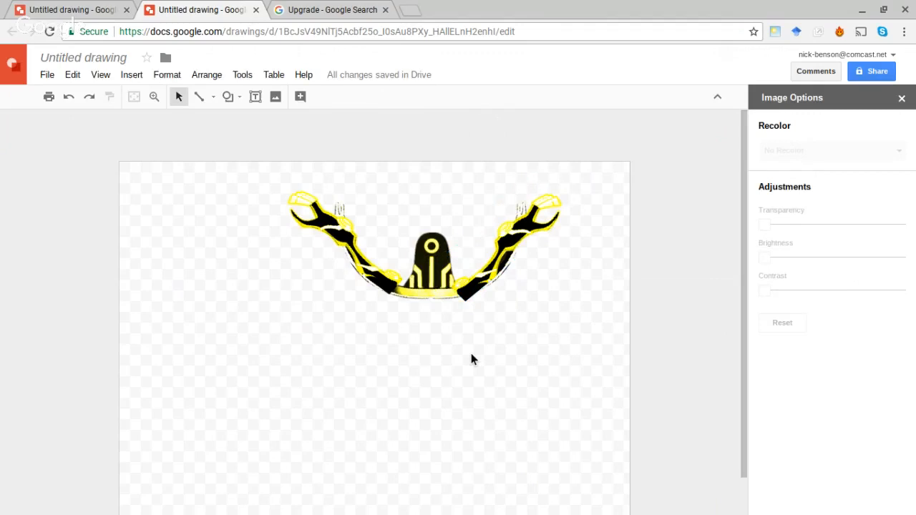
# Step: Rotate the left curved limb downward so it extends from beneath the head as a lower left limb
pyautogui.click(422, 297)
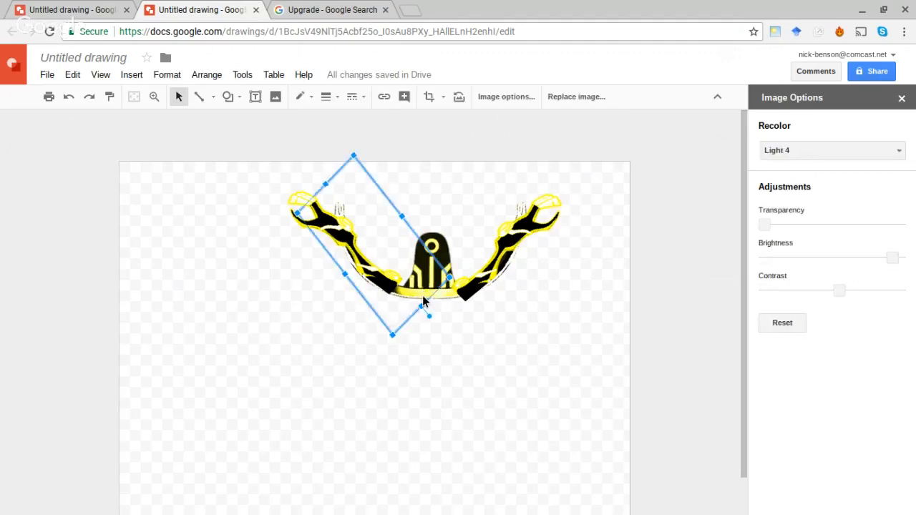
pyautogui.moveTo(429, 318); pyautogui.dragTo(436, 263)
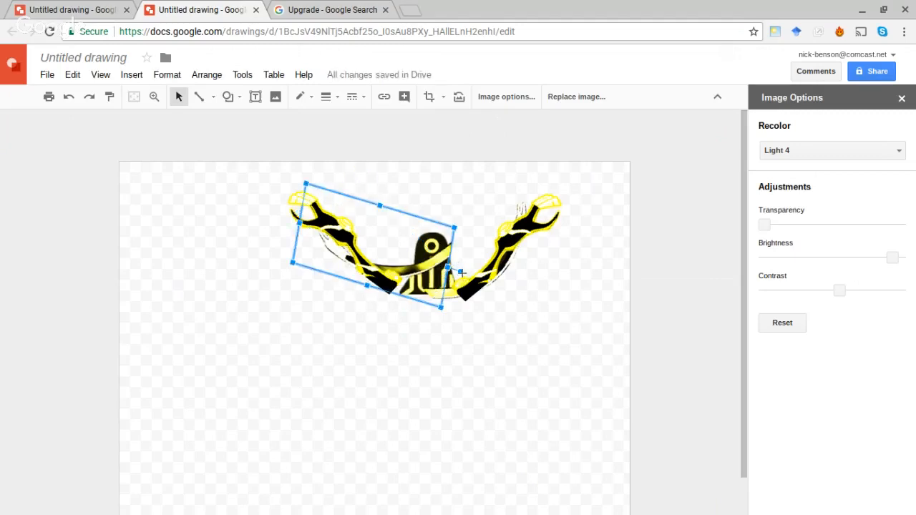
pyautogui.moveTo(462, 273); pyautogui.dragTo(402, 323)
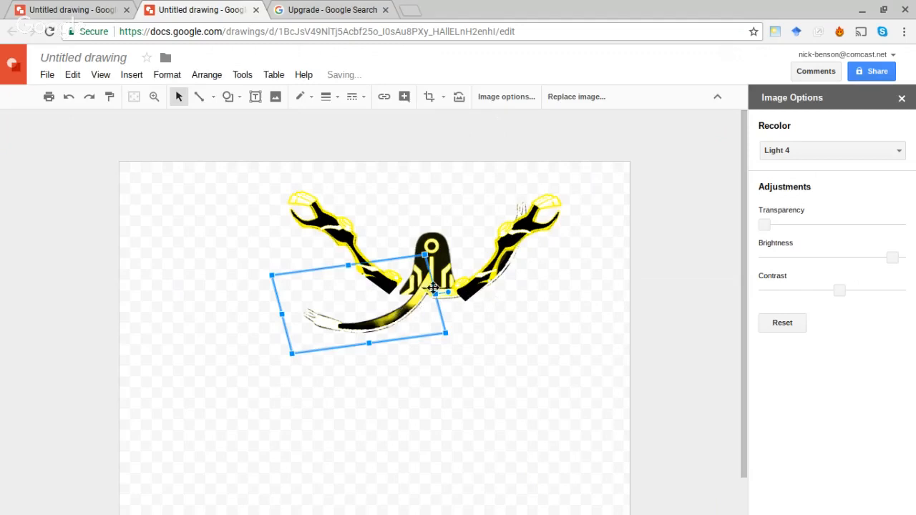
pyautogui.click(519, 285)
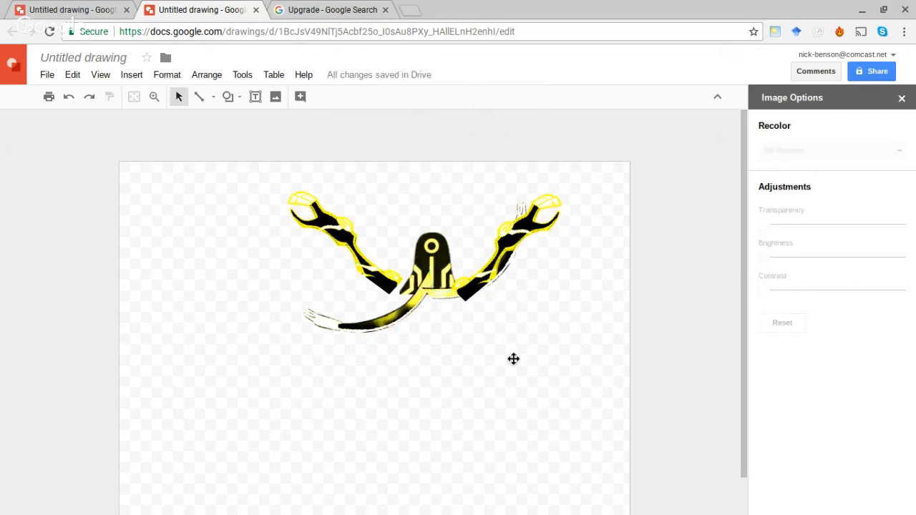
# Step: Move the right clawed limb down out of the way and rotate the right curved limb downward to mirror the left one
pyautogui.moveTo(495, 268); pyautogui.dragTo(509, 363)
pyautogui.click(470, 288)
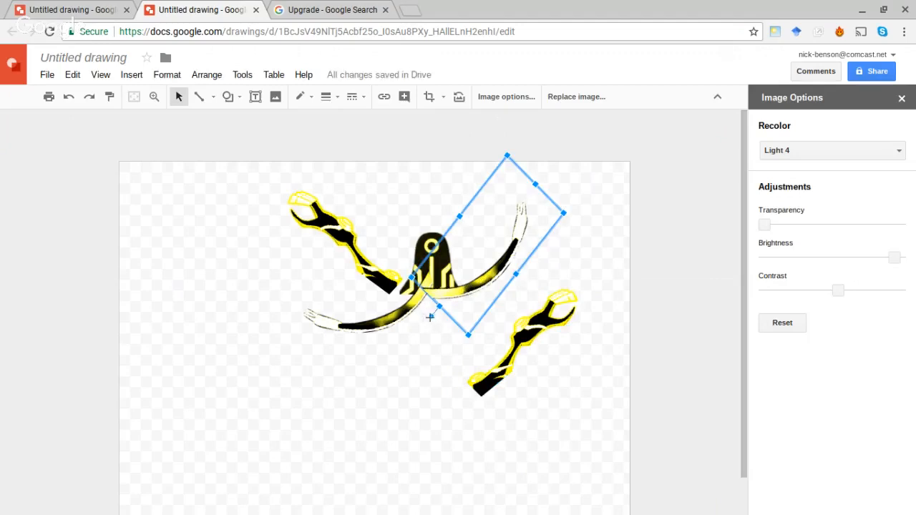
pyautogui.moveTo(429, 317); pyautogui.dragTo(466, 316)
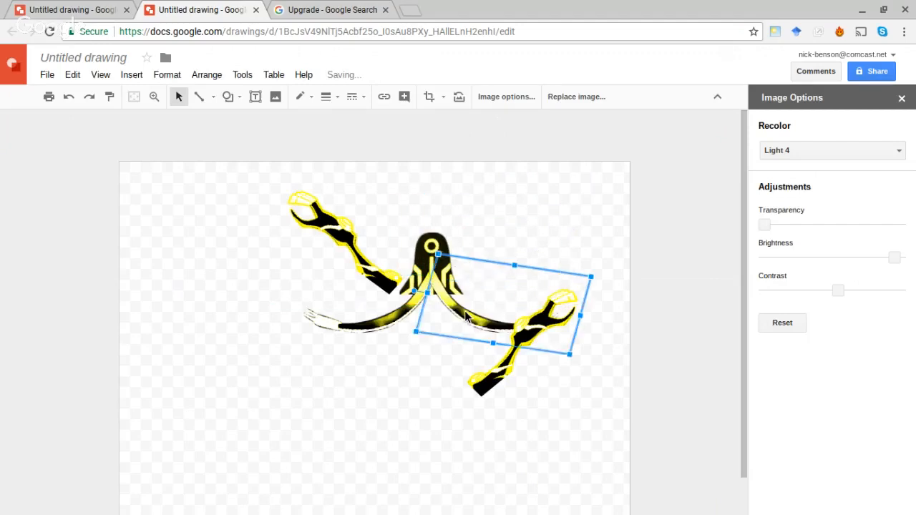
pyautogui.click(464, 312)
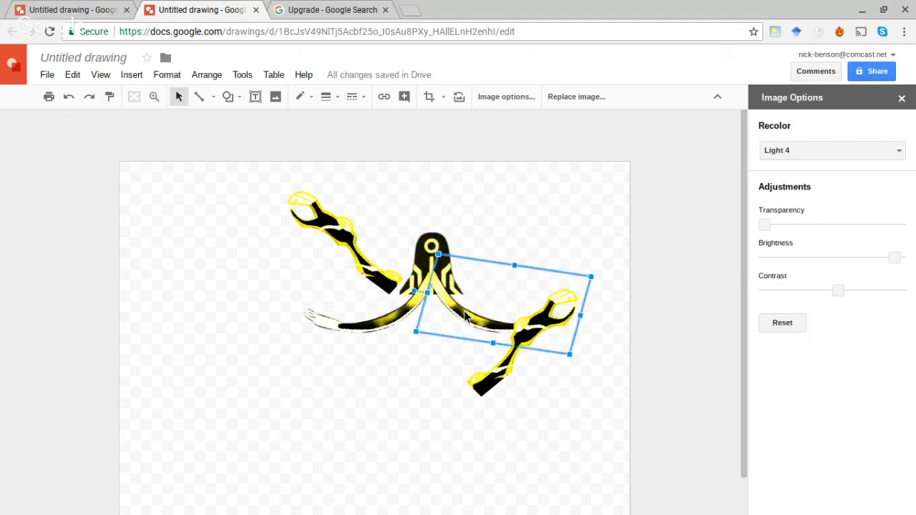
# Step: Align the right curved arm level with the left curved arm beneath the black head
pyautogui.click(463, 321)
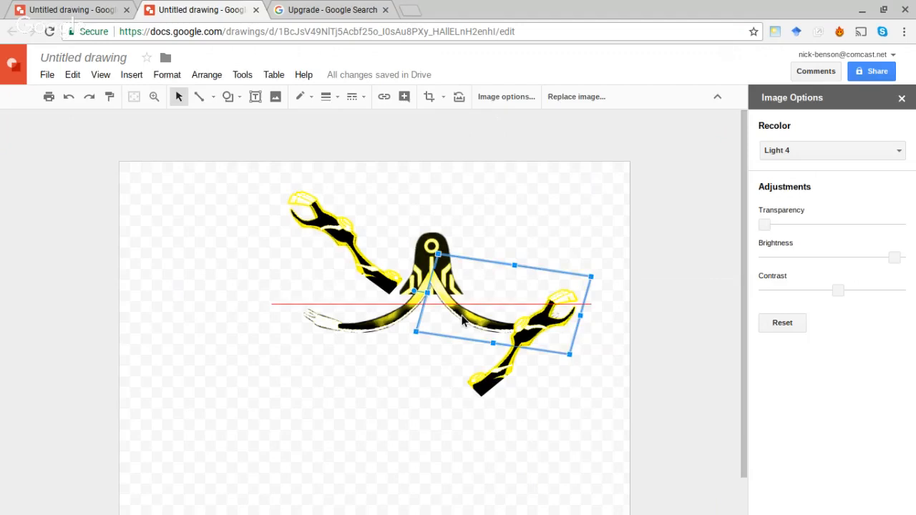
pyautogui.moveTo(462, 322); pyautogui.dragTo(465, 323)
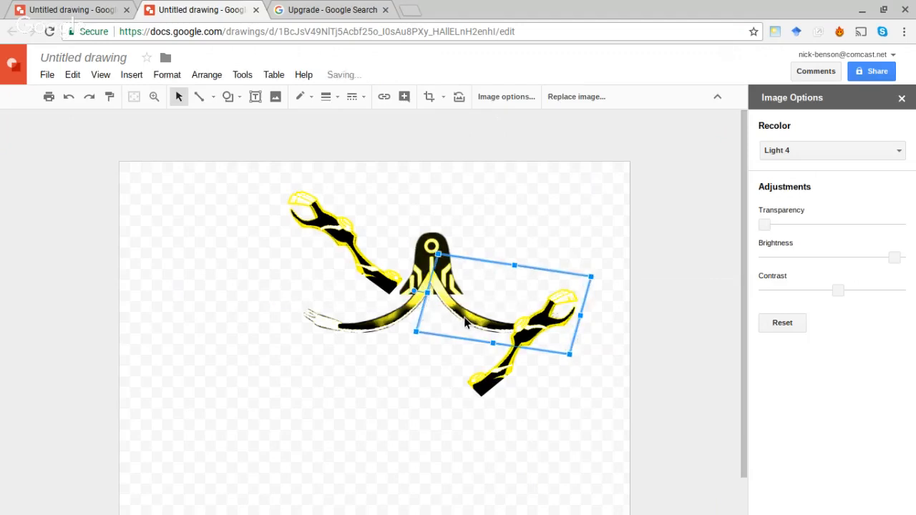
pyautogui.click(365, 370)
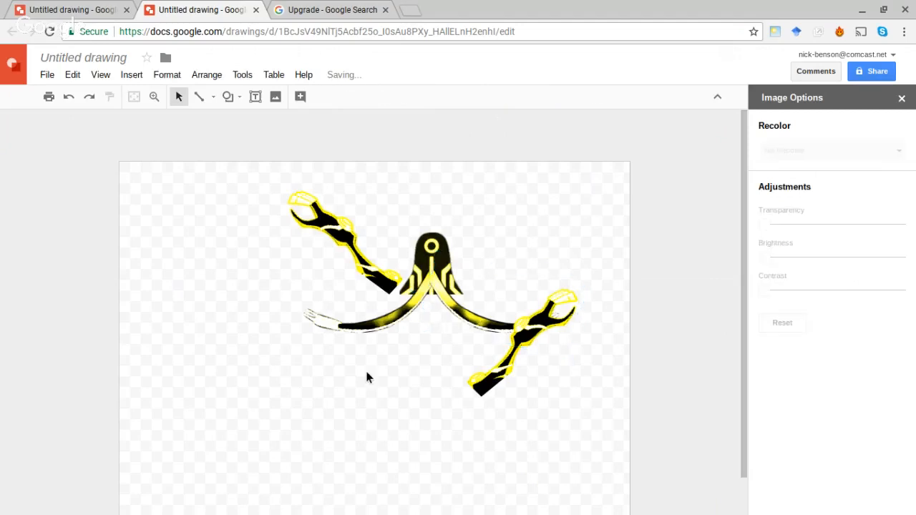
# Step: Rotate the right clawed arm so it slopes down and outward, and position it over the right curved arm against the head's base
pyautogui.click(492, 380)
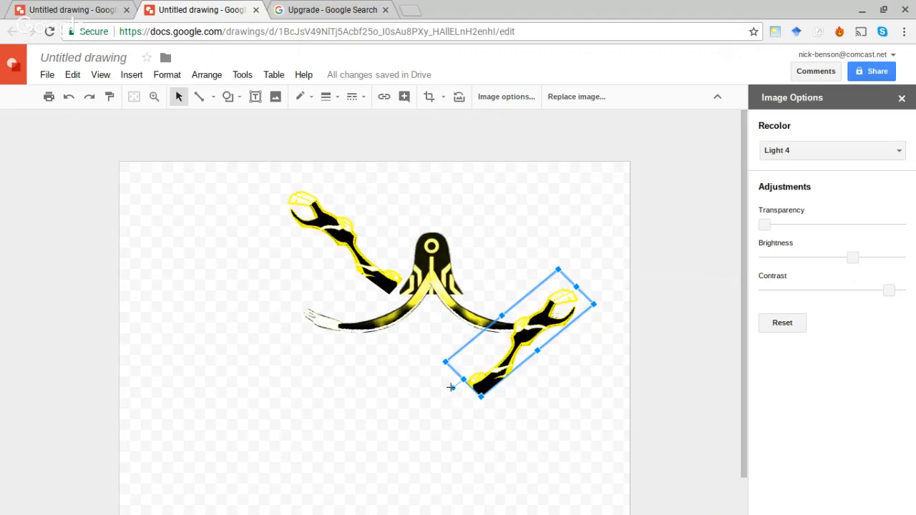
pyautogui.moveTo(451, 387); pyautogui.dragTo(433, 290)
pyautogui.moveTo(488, 336); pyautogui.dragTo(471, 308)
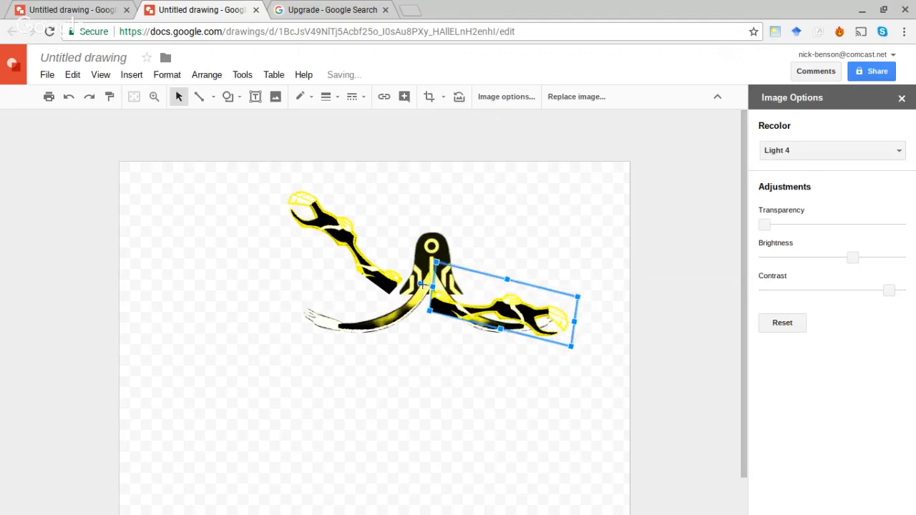
pyautogui.moveTo(422, 284); pyautogui.dragTo(424, 272)
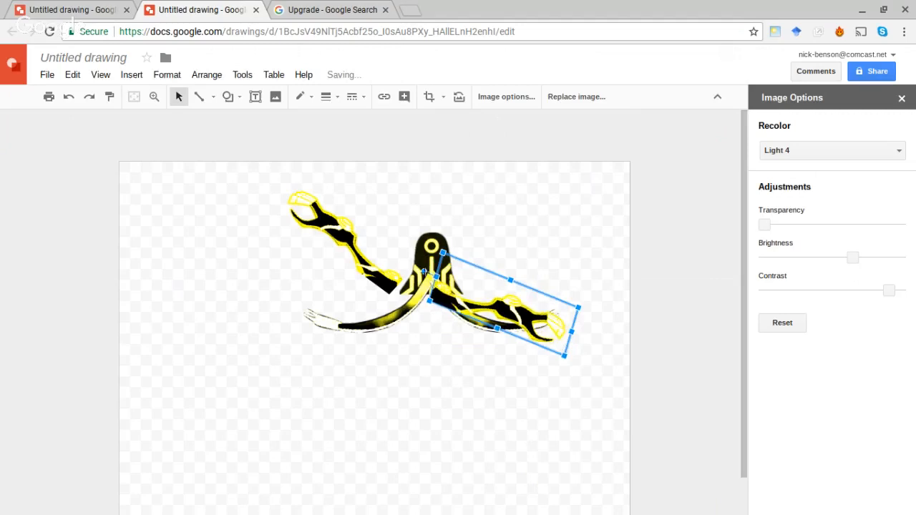
pyautogui.moveTo(424, 271); pyautogui.dragTo(433, 261)
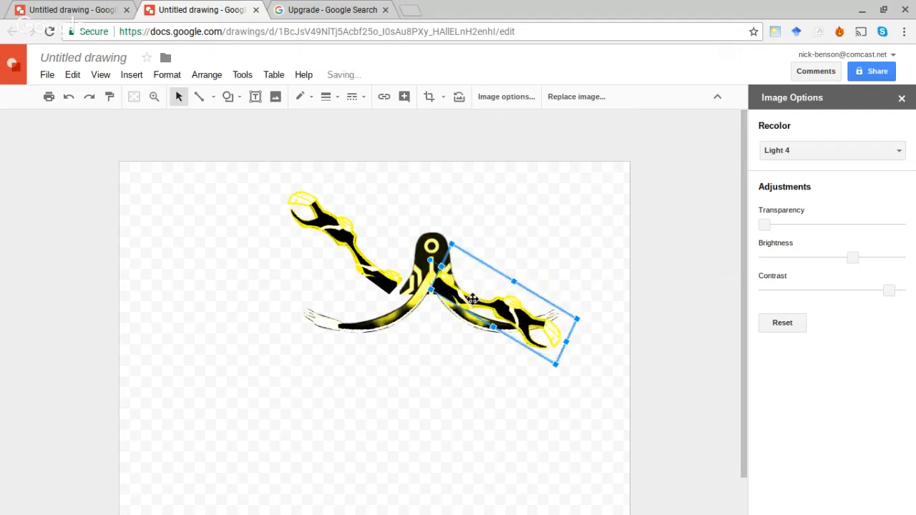
pyautogui.moveTo(472, 307); pyautogui.dragTo(474, 317)
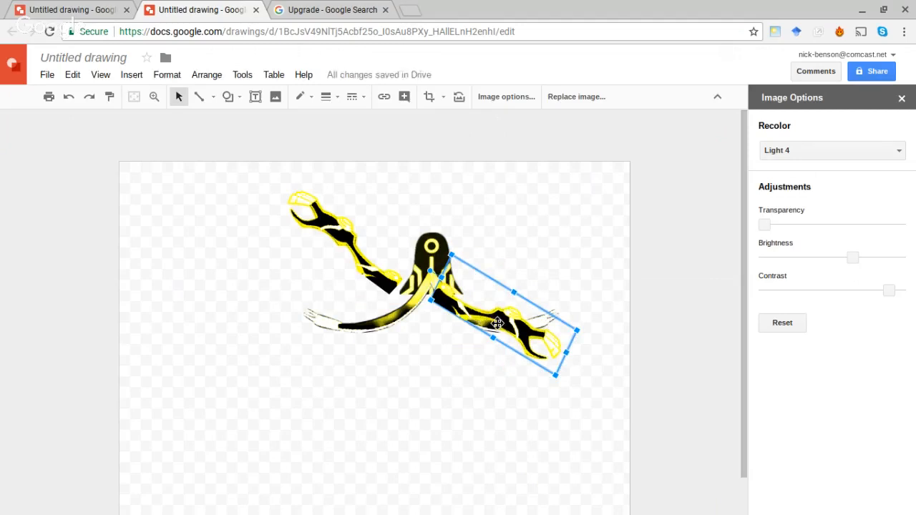
pyautogui.click(434, 378)
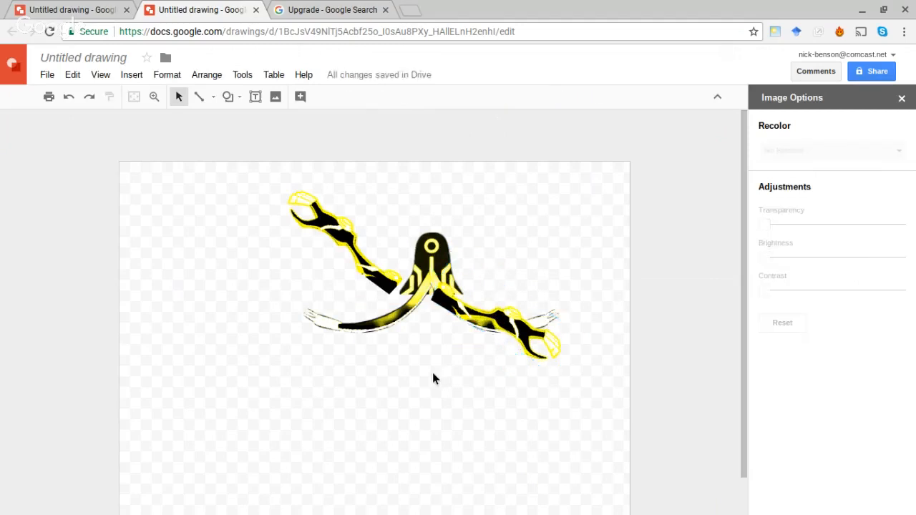
pyautogui.click(446, 307)
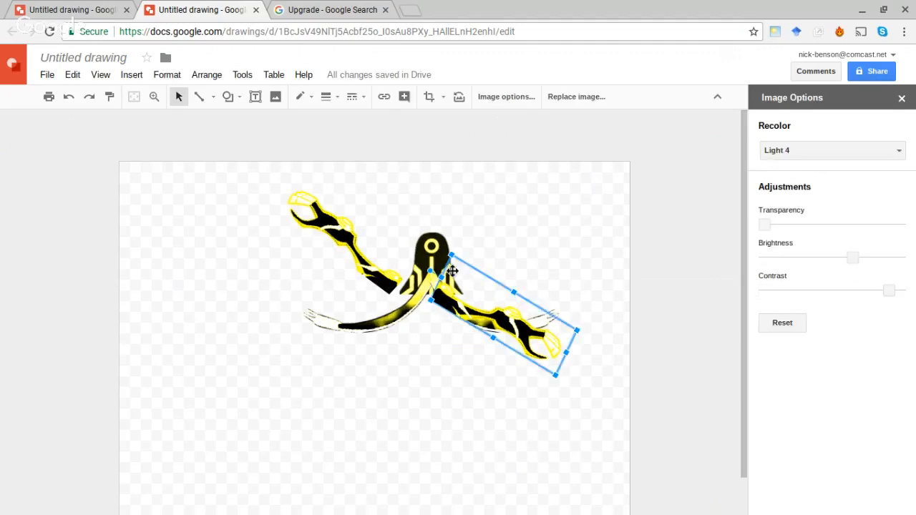
pyautogui.moveTo(430, 271); pyautogui.dragTo(434, 267)
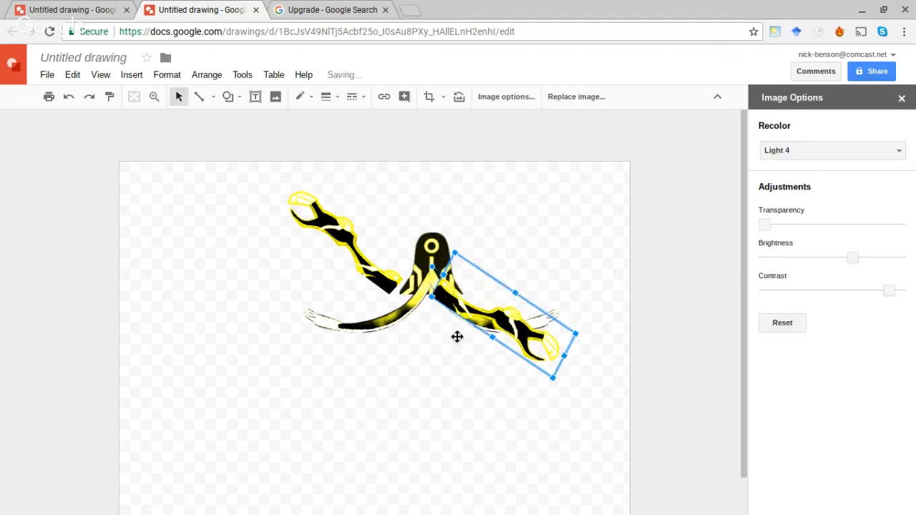
pyautogui.click(431, 372)
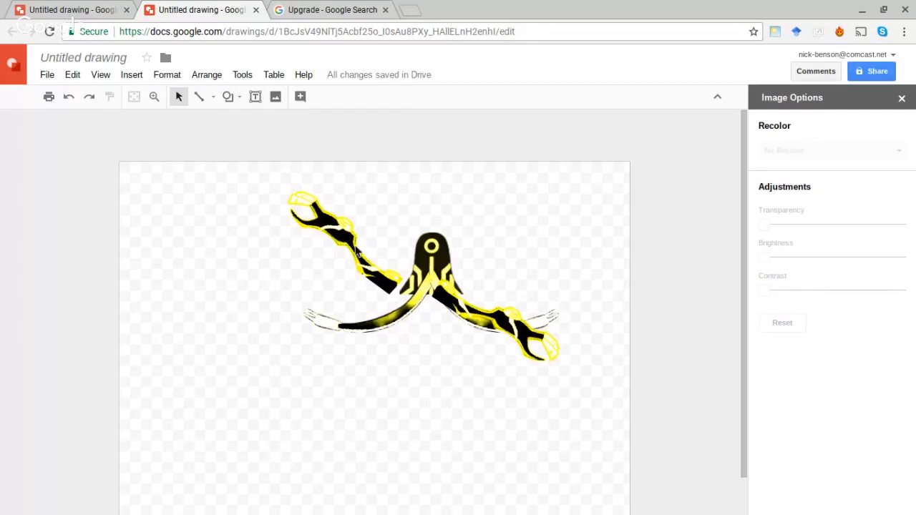
# Step: Rotate the left clawed arm so it slopes down and outward, and place it over the left curved arm, mirroring the right one
pyautogui.click(355, 250)
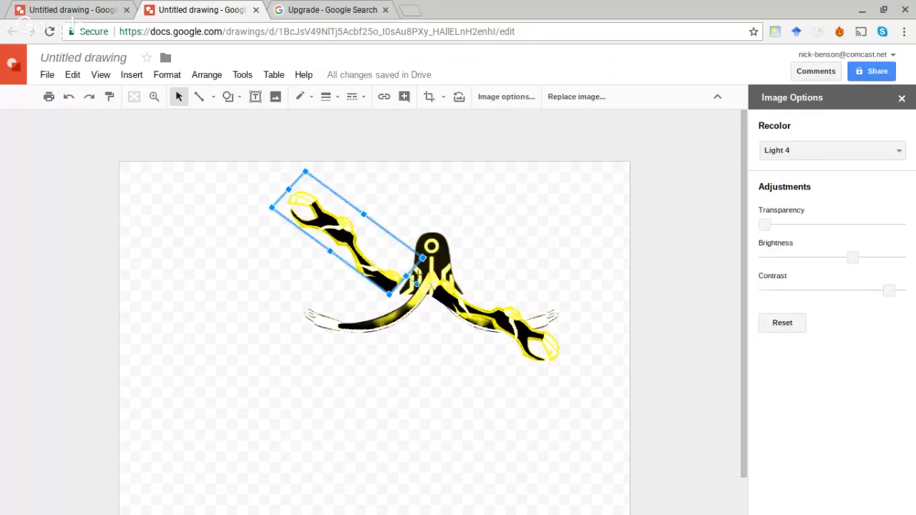
pyautogui.moveTo(418, 275); pyautogui.dragTo(402, 308)
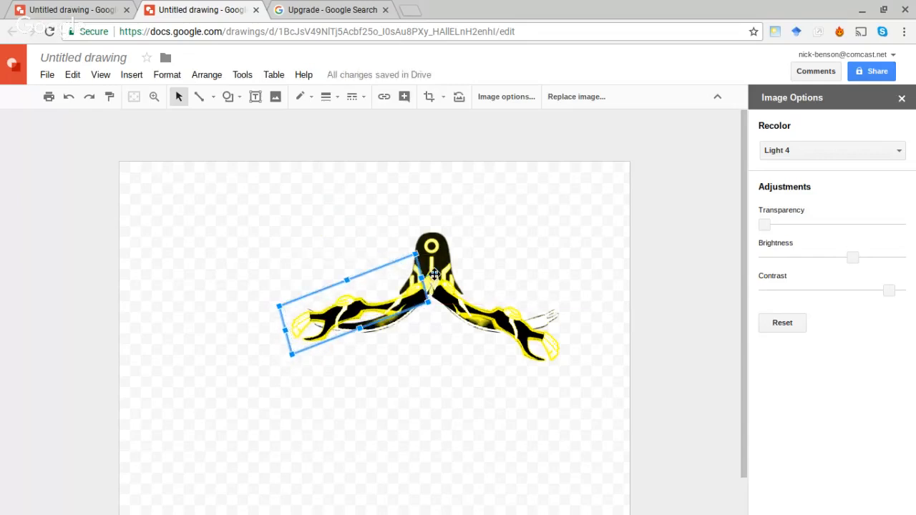
pyautogui.moveTo(433, 273); pyautogui.dragTo(432, 267)
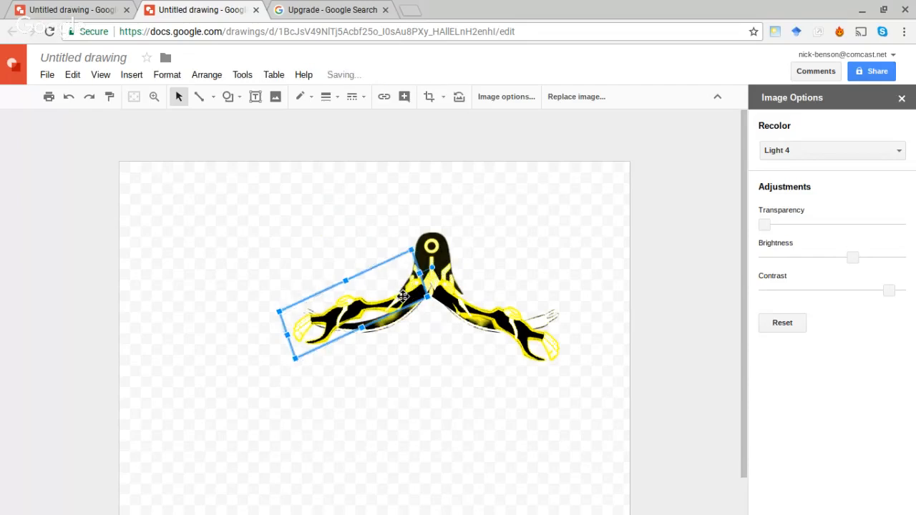
pyautogui.moveTo(401, 298); pyautogui.dragTo(407, 307)
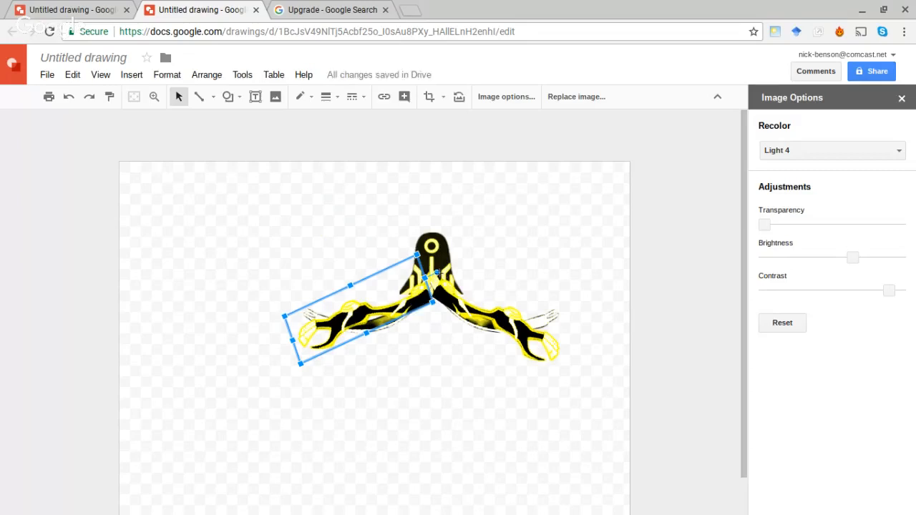
pyautogui.moveTo(434, 269); pyautogui.dragTo(432, 265)
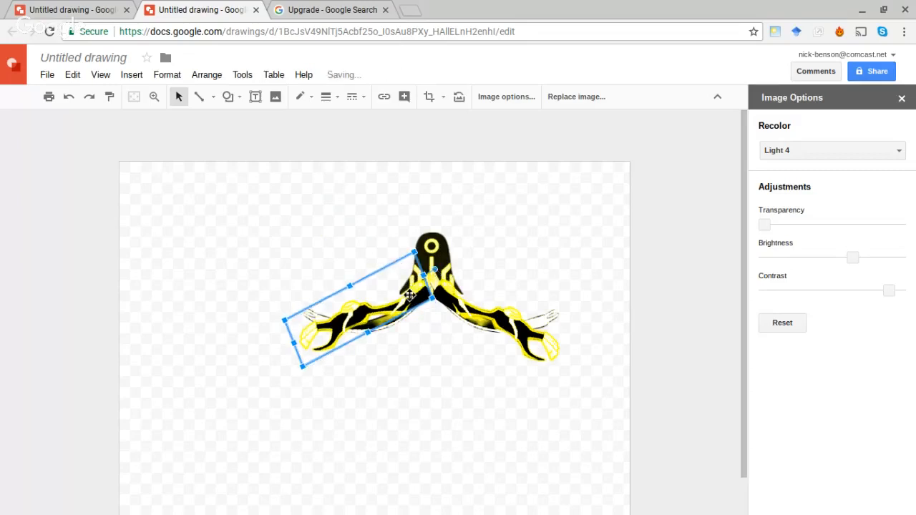
pyautogui.moveTo(412, 303); pyautogui.dragTo(413, 308)
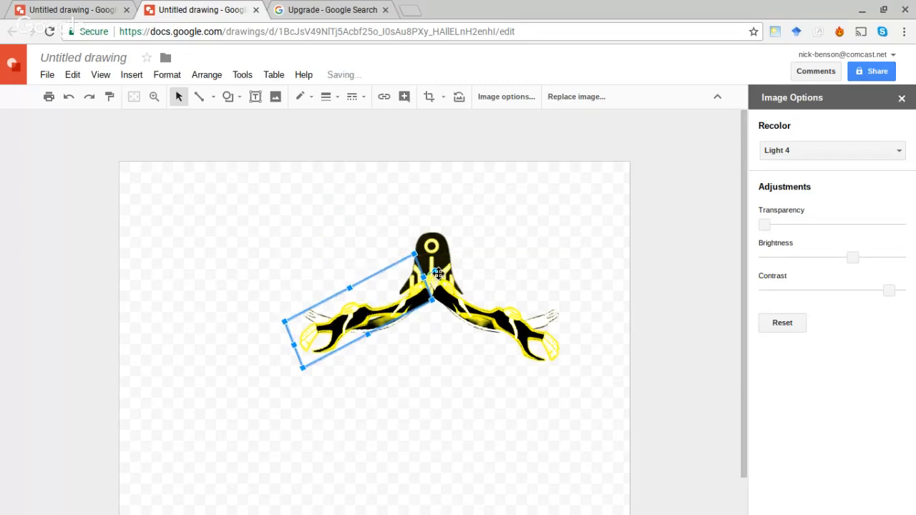
pyautogui.click(505, 285)
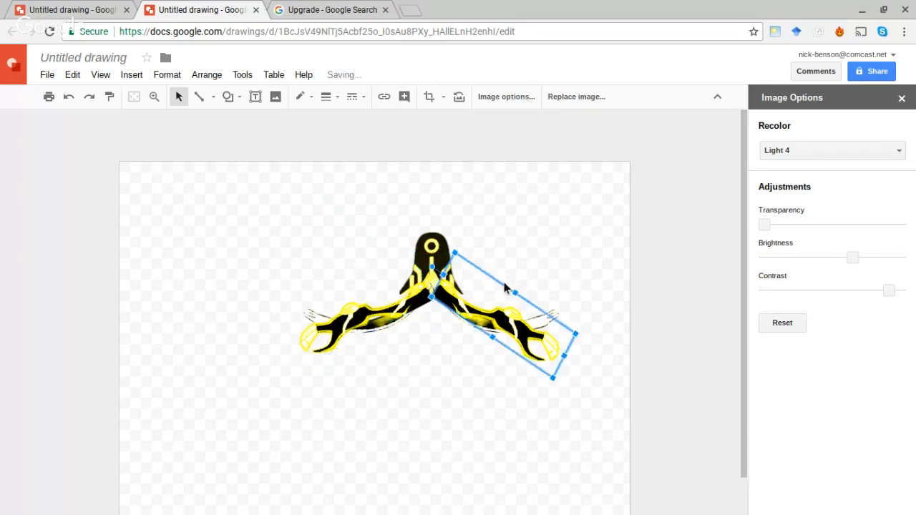
pyautogui.click(363, 399)
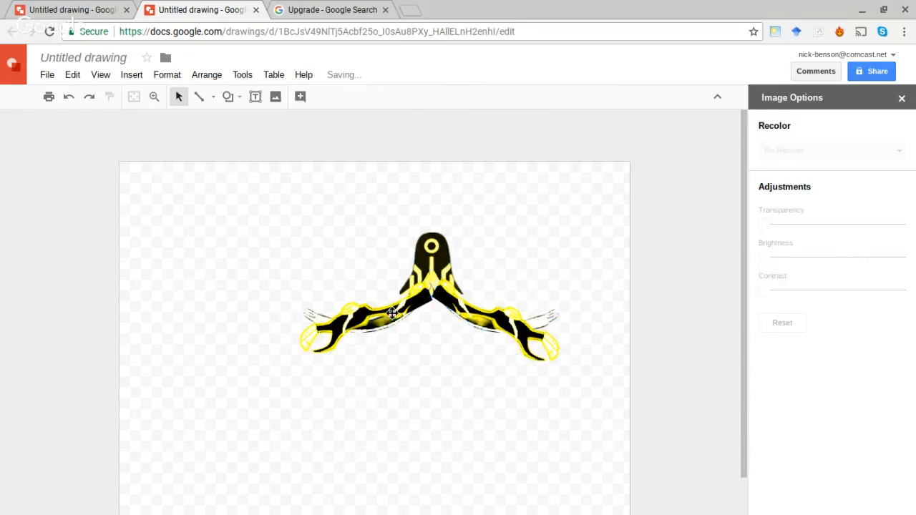
# Step: Move the left and right clawed arms slightly inward so their shoulder ends meet under the head
pyautogui.moveTo(394, 313); pyautogui.dragTo(399, 309)
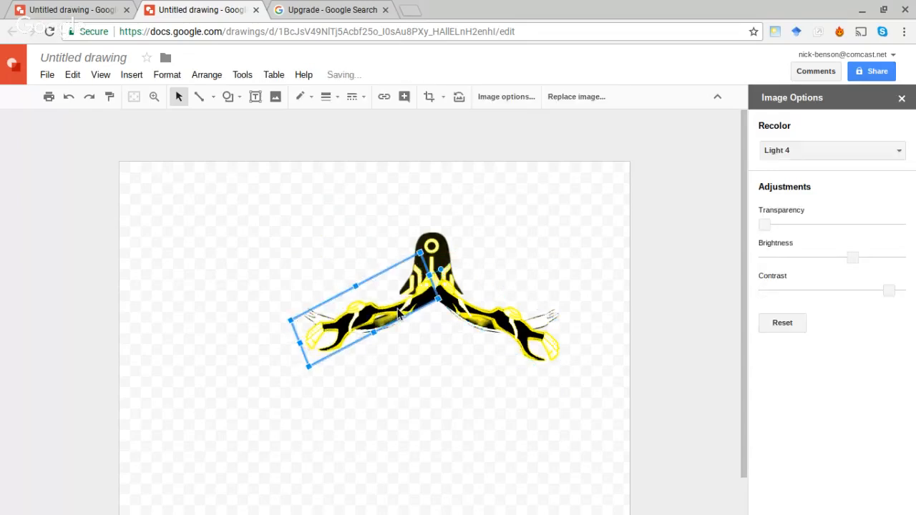
pyautogui.click(439, 336)
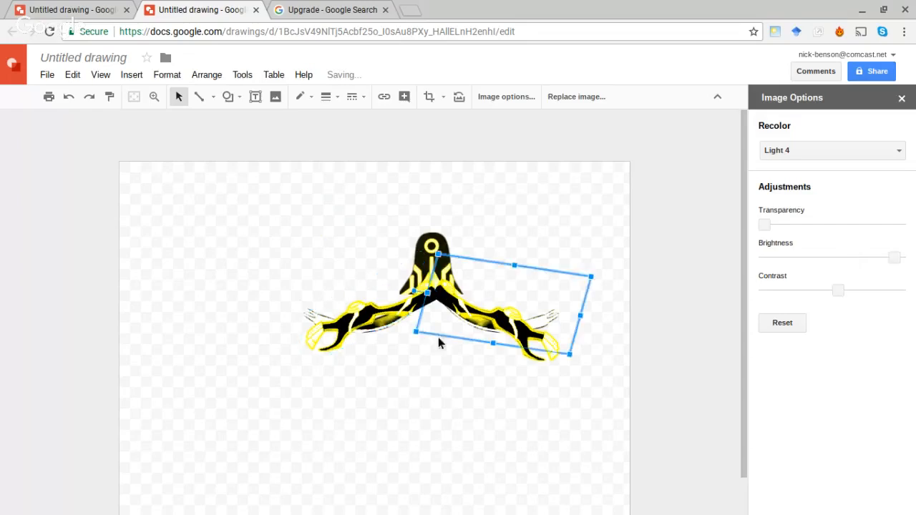
pyautogui.click(458, 307)
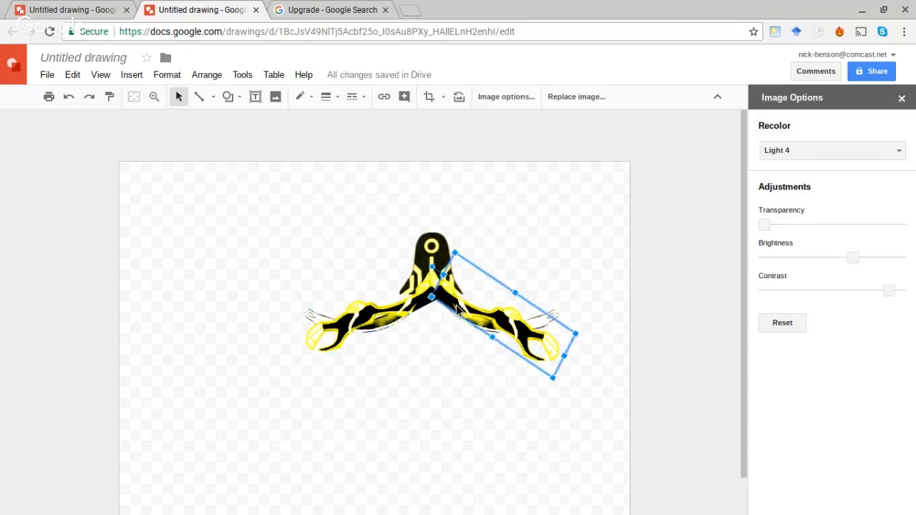
pyautogui.moveTo(455, 306); pyautogui.dragTo(449, 308)
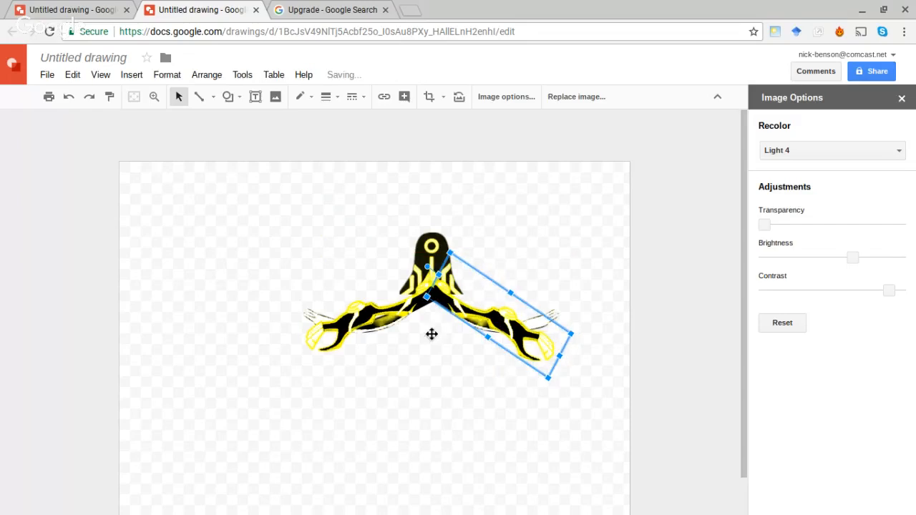
pyautogui.click(432, 334)
pyautogui.click(448, 391)
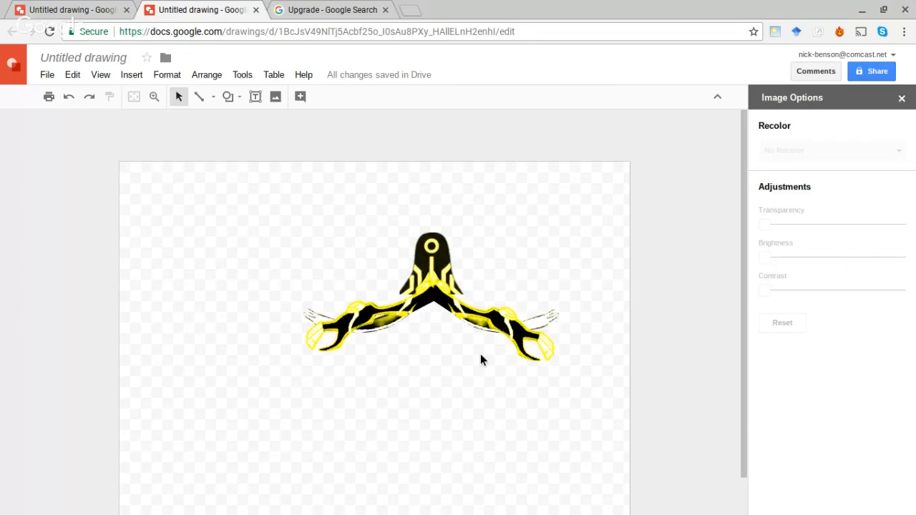
# Step: Stretch the head image downward so its lower edge extends below the joint of the clawed arms
pyautogui.click(431, 271)
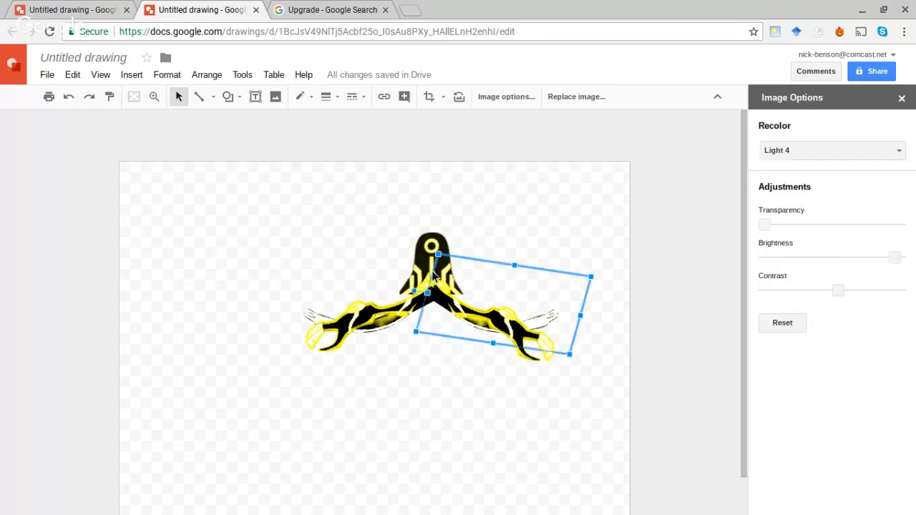
pyautogui.click(426, 251)
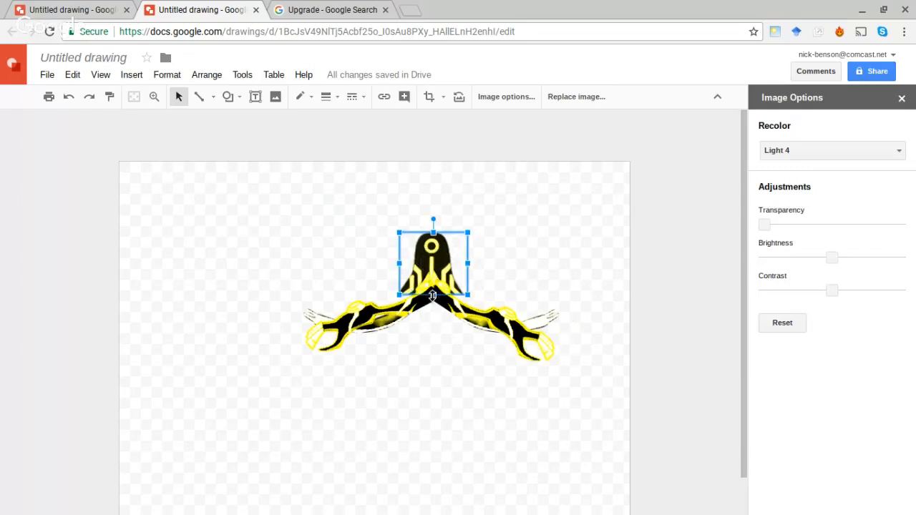
pyautogui.moveTo(432, 308); pyautogui.dragTo(433, 312)
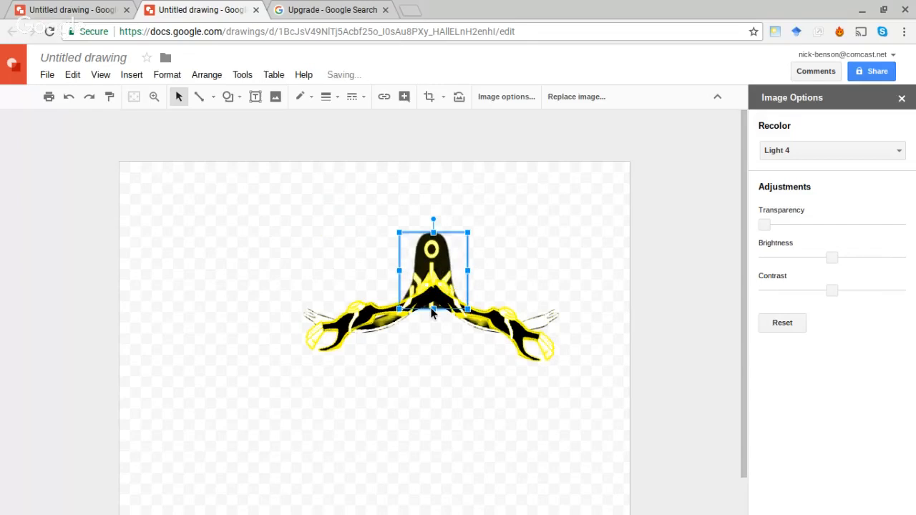
pyautogui.click(507, 280)
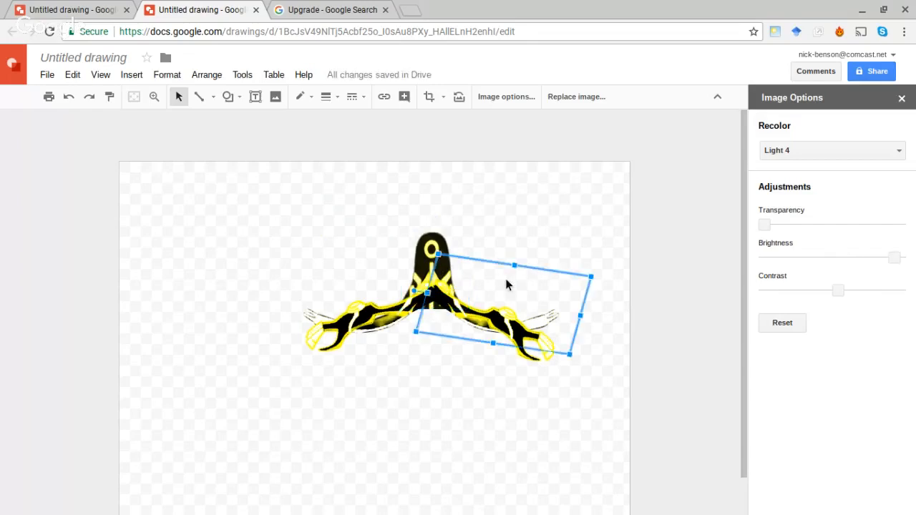
pyautogui.click(562, 230)
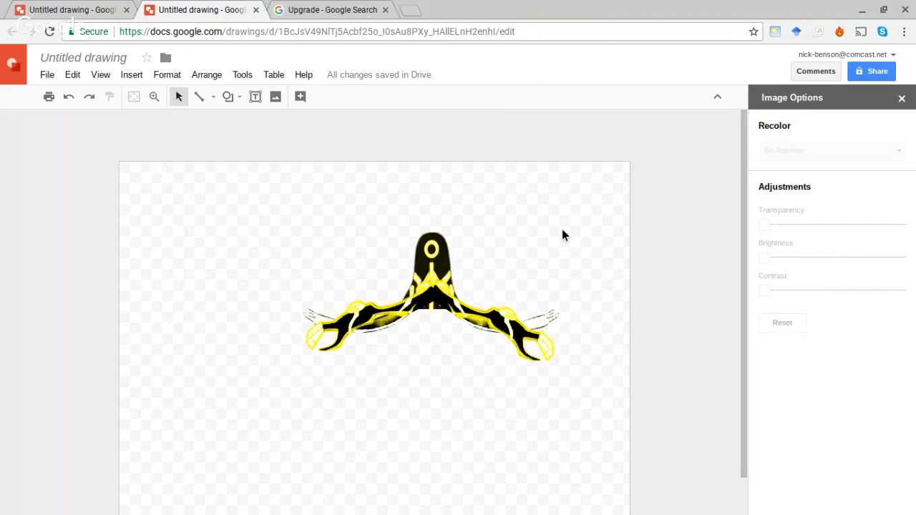
# Step: Select all the head and arm images and move them together up and left, closer to the canvas's horizontal centre
pyautogui.hotkey('ctrl', 'a')
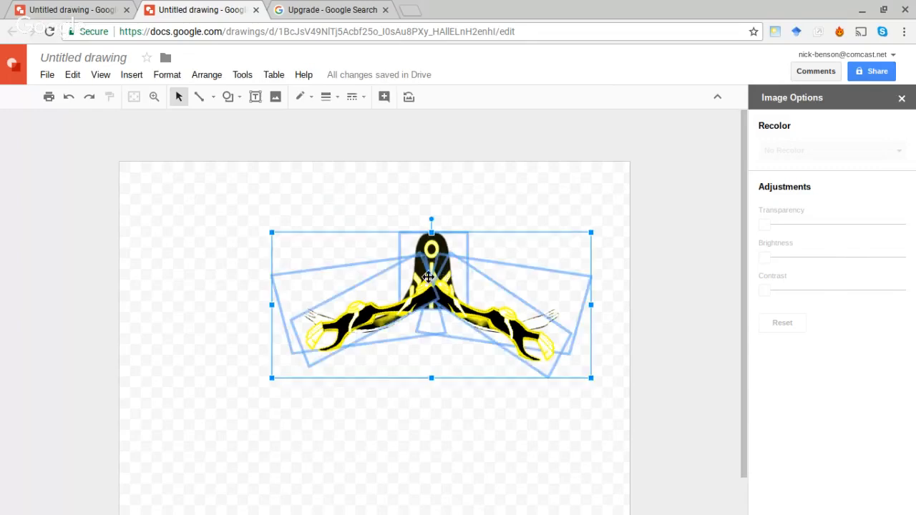
pyautogui.moveTo(428, 277); pyautogui.dragTo(393, 266)
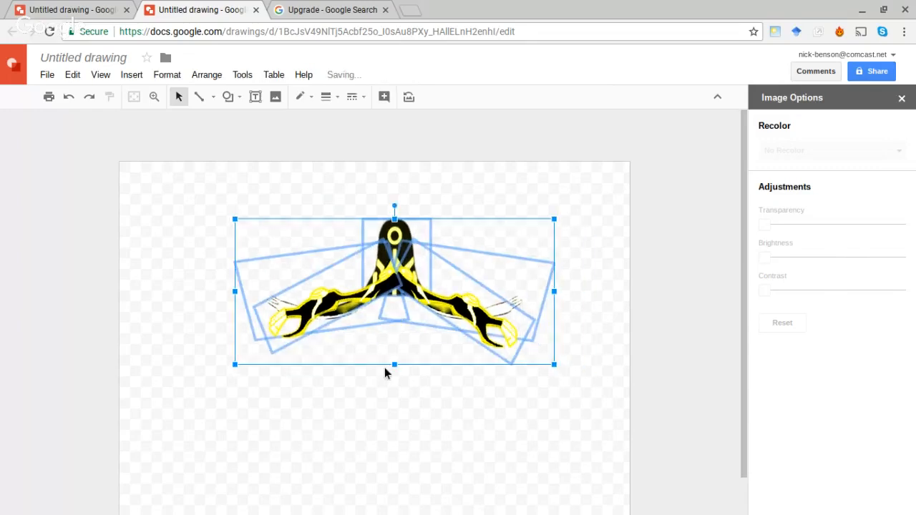
pyautogui.click(350, 427)
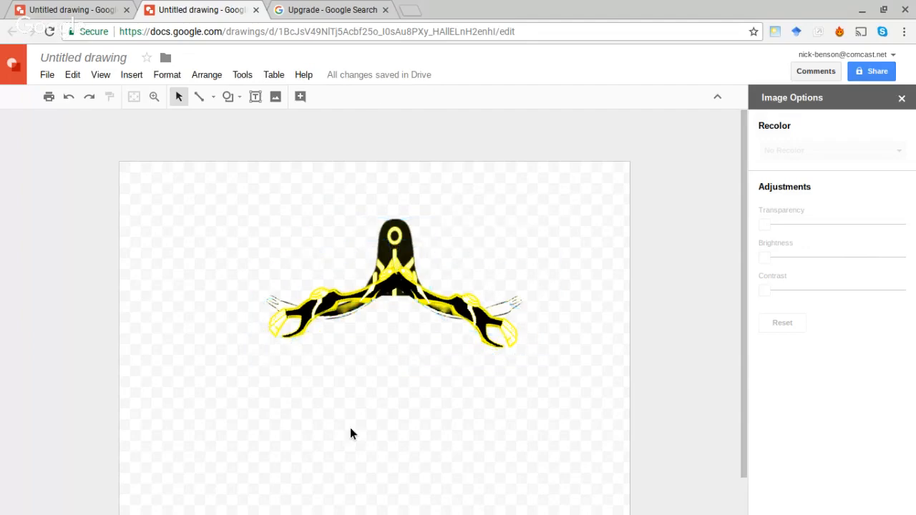
# Step: Switch to the image search and look for transparent images of "Buzzshock Ben 10"
pyautogui.click(326, 9)
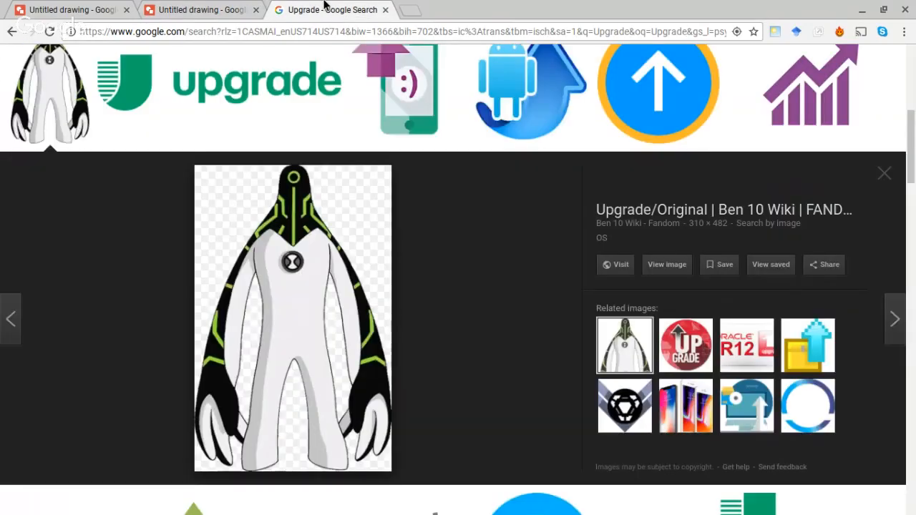
pyautogui.moveTo(910, 129); pyautogui.dragTo(902, 55)
pyautogui.click(215, 72)
pyautogui.hotkey('ctrl', 'a')
pyautogui.press('BackSpace')
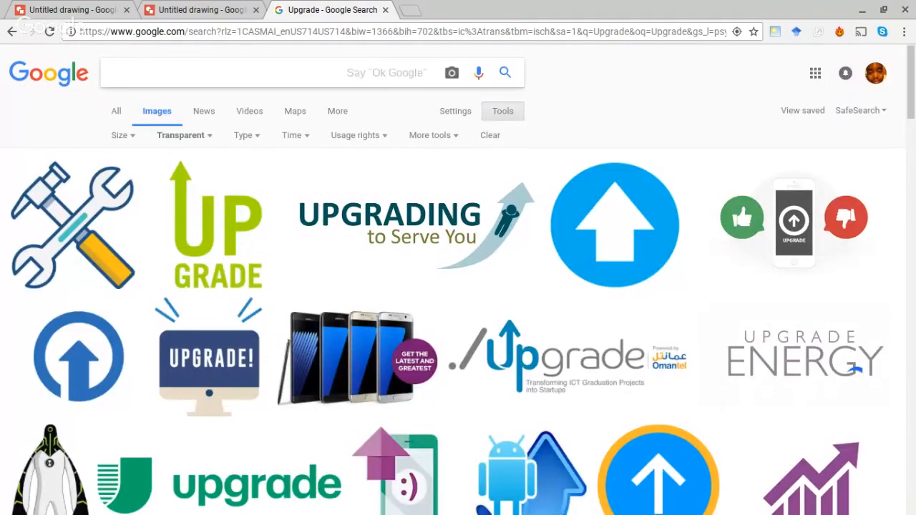
pyautogui.write('Buzzshoc')
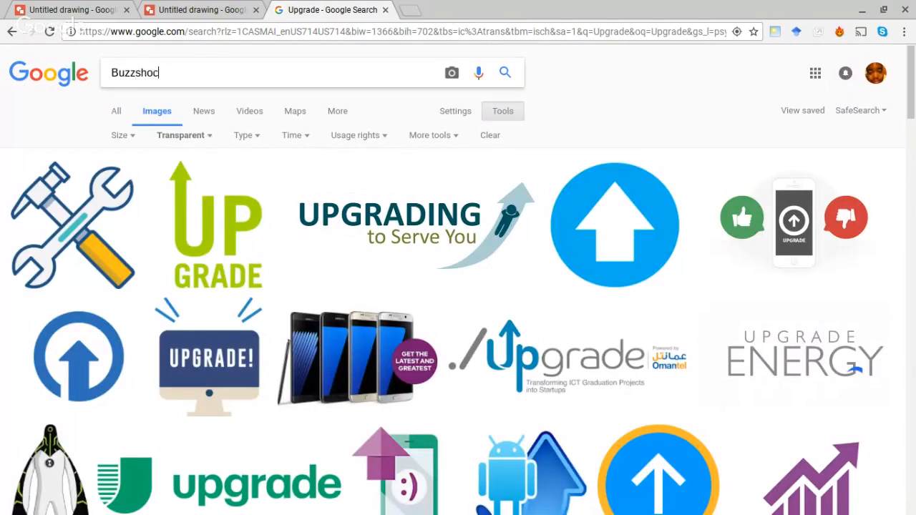
pyautogui.write('k Ben 10')
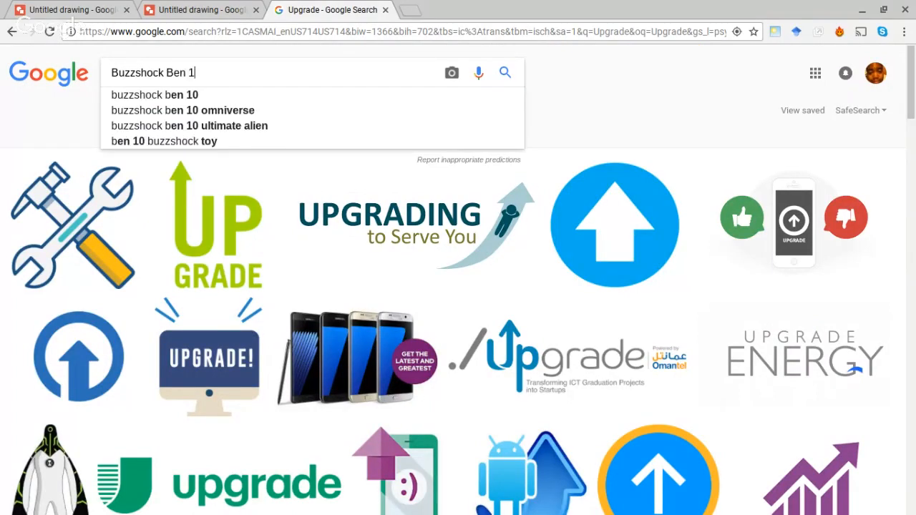
pyautogui.press('Return')
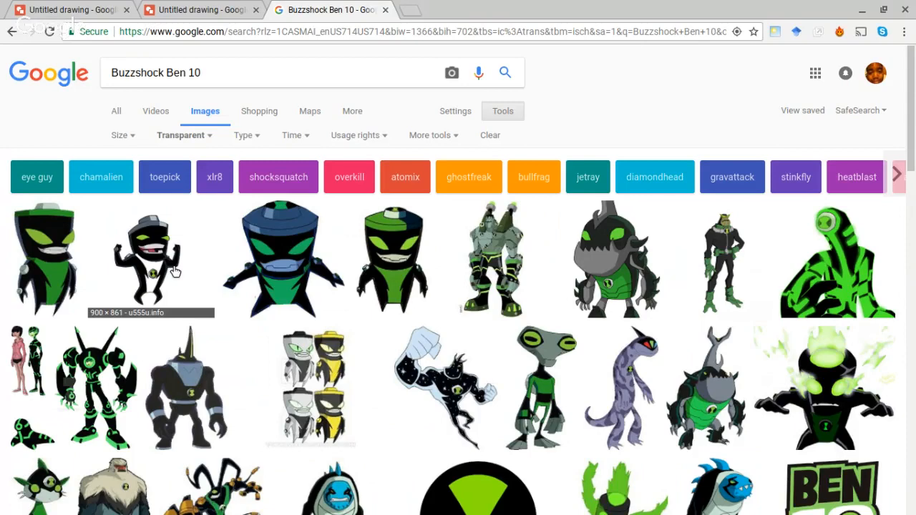
# Step: Compare the first four Buzzshock results in the enlarged preview, ending on the front-facing figure with the blue cap
pyautogui.click(175, 272)
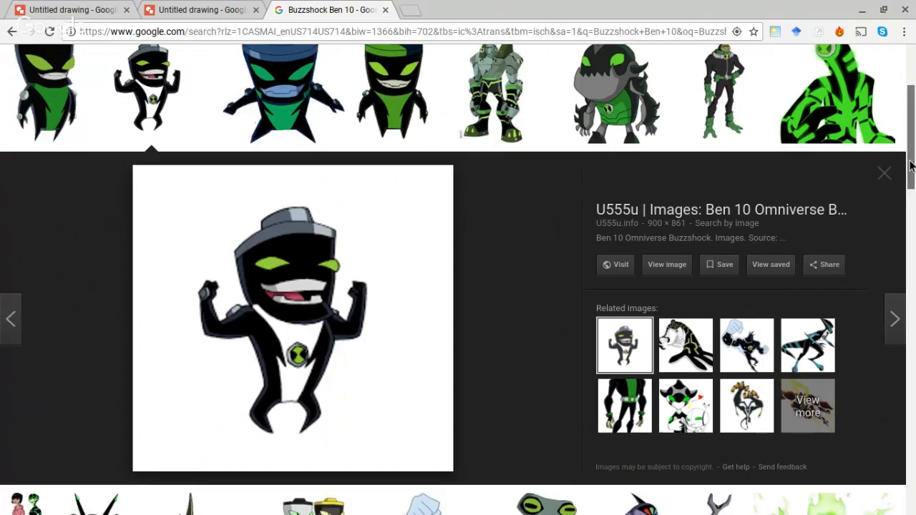
pyautogui.scroll(2, 911, 166)
pyautogui.scroll(1, 911, 166)
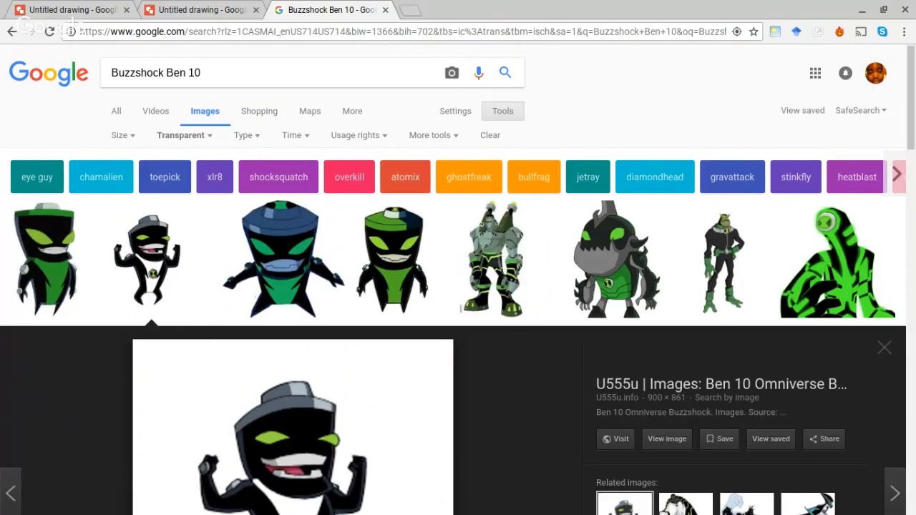
pyautogui.scroll(-4, 910, 196)
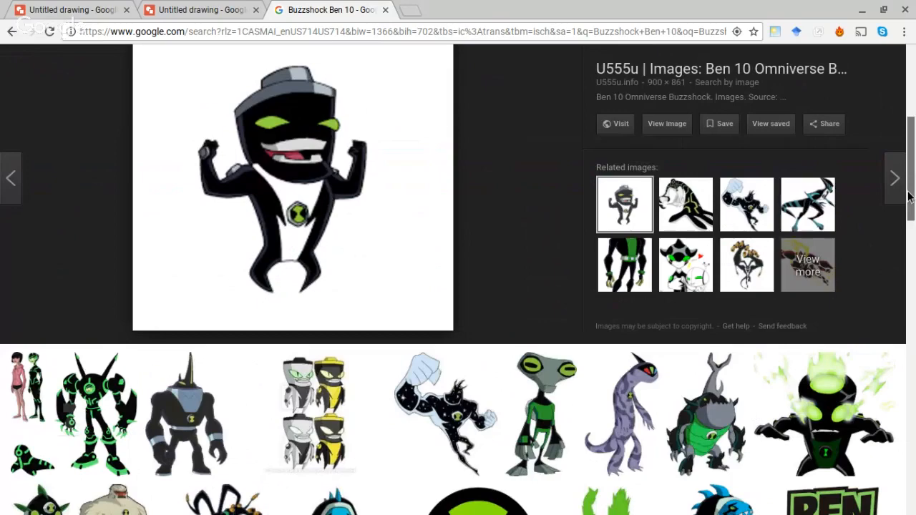
pyautogui.scroll(2, 911, 196)
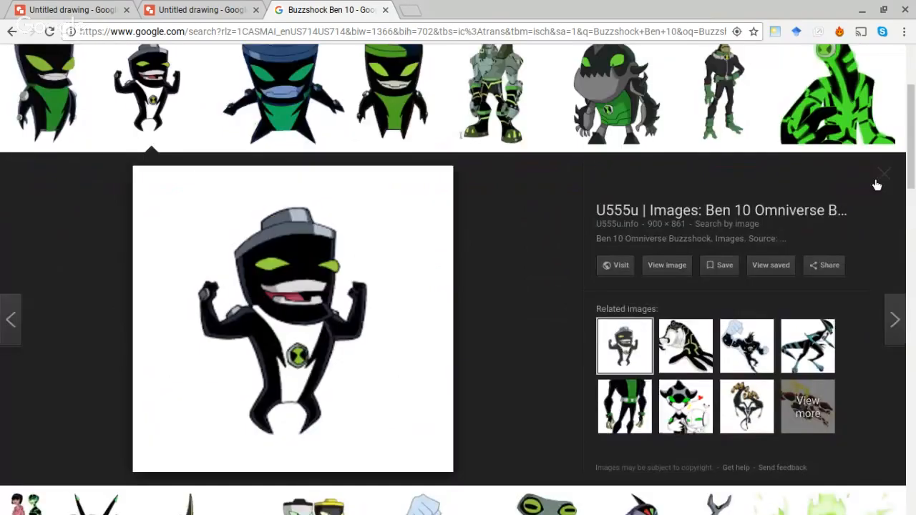
pyautogui.click(882, 178)
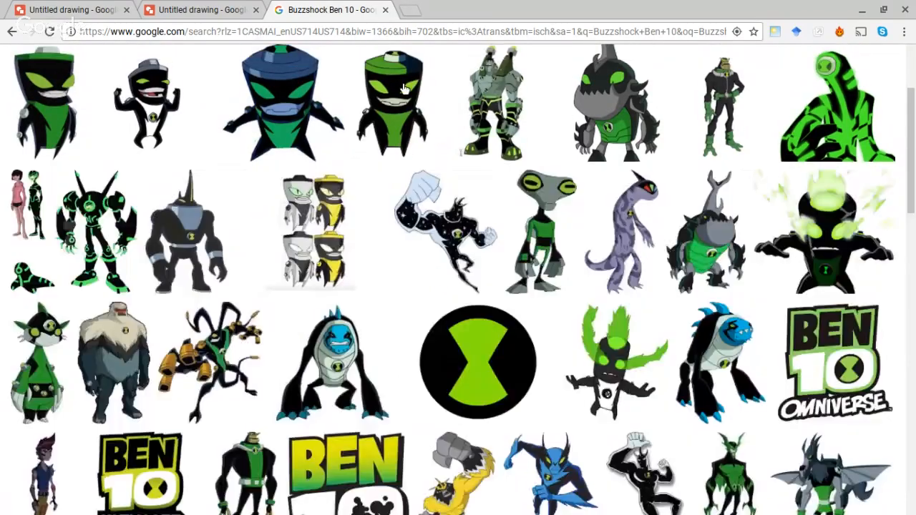
pyautogui.click(401, 84)
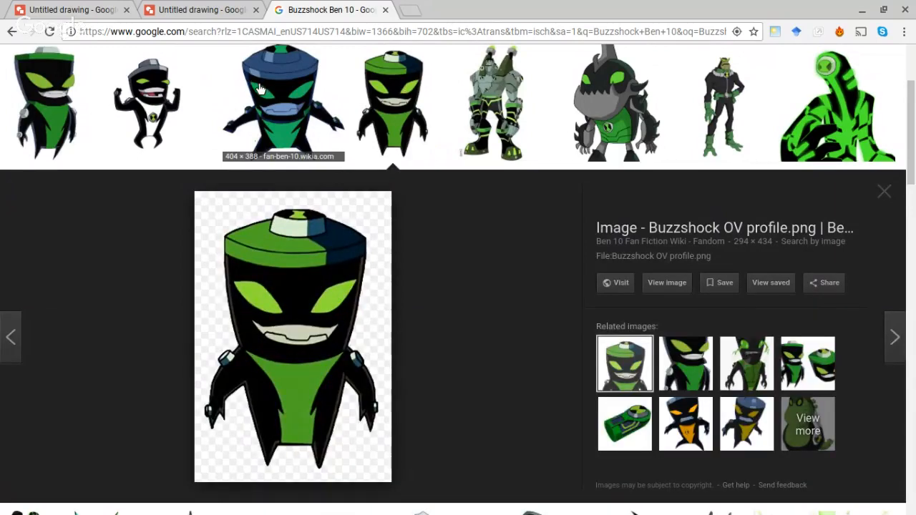
pyautogui.click(260, 88)
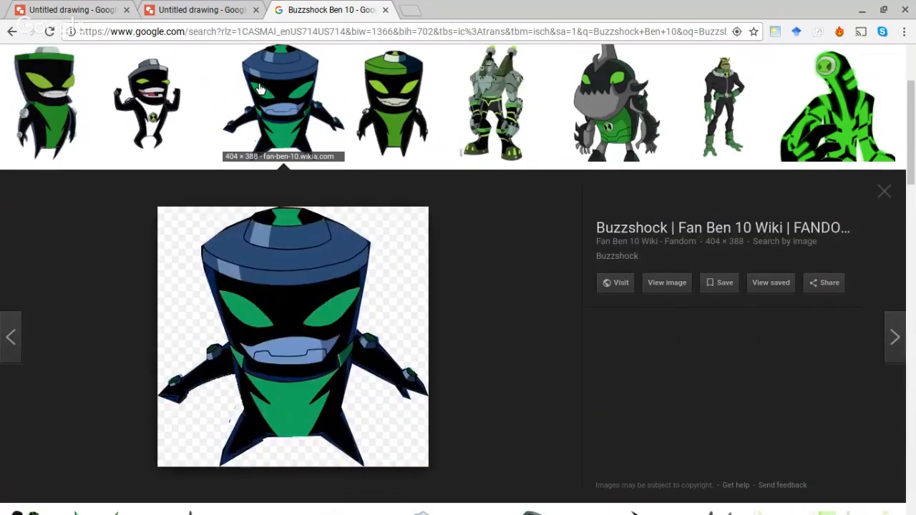
pyautogui.click(169, 96)
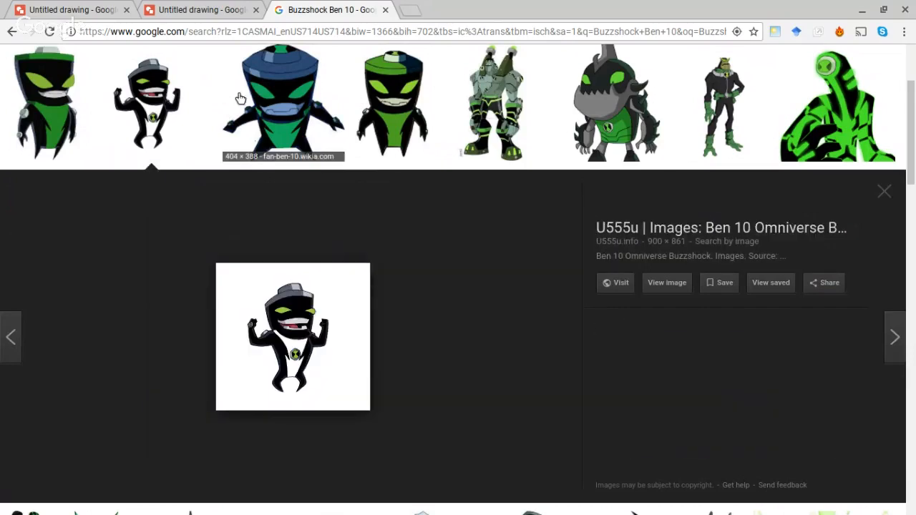
pyautogui.click(63, 104)
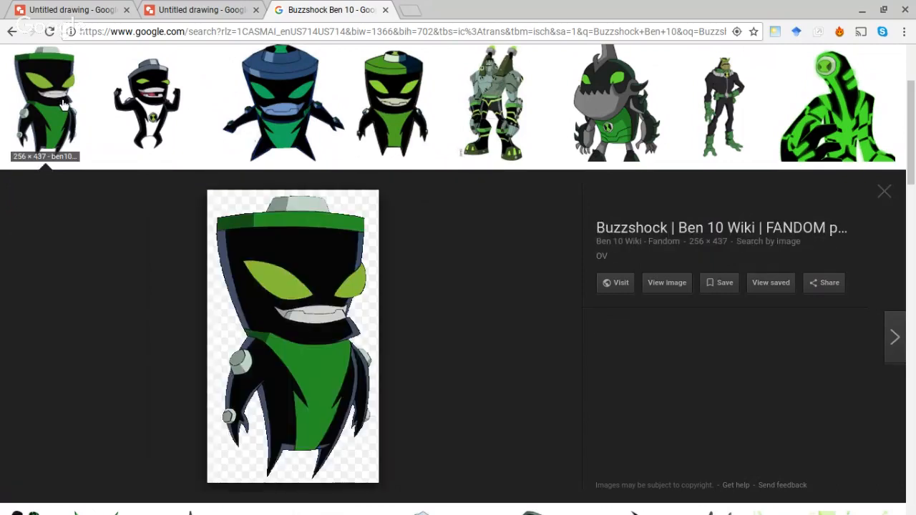
pyautogui.click(249, 117)
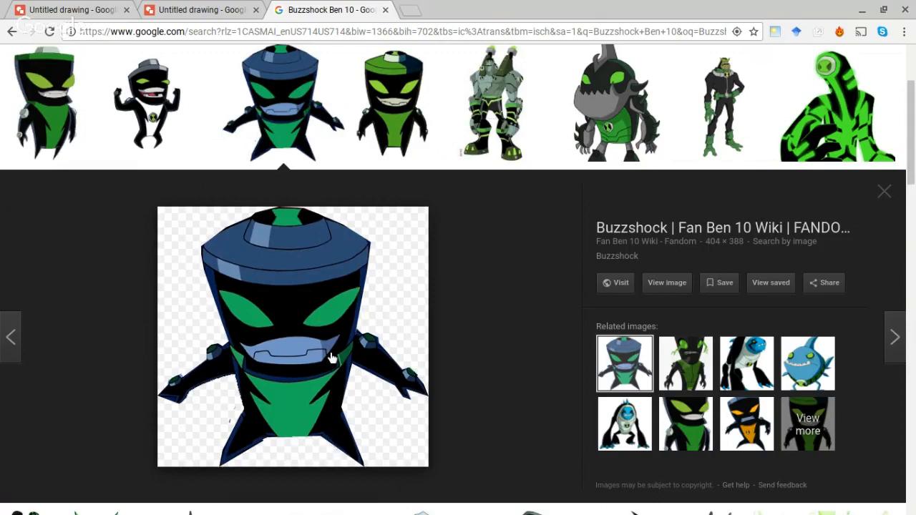
# Step: Return to the drawing and delete all the head and arm images to empty the canvas
pyautogui.click(169, 8)
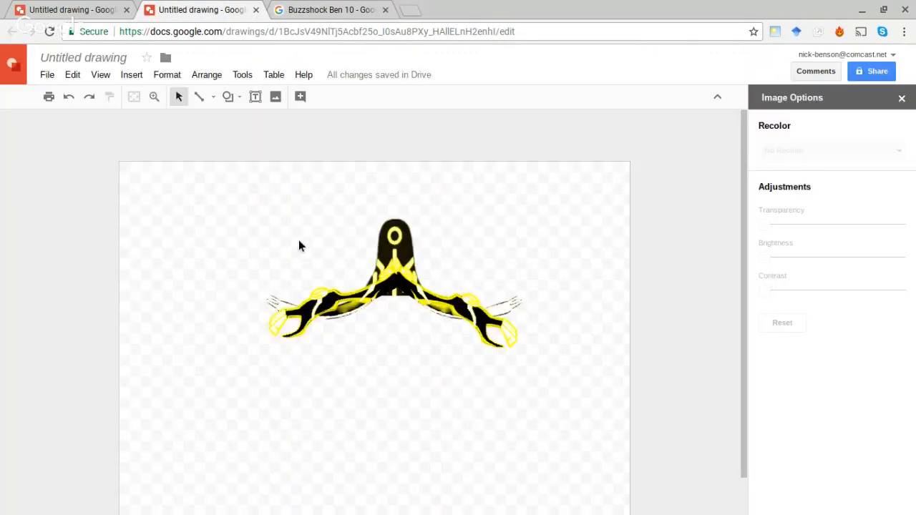
pyautogui.click(299, 247)
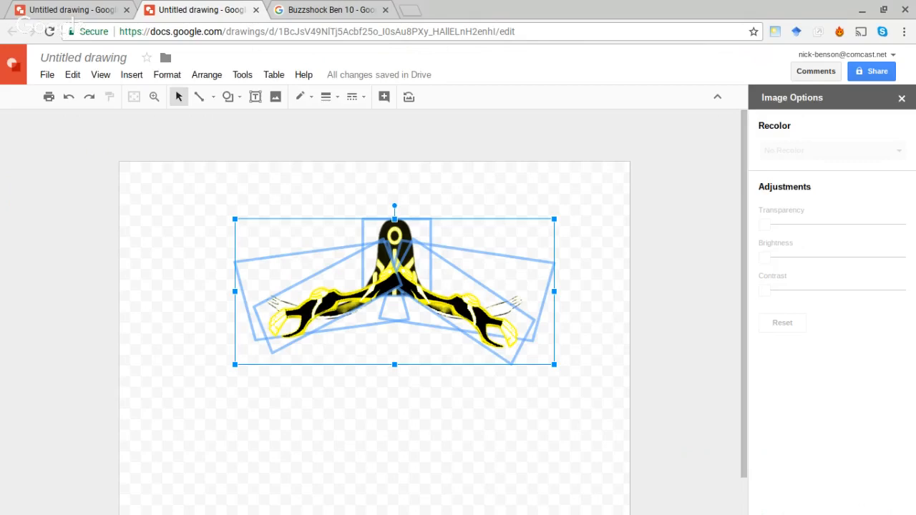
pyautogui.press('Delete')
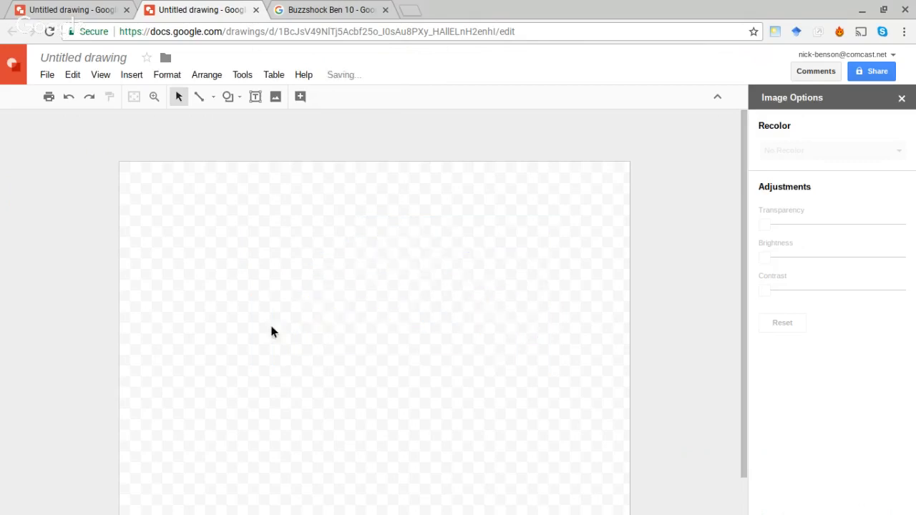
# Step: Paste the blue-capped Buzzshock image into the empty drawing and place it near the upper middle of the canvas
pyautogui.rightClick(270, 323)
pyautogui.click(303, 378)
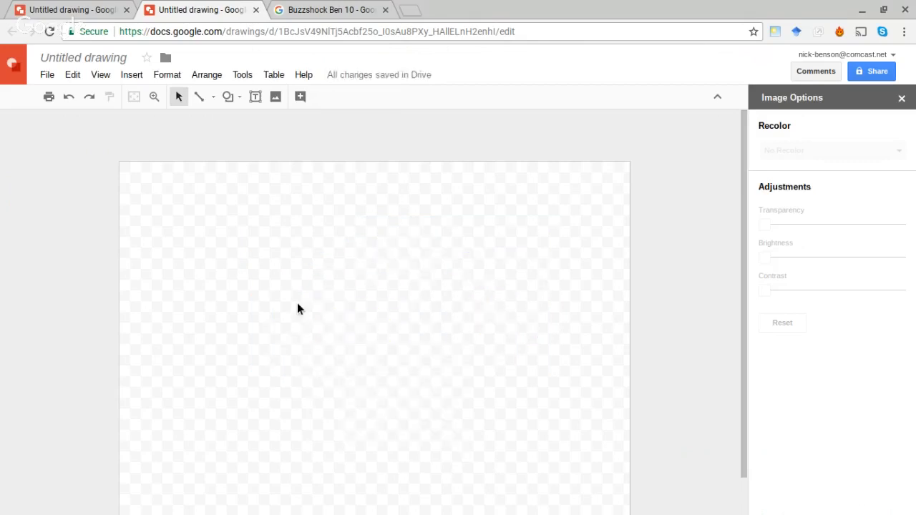
pyautogui.moveTo(275, 298); pyautogui.dragTo(420, 344)
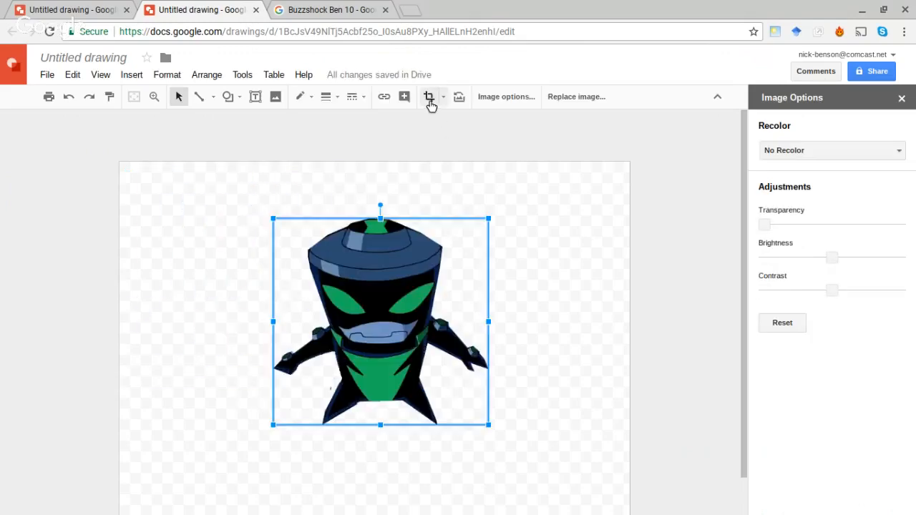
# Step: Crop the Buzzshock image to a narrow upright section of the head, from the cap's top to the mouth, without arms or body
pyautogui.doubleClick(401, 261)
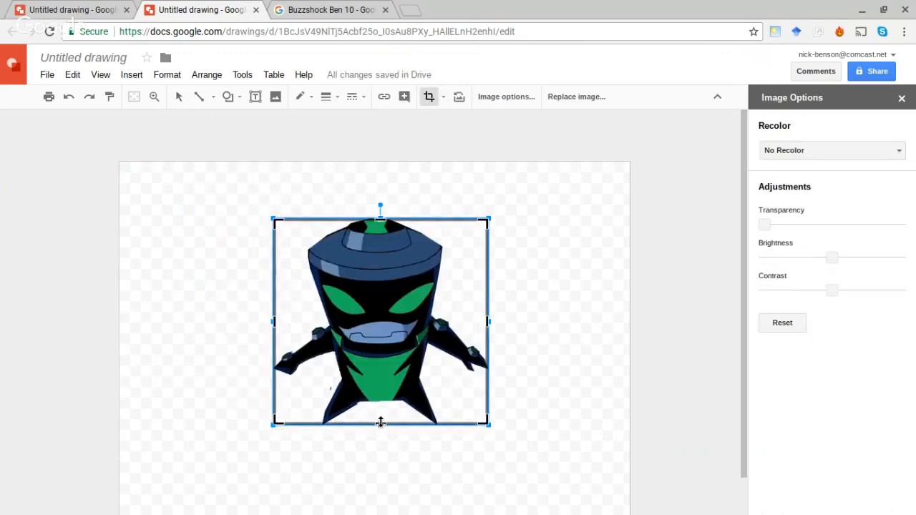
pyautogui.moveTo(381, 424); pyautogui.dragTo(384, 362)
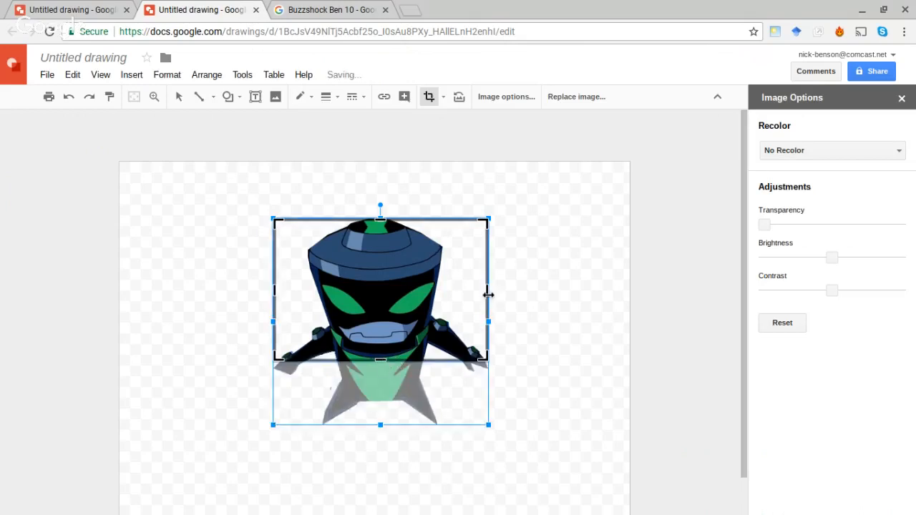
pyautogui.moveTo(488, 293); pyautogui.dragTo(444, 306)
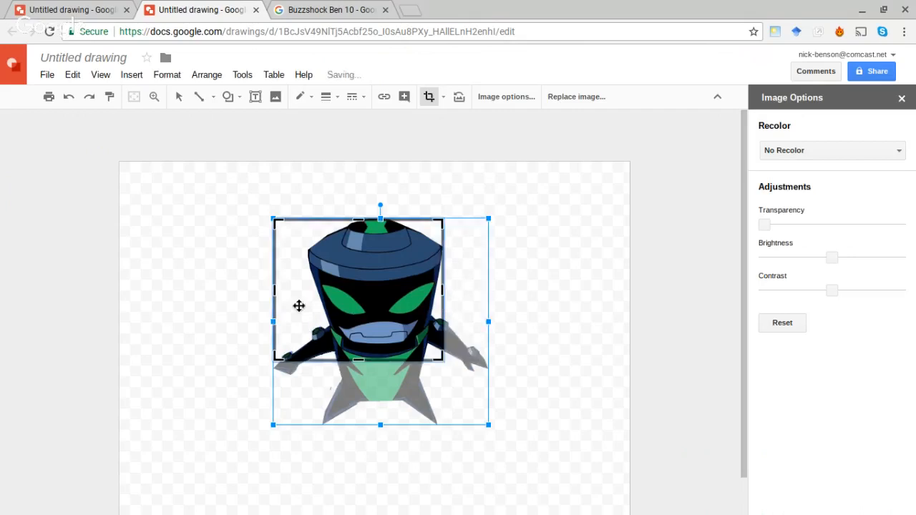
pyautogui.moveTo(280, 288); pyautogui.dragTo(305, 293)
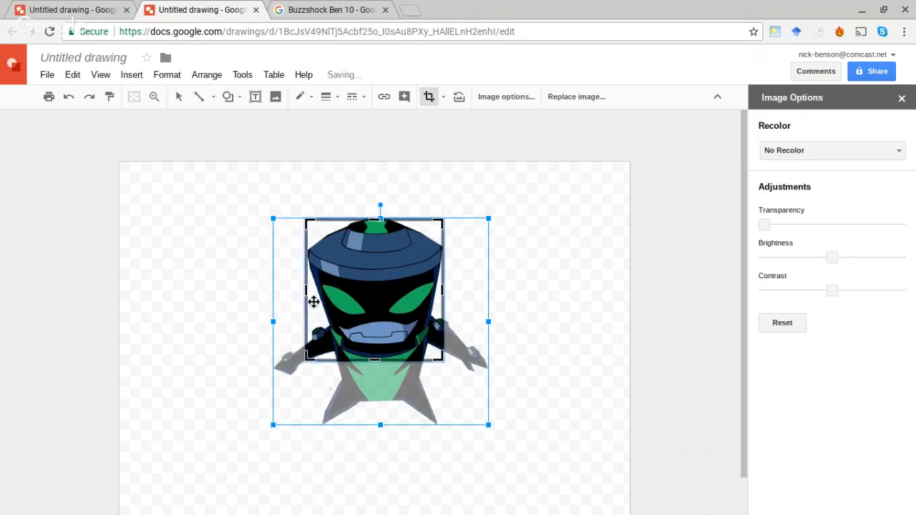
pyautogui.moveTo(307, 356); pyautogui.dragTo(332, 328)
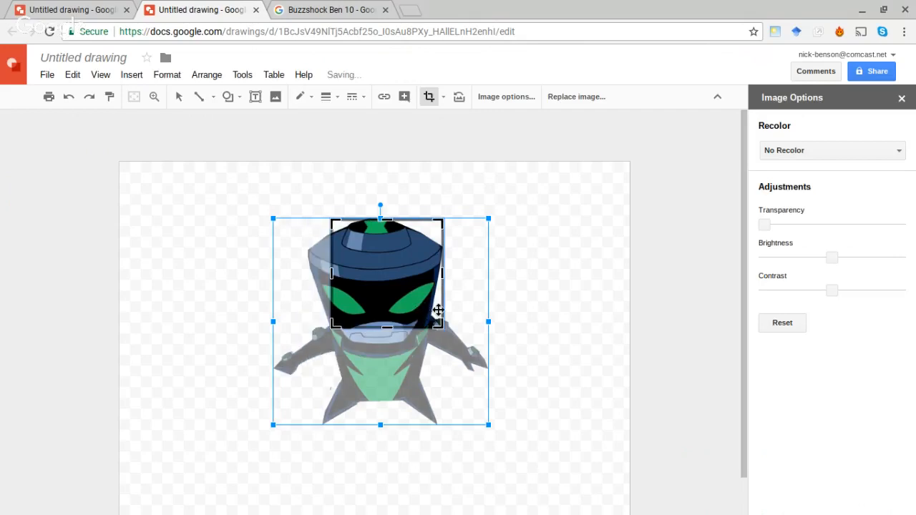
pyautogui.moveTo(439, 324); pyautogui.dragTo(415, 342)
pyautogui.moveTo(334, 342); pyautogui.dragTo(344, 346)
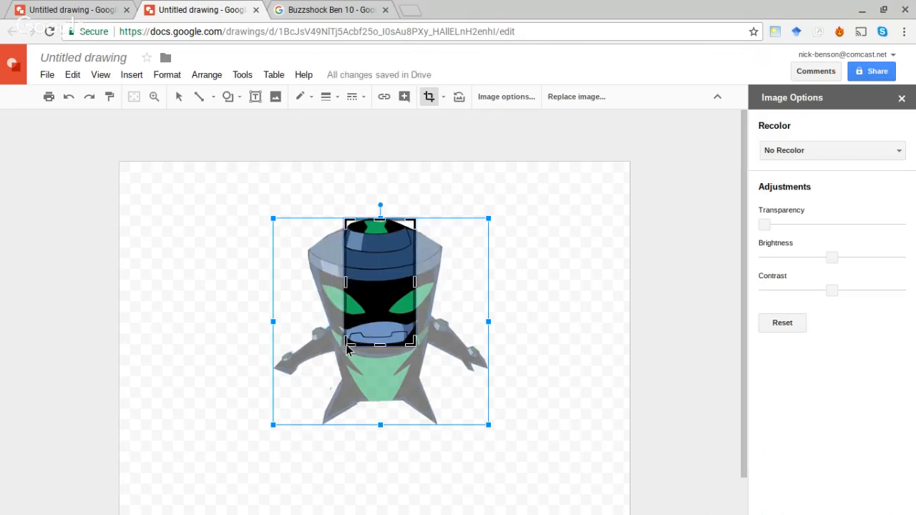
pyautogui.press('Return')
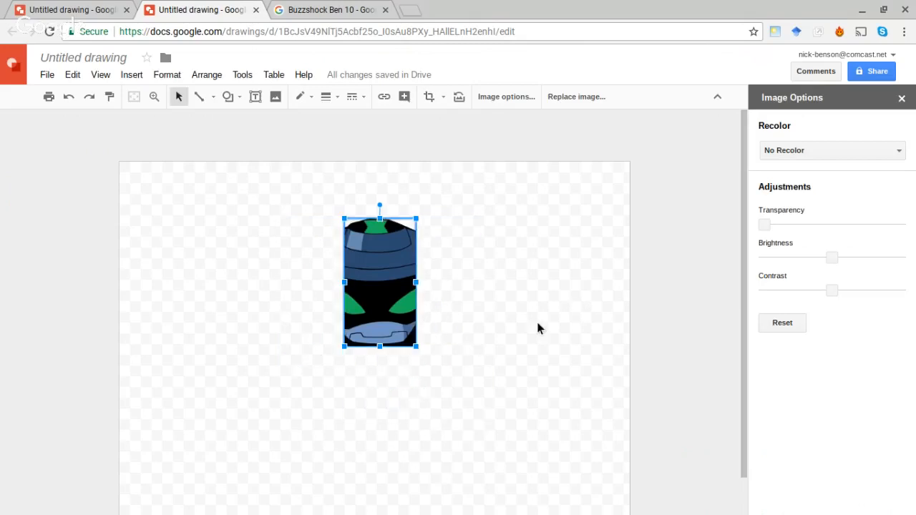
pyautogui.click(491, 351)
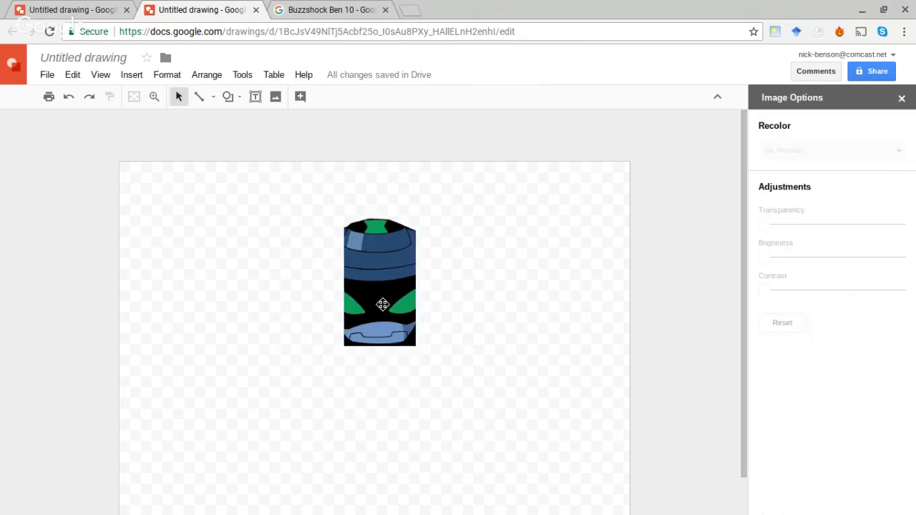
# Step: Move the cropped head slightly up and left, and stretch its right edge outward to make it wider
pyautogui.moveTo(383, 305); pyautogui.dragTo(427, 266)
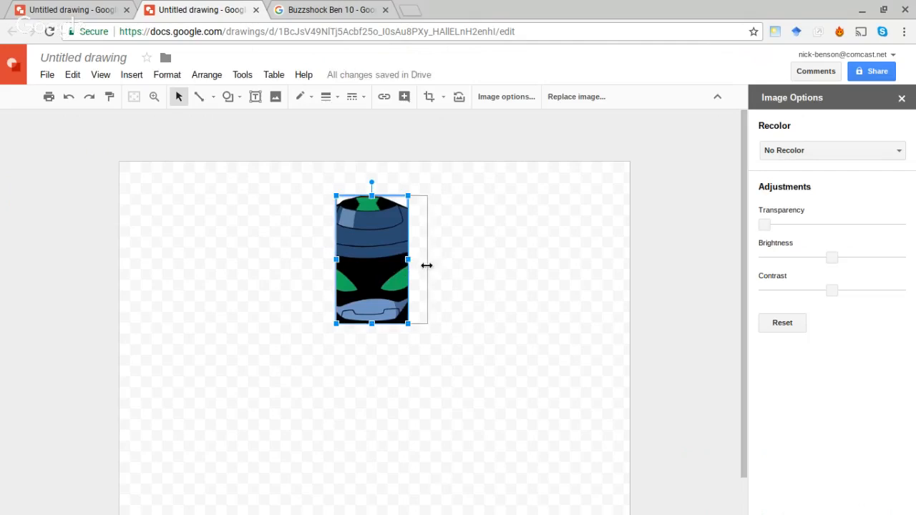
pyautogui.click(427, 265)
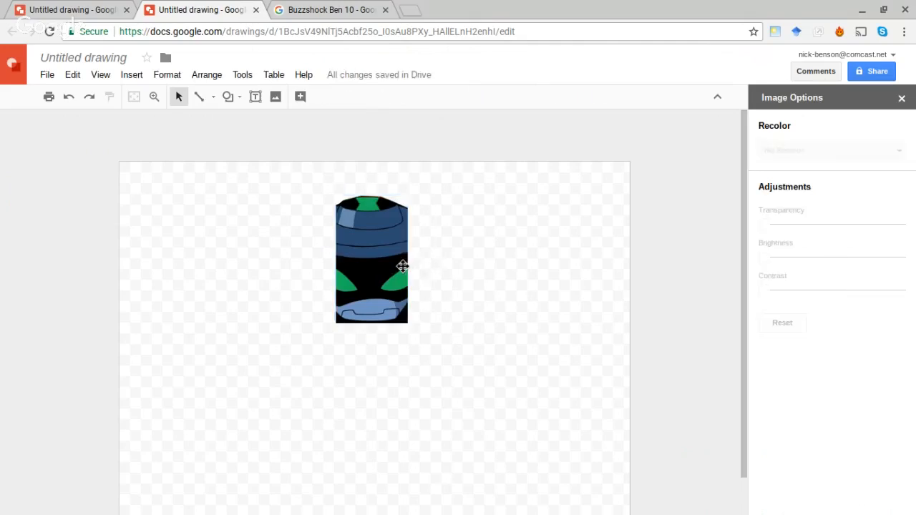
pyautogui.click(403, 267)
pyautogui.moveTo(409, 260); pyautogui.dragTo(435, 263)
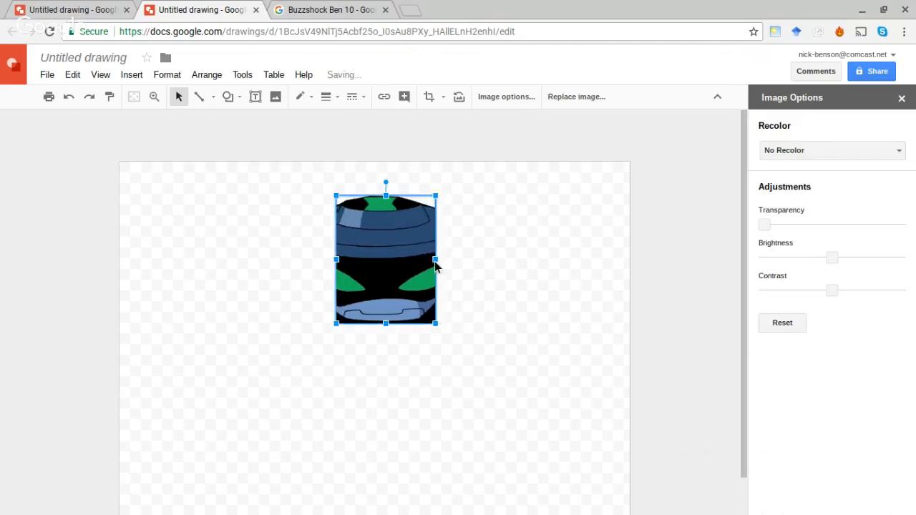
pyautogui.click(353, 378)
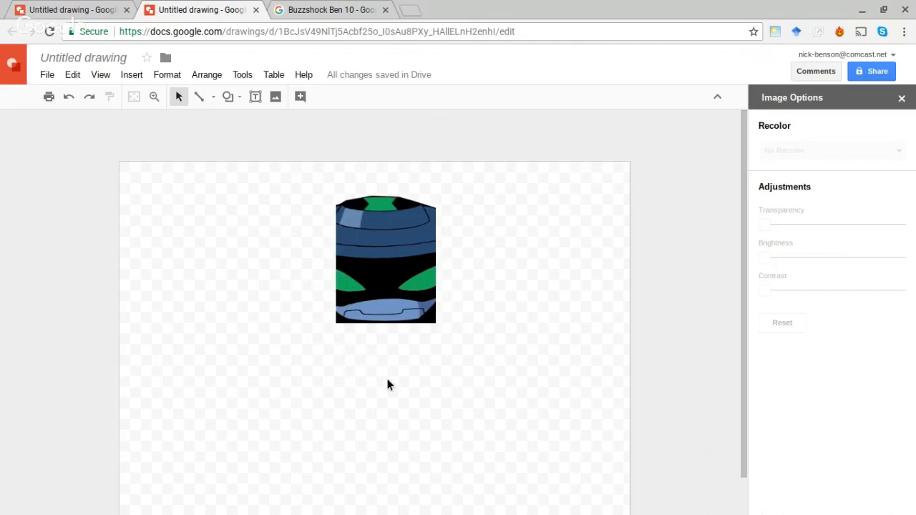
pyautogui.click(411, 246)
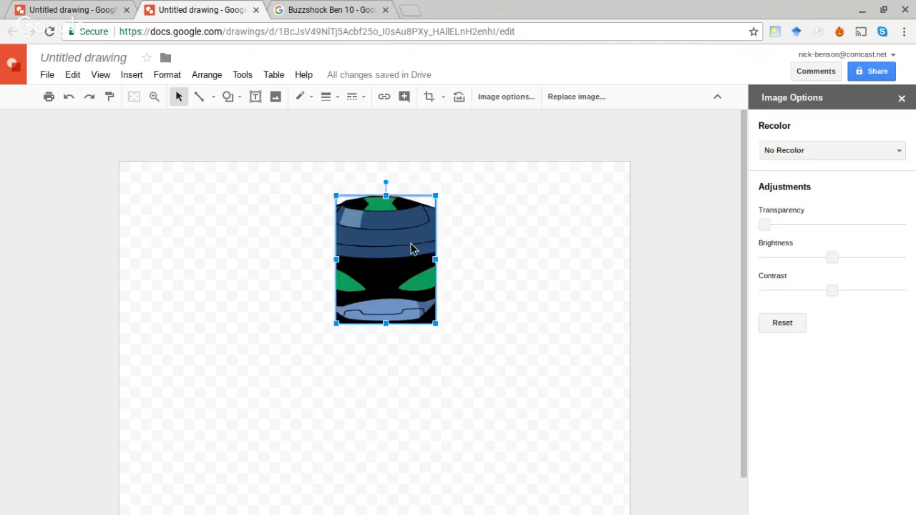
pyautogui.press('Delete')
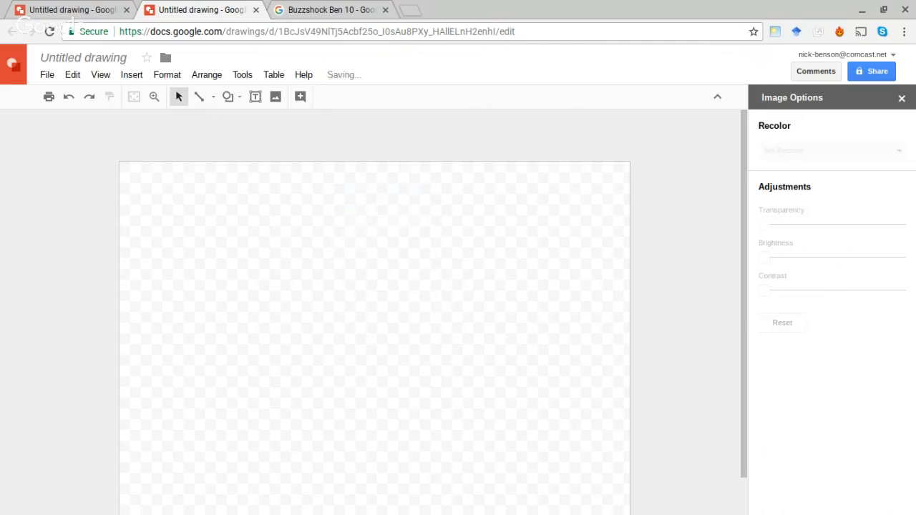
pyautogui.hotkey('ctrl', 'z')
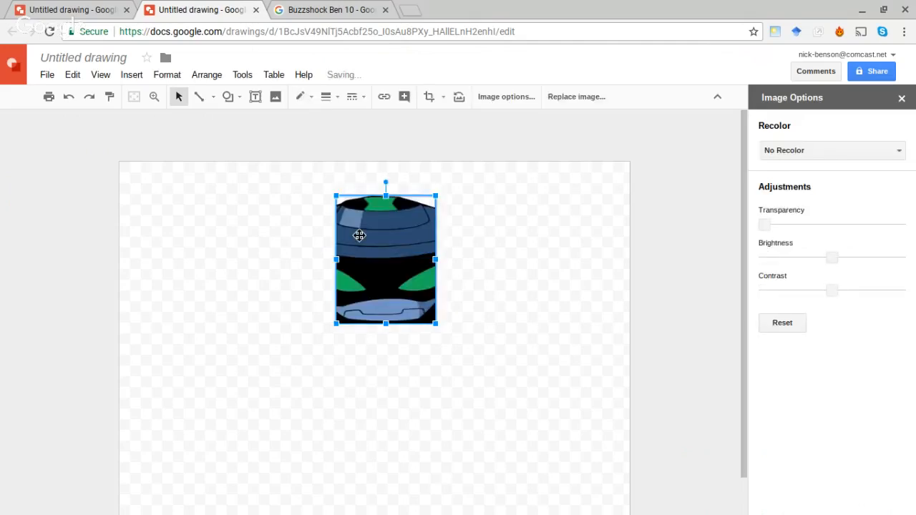
# Step: Delete the blue-capped Buzzshock head to empty the canvas
pyautogui.press('Delete')
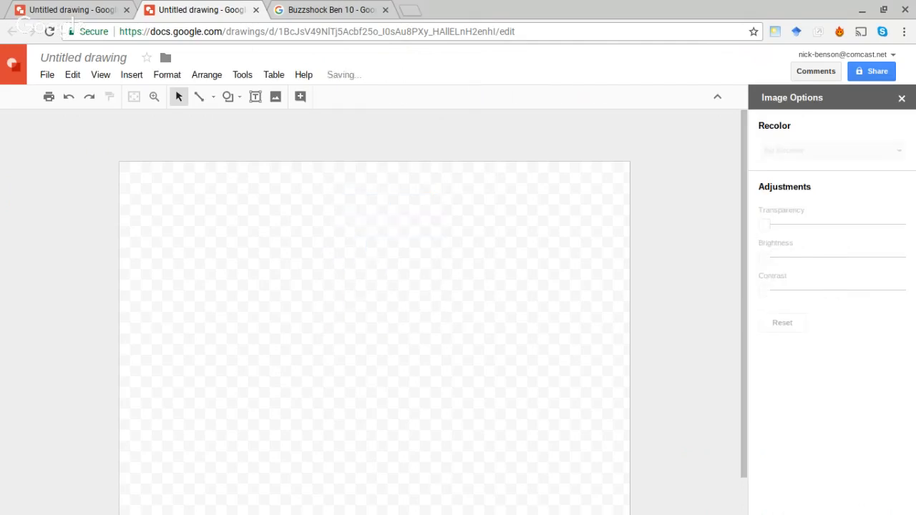
pyautogui.hotkey('ctrl', 'z')
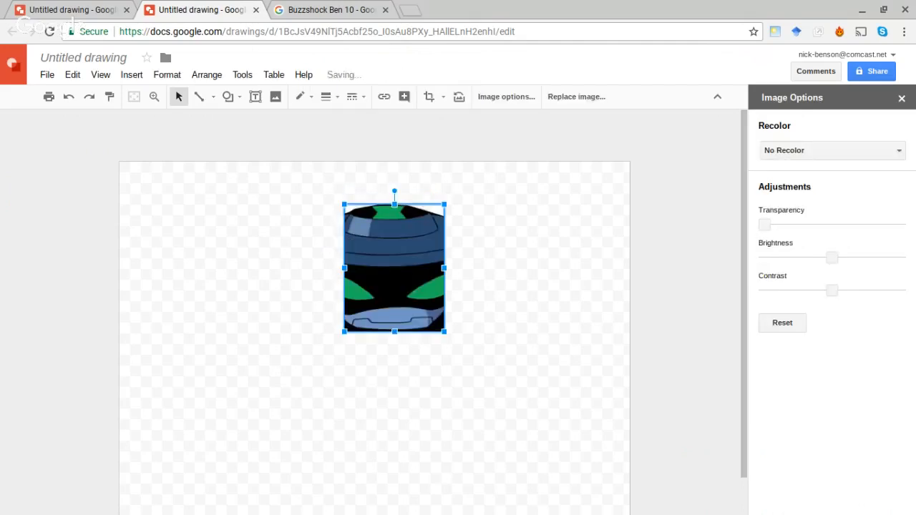
pyautogui.press('Delete')
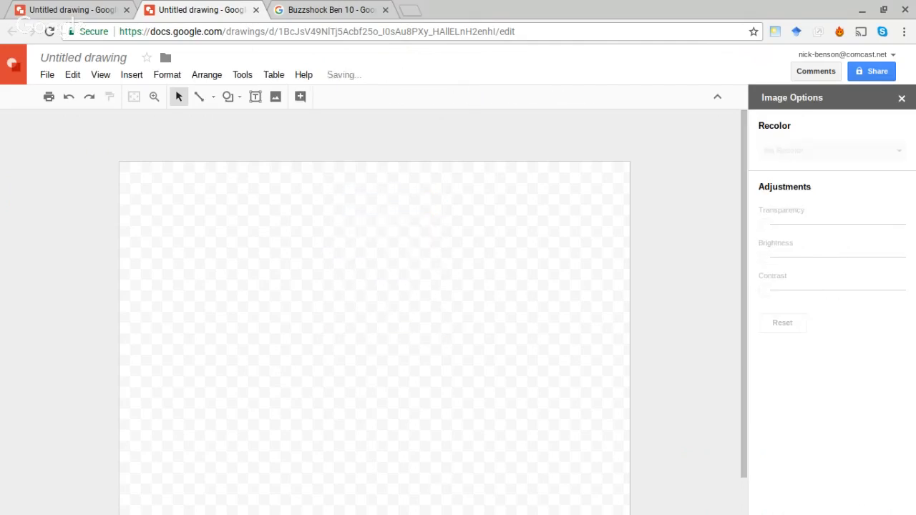
# Step: Switch to the Buzzshock image results, close the open preview, and open the picture of the green-rimmed Buzzshock with lowered arms
pyautogui.click(298, 13)
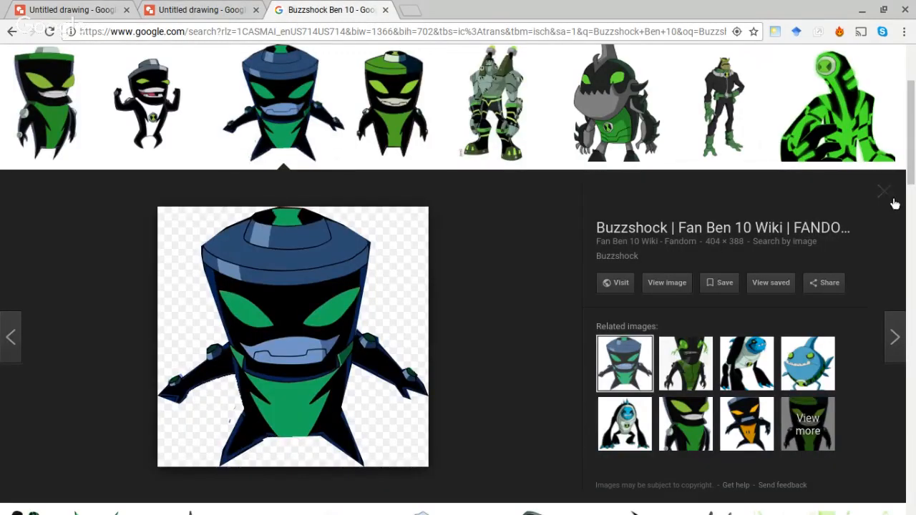
pyautogui.click(884, 194)
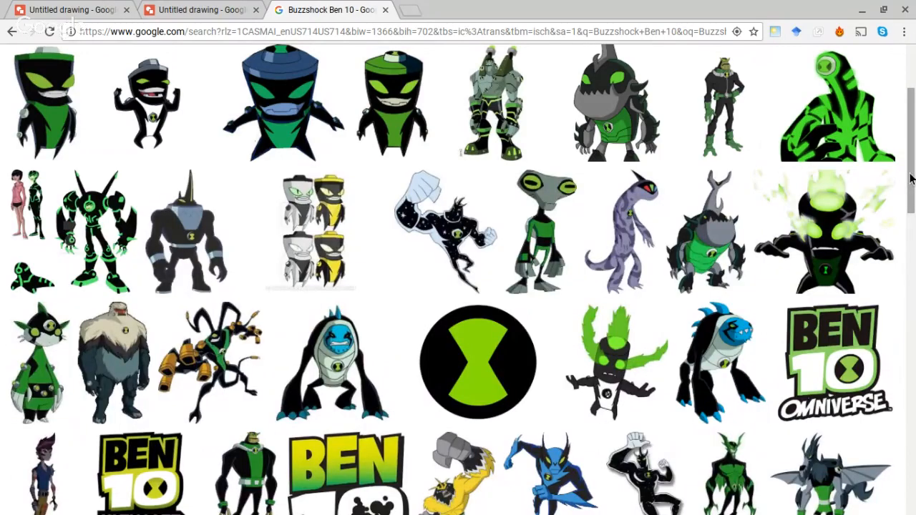
pyautogui.moveTo(911, 179); pyautogui.dragTo(911, 193)
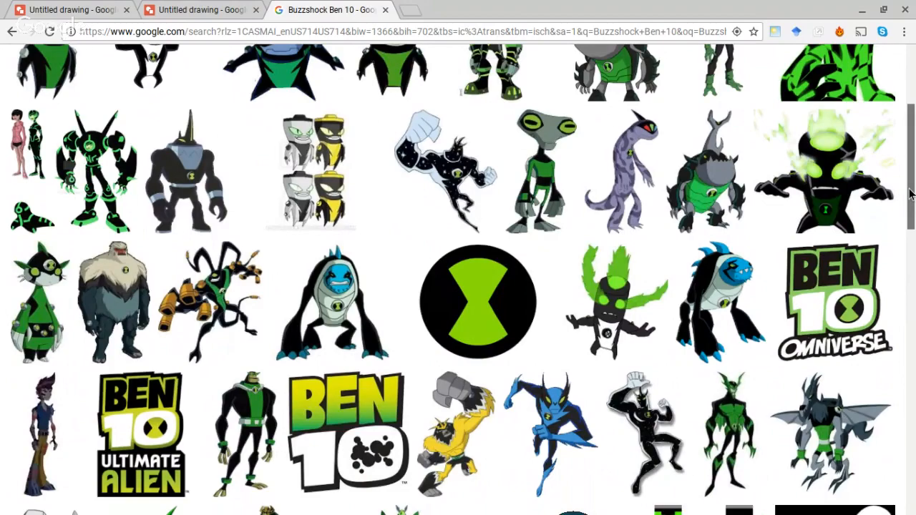
pyautogui.moveTo(911, 193); pyautogui.dragTo(912, 214)
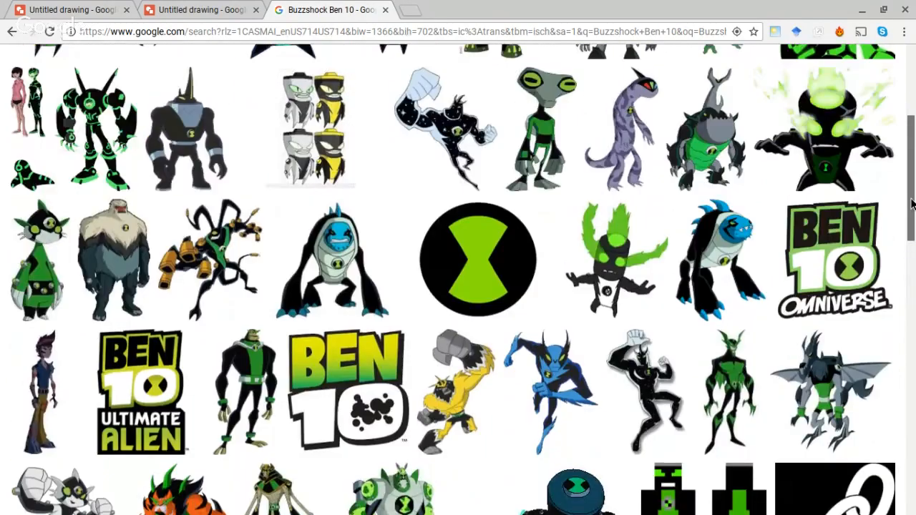
pyautogui.moveTo(911, 204); pyautogui.dragTo(912, 166)
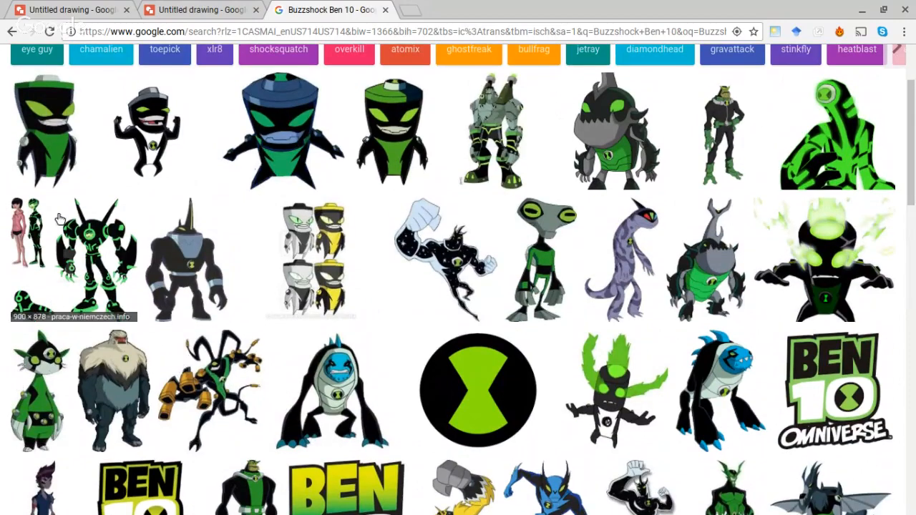
pyautogui.click(43, 145)
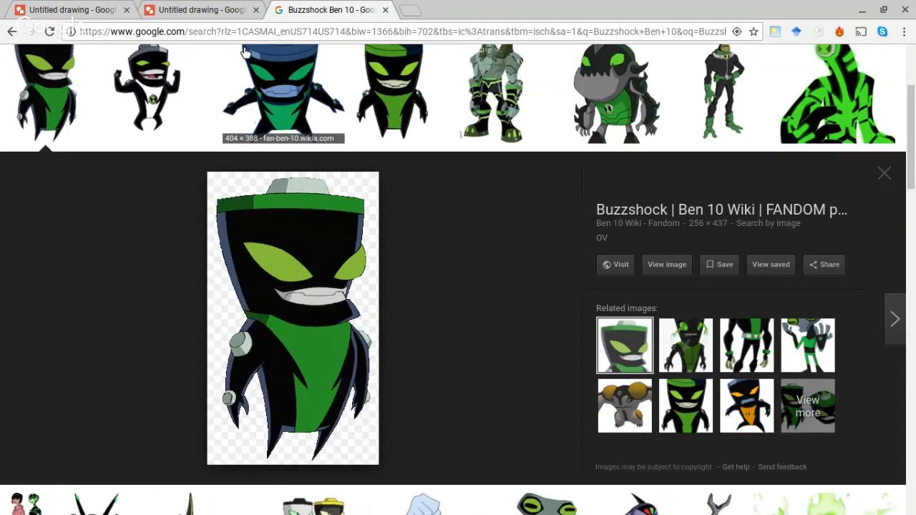
# Step: Return to the drawing, paste the green-rimmed Buzzshock image, and place it in the upper left area of the canvas
pyautogui.click(202, 10)
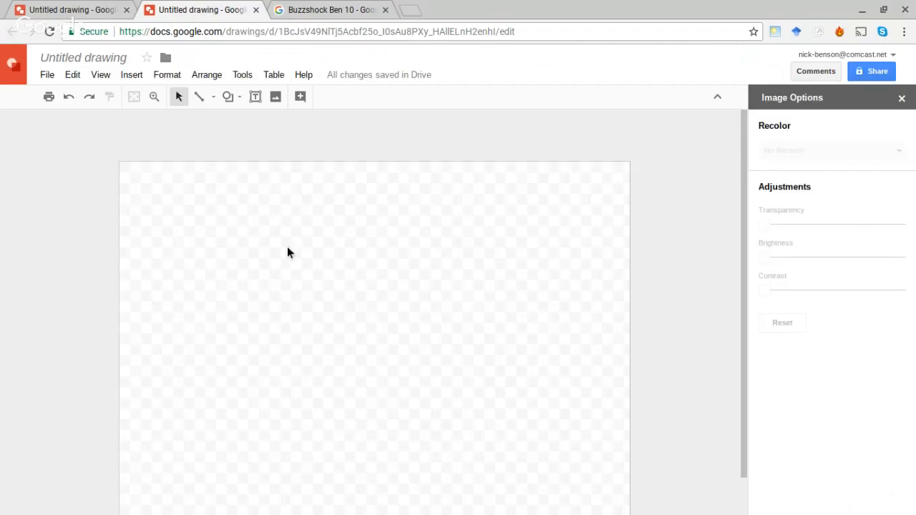
pyautogui.rightClick(287, 248)
pyautogui.click(323, 298)
pyautogui.moveTo(201, 307); pyautogui.dragTo(265, 332)
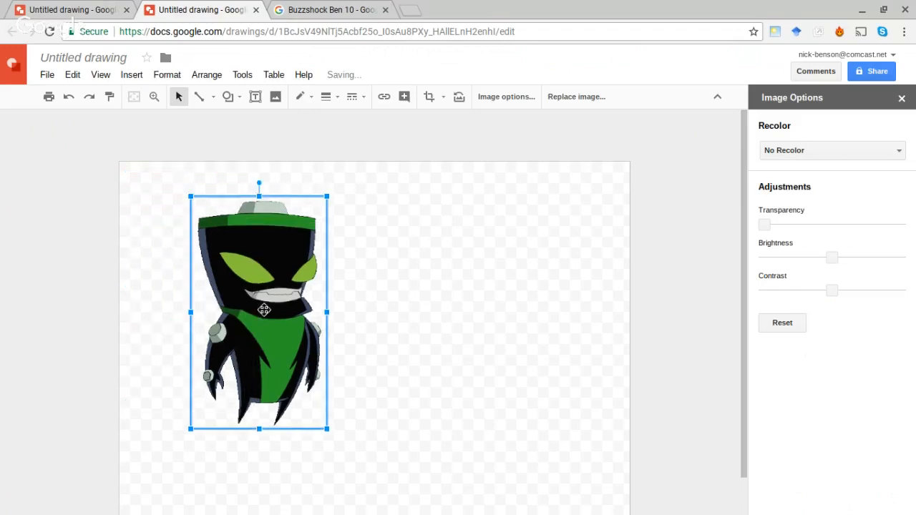
# Step: Crop the Buzzshock image to just the head, cutting off everything below the chin, and move it to the canvas's upper middle
pyautogui.click(433, 97)
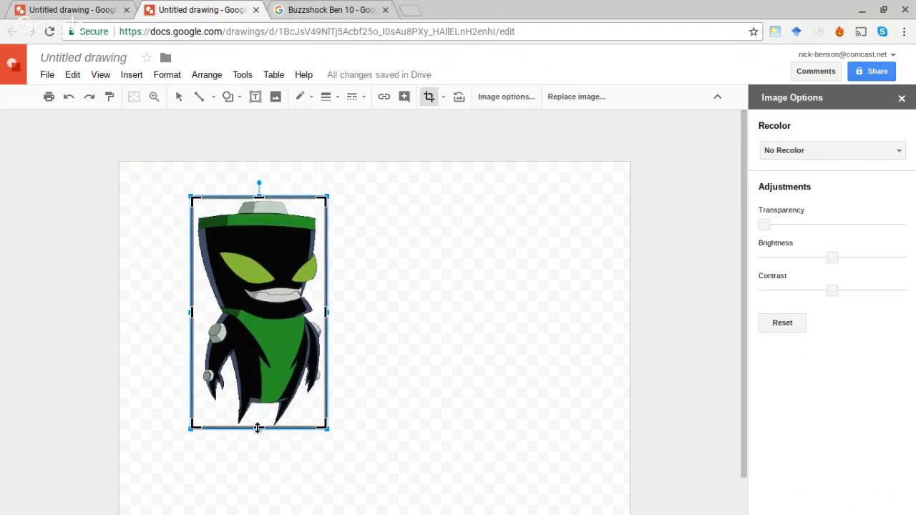
pyautogui.moveTo(258, 428); pyautogui.dragTo(265, 318)
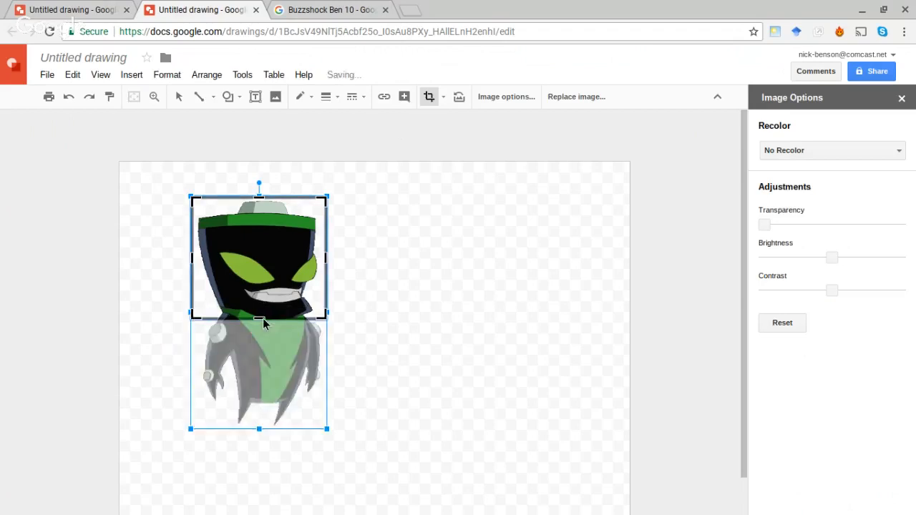
pyautogui.press('Return')
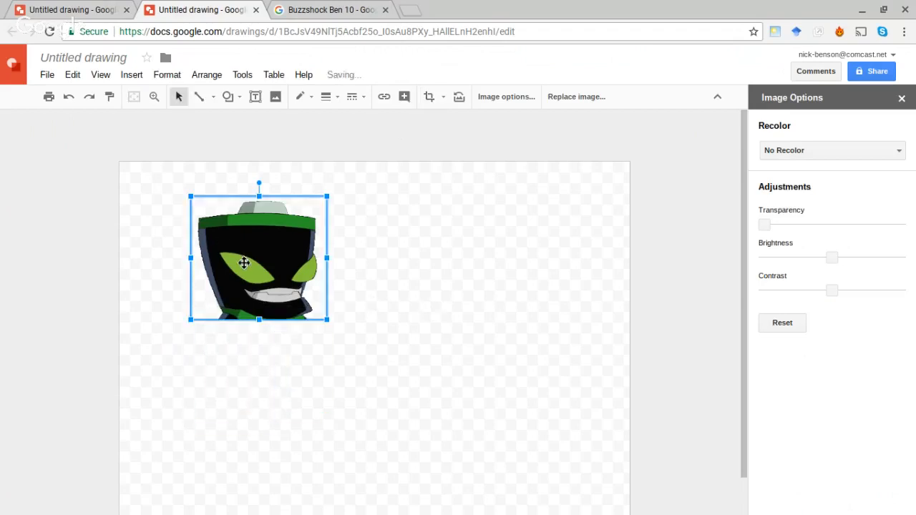
pyautogui.moveTo(244, 262); pyautogui.dragTo(388, 258)
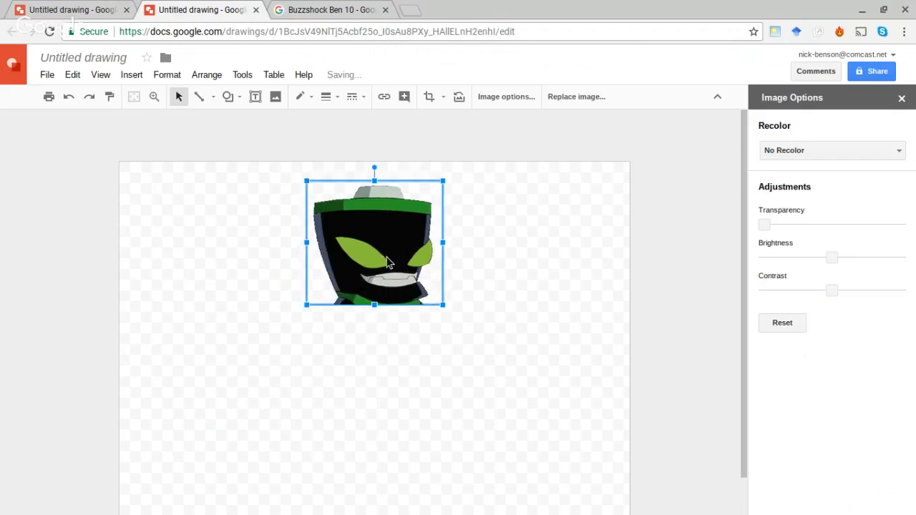
pyautogui.click(483, 291)
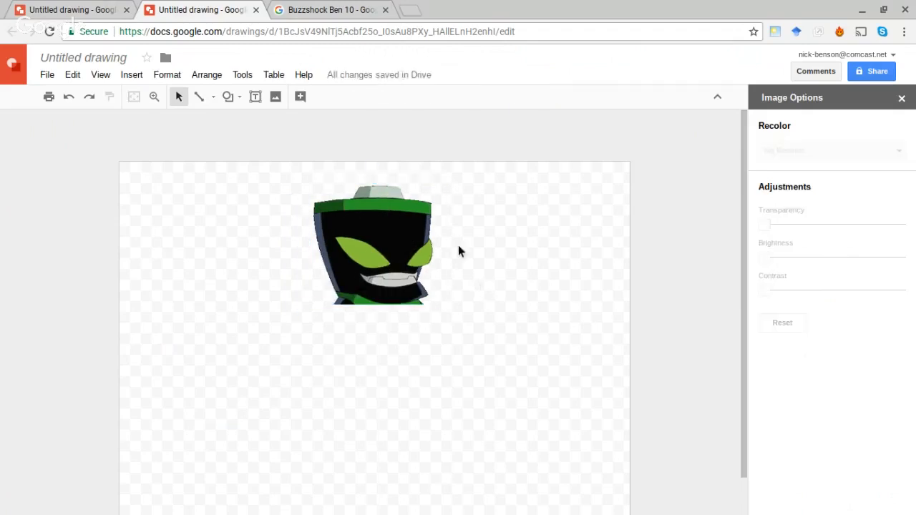
# Step: Go back to the image results and search for "Benvictor Ben 10"
pyautogui.click(333, 10)
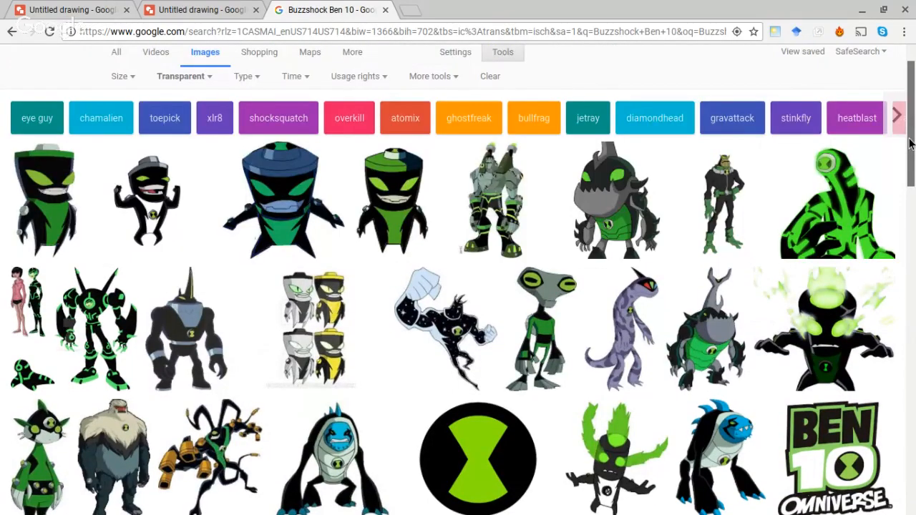
pyautogui.scroll(1, 909, 143)
pyautogui.click(164, 76)
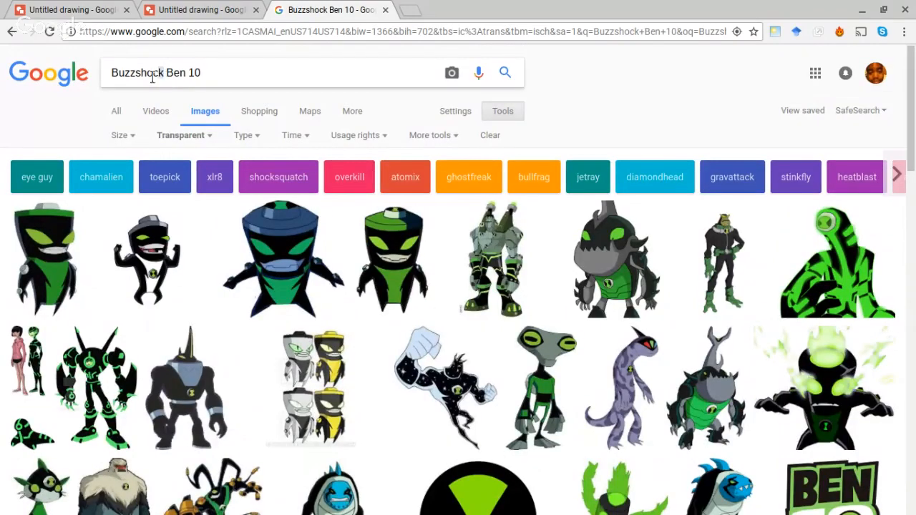
pyautogui.moveTo(164, 77); pyautogui.dragTo(119, 77)
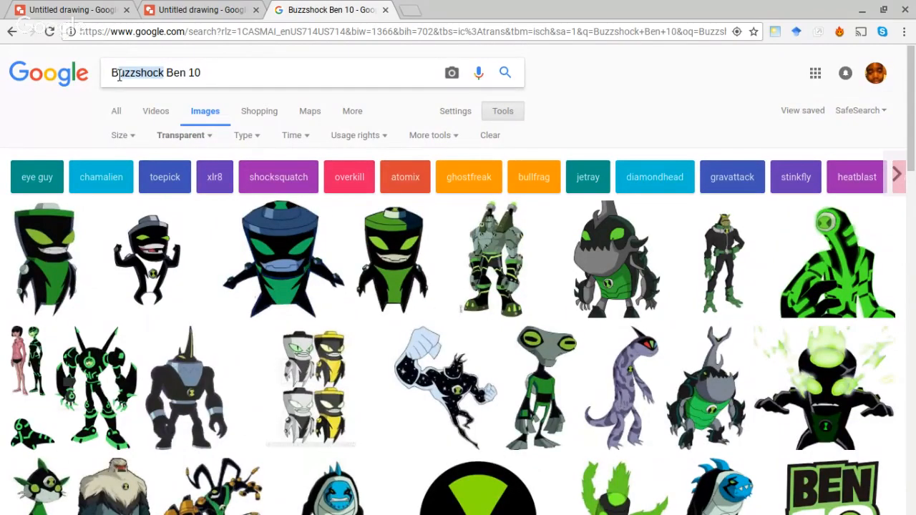
pyautogui.write('envict')
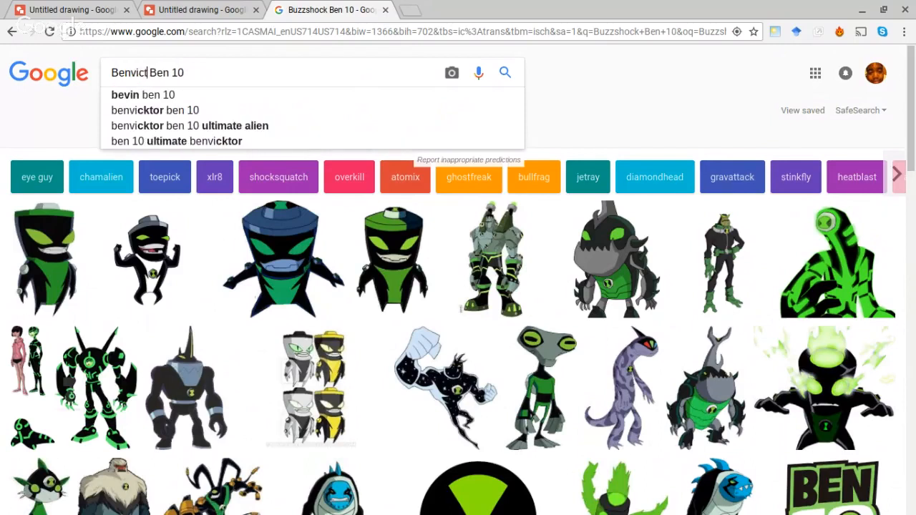
pyautogui.write('or')
pyautogui.press('Return')
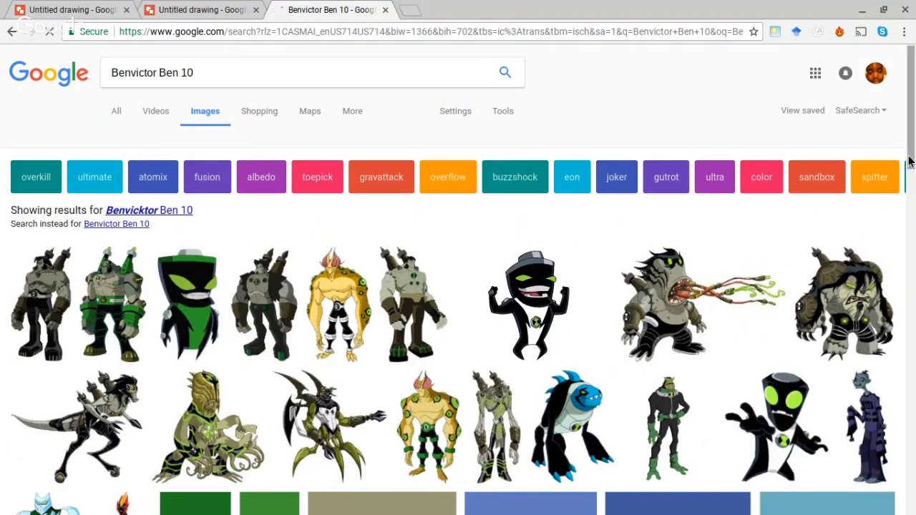
# Step: Browse the Benvictor image results for usable body parts, check the black-and-white Buzzshock, and open the green Ultra-T picture
pyautogui.moveTo(911, 173); pyautogui.dragTo(912, 190)
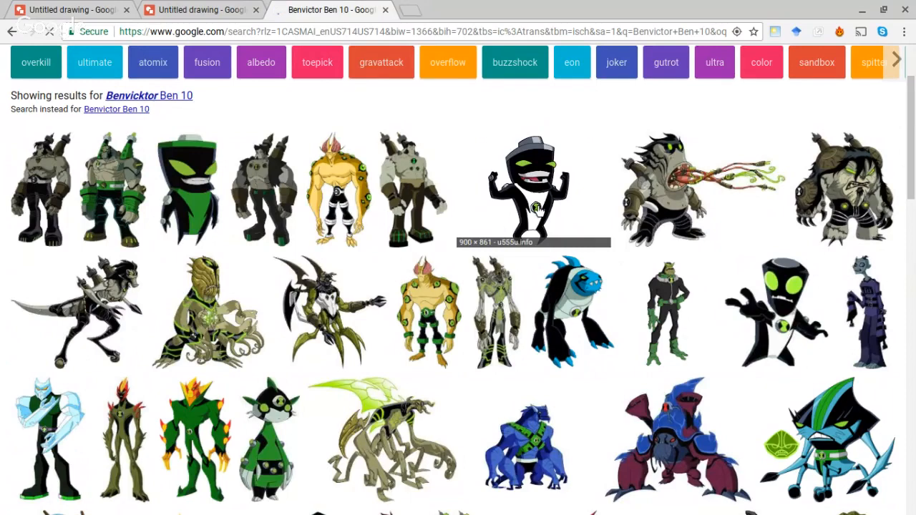
pyautogui.click(199, 13)
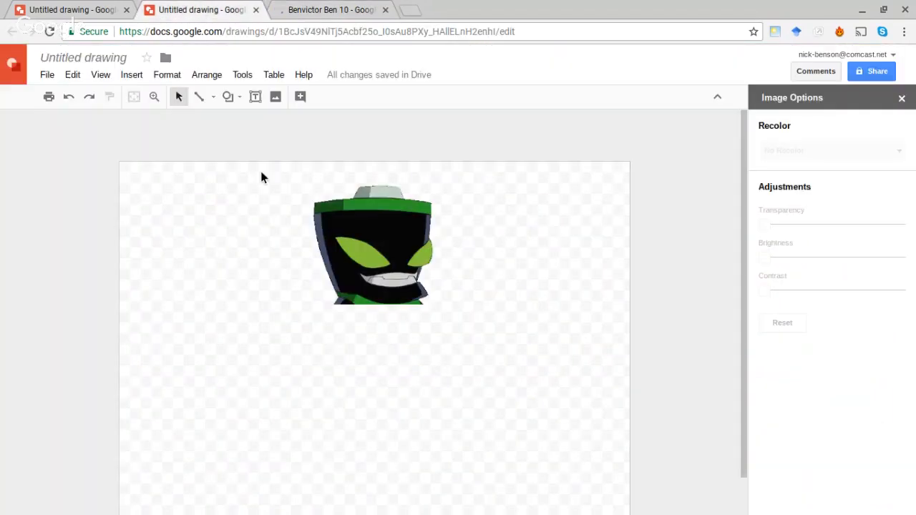
pyautogui.click(296, 12)
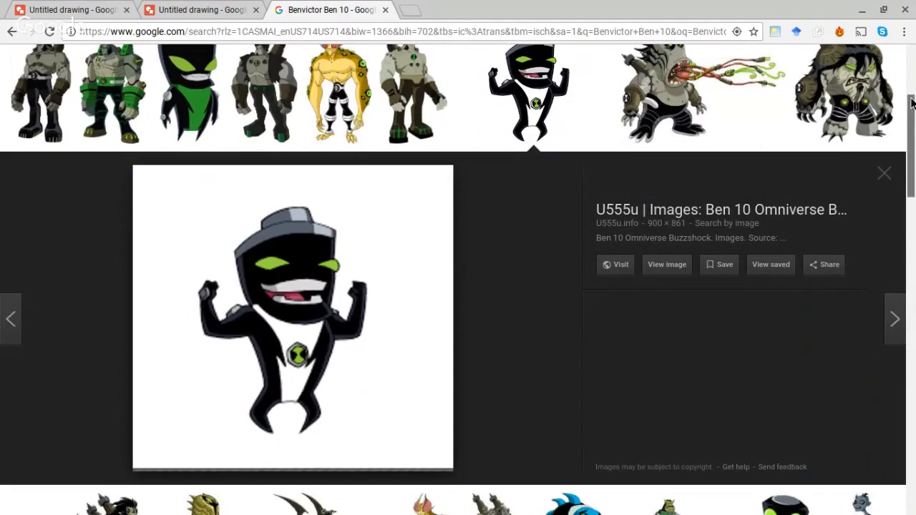
pyautogui.click(880, 178)
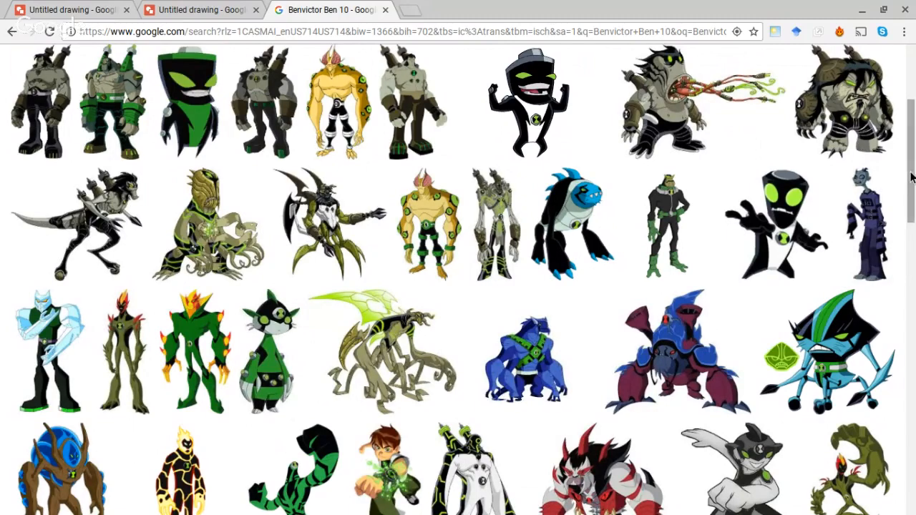
pyautogui.moveTo(912, 178); pyautogui.dragTo(914, 263)
pyautogui.click(174, 13)
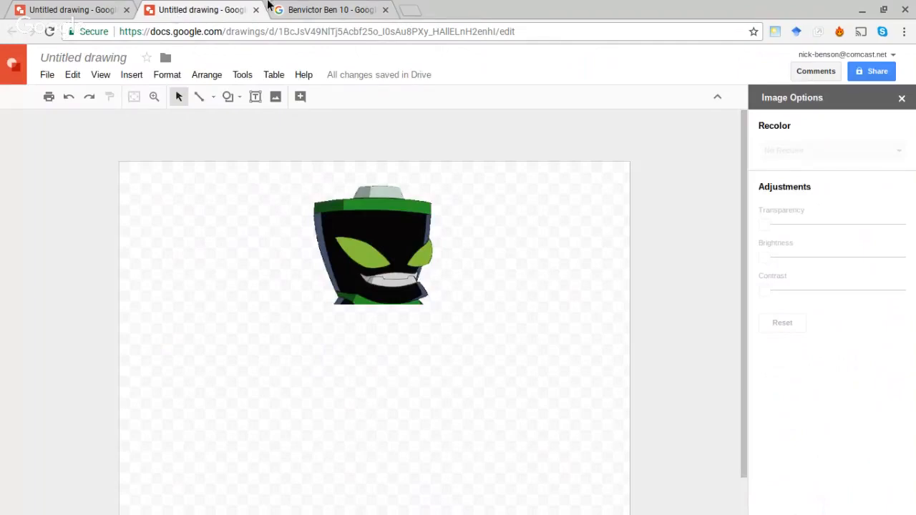
pyautogui.click(308, 10)
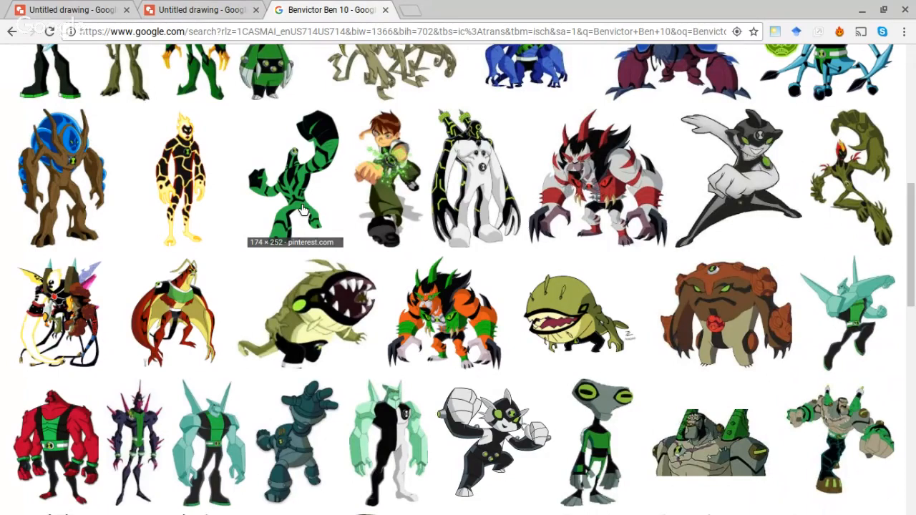
pyautogui.click(301, 209)
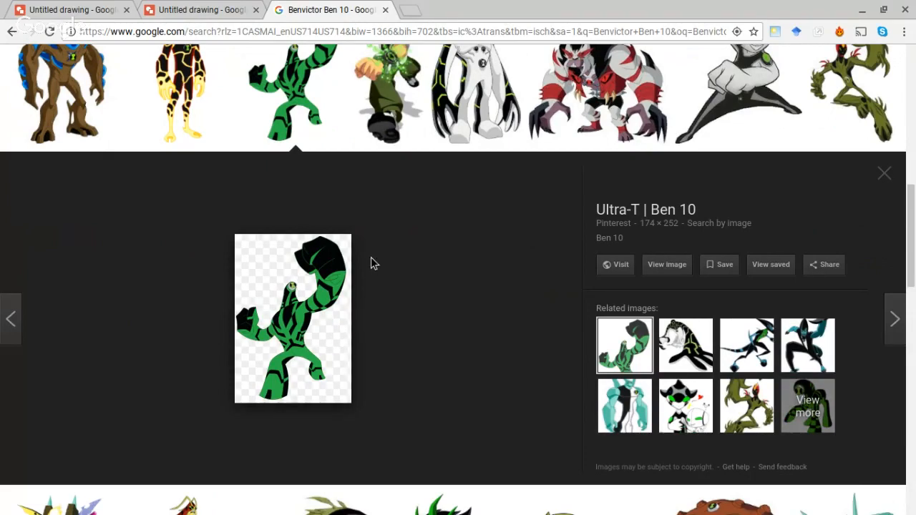
# Step: Try the green Ultra-T figure in the drawing by pasting it, enlarging it and moving it below the head, and delete it
pyautogui.click(212, 7)
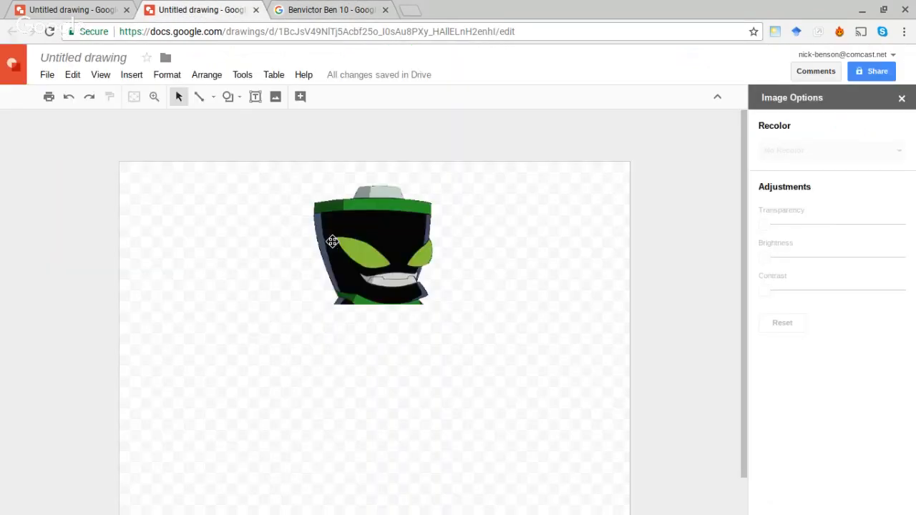
pyautogui.rightClick(581, 371)
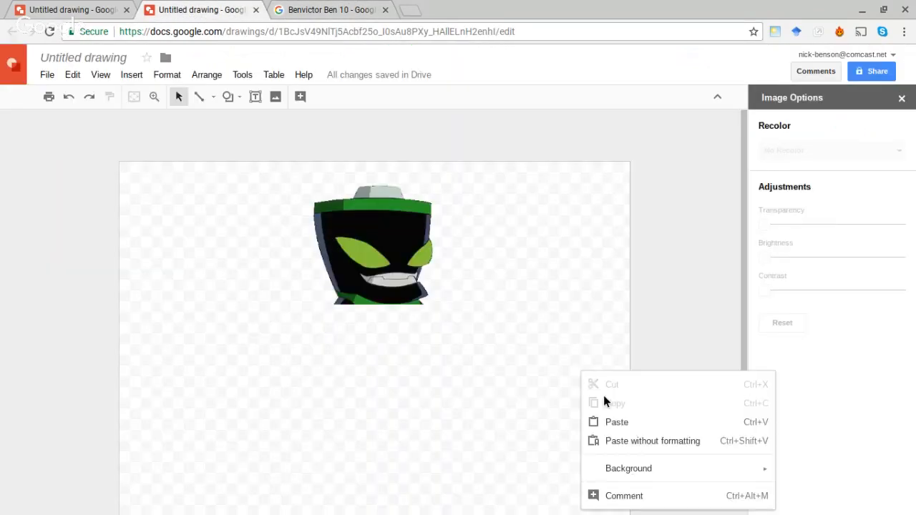
pyautogui.click(608, 424)
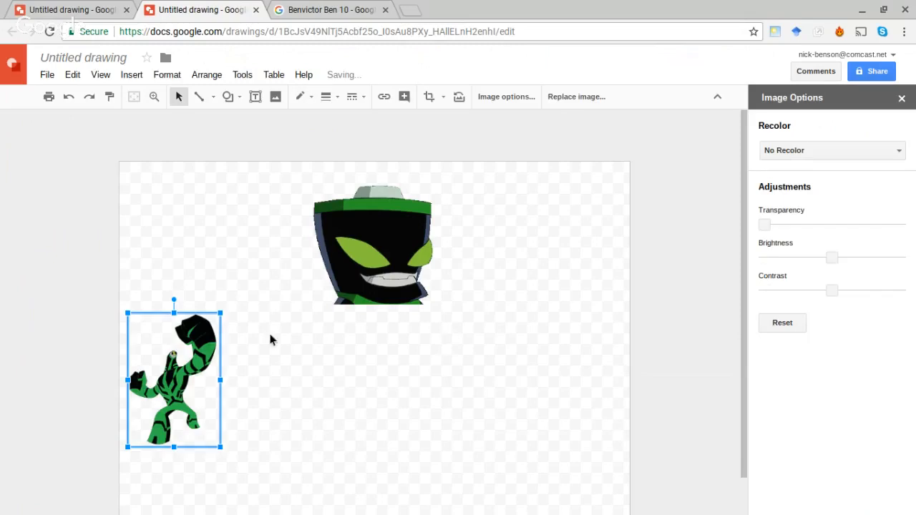
pyautogui.moveTo(171, 373); pyautogui.dragTo(246, 293)
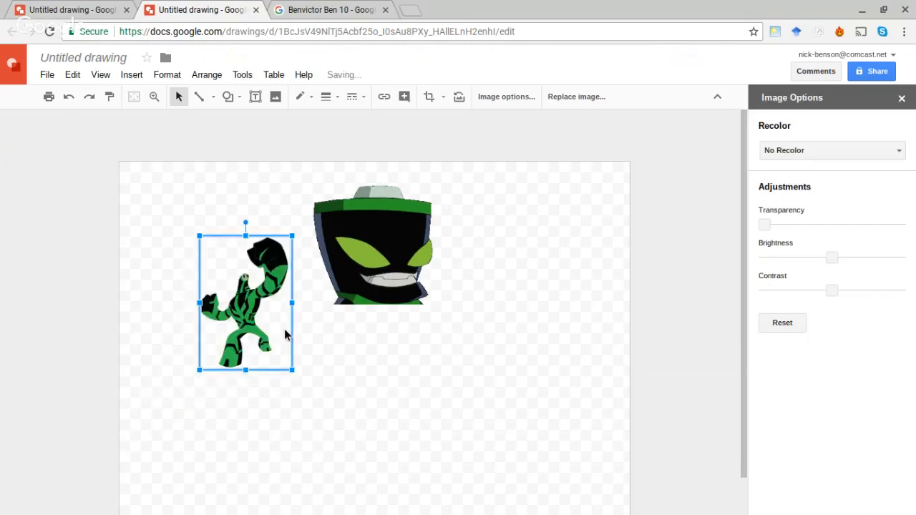
pyautogui.moveTo(292, 370); pyautogui.dragTo(403, 487)
pyautogui.moveTo(331, 441); pyautogui.dragTo(408, 381)
pyautogui.press('Delete')
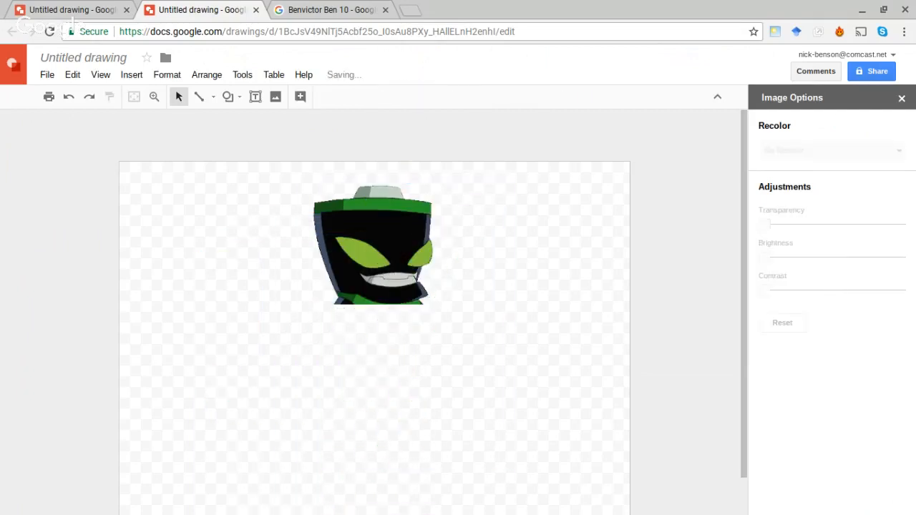
pyautogui.click(312, 10)
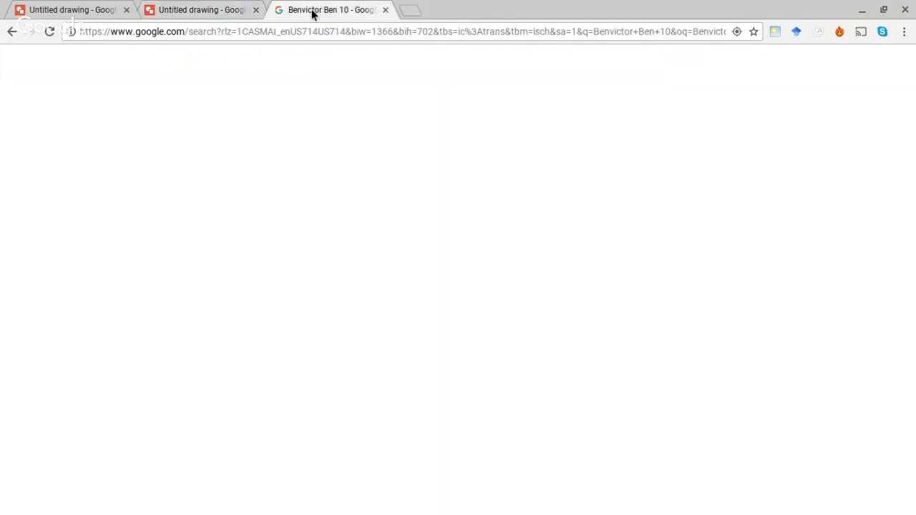
pyautogui.click(215, 10)
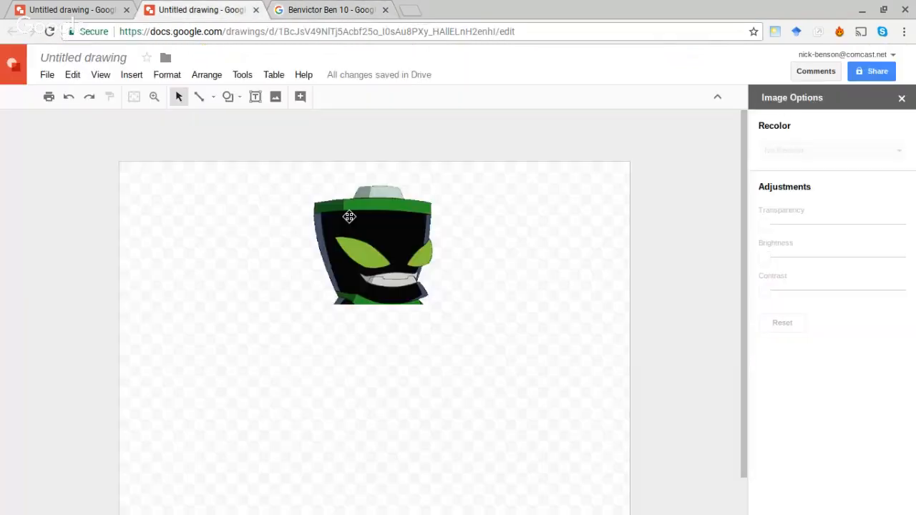
# Step: Delete the Buzzshock head from the drawing, then return to the image results and close the Ultra-T preview
pyautogui.click(349, 220)
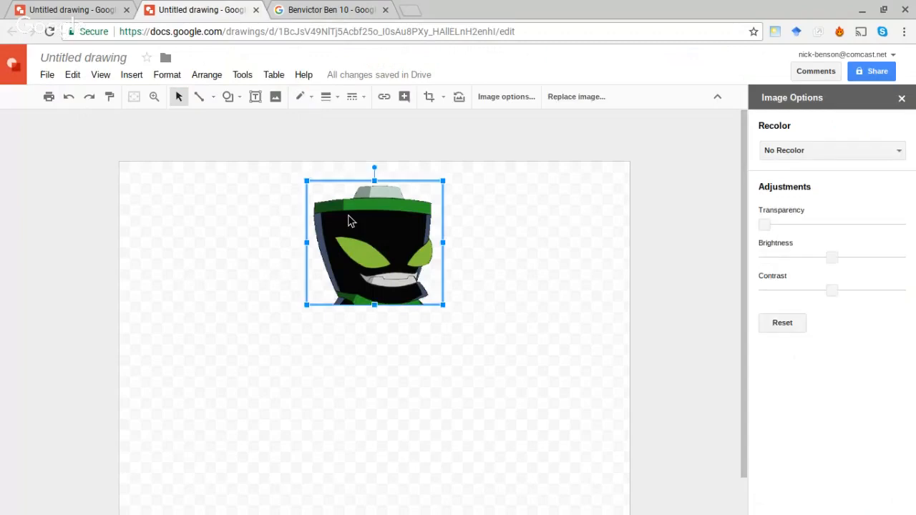
pyautogui.press('Delete')
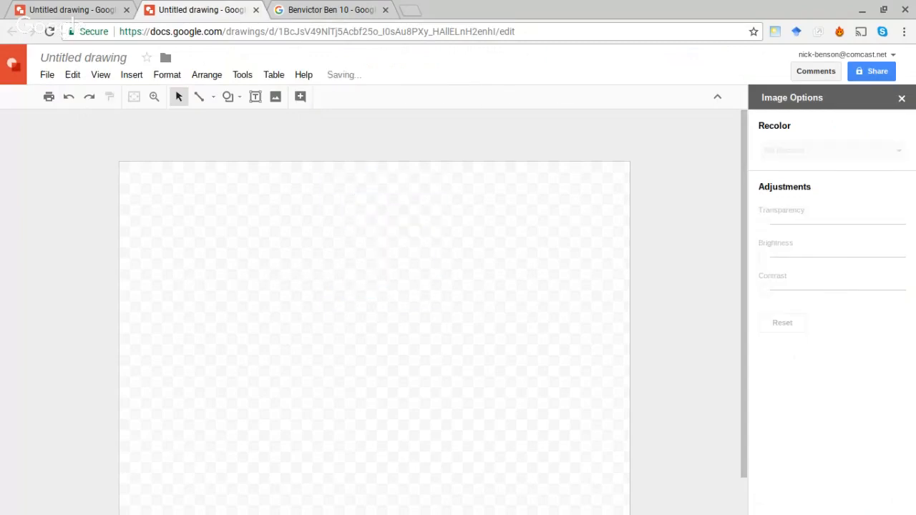
pyautogui.click(295, 8)
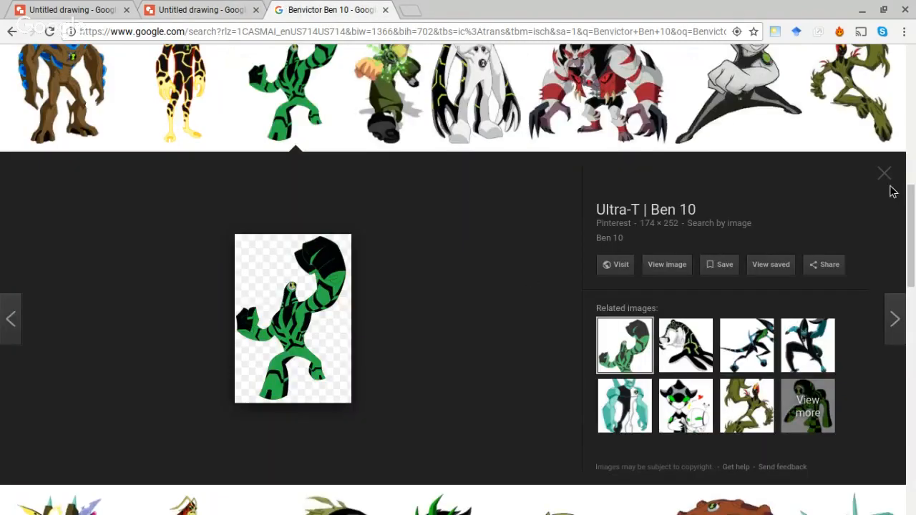
pyautogui.click(884, 179)
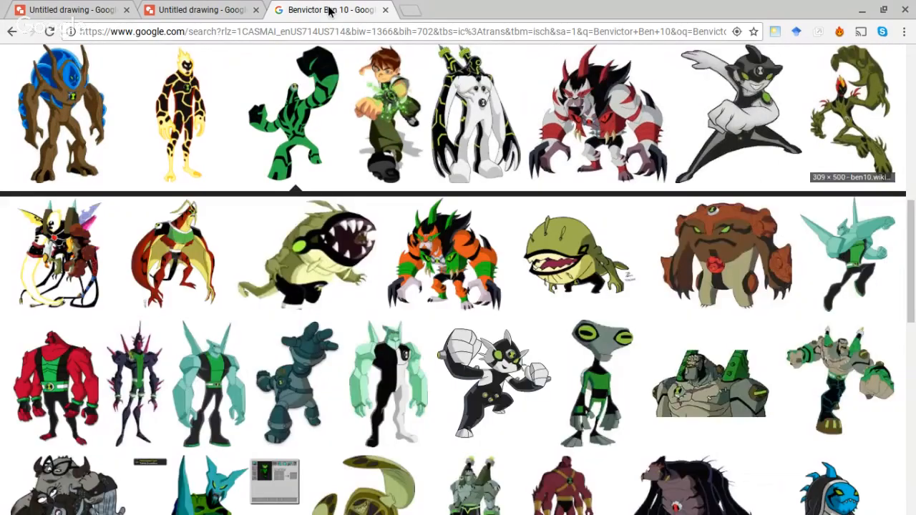
# Step: Review the black-and-white creature in the other drawing and look through the Benvictor image results for more parts
pyautogui.click(77, 7)
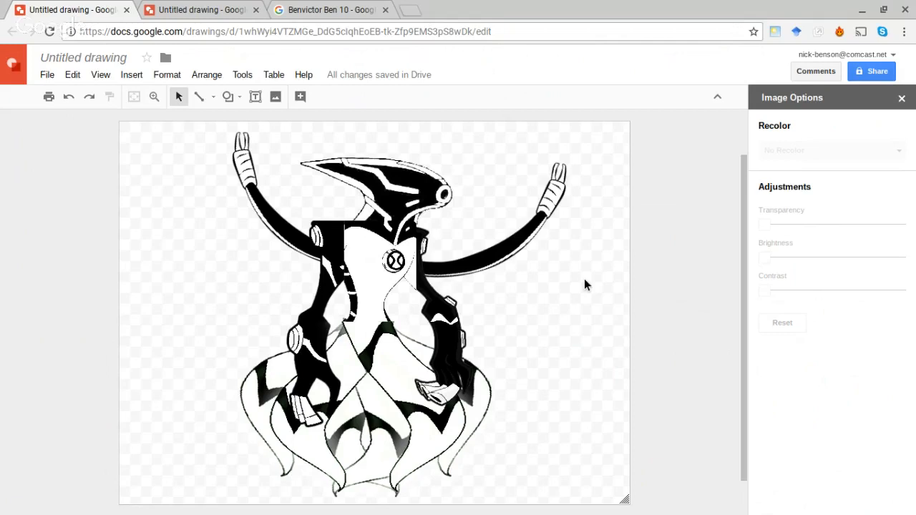
pyautogui.click(318, 14)
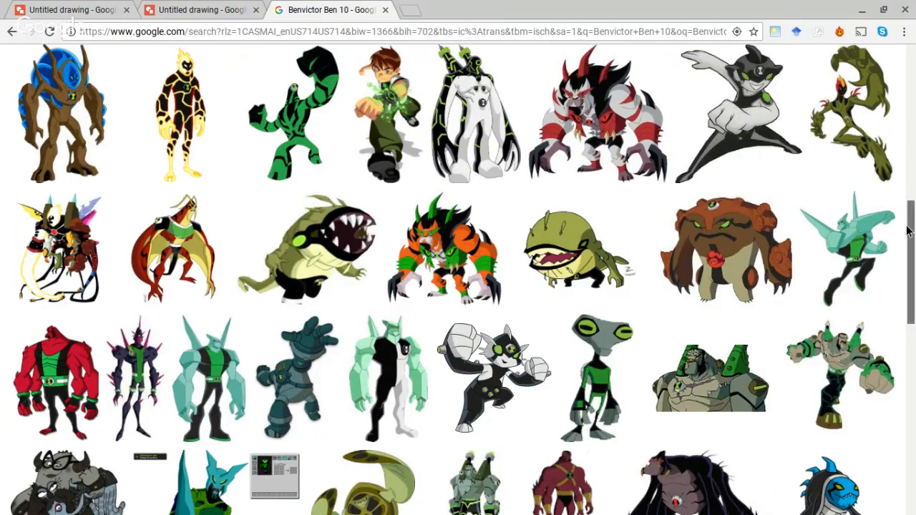
pyautogui.moveTo(907, 231); pyautogui.dragTo(911, 428)
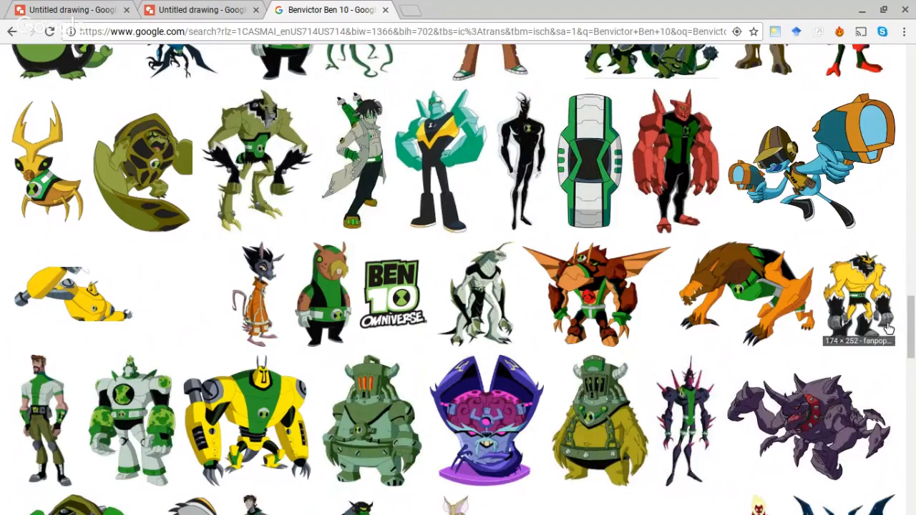
pyautogui.moveTo(911, 328); pyautogui.dragTo(913, 72)
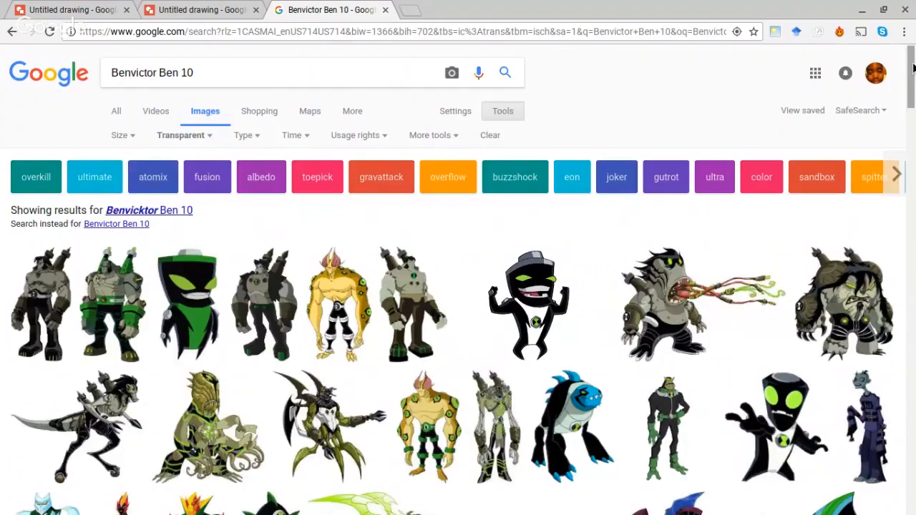
# Step: Replace the image search with "Amphibian"
pyautogui.click(348, 70)
pyautogui.hotkey('ctrl', 'a')
pyautogui.press('BackSpace')
pyautogui.write('Am')
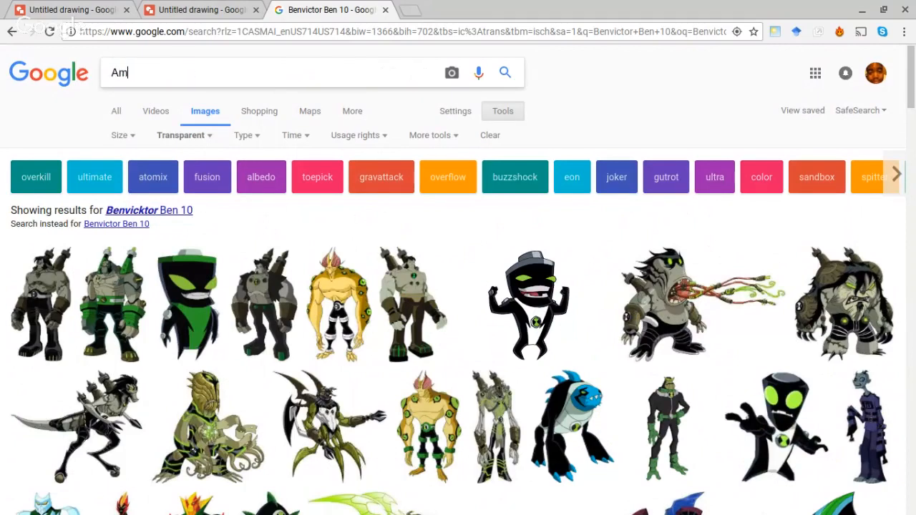
pyautogui.write('phibian')
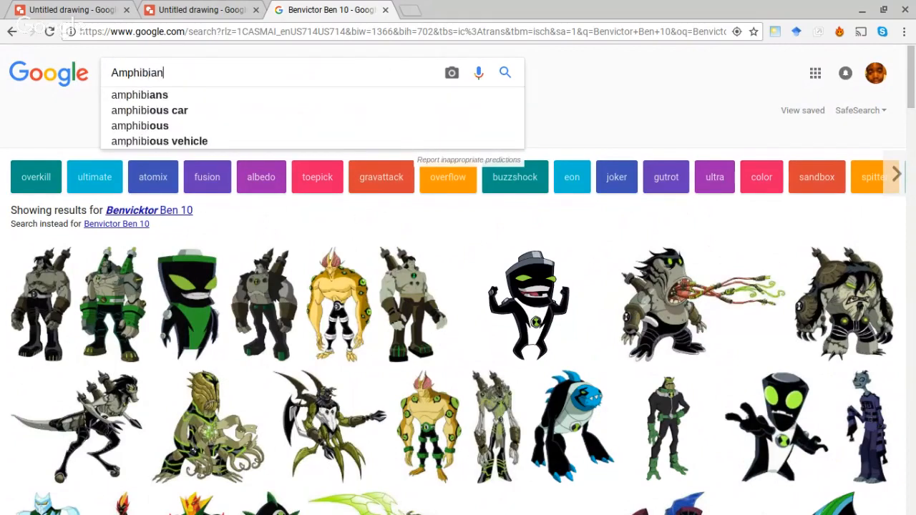
pyautogui.press('Return')
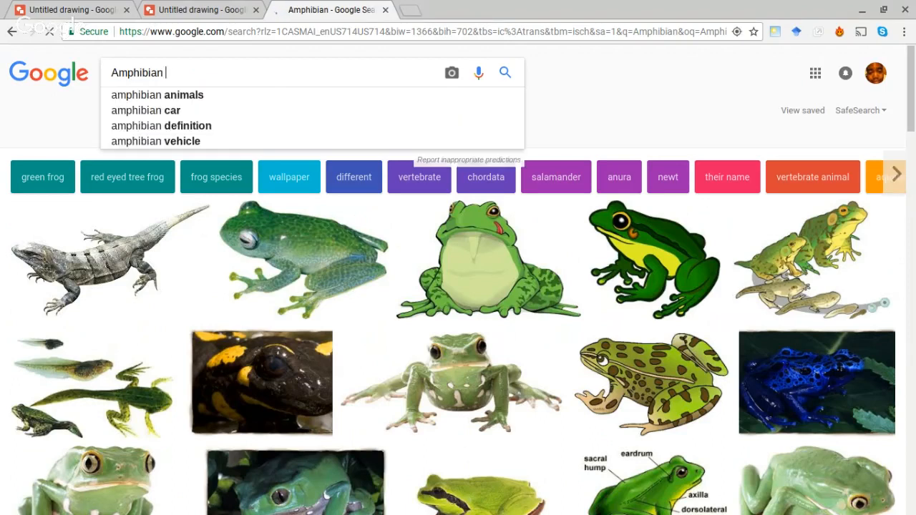
# Step: Search the images for "Ampphibian Ben 10" and switch to the suggested spelling "Ampfibian Ben 10"
pyautogui.hotkey('ctrl', 'a')
pyautogui.press('BackSpace')
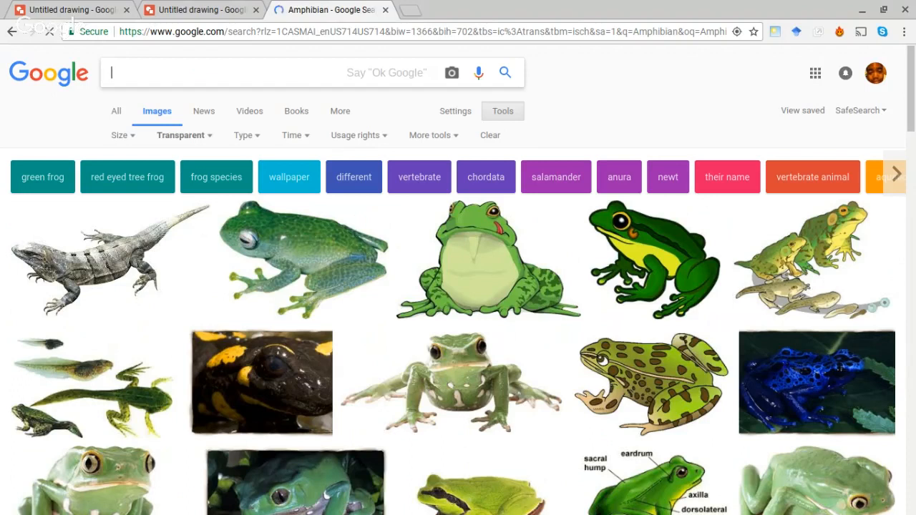
pyautogui.write('Amp')
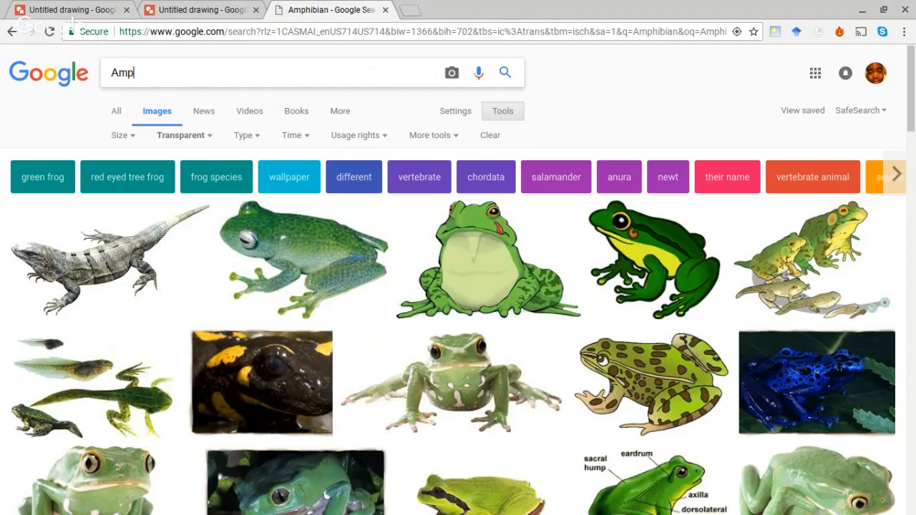
pyautogui.write('phibian Ben 10')
pyautogui.press('Return')
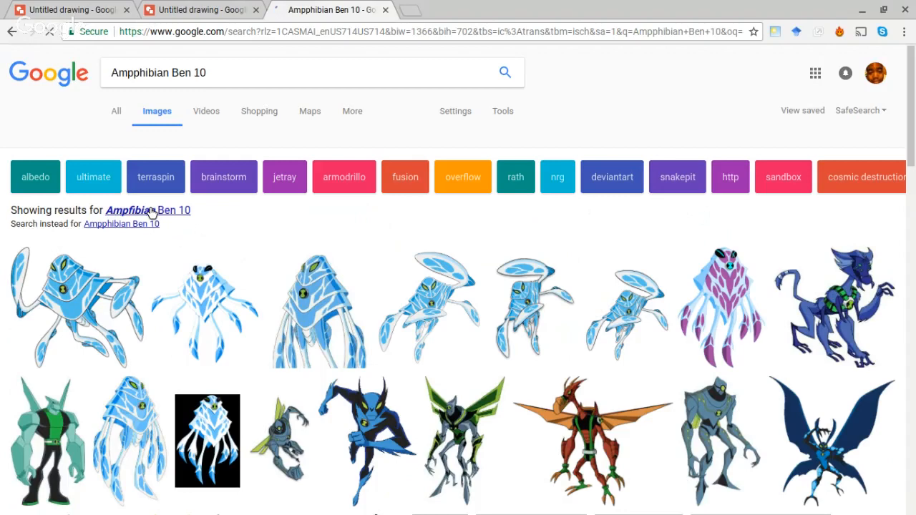
pyautogui.click(152, 213)
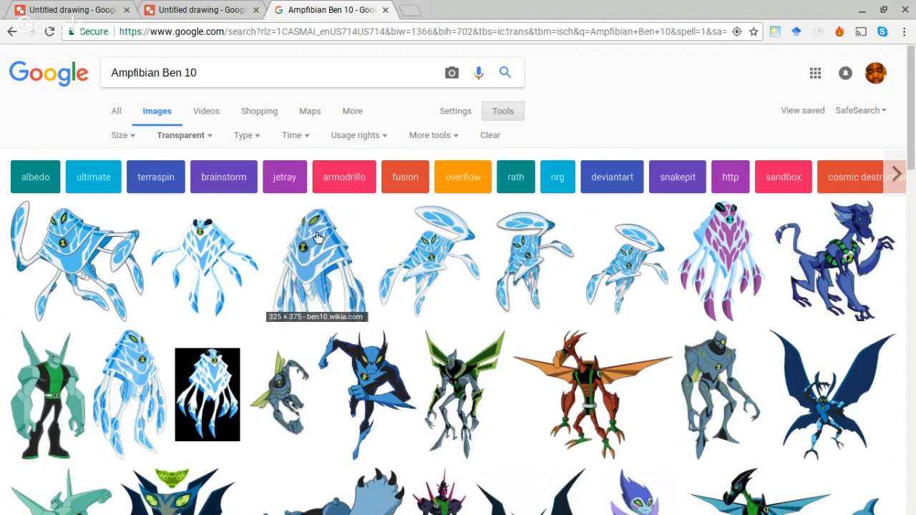
# Step: Open the large blue Ampfibian picture, paste it into the empty drawing and move it to the middle of the canvas
pyautogui.click(318, 237)
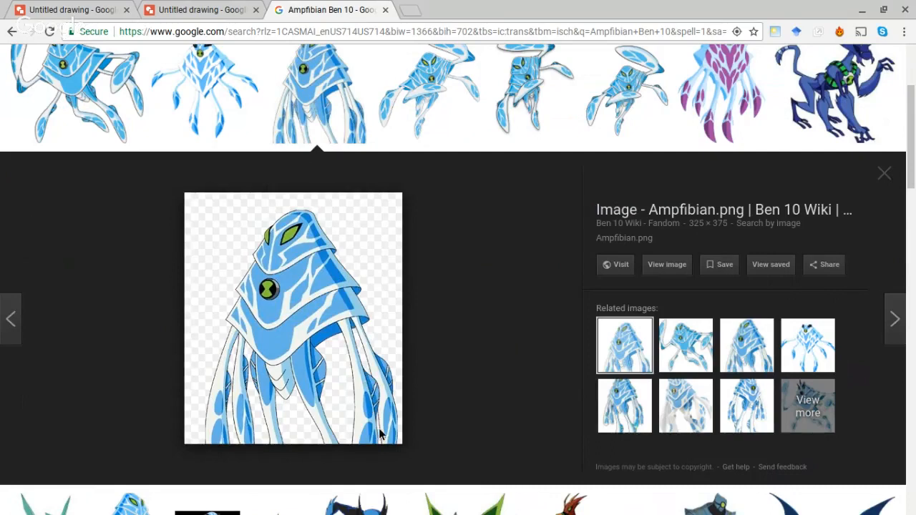
pyautogui.click(181, 10)
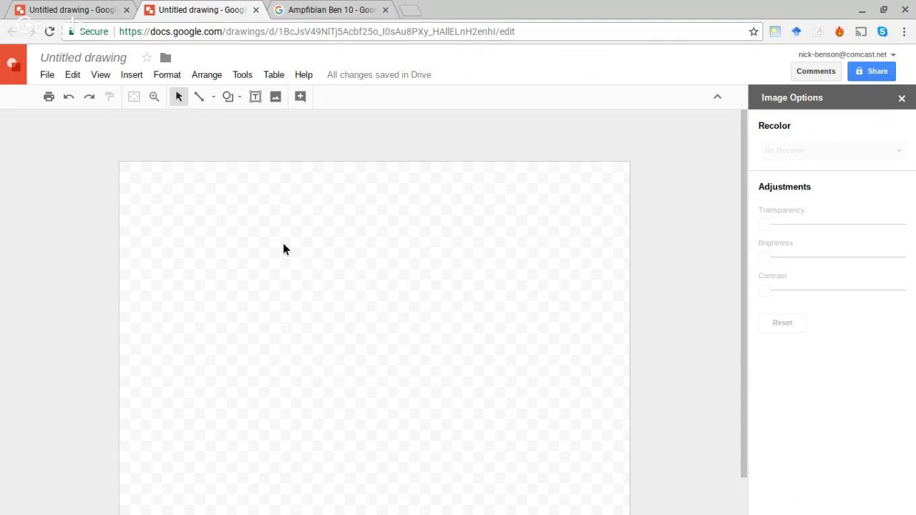
pyautogui.rightClick(284, 250)
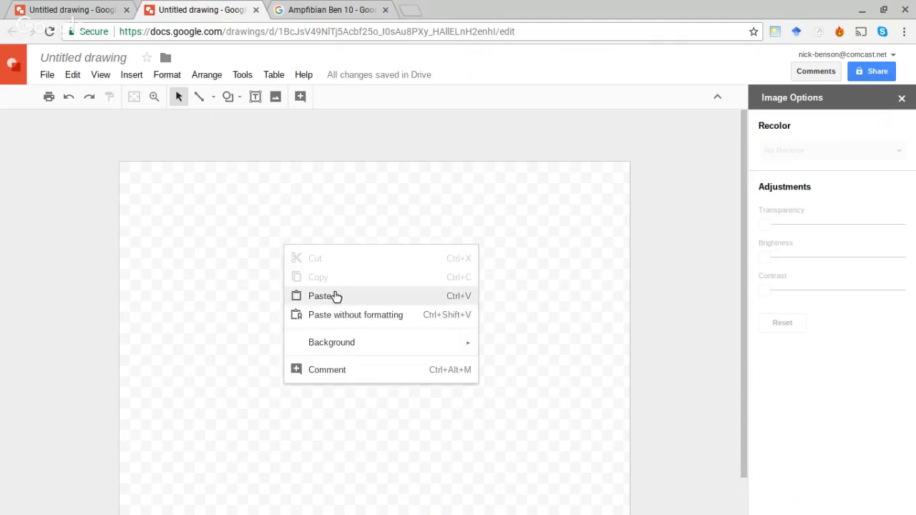
pyautogui.click(337, 302)
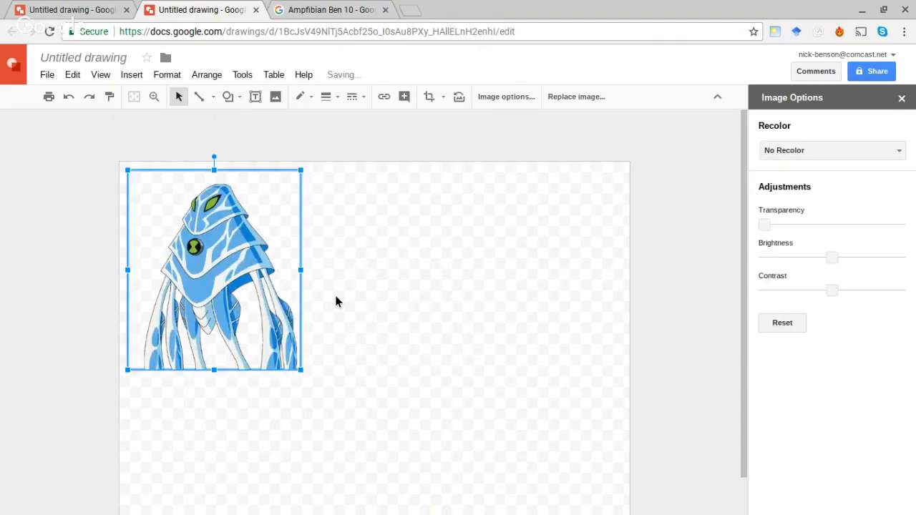
pyautogui.moveTo(238, 283); pyautogui.dragTo(410, 382)
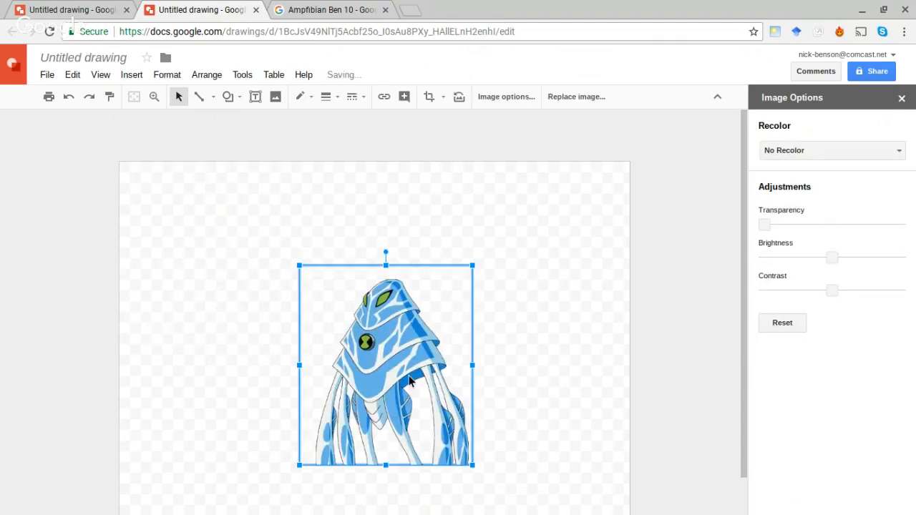
pyautogui.click(512, 363)
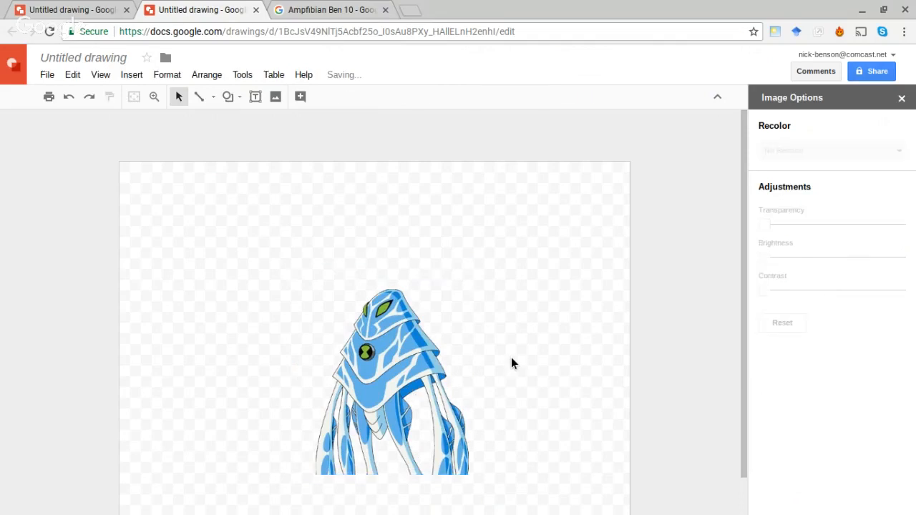
pyautogui.click(427, 349)
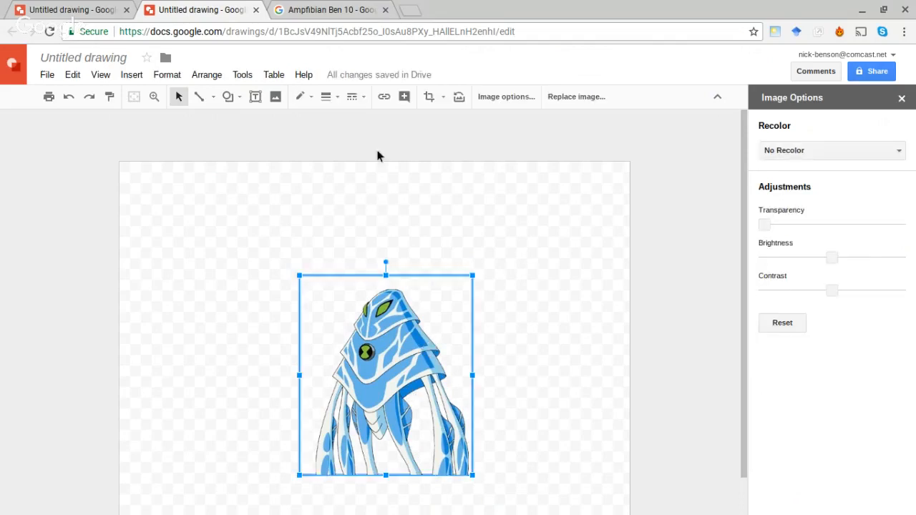
# Step: Return to the image results, close the Ampfibian preview and search for "Upgrade Ben 10"
pyautogui.click(288, 11)
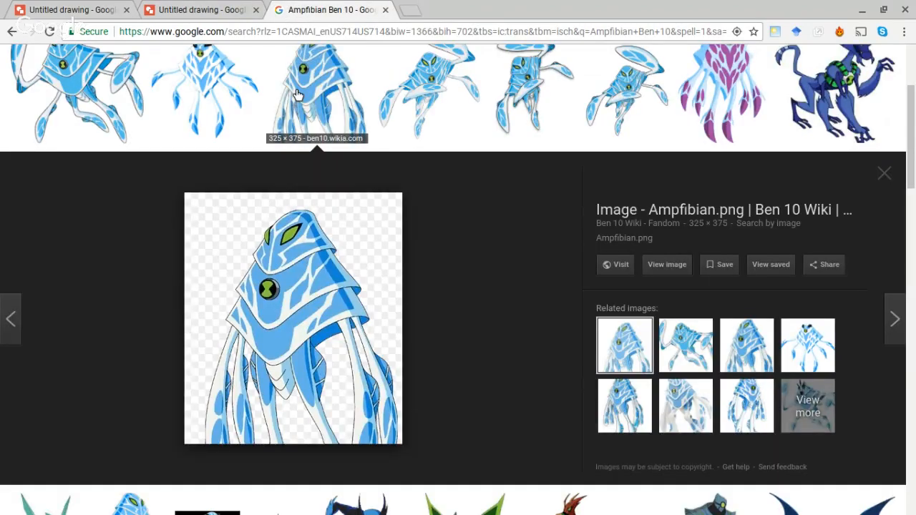
pyautogui.click(298, 95)
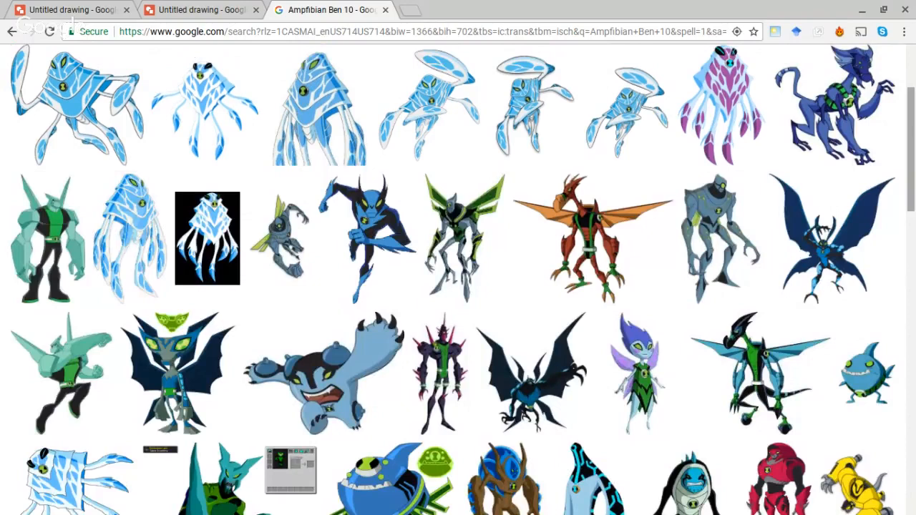
pyautogui.moveTo(914, 98); pyautogui.dragTo(915, 55)
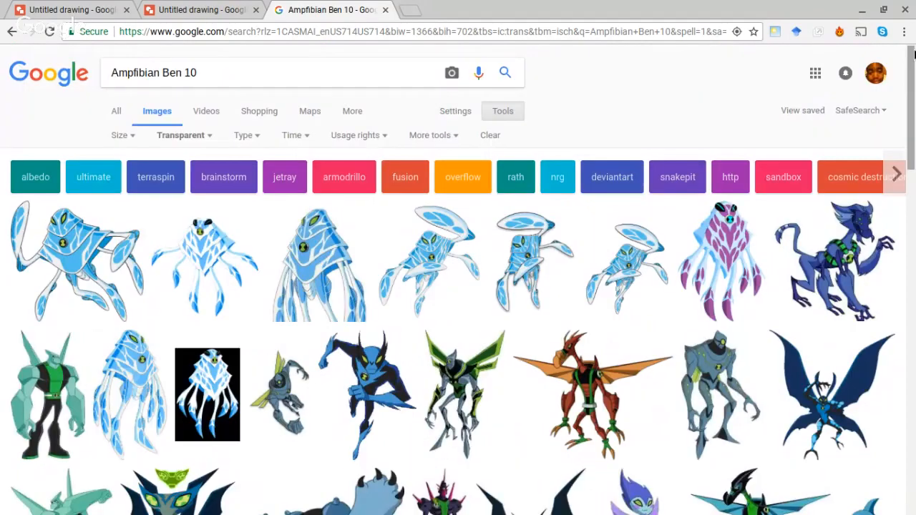
pyautogui.click(161, 72)
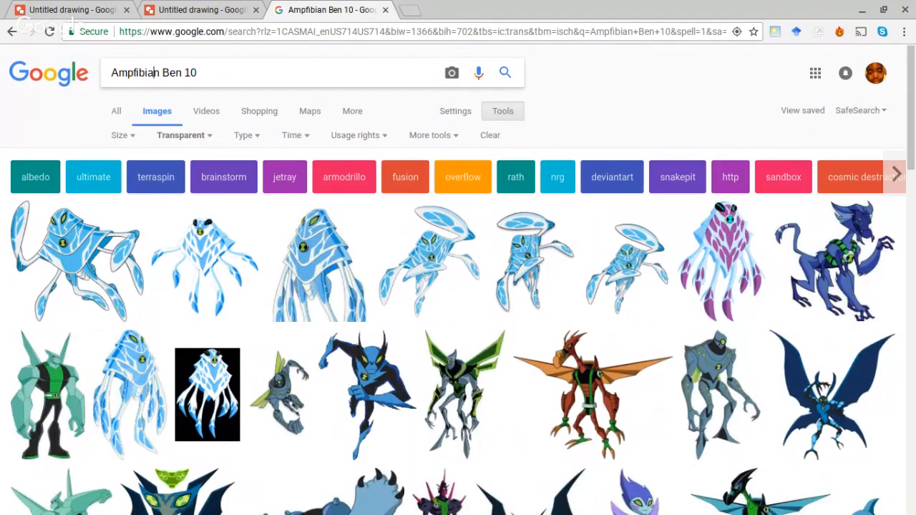
pyautogui.press('Delete')
pyautogui.press('BackSpace')
pyautogui.press('BackSpace')
pyautogui.press('BackSpace')
pyautogui.press('BackSpace')
pyautogui.press('BackSpace')
pyautogui.press('BackSpace')
pyautogui.press('BackSpace')
pyautogui.press('BackSpace')
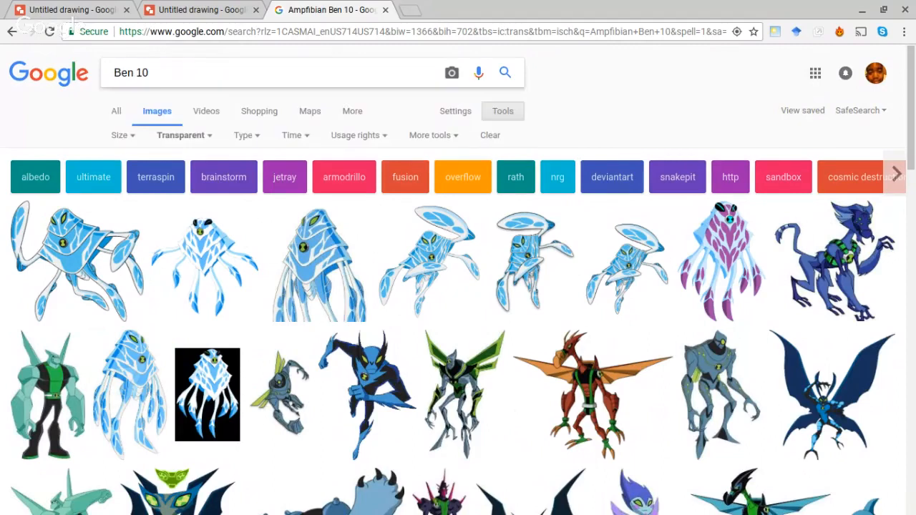
pyautogui.write('Upgrade')
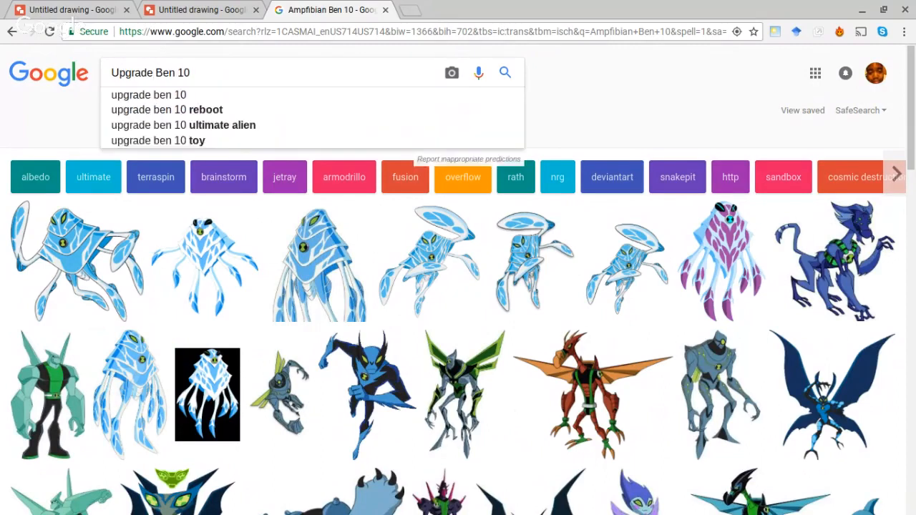
pyautogui.press('Return')
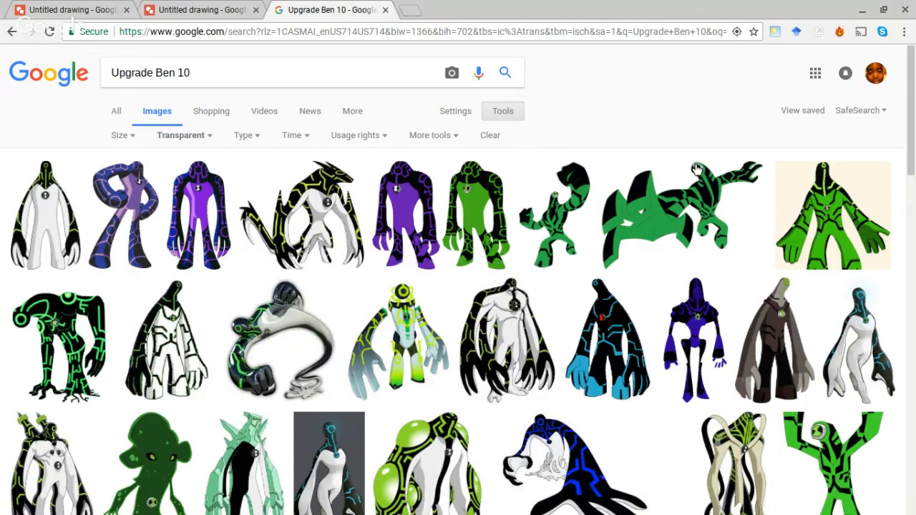
# Step: Open the purple Profile Upgrade picture, paste it into the drawing and move it beside the Ampfibian
pyautogui.click(198, 190)
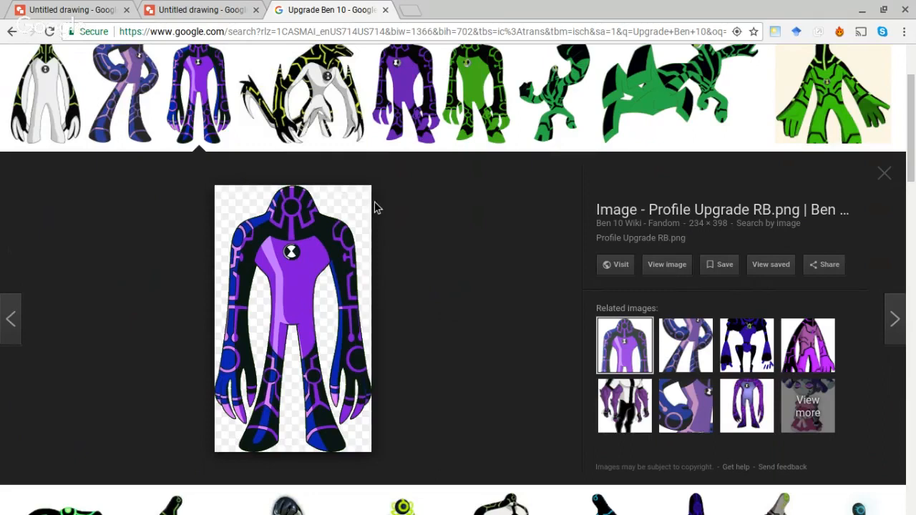
pyautogui.click(194, 5)
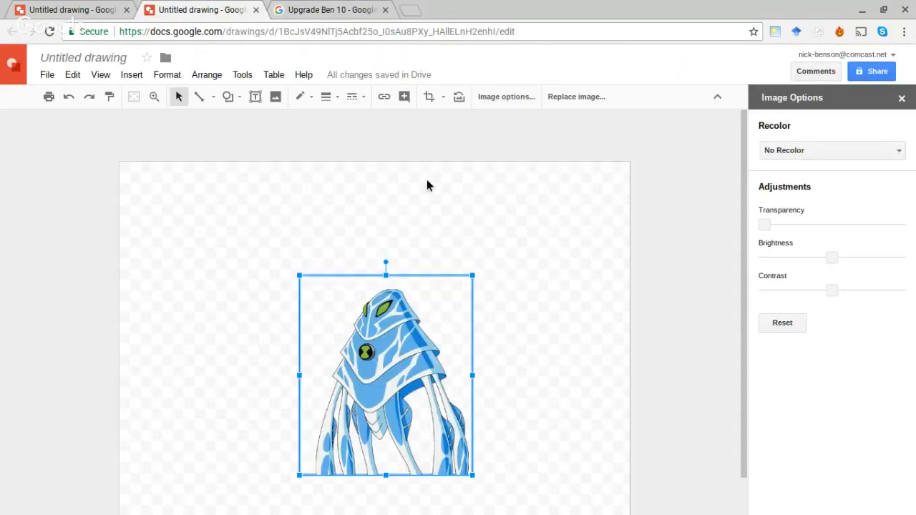
pyautogui.rightClick(528, 297)
pyautogui.click(557, 350)
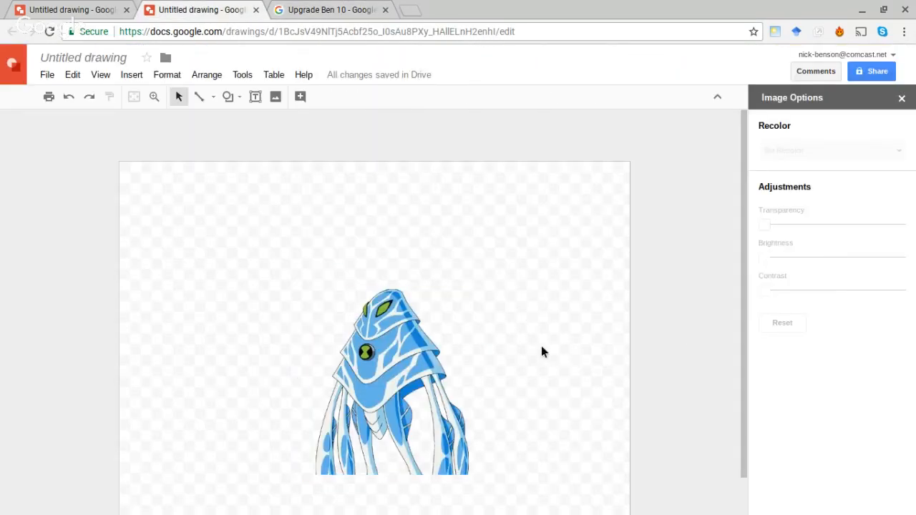
pyautogui.moveTo(217, 270); pyautogui.dragTo(283, 311)
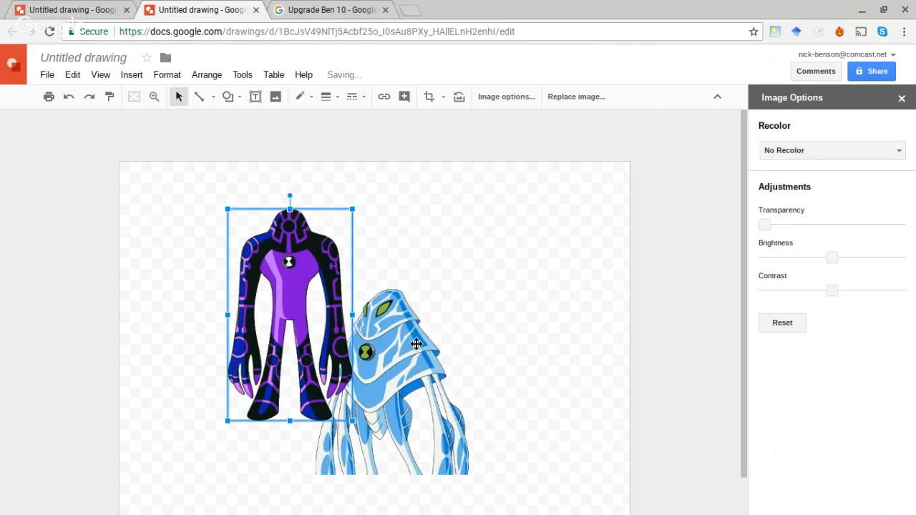
# Step: Arrange the Ampfibian on the canvas's left and the purple Upgrade on its right, and return to the image results
pyautogui.click(416, 346)
pyautogui.moveTo(402, 355); pyautogui.dragTo(487, 339)
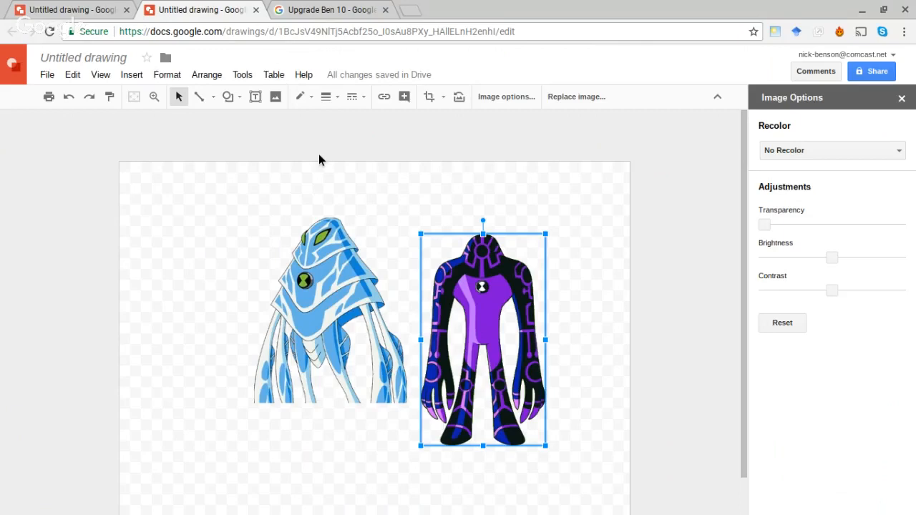
pyautogui.click(328, 10)
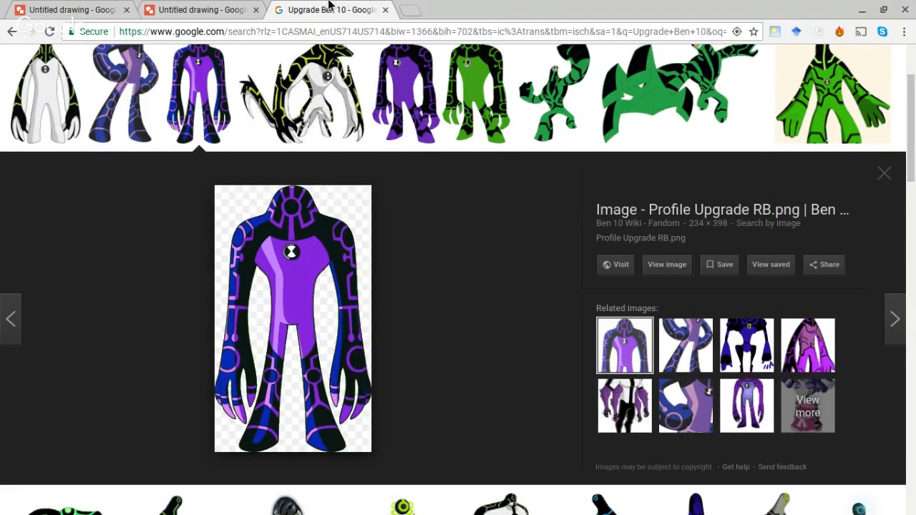
# Step: Close the Profile Upgrade preview, browse further through the image results and open the "Upgrade and Baz-El Earth 27" picture
pyautogui.click(884, 185)
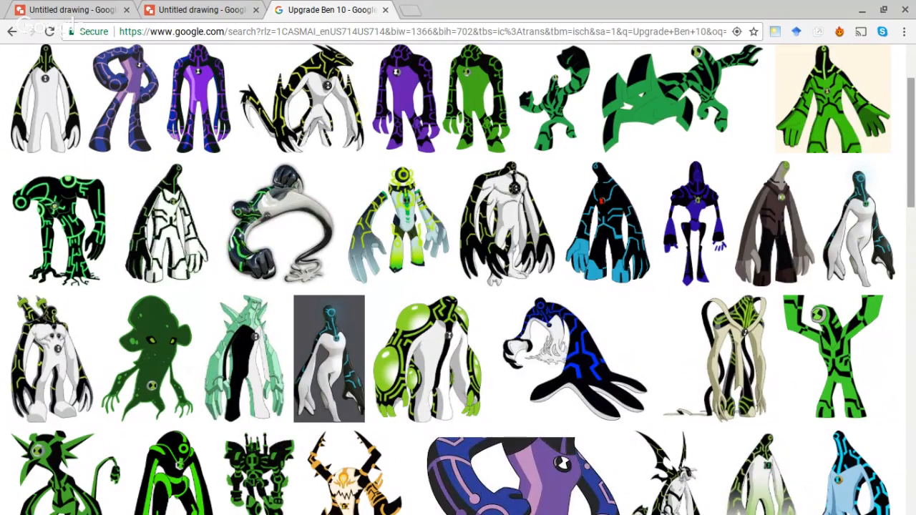
pyautogui.moveTo(913, 178); pyautogui.dragTo(914, 145)
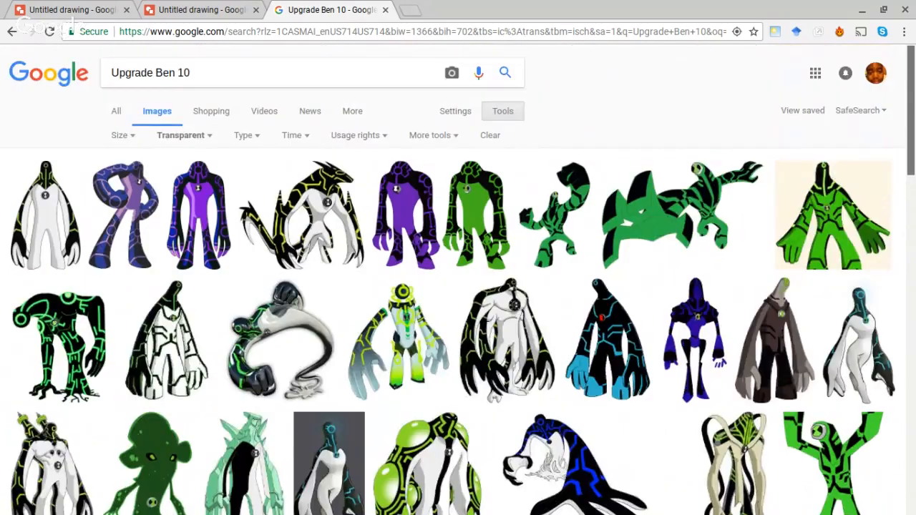
pyautogui.scroll(-1, 458, 301)
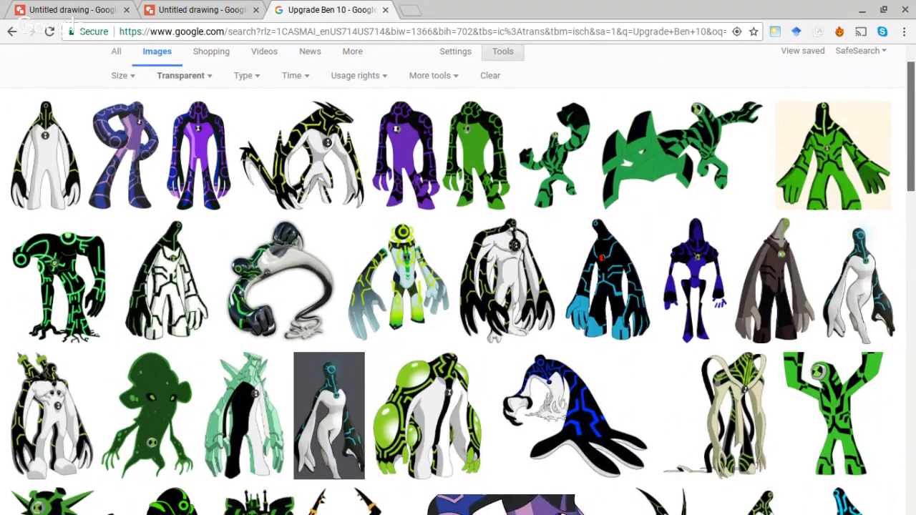
pyautogui.scroll(-1, 459, 301)
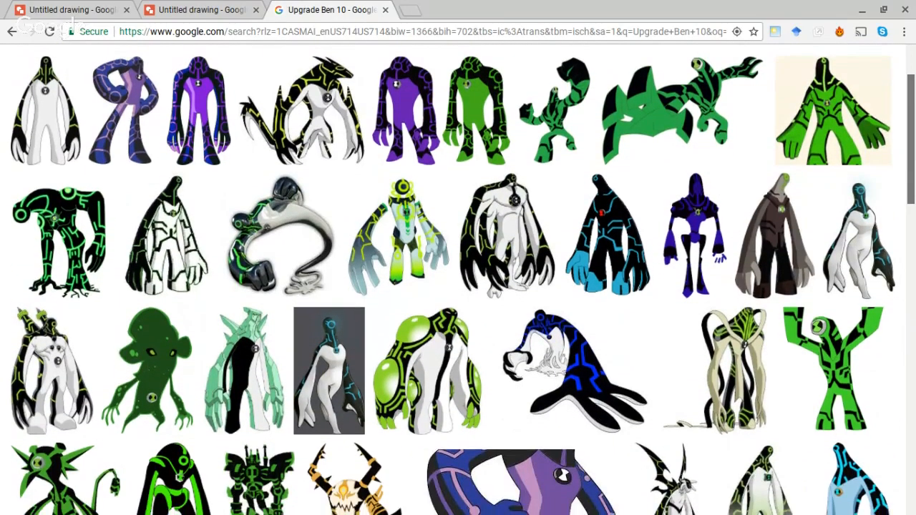
pyautogui.scroll(-2, 458, 300)
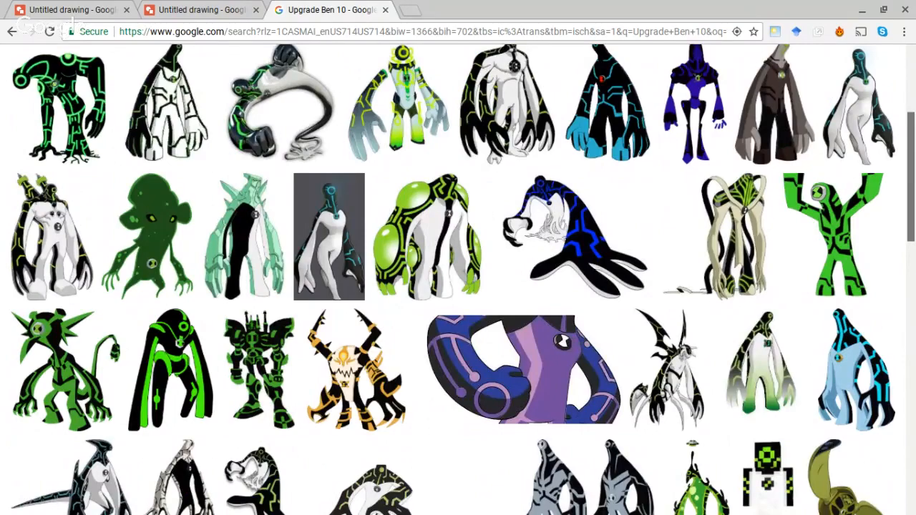
pyautogui.scroll(-1, 458, 301)
pyautogui.scroll(-5, 459, 301)
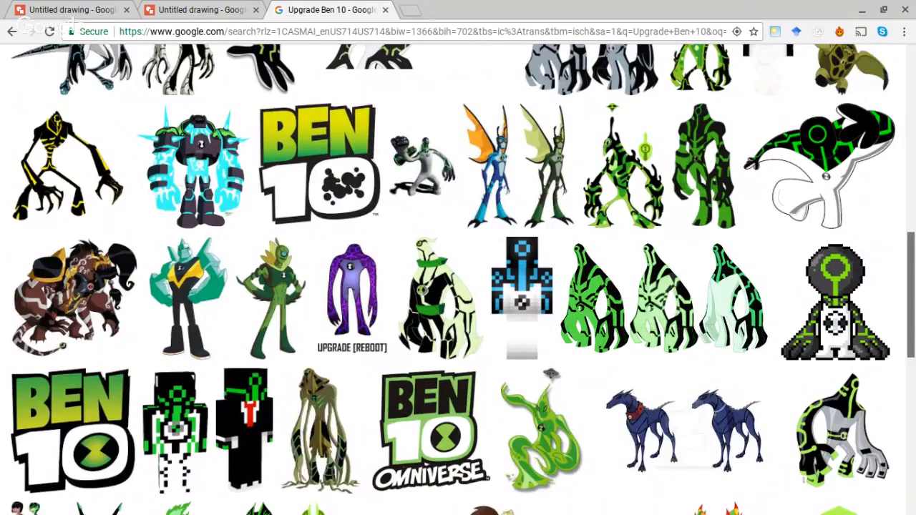
pyautogui.scroll(-2, 673, 188)
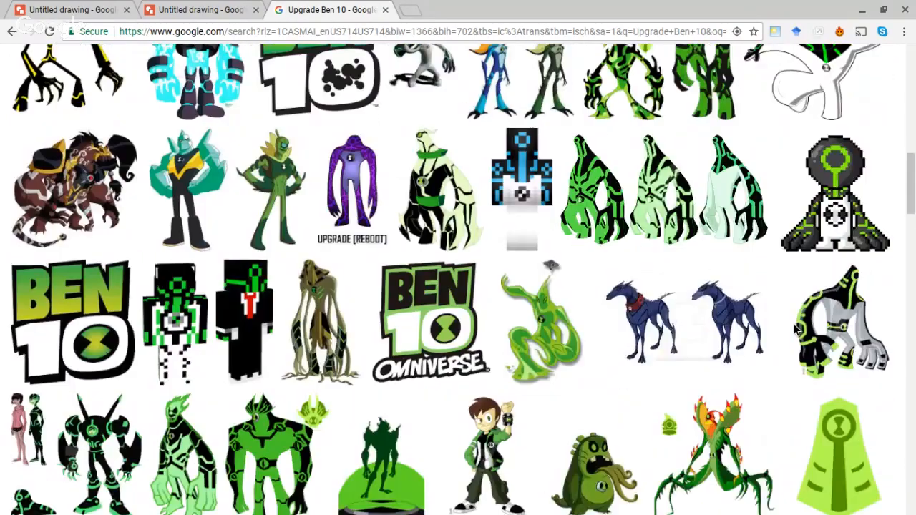
pyautogui.click(673, 187)
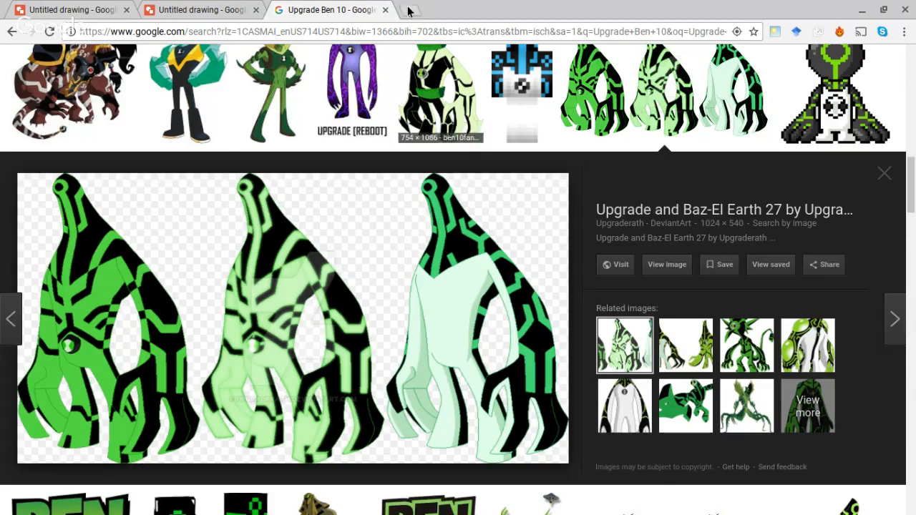
pyautogui.click(186, 7)
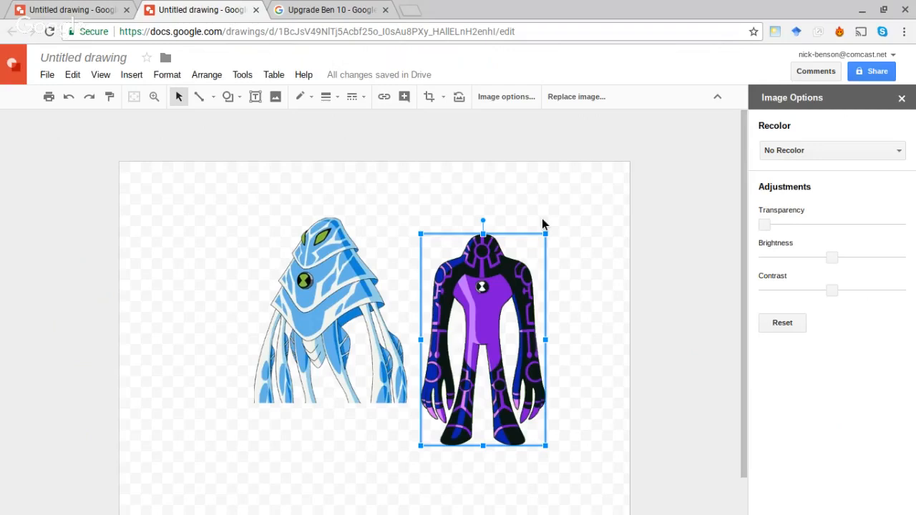
pyautogui.rightClick(581, 214)
pyautogui.click(601, 271)
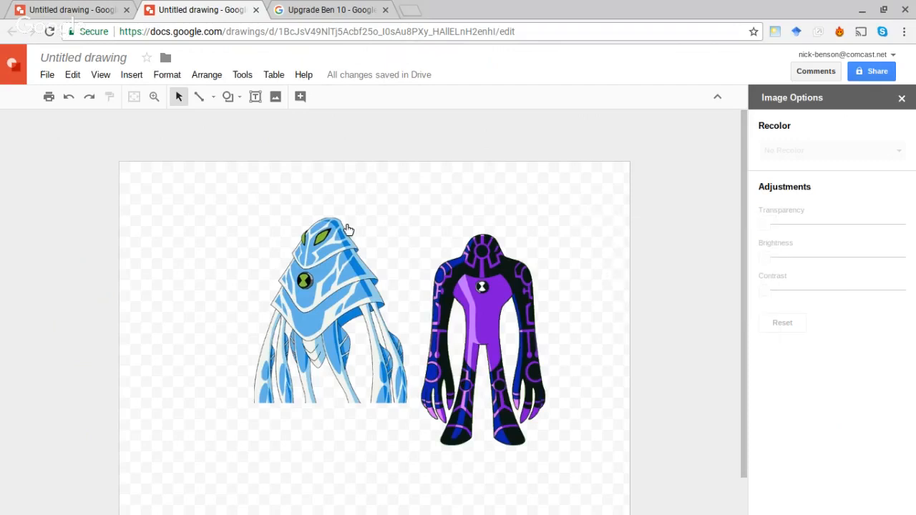
pyautogui.hotkey('ctrl', 'v')
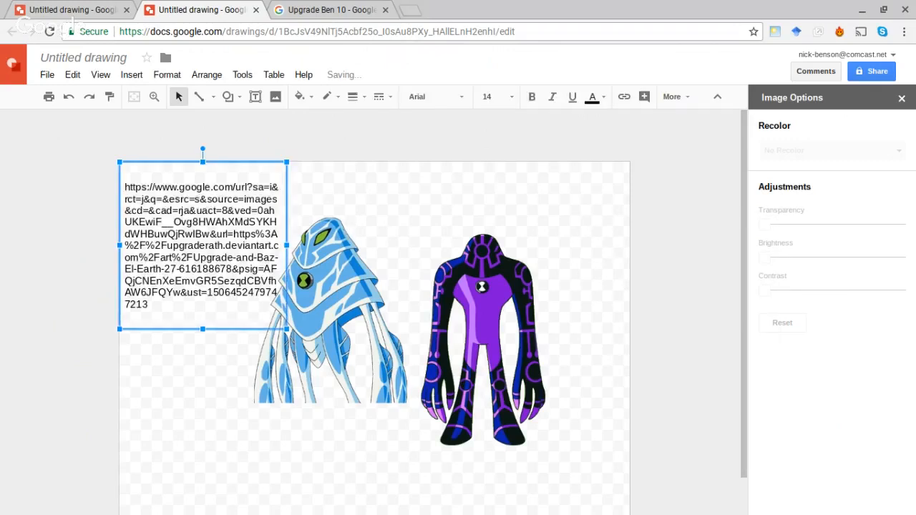
pyautogui.press('Delete')
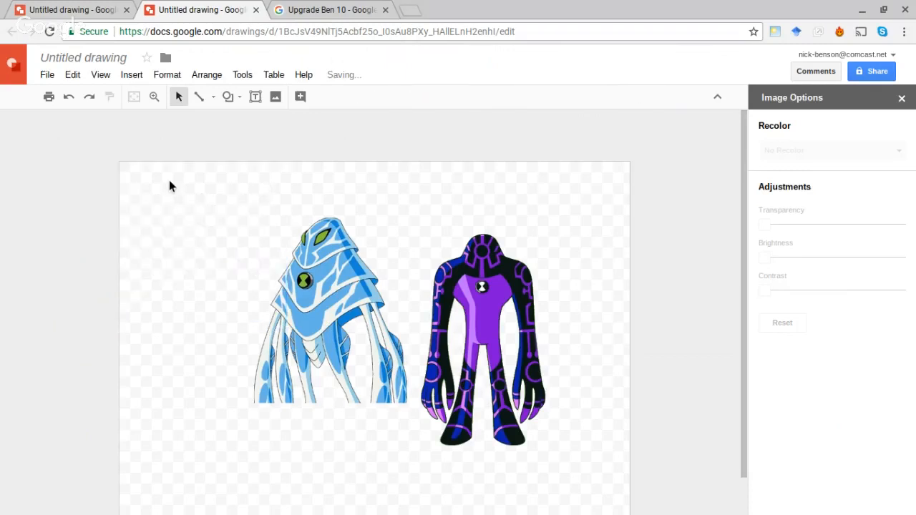
pyautogui.click(63, 6)
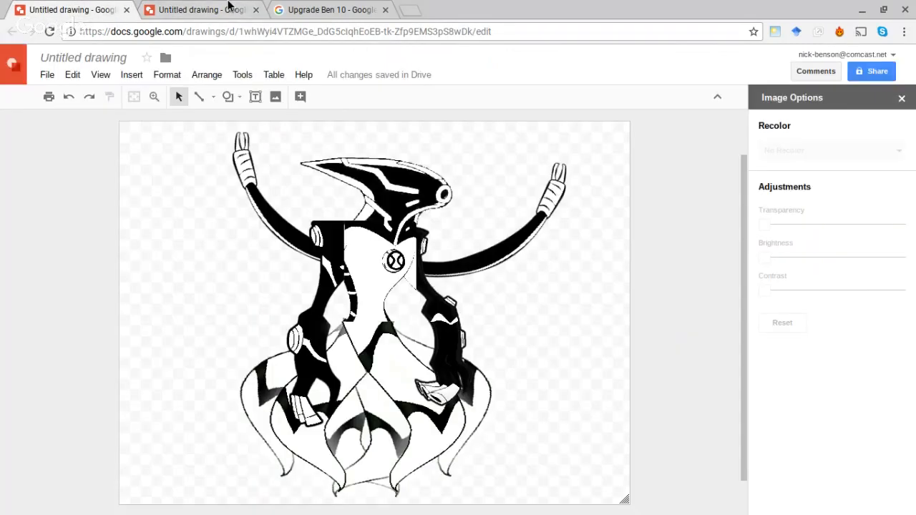
pyautogui.click(308, 9)
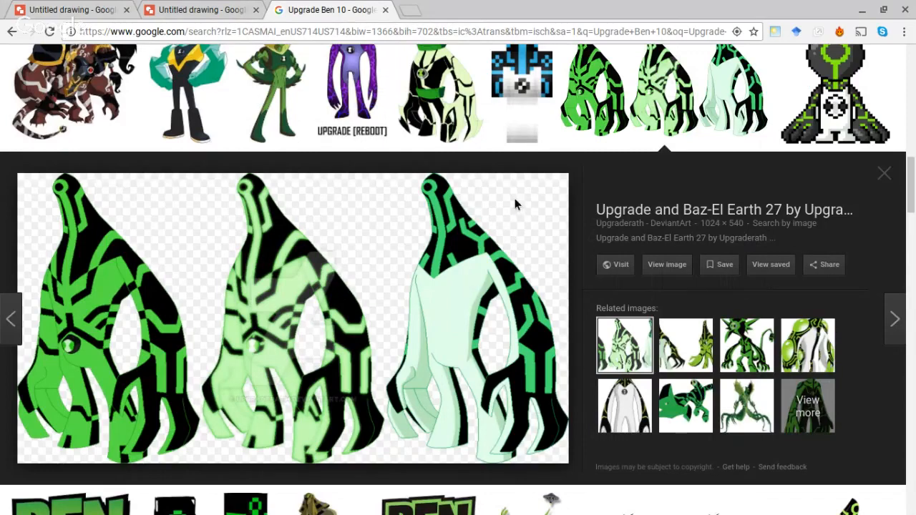
# Step: Paste the picture of three green Upgrades into the drawing with the Ampfibian and move it up over the existing figures
pyautogui.click(183, 10)
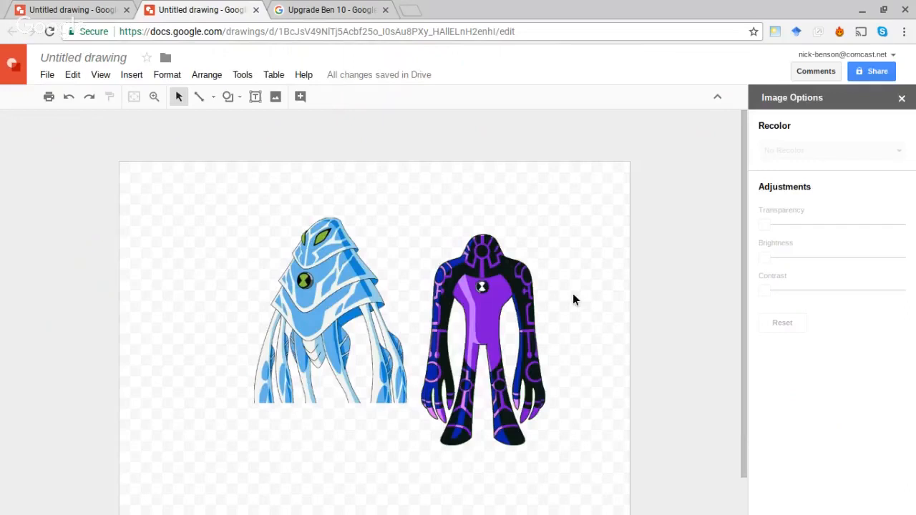
pyautogui.rightClick(573, 294)
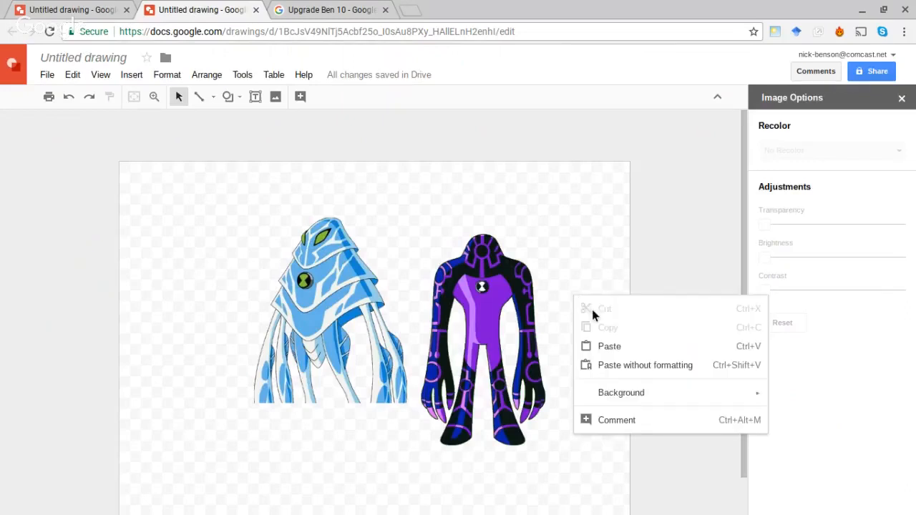
pyautogui.click(609, 347)
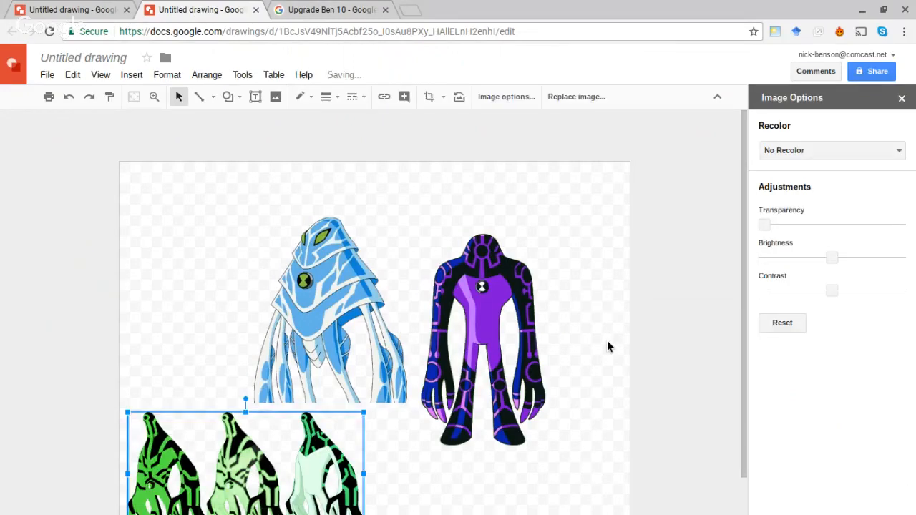
pyautogui.moveTo(240, 438); pyautogui.dragTo(358, 297)
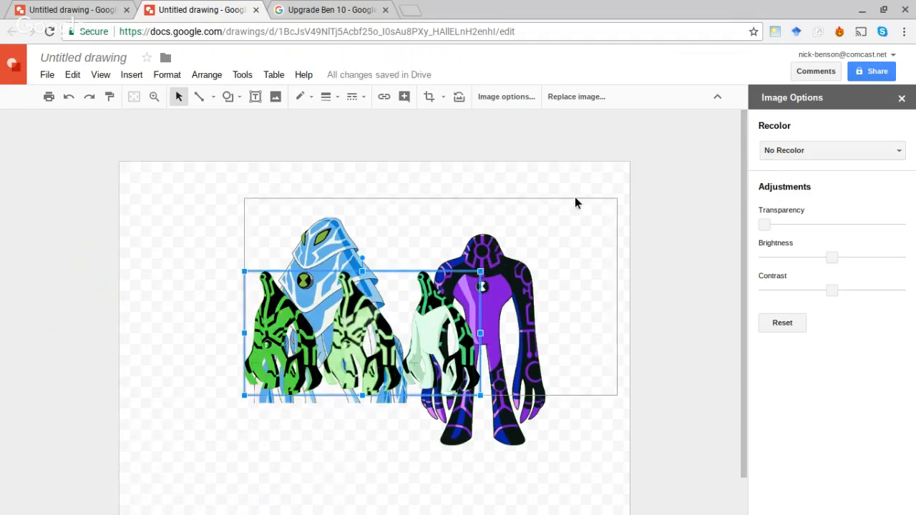
# Step: Enlarge the three-Upgrade picture to about the Ampfibian's height and place its first green figure over the Ampfibian
pyautogui.moveTo(575, 199); pyautogui.dragTo(575, 199)
pyautogui.moveTo(542, 247); pyautogui.dragTo(447, 289)
pyautogui.moveTo(522, 237); pyautogui.dragTo(566, 206)
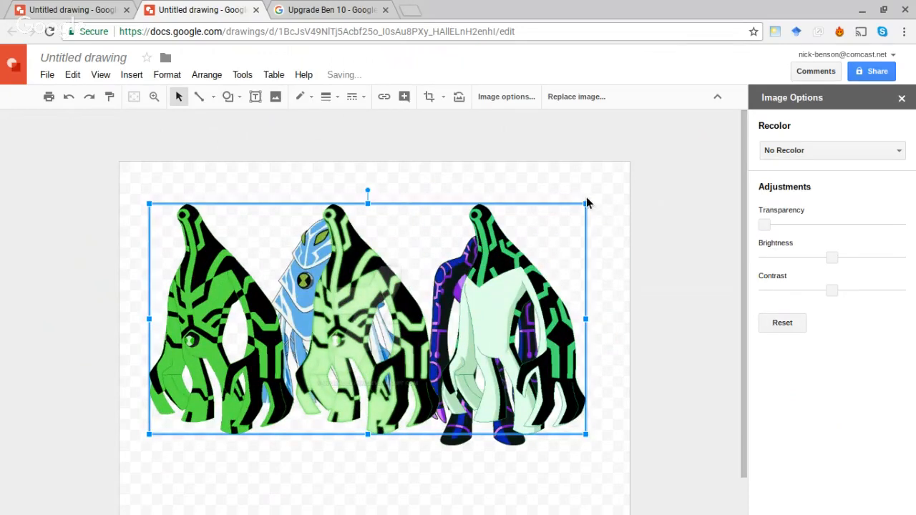
pyautogui.moveTo(583, 204); pyautogui.dragTo(605, 194)
pyautogui.moveTo(538, 249); pyautogui.dragTo(544, 276)
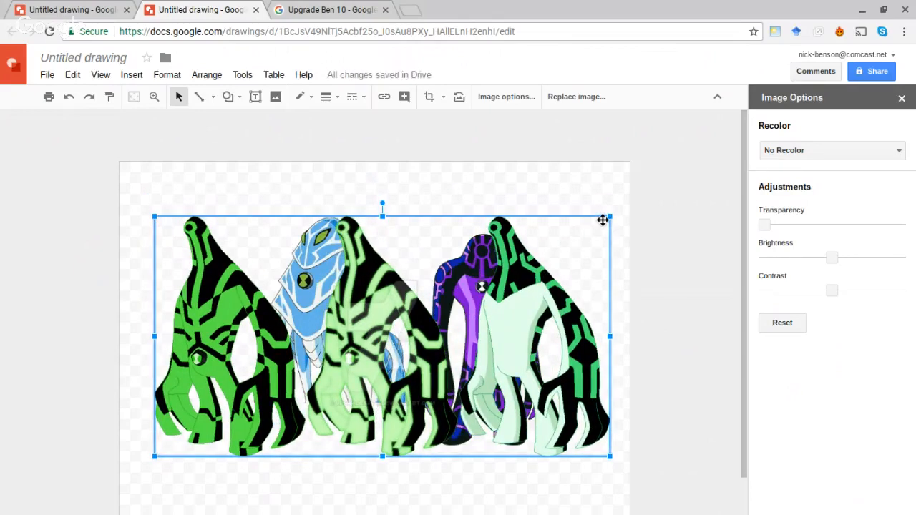
pyautogui.moveTo(189, 340); pyautogui.dragTo(306, 333)
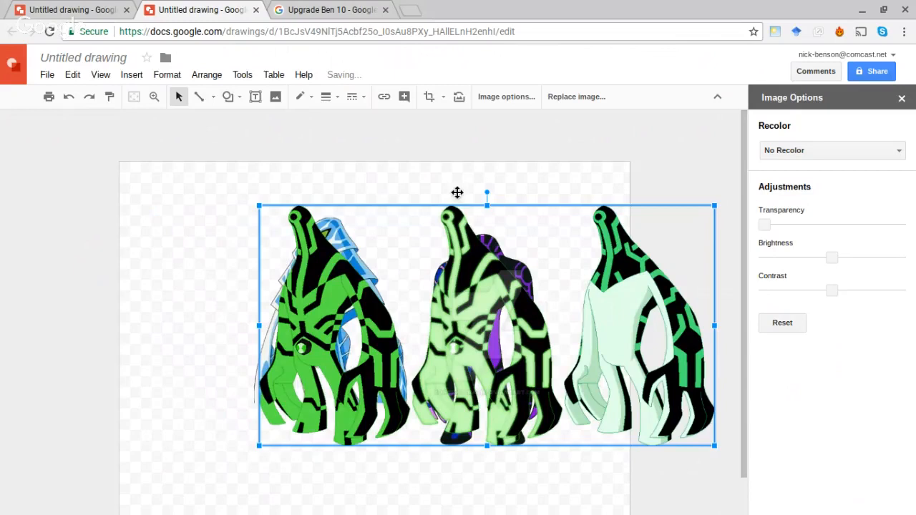
# Step: Crop the three-Upgrade picture to its first bright green figure and shift it slightly across the Ampfibian
pyautogui.click(429, 96)
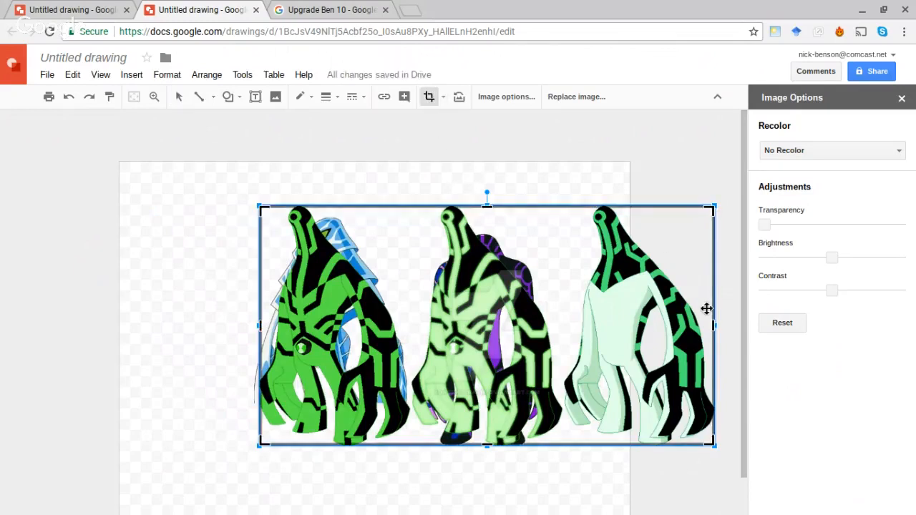
pyautogui.moveTo(713, 325); pyautogui.dragTo(411, 313)
pyautogui.click(365, 495)
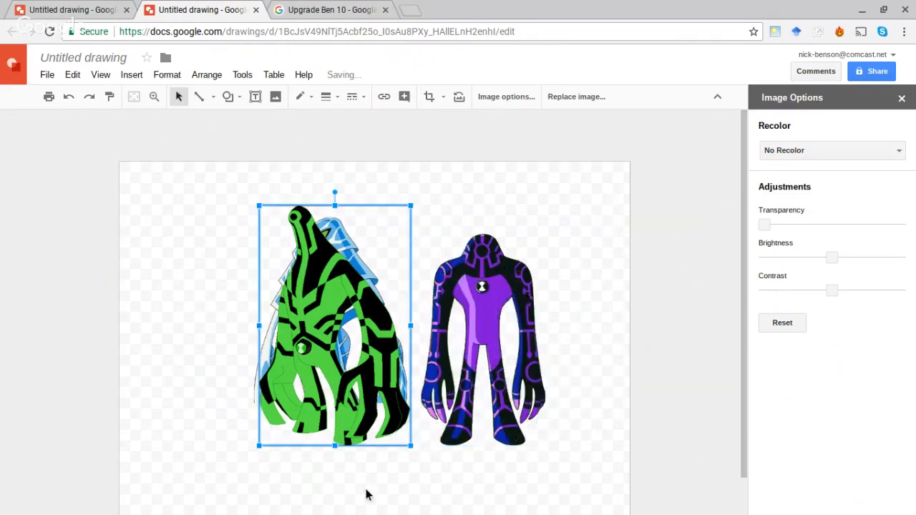
pyautogui.moveTo(310, 284); pyautogui.dragTo(320, 287)
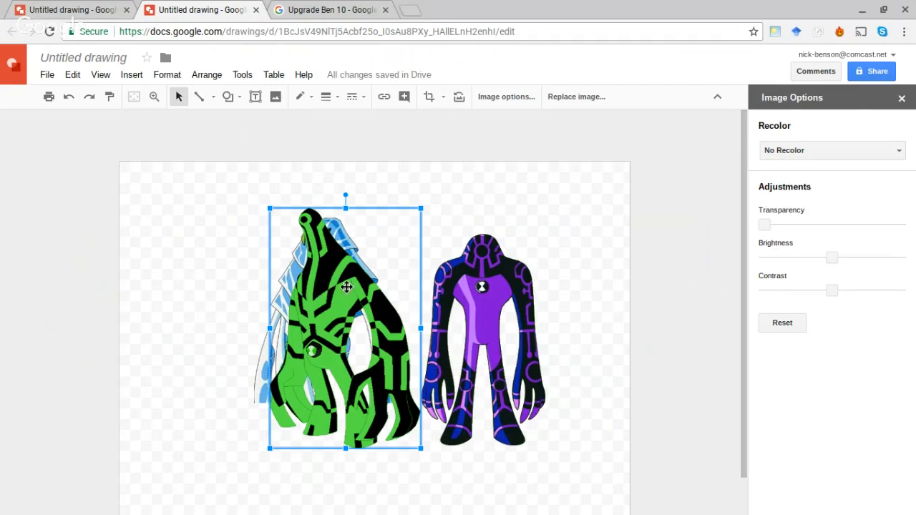
# Step: Crop away the green Upgrade's head and left side, and align the remaining right half with the Ampfibian's right side
pyautogui.click(429, 99)
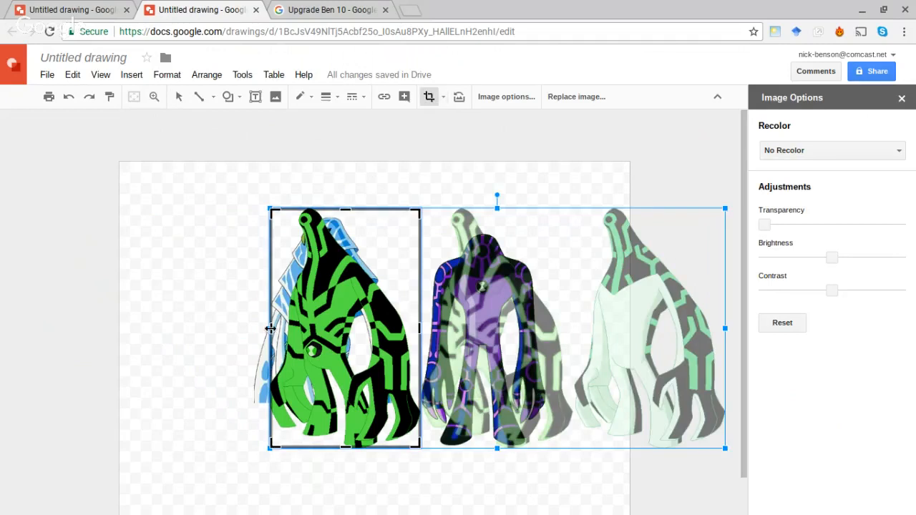
pyautogui.moveTo(271, 328); pyautogui.dragTo(334, 336)
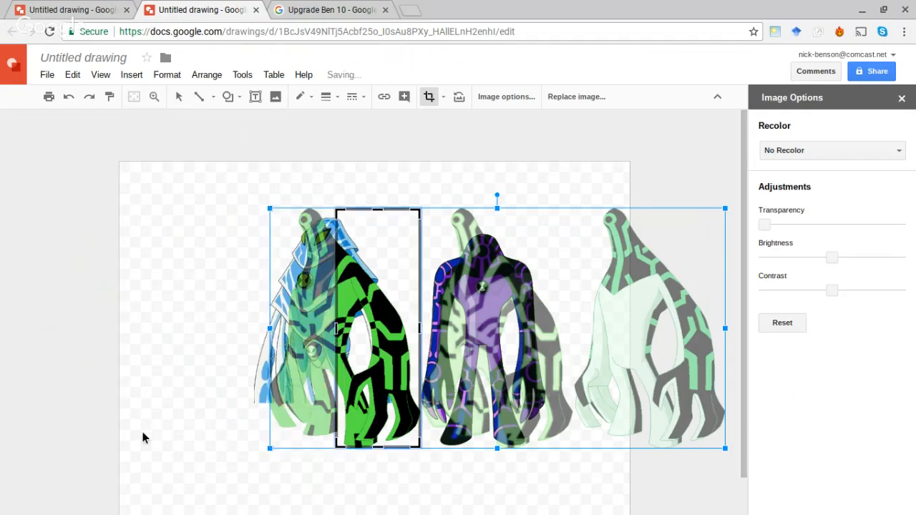
pyautogui.press('Return')
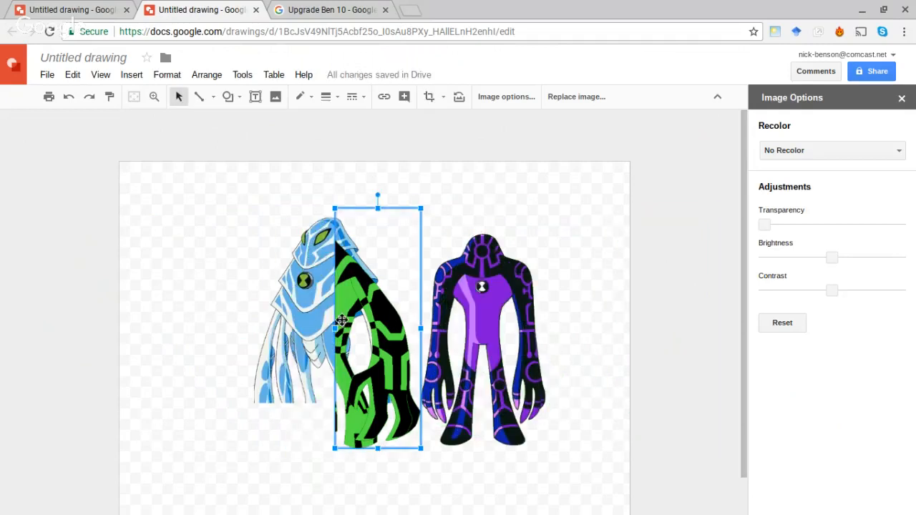
pyautogui.moveTo(343, 323); pyautogui.dragTo(344, 313)
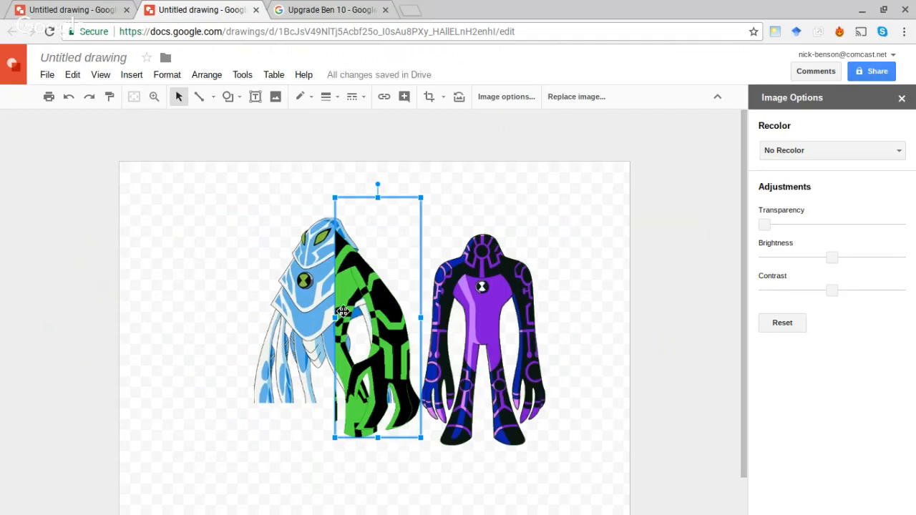
pyautogui.moveTo(344, 313); pyautogui.dragTo(349, 323)
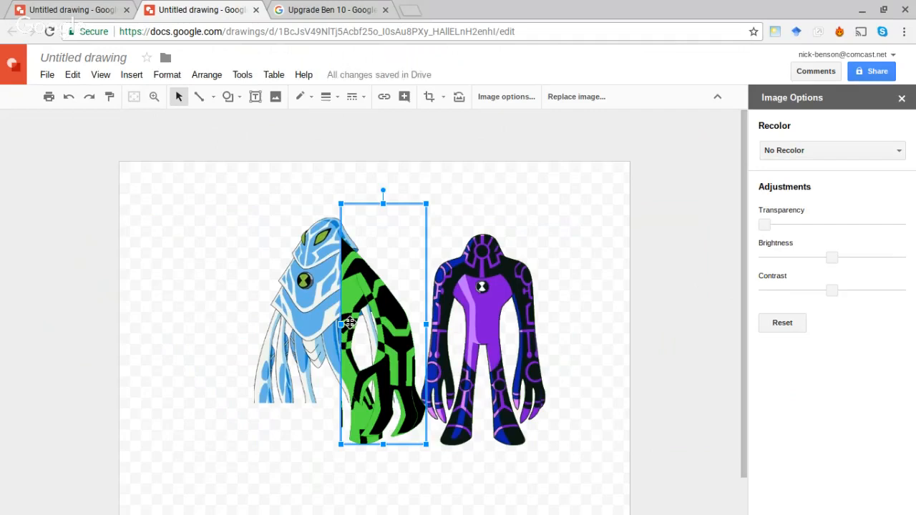
pyautogui.moveTo(349, 323); pyautogui.dragTo(352, 335)
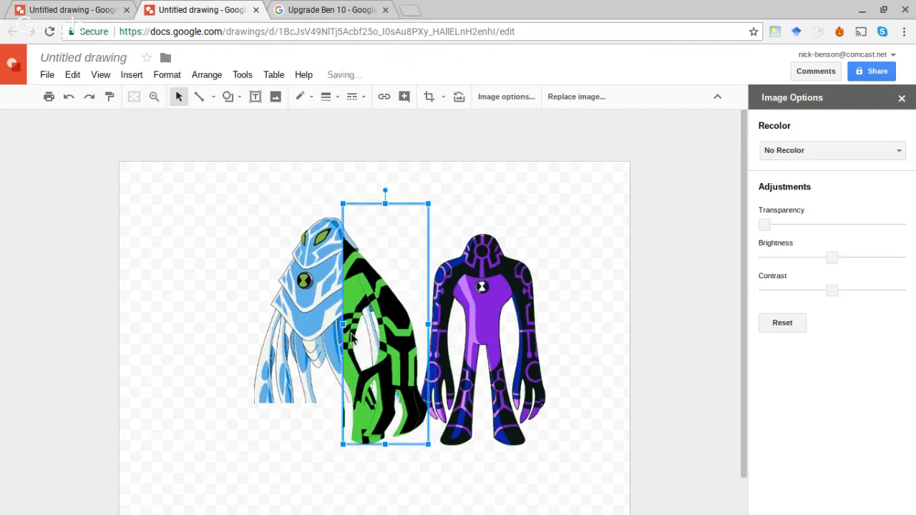
# Step: Delete the purple Upgrade picture from the drawing
pyautogui.click(516, 347)
pyautogui.press('Delete')
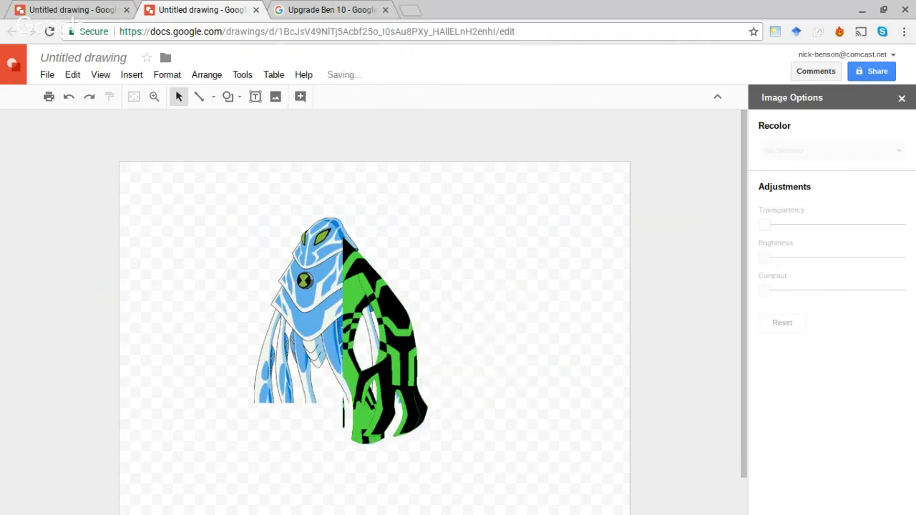
# Step: Crop the Ampfibian picture's right side inward to about the gap between the green Upgrade's arm and body
pyautogui.click(330, 294)
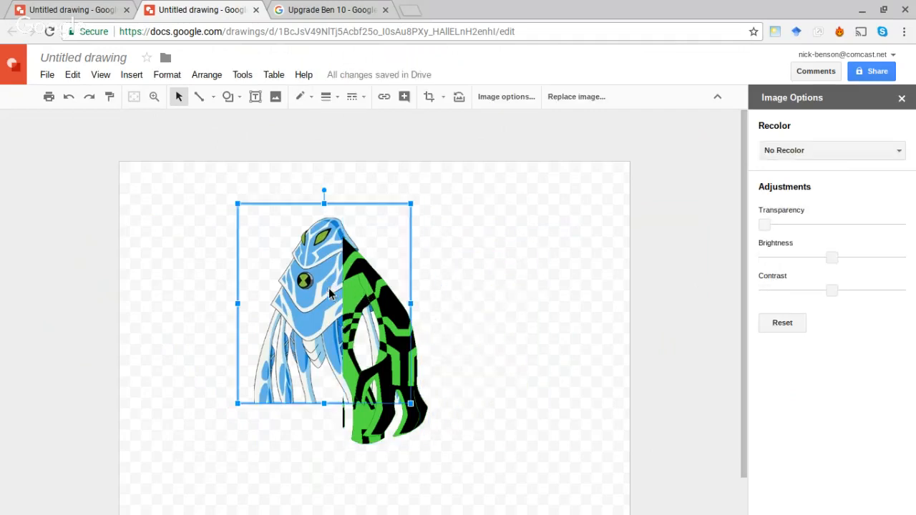
pyautogui.click(430, 98)
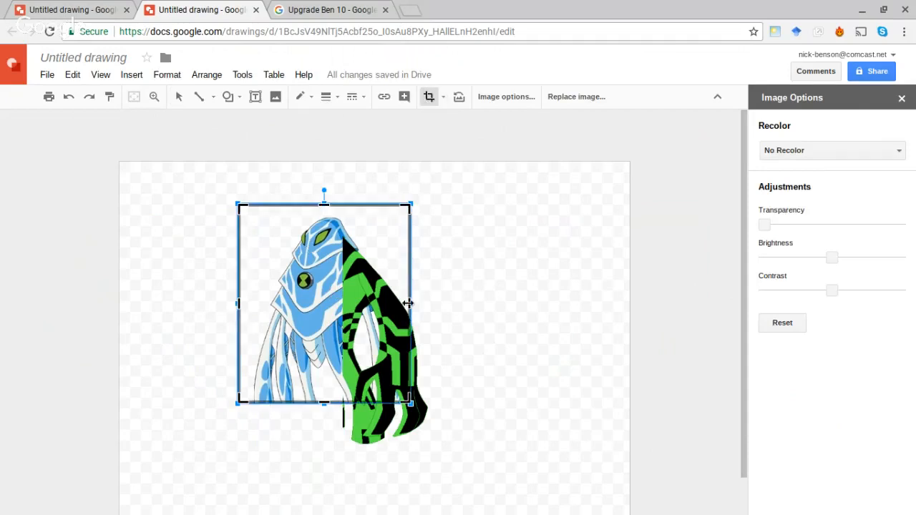
pyautogui.moveTo(384, 306); pyautogui.dragTo(365, 307)
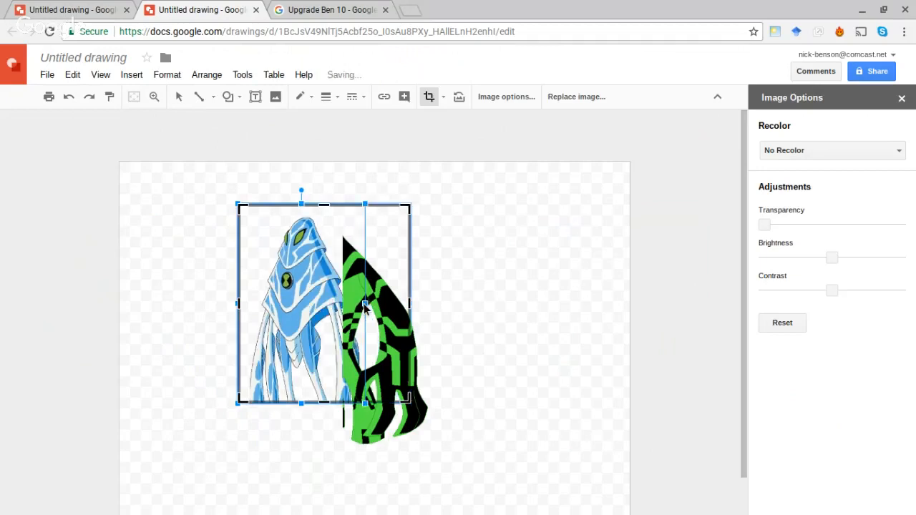
pyautogui.hotkey('ctrl', 'z')
pyautogui.moveTo(411, 303); pyautogui.dragTo(366, 305)
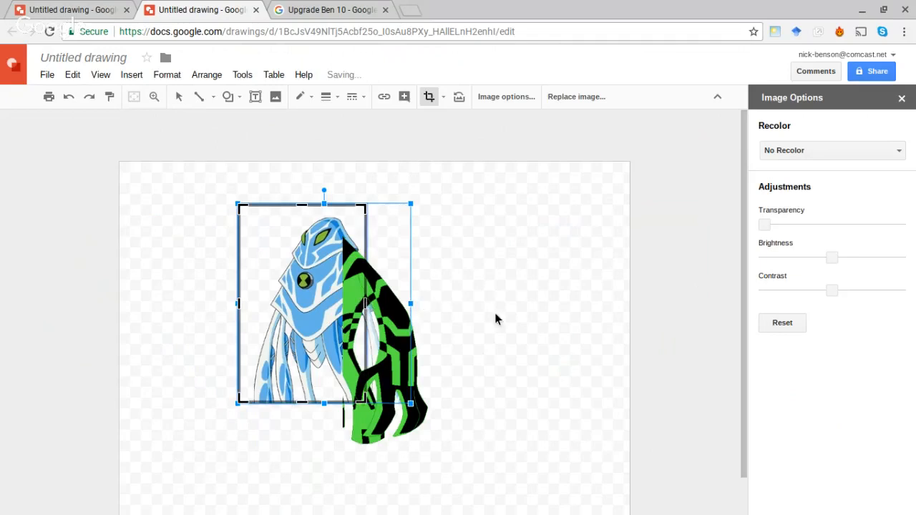
pyautogui.press('Return')
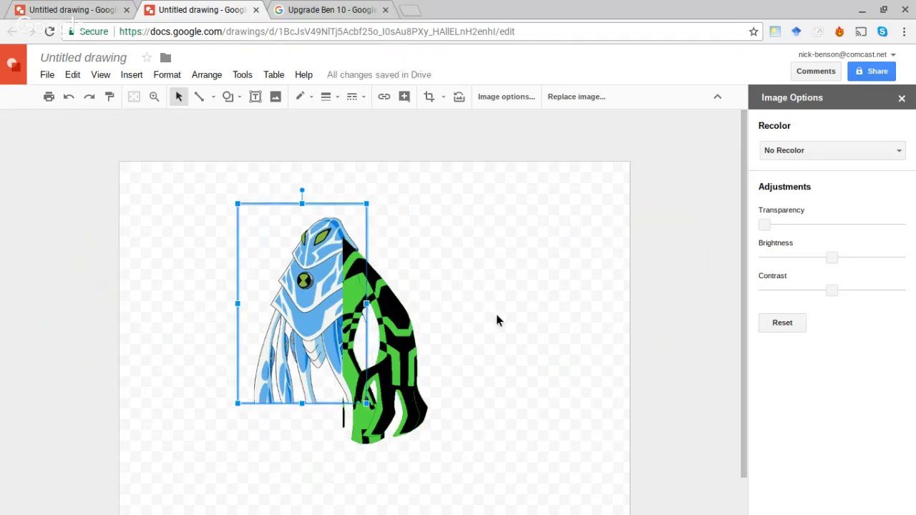
pyautogui.click(498, 319)
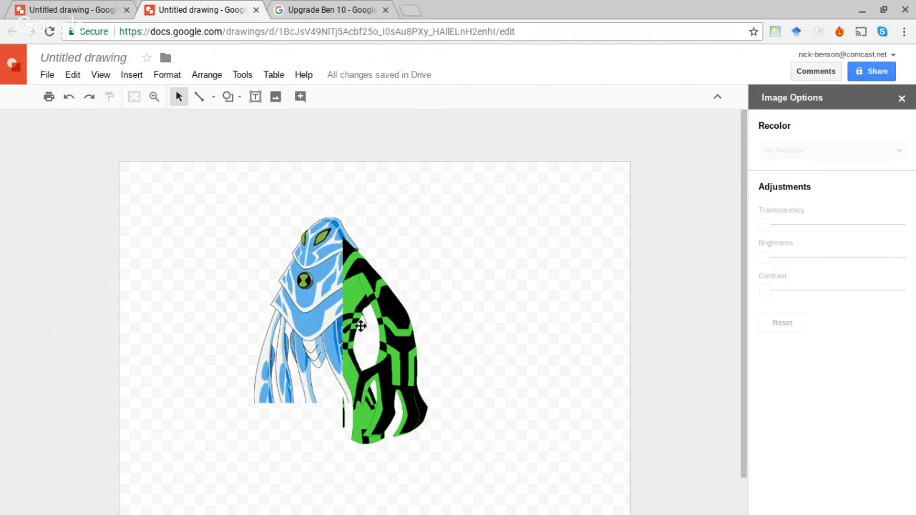
# Step: Reposition the green Upgrade half so its cut edge lines up with the Ampfibian's right side
pyautogui.moveTo(358, 297); pyautogui.dragTo(352, 301)
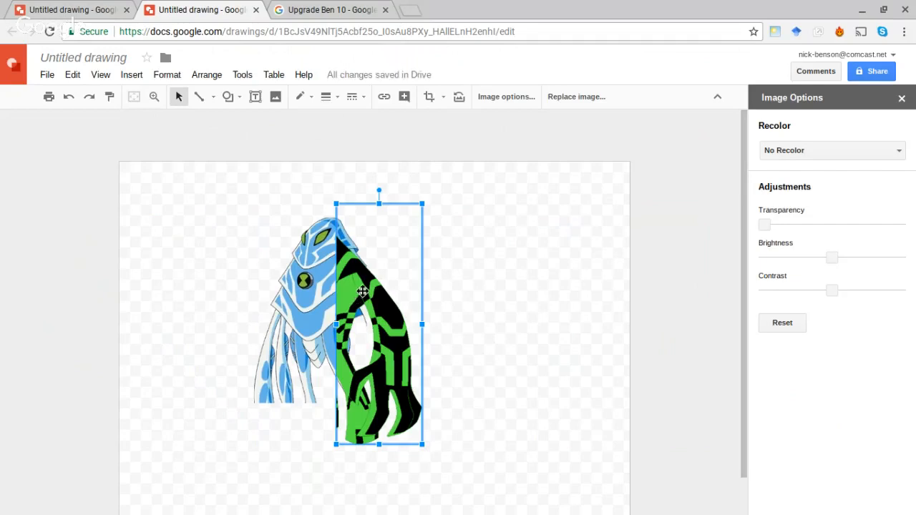
pyautogui.moveTo(363, 291); pyautogui.dragTo(372, 293)
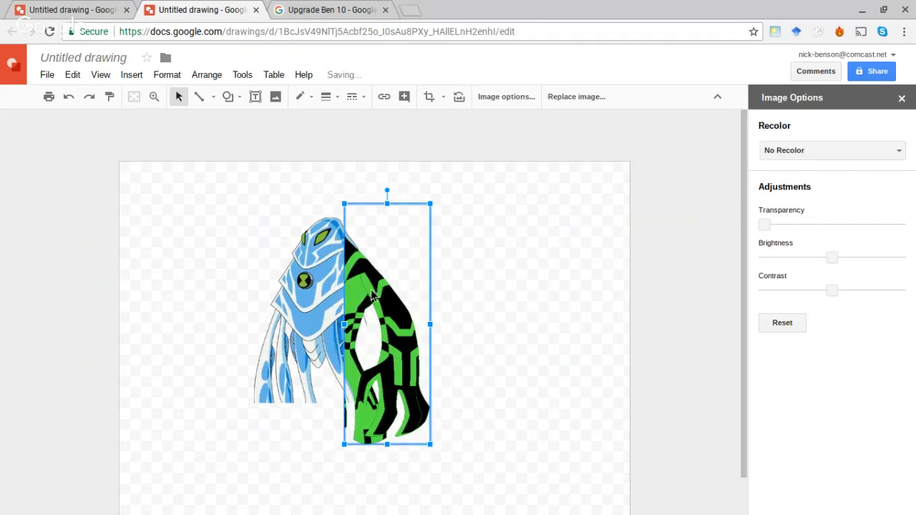
pyautogui.click(489, 299)
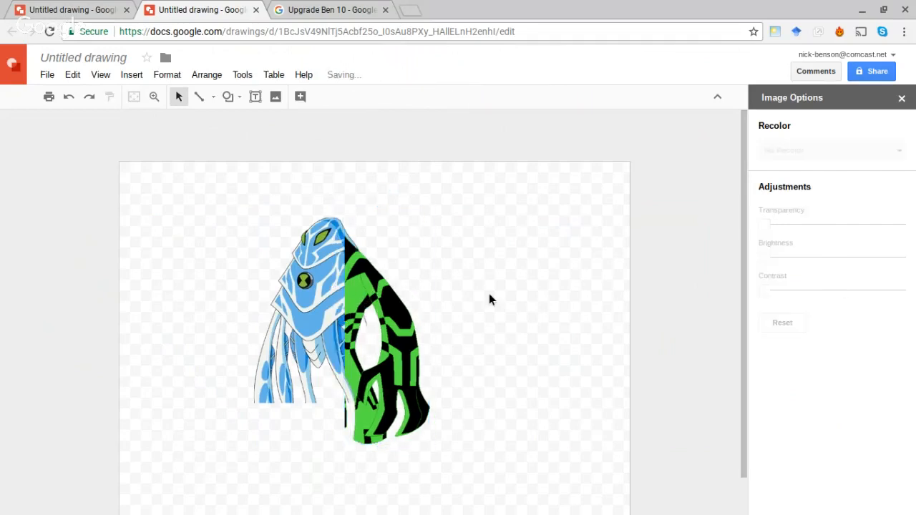
# Step: Crop the stray black sliver off the inner edge of the green Upgrade half and nudge the piece slightly
pyautogui.click(348, 414)
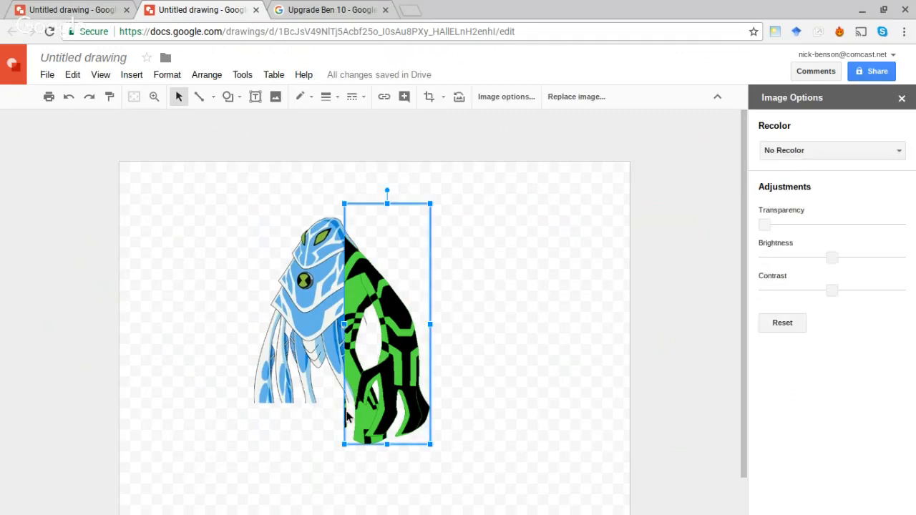
pyautogui.click(429, 100)
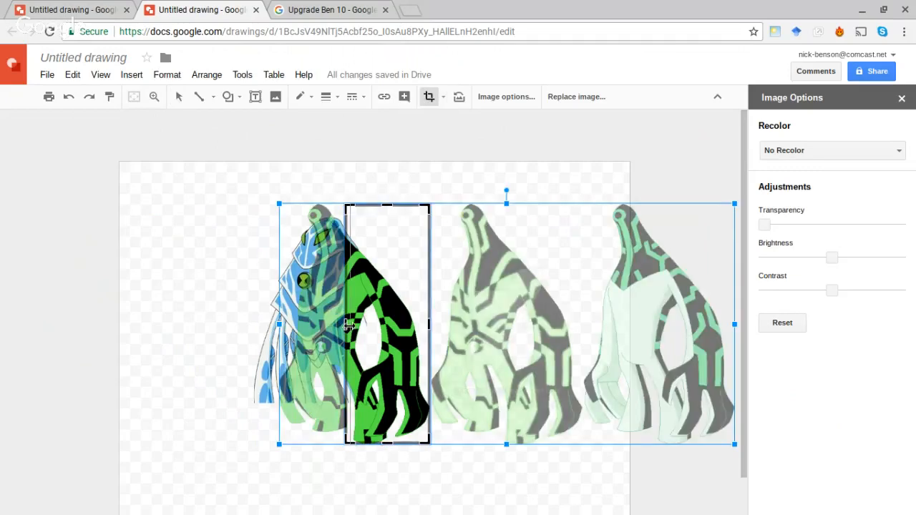
pyautogui.moveTo(347, 325); pyautogui.dragTo(353, 326)
pyautogui.press('Return')
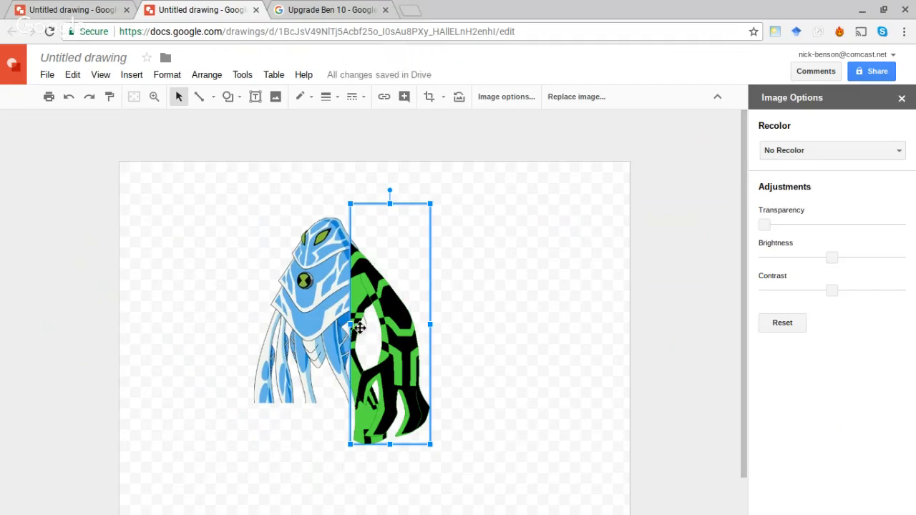
pyautogui.moveTo(358, 319); pyautogui.dragTo(359, 319)
pyautogui.click(464, 320)
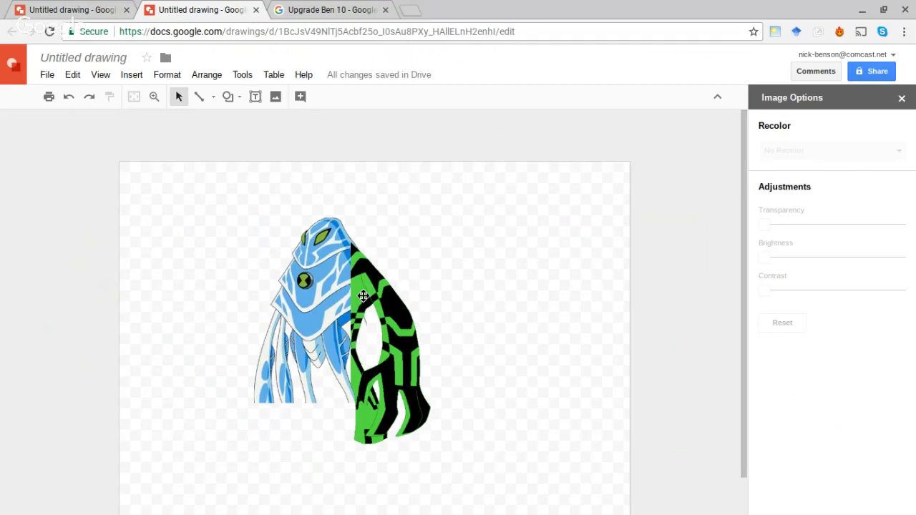
# Step: Move the trimmed green Upgrade half slightly left and up so its shoulder meets the slope below the Ampfibian's head
pyautogui.moveTo(363, 296); pyautogui.dragTo(357, 299)
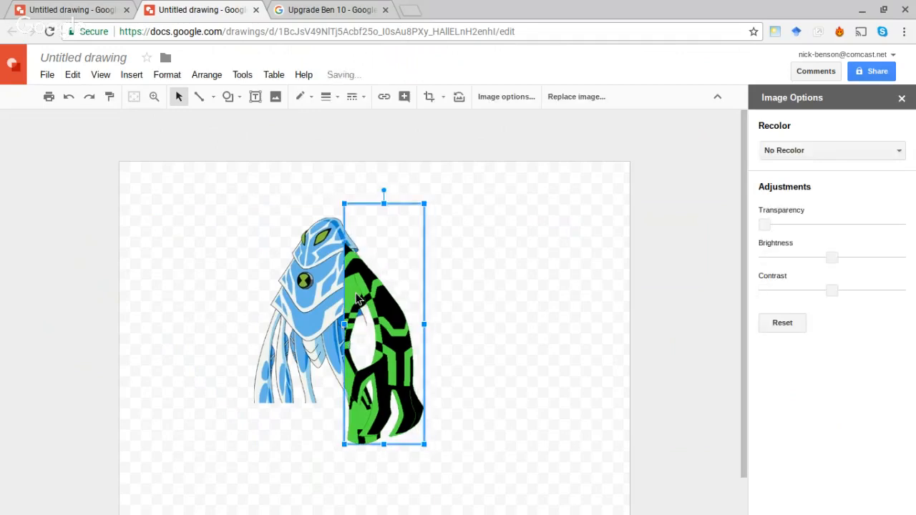
pyautogui.rightClick(354, 288)
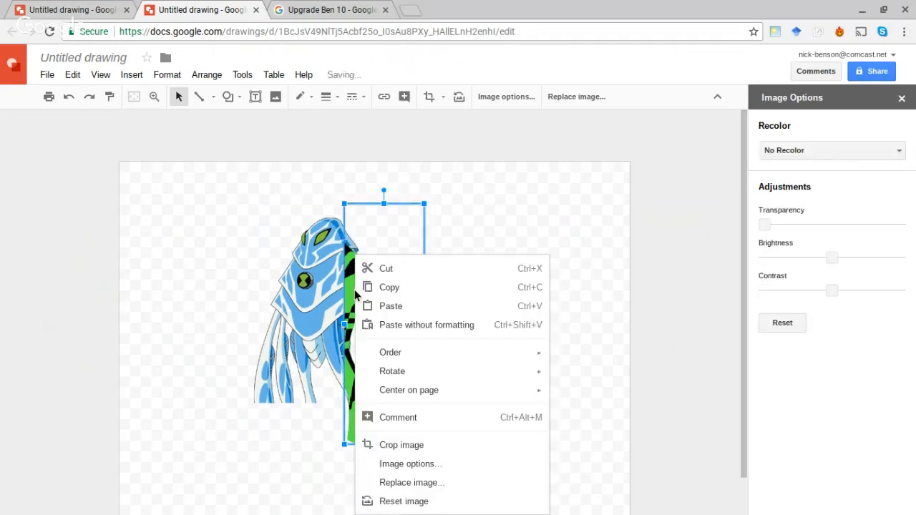
pyautogui.click(491, 211)
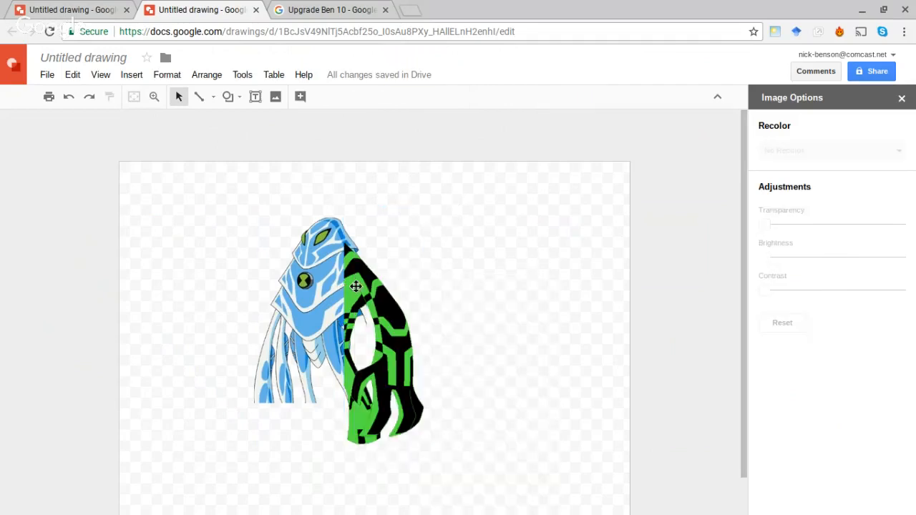
pyautogui.moveTo(356, 285); pyautogui.dragTo(359, 282)
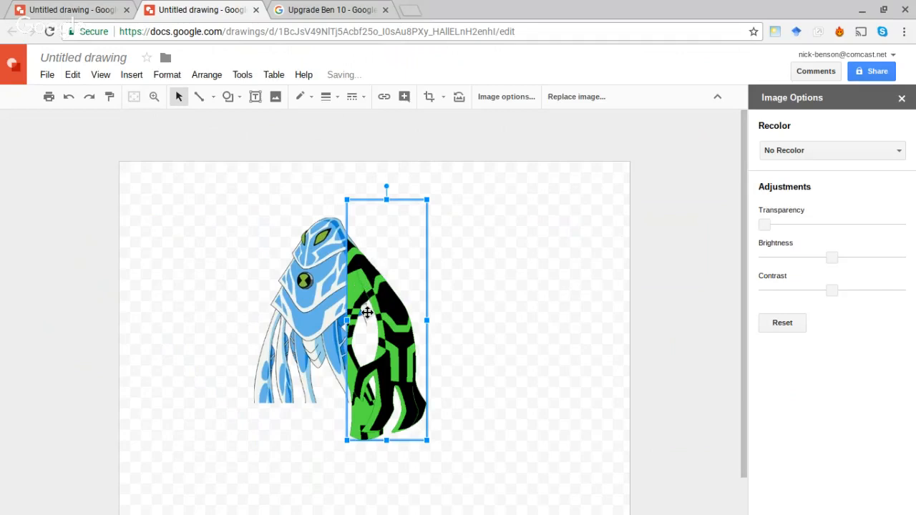
# Step: Crop the Ampfibian picture's right side further so no blue tentacles show through the green arm's gap
pyautogui.click(321, 296)
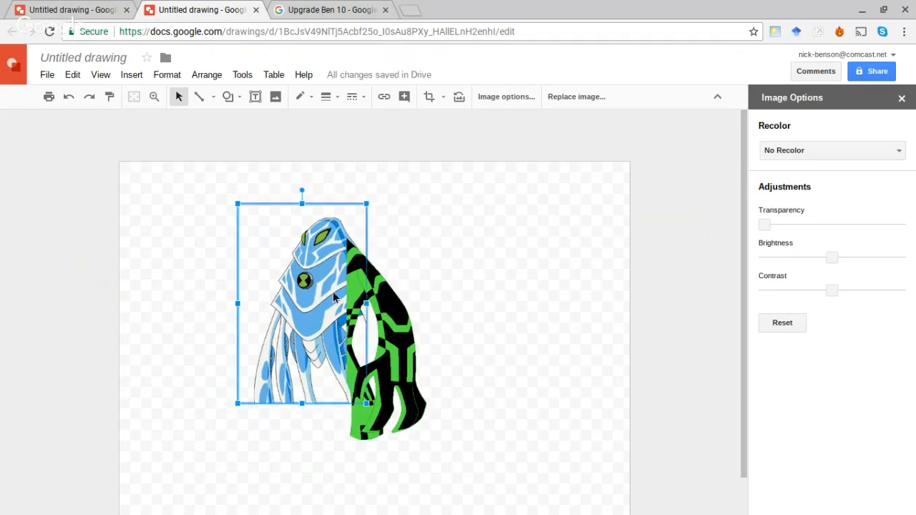
pyautogui.click(429, 97)
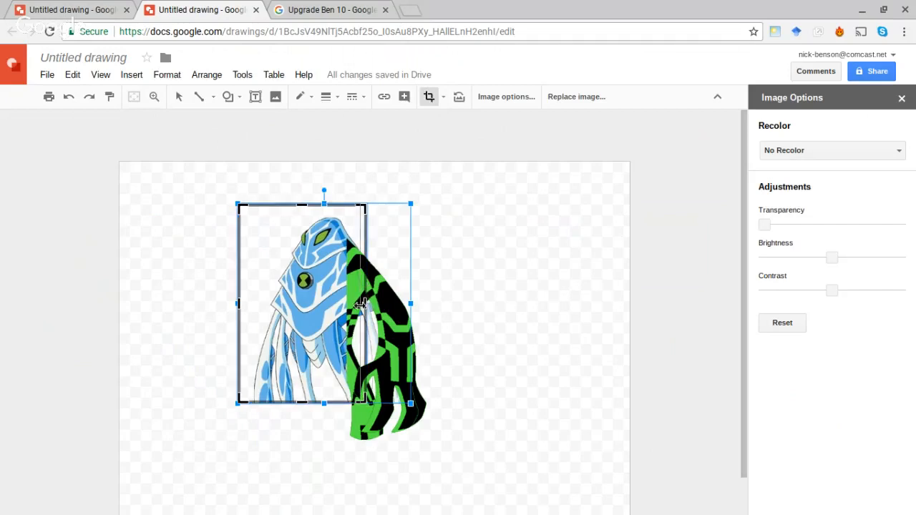
pyautogui.moveTo(359, 305); pyautogui.dragTo(358, 305)
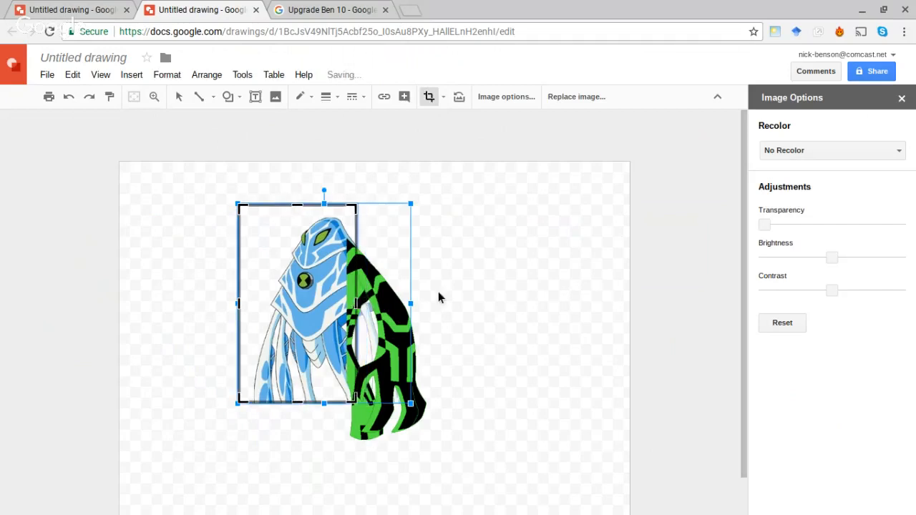
pyautogui.click(444, 292)
pyautogui.click(444, 293)
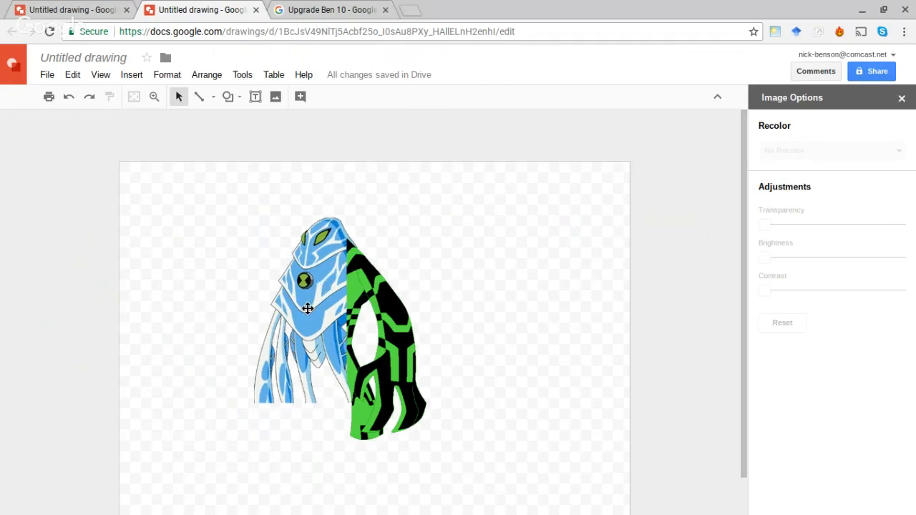
# Step: Duplicate the green Upgrade half, flip the copy horizontally and place it over the Ampfibian's left side as the opposite arm
pyautogui.click(375, 289)
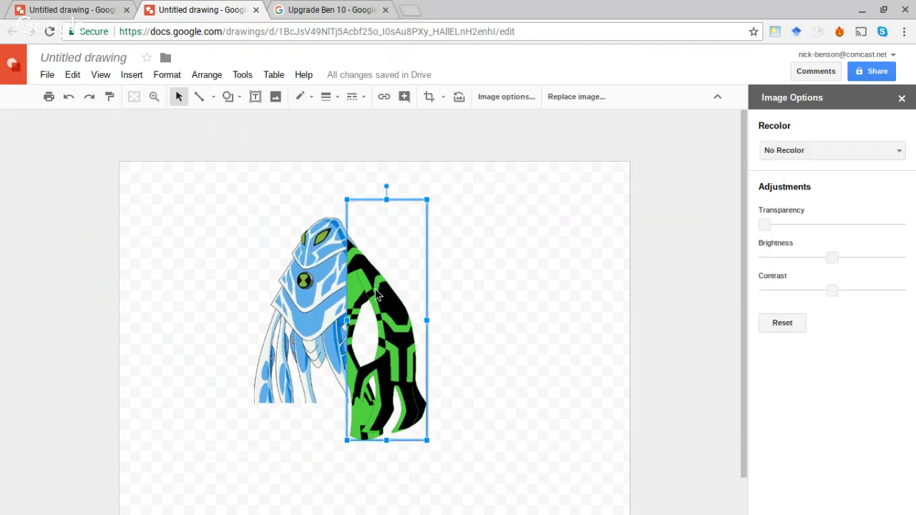
pyautogui.click(491, 286)
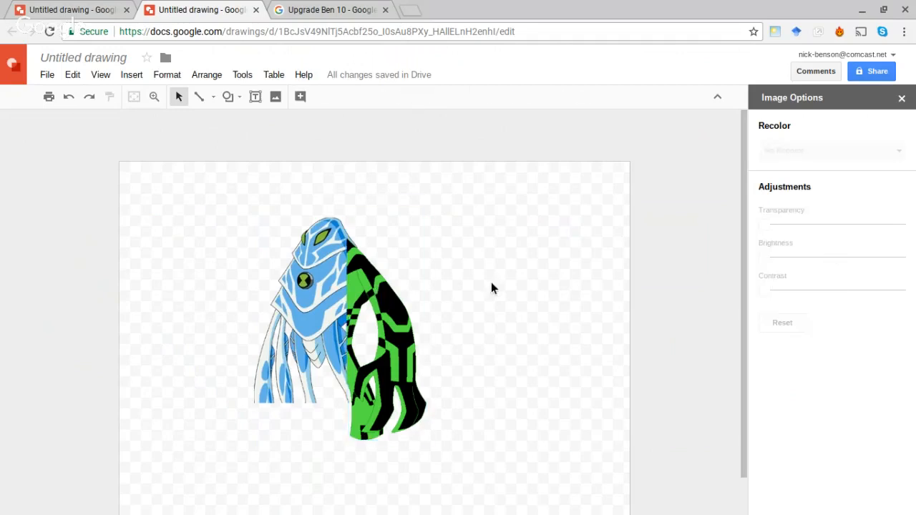
pyautogui.hotkey('ctrl', 'z')
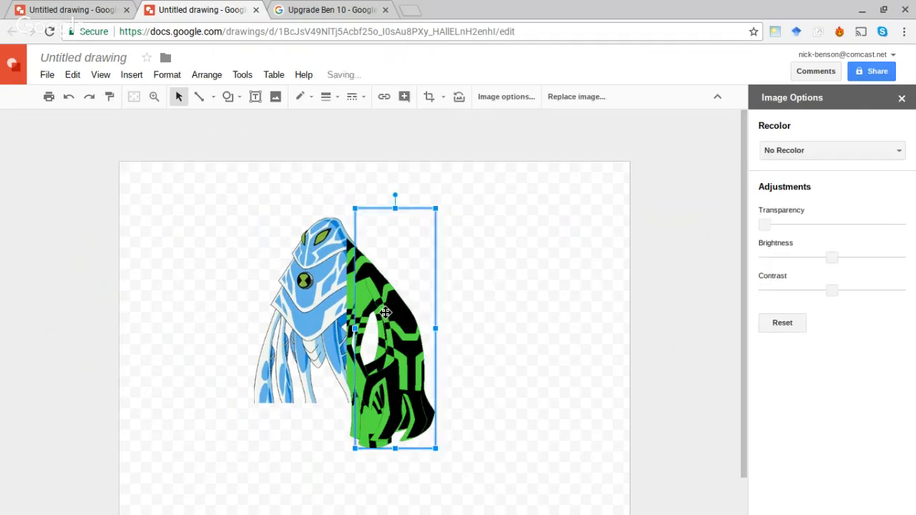
pyautogui.rightClick(385, 313)
pyautogui.moveTo(521, 173)
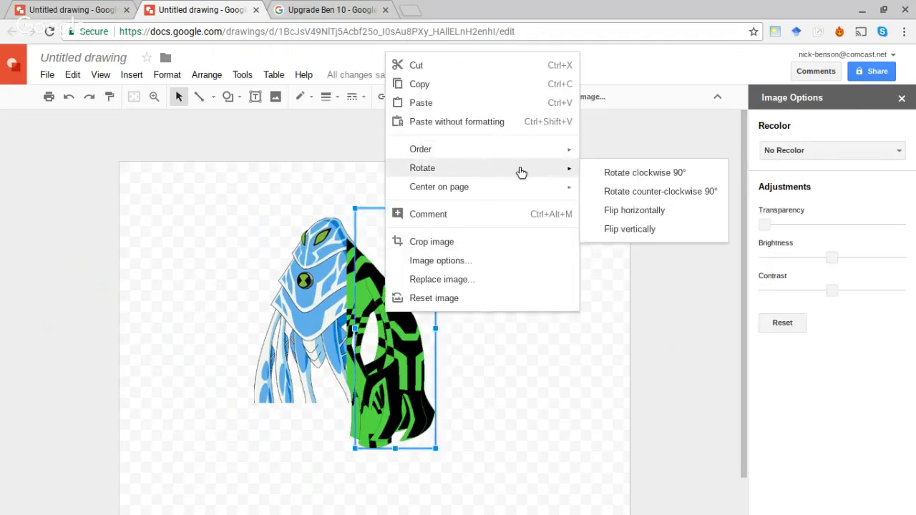
pyautogui.click(588, 210)
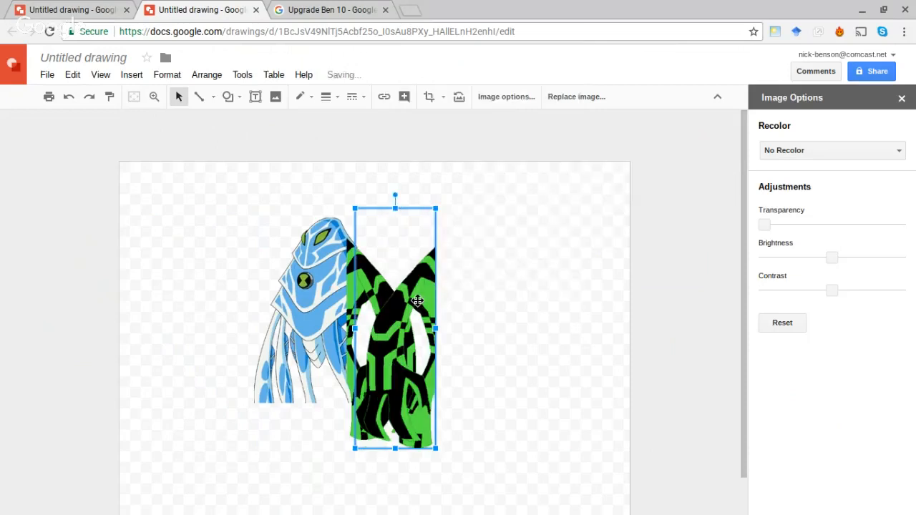
pyautogui.moveTo(418, 301); pyautogui.dragTo(273, 317)
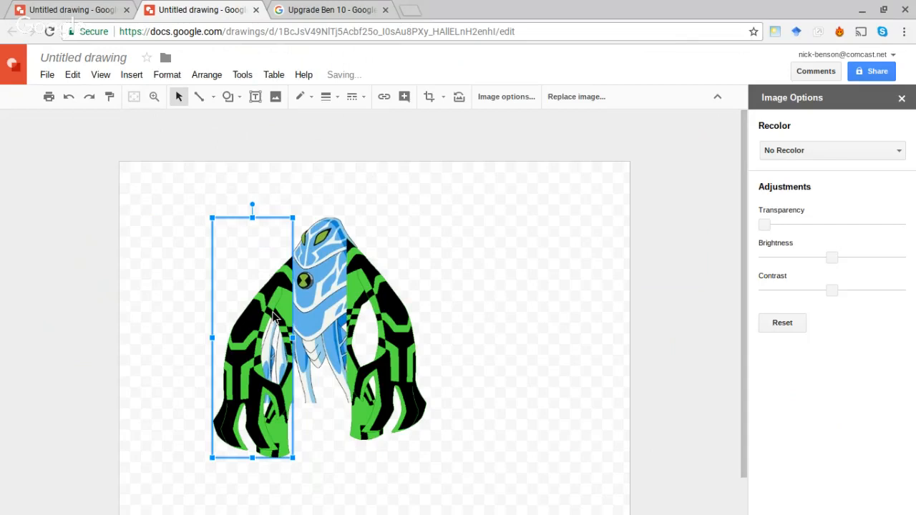
pyautogui.click(460, 313)
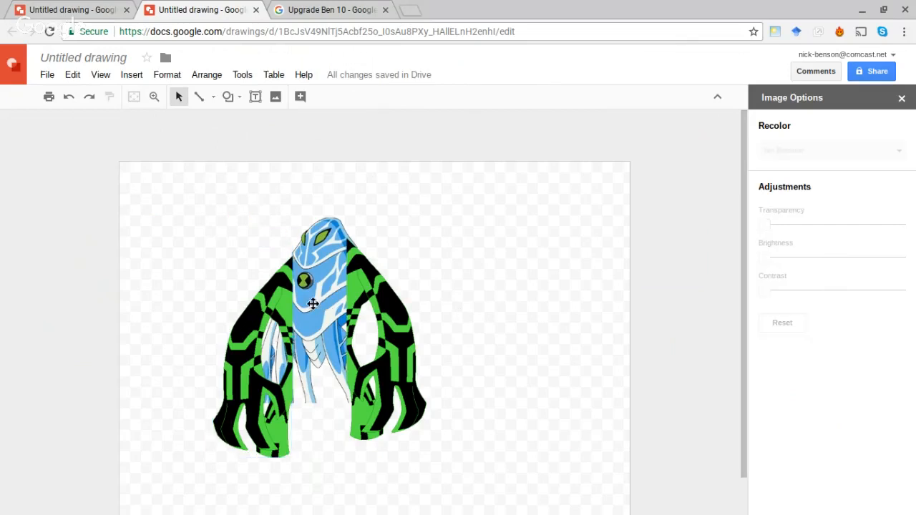
# Step: Crop the Ampfibian picture's left side up to the inner edge of the mirrored green arm
pyautogui.click(310, 326)
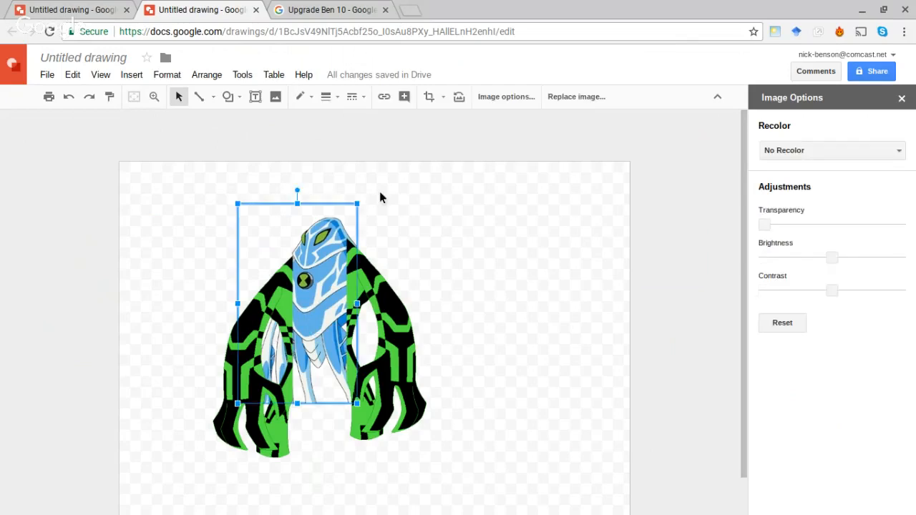
pyautogui.click(426, 98)
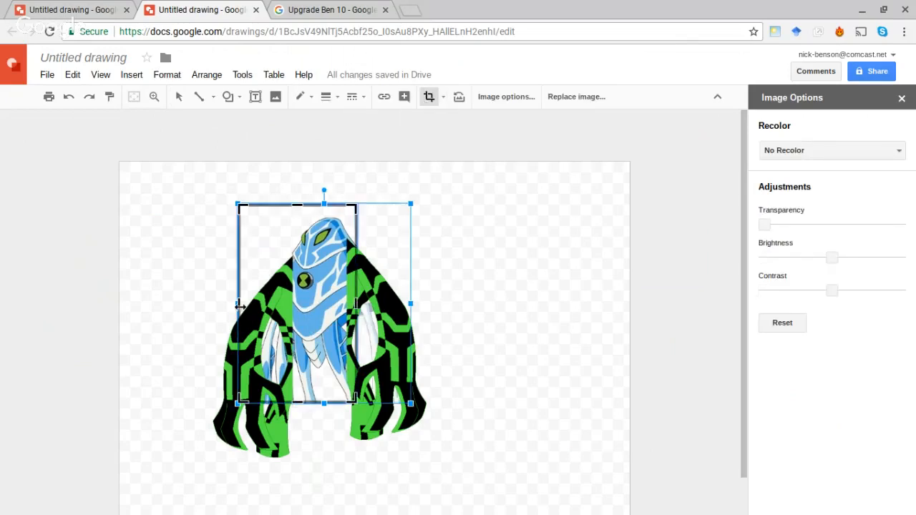
pyautogui.moveTo(239, 302); pyautogui.dragTo(292, 304)
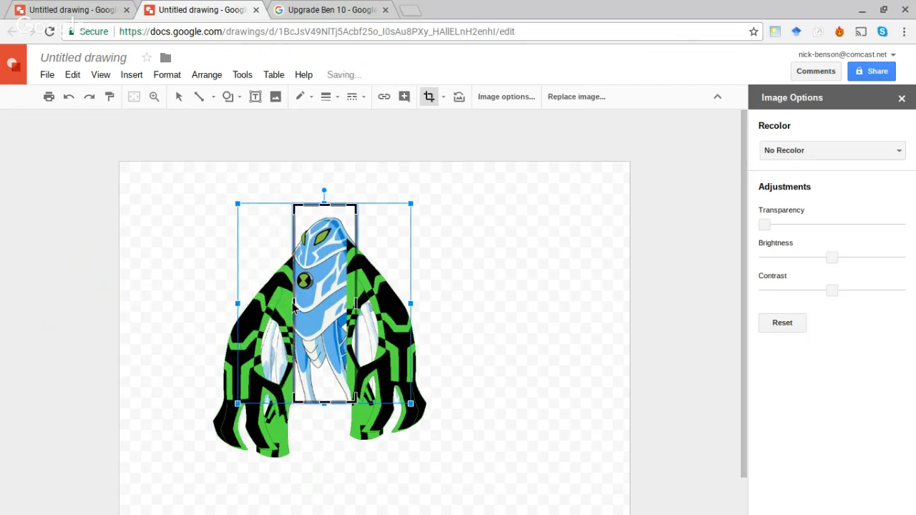
pyautogui.press('Return')
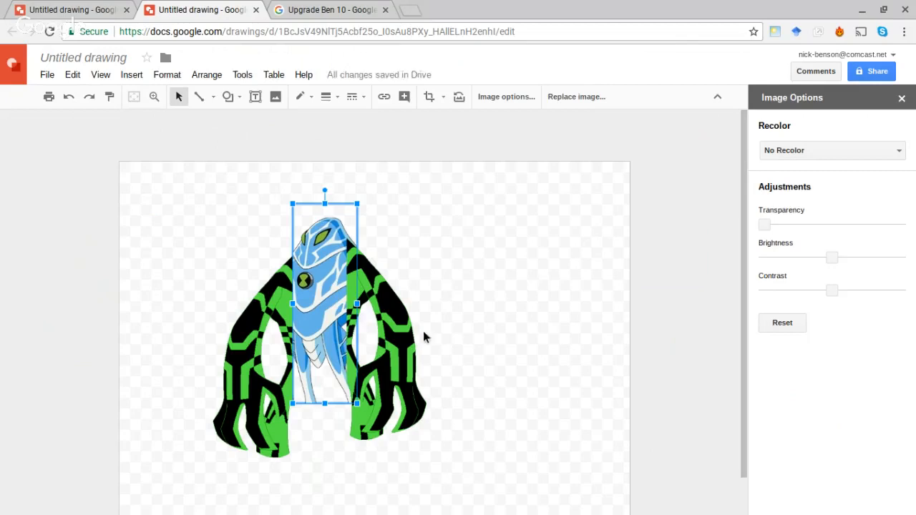
# Step: Crop the bottom of the Ampfibian picture to just below the pointed torso, removing the lower tentacles
pyautogui.click(430, 97)
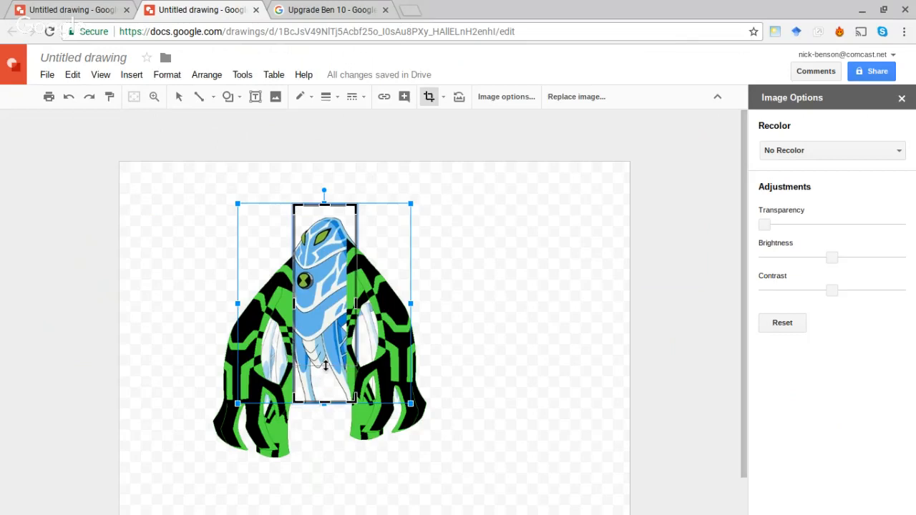
pyautogui.moveTo(326, 366); pyautogui.dragTo(326, 366)
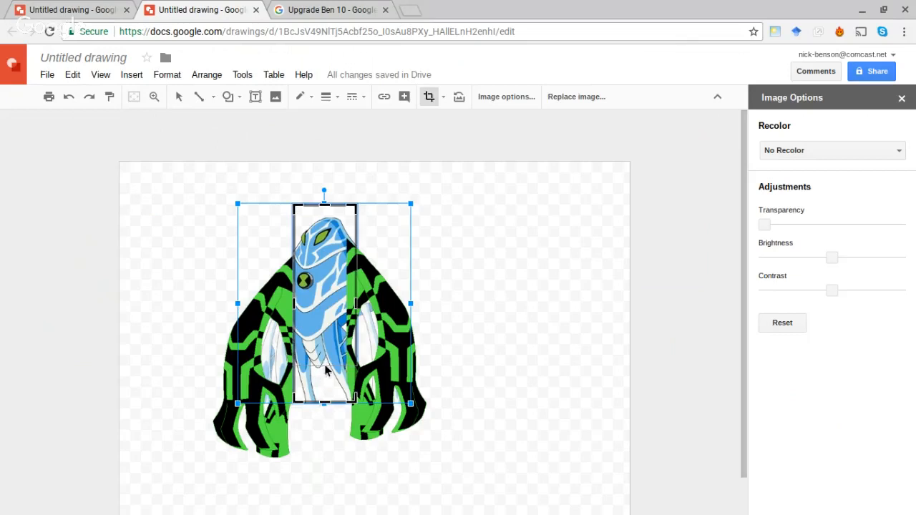
pyautogui.click(521, 362)
pyautogui.click(521, 369)
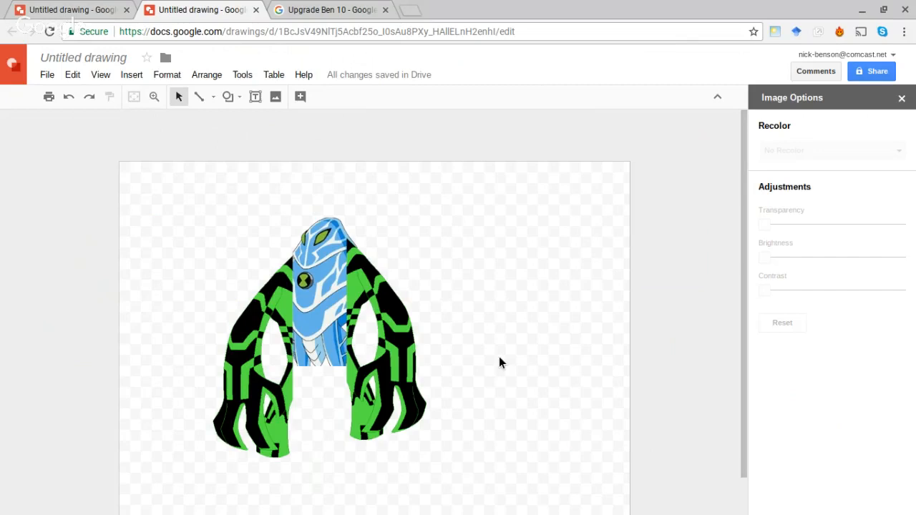
# Step: Stretch the cropped Ampfibian head-and-torso picture slightly downward to lengthen the body between the green arms
pyautogui.click(317, 330)
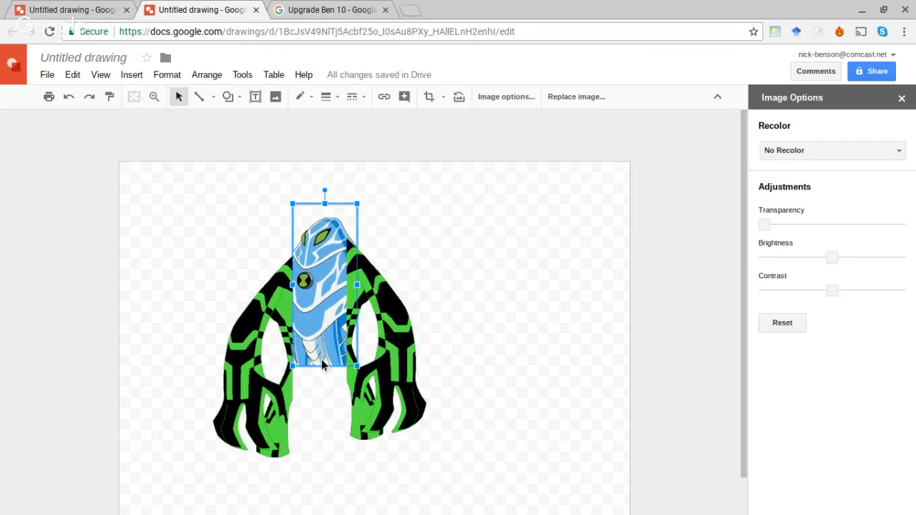
pyautogui.moveTo(324, 366); pyautogui.dragTo(322, 377)
pyautogui.click(484, 334)
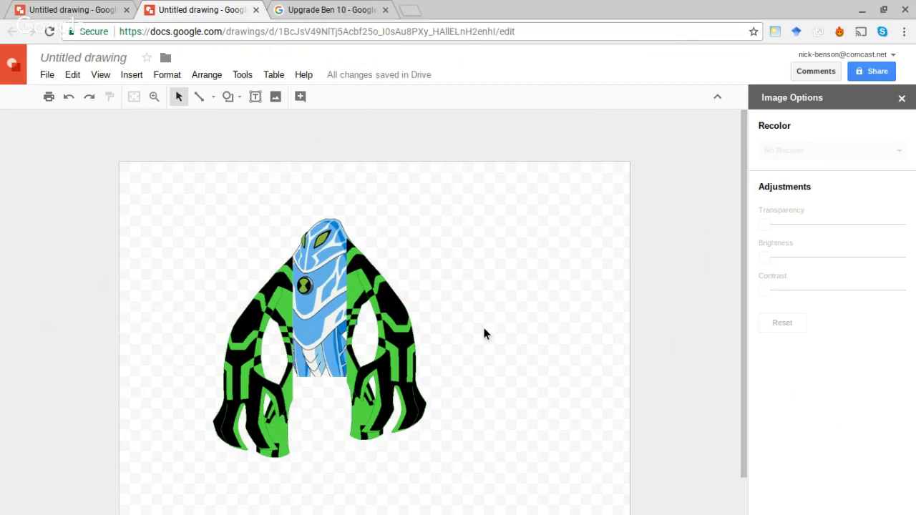
# Step: Move the whole creature, torso and both green arms together, towards the centre of the page
pyautogui.moveTo(166, 201); pyautogui.dragTo(446, 489)
pyautogui.moveTo(324, 401); pyautogui.dragTo(432, 399)
pyautogui.click(515, 388)
pyautogui.hotkey('ctrl', 'a')
pyautogui.moveTo(334, 317); pyautogui.dragTo(410, 341)
pyautogui.click(563, 339)
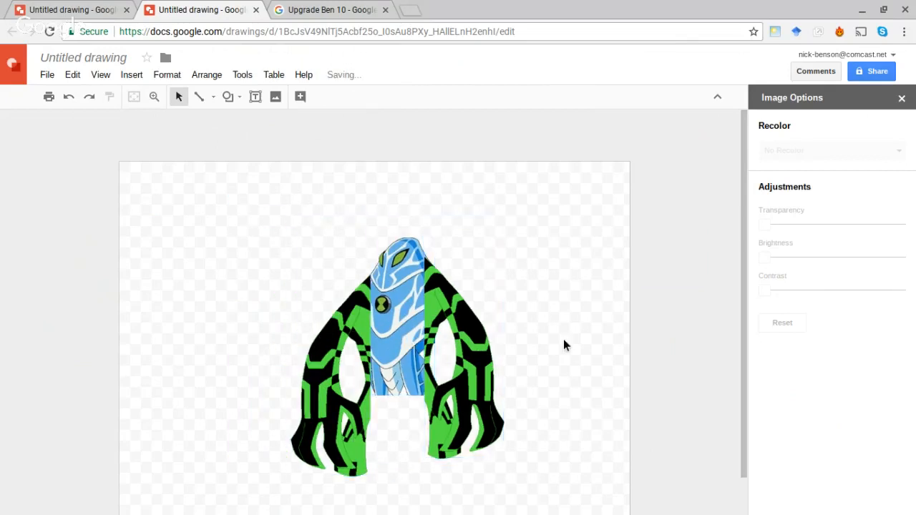
# Step: Recolor both green Upgrade arms with the Grayscale option
pyautogui.click(447, 316)
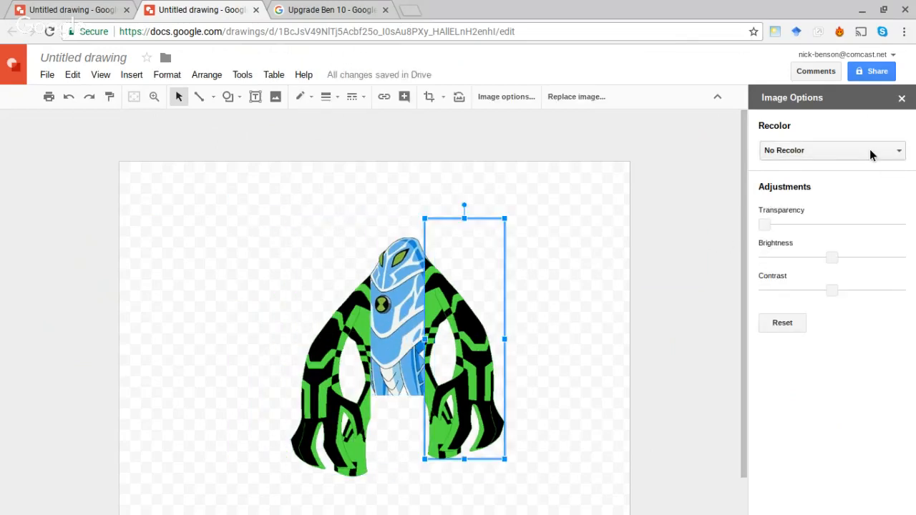
pyautogui.click(871, 152)
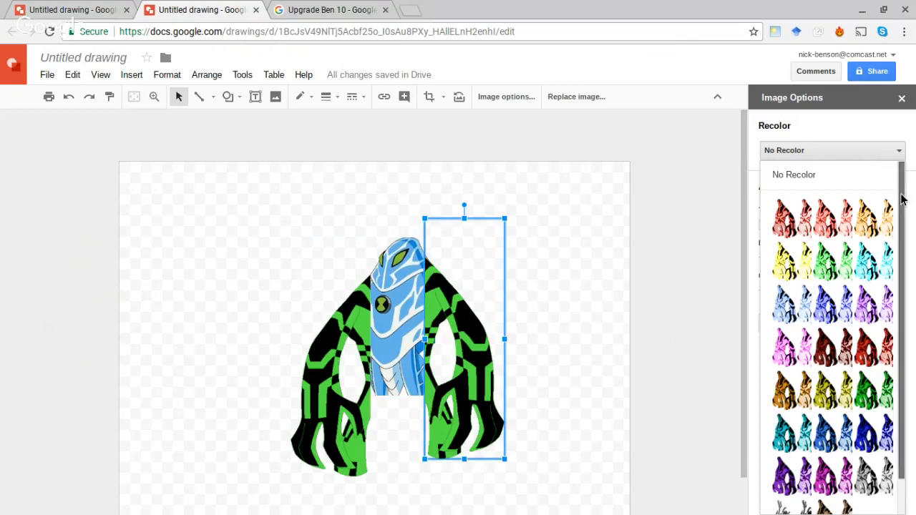
pyautogui.scroll(-2, 903, 201)
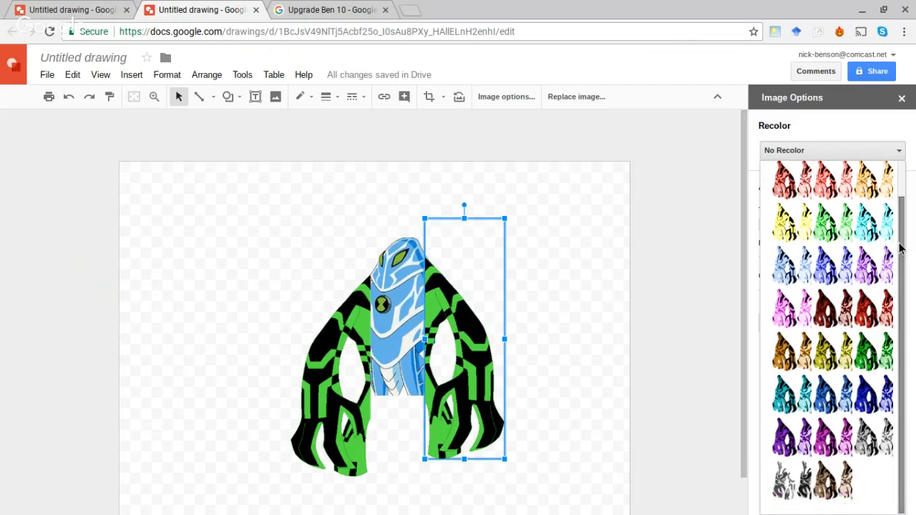
pyautogui.click(888, 434)
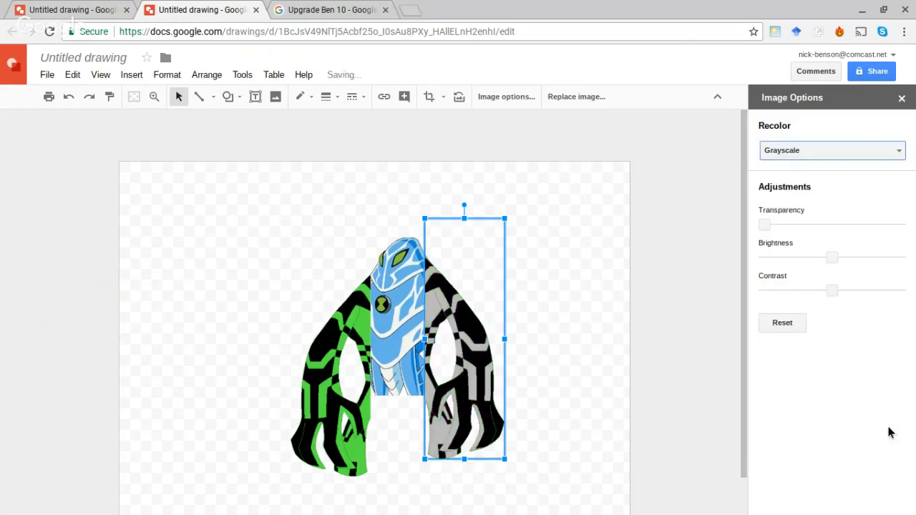
pyautogui.click(361, 309)
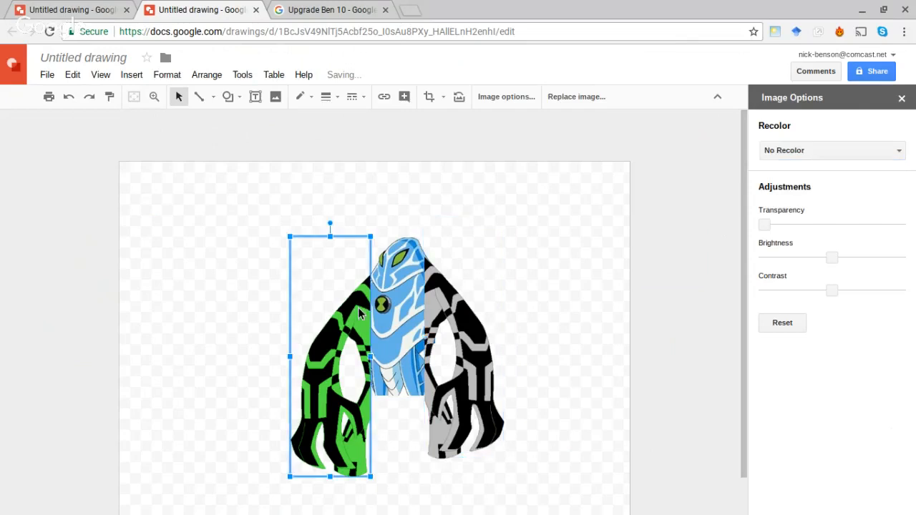
pyautogui.click(821, 149)
pyautogui.scroll(-1, 899, 315)
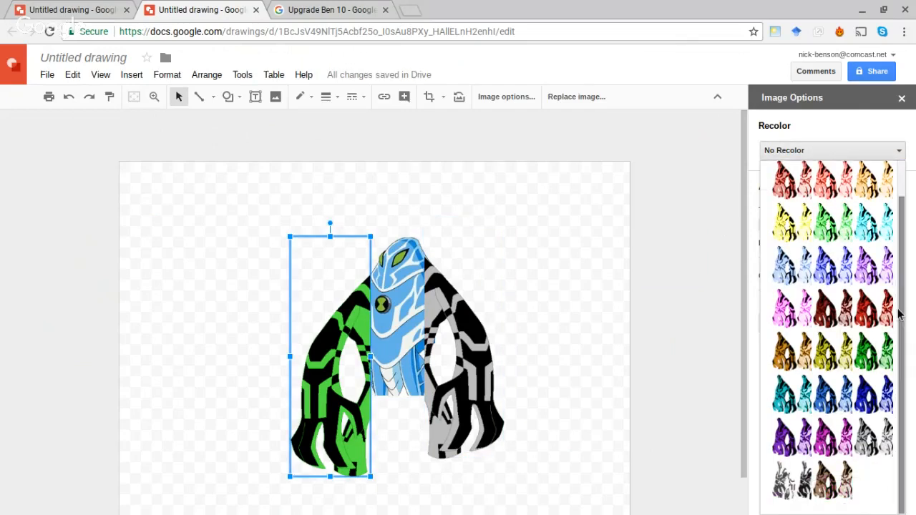
pyautogui.click(886, 450)
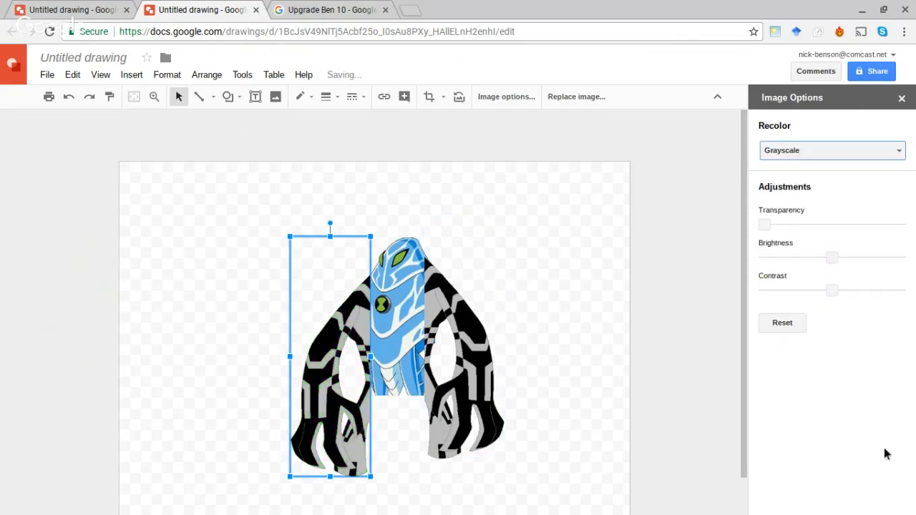
pyautogui.click(633, 363)
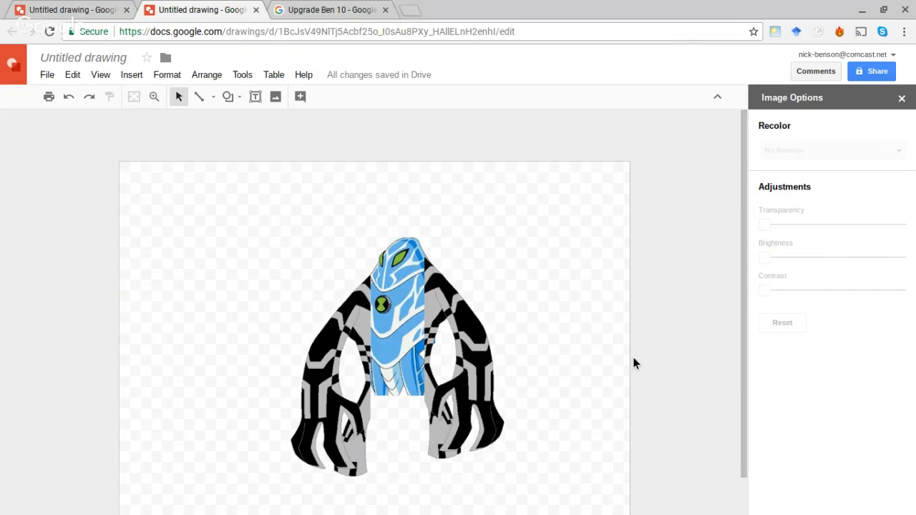
# Step: Recolor both Upgrade arms with the cyan Light 6 option
pyautogui.click(380, 318)
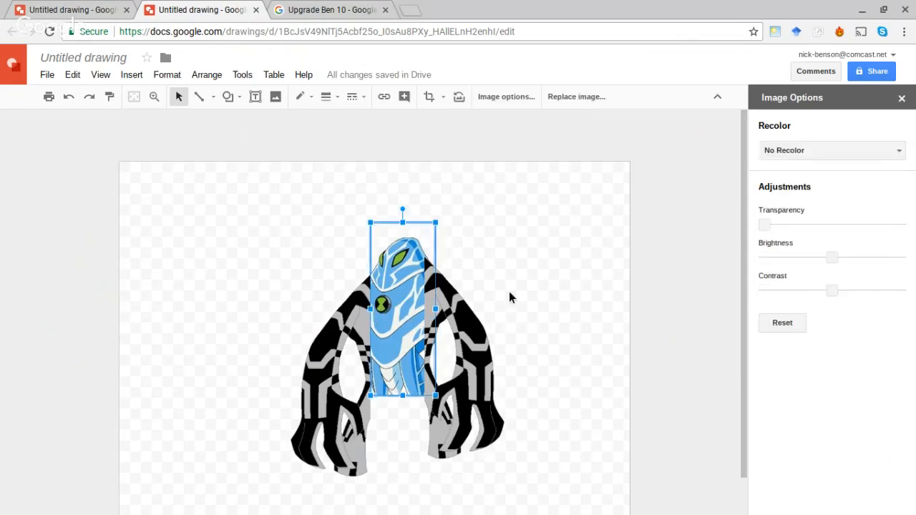
pyautogui.click(812, 158)
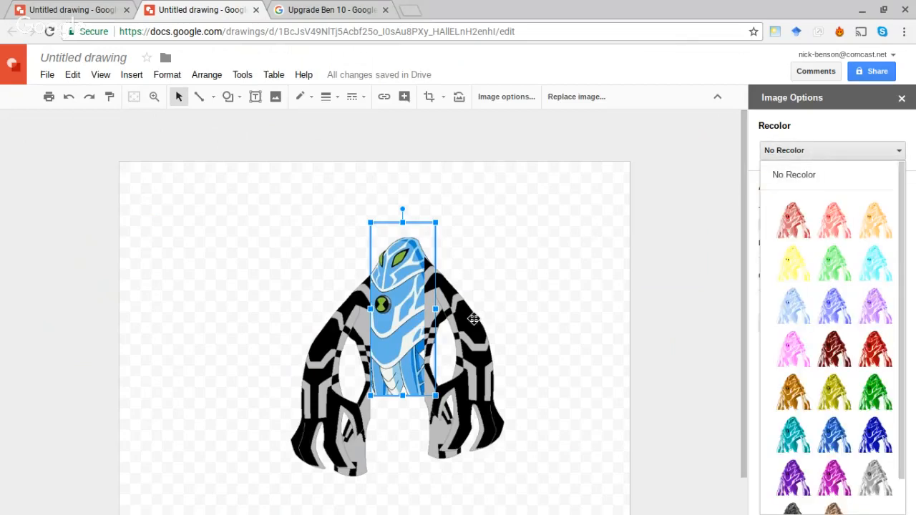
pyautogui.click(476, 321)
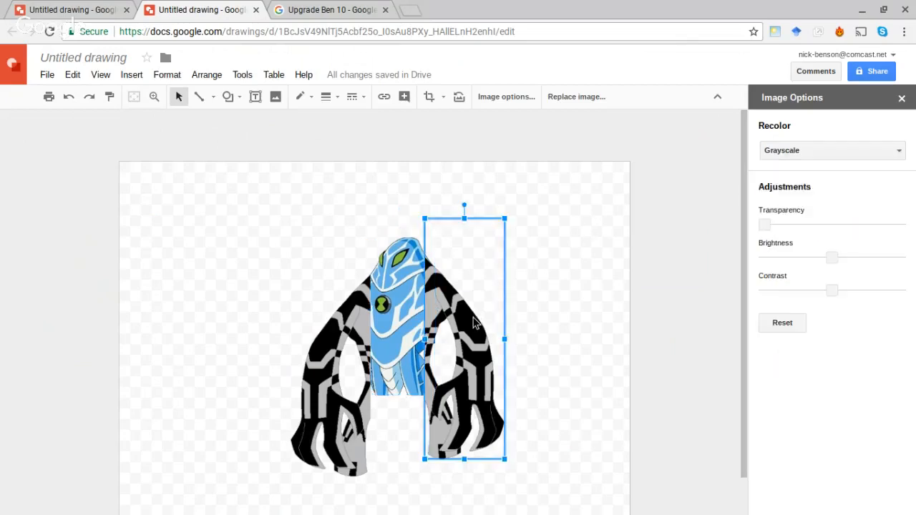
pyautogui.click(787, 155)
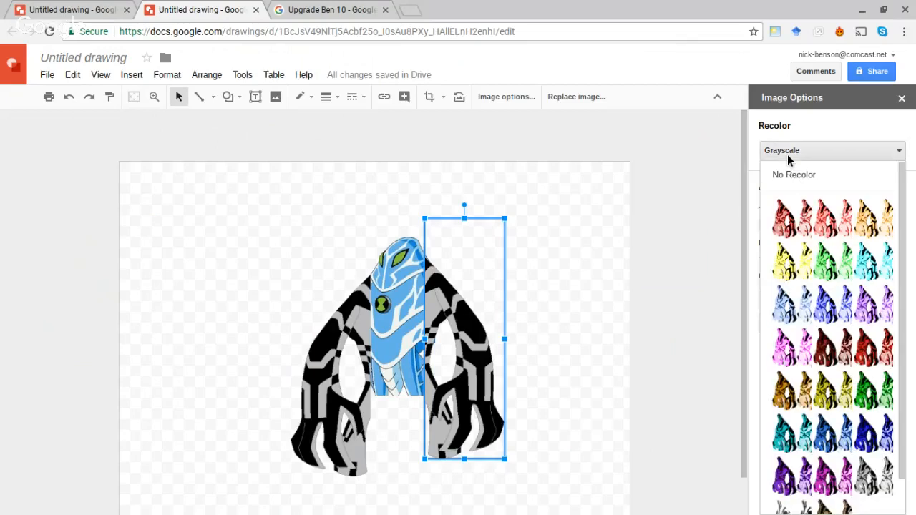
pyautogui.click(890, 277)
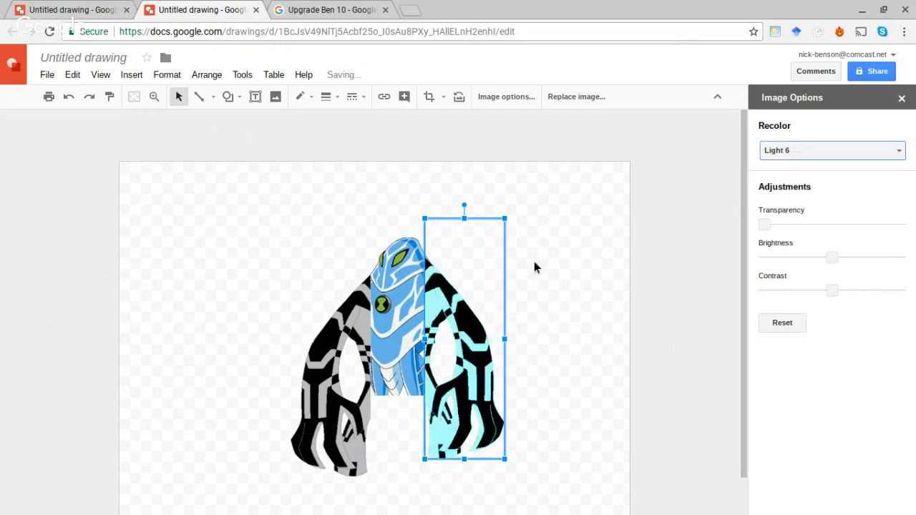
pyautogui.click(356, 317)
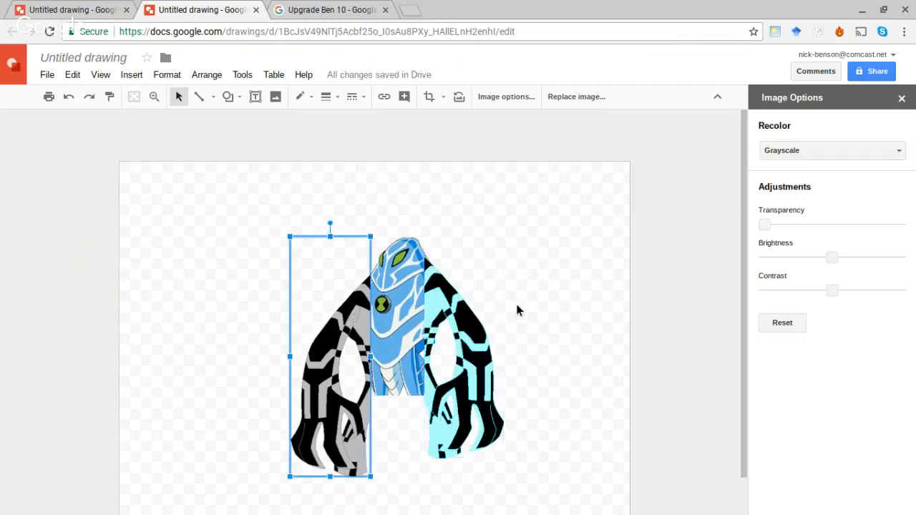
pyautogui.click(808, 159)
pyautogui.moveTo(902, 240); pyautogui.dragTo(908, 334)
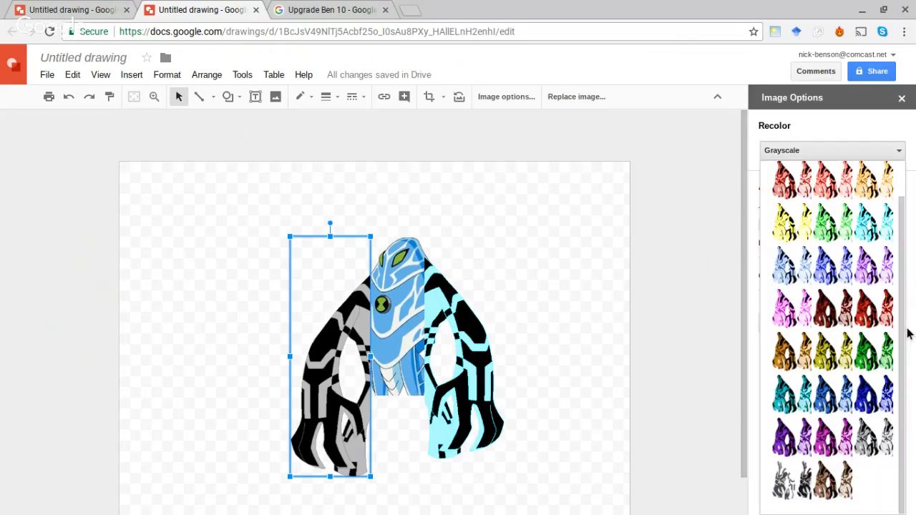
pyautogui.click(882, 238)
pyautogui.click(600, 269)
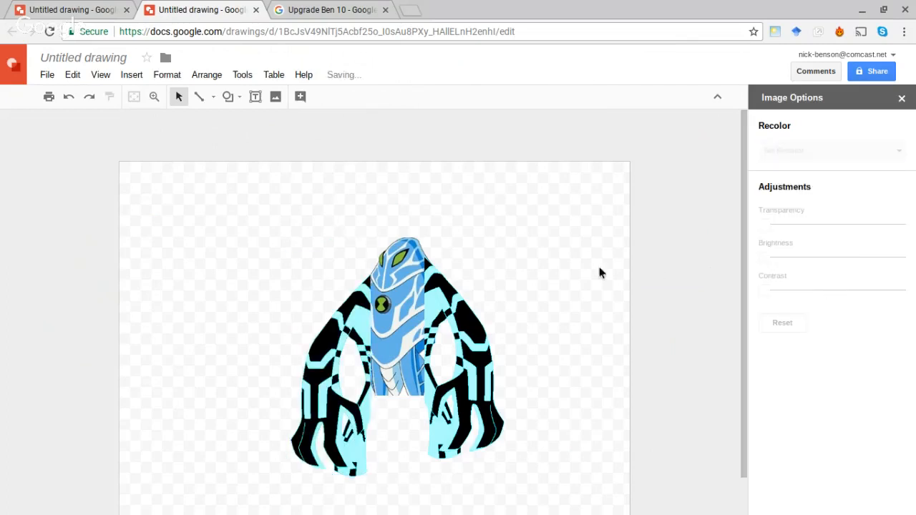
# Step: Recolor the blue Ampfibian head and torso with the same cyan tint as the arms
pyautogui.click(407, 311)
pyautogui.click(862, 153)
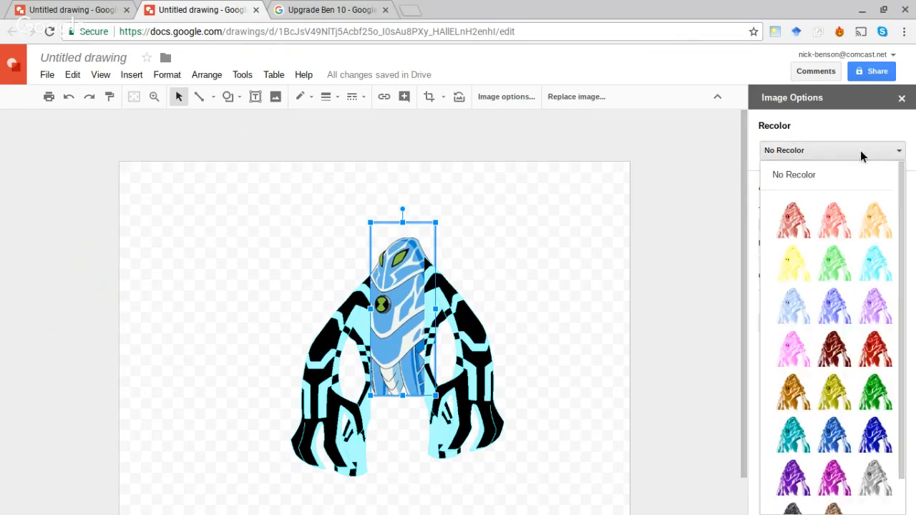
pyautogui.click(876, 280)
pyautogui.click(524, 289)
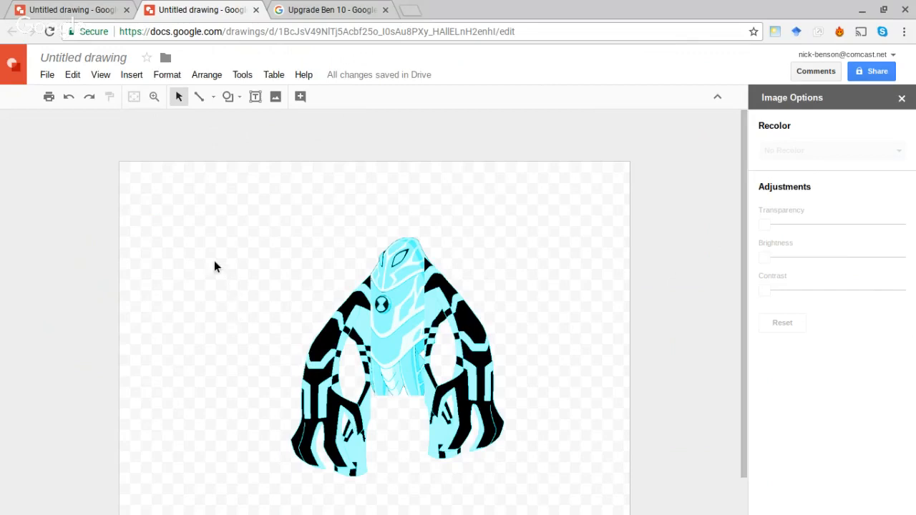
# Step: Move all three parts of the cyan creature together to the upper-left area of the page
pyautogui.moveTo(191, 234); pyautogui.dragTo(552, 494)
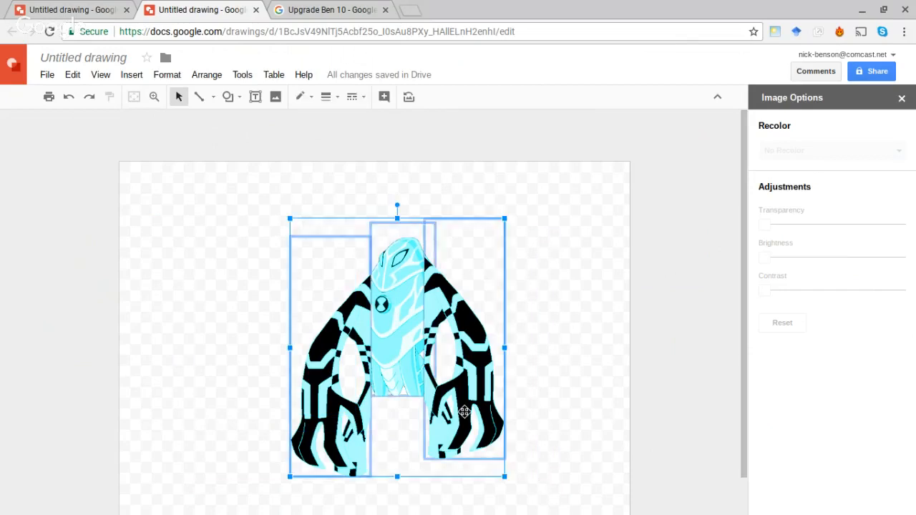
pyautogui.moveTo(391, 385); pyautogui.dragTo(267, 354)
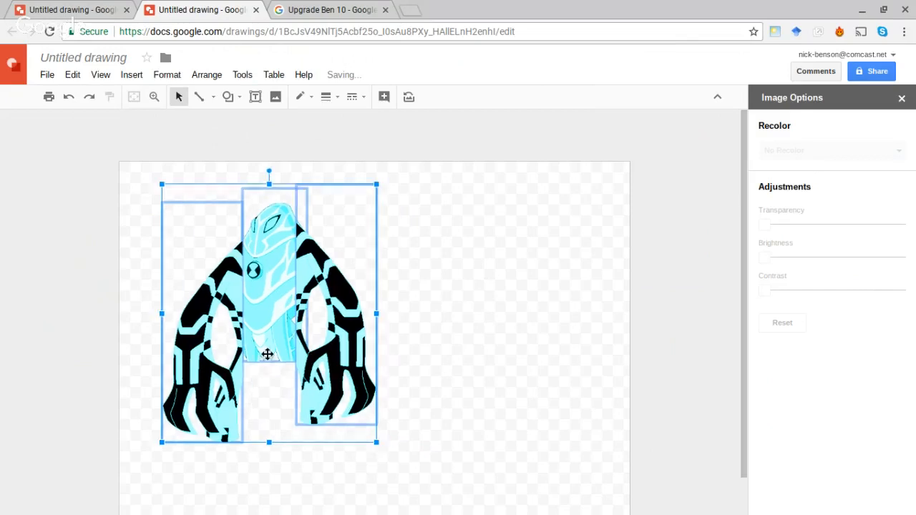
pyautogui.click(464, 356)
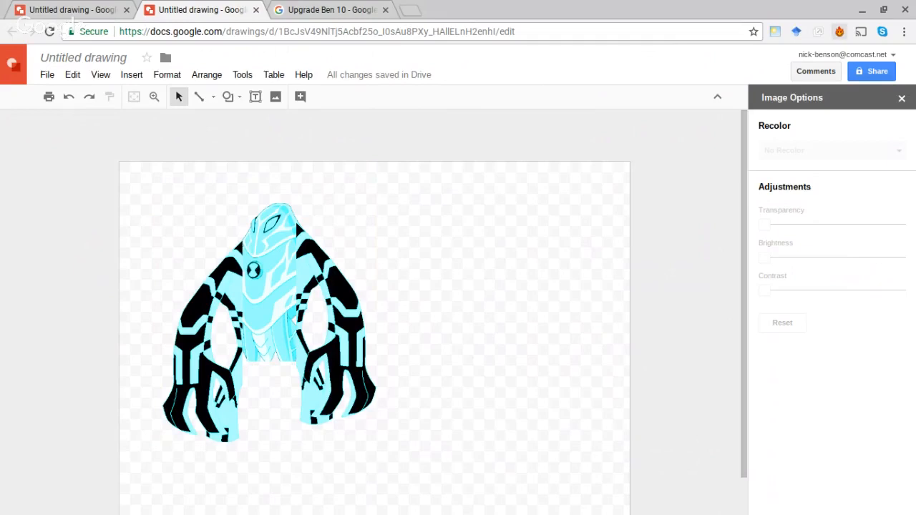
# Step: Review the black-and-white tentacled creature in the first drawing, and return to the cyan creature's drawing
pyautogui.hotkey('alt', 'Tab')
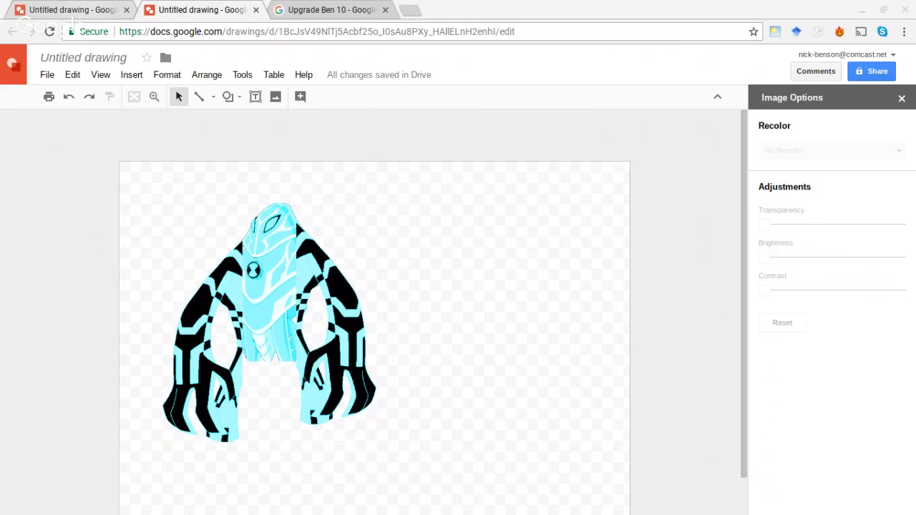
pyautogui.click(82, 12)
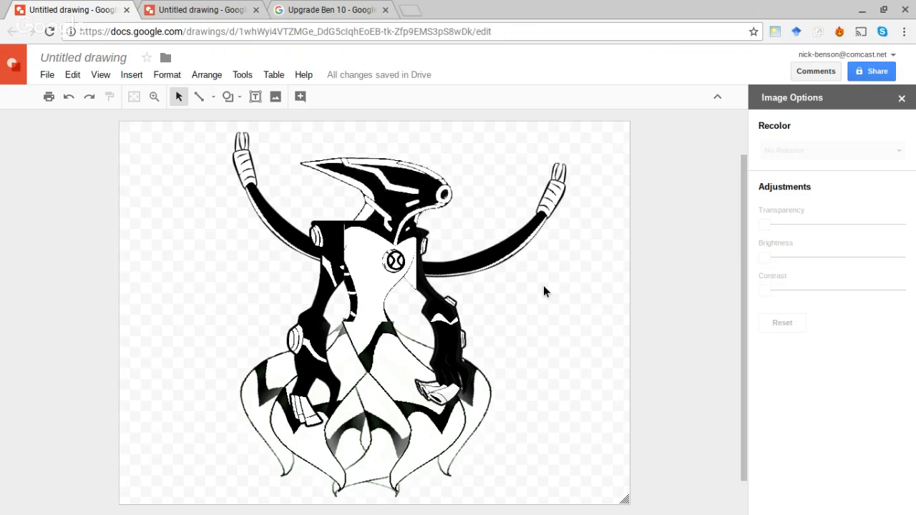
pyautogui.click(195, 21)
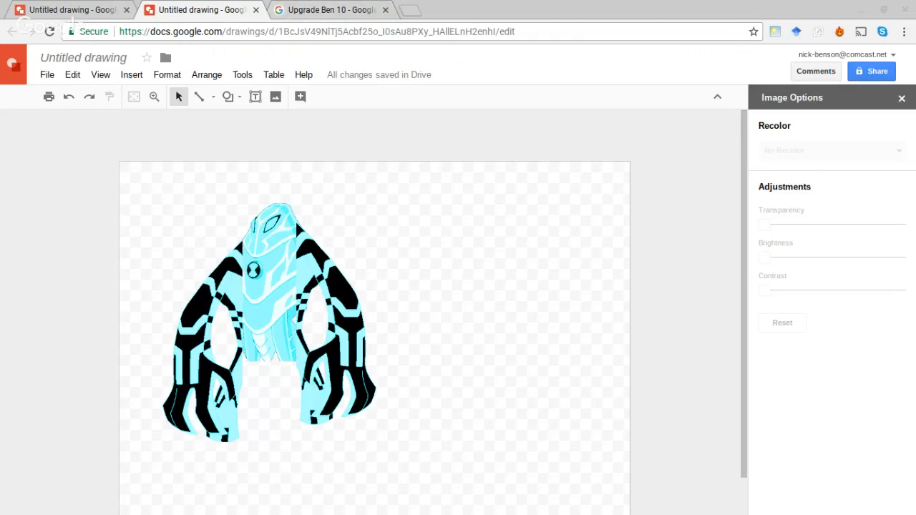
# Step: Create a new Google drawing in its own tab and place that tab before the Upgrade Ben 10 search
pyautogui.click(19, 514)
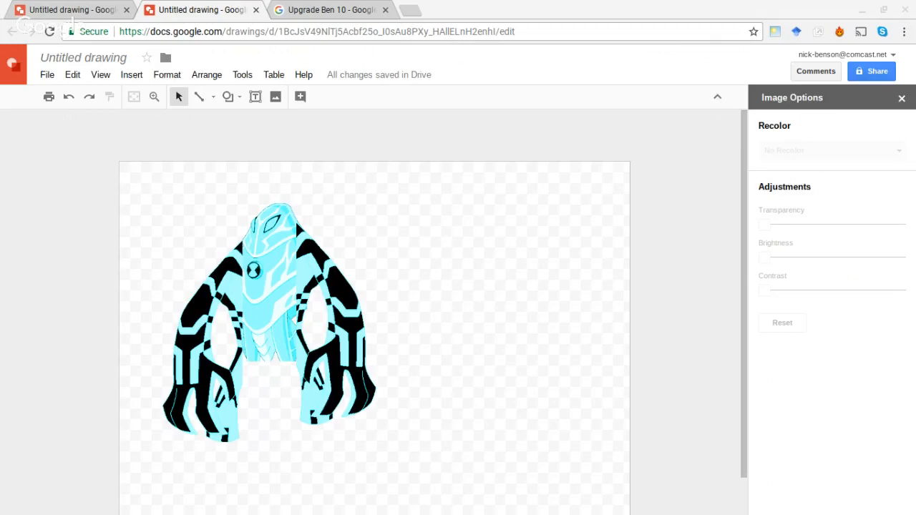
pyautogui.click(402, 307)
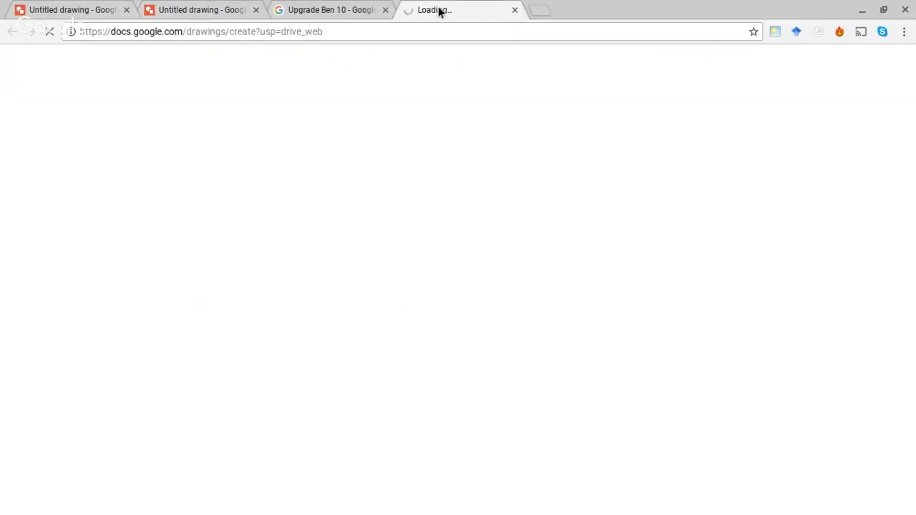
pyautogui.moveTo(439, 10); pyautogui.dragTo(337, 2)
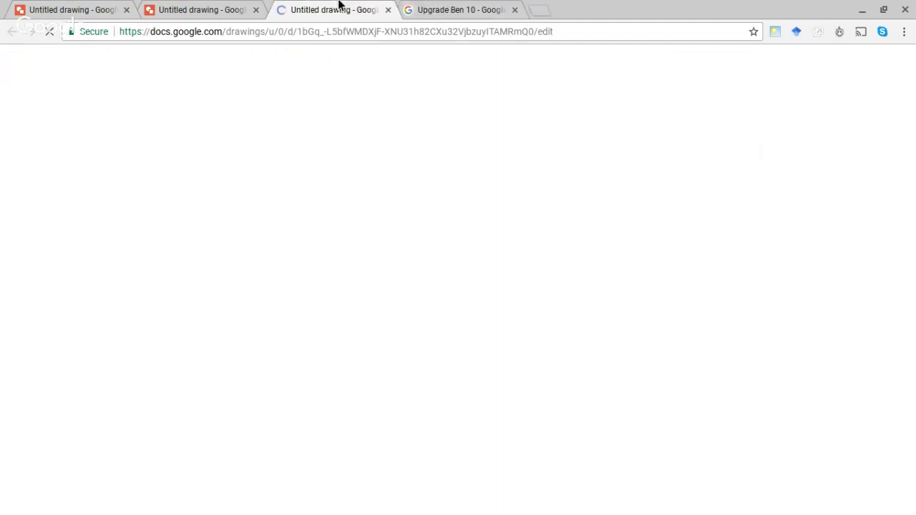
# Step: Compare the cyan creature's drawing with the black-and-white tentacled creature's drawing
pyautogui.click(198, 8)
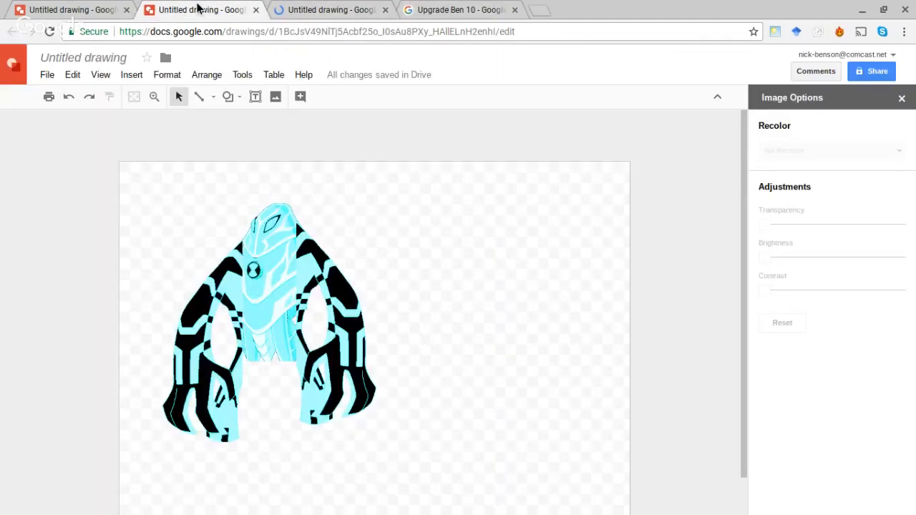
pyautogui.click(104, 10)
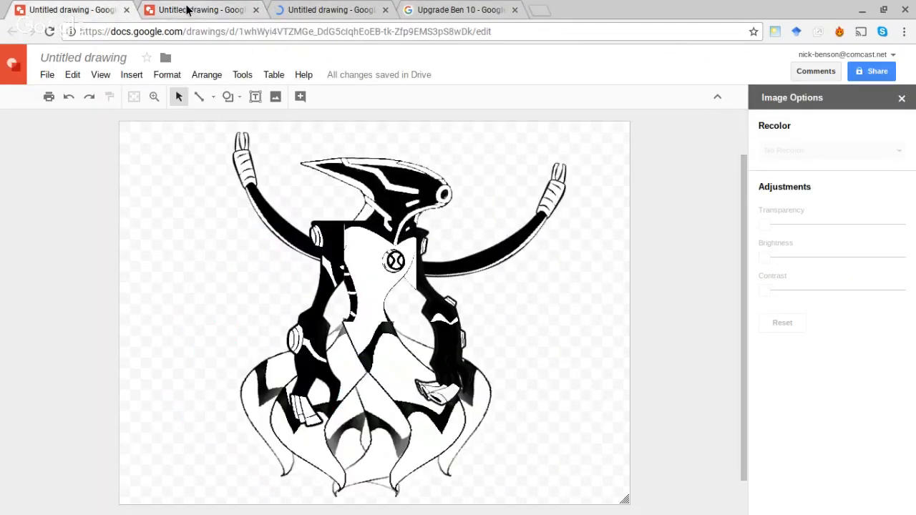
pyautogui.click(186, 10)
pyautogui.click(47, 14)
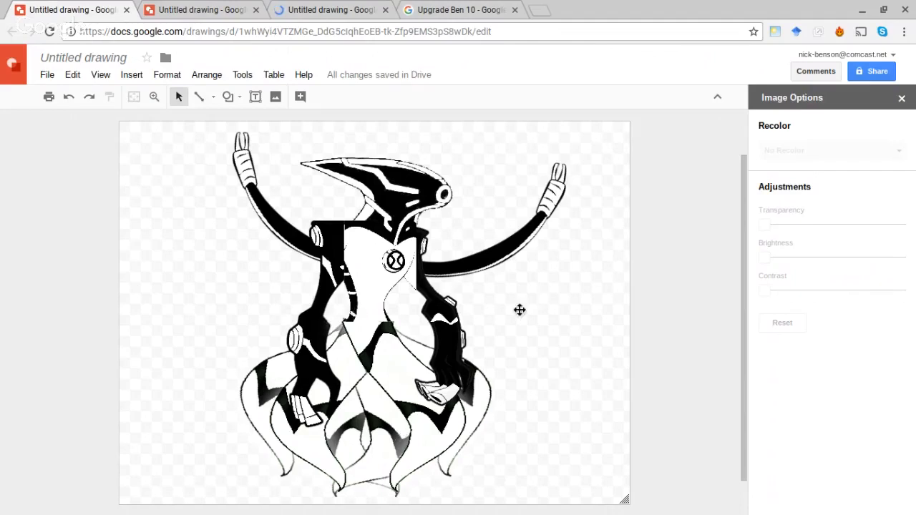
# Step: Return to the cyan creature's drawing and move all its parts together back towards the centre of the page
pyautogui.click(183, 10)
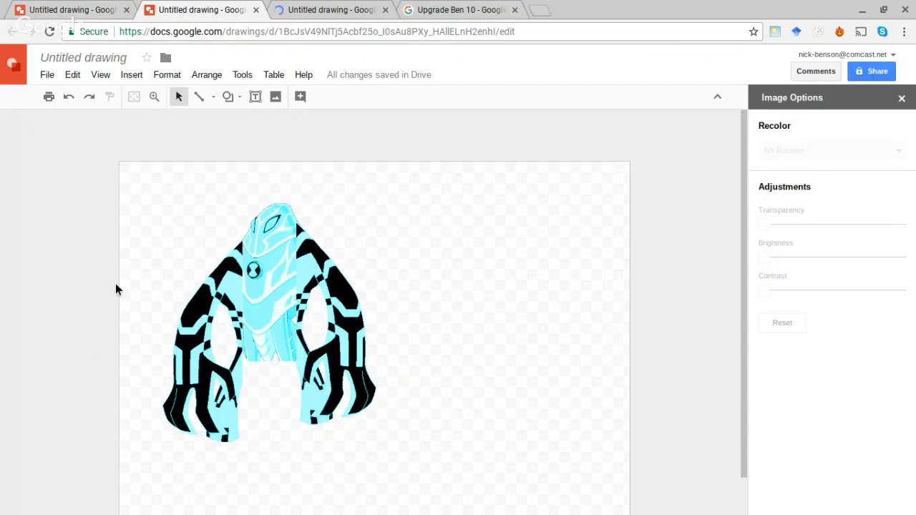
pyautogui.moveTo(137, 178); pyautogui.dragTo(384, 470)
pyautogui.moveTo(282, 358); pyautogui.dragTo(405, 384)
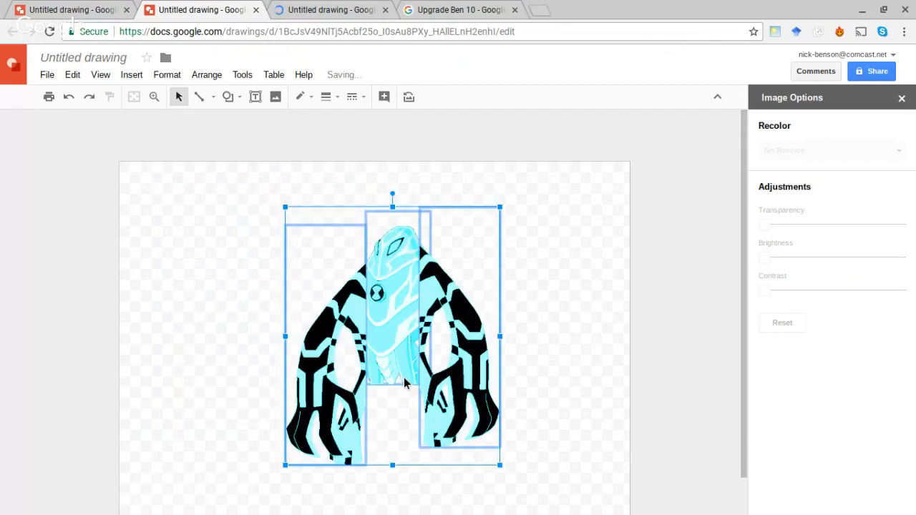
# Step: Centre the cyan creature's parts horizontally on the page and name the drawing Amp-Up
pyautogui.moveTo(385, 311); pyautogui.dragTo(362, 300)
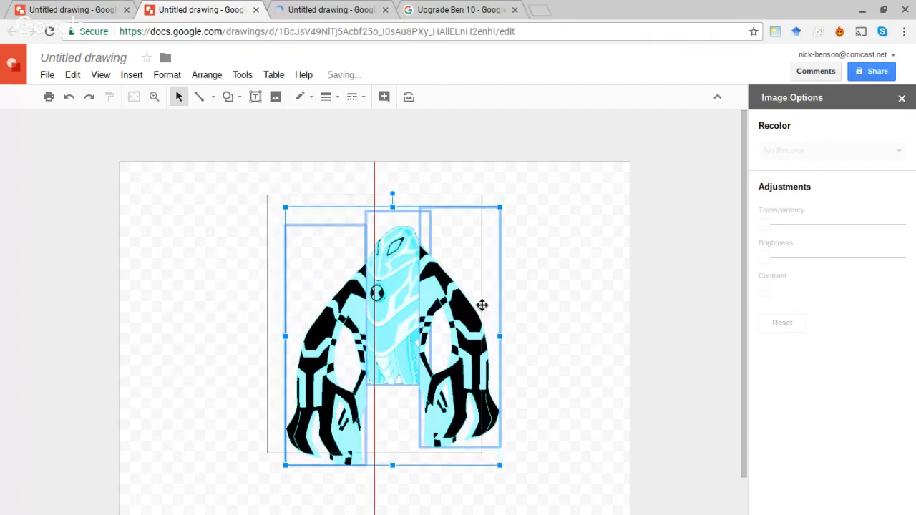
pyautogui.click(538, 321)
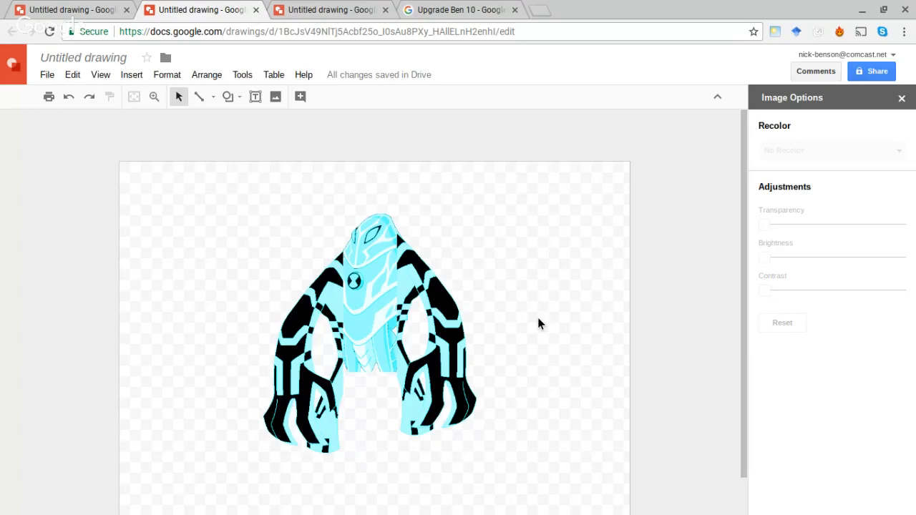
pyautogui.click(119, 59)
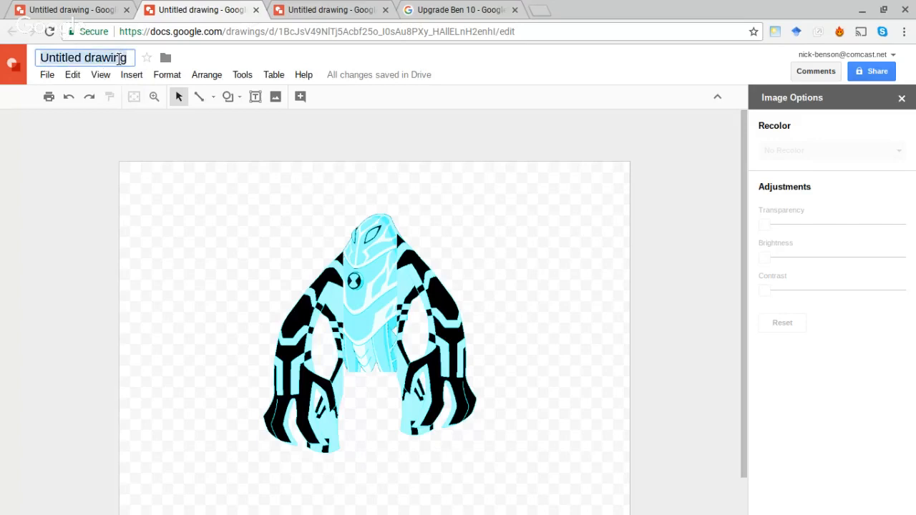
pyautogui.write('Amp-U')
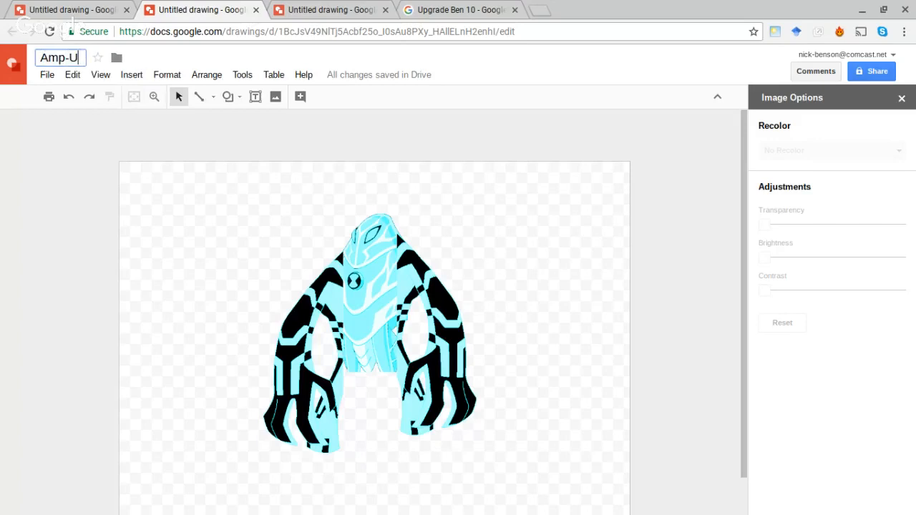
pyautogui.write('p')
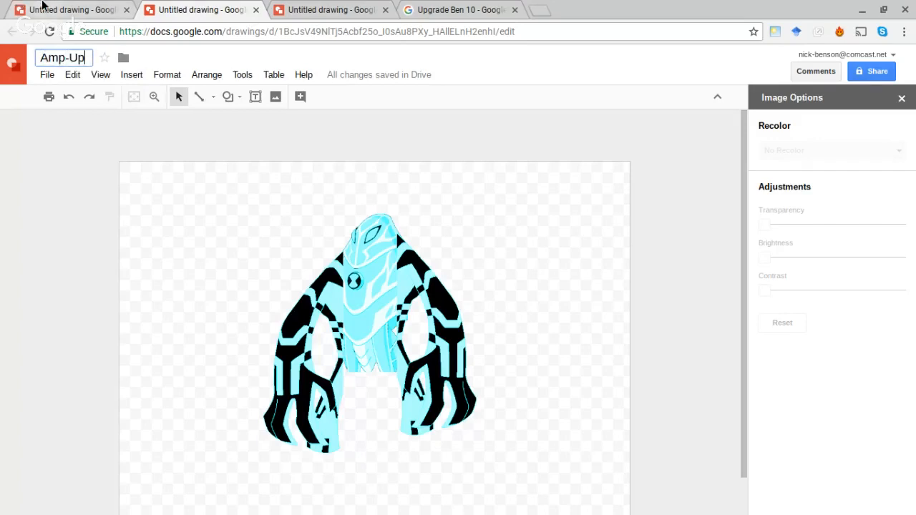
# Step: Name the drawing of the black-and-white tentacled creature Thor 4
pyautogui.click(42, 6)
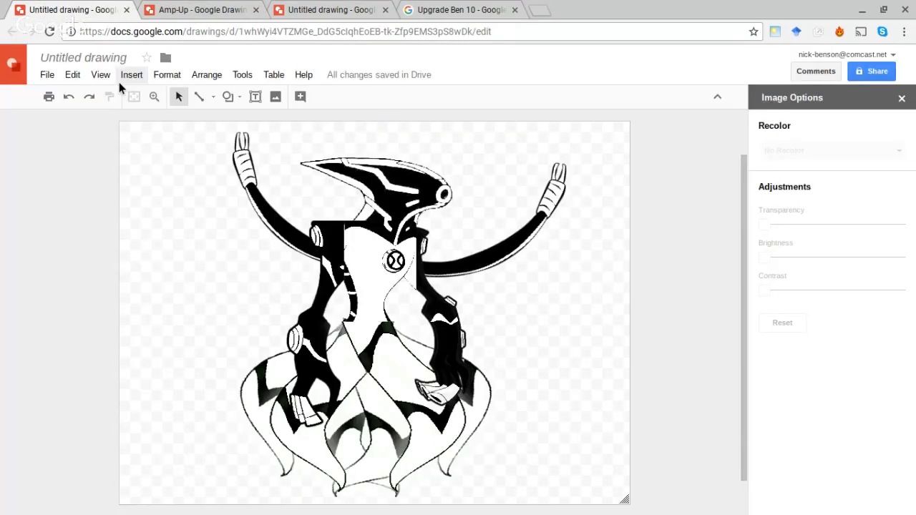
pyautogui.click(108, 61)
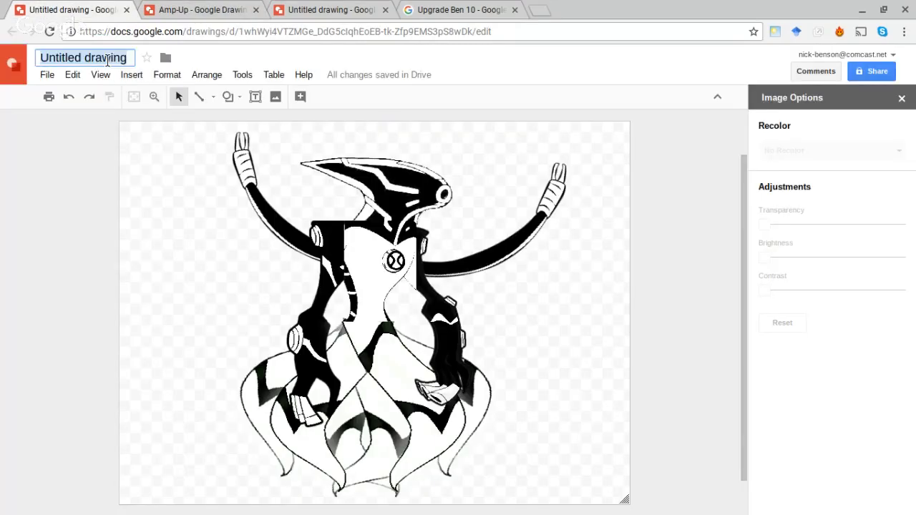
pyautogui.press('BackSpace')
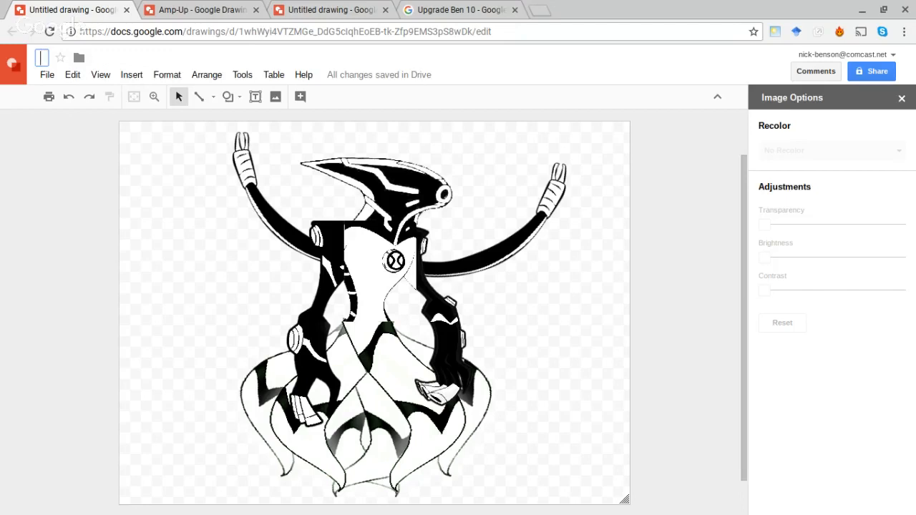
pyautogui.write('Thor 4')
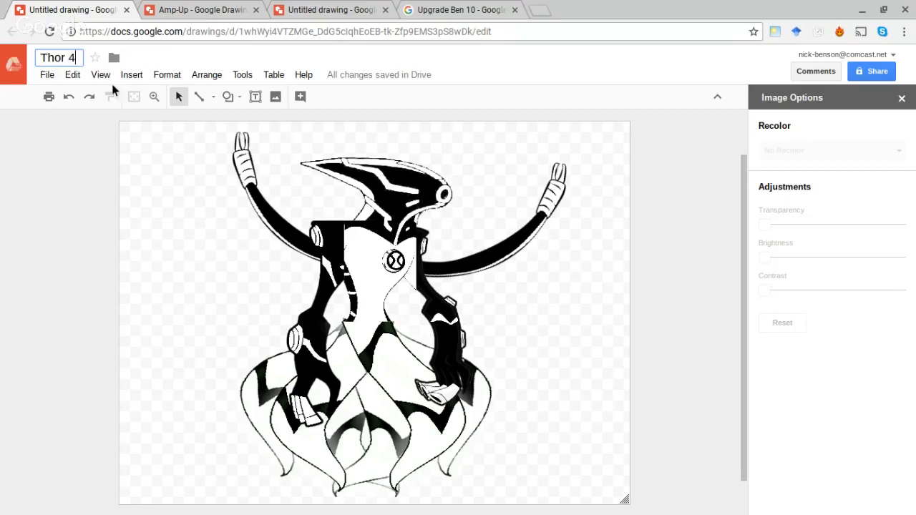
pyautogui.click(193, 226)
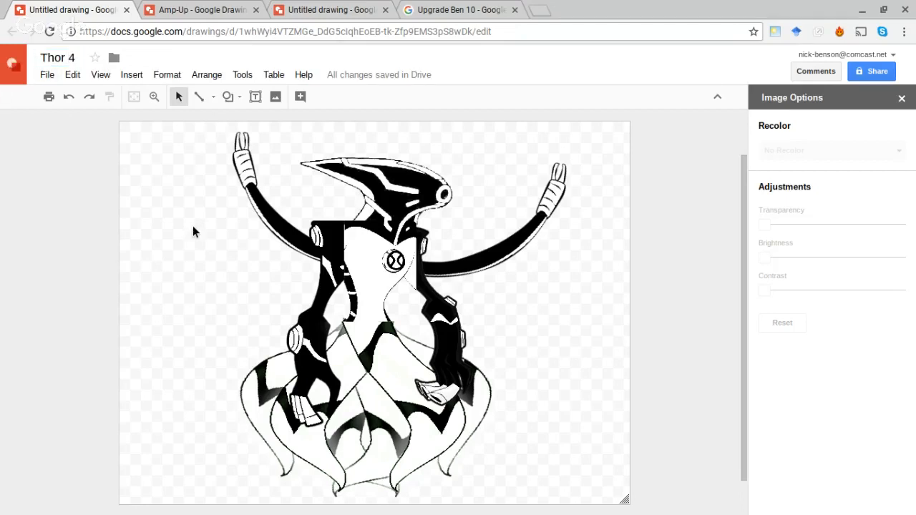
# Step: Close the open image preview in the Upgrade Ben 10 results and go back to the start of the results
pyautogui.click(195, 8)
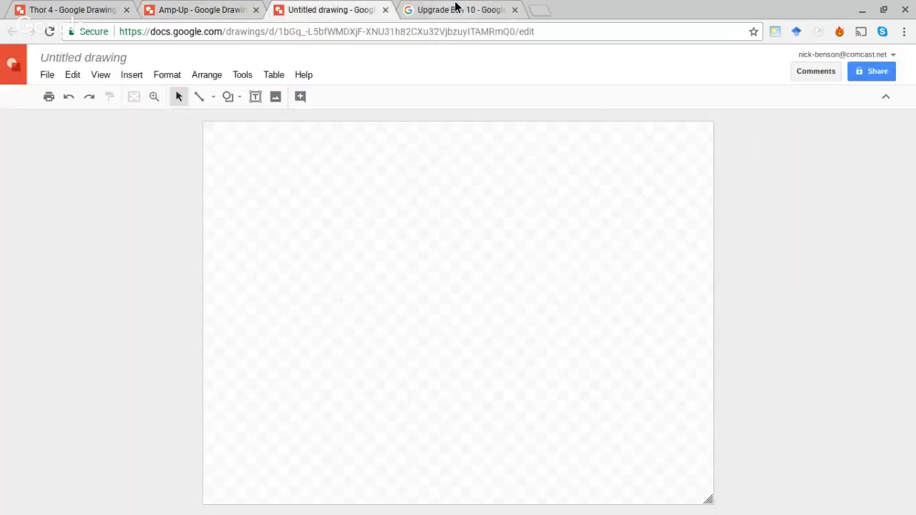
pyautogui.click(456, 7)
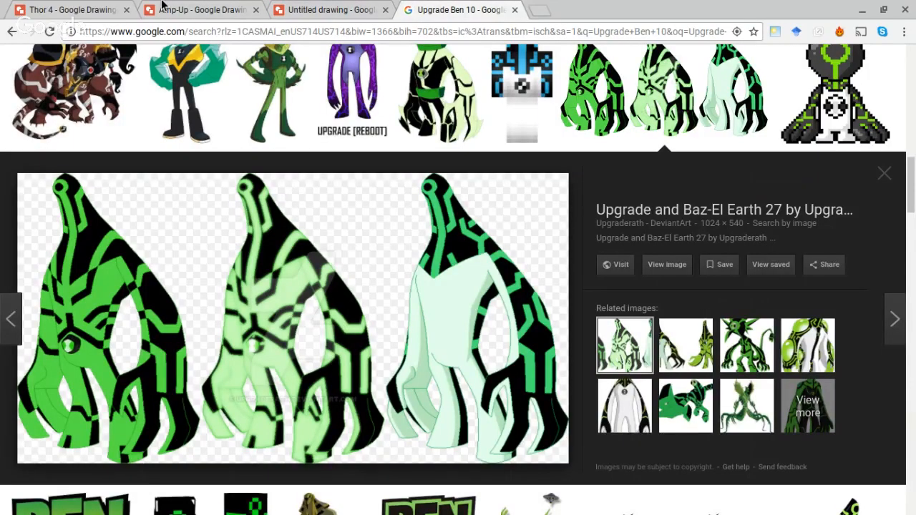
pyautogui.click(193, 10)
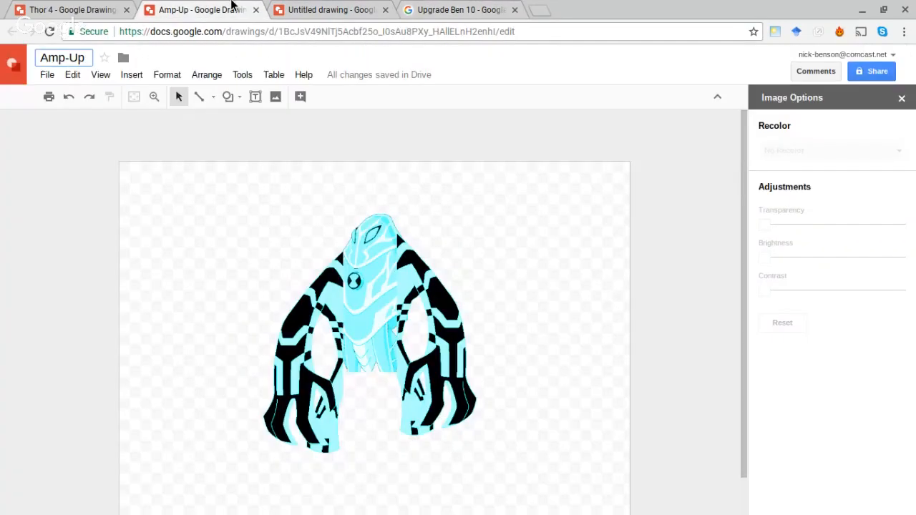
pyautogui.click(458, 9)
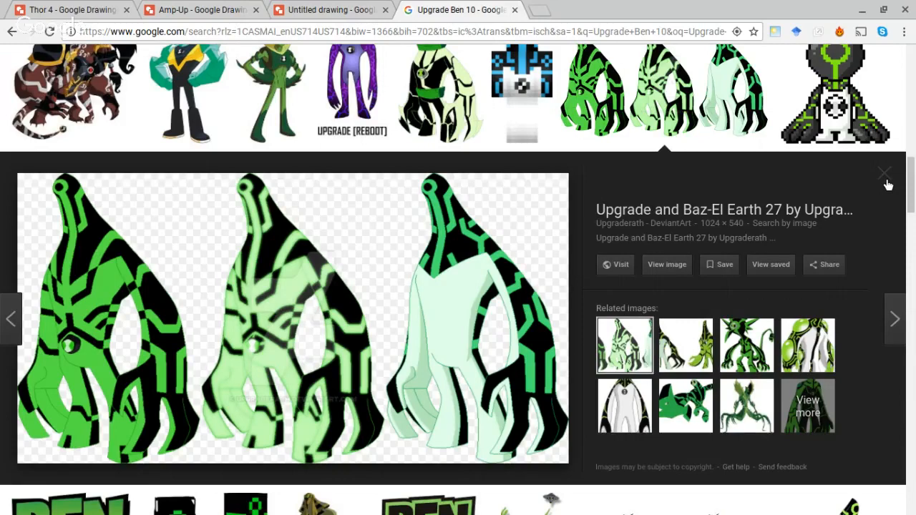
pyautogui.click(887, 179)
pyautogui.scroll(-1, 912, 195)
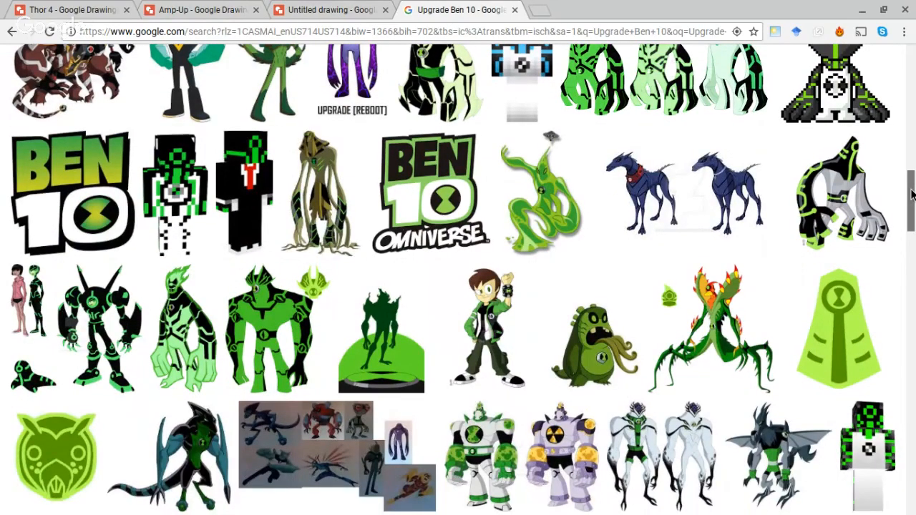
pyautogui.moveTo(912, 194); pyautogui.dragTo(290, 12)
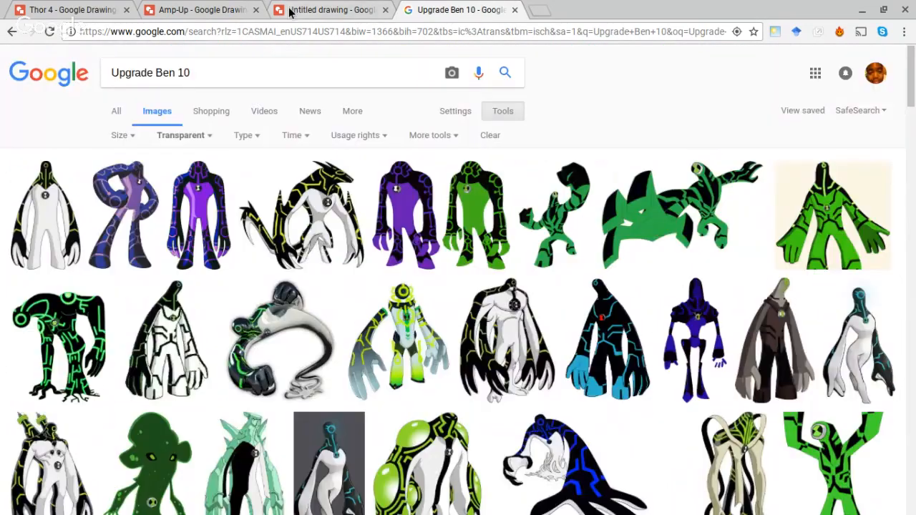
pyautogui.click(290, 13)
pyautogui.click(201, 7)
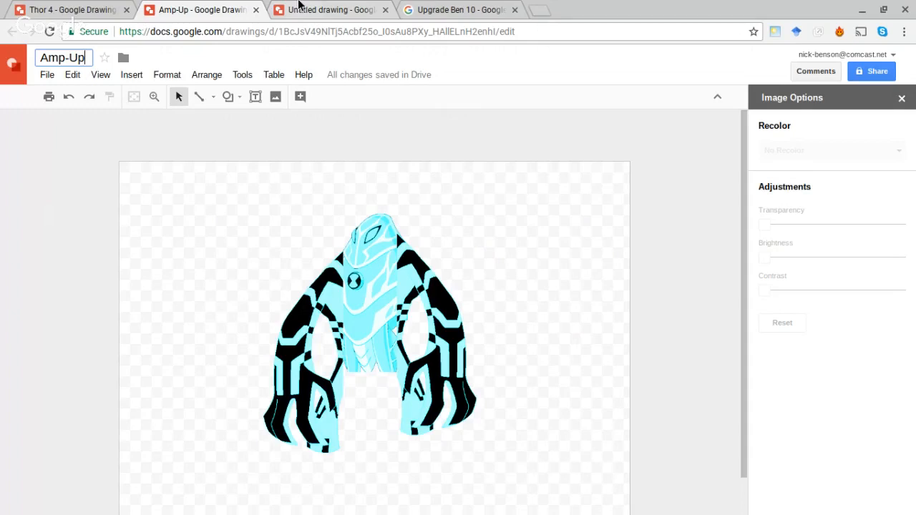
pyautogui.click(300, 6)
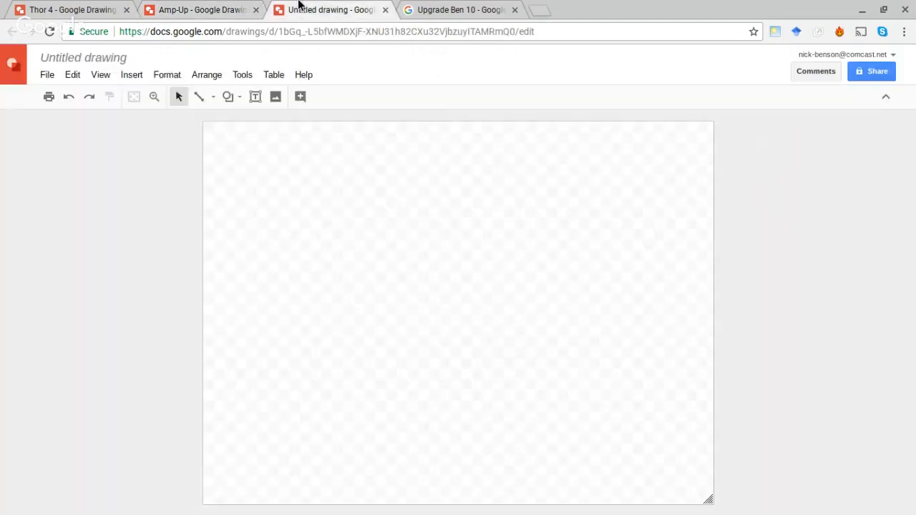
pyautogui.click(445, 7)
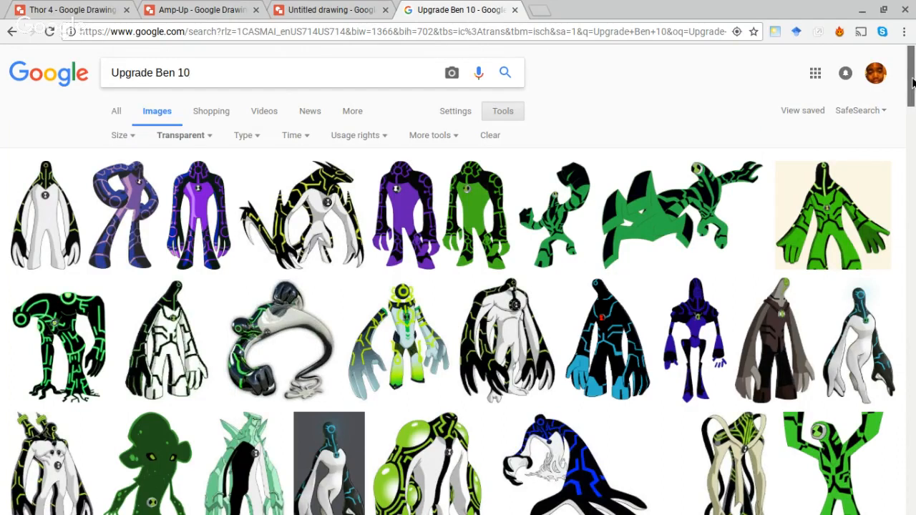
pyautogui.moveTo(913, 83)
pyautogui.mouseDown()
pyautogui.moveTo(913, 100)
pyautogui.moveTo(911, 80)
pyautogui.mouseUp()
pyautogui.click(326, 10)
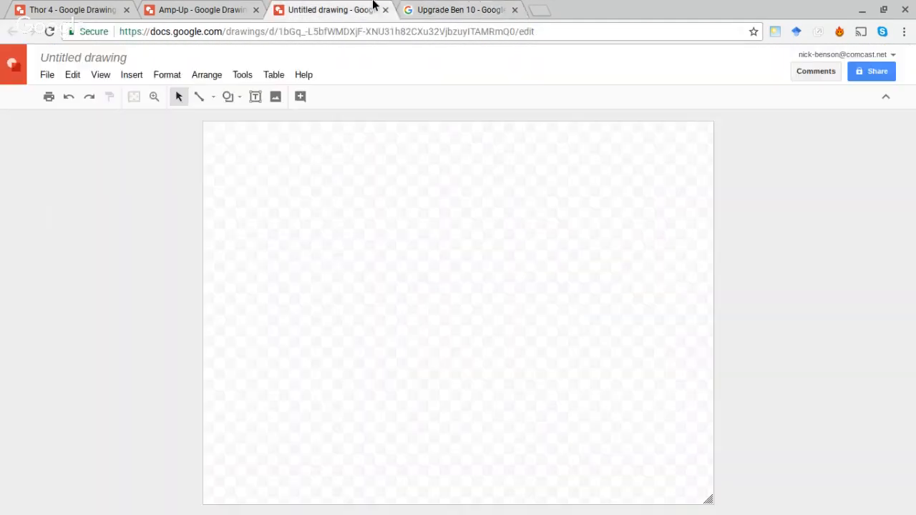
pyautogui.click(178, 10)
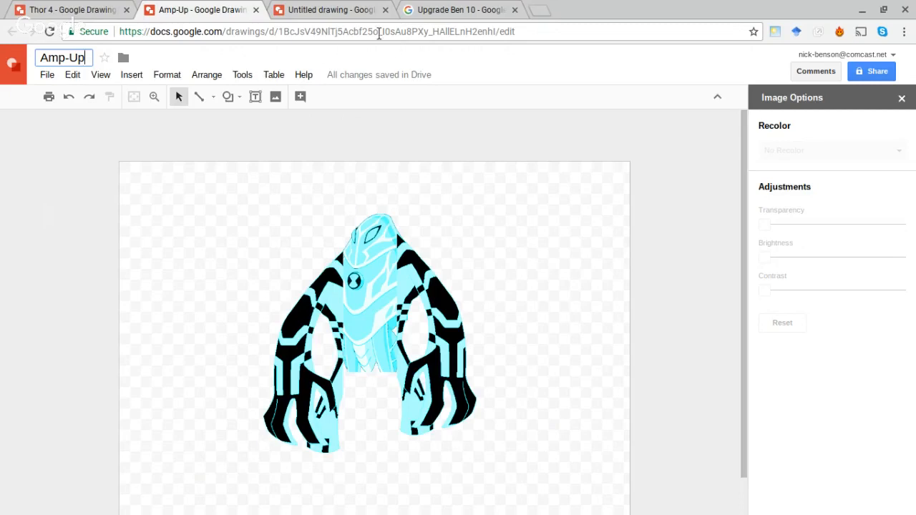
pyautogui.click(337, 11)
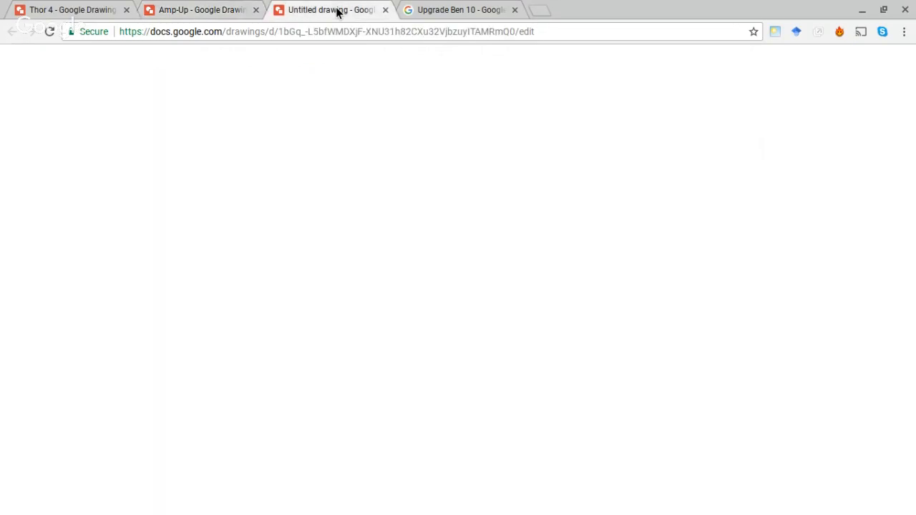
# Step: Clear the image search text, browse the existing Upgrade Ben 10 results and open the preview of the red Upgrade with outspread arms
pyautogui.click(439, 5)
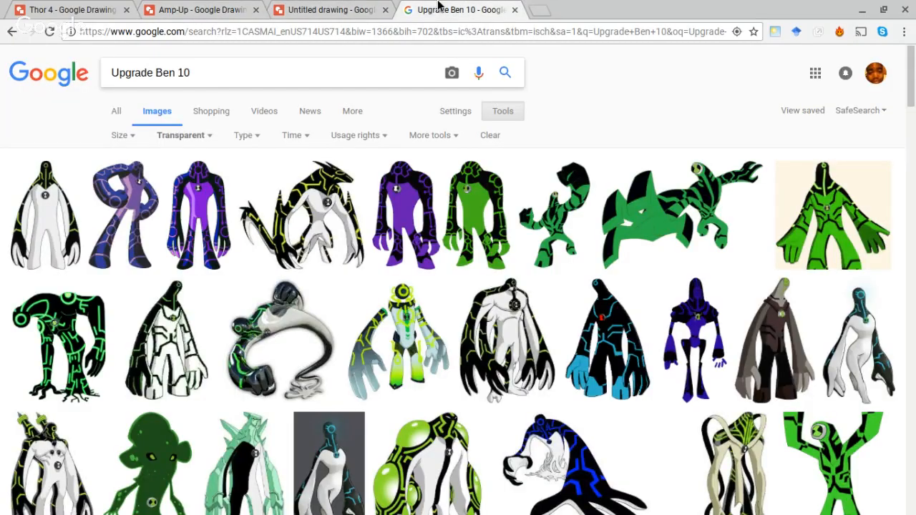
pyautogui.click(215, 74)
pyautogui.hotkey('ctrl', 'a')
pyautogui.press('BackSpace')
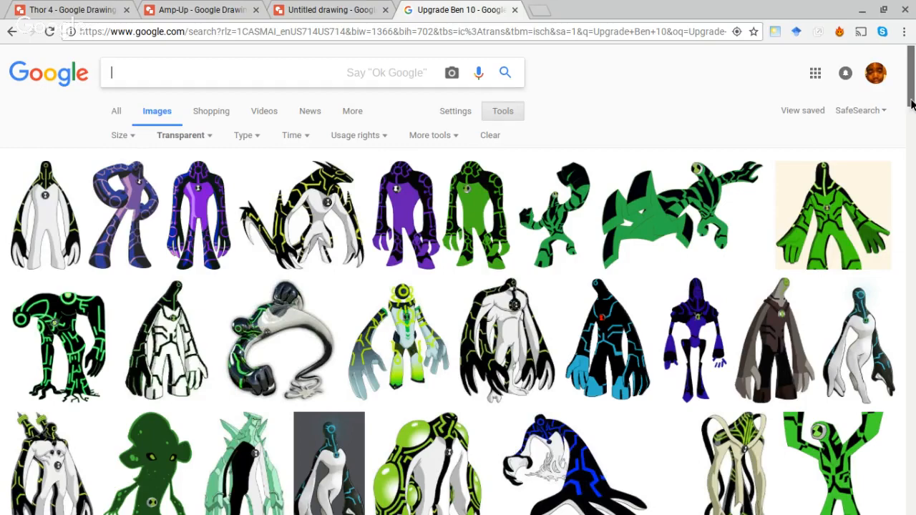
pyautogui.moveTo(912, 105); pyautogui.dragTo(912, 229)
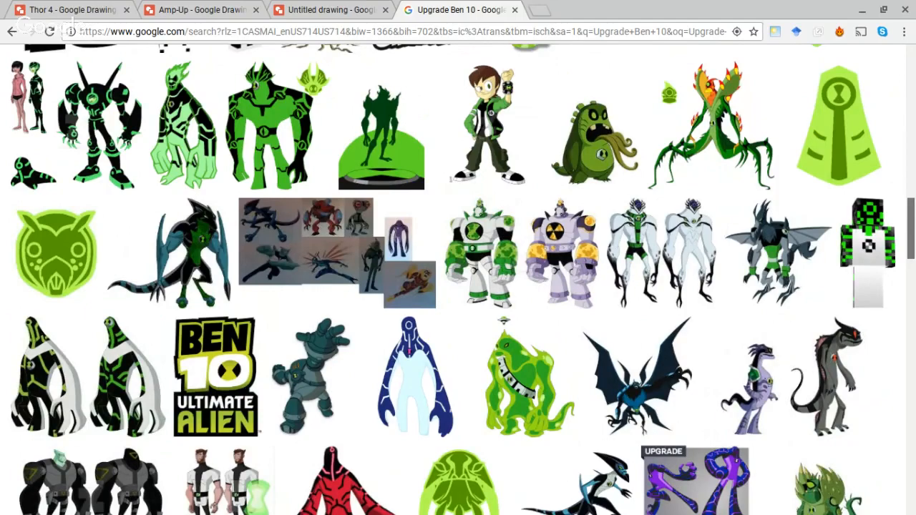
pyautogui.moveTo(912, 229); pyautogui.dragTo(912, 273)
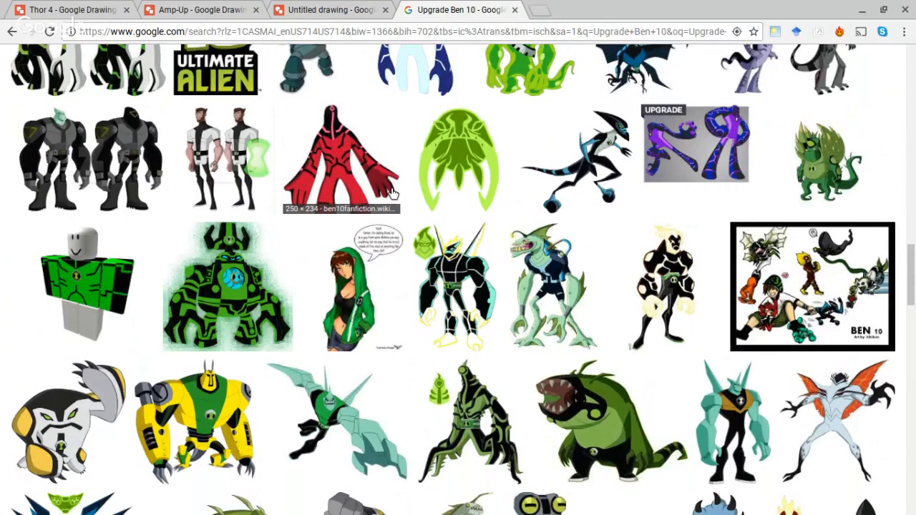
pyautogui.click(393, 193)
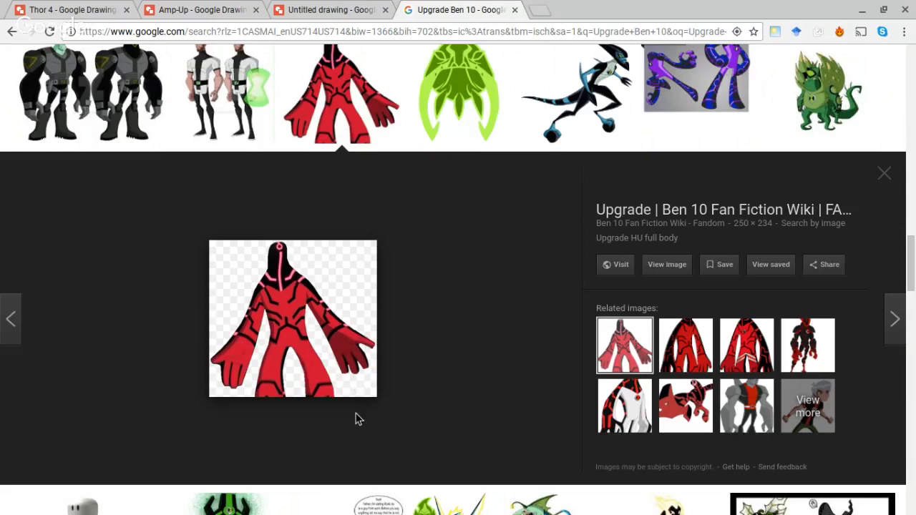
# Step: Paste the red Upgrade image into the blank untitled drawing and move it towards the middle of the page
pyautogui.click(341, 9)
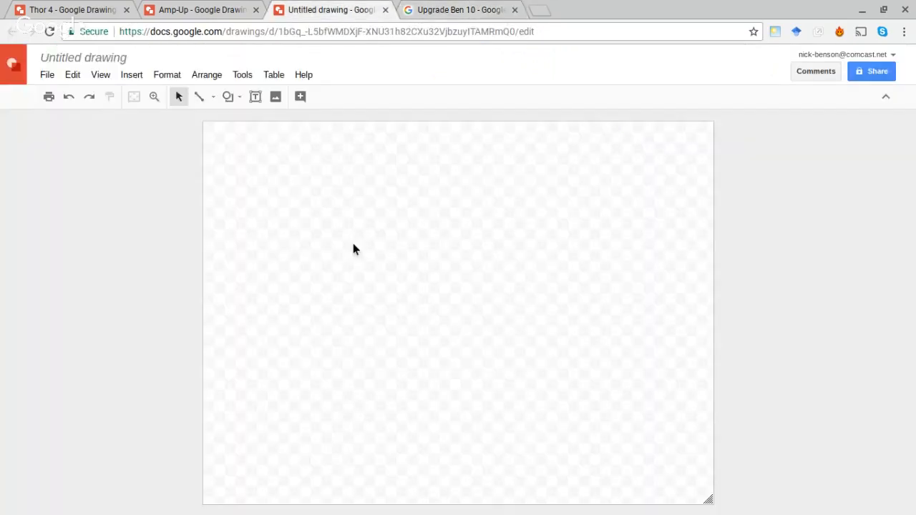
pyautogui.rightClick(353, 244)
pyautogui.click(393, 295)
pyautogui.moveTo(300, 199); pyautogui.dragTo(423, 264)
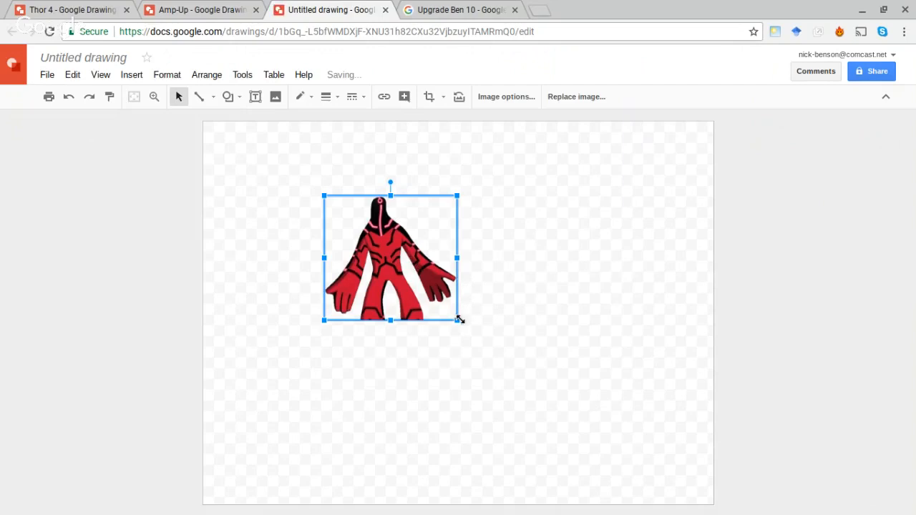
# Step: Enlarge the red Upgrade image proportionally to a little over half the page's width
pyautogui.moveTo(461, 321); pyautogui.dragTo(515, 419)
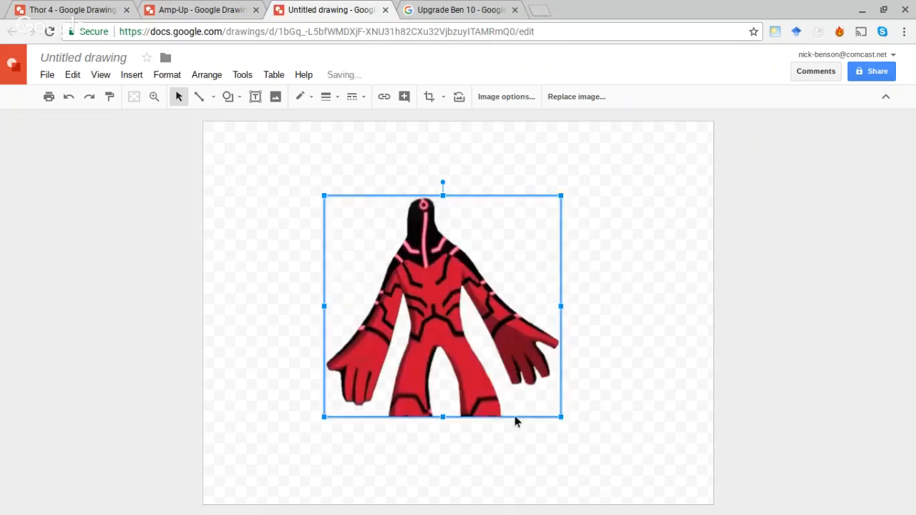
pyautogui.moveTo(451, 305); pyautogui.dragTo(458, 306)
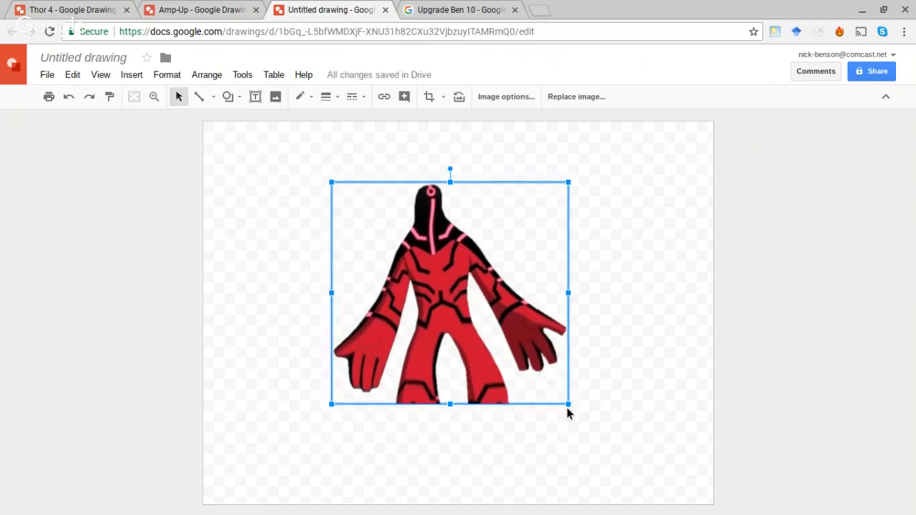
pyautogui.moveTo(569, 404); pyautogui.dragTo(585, 440)
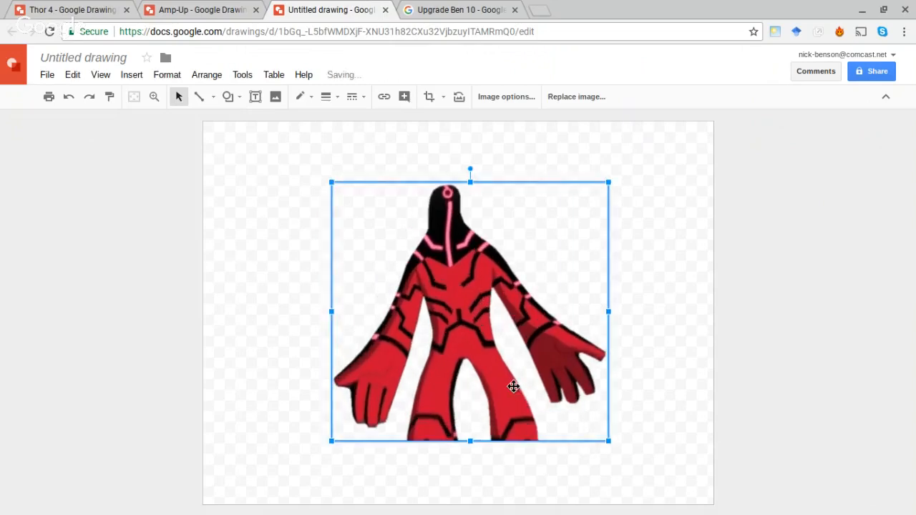
# Step: Centre the enlarged red Upgrade image horizontally and place it slightly below the middle of the page
pyautogui.moveTo(516, 385); pyautogui.dragTo(496, 363)
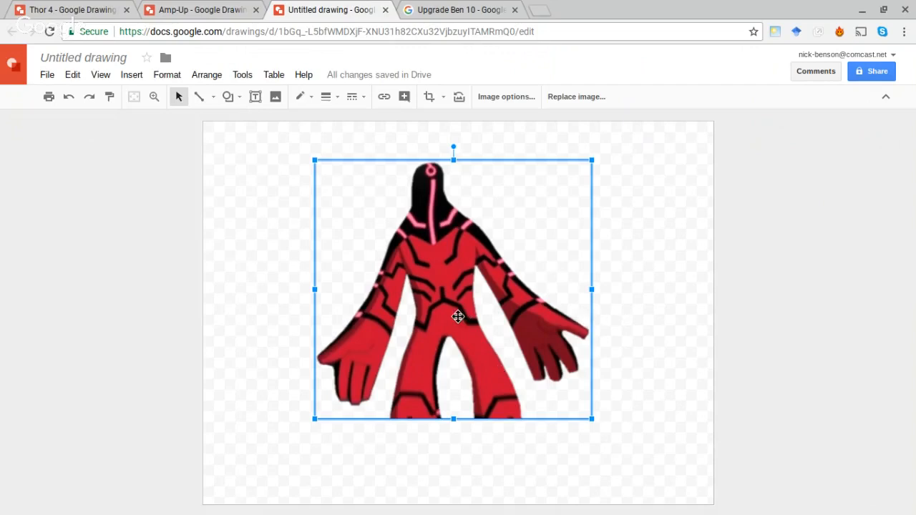
pyautogui.moveTo(464, 334); pyautogui.dragTo(469, 356)
pyautogui.click(626, 330)
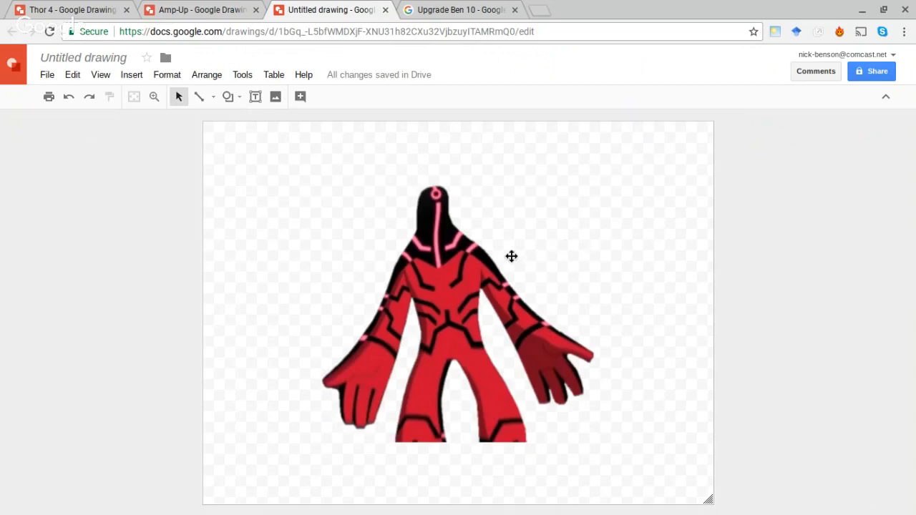
pyautogui.moveTo(463, 267)
pyautogui.mouseDown()
pyautogui.moveTo(480, 284)
pyautogui.moveTo(464, 284)
pyautogui.mouseUp()
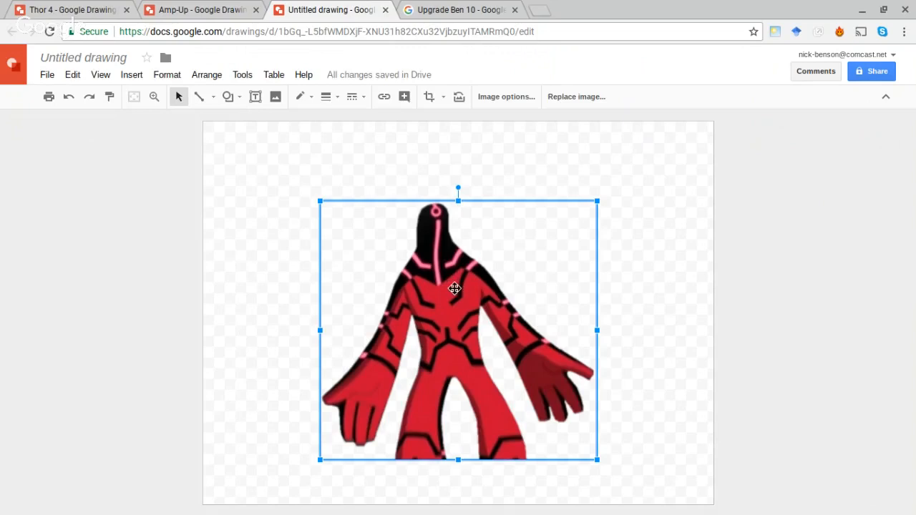
# Step: Nudge the red Upgrade image slightly upwards and keep it centred horizontally on the page
pyautogui.moveTo(454, 285); pyautogui.dragTo(448, 281)
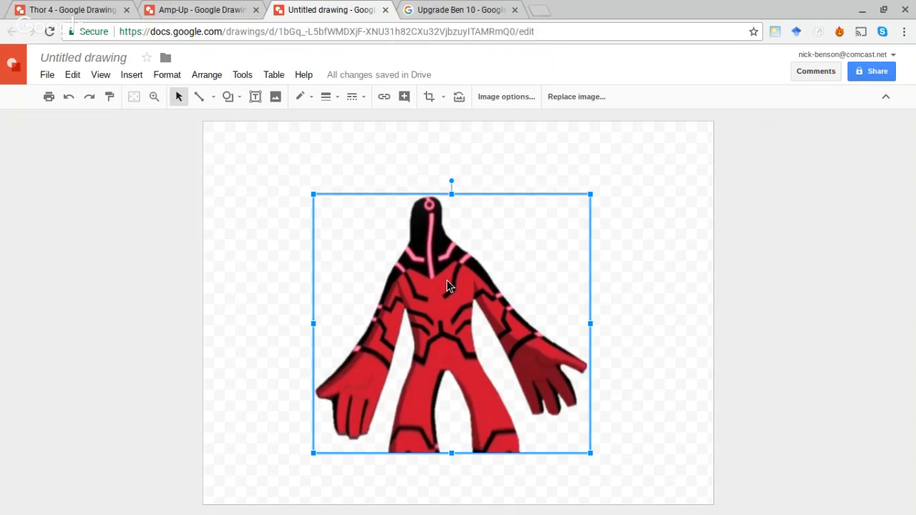
pyautogui.moveTo(447, 281); pyautogui.dragTo(470, 285)
pyautogui.moveTo(475, 285); pyautogui.dragTo(449, 286)
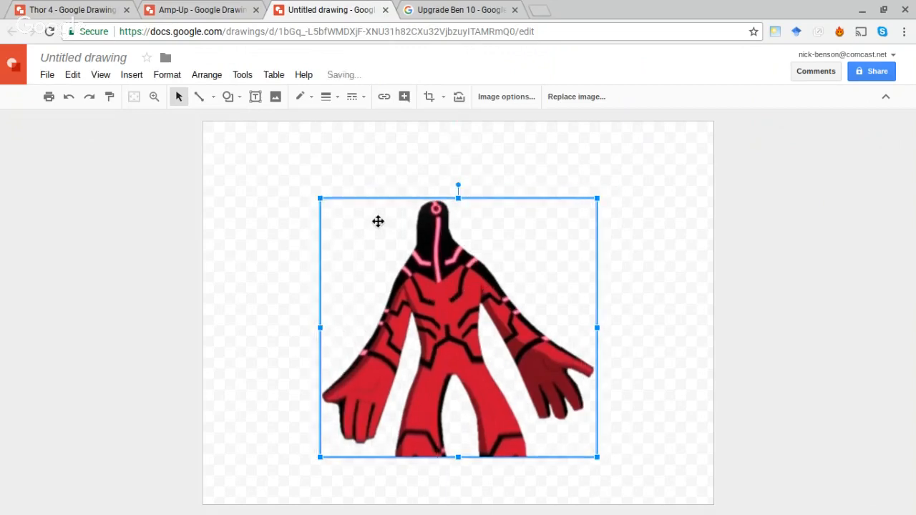
# Step: Close the red Upgrade preview in the Upgrade Ben 10 image results and browse the other results
pyautogui.click(422, 11)
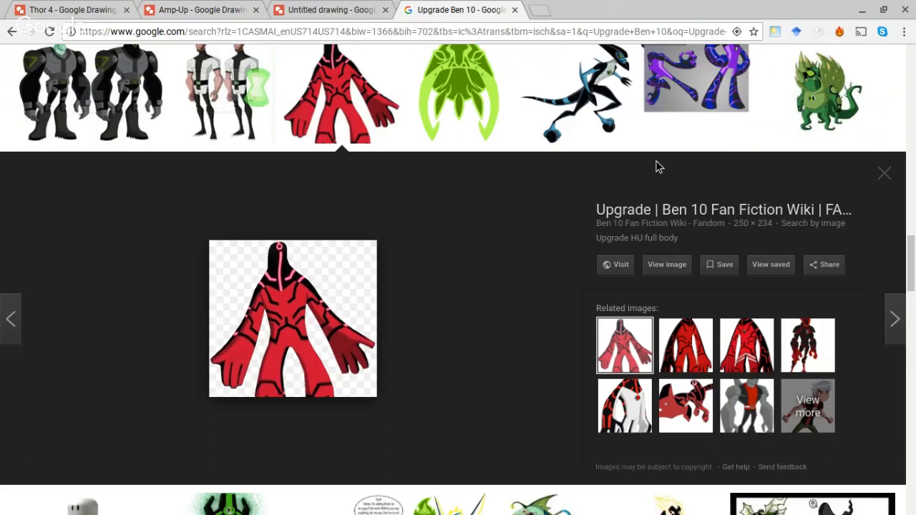
pyautogui.click(875, 174)
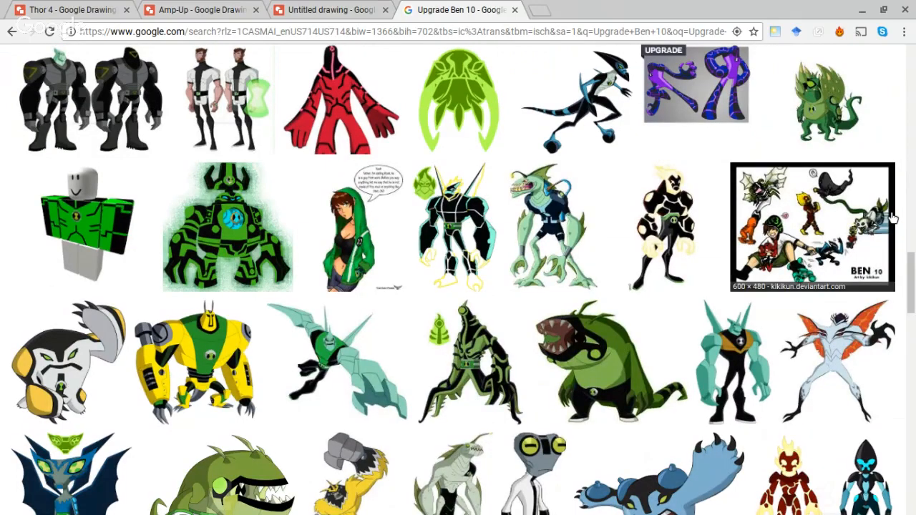
pyautogui.moveTo(908, 267); pyautogui.dragTo(909, 170)
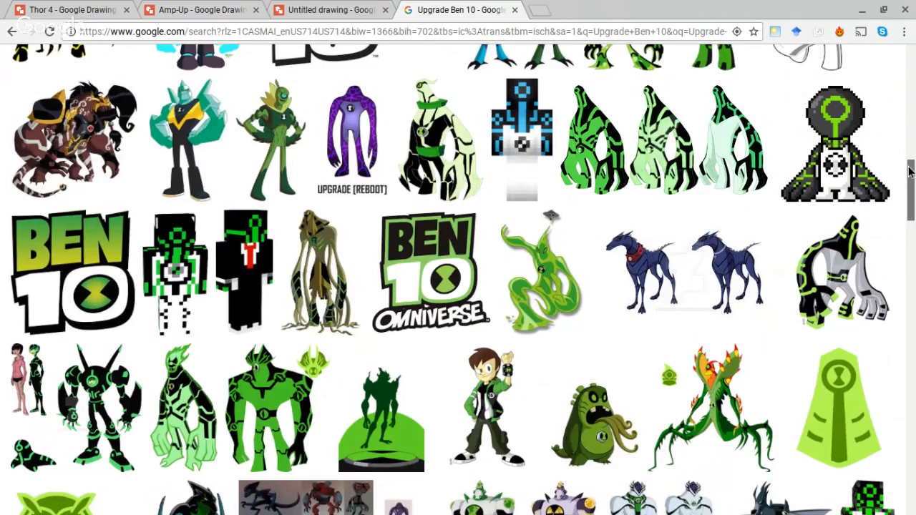
pyautogui.moveTo(909, 170); pyautogui.dragTo(567, 44)
pyautogui.click(294, 66)
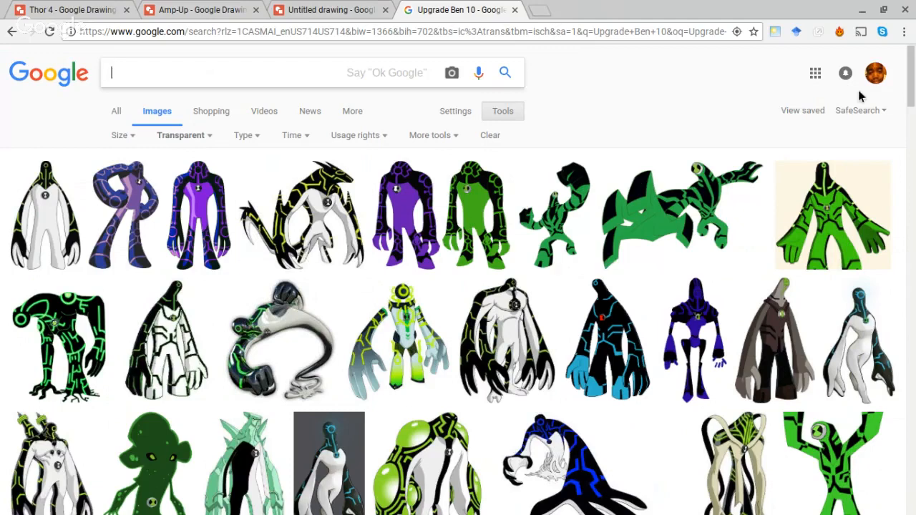
pyautogui.moveTo(910, 92); pyautogui.dragTo(913, 189)
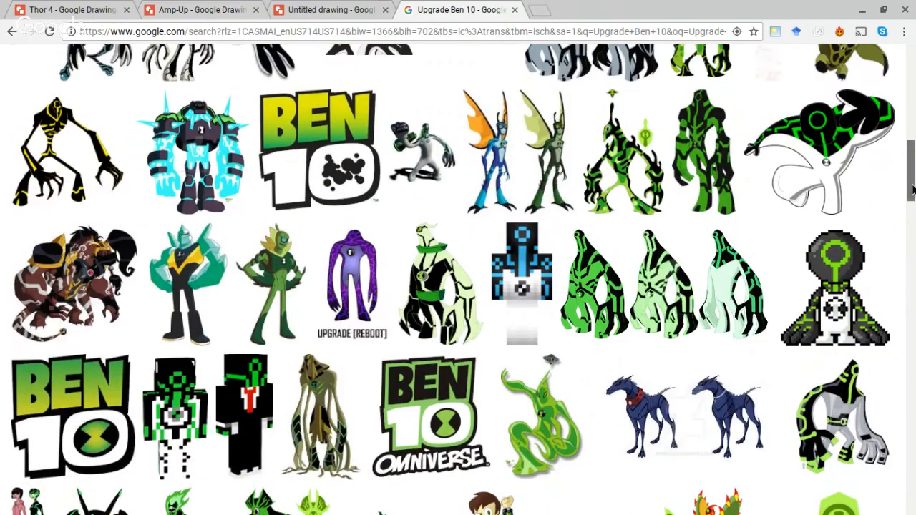
pyautogui.moveTo(913, 189); pyautogui.dragTo(901, 107)
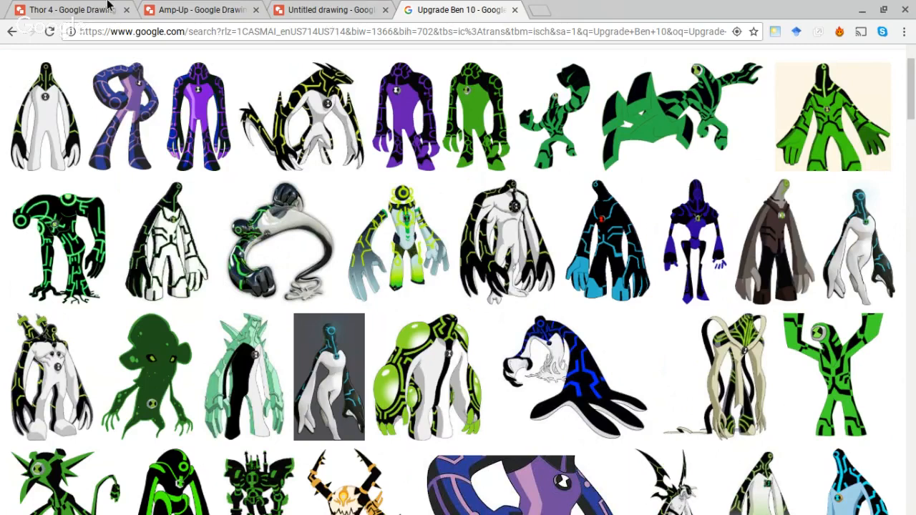
# Step: Review the Amp-Up, Thor 4 and untitled drawings and return to the Upgrade Ben 10 image results
pyautogui.click(333, 9)
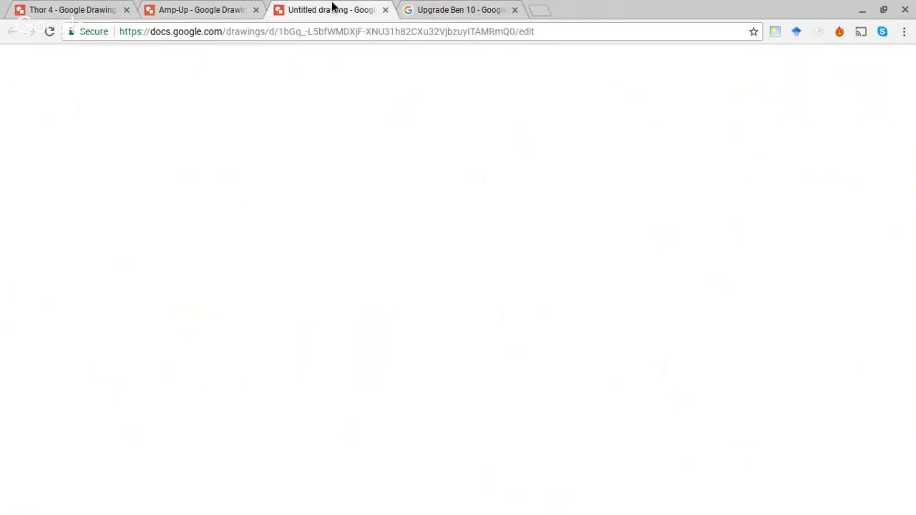
pyautogui.click(215, 9)
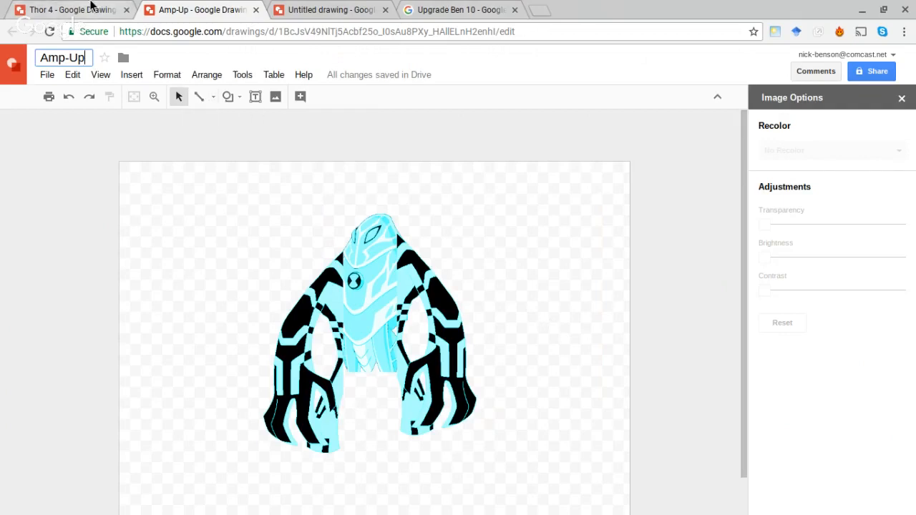
pyautogui.click(72, 9)
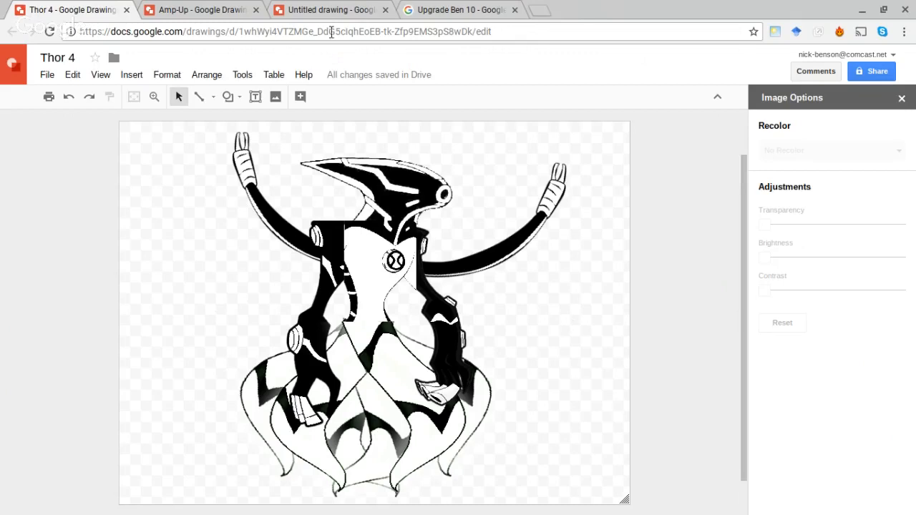
pyautogui.click(188, 7)
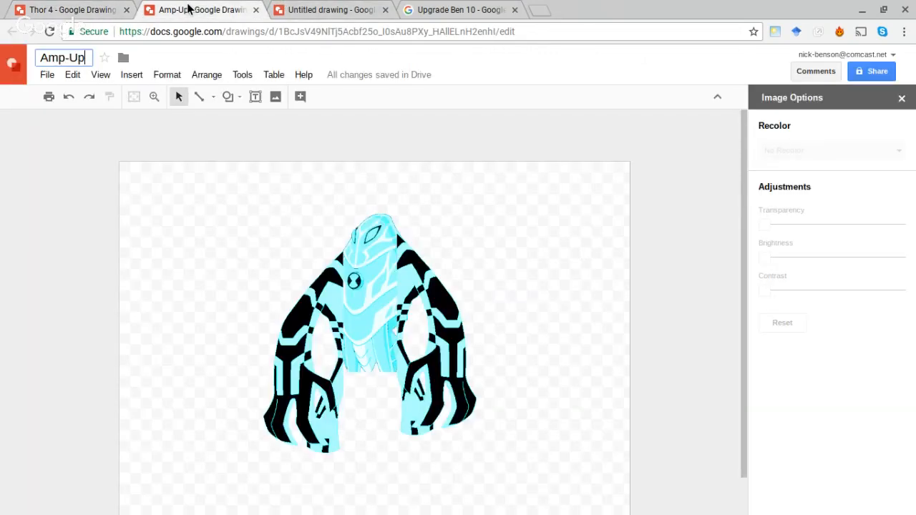
pyautogui.click(329, 9)
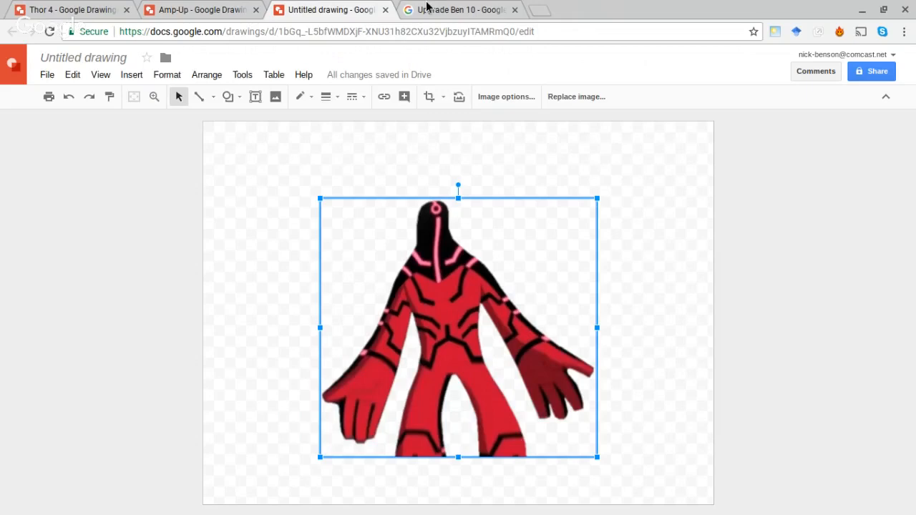
pyautogui.click(427, 8)
pyautogui.click(300, 11)
pyautogui.click(458, 11)
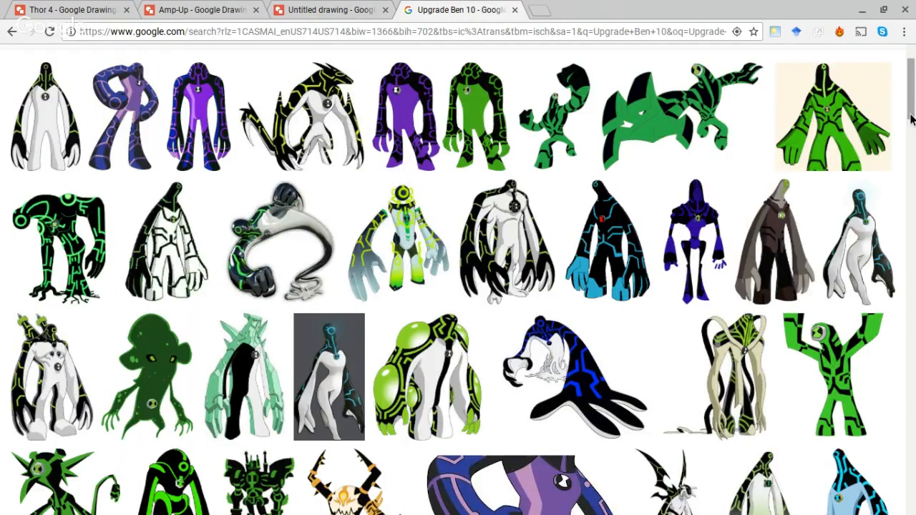
# Step: Search the transparent images for "Ben Victor"
pyautogui.moveTo(911, 119); pyautogui.dragTo(912, 143)
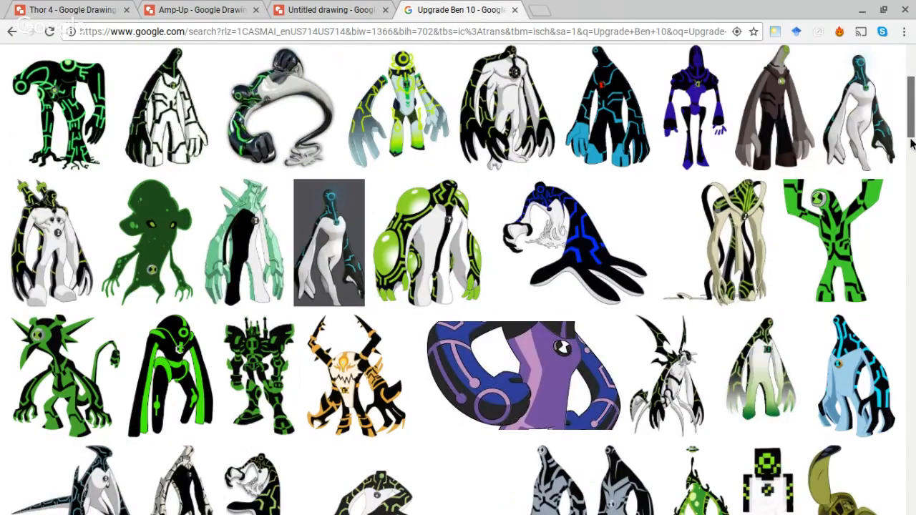
pyautogui.press('BackSpace')
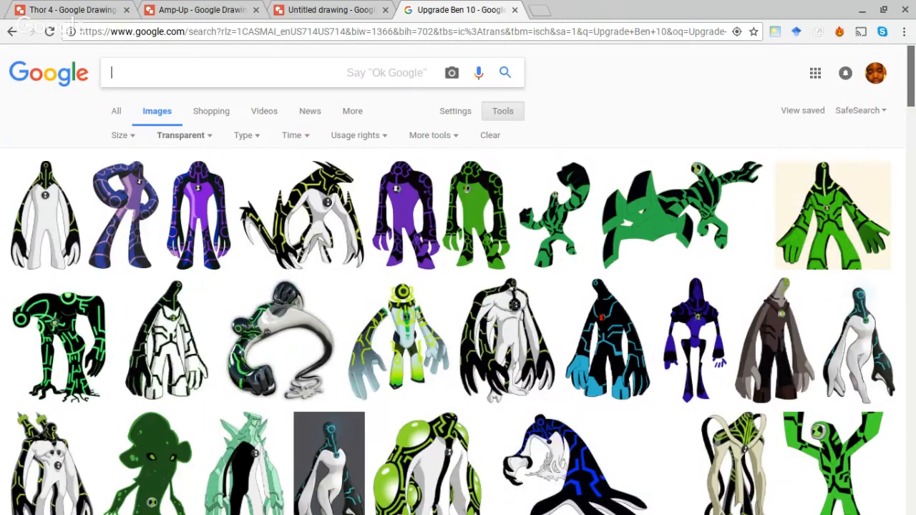
pyautogui.write('Ben ')
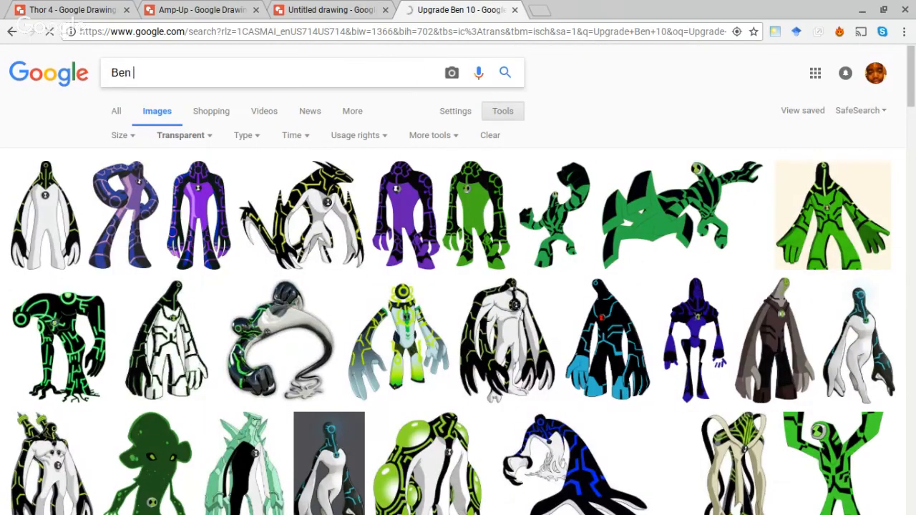
pyautogui.write('Victor')
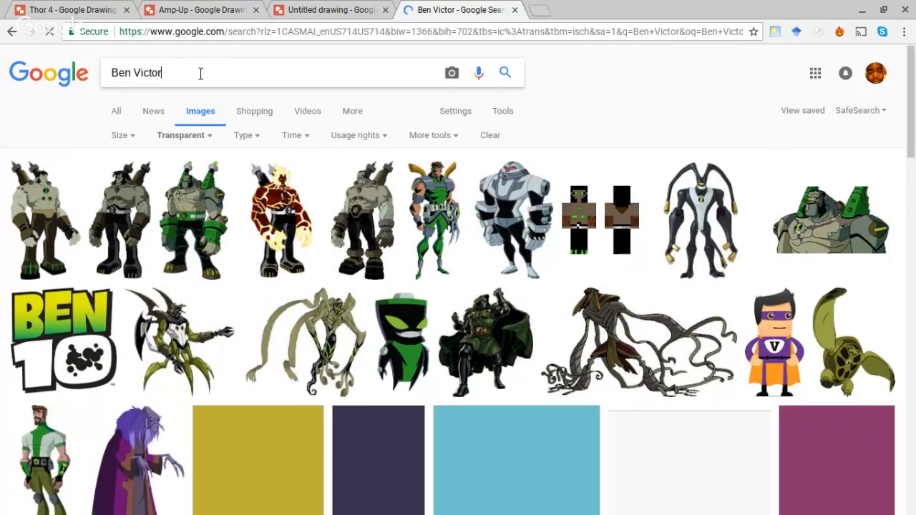
# Step: Clear the image search text, check the untitled drawing and browse the Ben Victor image results
pyautogui.tripleClick(131, 64)
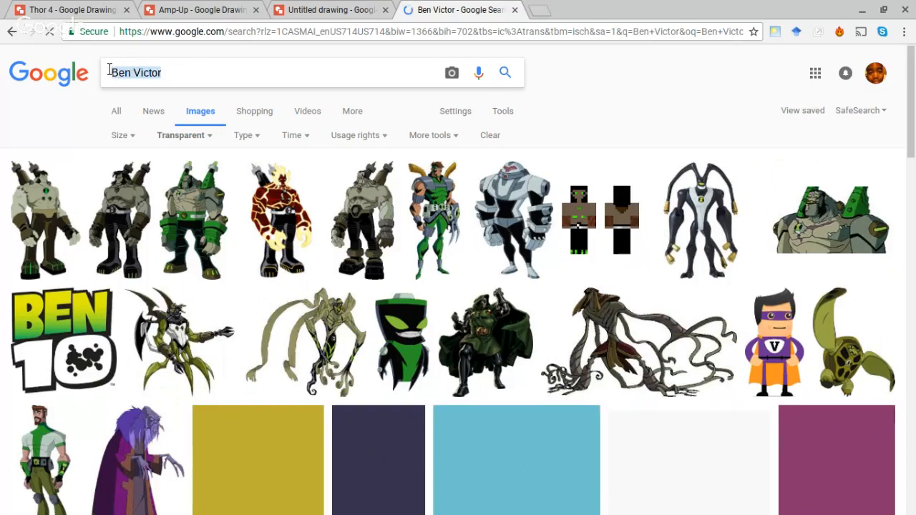
pyautogui.press('BackSpace')
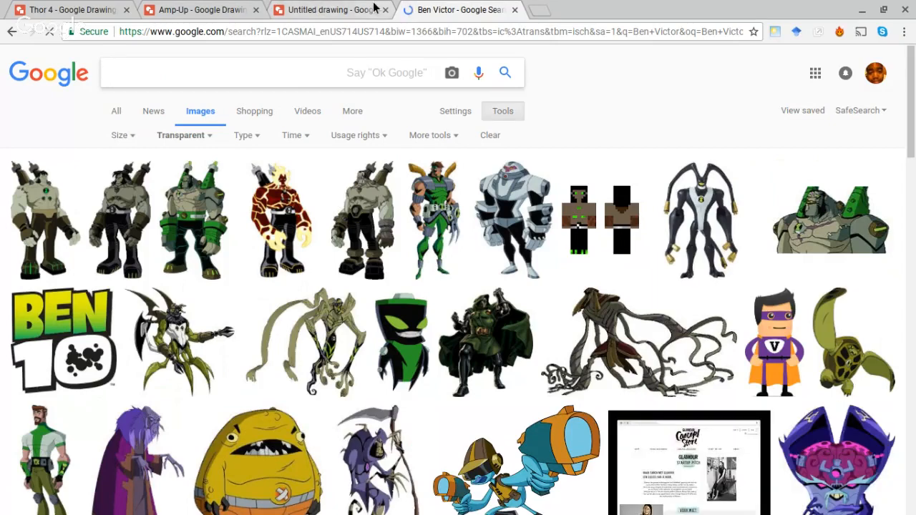
pyautogui.click(327, 7)
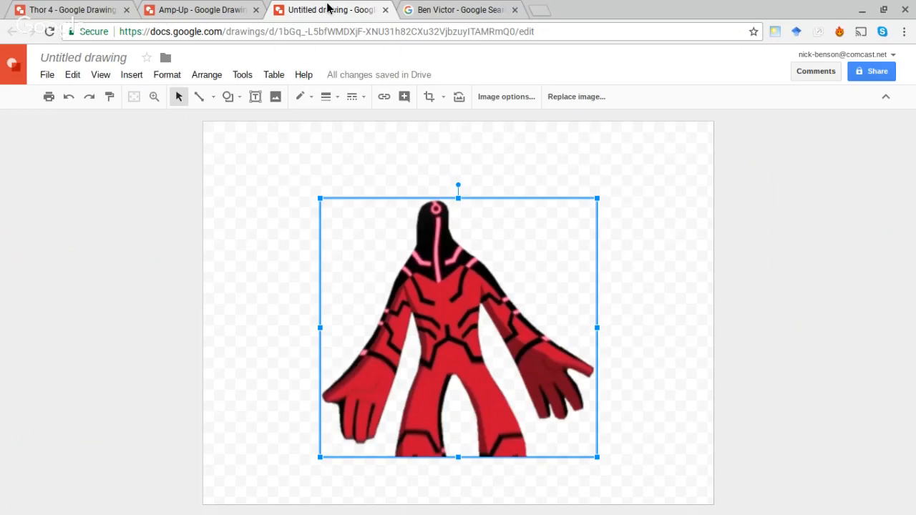
pyautogui.click(433, 9)
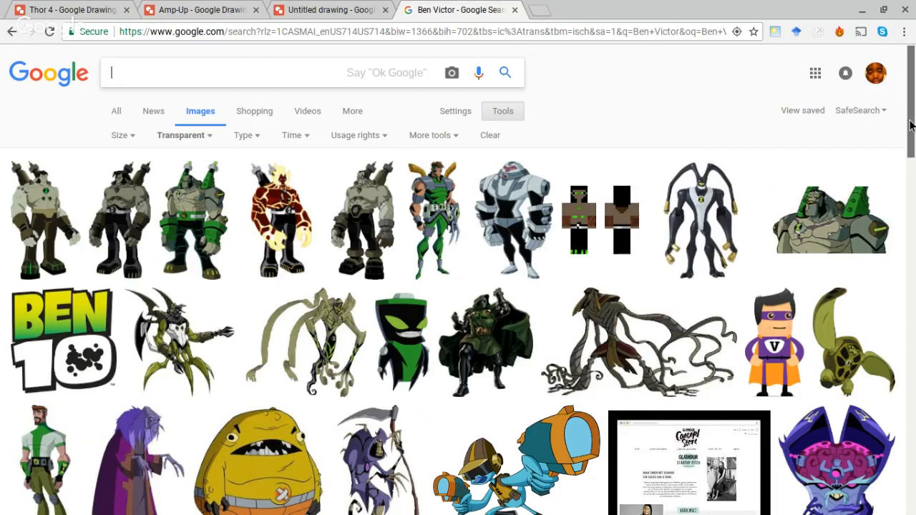
pyautogui.moveTo(912, 125); pyautogui.dragTo(912, 147)
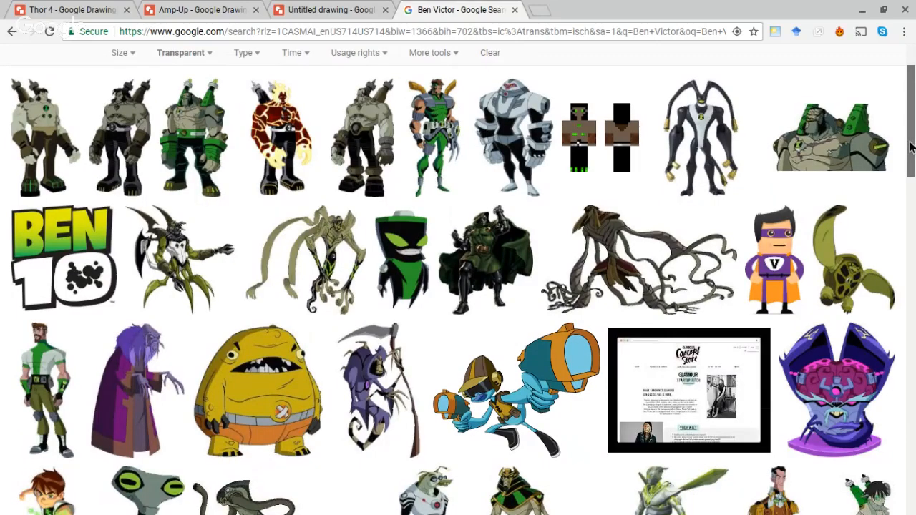
pyautogui.moveTo(911, 147)
pyautogui.mouseDown()
pyautogui.moveTo(913, 311)
pyautogui.moveTo(914, 147)
pyautogui.mouseUp()
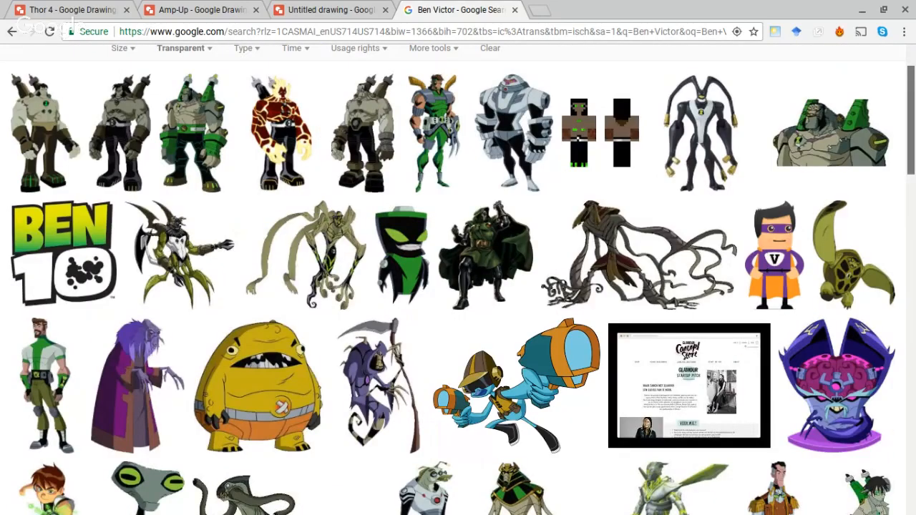
pyautogui.scroll(2, 624, 104)
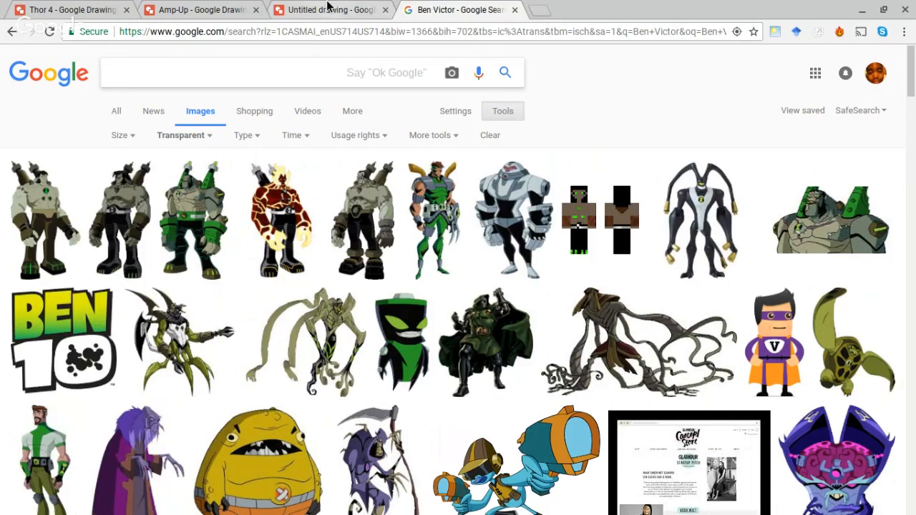
# Step: Move the red Upgrade image in the untitled drawing slightly up and to the right on the page
pyautogui.click(331, 9)
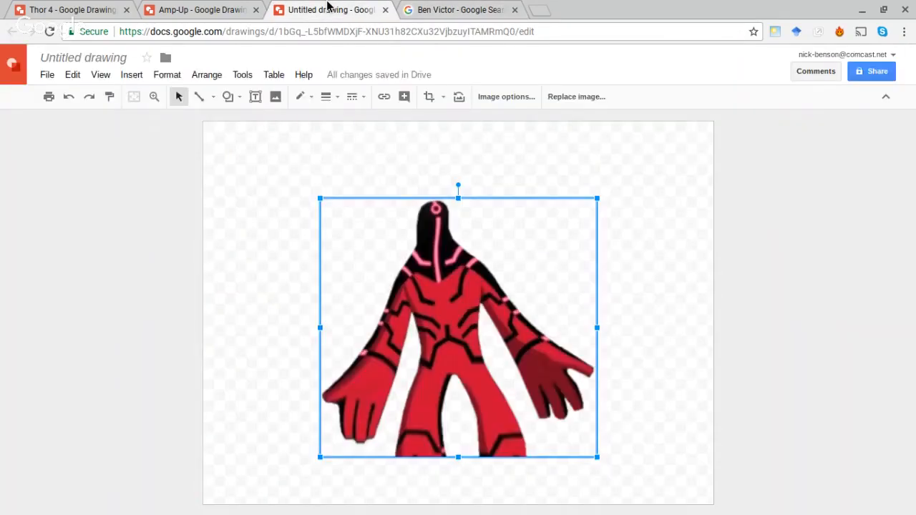
pyautogui.moveTo(423, 263)
pyautogui.mouseDown()
pyautogui.moveTo(436, 262)
pyautogui.moveTo(432, 251)
pyautogui.mouseUp()
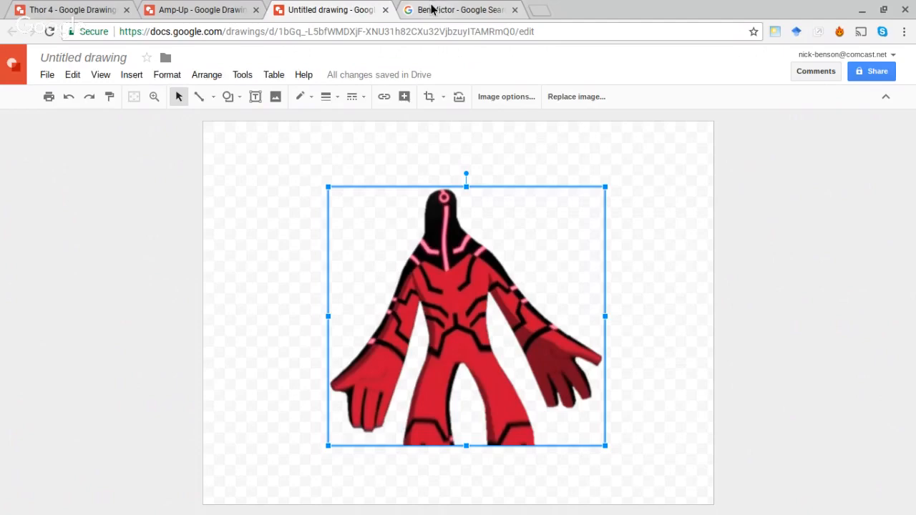
pyautogui.click(432, 9)
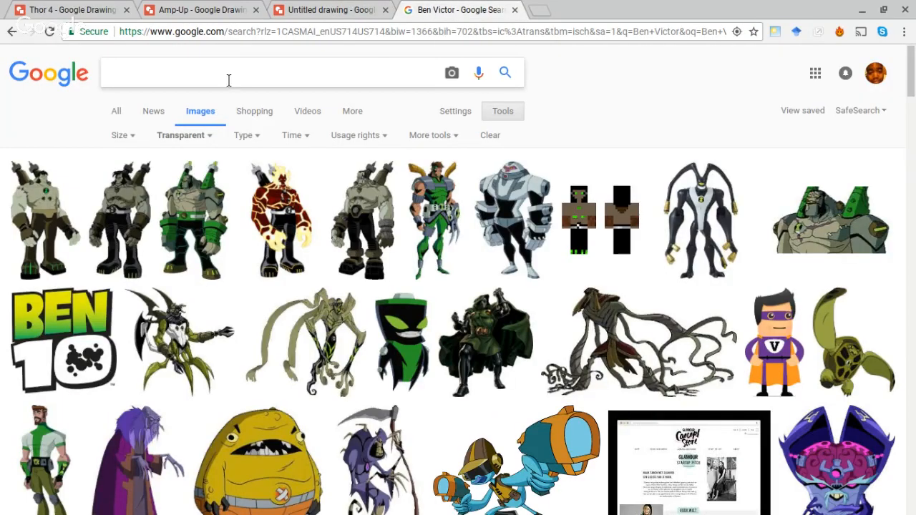
pyautogui.click(229, 80)
pyautogui.click(302, 8)
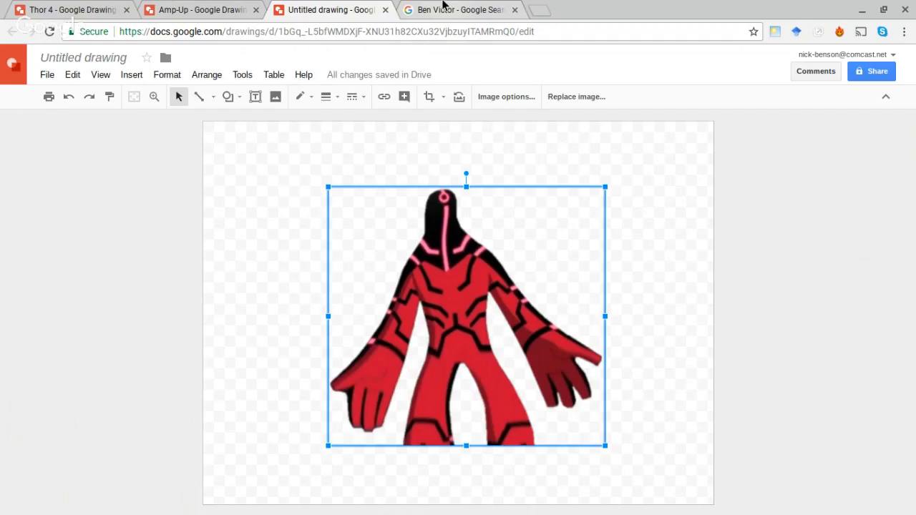
# Step: Search the transparent images for "Frankenstrike ben 10"
pyautogui.click(442, 5)
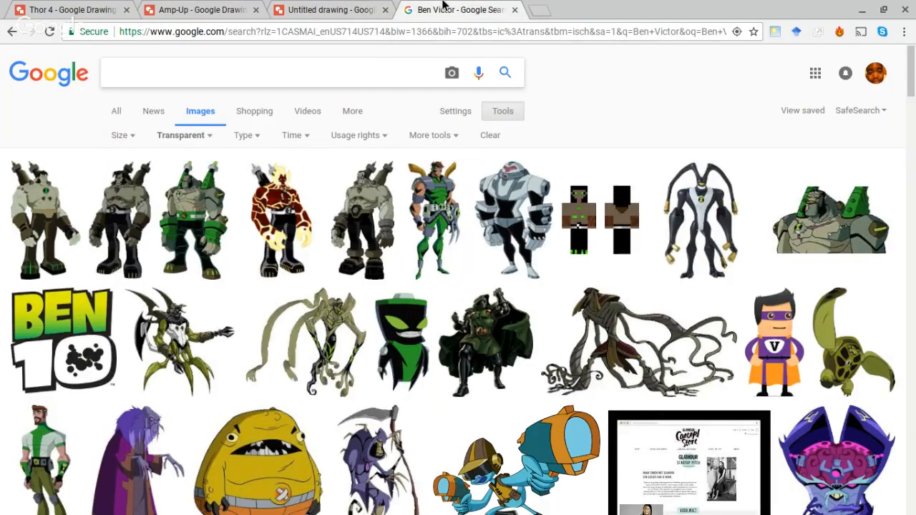
pyautogui.click(291, 69)
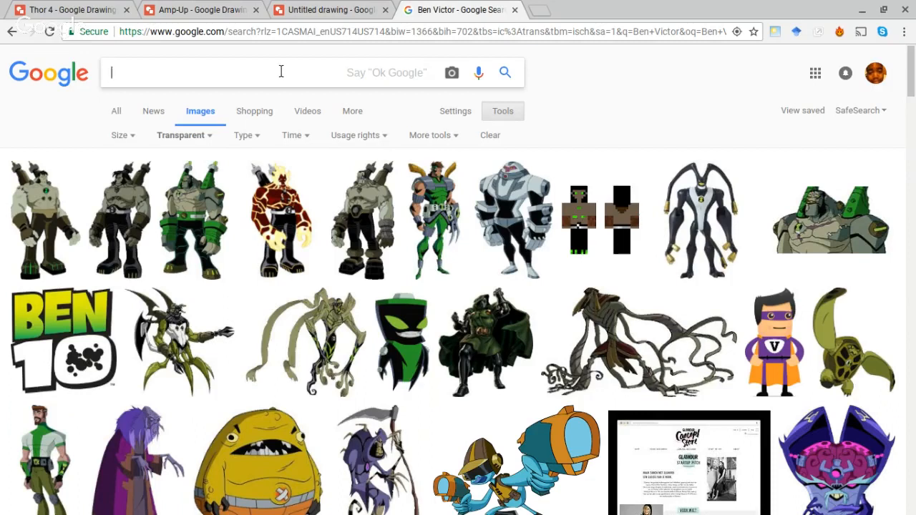
pyautogui.write('Franke')
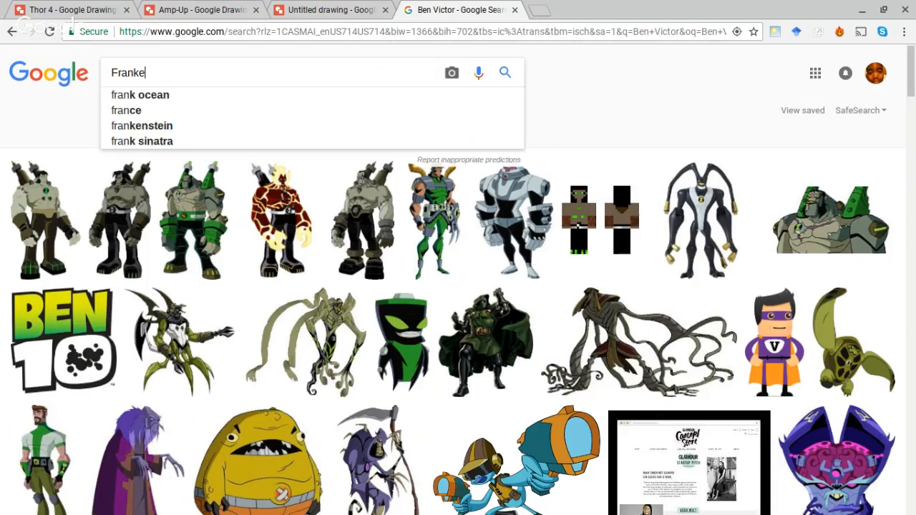
pyautogui.write('nstrike')
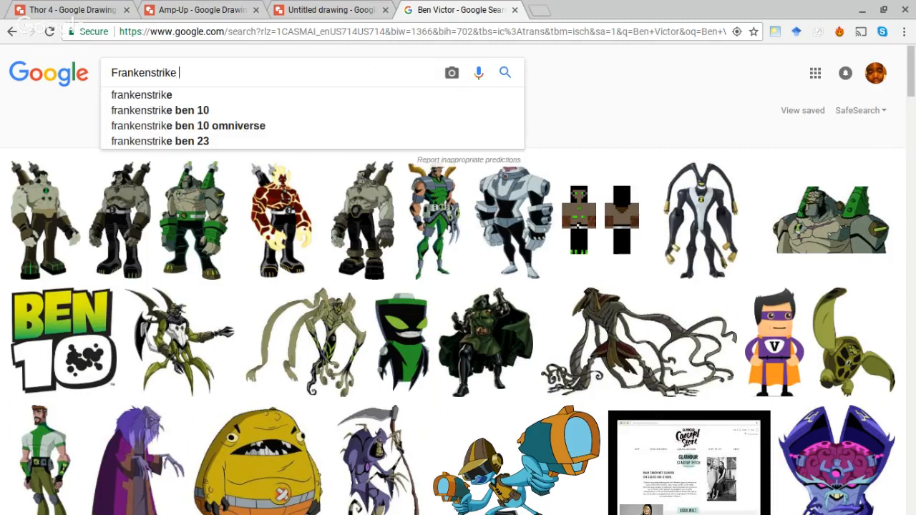
pyautogui.write(' ben 10')
pyautogui.press('Return')
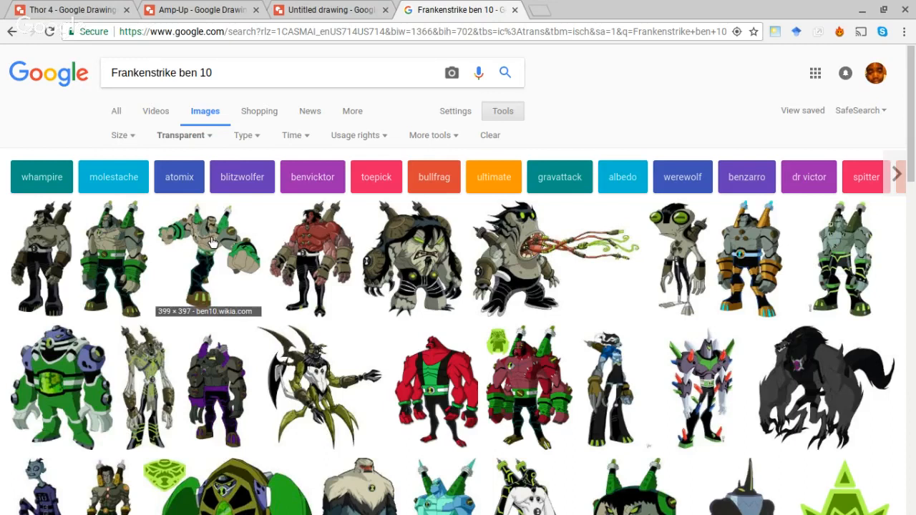
# Step: Browse the Frankenstrike ben 10 image results for creature parts and select the page address
pyautogui.click(348, 81)
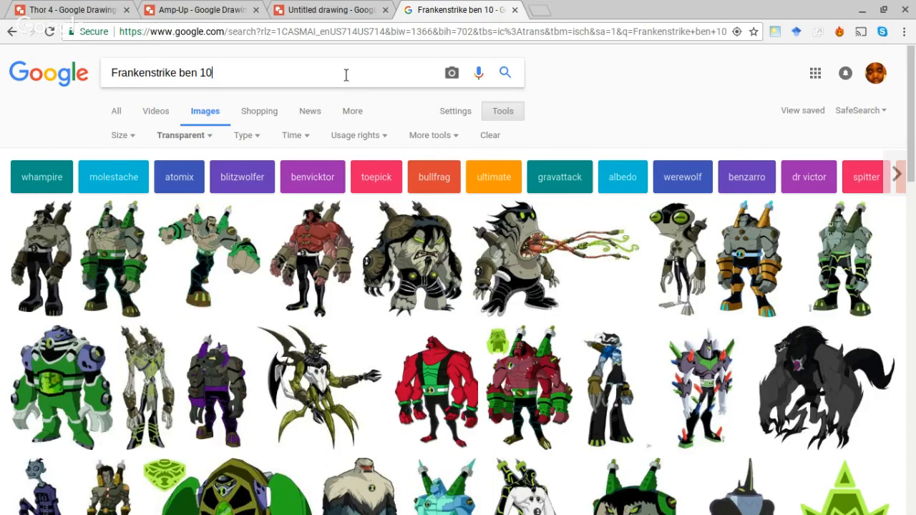
pyautogui.click(332, 13)
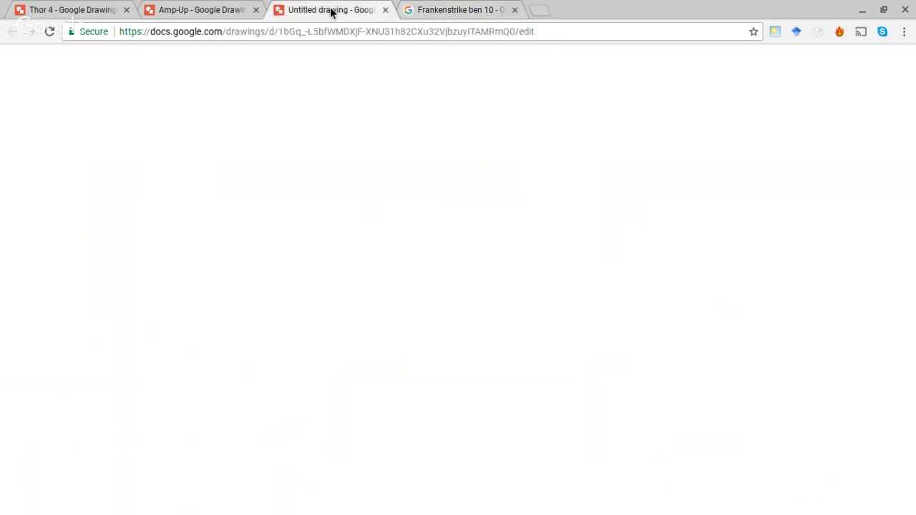
pyautogui.click(435, 12)
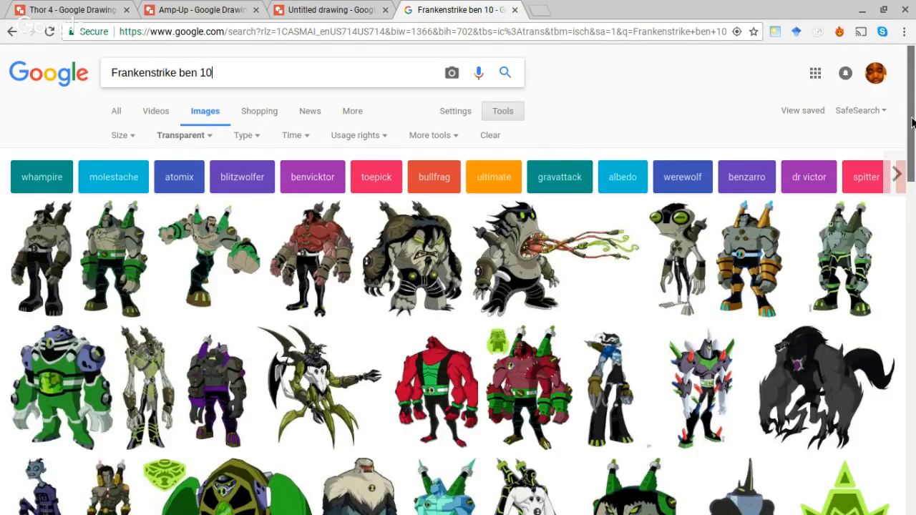
pyautogui.moveTo(912, 124); pyautogui.dragTo(912, 138)
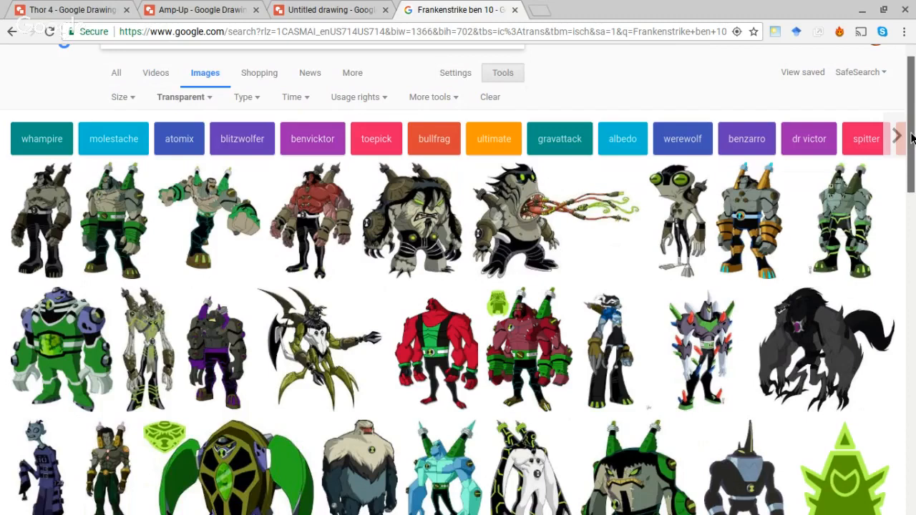
pyautogui.moveTo(912, 139); pyautogui.dragTo(912, 232)
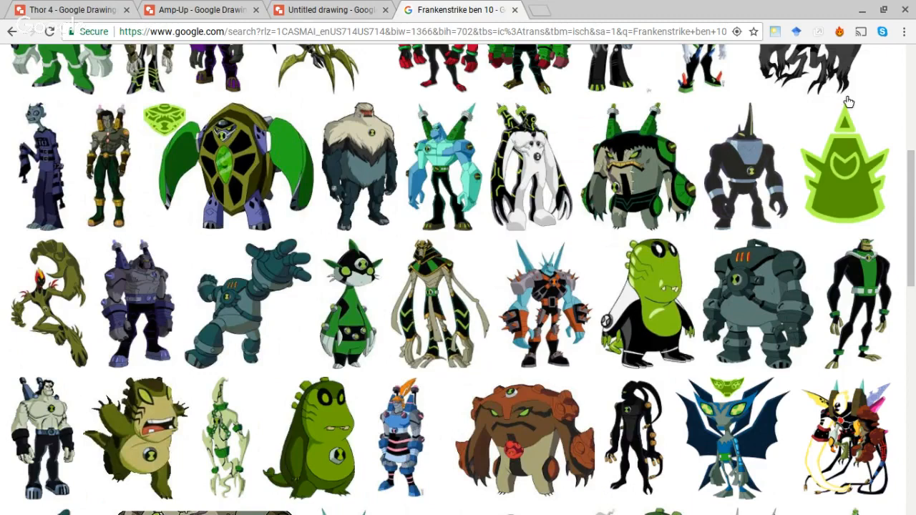
pyautogui.click(518, 32)
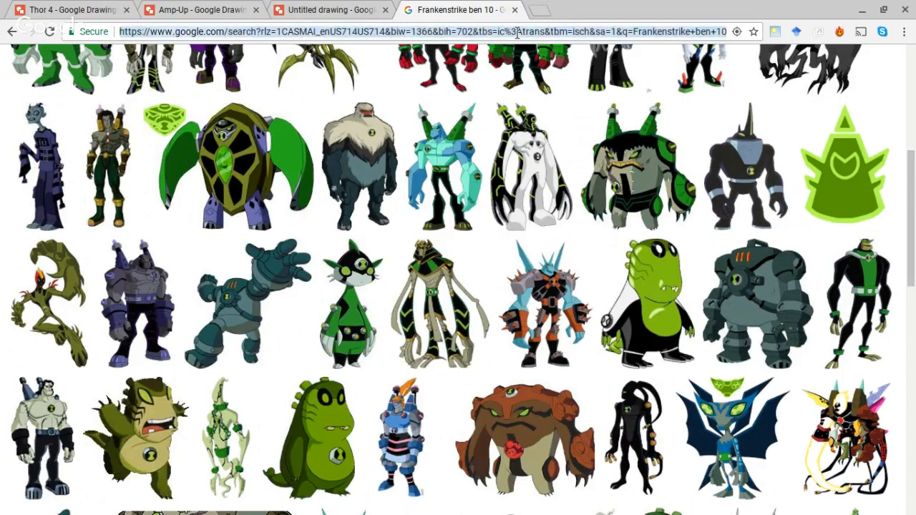
# Step: Reload the "Frankenstrike ben 10" image search and compare its results with the red figure in the untitled drawing
pyautogui.press('Return')
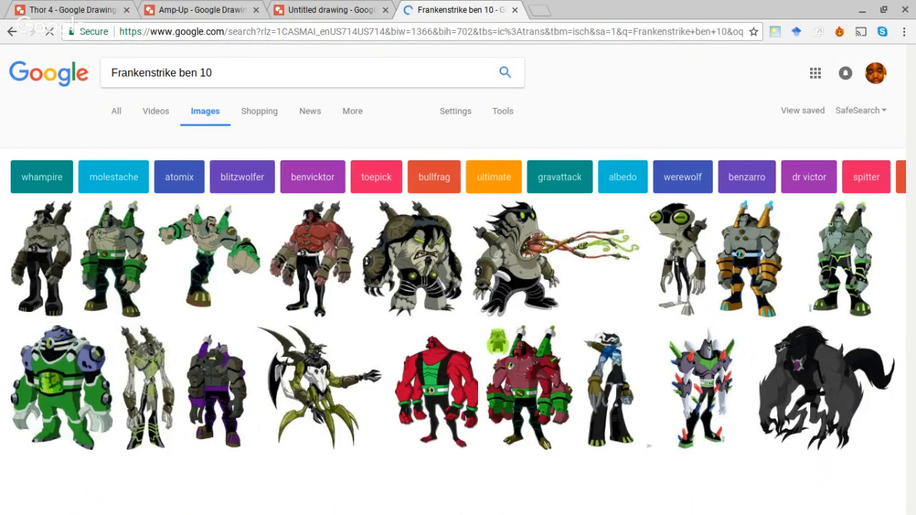
pyautogui.scroll(-5, 458, 286)
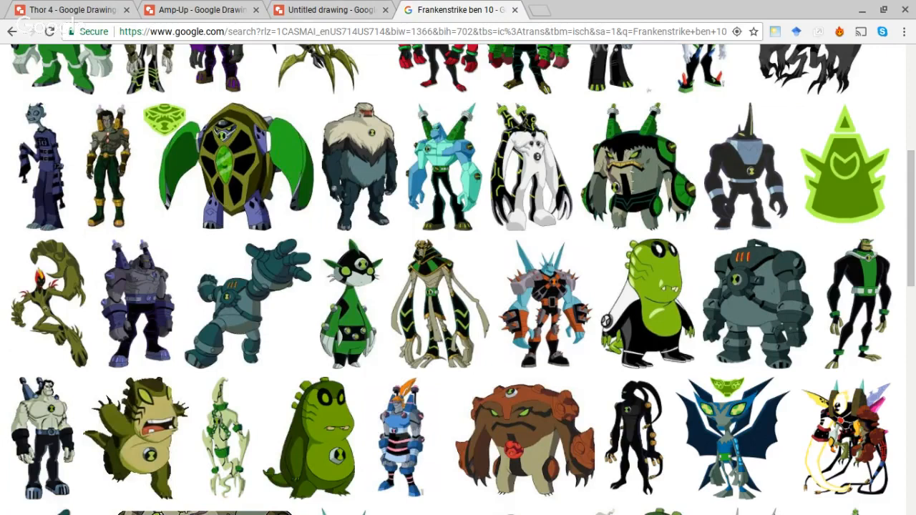
pyautogui.click(331, 9)
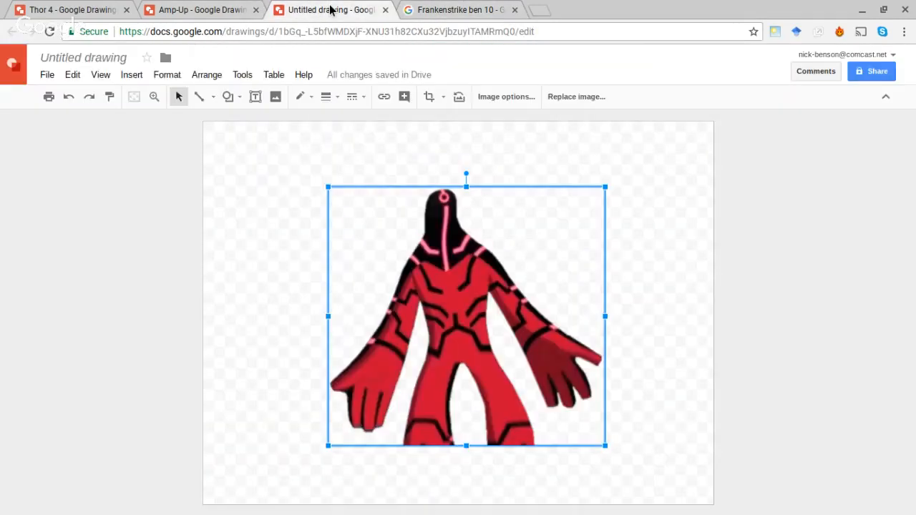
pyautogui.click(458, 9)
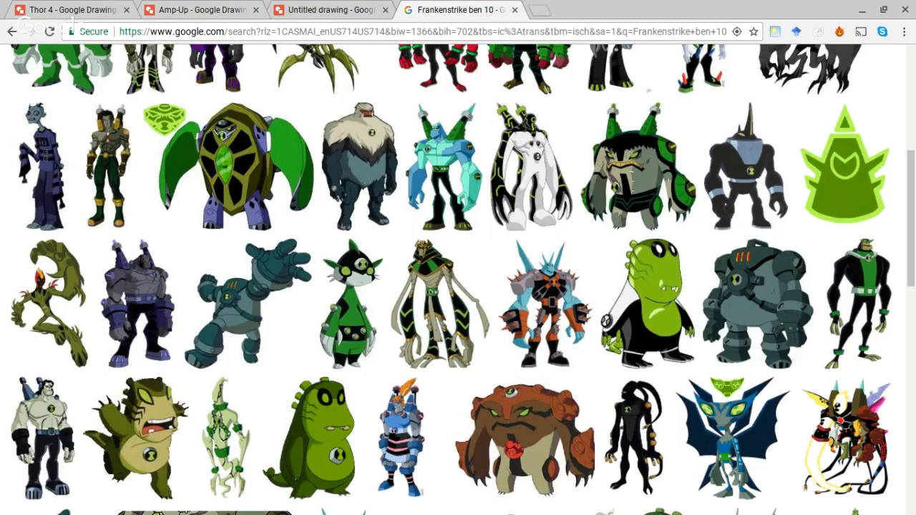
# Step: Preview the white and black Frankenstrike+Upgrade.png image result and check it against the untitled drawing
pyautogui.click(508, 134)
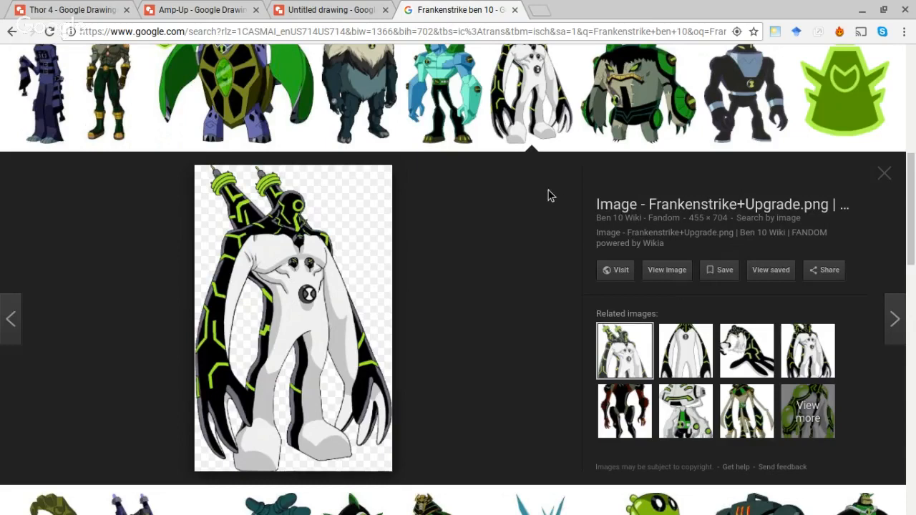
pyautogui.click(301, 14)
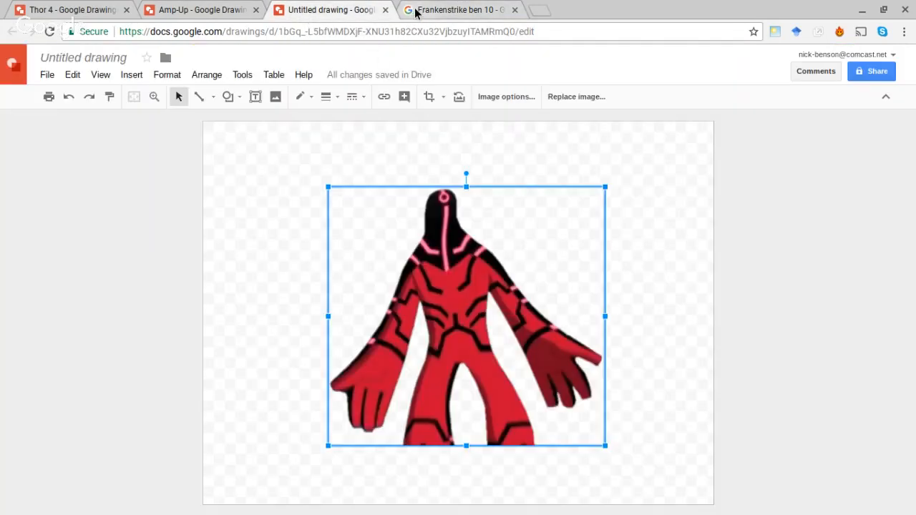
pyautogui.click(415, 13)
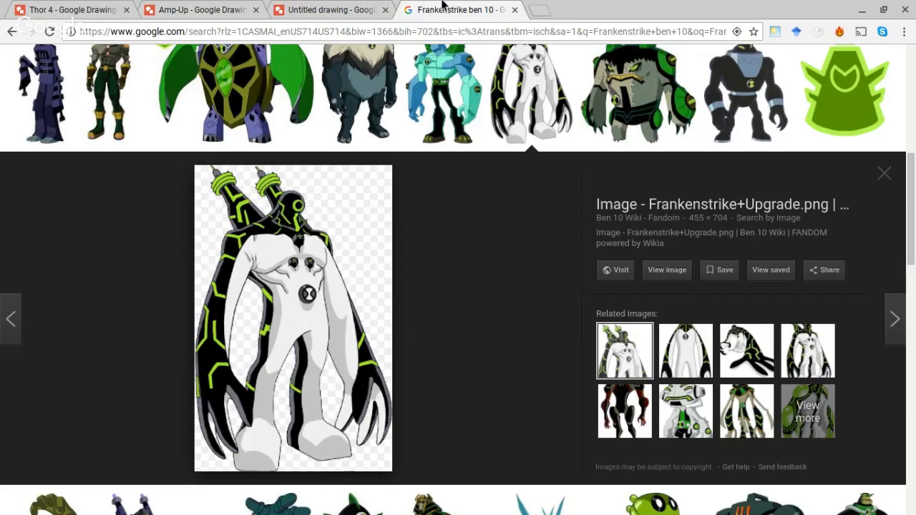
# Step: Close the Frankenstrike image search and bring up a new blank browser tab
pyautogui.click(515, 11)
pyautogui.click(409, 10)
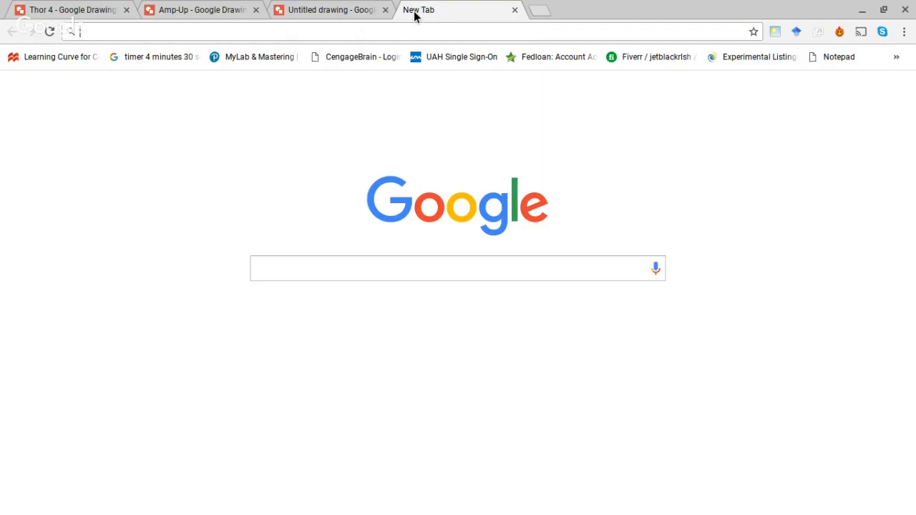
pyautogui.click(333, 6)
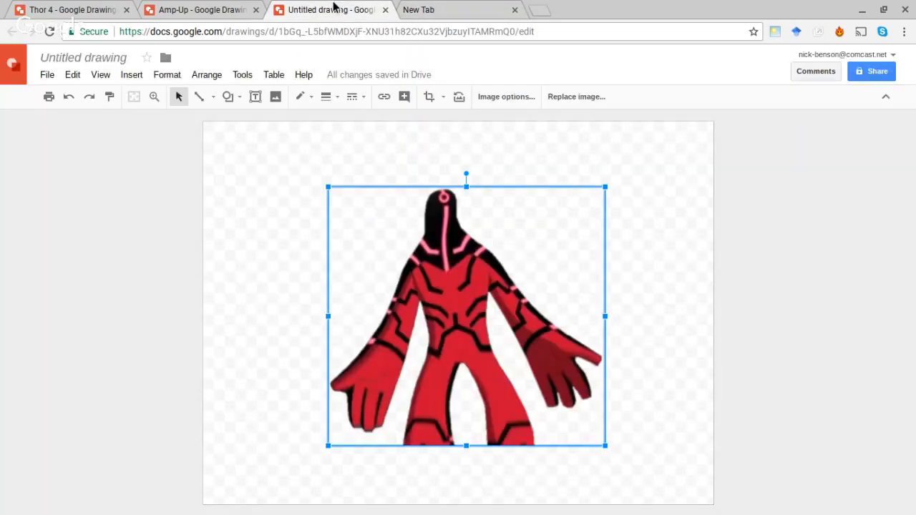
pyautogui.hotkey('ctrl', 'Tab')
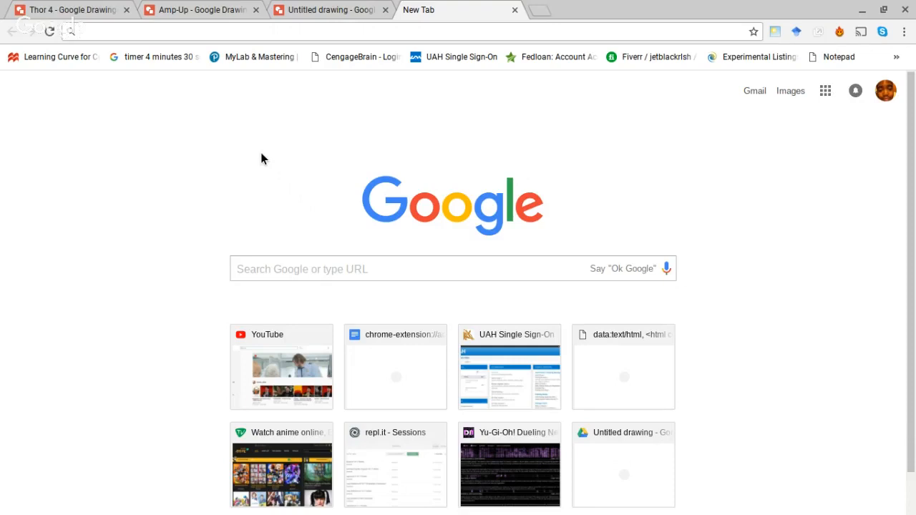
# Step: Search Google for "Ben 10 Xingo"
pyautogui.write('Be')
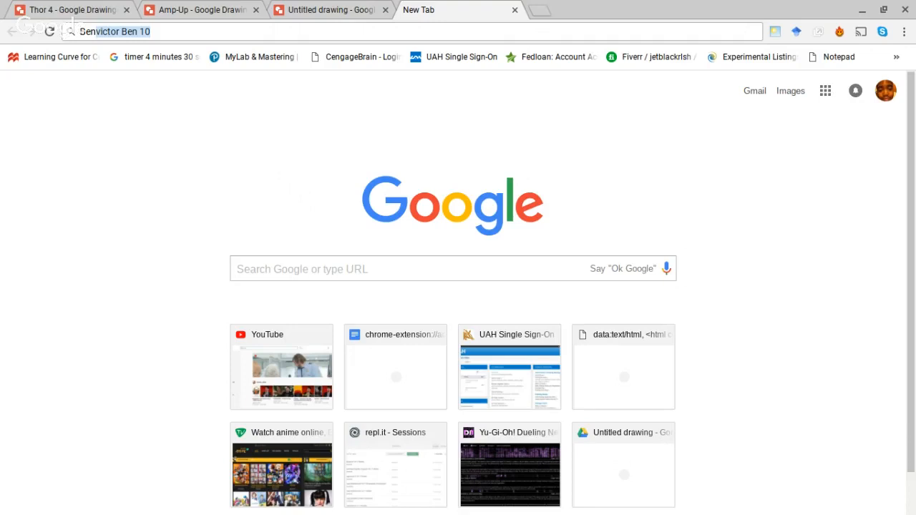
pyautogui.press('BackSpace')
pyautogui.press('BackSpace')
pyautogui.press('BackSpace')
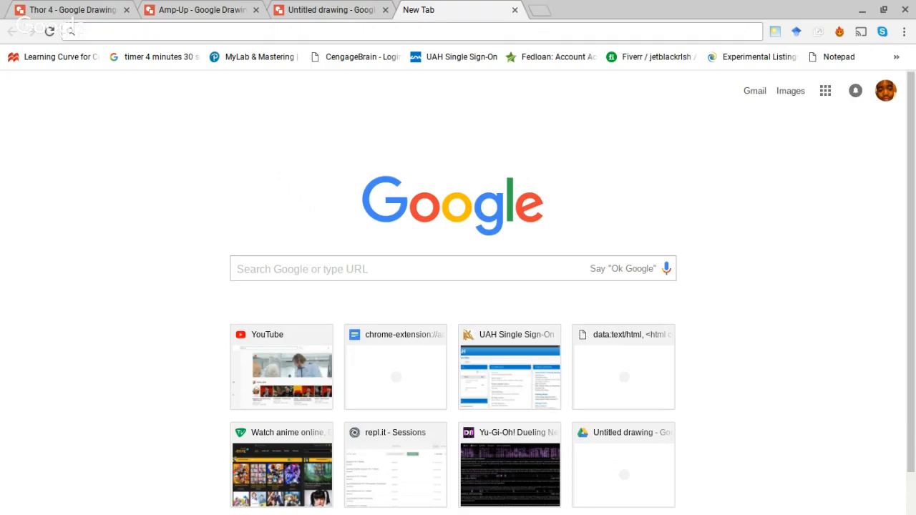
pyautogui.write('Ben 10')
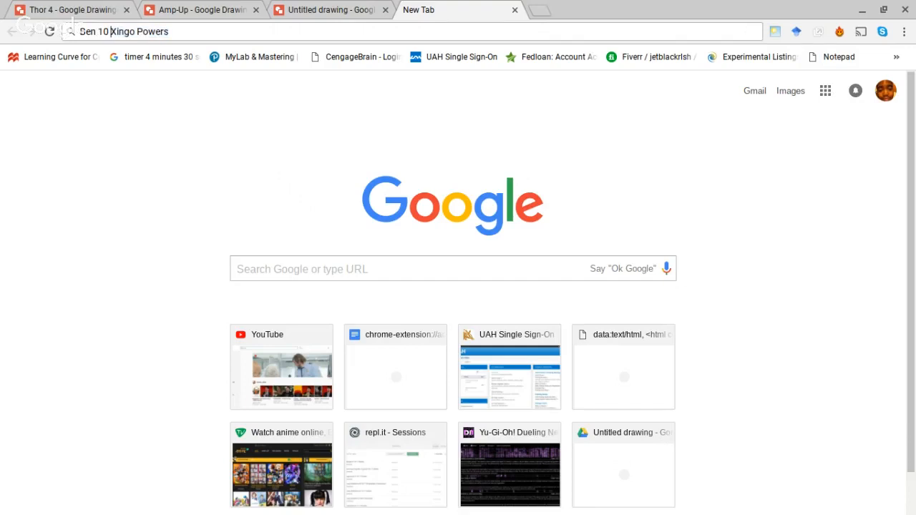
pyautogui.write('rs')
pyautogui.press('BackSpace')
pyautogui.press('BackSpace')
pyautogui.press('BackSpace')
pyautogui.press('BackSpace')
pyautogui.press('BackSpace')
pyautogui.press('BackSpace')
pyautogui.press('BackSpace')
pyautogui.press('Return')
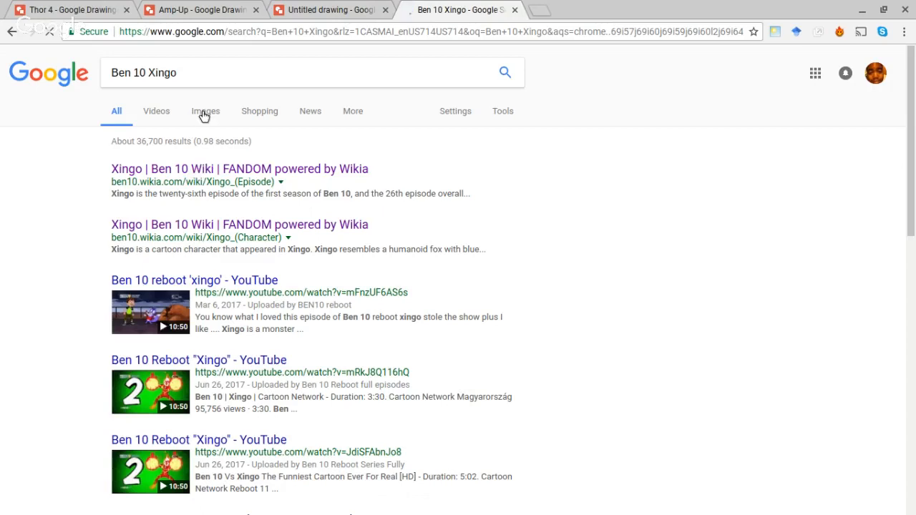
# Step: Show the image results for "Ben 10 Xingo" and look through them for usable character pictures
pyautogui.click(204, 113)
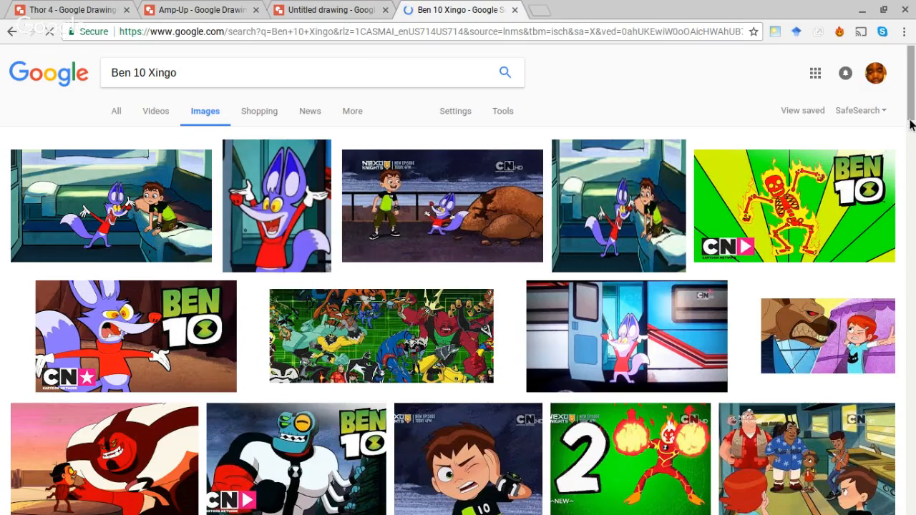
pyautogui.scroll(-3, 910, 124)
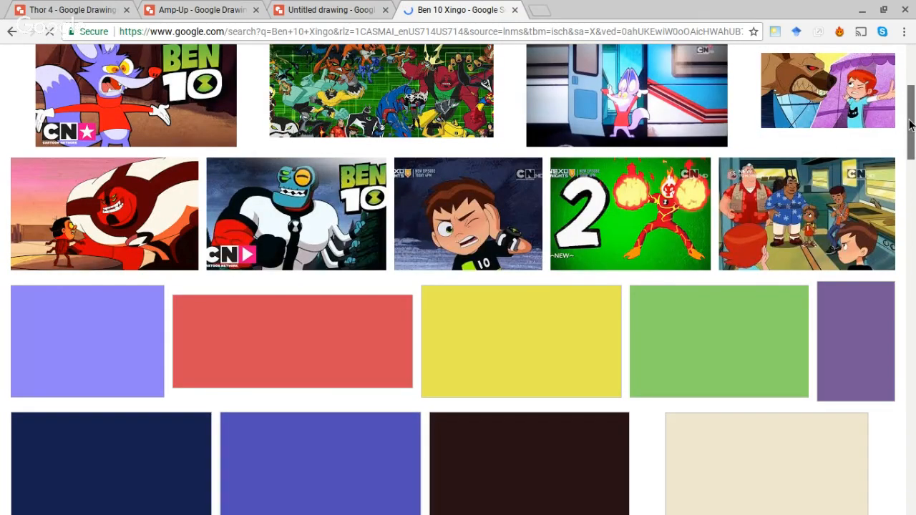
pyautogui.moveTo(910, 125); pyautogui.dragTo(912, 166)
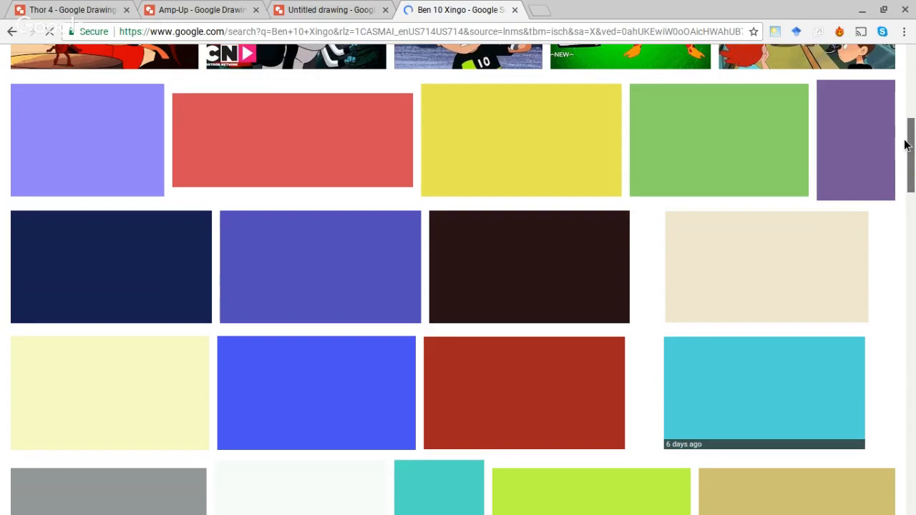
pyautogui.scroll(1, 906, 145)
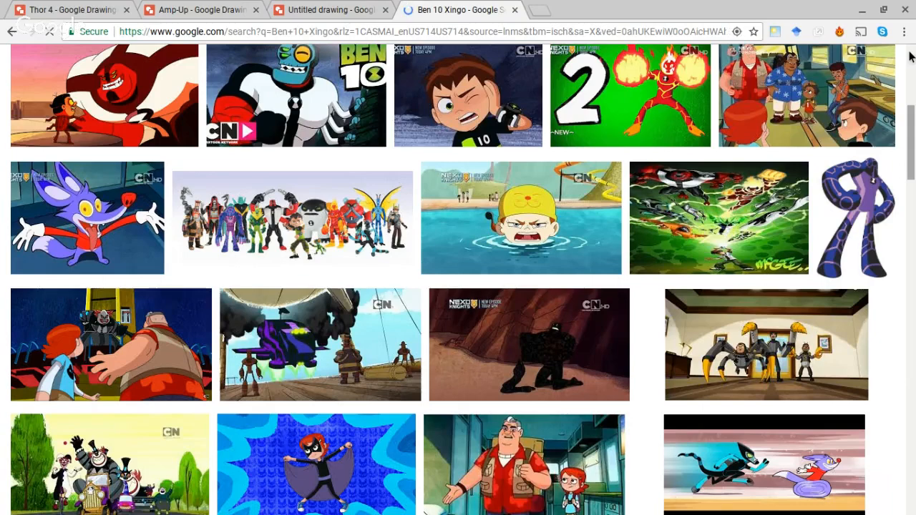
# Step: Filter the "Ben 10 Xingo" image results by color to Transparent
pyautogui.click(911, 56)
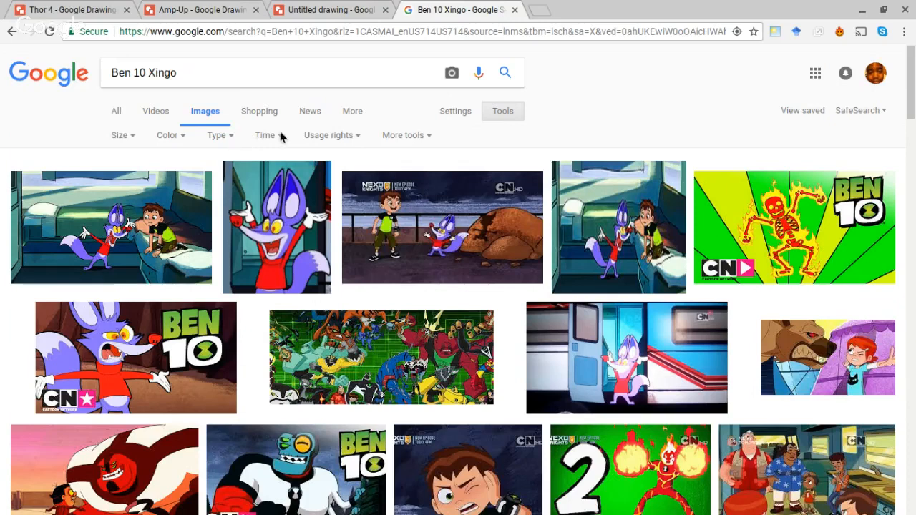
pyautogui.click(191, 138)
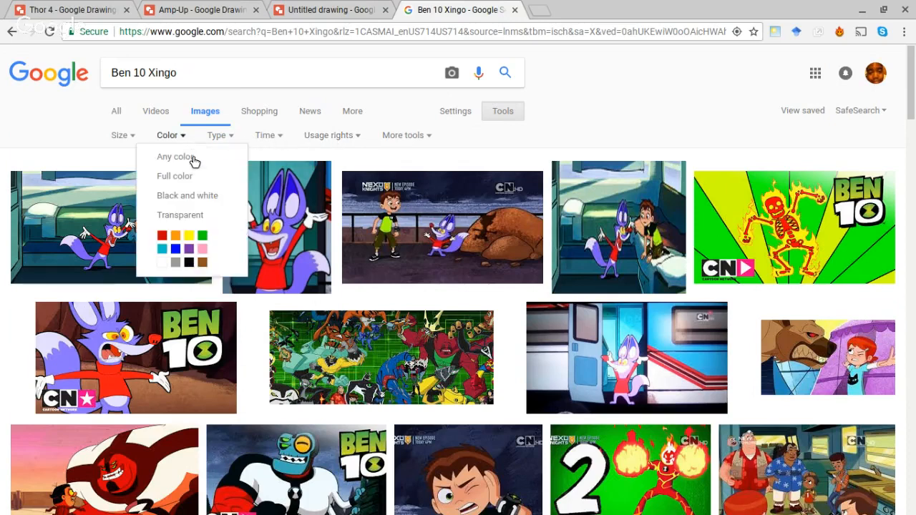
pyautogui.click(194, 219)
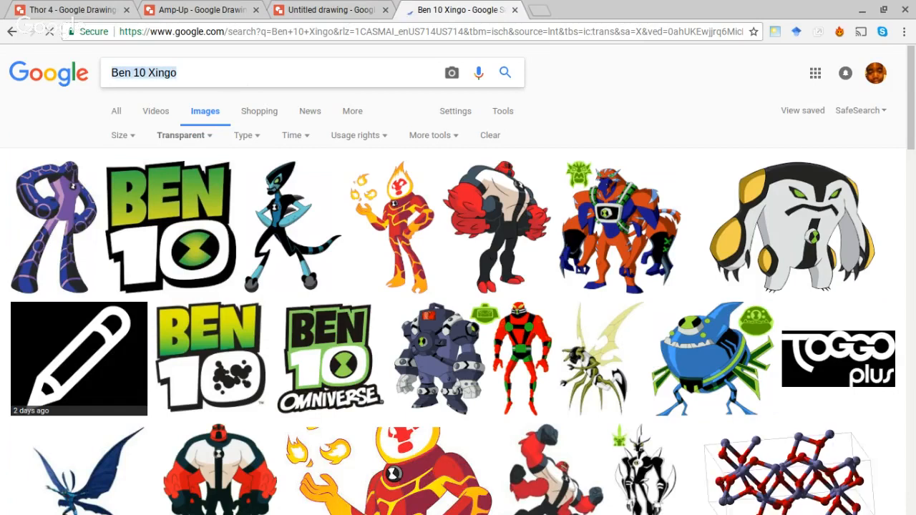
# Step: Close the Xingo image search, leave a blank browser tab open and return to the untitled drawing
pyautogui.click(515, 10)
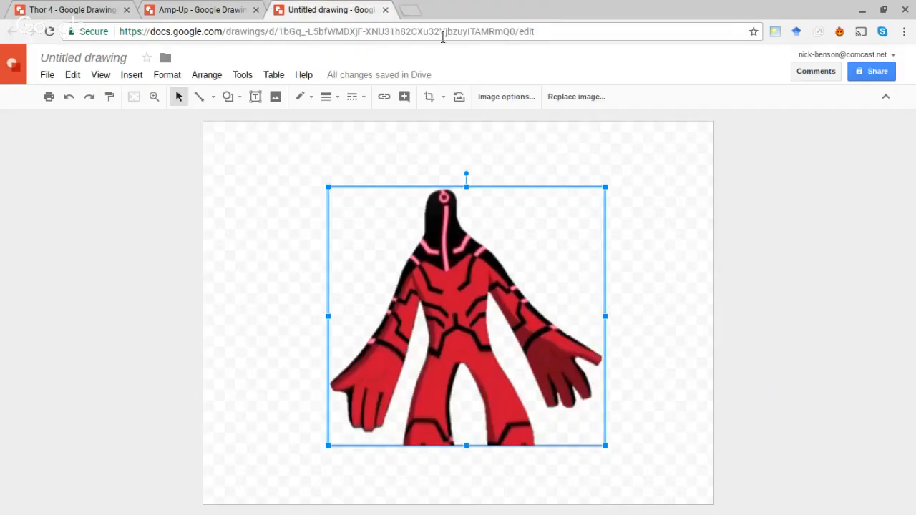
pyautogui.click(413, 11)
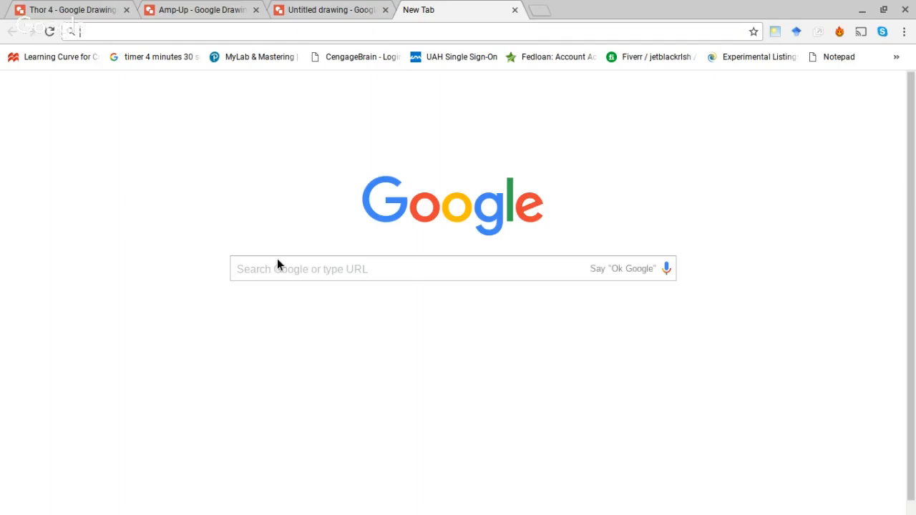
pyautogui.click(303, 19)
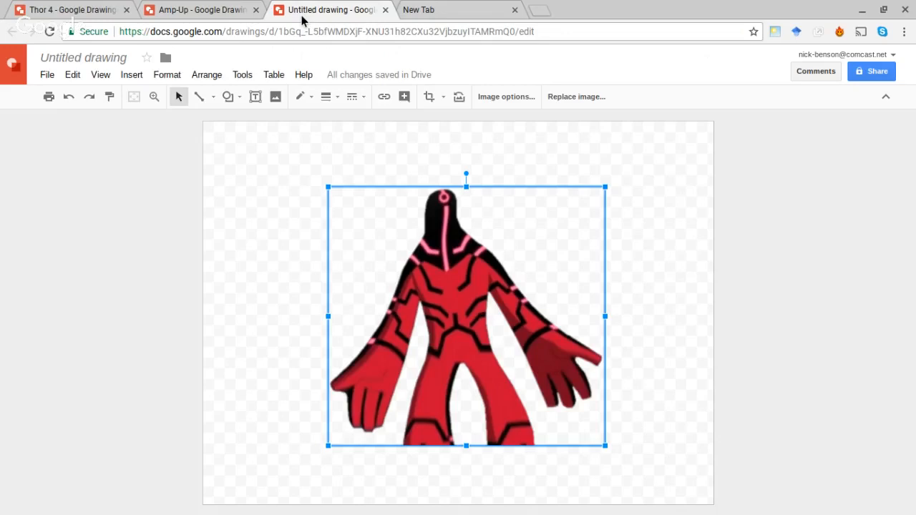
# Step: Review the Amp-Up and Thor 4 drawings alongside the red figure in the untitled drawing
pyautogui.click(192, 8)
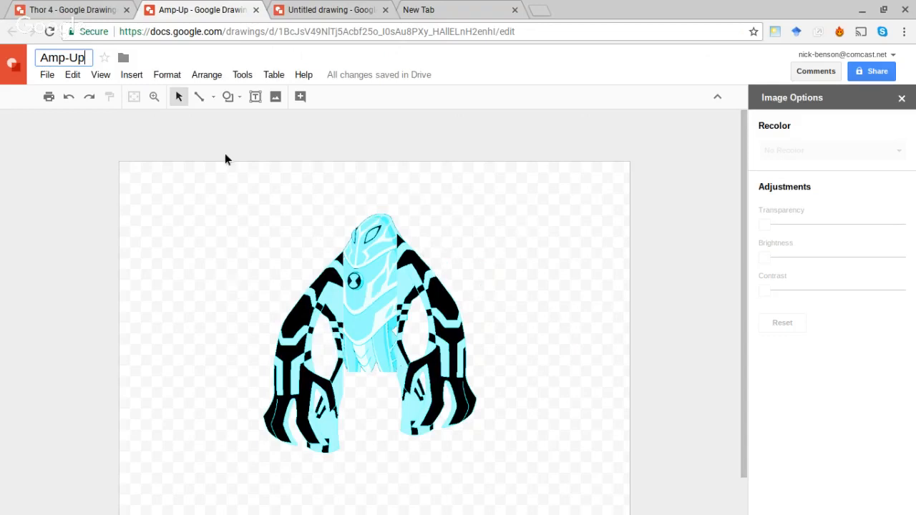
pyautogui.click(31, 9)
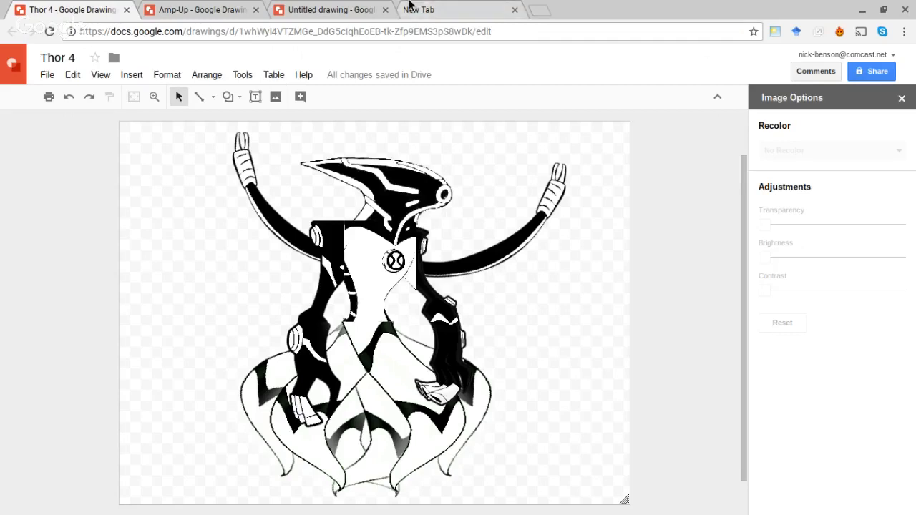
pyautogui.click(427, 6)
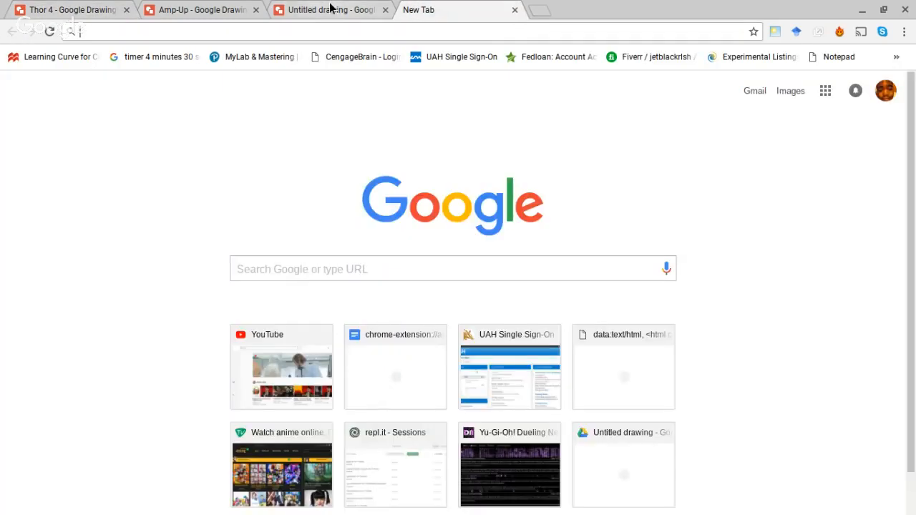
pyautogui.click(326, 7)
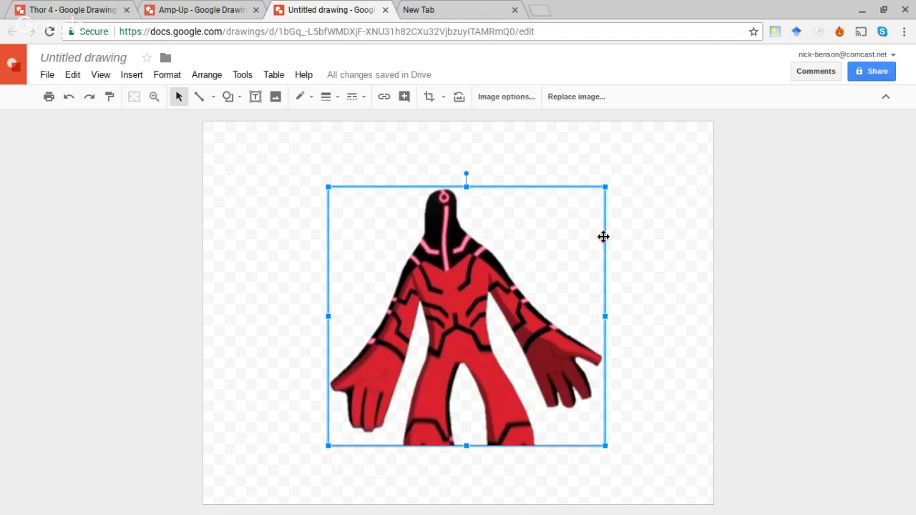
pyautogui.click(177, 12)
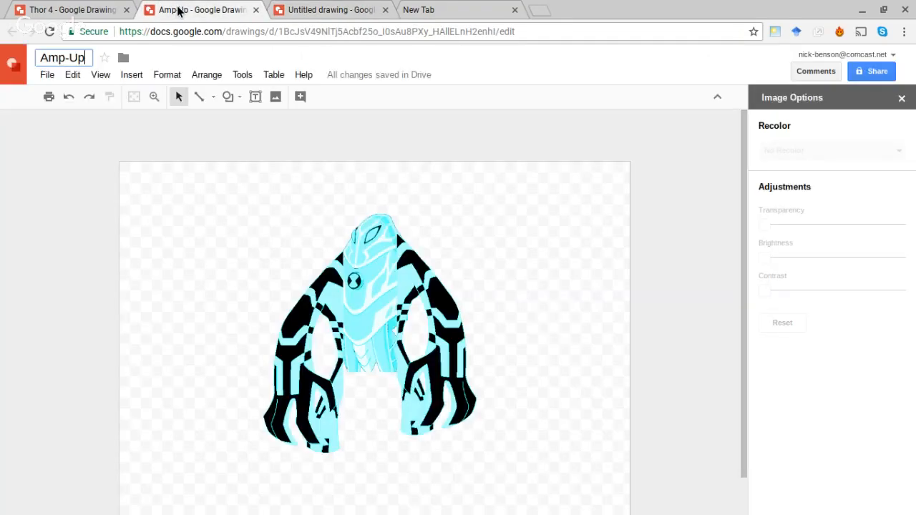
pyautogui.click(65, 9)
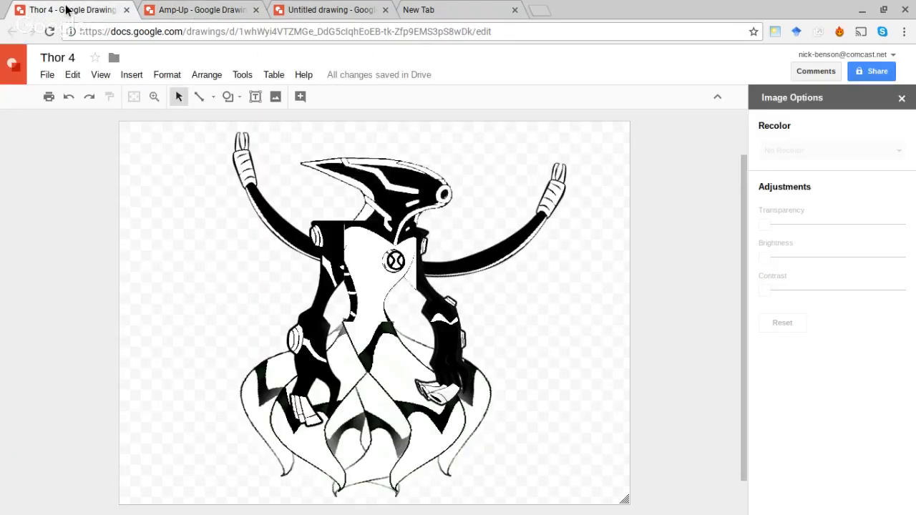
pyautogui.click(444, 10)
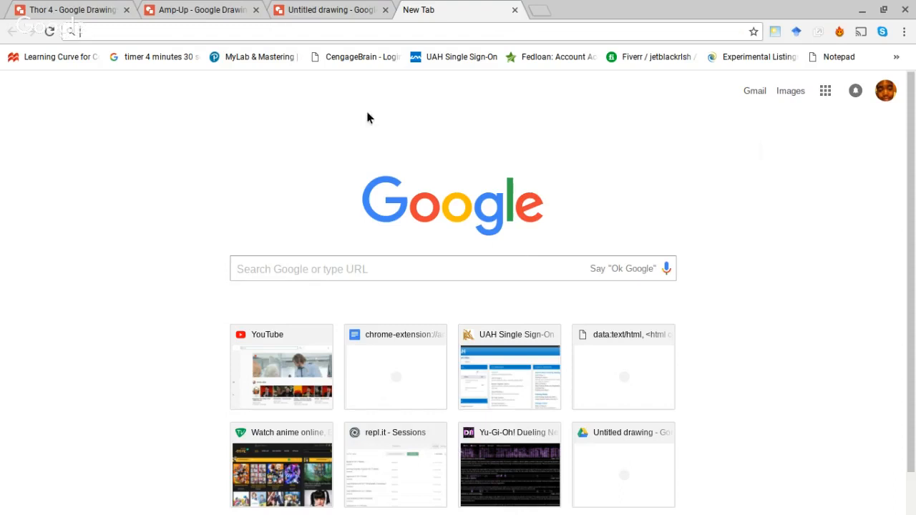
pyautogui.click(305, 14)
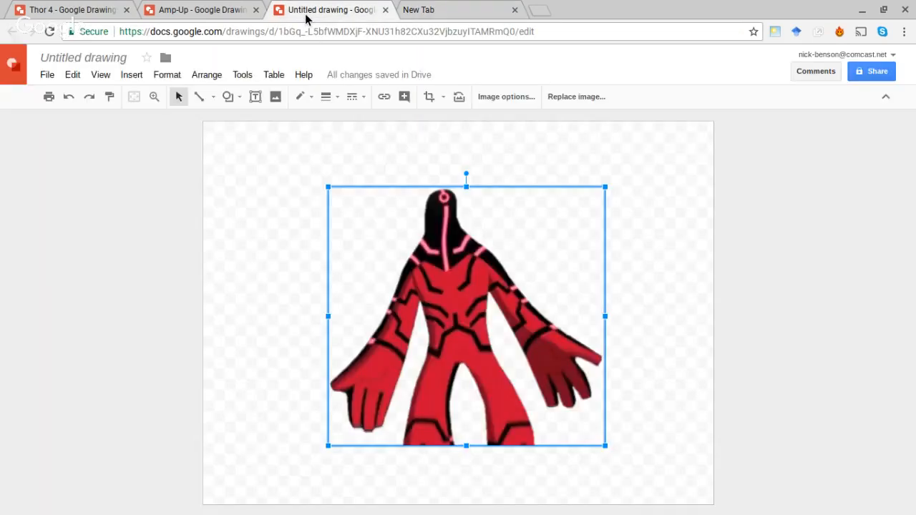
pyautogui.click(454, 13)
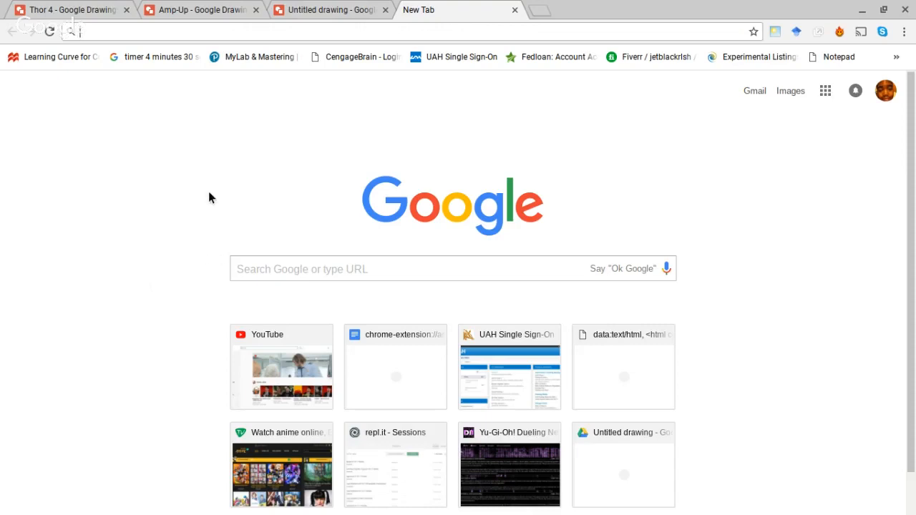
pyautogui.click(288, 8)
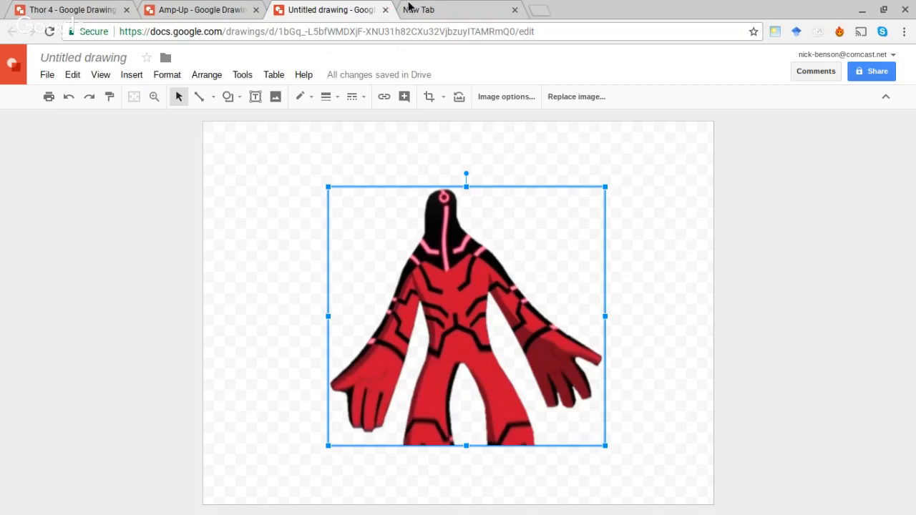
pyautogui.click(438, 9)
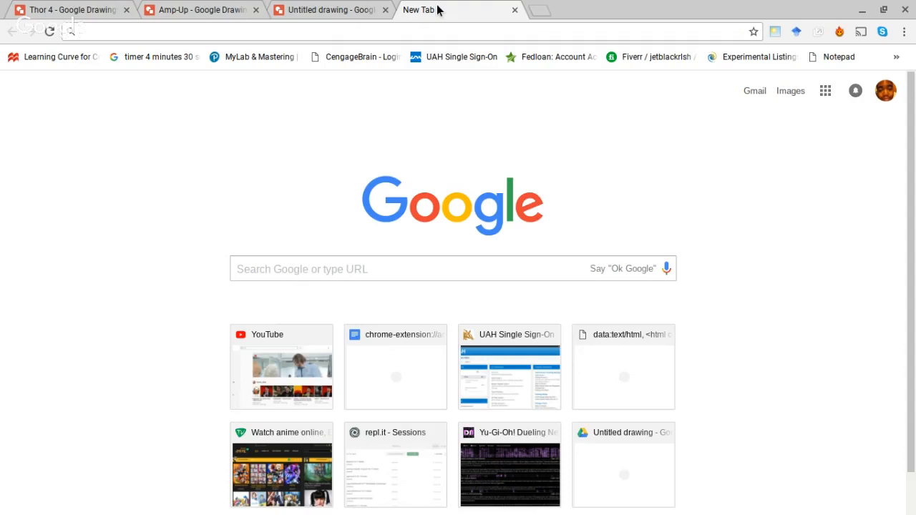
pyautogui.click(353, 9)
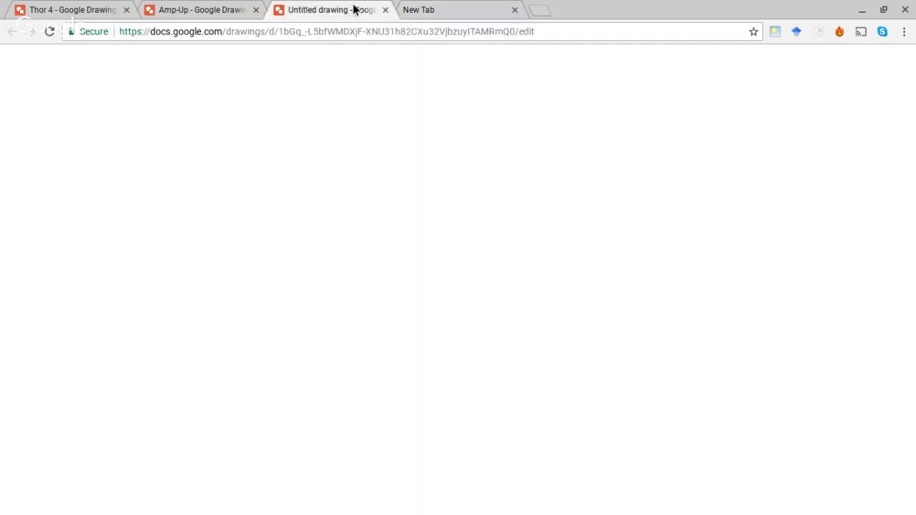
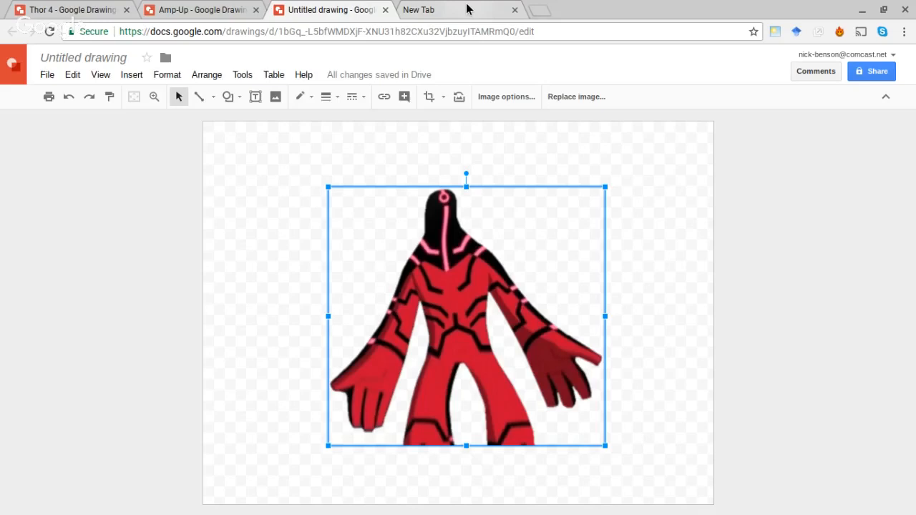
pyautogui.click(467, 8)
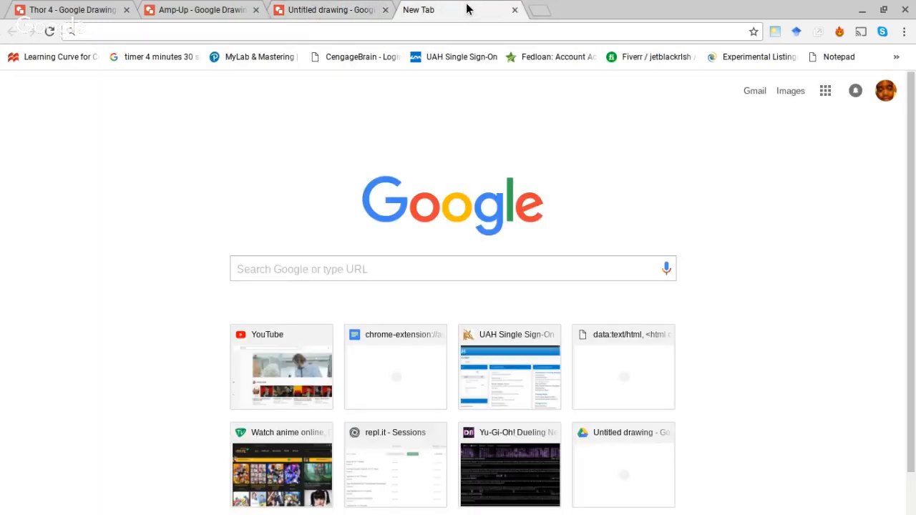
pyautogui.click(346, 8)
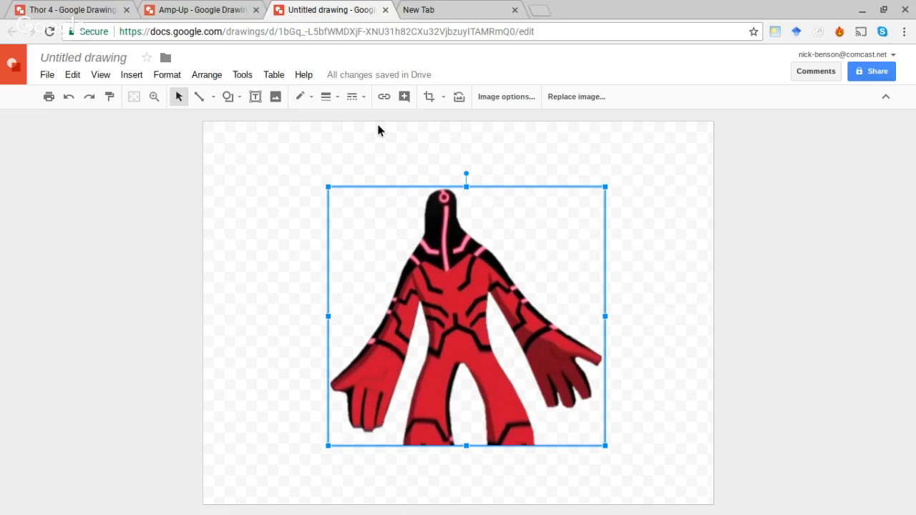
pyautogui.click(468, 12)
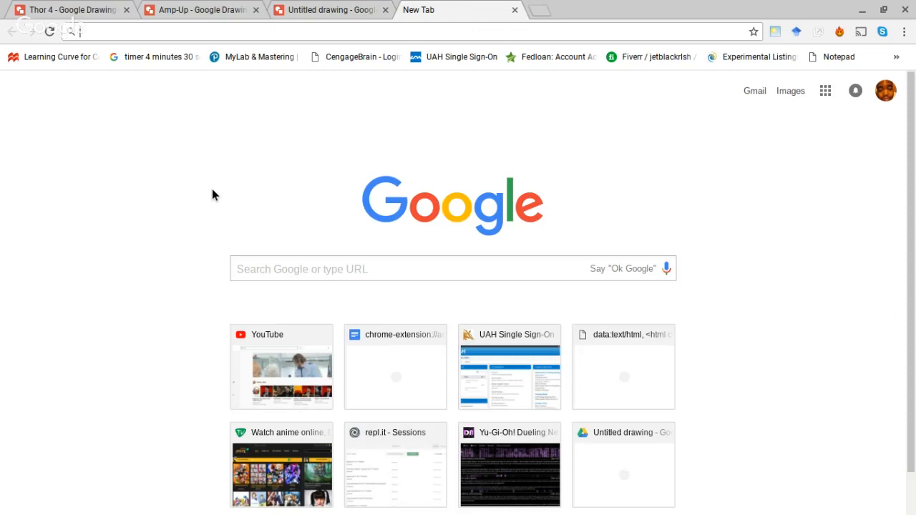
pyautogui.click(302, 5)
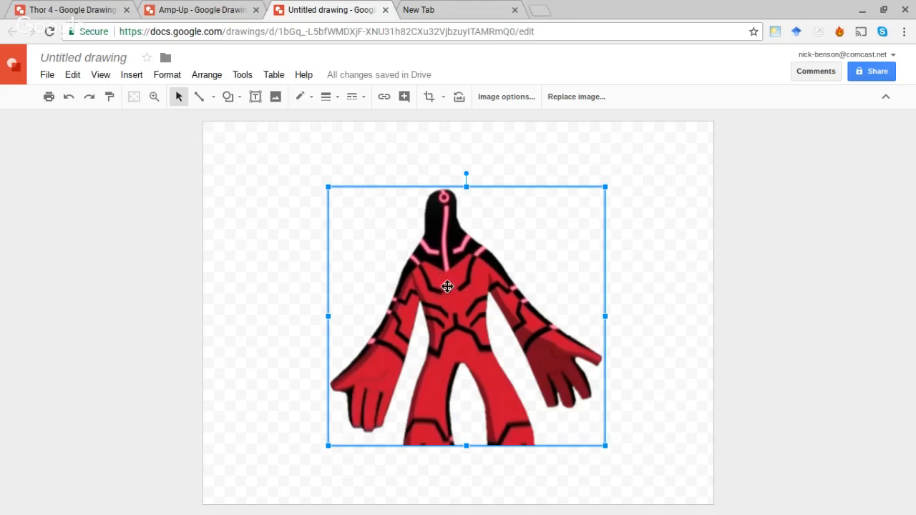
pyautogui.click(624, 287)
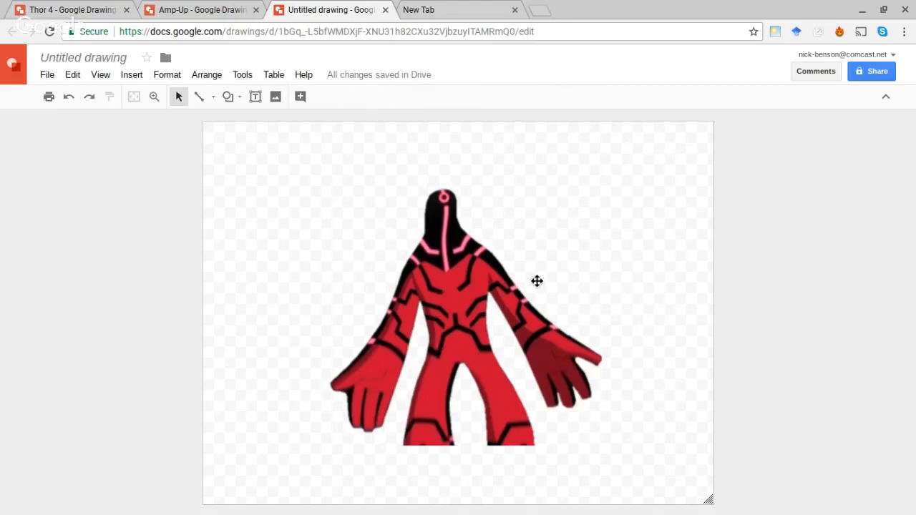
pyautogui.click(447, 282)
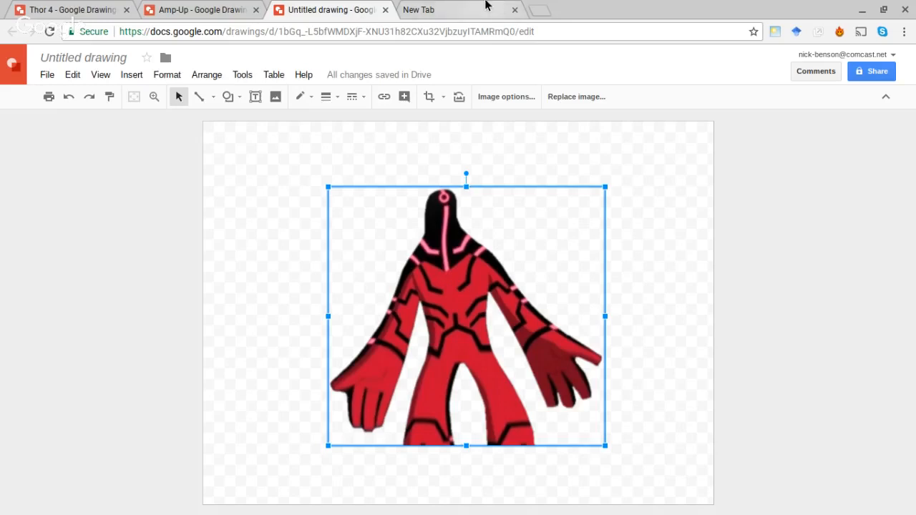
# Step: Search Google for "Lightning Manipulation Ben 10" and look through the results for electricity-powered aliens
pyautogui.click(473, 7)
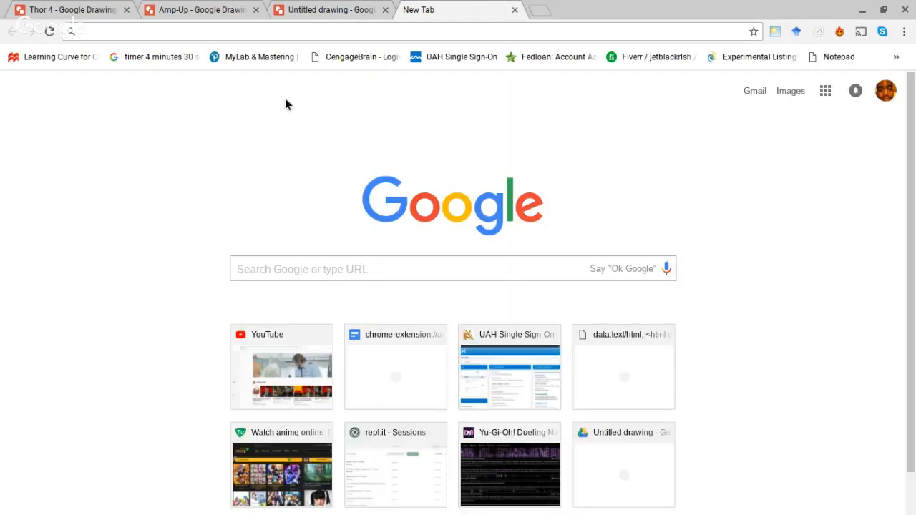
pyautogui.write('Lighting')
pyautogui.press('BackSpace')
pyautogui.hotkey('ctrl', 'a')
pyautogui.press('BackSpace')
pyautogui.write('Lightning Manipulation Ben 10')
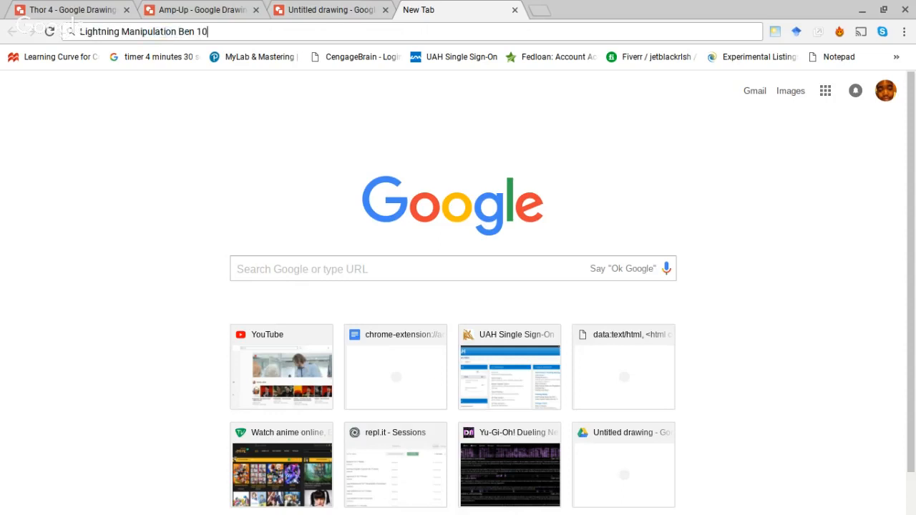
pyautogui.press('Return')
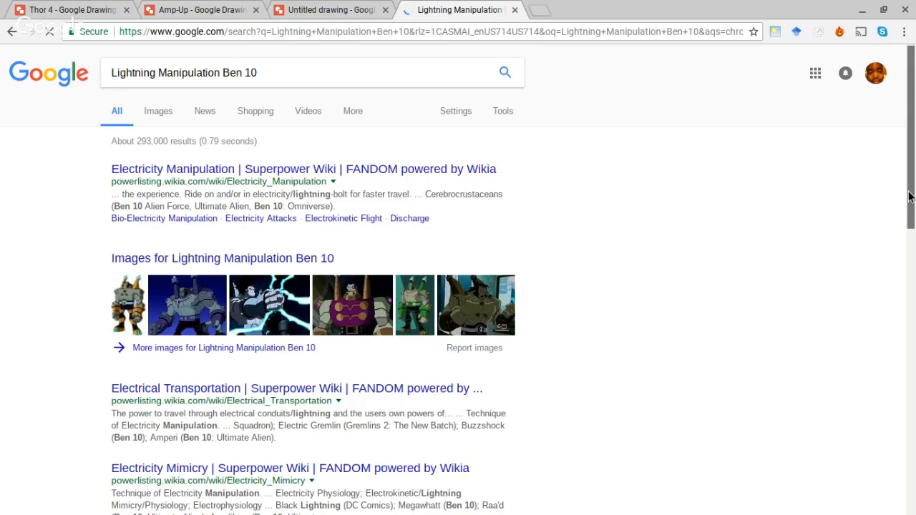
pyautogui.scroll(-2, 909, 197)
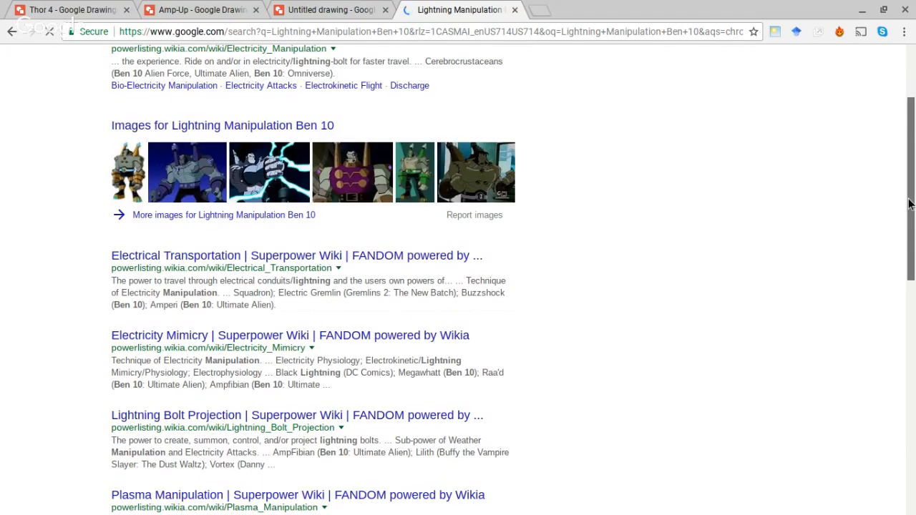
pyautogui.scroll(-1, 909, 204)
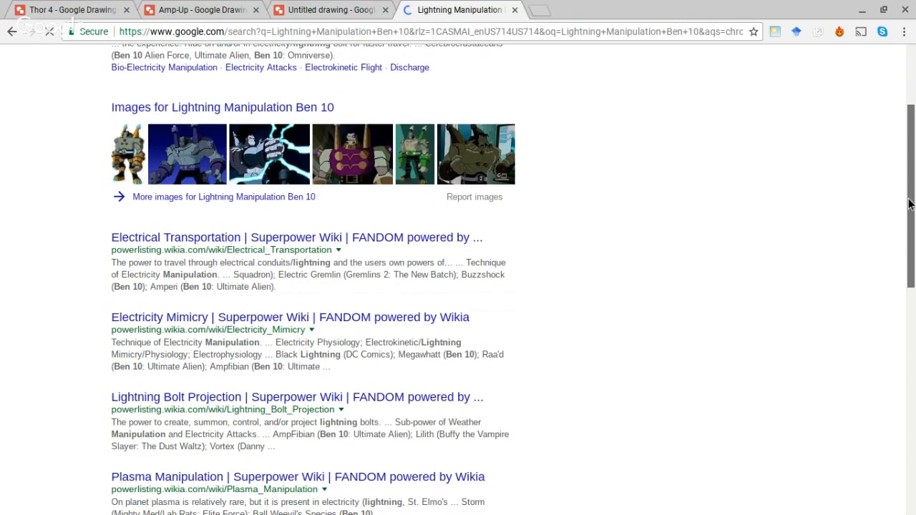
pyautogui.scroll(-3, 458, 287)
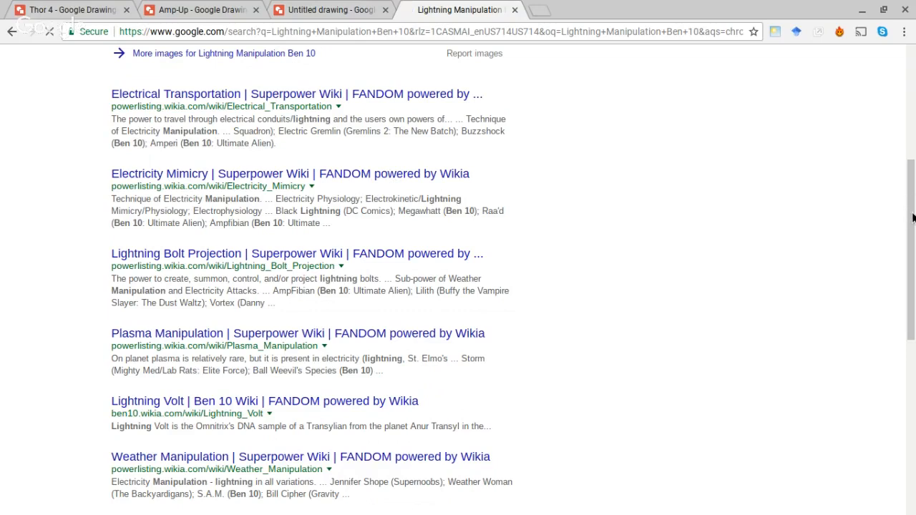
pyautogui.scroll(-1, 912, 218)
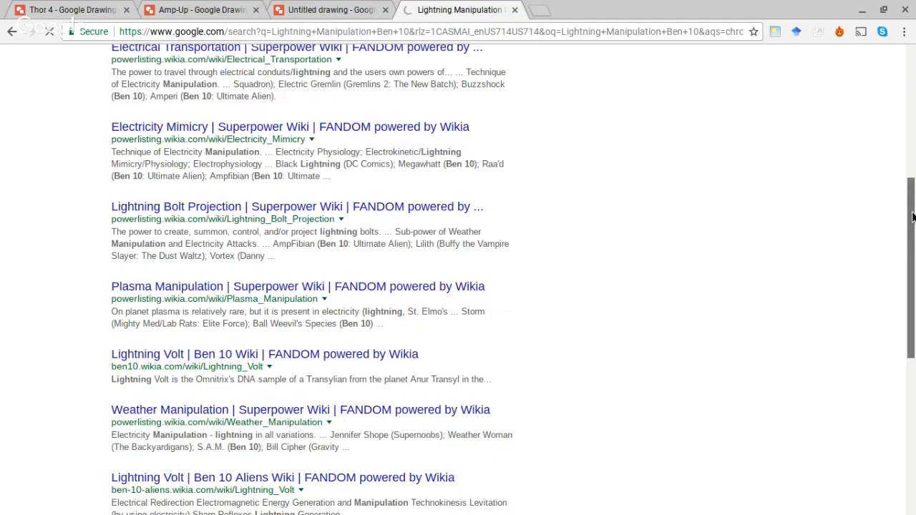
pyautogui.moveTo(912, 218); pyautogui.dragTo(909, 79)
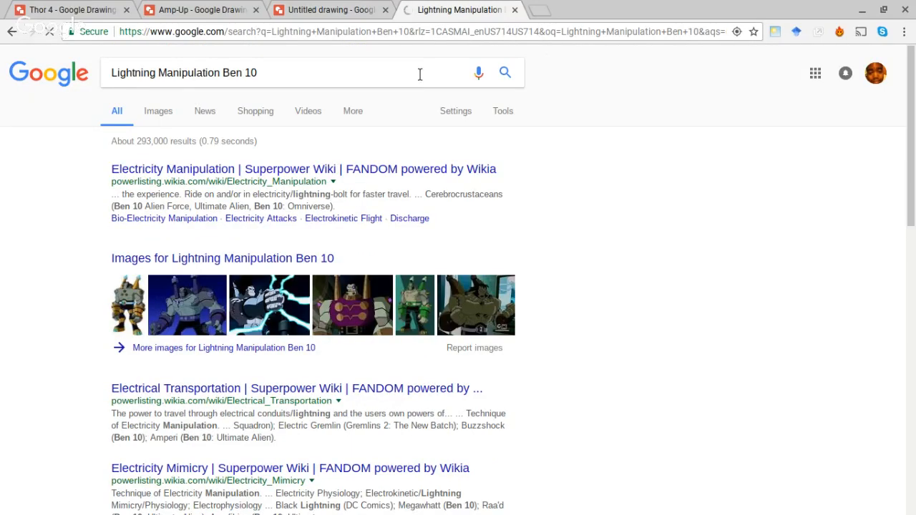
pyautogui.click(392, 31)
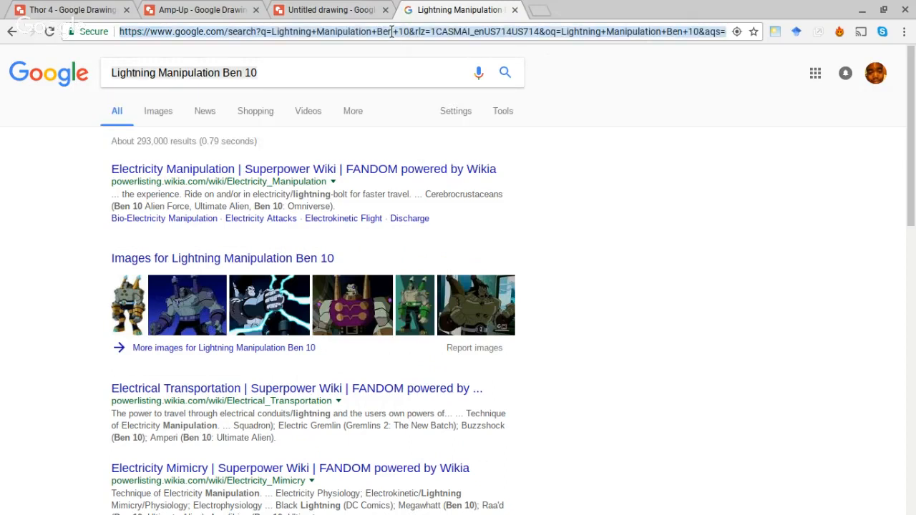
pyautogui.write('buzzshock')
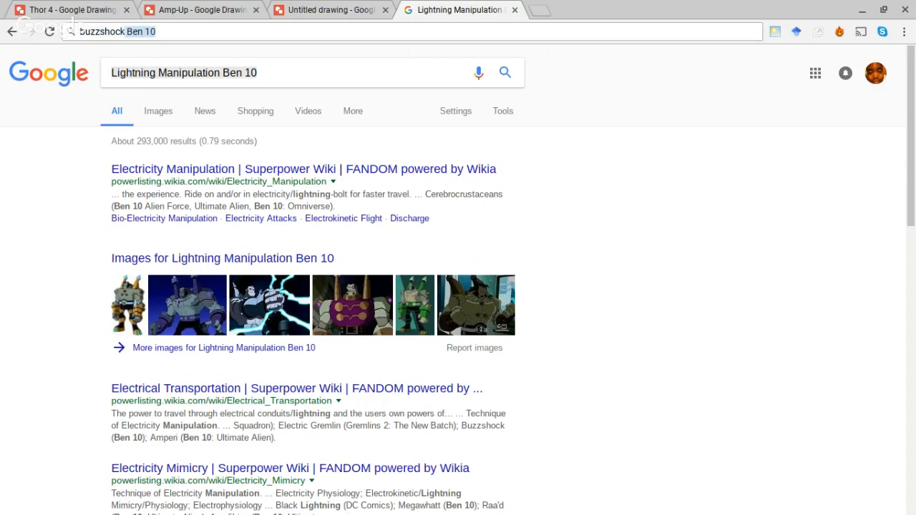
pyautogui.hotkey('ctrl', 'a')
pyautogui.press('BackSpace')
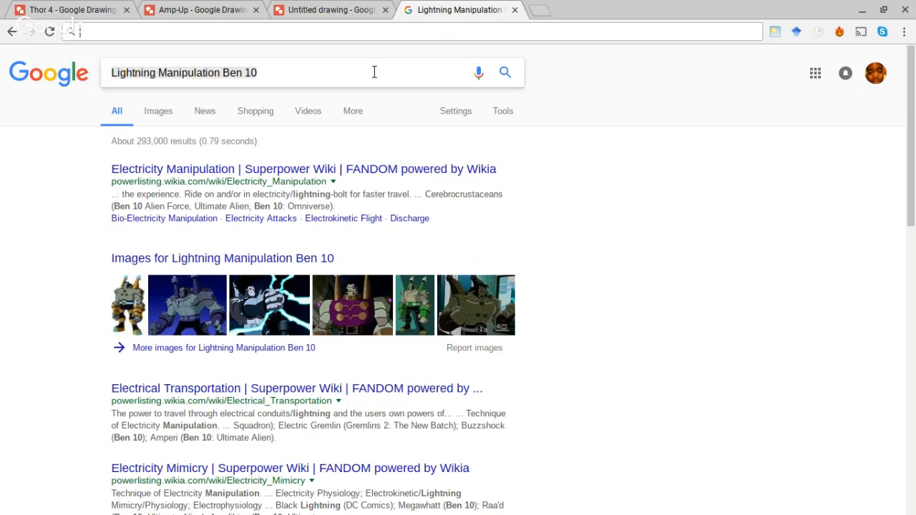
# Step: Search Google Images for "Feedback Ben 10" and compare the Ben 10 Wiki picture of Feedback with the red figure in the untitled drawing
pyautogui.write('Feedback Ben 10')
pyautogui.press('Return')
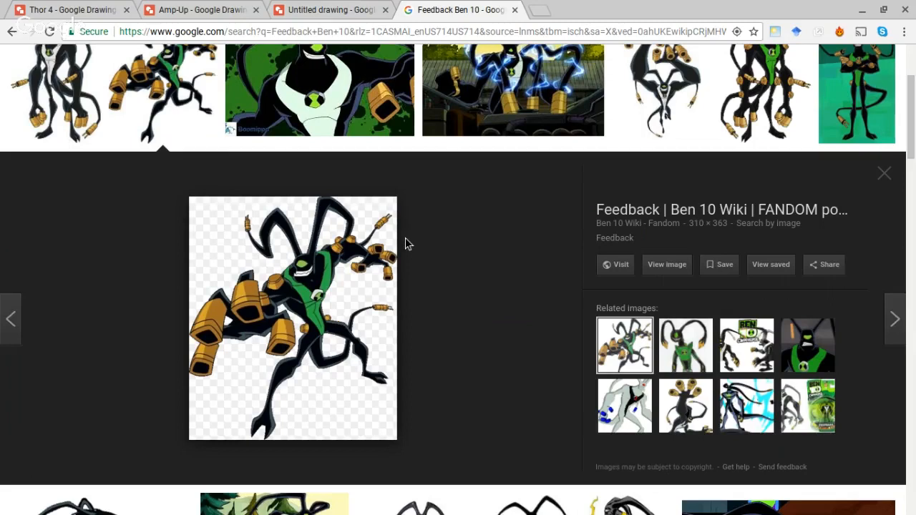
pyautogui.click(303, 13)
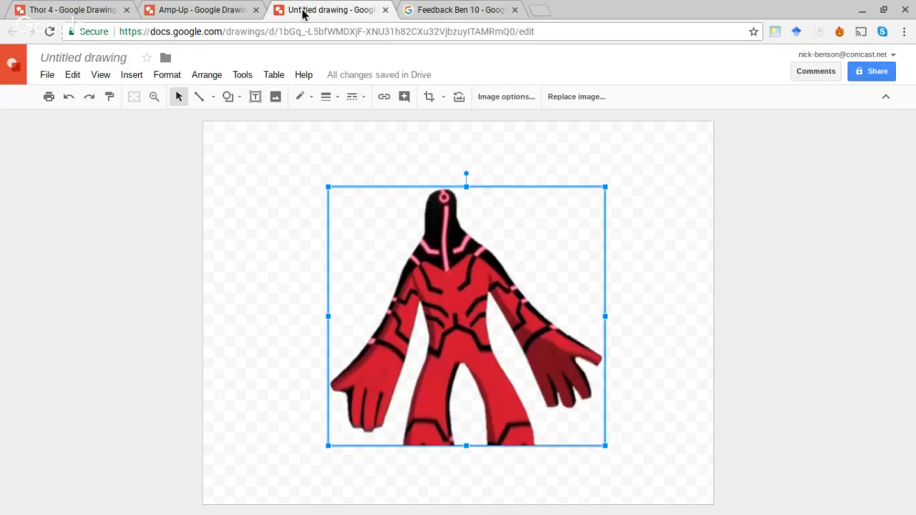
pyautogui.click(427, 13)
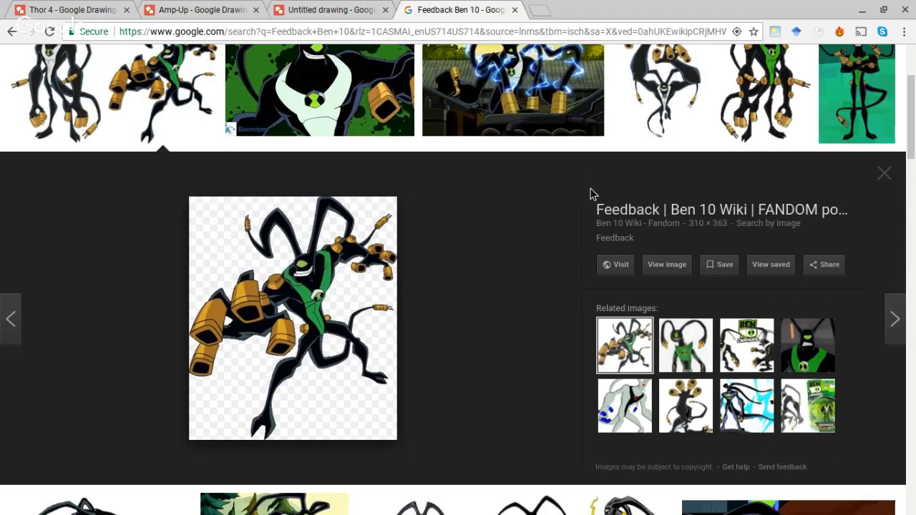
# Step: Examine the Feedback image results for usable poses, previewing the Tumblr picture and GQ Feedback 13.png at larger size
pyautogui.click(885, 179)
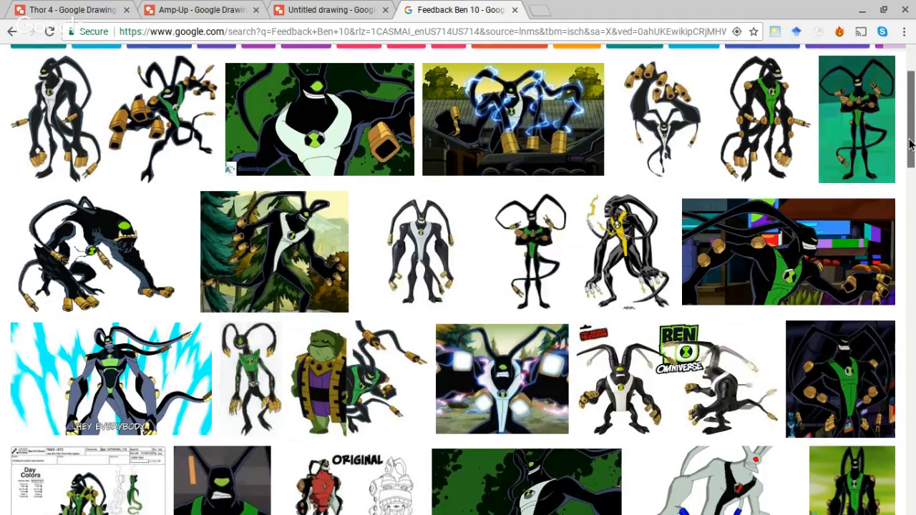
pyautogui.moveTo(911, 146); pyautogui.dragTo(909, 137)
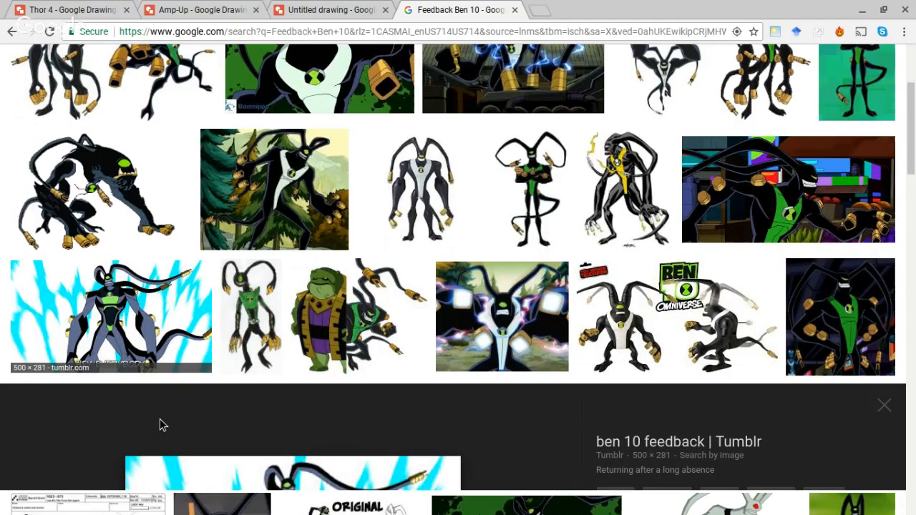
pyautogui.click(162, 426)
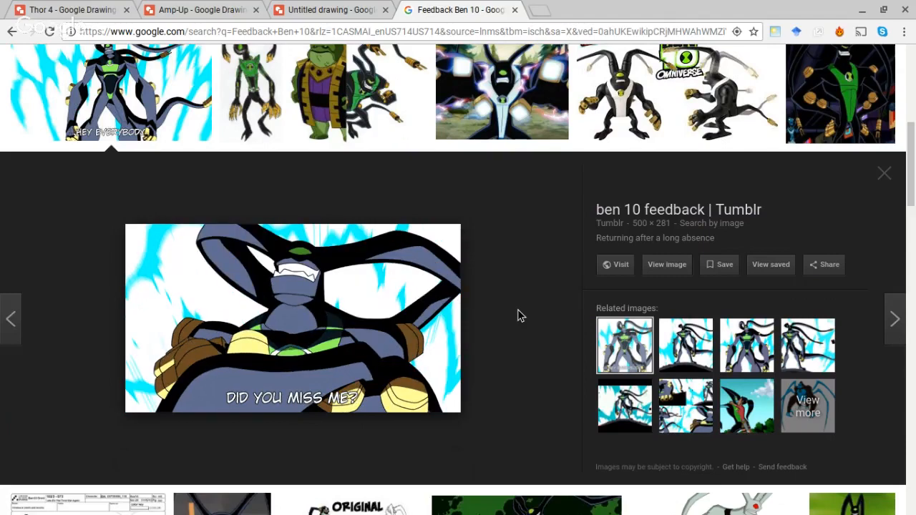
pyautogui.click(890, 184)
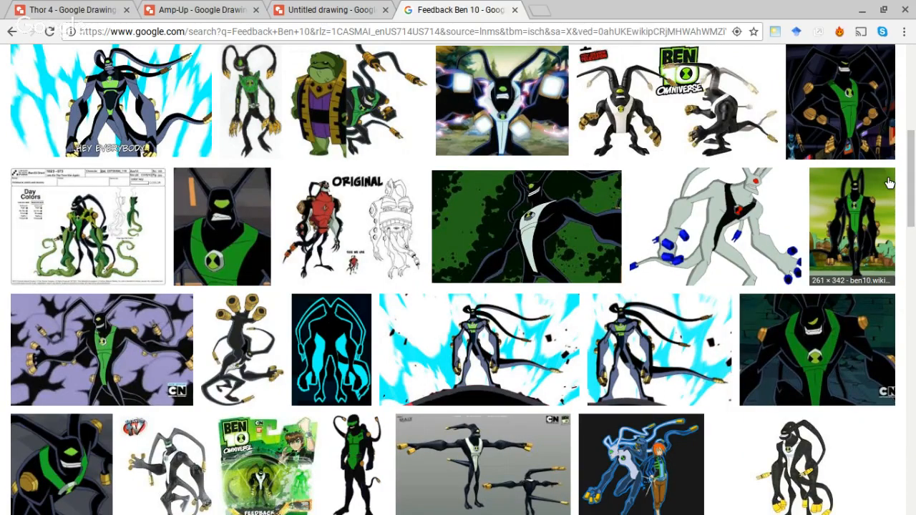
pyautogui.click(548, 341)
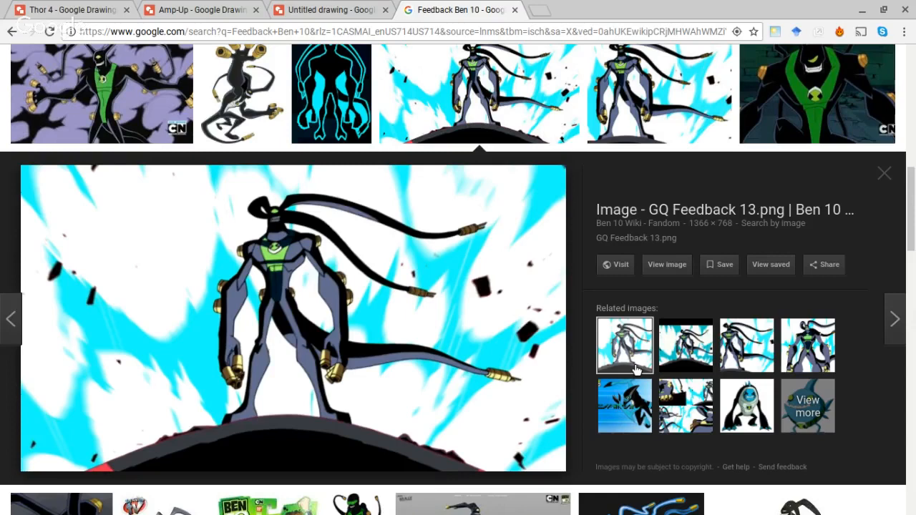
pyautogui.click(884, 174)
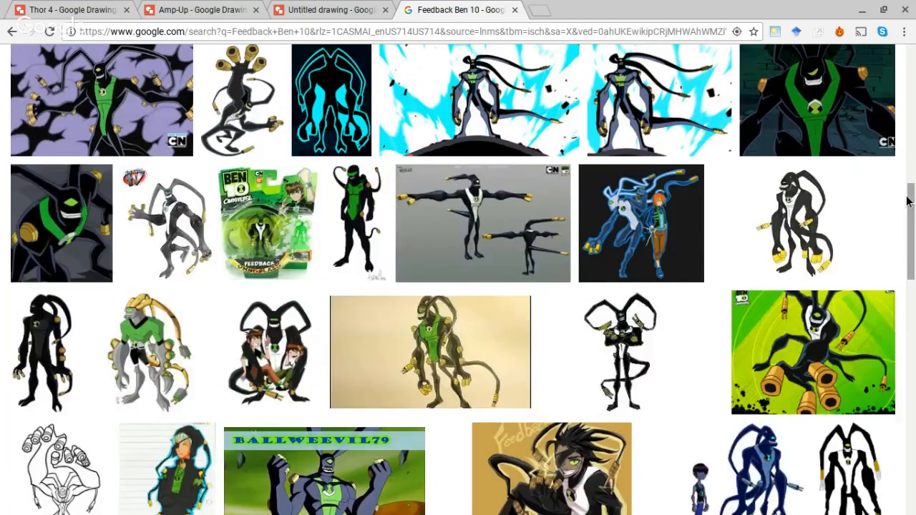
pyautogui.moveTo(908, 202); pyautogui.dragTo(913, 197)
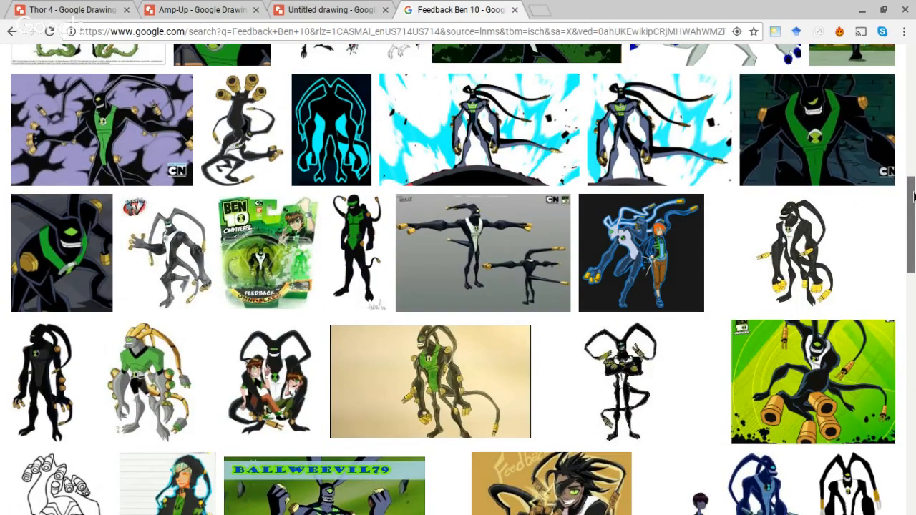
pyautogui.moveTo(914, 197); pyautogui.dragTo(912, 250)
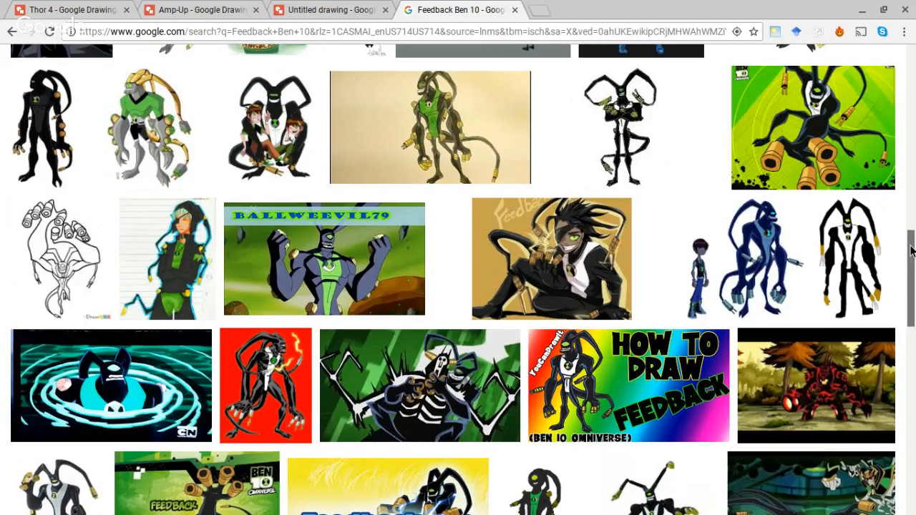
pyautogui.moveTo(912, 251); pyautogui.dragTo(912, 257)
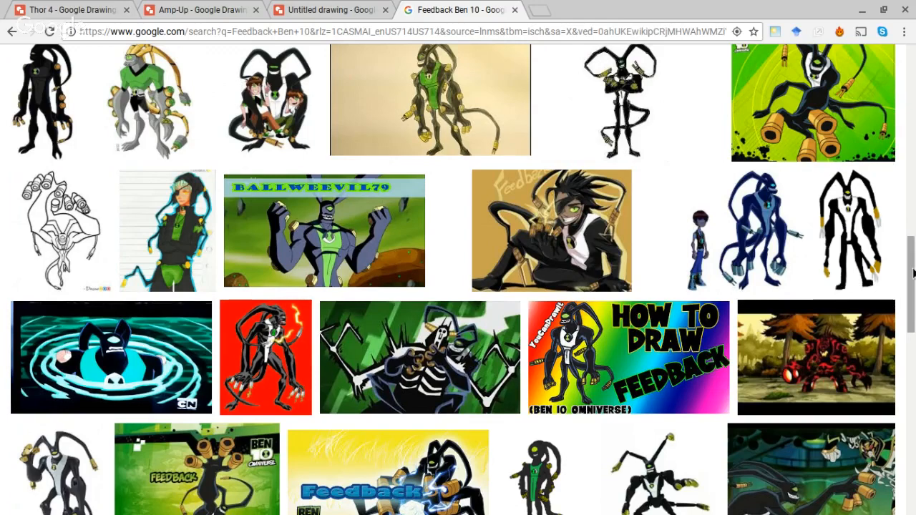
pyautogui.moveTo(912, 269); pyautogui.dragTo(913, 93)
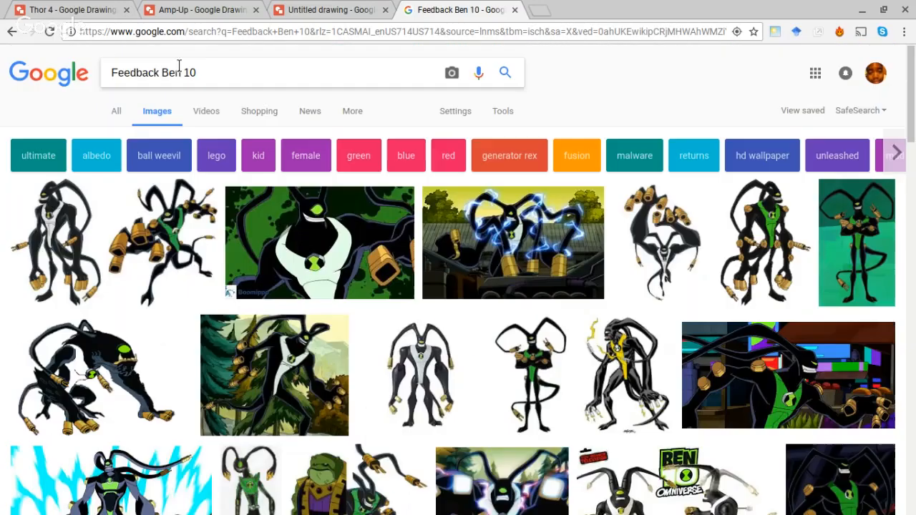
# Step: Replace the image search query with "Gax Ben 10" and show its results
pyautogui.tripleClick(178, 69)
pyautogui.press('BackSpace')
pyautogui.write('G')
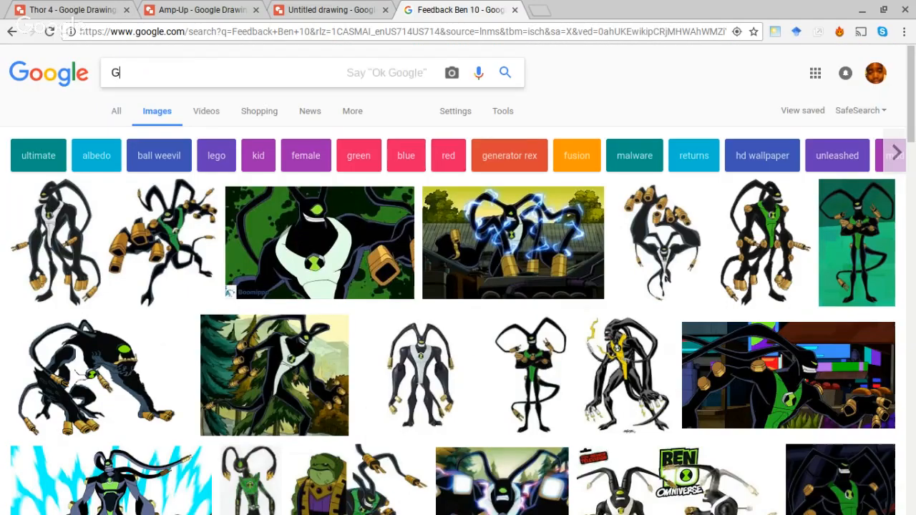
pyautogui.write('ax Ben 10')
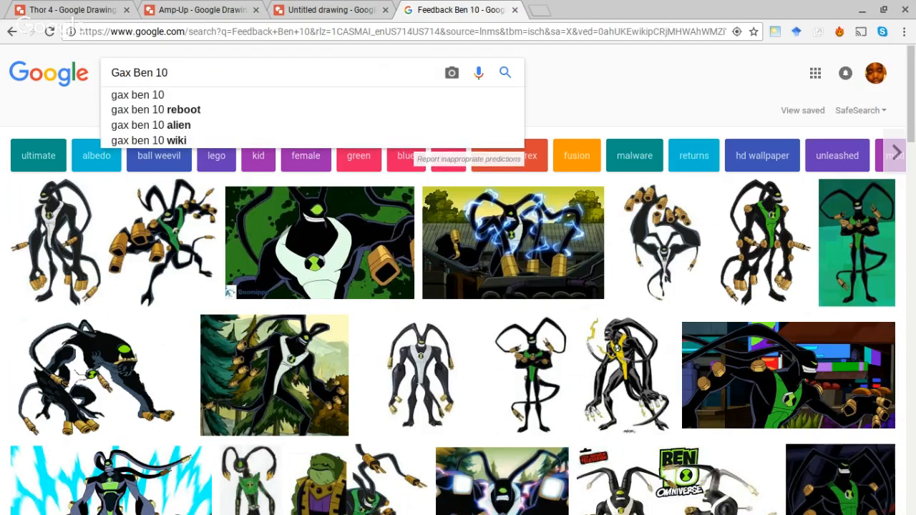
pyautogui.press('Return')
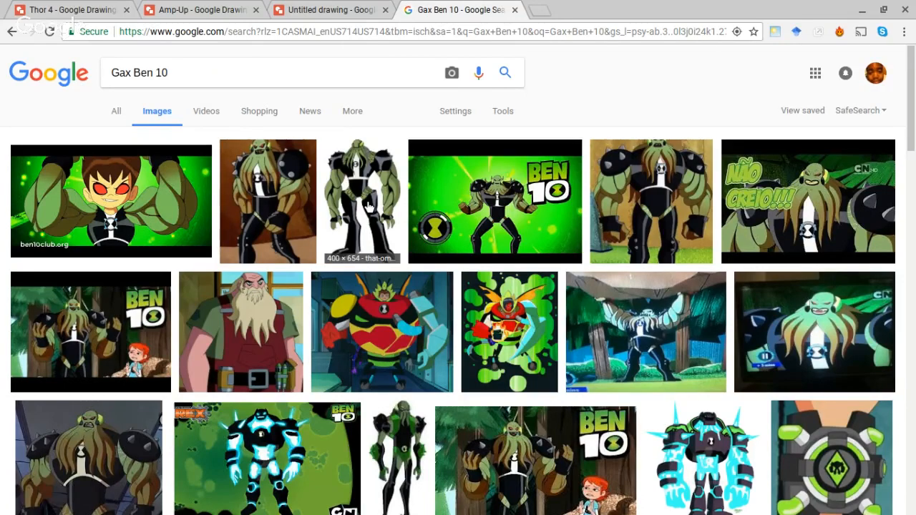
# Step: Preview the full-body DeviantArt Gax picture and the Ben 10 Wiki Gax picture at larger size among the image results
pyautogui.click(368, 207)
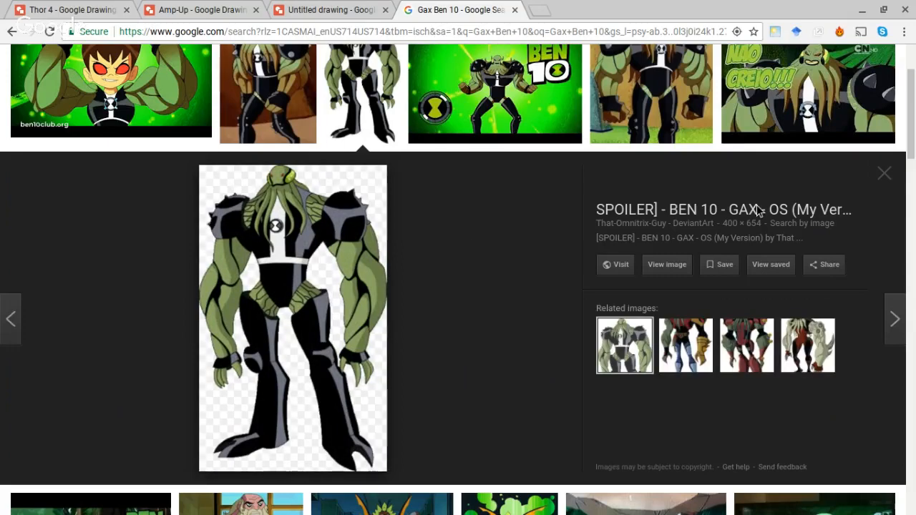
pyautogui.click(888, 175)
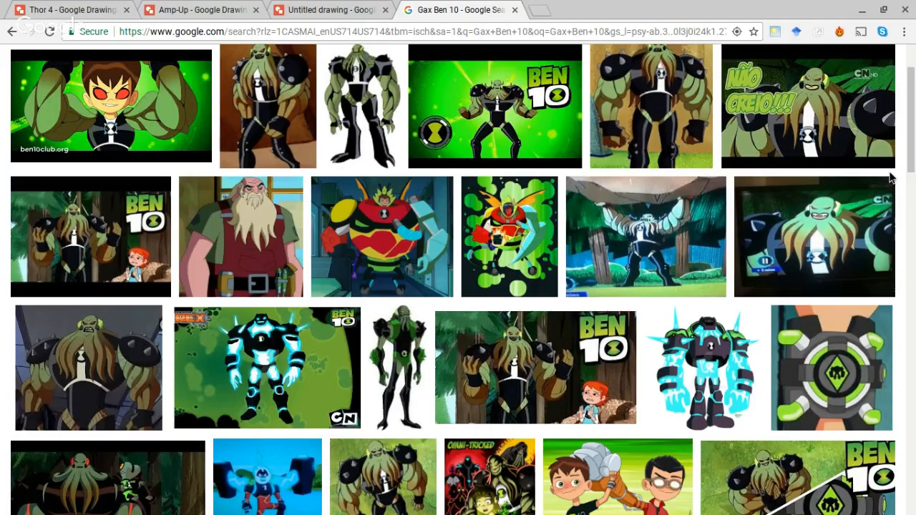
pyautogui.click(268, 108)
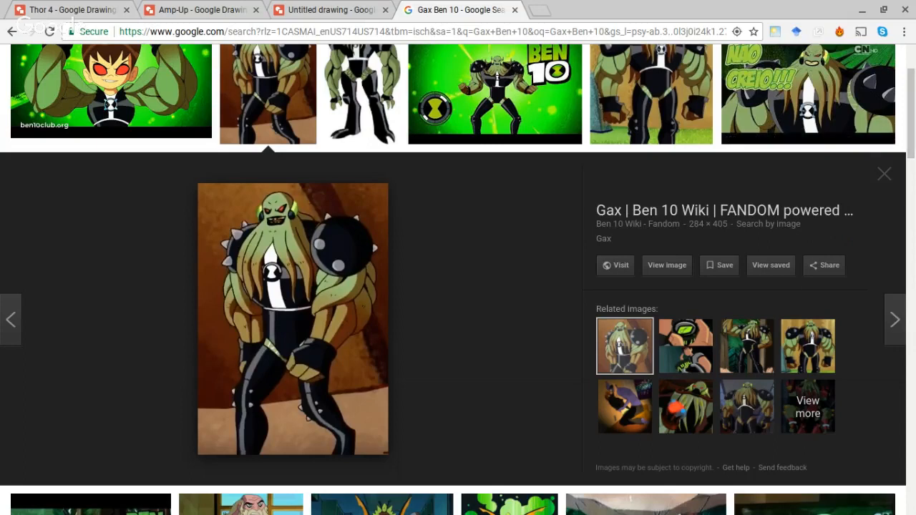
pyautogui.click(888, 174)
pyautogui.scroll(-1, 912, 172)
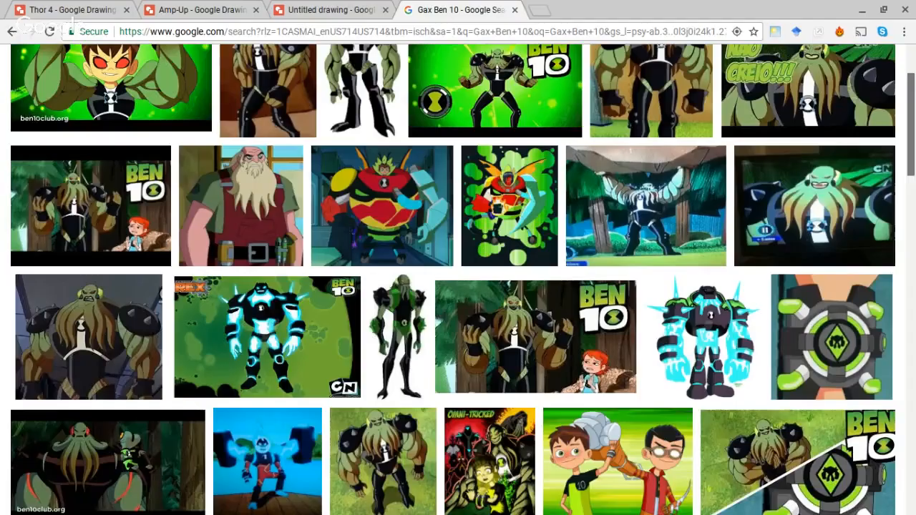
# Step: In the untitled drawing, try cropping the red figure to its head and torso and moving it toward the canvas's upper left
pyautogui.click(312, 8)
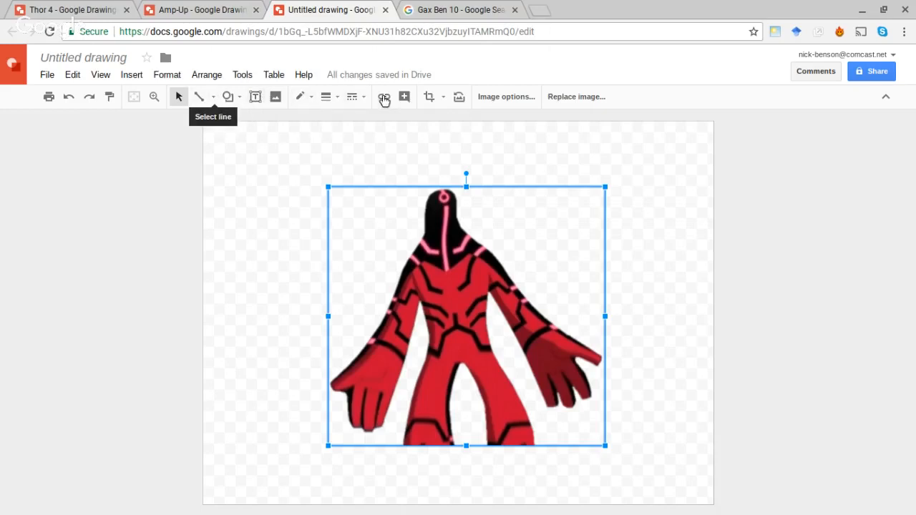
pyautogui.click(428, 98)
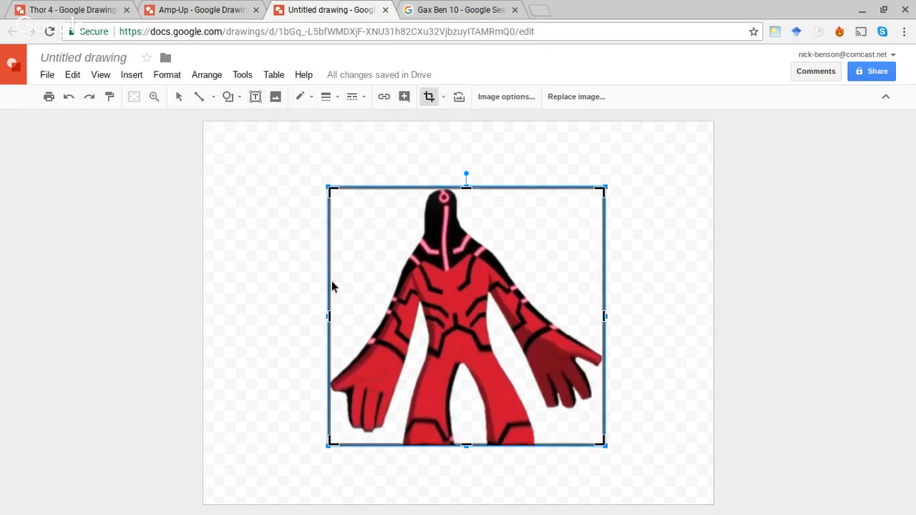
pyautogui.moveTo(328, 316); pyautogui.dragTo(417, 317)
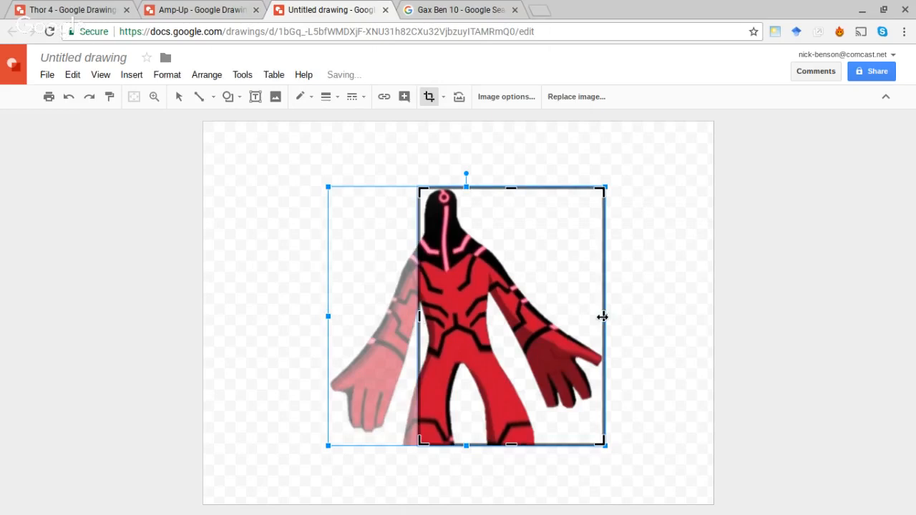
pyautogui.moveTo(605, 316); pyautogui.dragTo(487, 317)
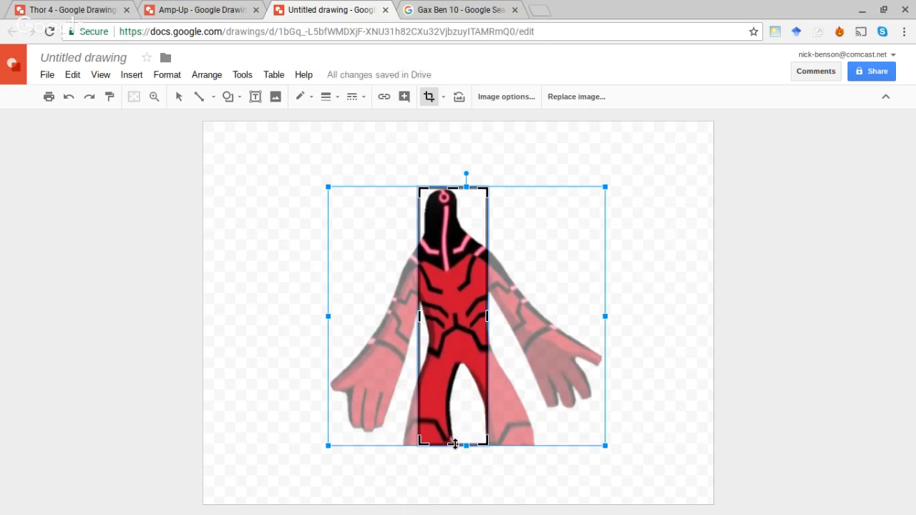
pyautogui.moveTo(454, 444); pyautogui.dragTo(455, 409)
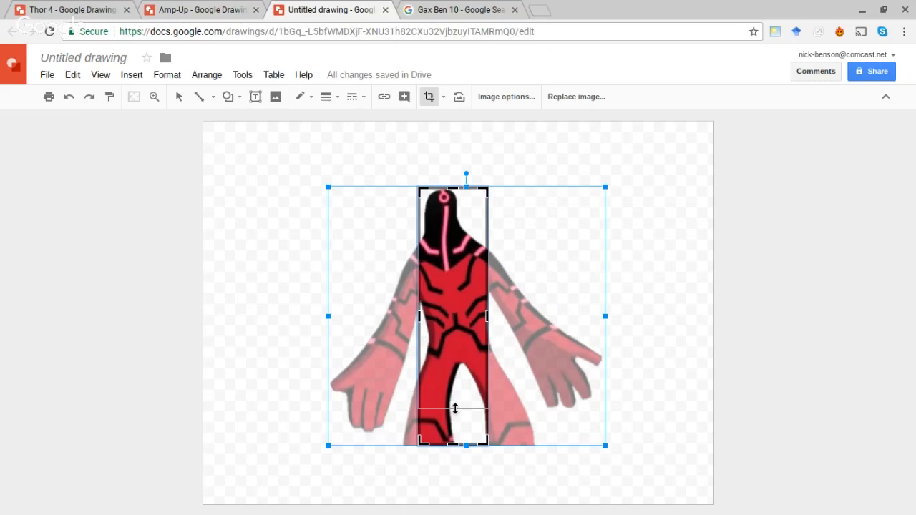
pyautogui.moveTo(454, 408); pyautogui.dragTo(472, 353)
pyautogui.press('Return')
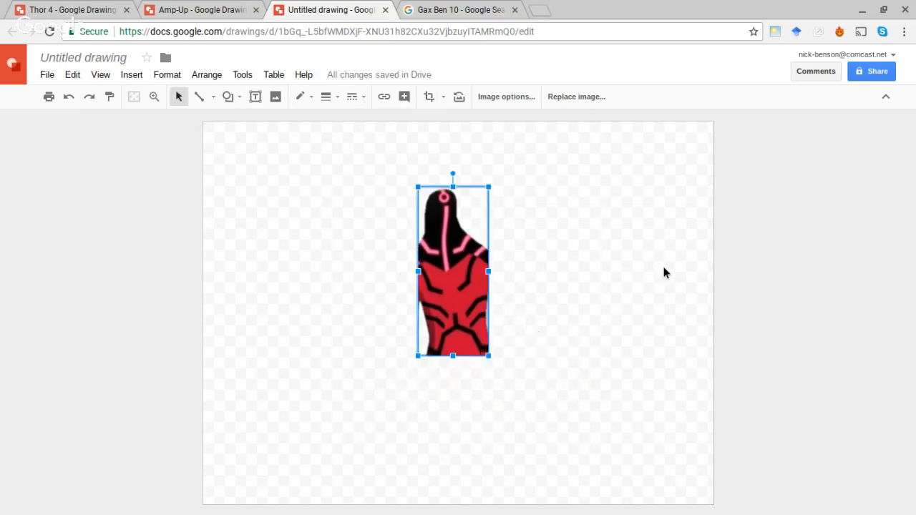
pyautogui.click(615, 315)
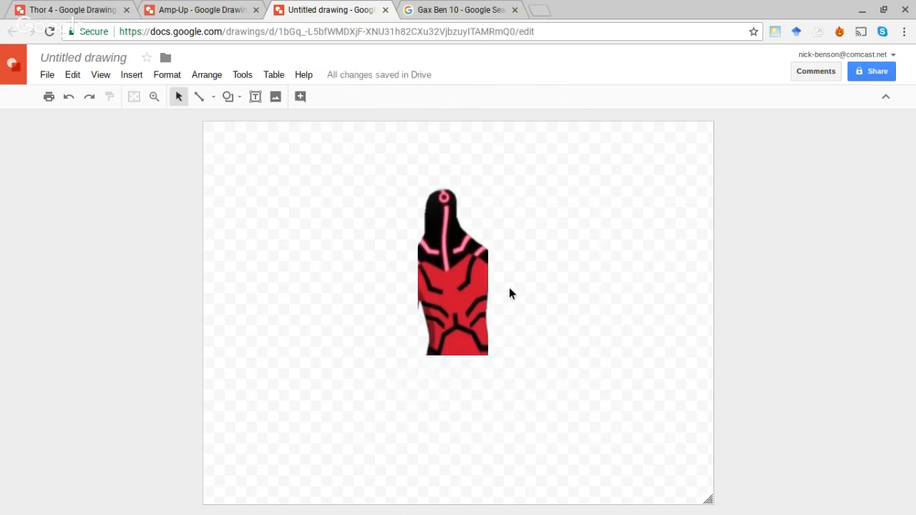
pyautogui.moveTo(479, 280); pyautogui.dragTo(385, 258)
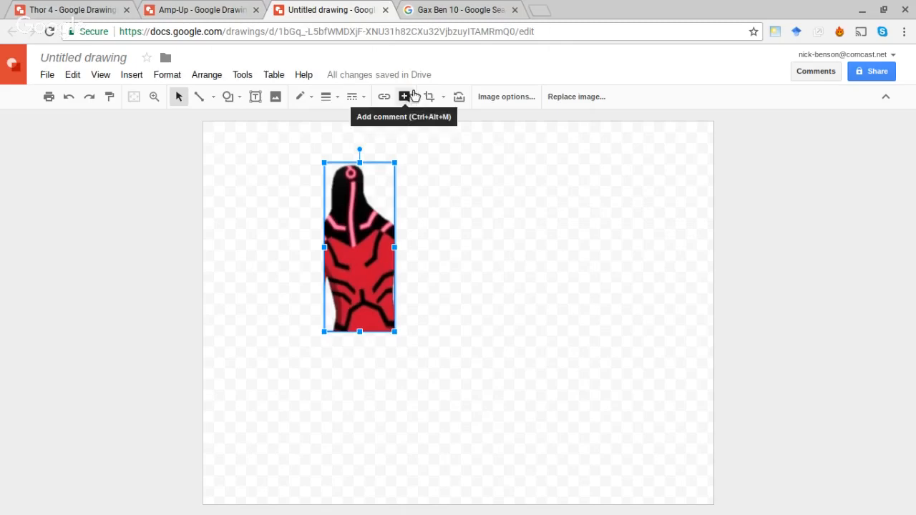
# Step: Replace the Gax image search query with "ampfibian bne 10" and show its results
pyautogui.click(449, 8)
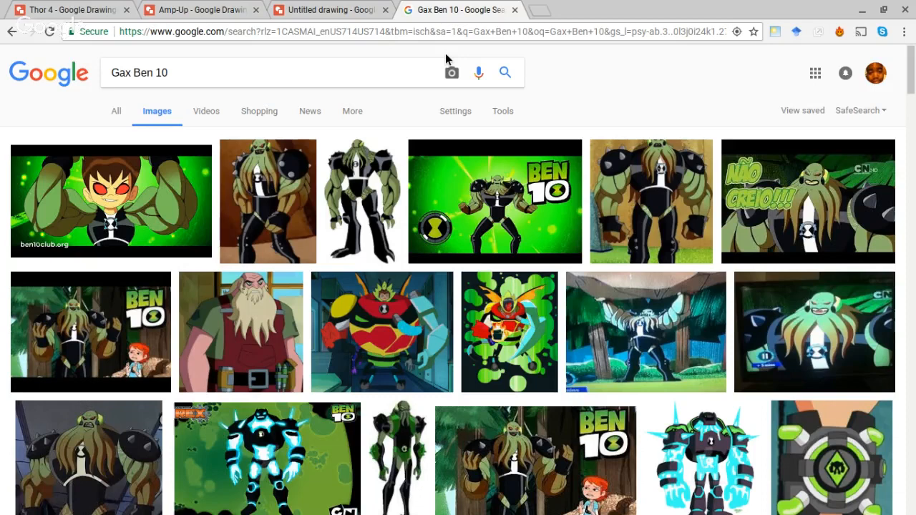
pyautogui.click(371, 73)
pyautogui.hotkey('ctrl', 'a')
pyautogui.press('BackSpace')
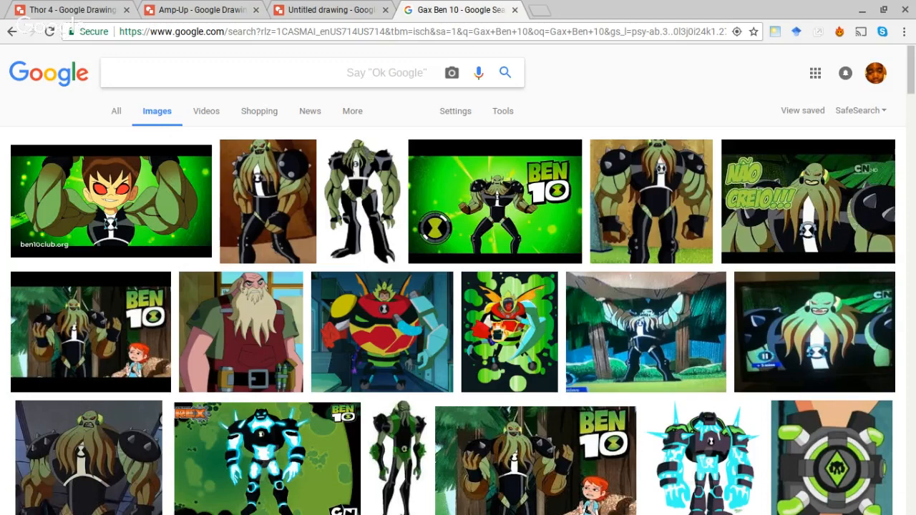
pyautogui.click(294, 15)
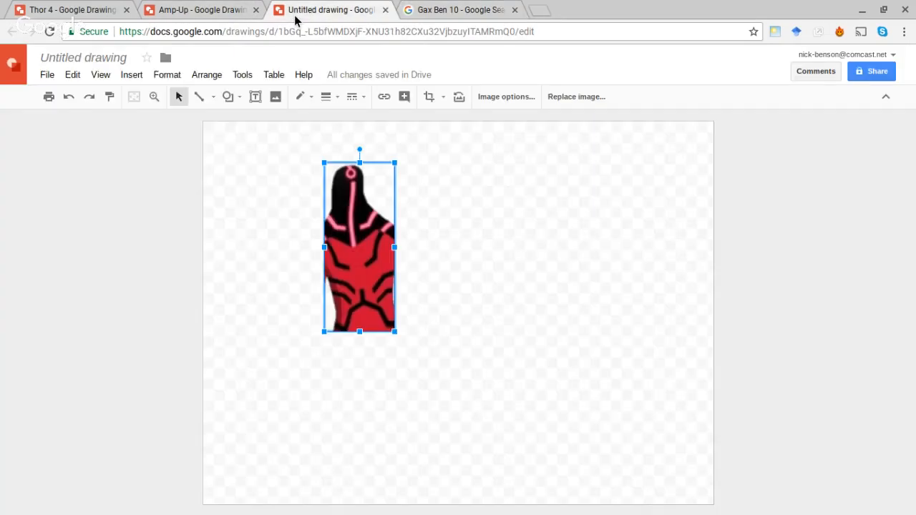
pyautogui.click(420, 15)
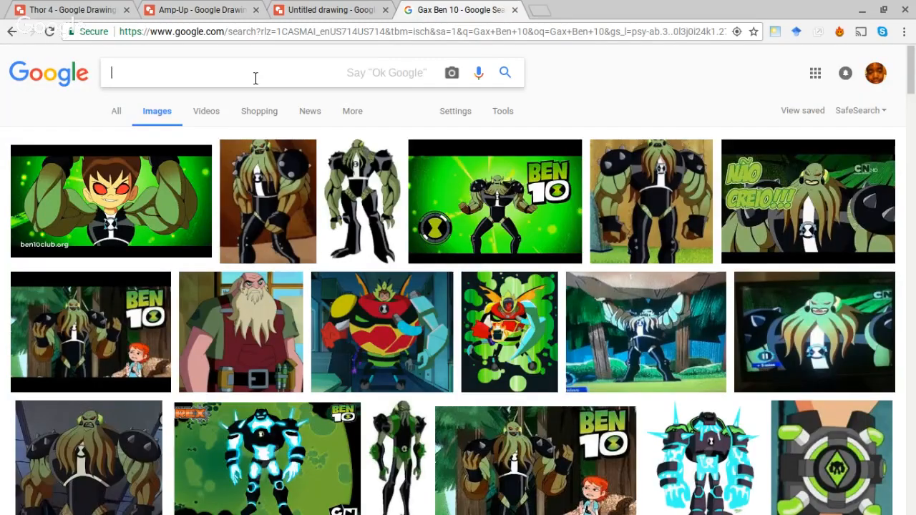
pyautogui.write('ampfib')
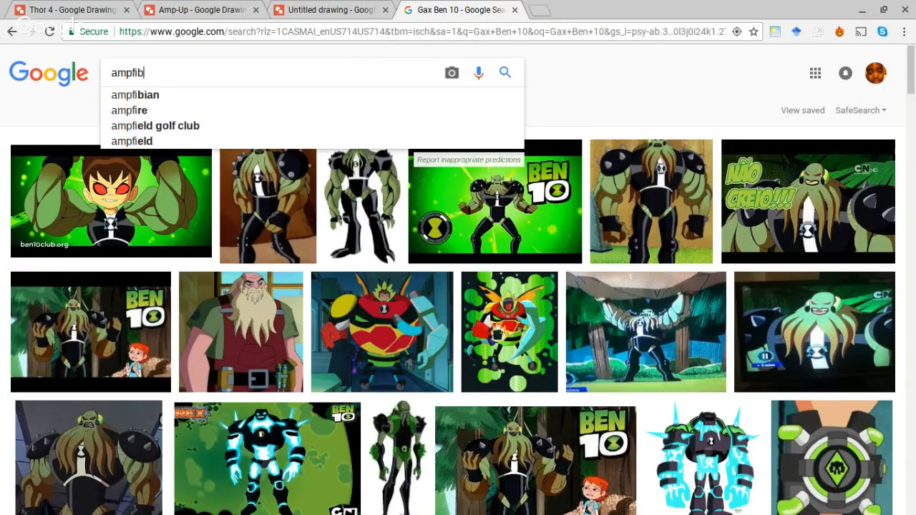
pyautogui.write('ian bne 10')
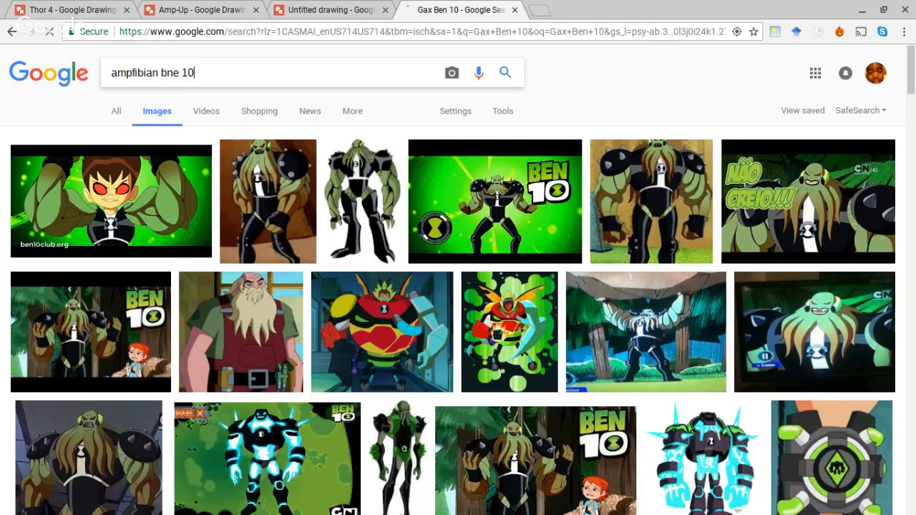
pyautogui.press('Return')
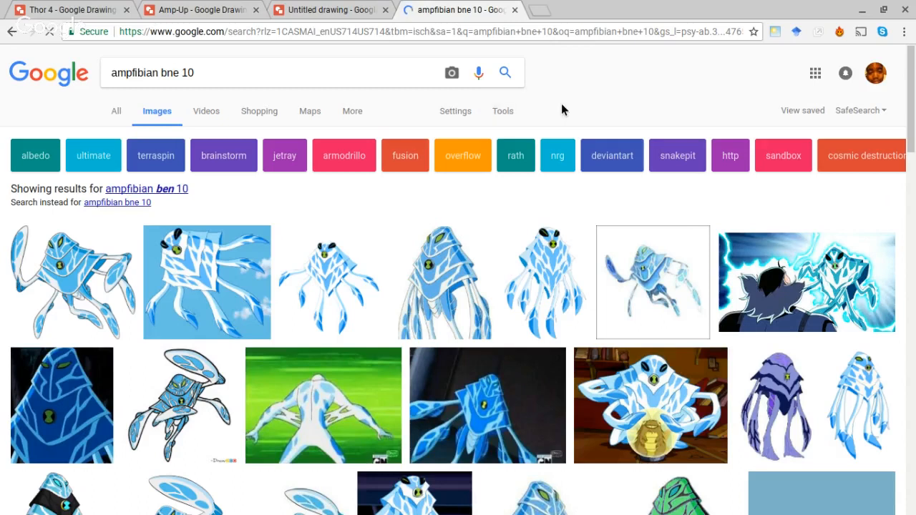
# Step: Filter the Ampfibian image results to transparent pictures and preview the Ben 10 Wiki's Ampfibian.png at larger size
pyautogui.click(504, 112)
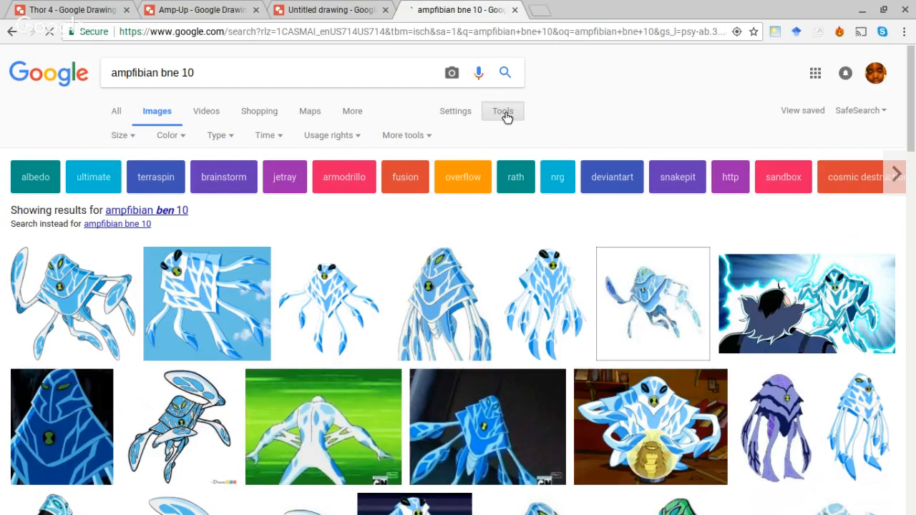
pyautogui.click(169, 136)
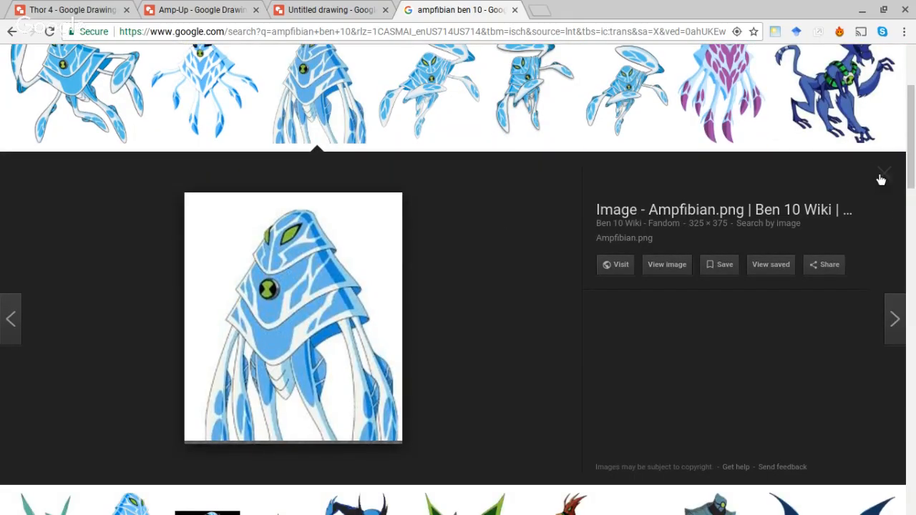
pyautogui.click(881, 179)
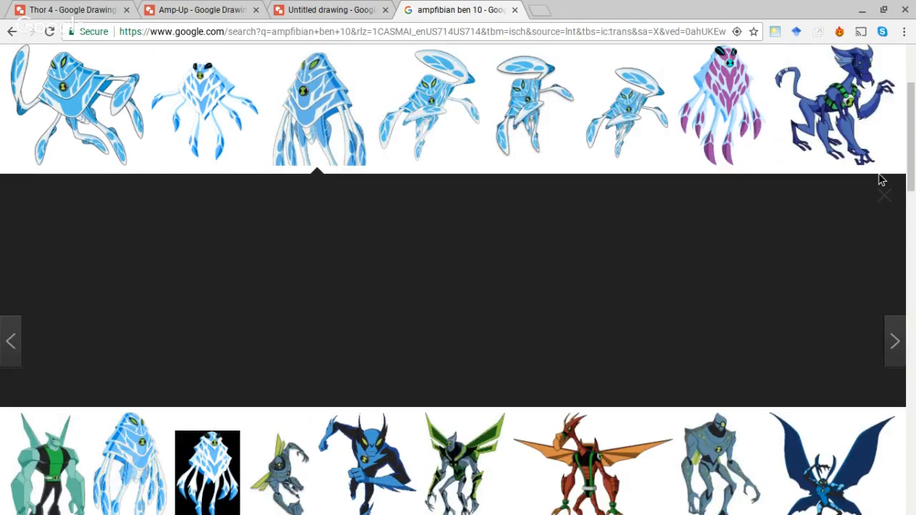
# Step: Back in the untitled drawing, undo the red figure's move and the cropping of its legs and outstretched arm on the right
pyautogui.click(331, 10)
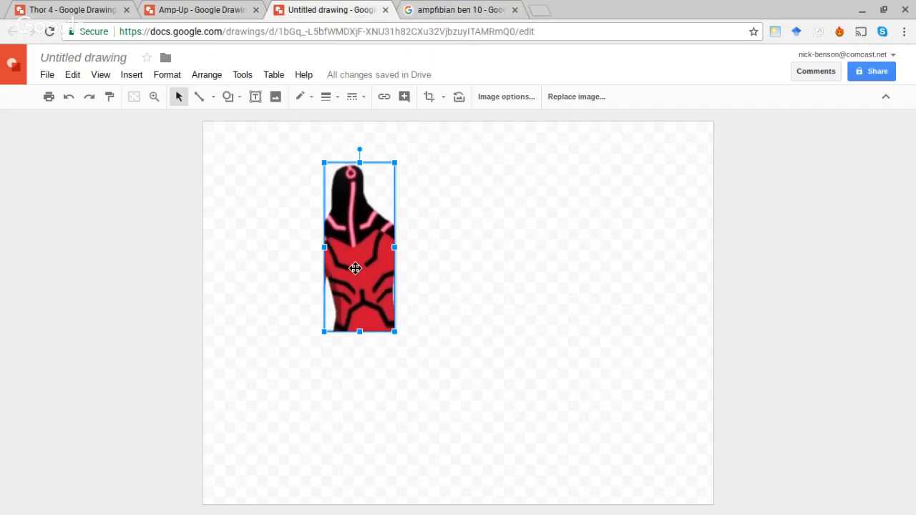
pyautogui.moveTo(355, 268); pyautogui.dragTo(456, 265)
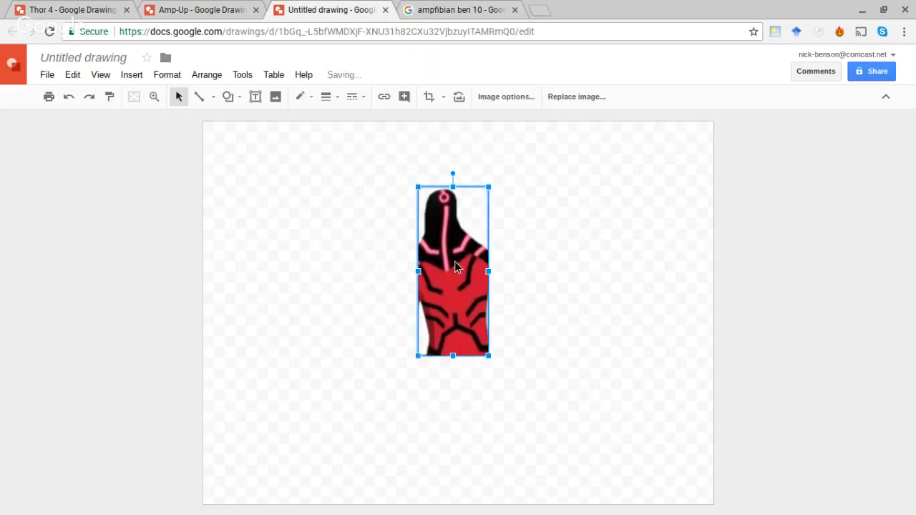
pyautogui.doubleClick(455, 266)
pyautogui.click(632, 250)
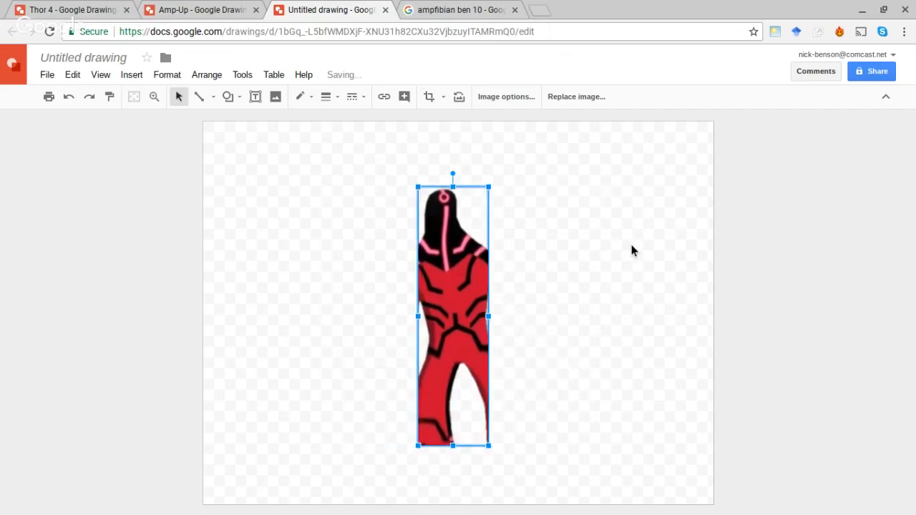
pyautogui.hotkey('ctrl', 'z')
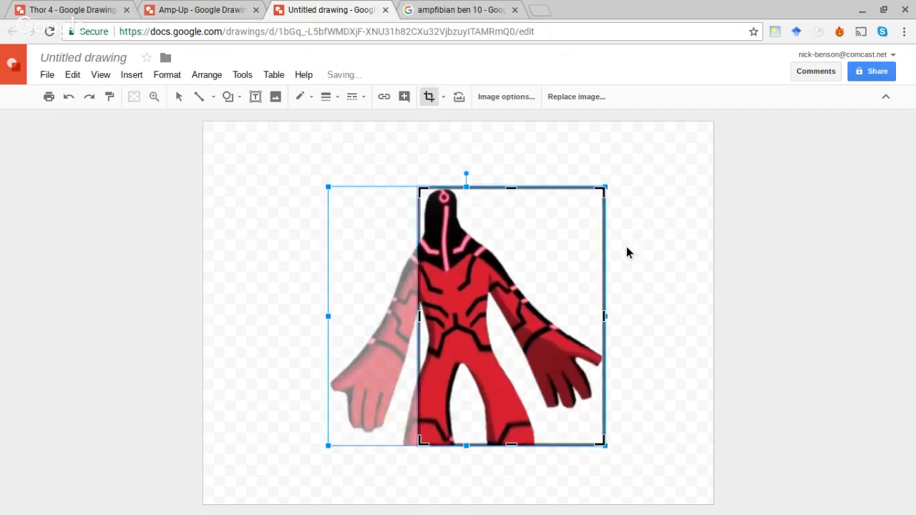
pyautogui.press('Escape')
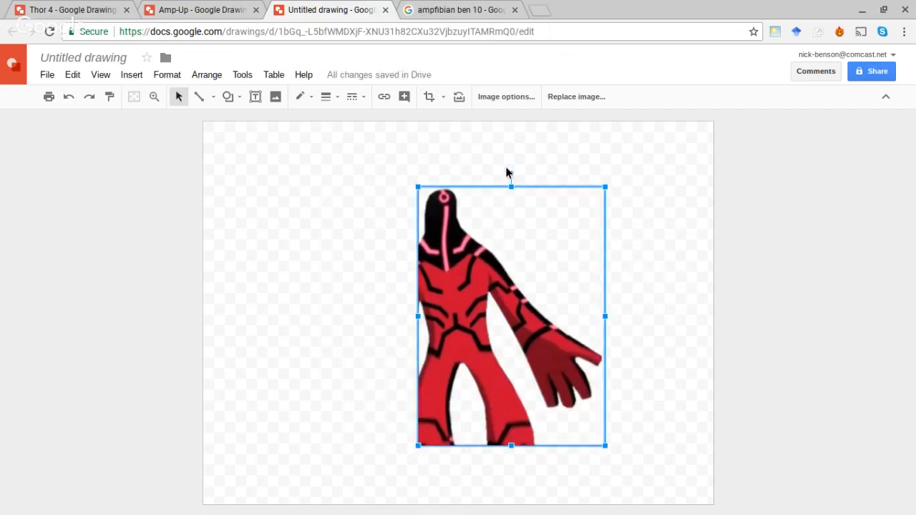
pyautogui.click(499, 161)
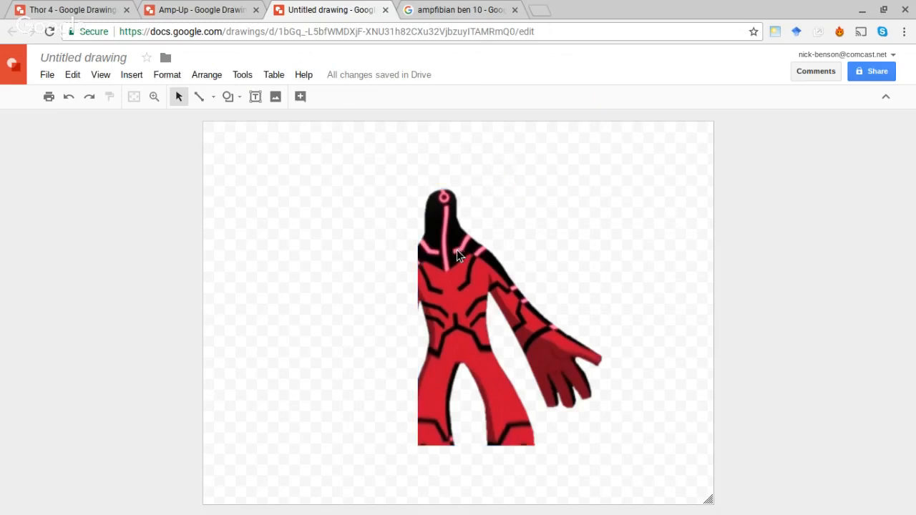
# Step: Extend the red figure's crop frame back to the image's left edge to restore the cropped-off arm
pyautogui.click(459, 253)
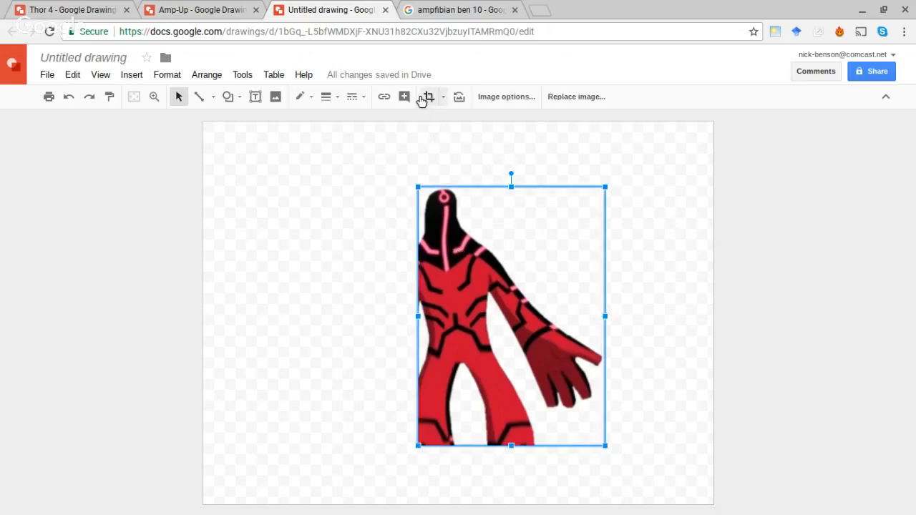
pyautogui.click(425, 99)
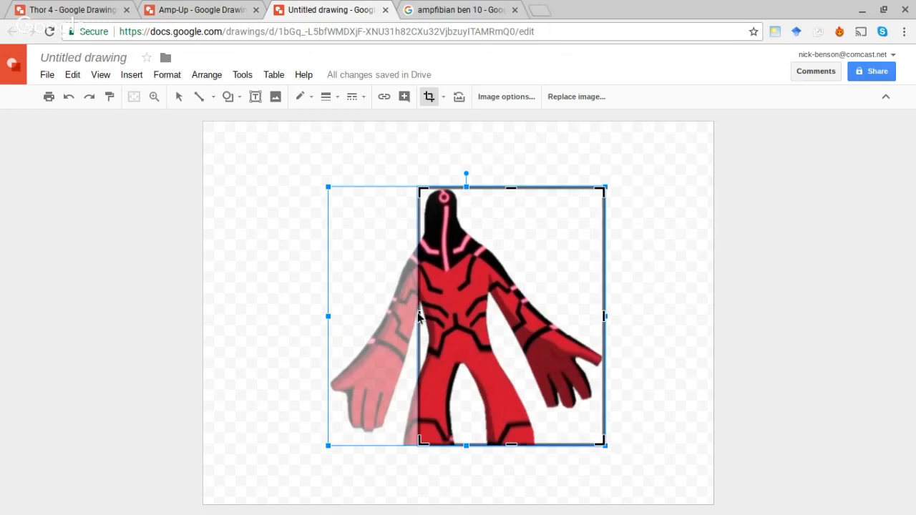
pyautogui.moveTo(419, 316); pyautogui.dragTo(327, 342)
pyautogui.press('Return')
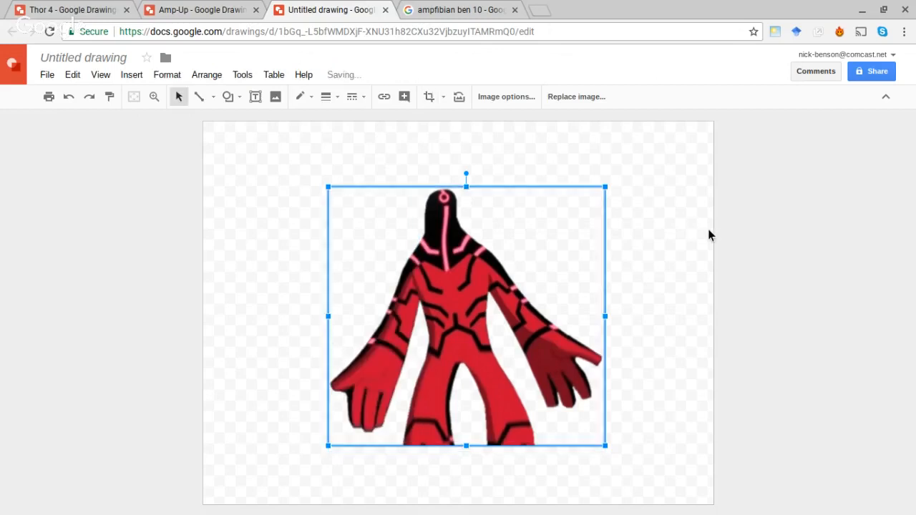
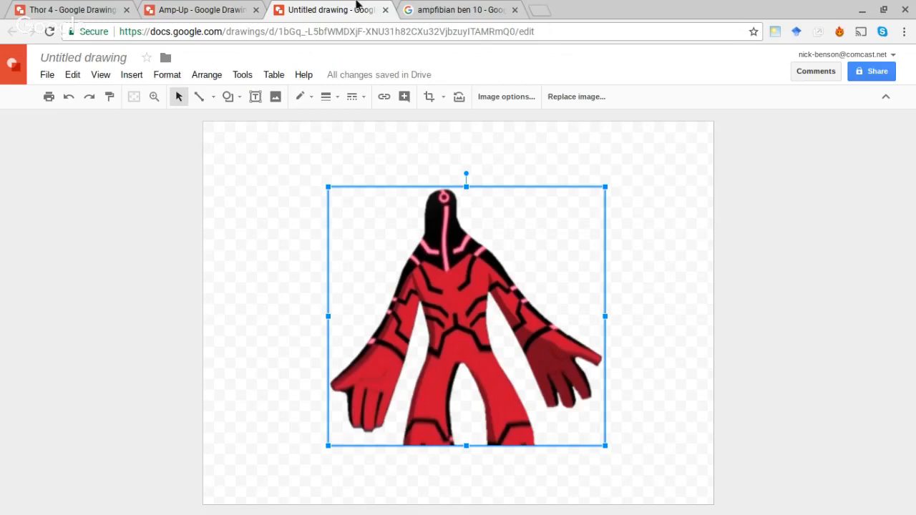
# Step: Look through the transparent Ampfibian image results for other aliens and preview the Ben 10 Wiki's Shocksquatch picture
pyautogui.click(427, 10)
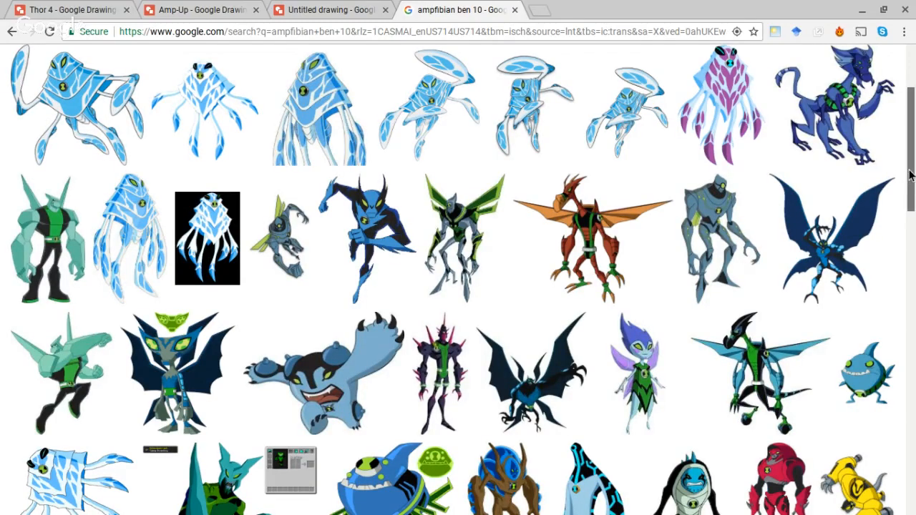
pyautogui.moveTo(910, 172); pyautogui.dragTo(911, 358)
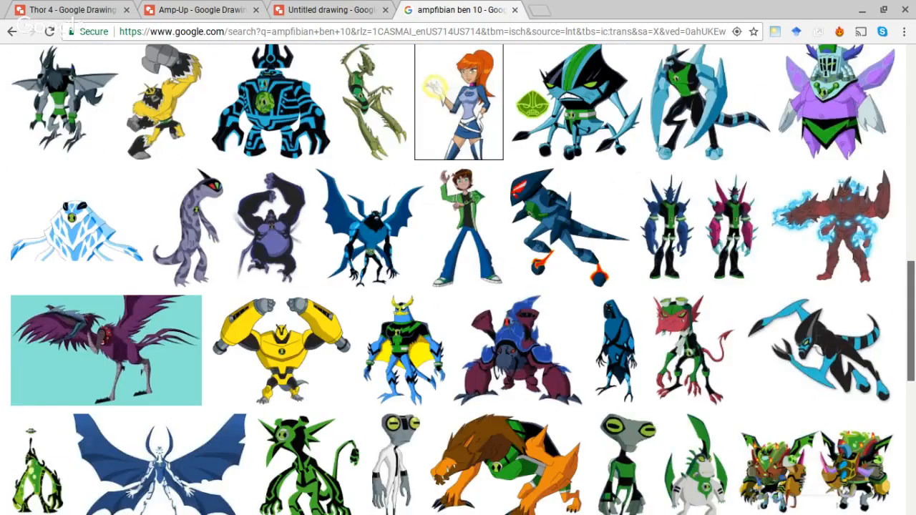
pyautogui.click(181, 113)
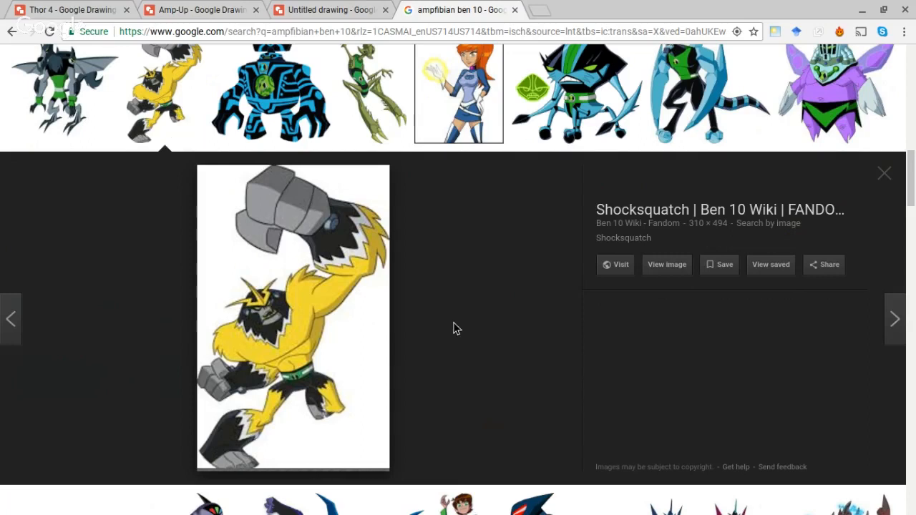
# Step: Close the image preview and run an image search for "shocksquatch ben 10", keeping the transparent filter on
pyautogui.click(886, 184)
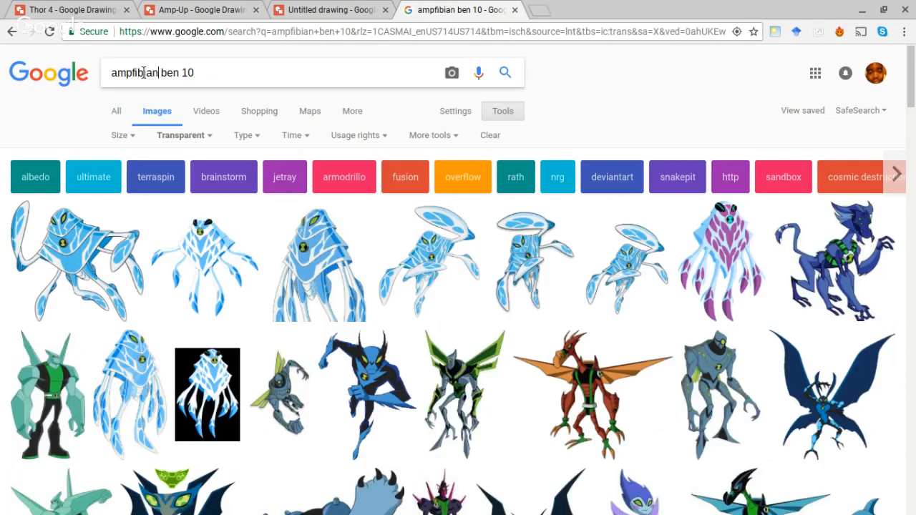
pyautogui.doubleClick(144, 73)
pyautogui.write('shocksqu')
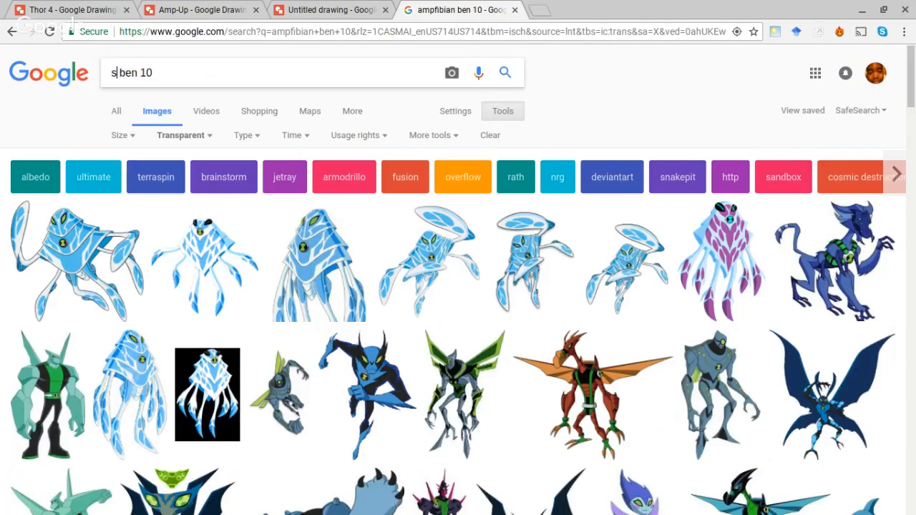
pyautogui.write('atch')
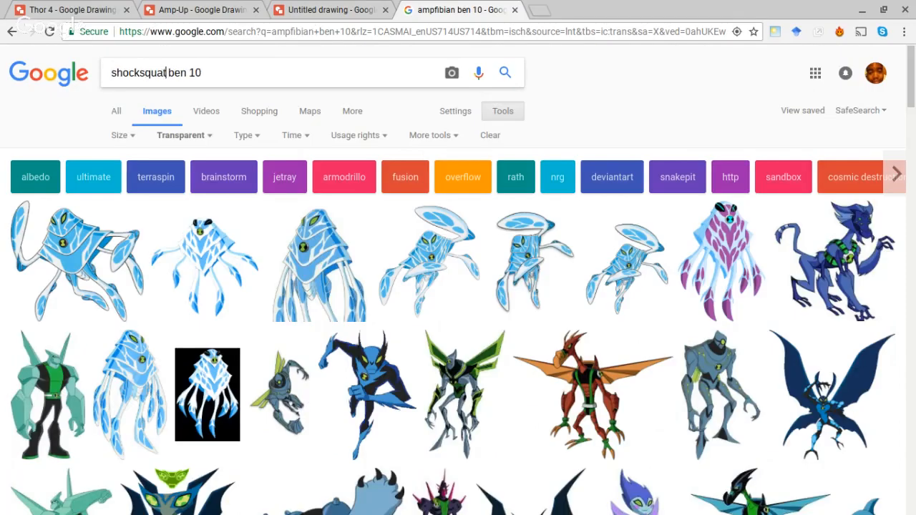
pyautogui.press('Return')
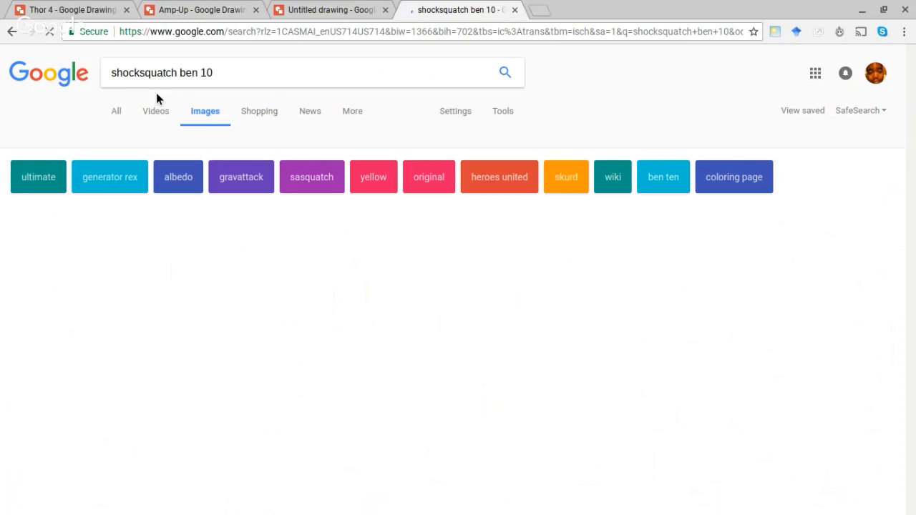
pyautogui.click(523, 111)
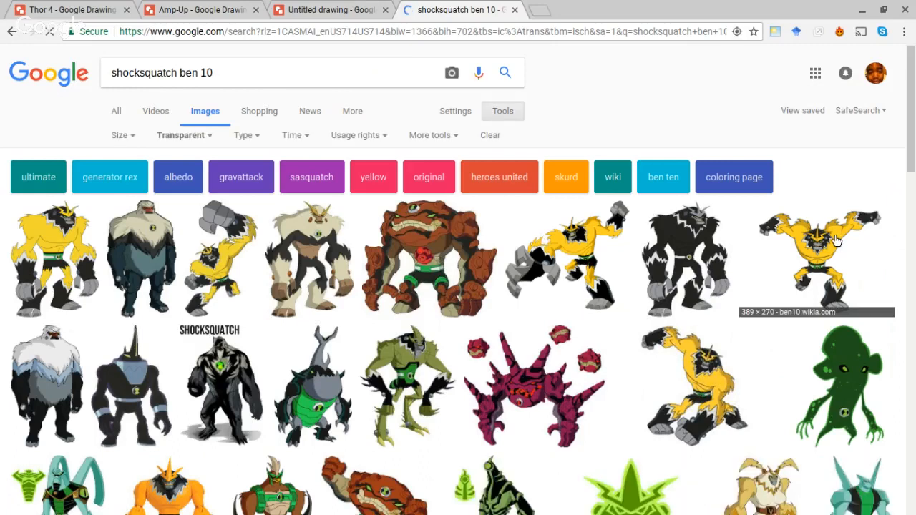
# Step: Look over the finished Amp-Up and Thor 4 fusion drawings and the red figure in the untitled drawing
pyautogui.click(202, 12)
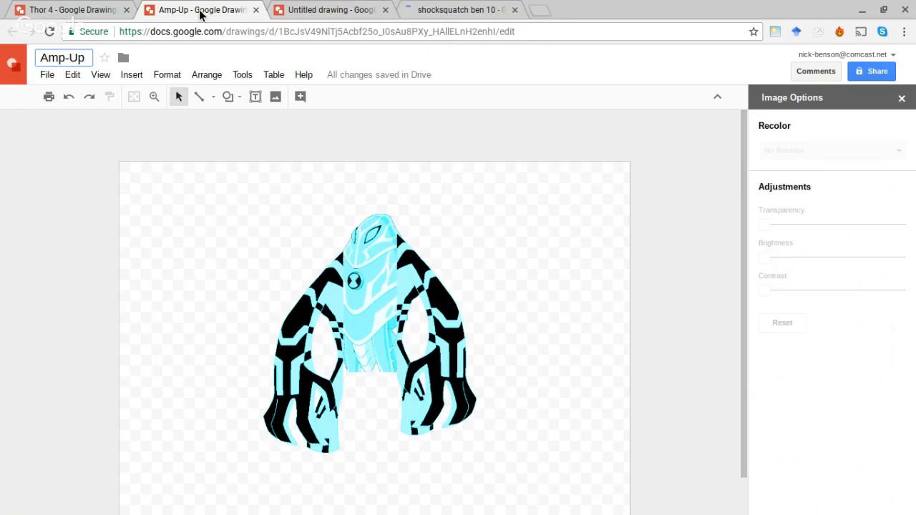
pyautogui.click(71, 10)
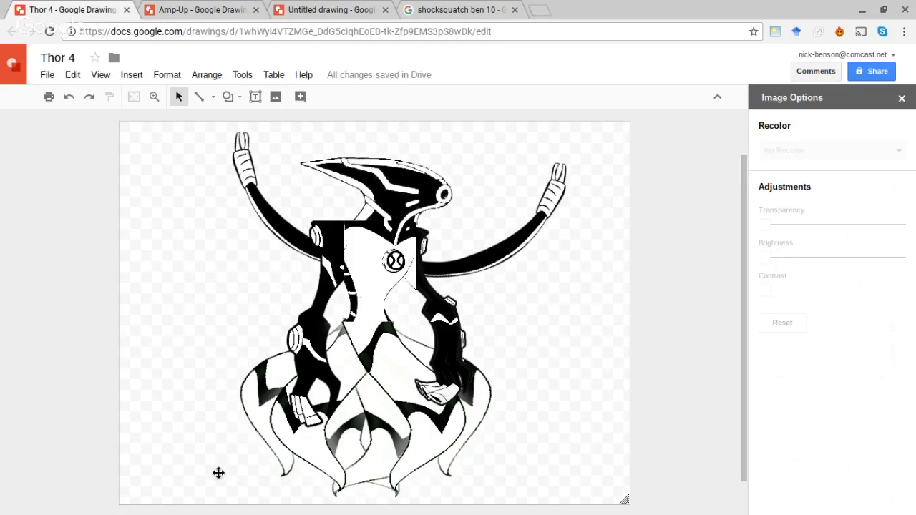
pyautogui.click(211, 8)
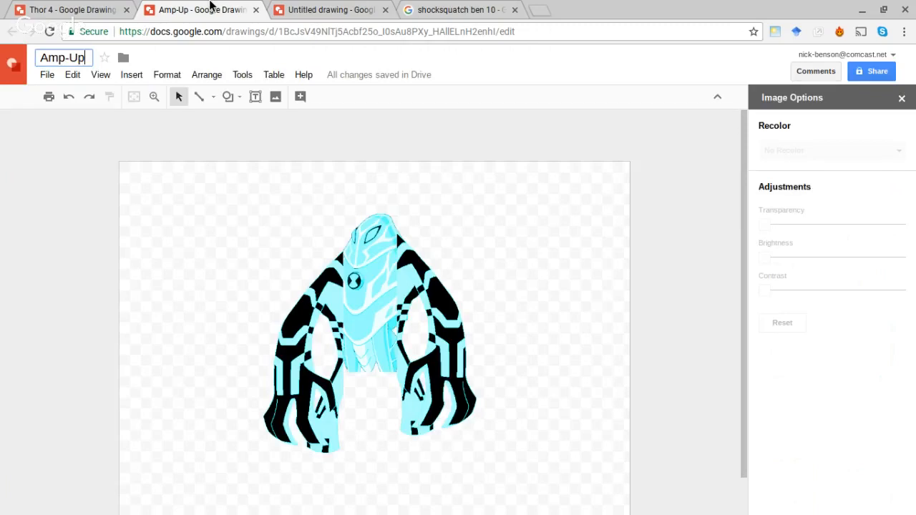
pyautogui.click(318, 9)
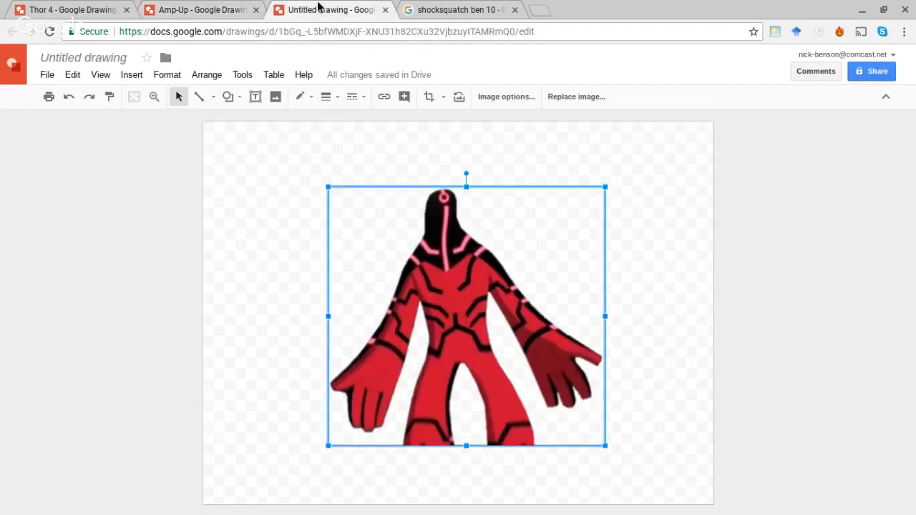
# Step: Copy the Ben 10 Wiki's transparent Shocksquatch.png from the image results and paste it into the untitled drawing
pyautogui.click(453, 12)
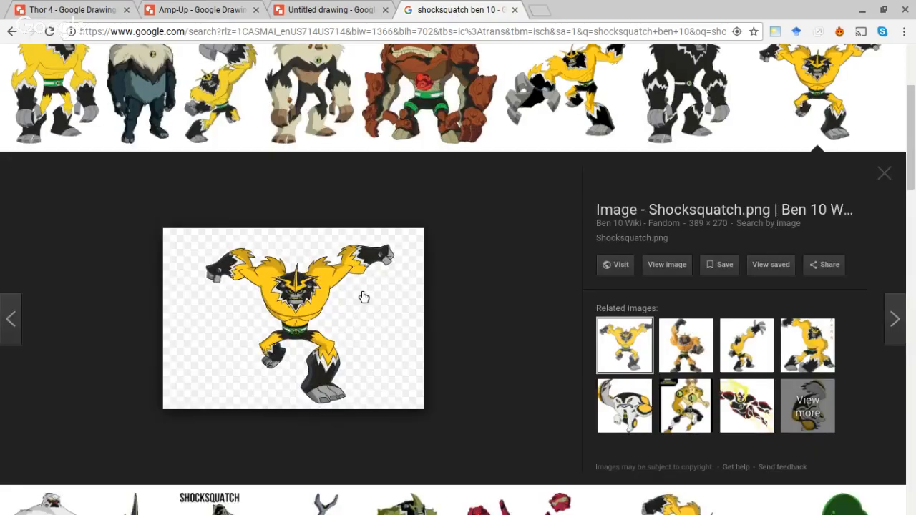
pyautogui.click(334, 7)
pyautogui.rightClick(294, 209)
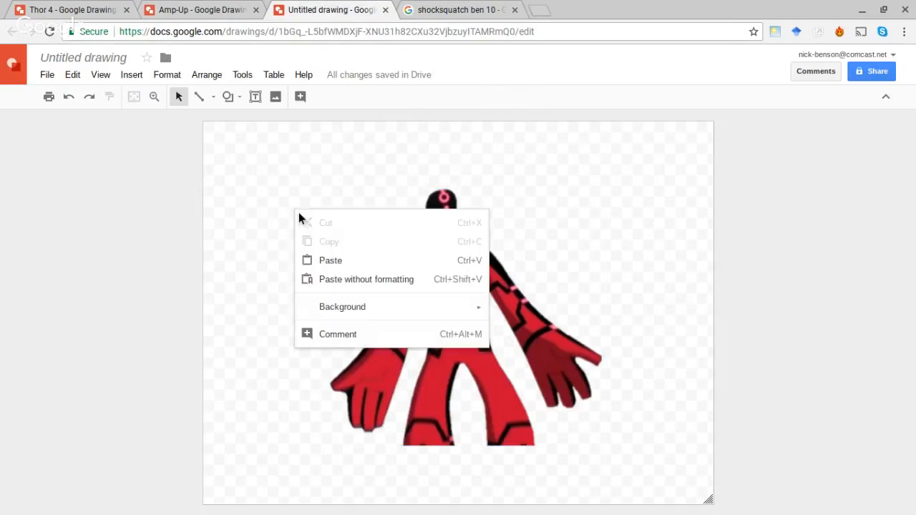
pyautogui.click(316, 262)
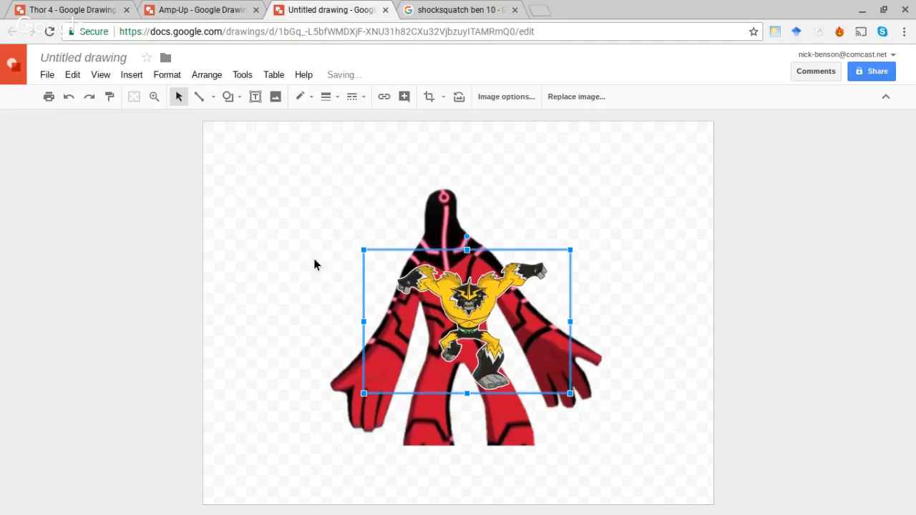
# Step: Enlarge the Shocksquatch image in stages and place its torso over the red figure's body
pyautogui.moveTo(476, 300); pyautogui.dragTo(391, 285)
pyautogui.moveTo(486, 235); pyautogui.dragTo(587, 180)
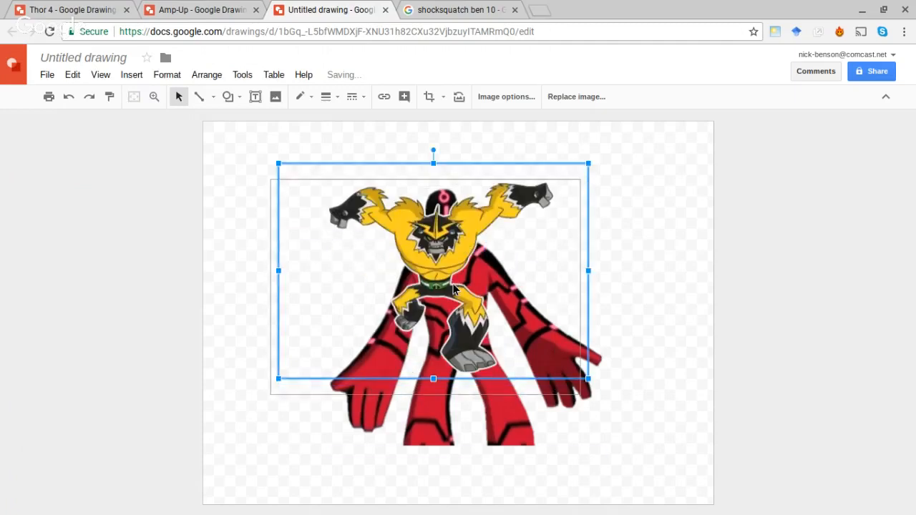
pyautogui.moveTo(454, 285); pyautogui.dragTo(428, 358)
pyautogui.moveTo(563, 237); pyautogui.dragTo(642, 191)
pyautogui.moveTo(489, 270); pyautogui.dragTo(464, 299)
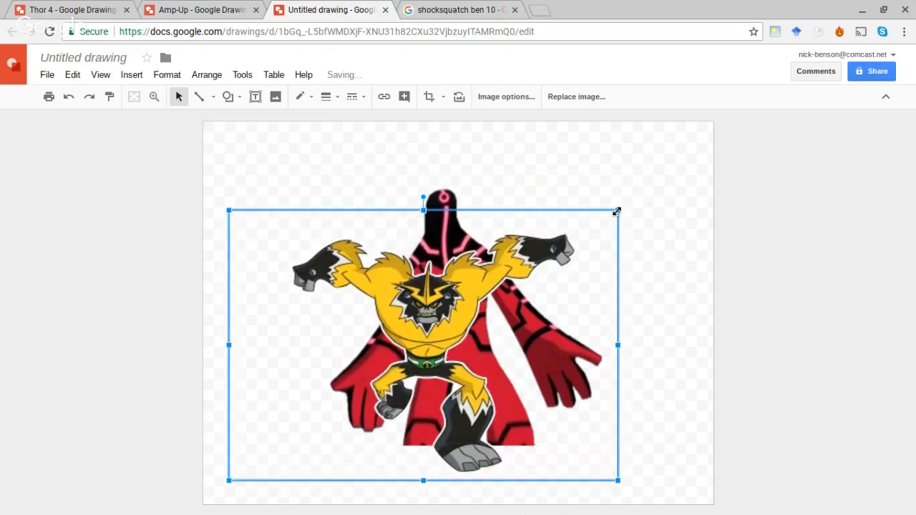
pyautogui.moveTo(617, 212); pyautogui.dragTo(671, 172)
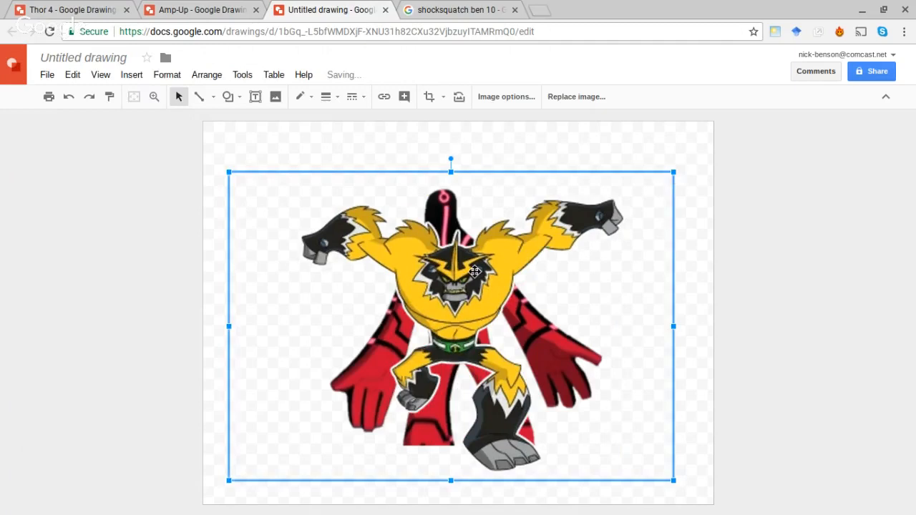
pyautogui.moveTo(464, 286); pyautogui.dragTo(450, 301)
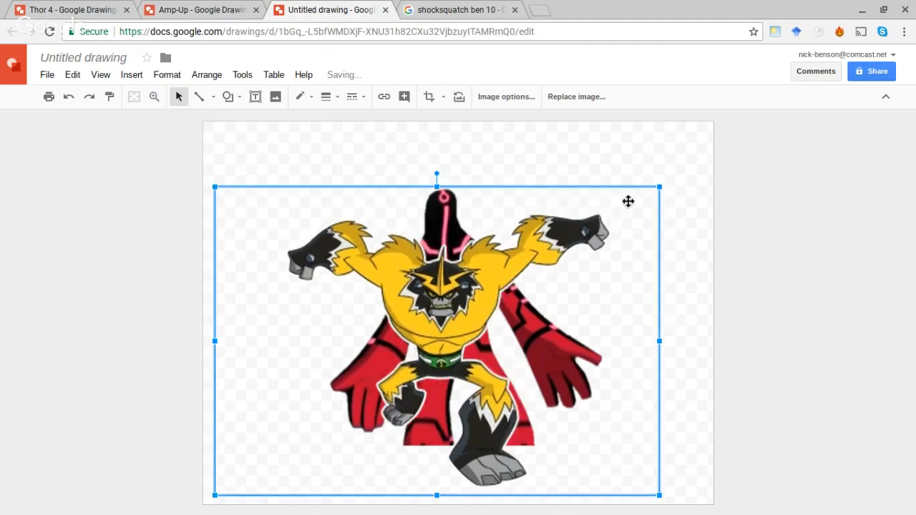
pyautogui.moveTo(660, 185); pyautogui.dragTo(691, 171)
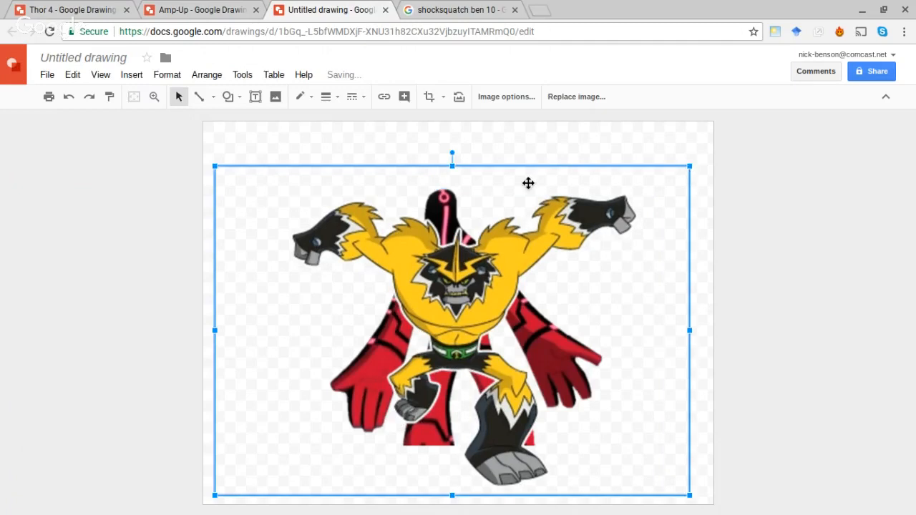
# Step: Crop the Shocksquatch image down to just the raised arm and shoulder on the left
pyautogui.click(428, 100)
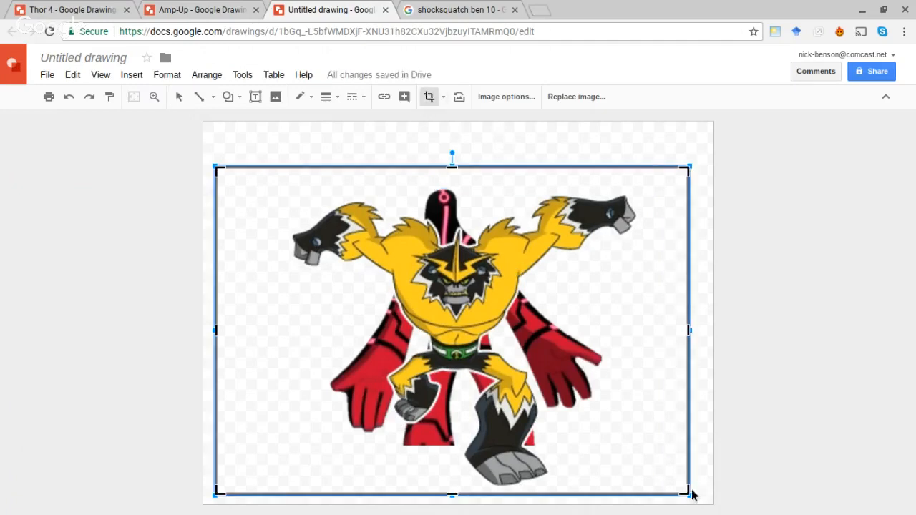
pyautogui.moveTo(686, 492); pyautogui.dragTo(403, 293)
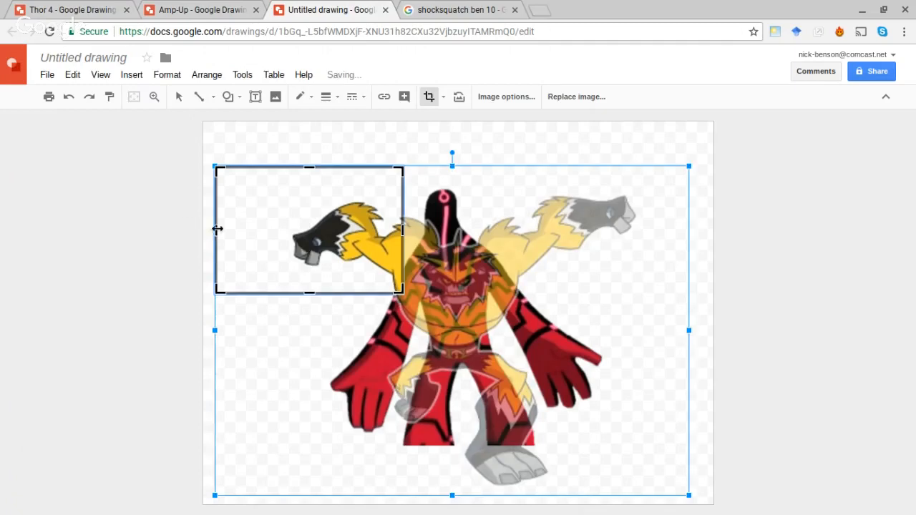
pyautogui.moveTo(217, 229); pyautogui.dragTo(290, 228)
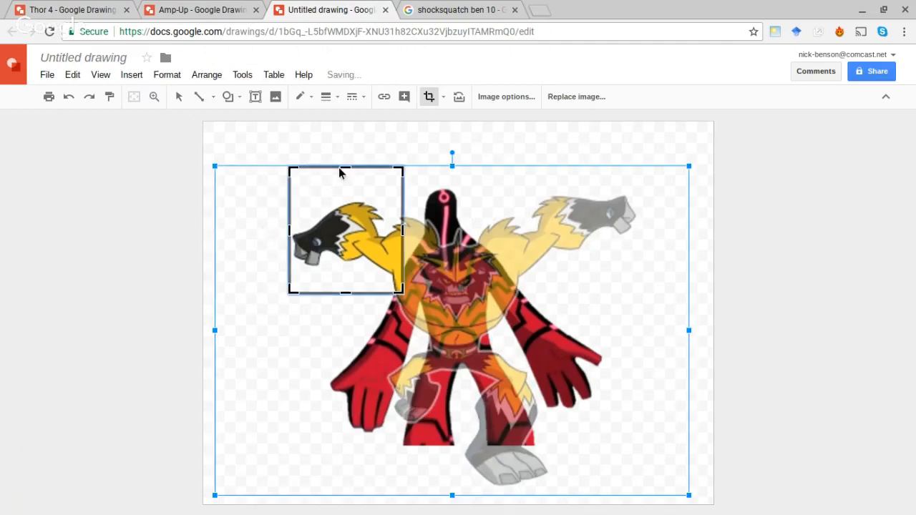
pyautogui.moveTo(345, 167); pyautogui.dragTo(347, 190)
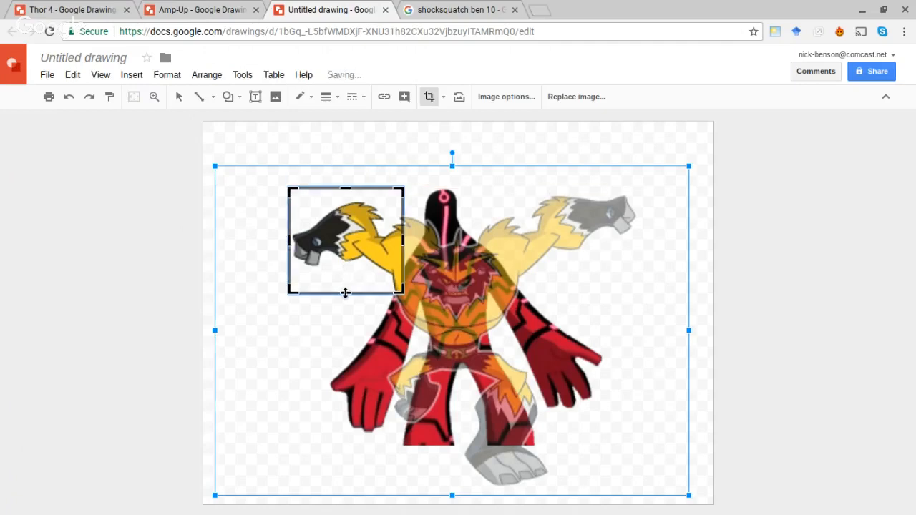
pyautogui.moveTo(345, 292); pyautogui.dragTo(345, 287)
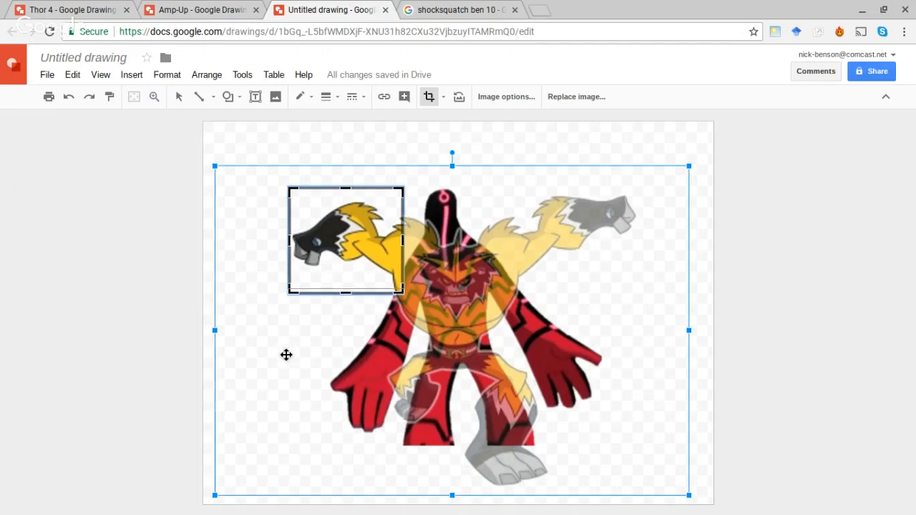
pyautogui.press('Return')
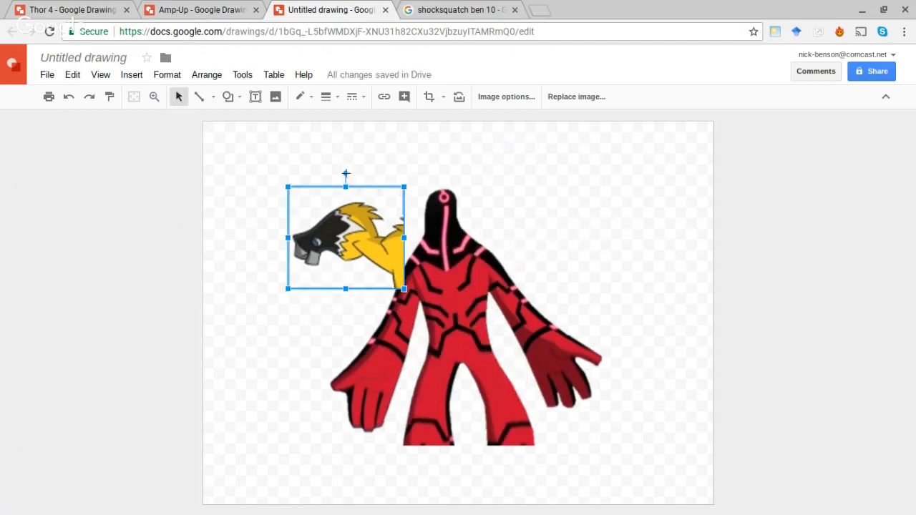
# Step: Rotate the cropped yellow arm to hang downward, lengthen it and fit it over the red figure's left-side arm
pyautogui.moveTo(346, 173); pyautogui.dragTo(373, 322)
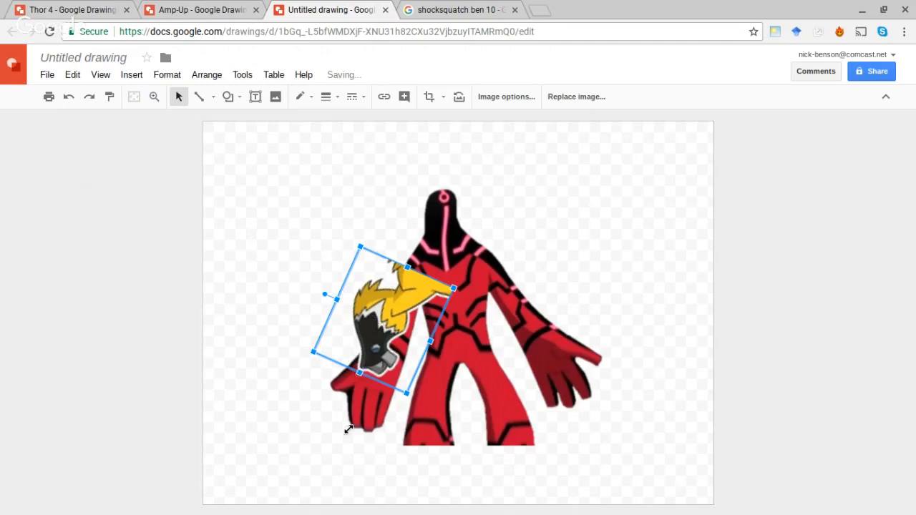
pyautogui.moveTo(349, 429); pyautogui.dragTo(342, 449)
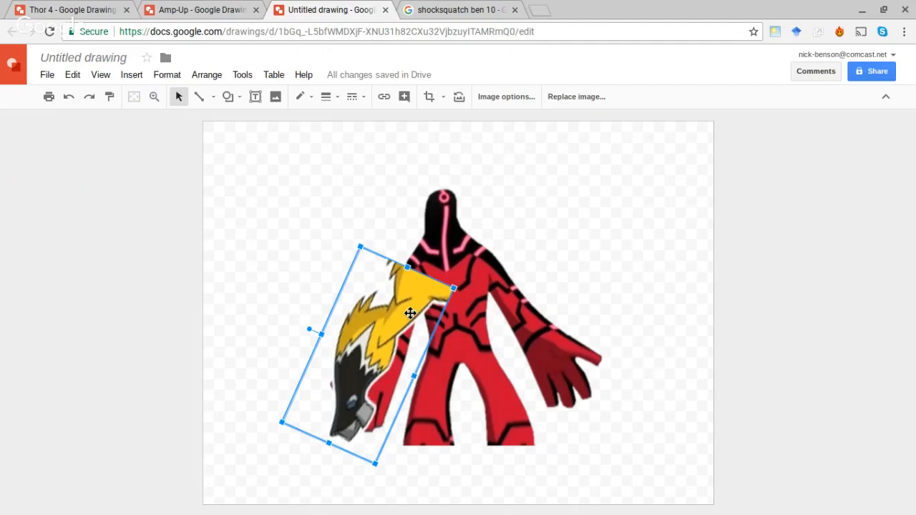
pyautogui.moveTo(410, 313); pyautogui.dragTo(413, 315)
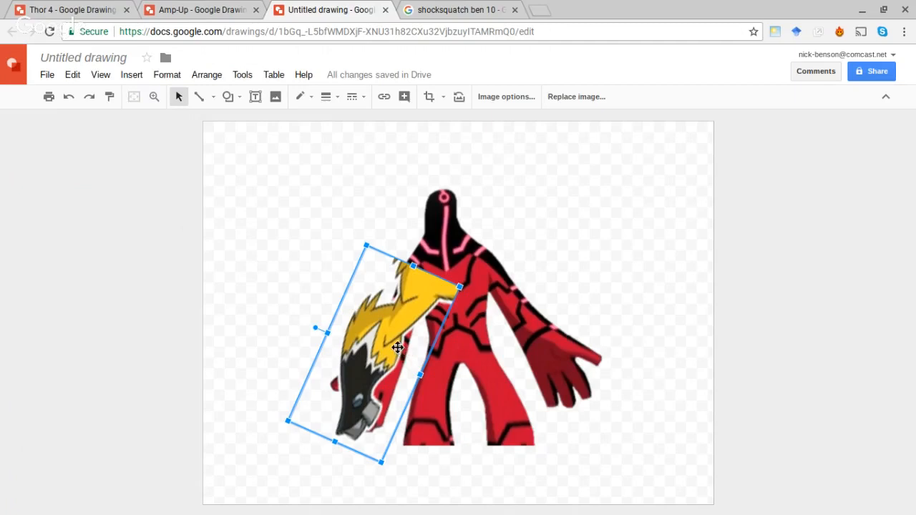
# Step: Duplicate the yellow arm, flip the copy horizontally and place it over the red figure's right-side arm
pyautogui.hotkey('ctrl', 'd')
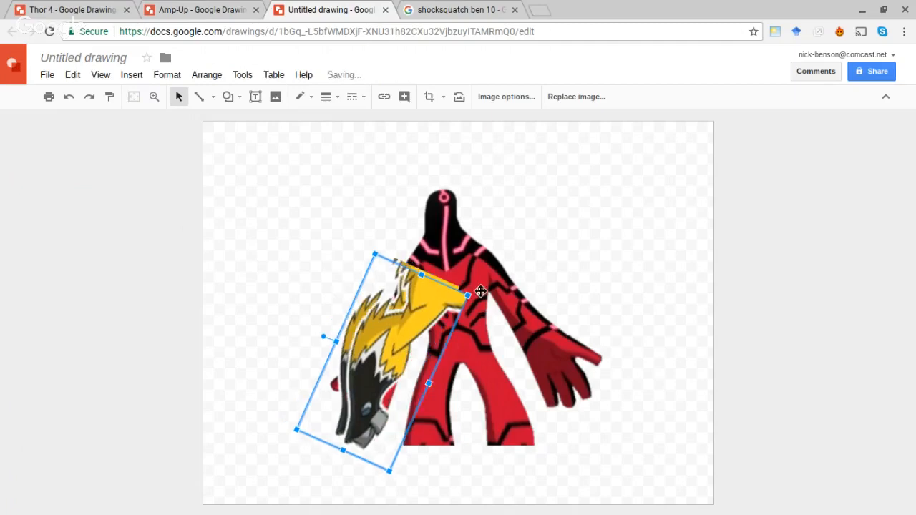
pyautogui.rightClick(428, 309)
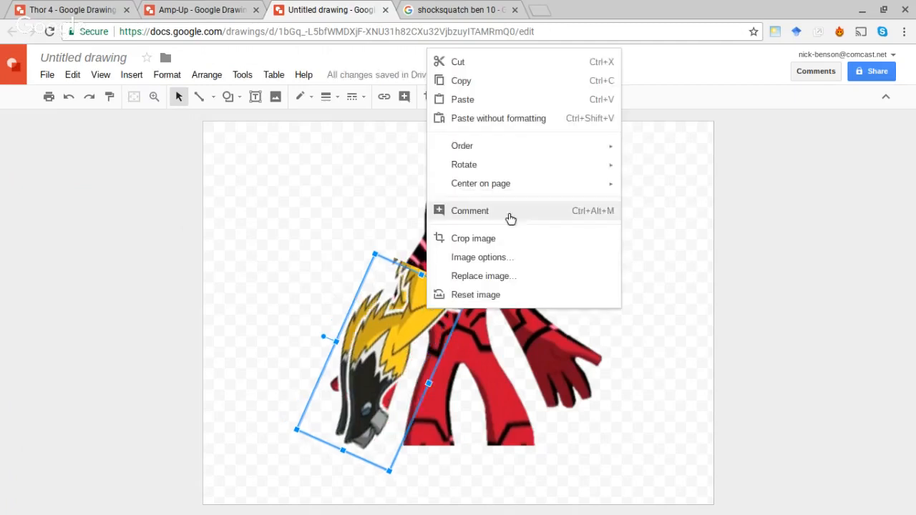
pyautogui.moveTo(518, 167)
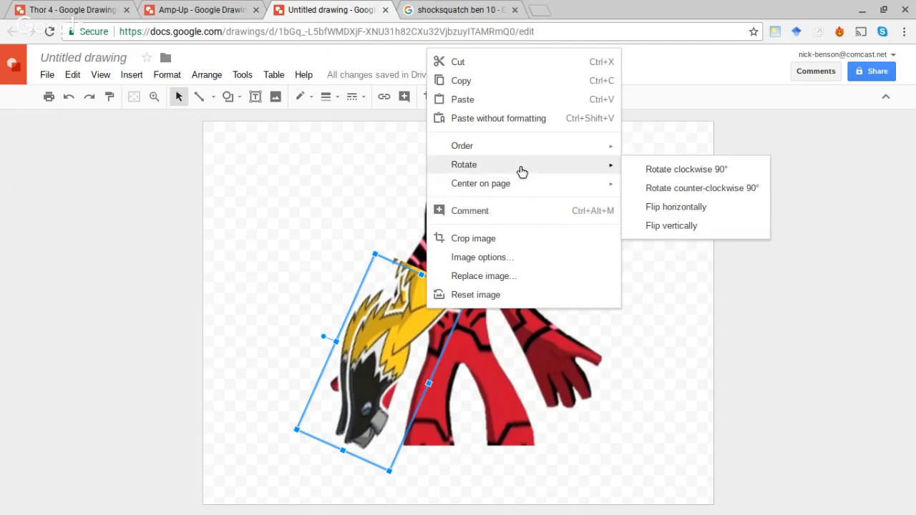
pyautogui.click(650, 207)
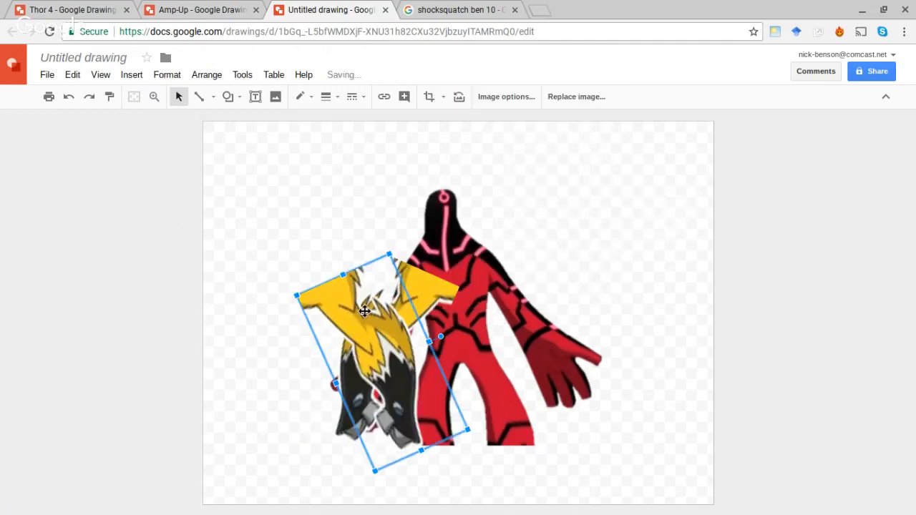
pyautogui.moveTo(350, 312); pyautogui.dragTo(506, 309)
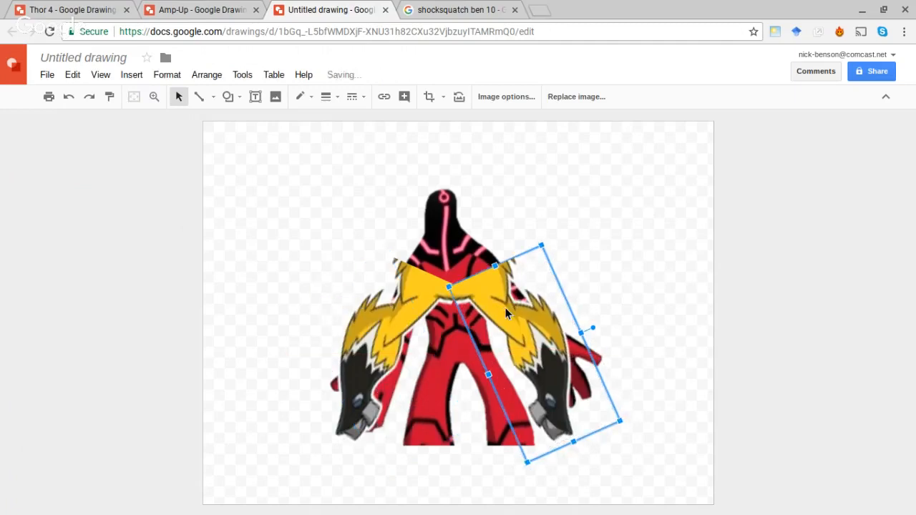
pyautogui.click(609, 261)
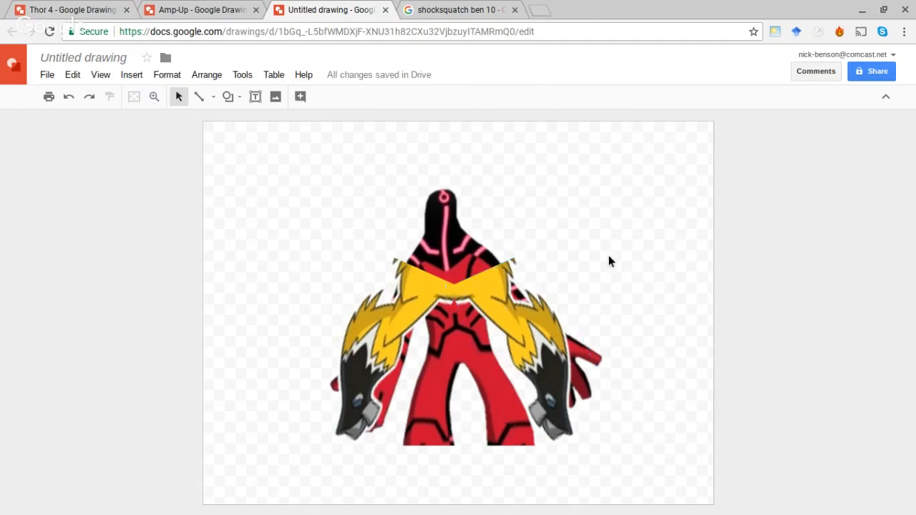
# Step: Crop the red figure in from both sides to cut off its arms, leaving the head, torso and inner legs
pyautogui.click(471, 248)
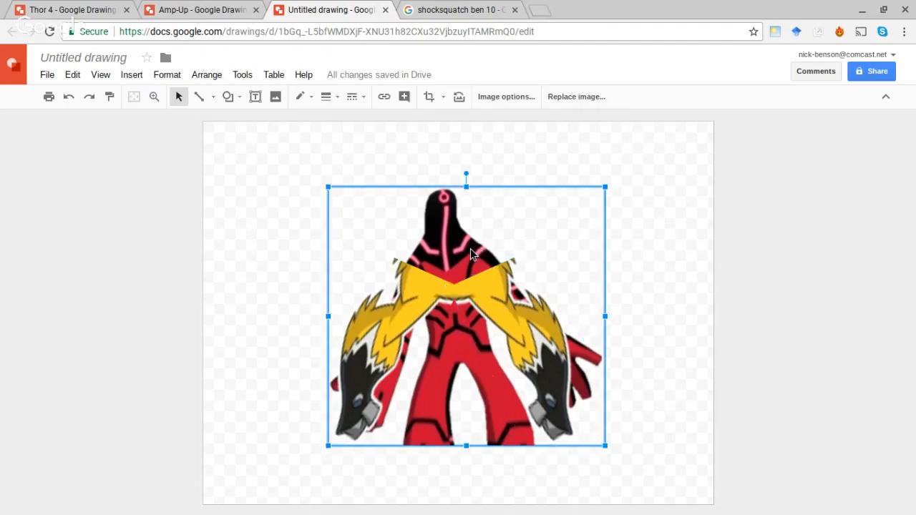
pyautogui.click(430, 97)
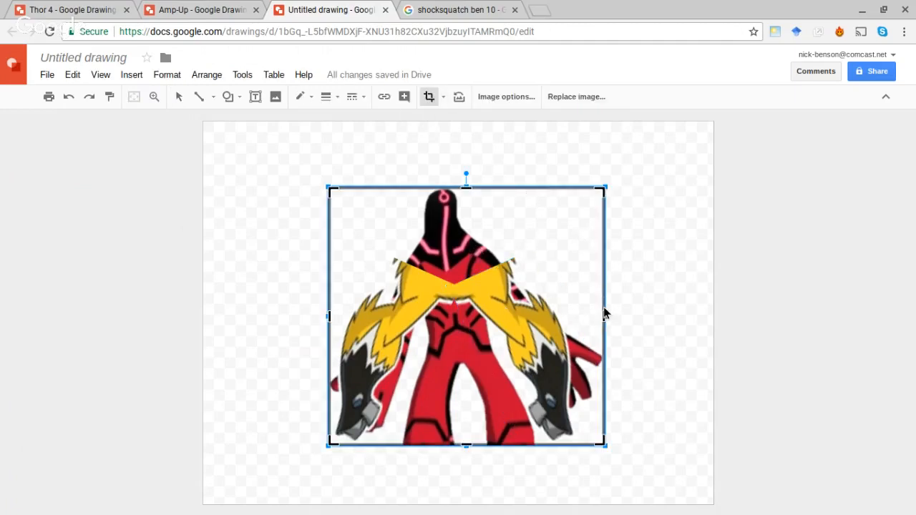
pyautogui.moveTo(605, 315); pyautogui.dragTo(505, 304)
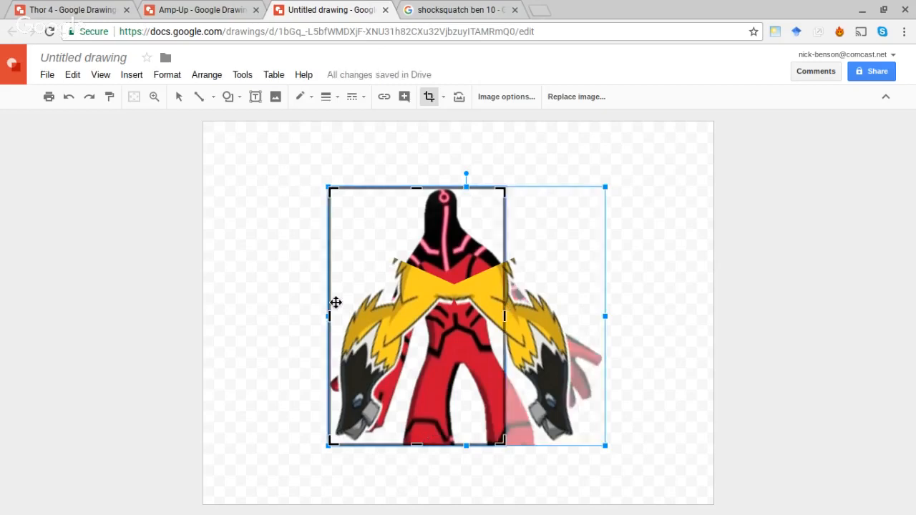
pyautogui.moveTo(330, 318); pyautogui.dragTo(416, 307)
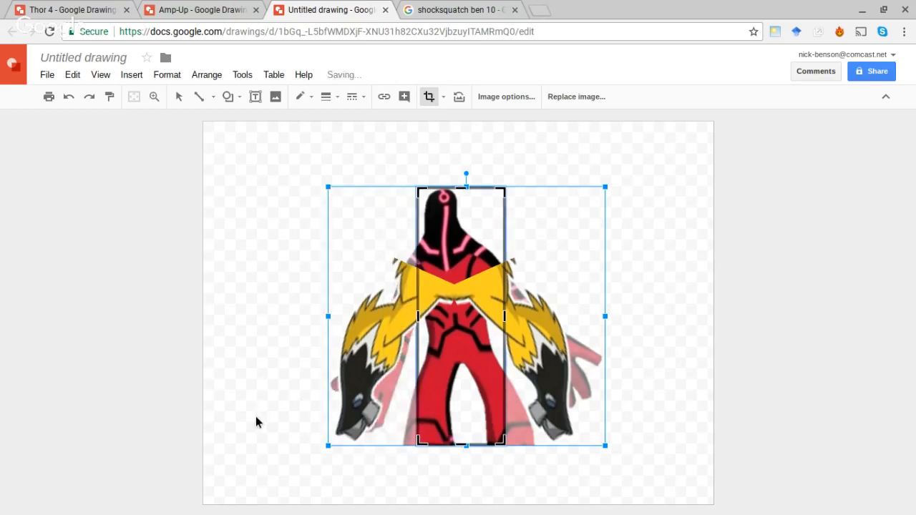
pyautogui.press('Return')
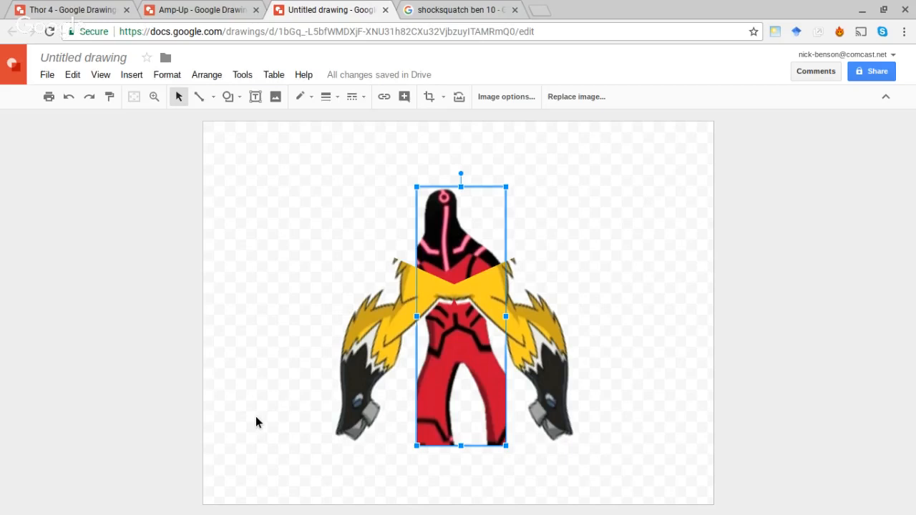
# Step: Rotate both yellow arms further outward and reposition them so they meet at the red figure's shoulders
pyautogui.click(407, 289)
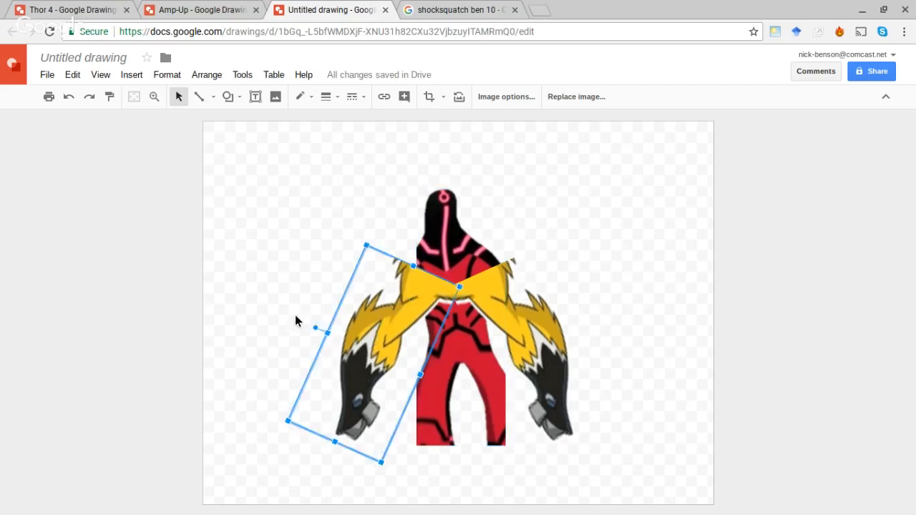
pyautogui.moveTo(313, 325); pyautogui.dragTo(316, 317)
pyautogui.moveTo(393, 325); pyautogui.dragTo(391, 308)
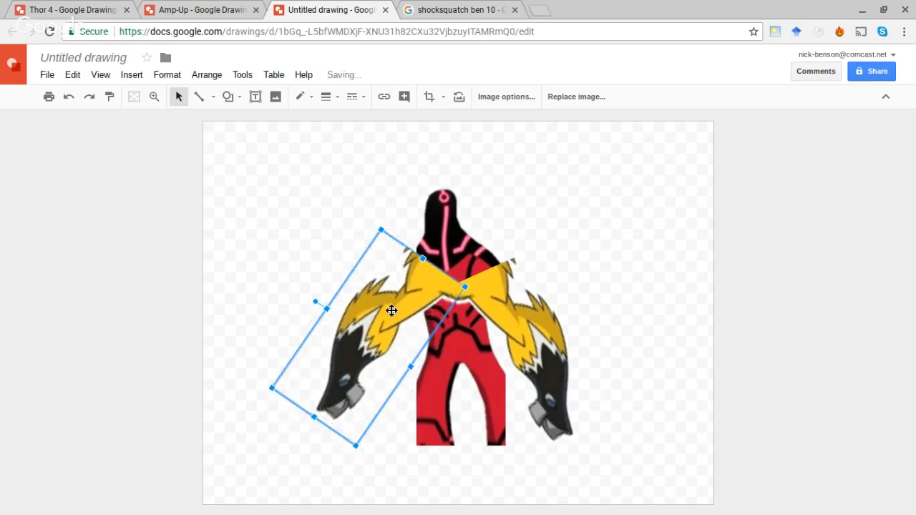
pyautogui.click(494, 306)
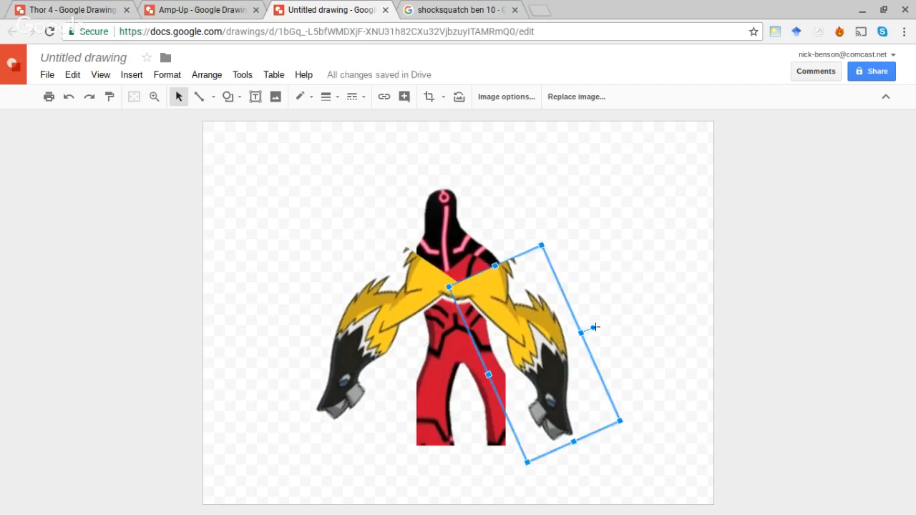
pyautogui.moveTo(595, 327); pyautogui.dragTo(599, 310)
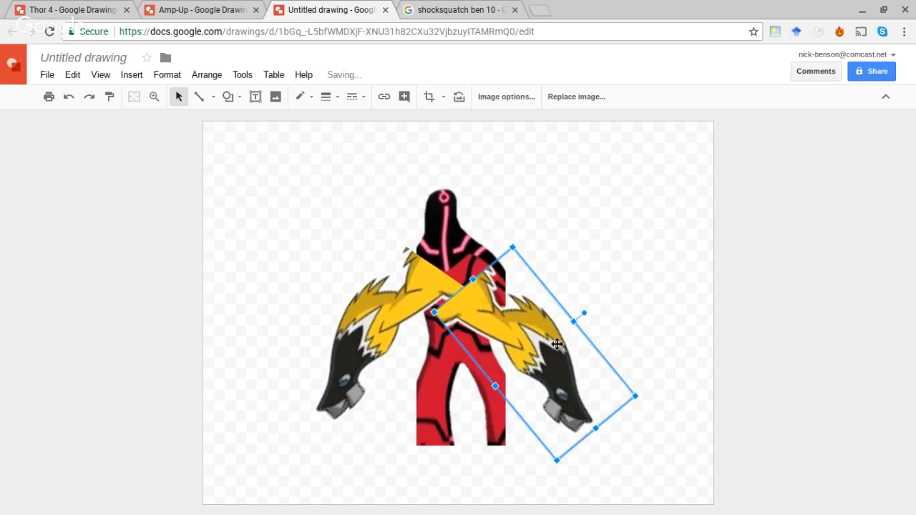
pyautogui.moveTo(557, 344)
pyautogui.mouseDown()
pyautogui.moveTo(553, 323)
pyautogui.moveTo(543, 330)
pyautogui.moveTo(555, 338)
pyautogui.mouseUp()
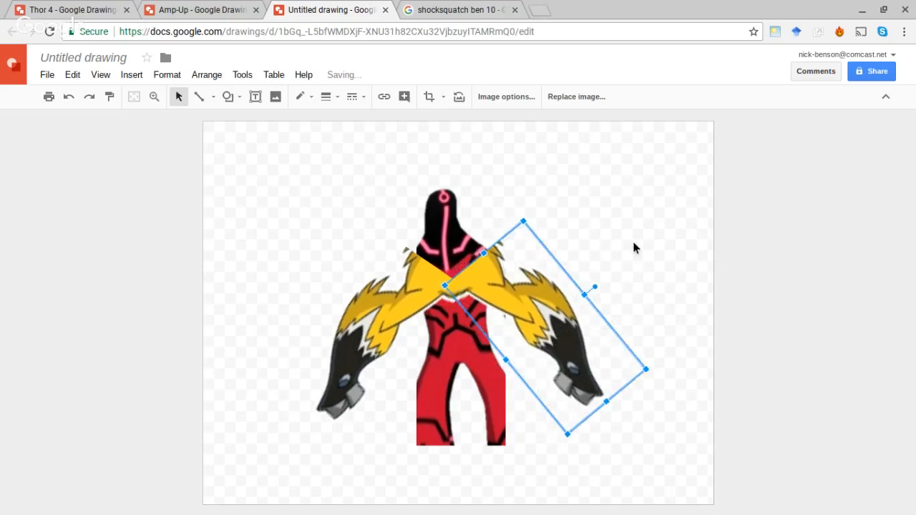
pyautogui.click(581, 196)
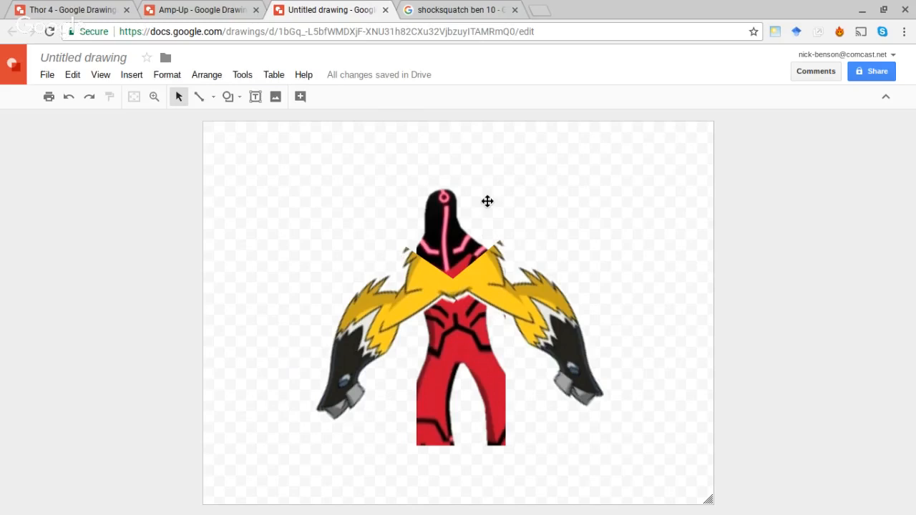
# Step: Send the left-side yellow arm to the back and nudge it up slightly behind the red torso
pyautogui.rightClick(429, 288)
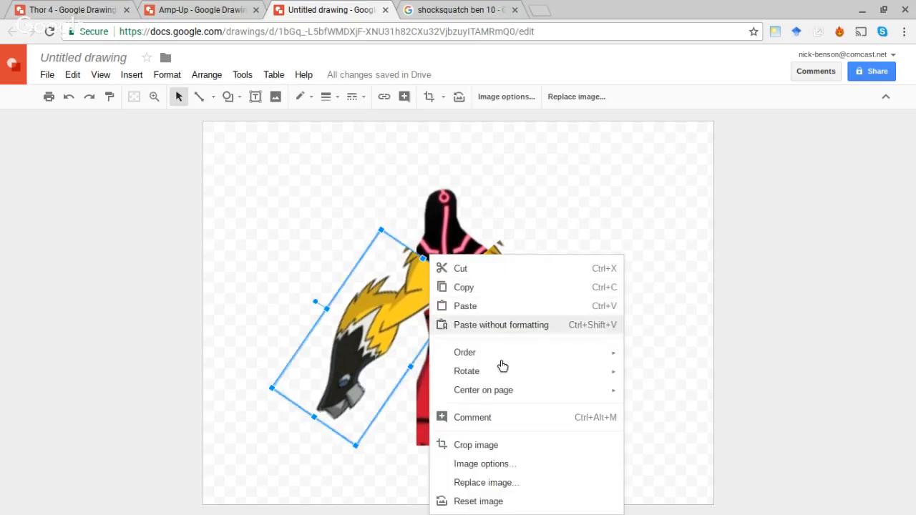
pyautogui.moveTo(566, 362)
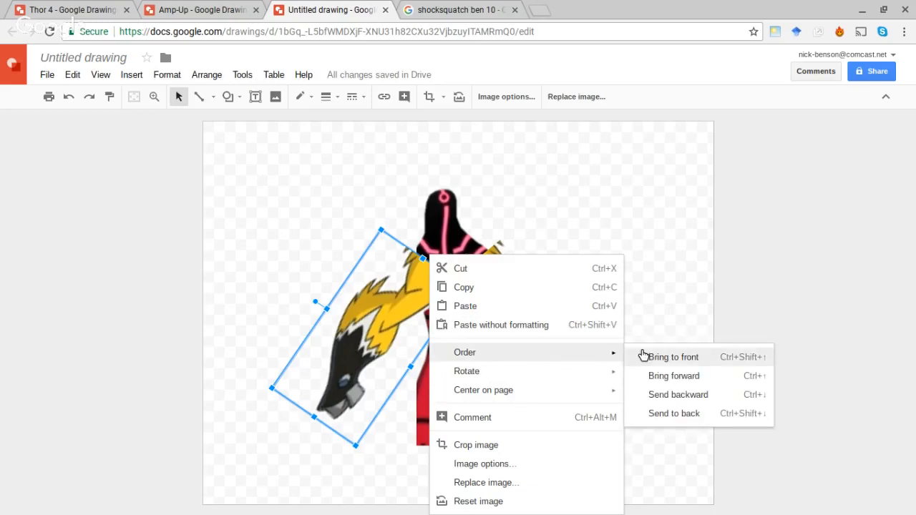
pyautogui.click(658, 415)
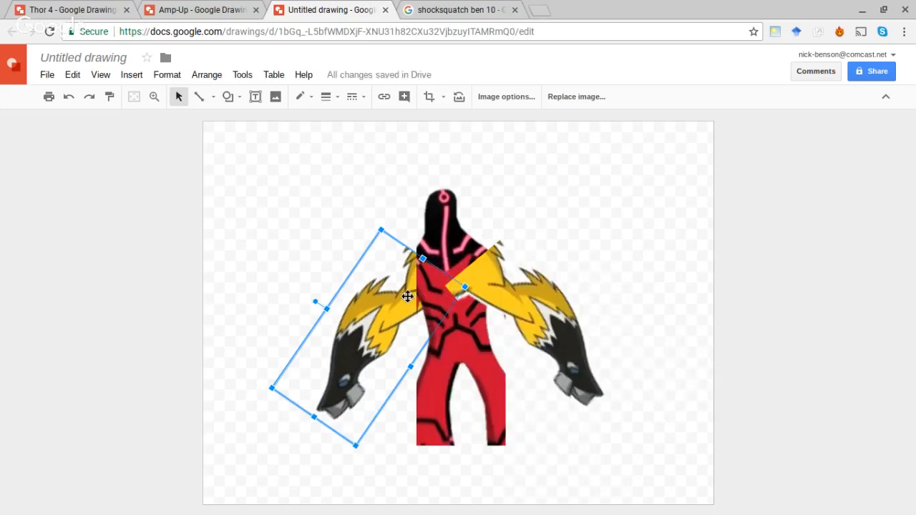
pyautogui.moveTo(407, 297)
pyautogui.mouseDown()
pyautogui.moveTo(401, 288)
pyautogui.moveTo(406, 292)
pyautogui.mouseUp()
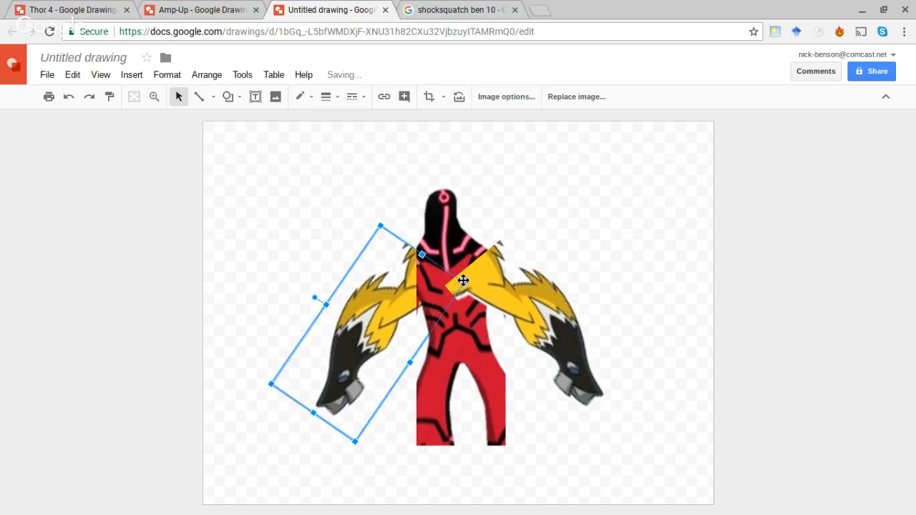
# Step: Send the right-side yellow arm to the back and shift it slightly up and inward behind the red shoulder
pyautogui.click(493, 282)
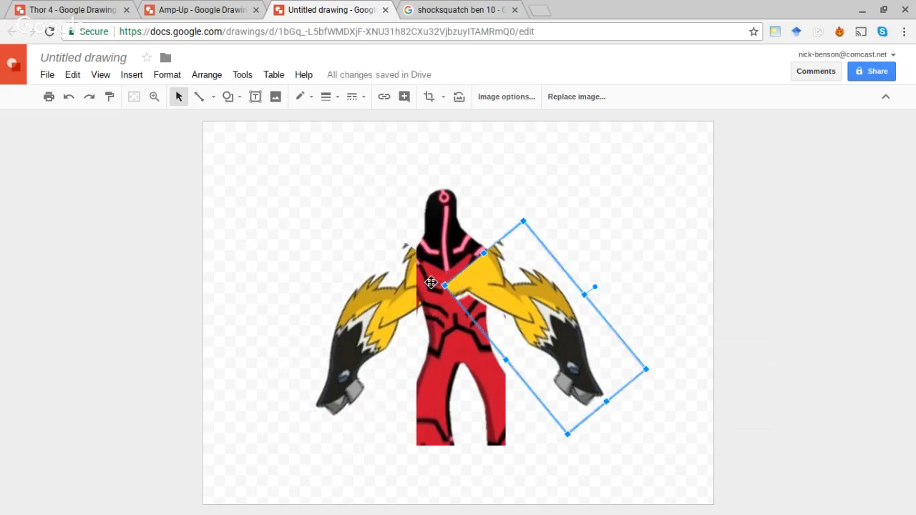
pyautogui.rightClick(506, 290)
pyautogui.moveTo(558, 353)
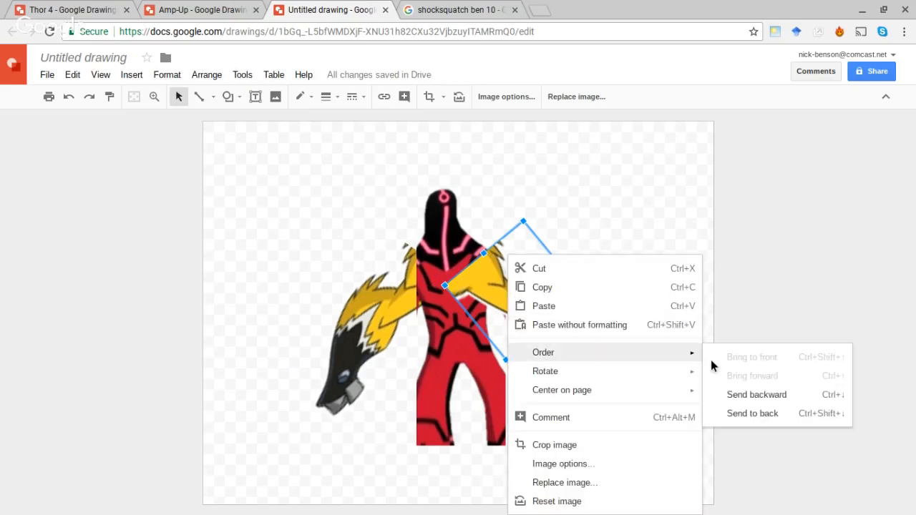
pyautogui.click(732, 416)
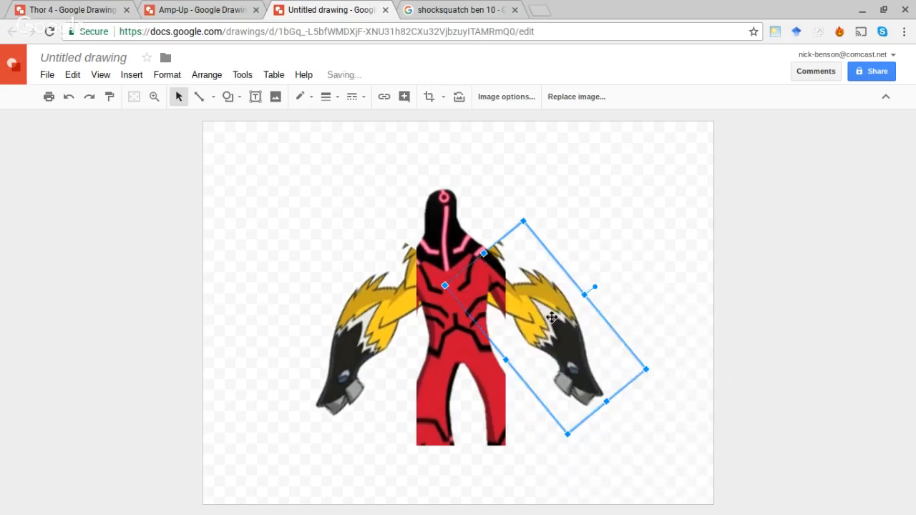
pyautogui.press('Up')
pyautogui.press('Up')
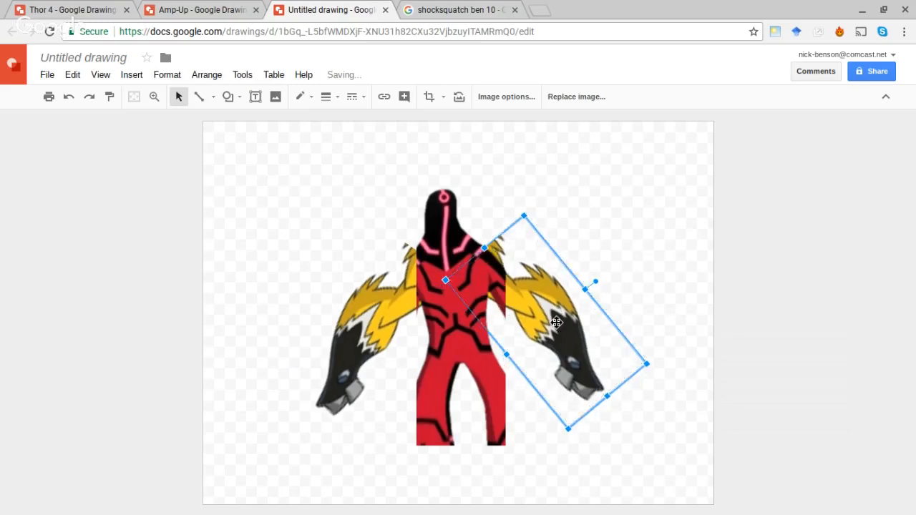
pyautogui.press('Left')
pyautogui.press('Left')
pyautogui.press('Left')
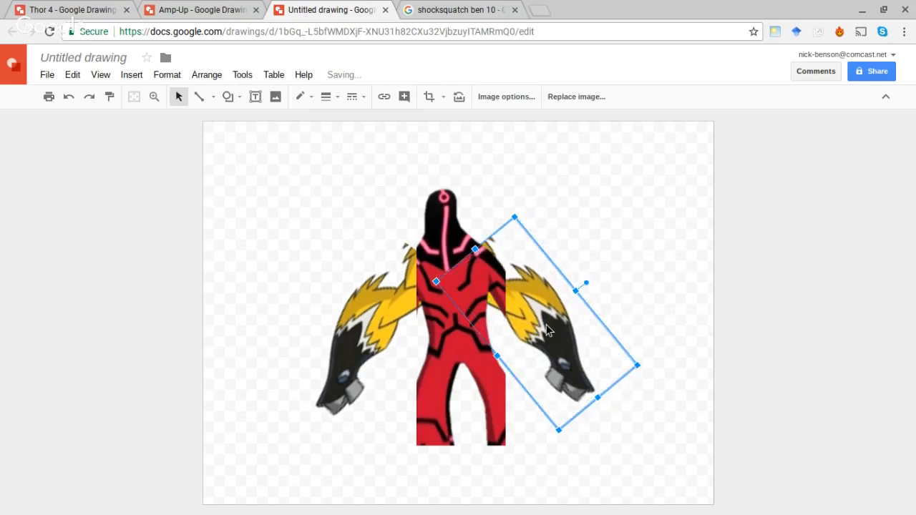
pyautogui.moveTo(547, 327); pyautogui.dragTo(550, 322)
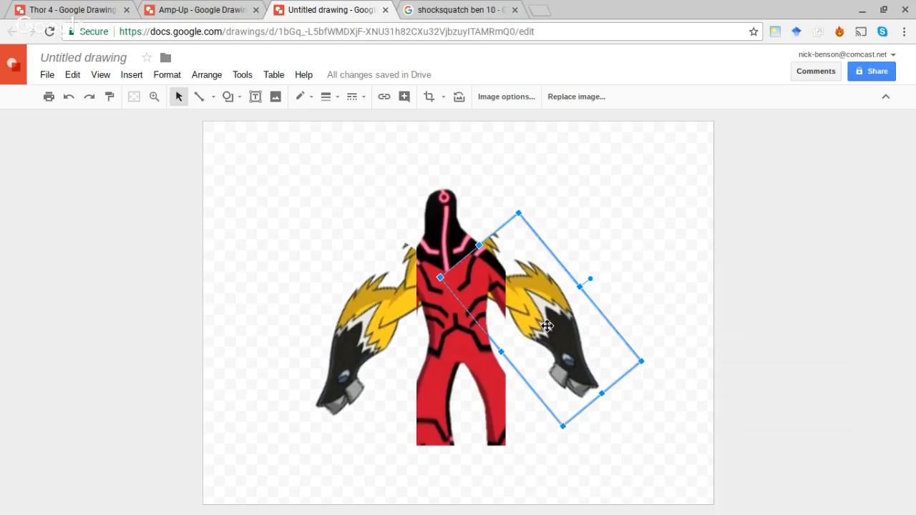
pyautogui.moveTo(544, 327); pyautogui.dragTo(548, 331)
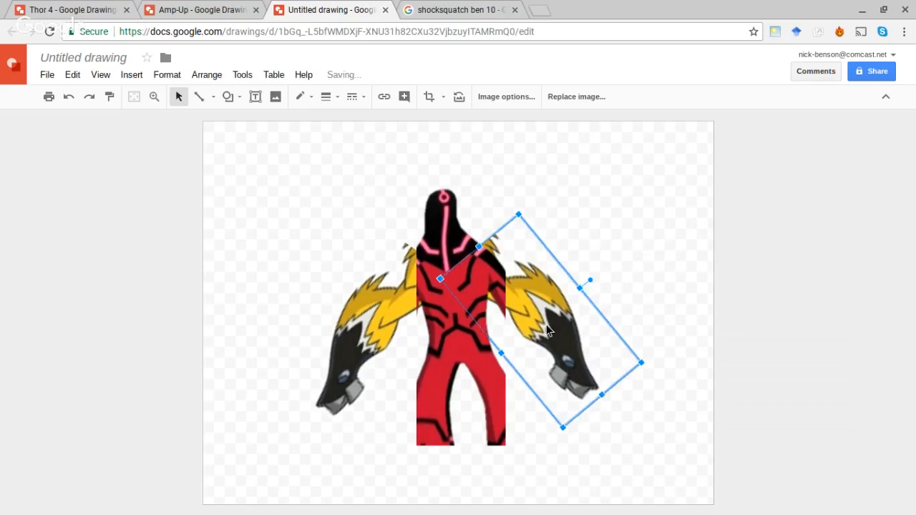
# Step: Crop the red figure's sides tighter to remove the leftover arm pieces beside the torso
pyautogui.click(422, 104)
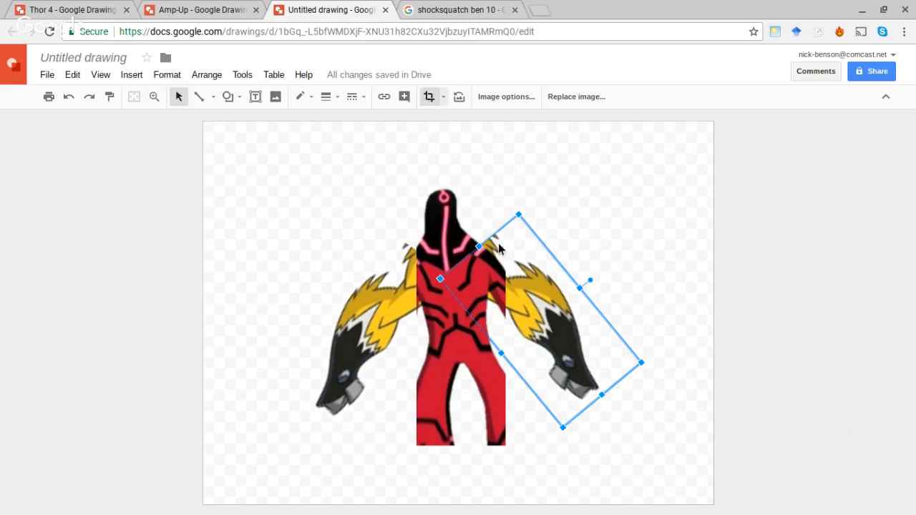
pyautogui.click(440, 335)
pyautogui.click(433, 335)
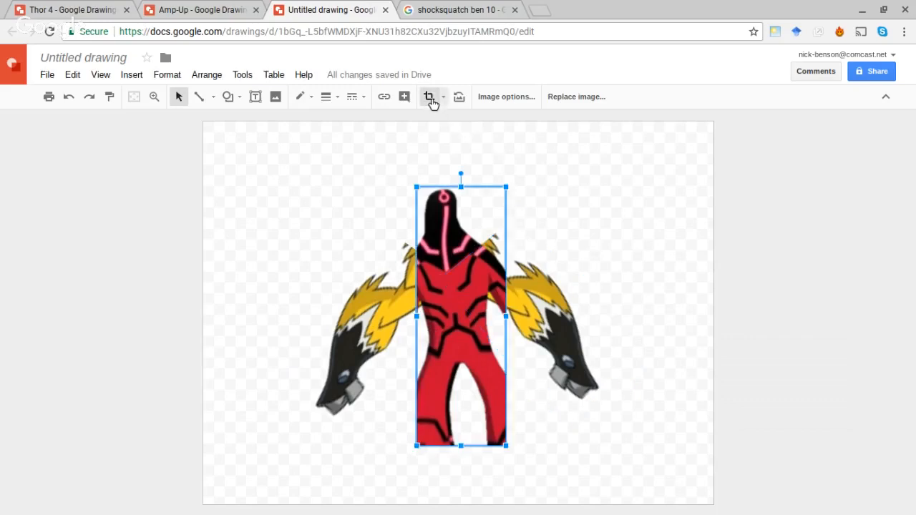
pyautogui.click(430, 97)
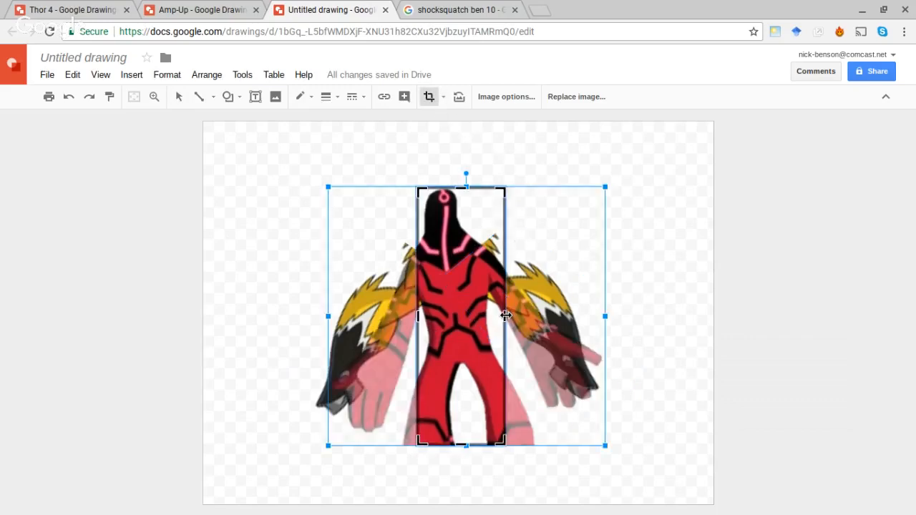
pyautogui.moveTo(506, 316); pyautogui.dragTo(490, 319)
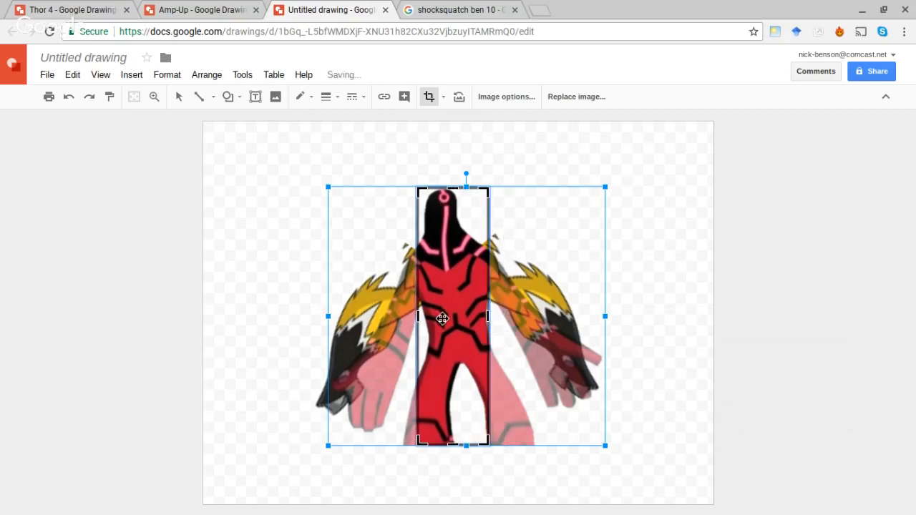
pyautogui.moveTo(418, 317); pyautogui.dragTo(421, 318)
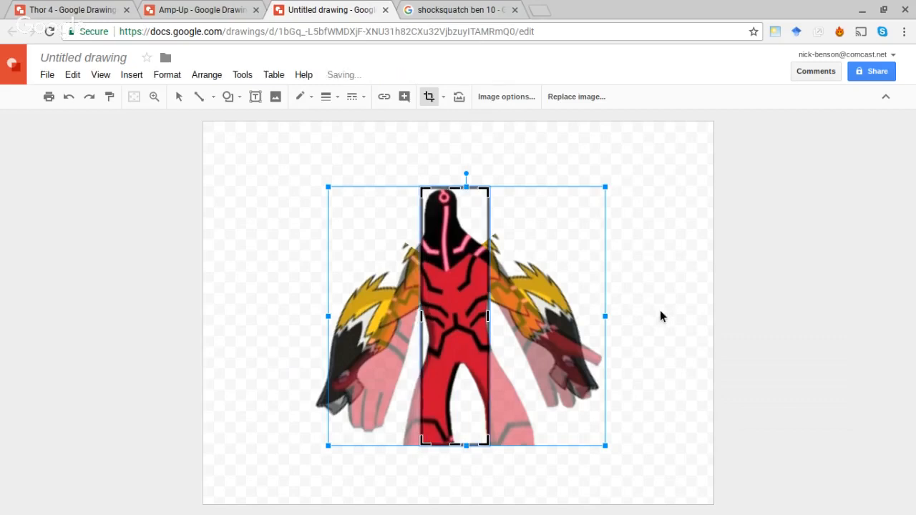
pyautogui.press('Return')
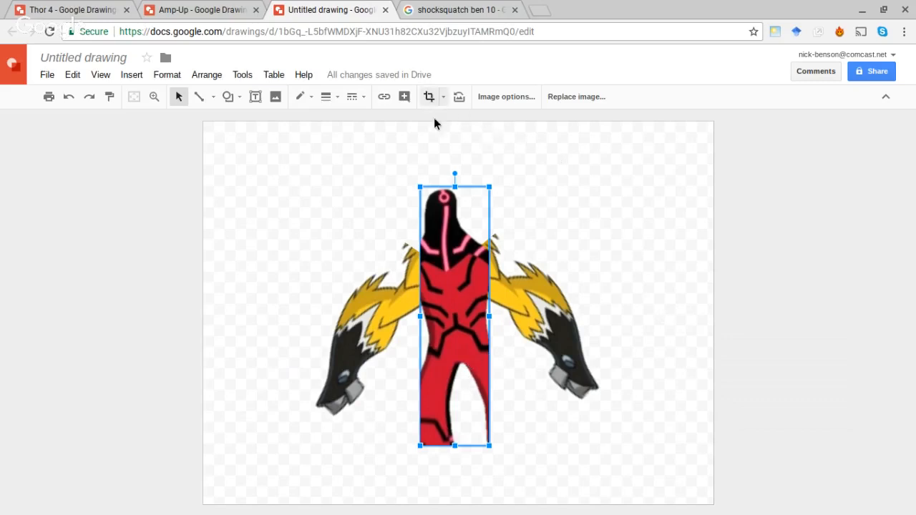
# Step: Crop the red figure from below to remove its legs, keeping only the head and torso
pyautogui.doubleClick(471, 273)
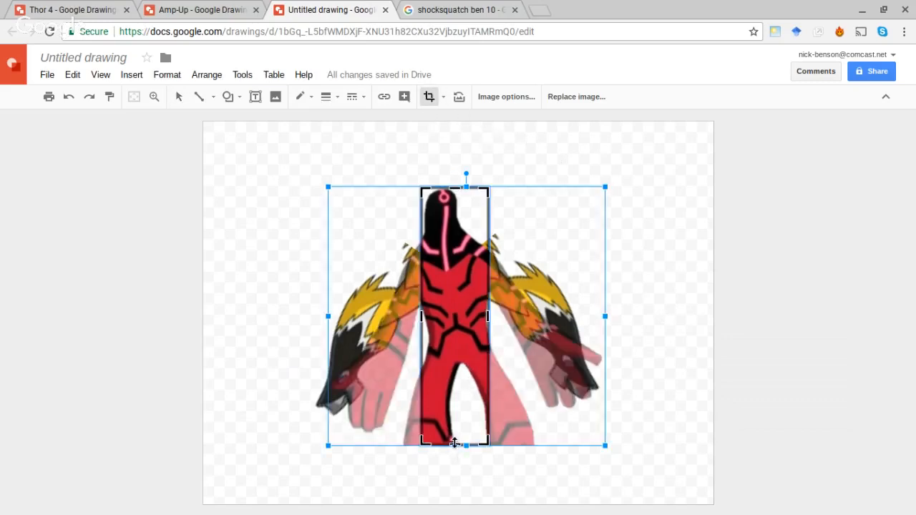
pyautogui.moveTo(455, 443); pyautogui.dragTo(476, 357)
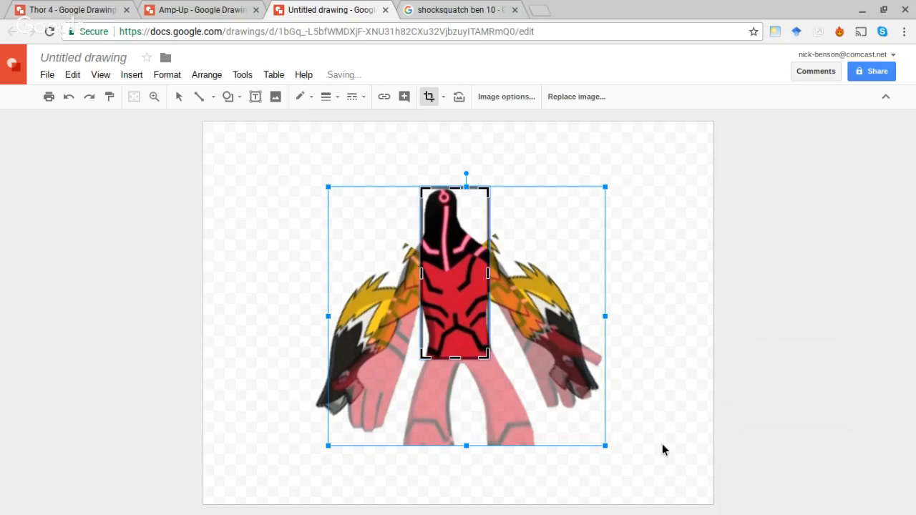
pyautogui.press('Return')
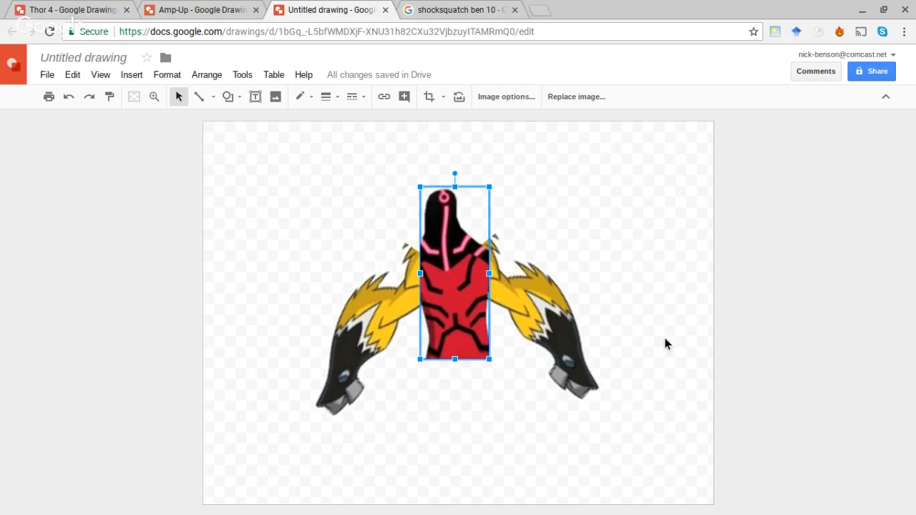
# Step: Move the torso and both arms together higher on the canvas, and raise the left-side yellow arm slightly at the shoulder
pyautogui.hotkey('ctrl', 'a')
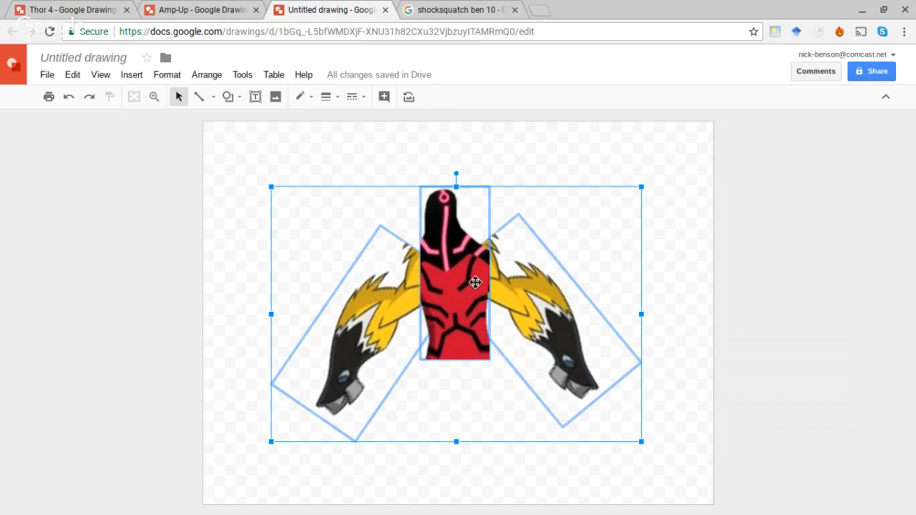
pyautogui.moveTo(474, 281); pyautogui.dragTo(461, 247)
pyautogui.click(681, 359)
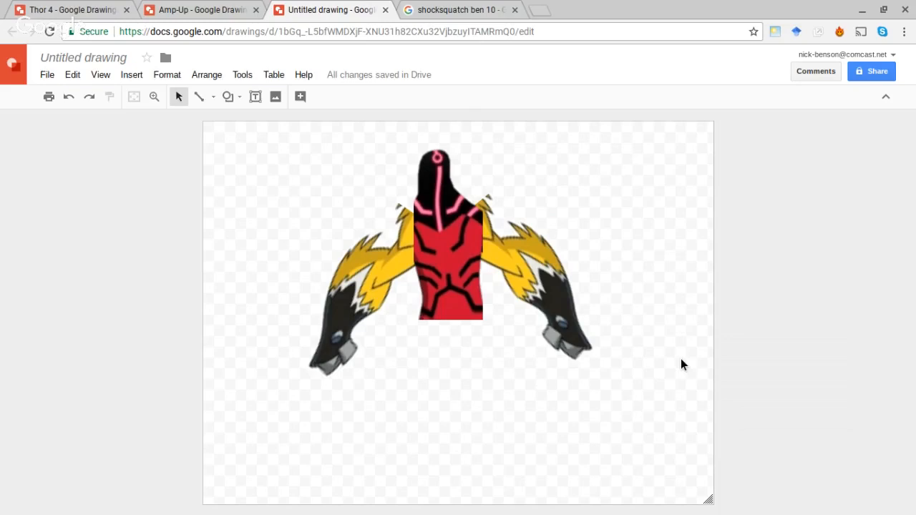
pyautogui.click(404, 255)
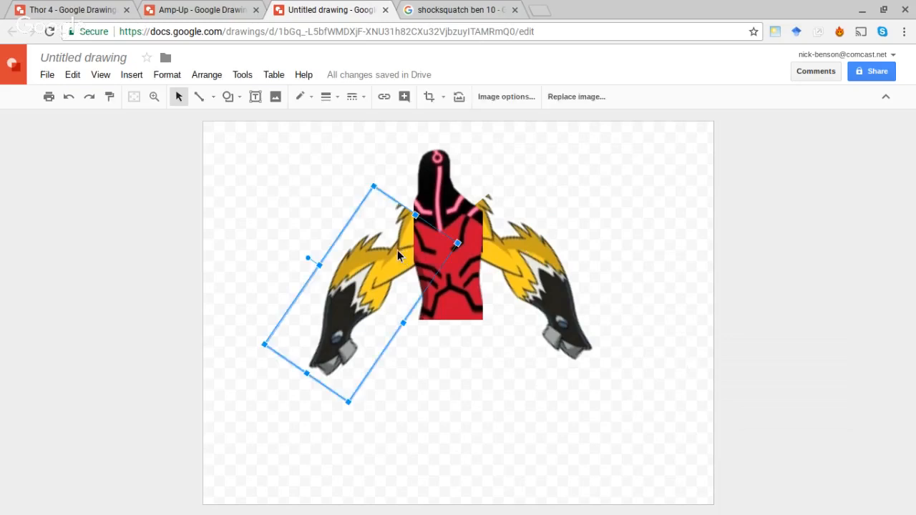
pyautogui.moveTo(397, 251); pyautogui.dragTo(400, 243)
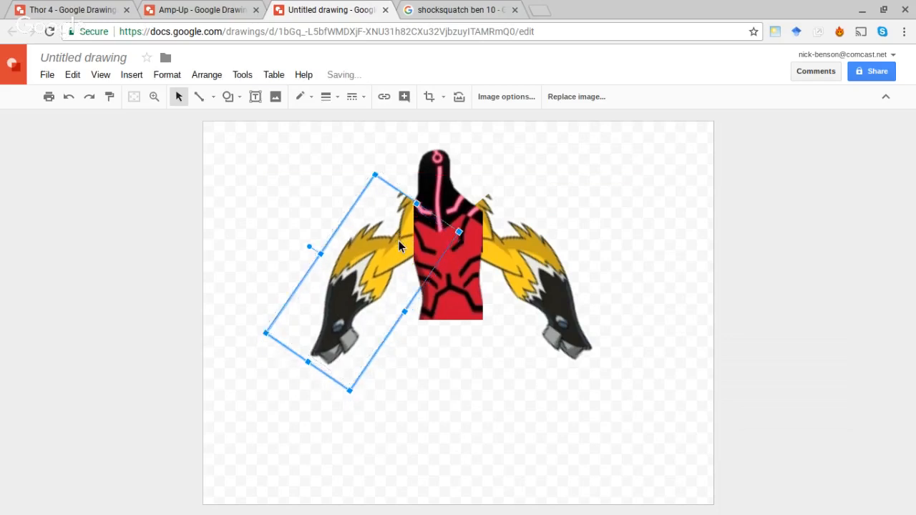
# Step: Nudge the right-side yellow arm slightly inward, and fine-tune the left-side arm's position at the red torso
pyautogui.click(597, 219)
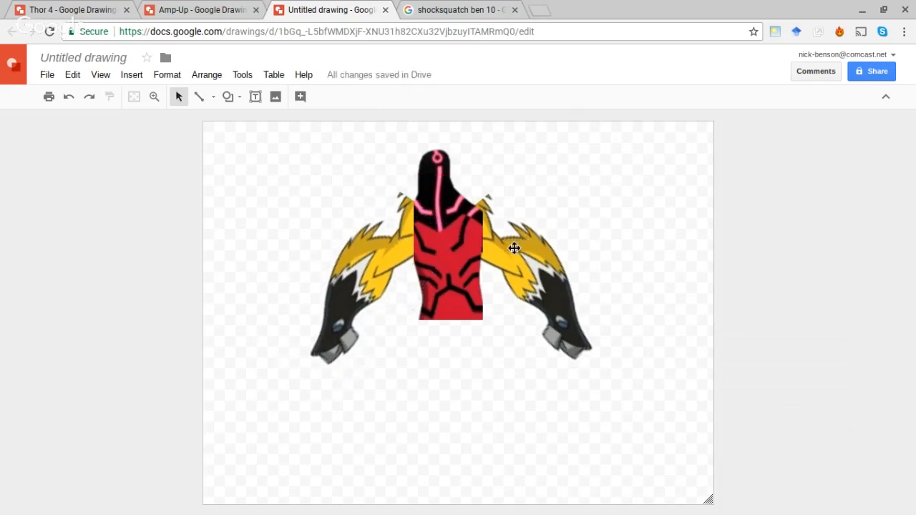
pyautogui.moveTo(523, 253); pyautogui.dragTo(521, 262)
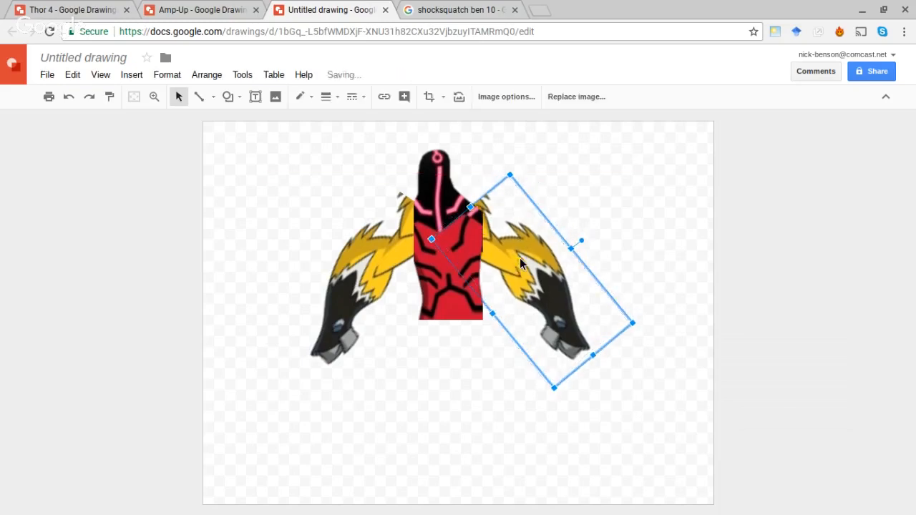
pyautogui.click(398, 249)
pyautogui.moveTo(396, 245); pyautogui.dragTo(396, 255)
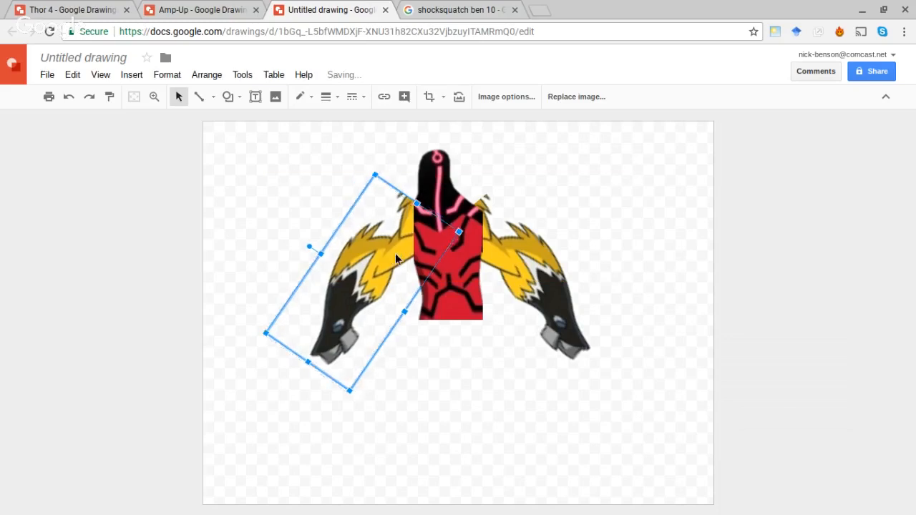
pyautogui.click(593, 207)
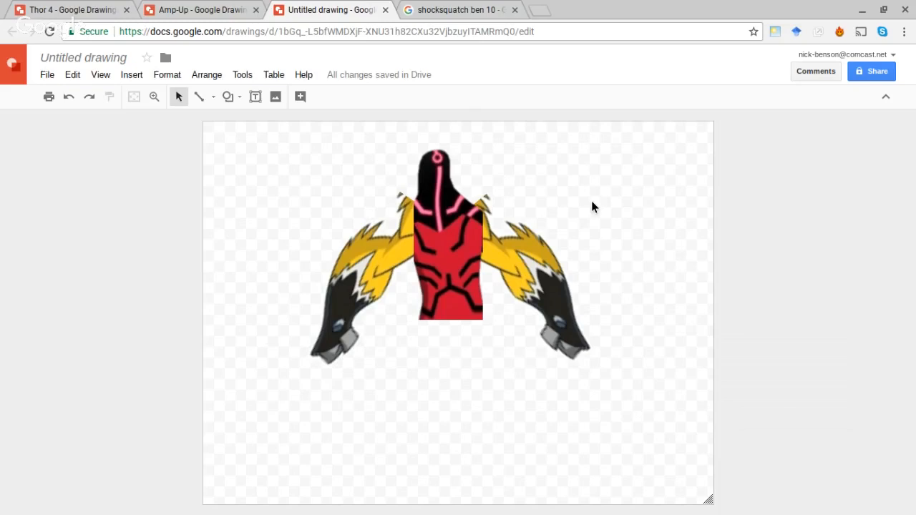
# Step: Re-crop the red figure's lower edge slightly higher so the torso ends just above the legs
pyautogui.click(451, 242)
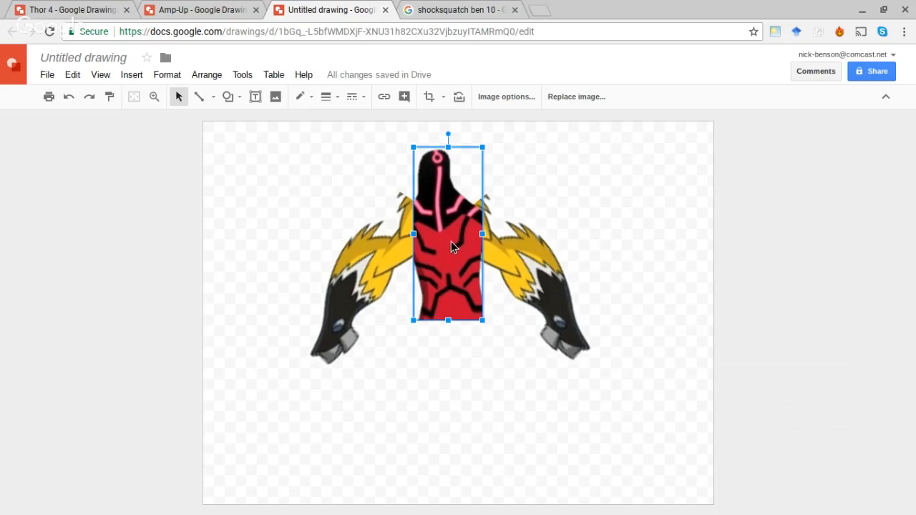
pyautogui.click(428, 100)
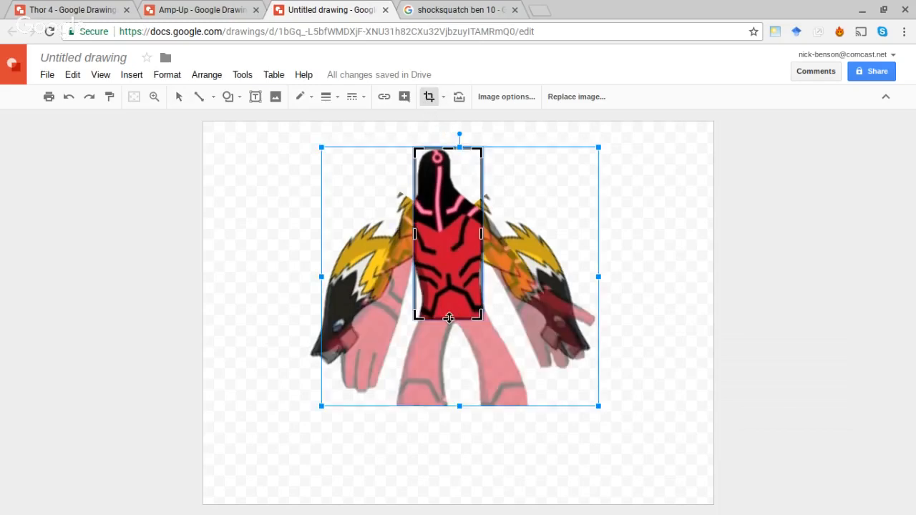
pyautogui.moveTo(448, 317); pyautogui.dragTo(443, 403)
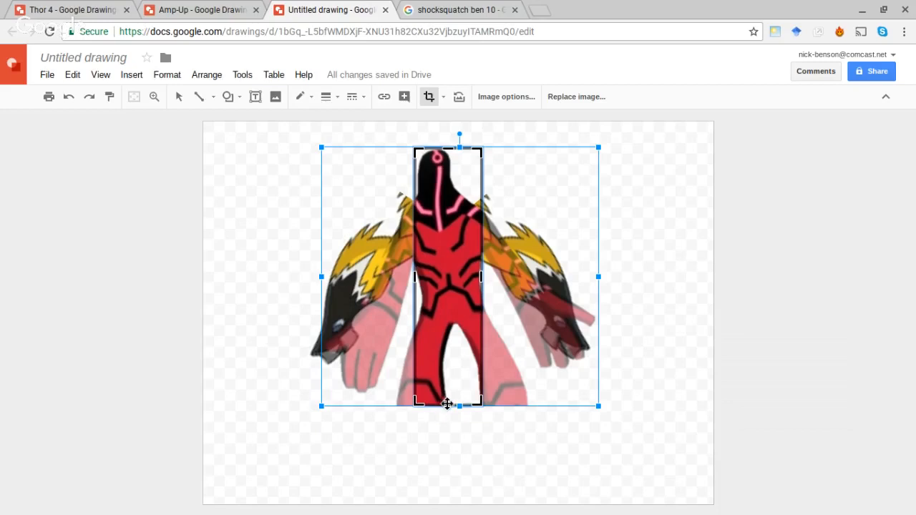
pyautogui.moveTo(447, 404); pyautogui.dragTo(467, 315)
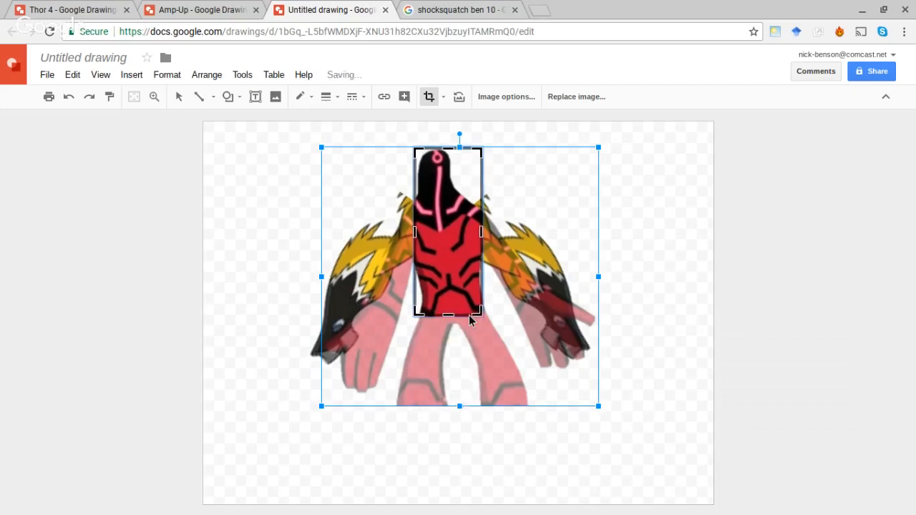
pyautogui.click(456, 458)
pyautogui.click(456, 459)
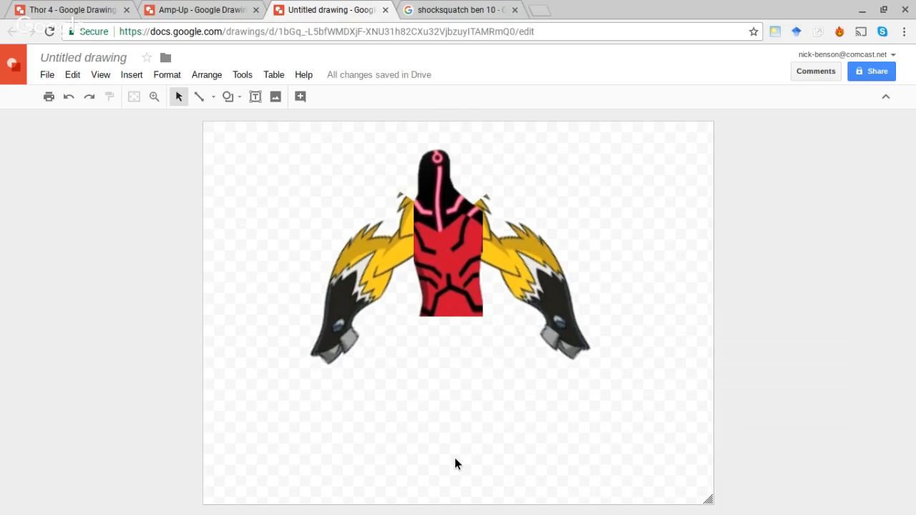
# Step: Move the torso and both arms together slightly up and to the right on the canvas
pyautogui.hotkey('ctrl', 'a')
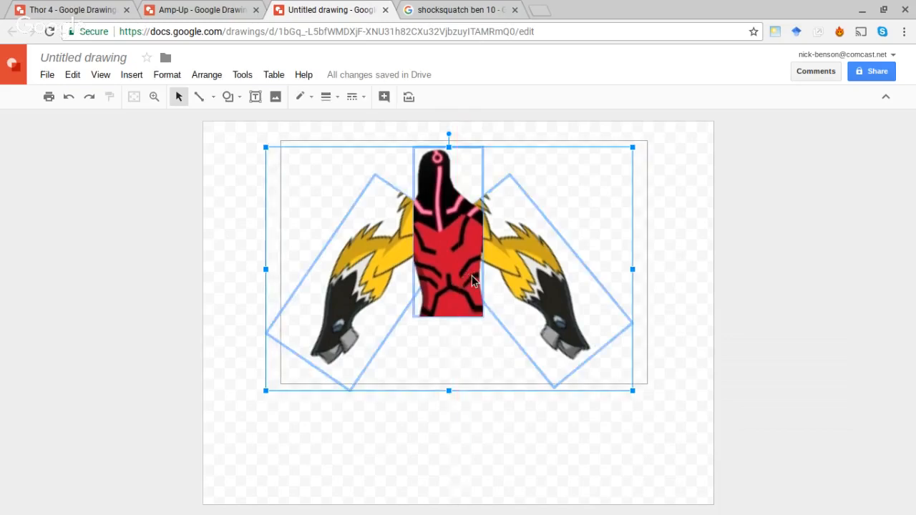
pyautogui.moveTo(472, 276); pyautogui.dragTo(472, 272)
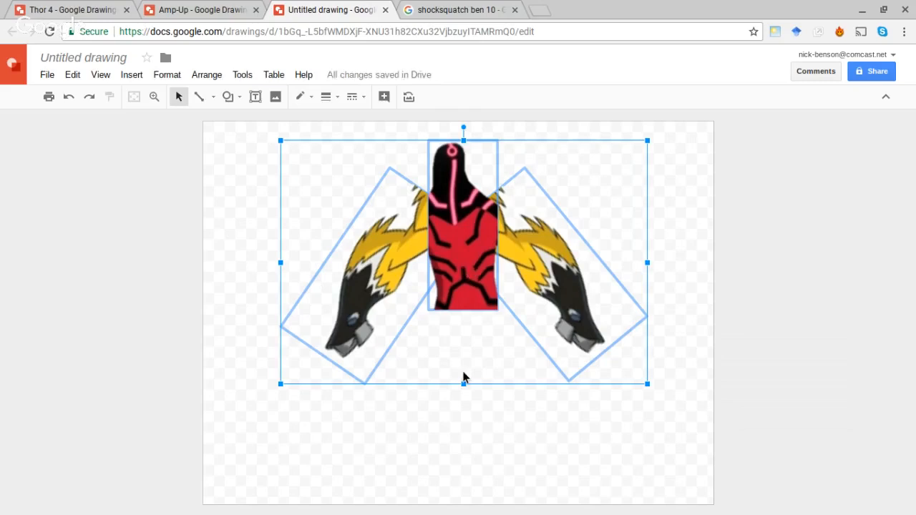
pyautogui.click(438, 423)
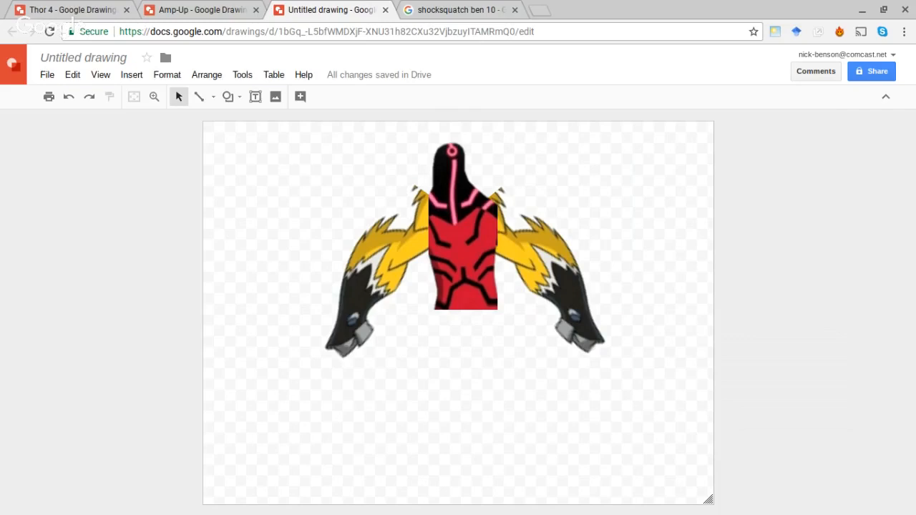
pyautogui.hotkey('alt', 'Tab')
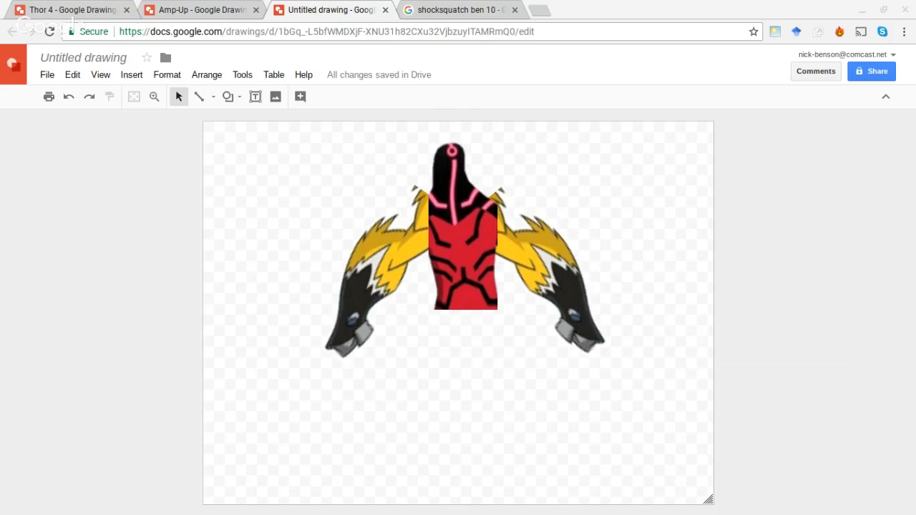
pyautogui.click(480, 187)
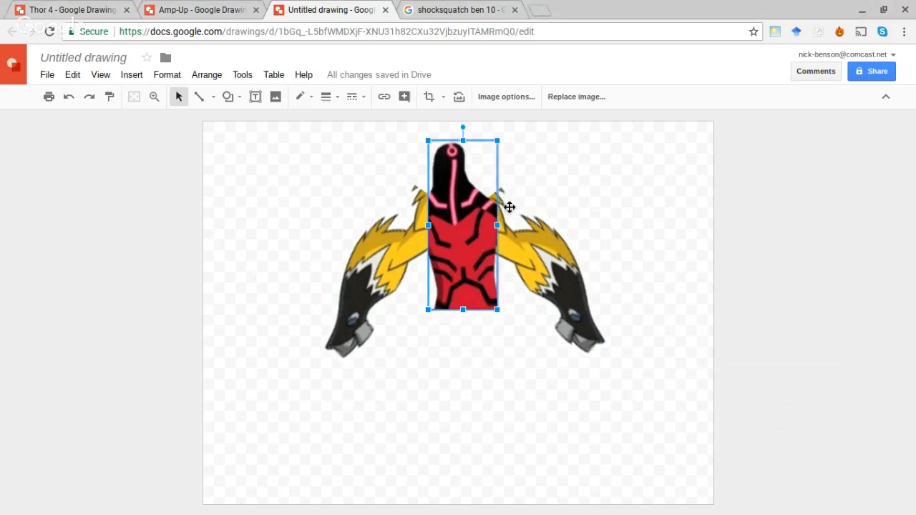
pyautogui.click(508, 206)
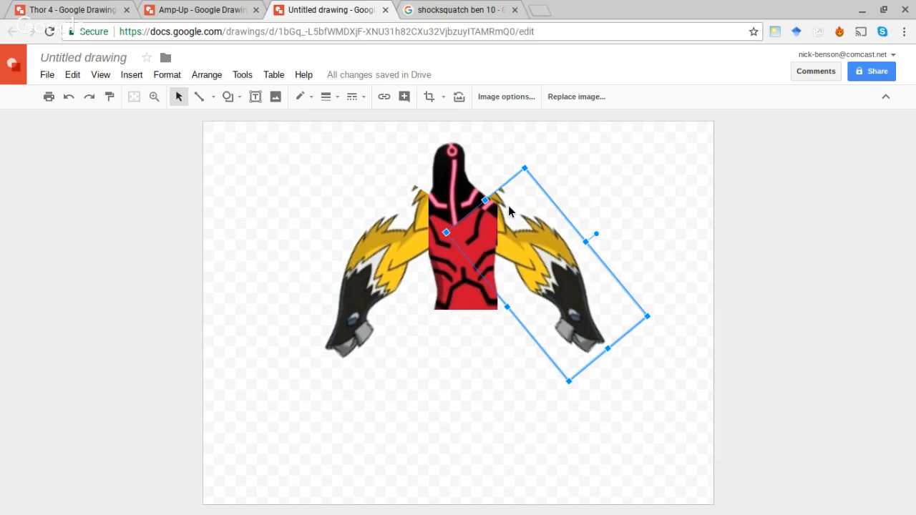
pyautogui.click(441, 378)
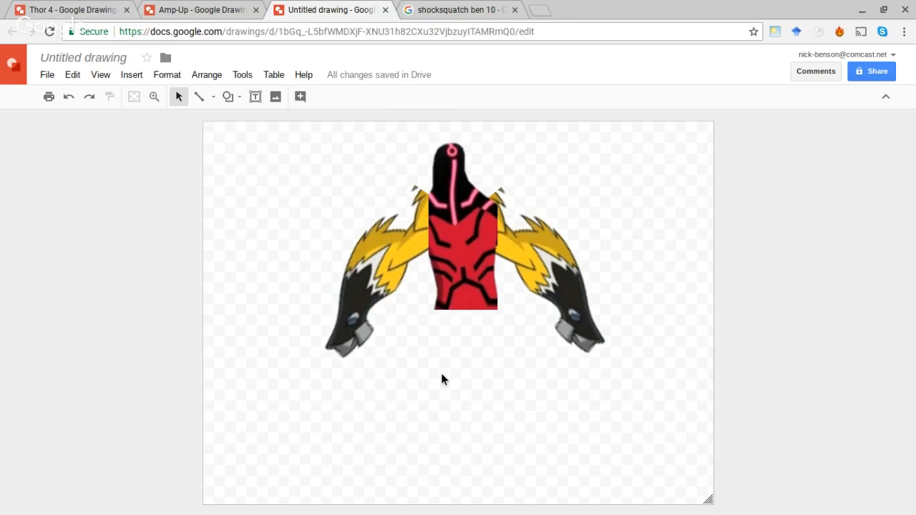
# Step: Look over the other Shocksquatch results in Google Images and compare them with the figure in the drawing
pyautogui.click(443, 14)
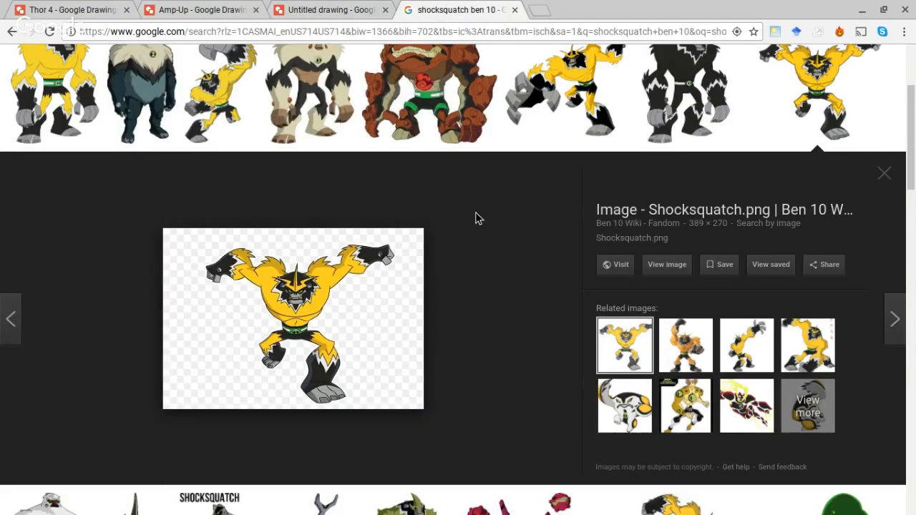
pyautogui.click(879, 176)
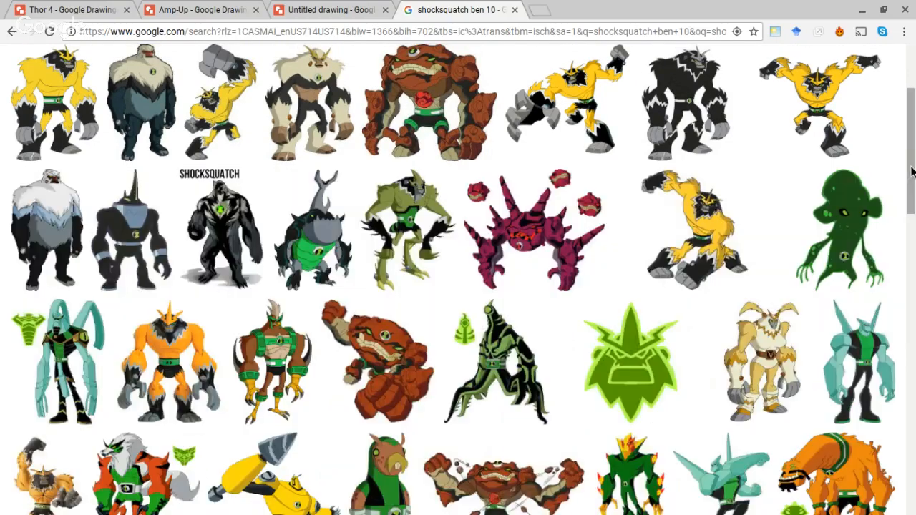
pyautogui.moveTo(911, 169); pyautogui.dragTo(911, 161)
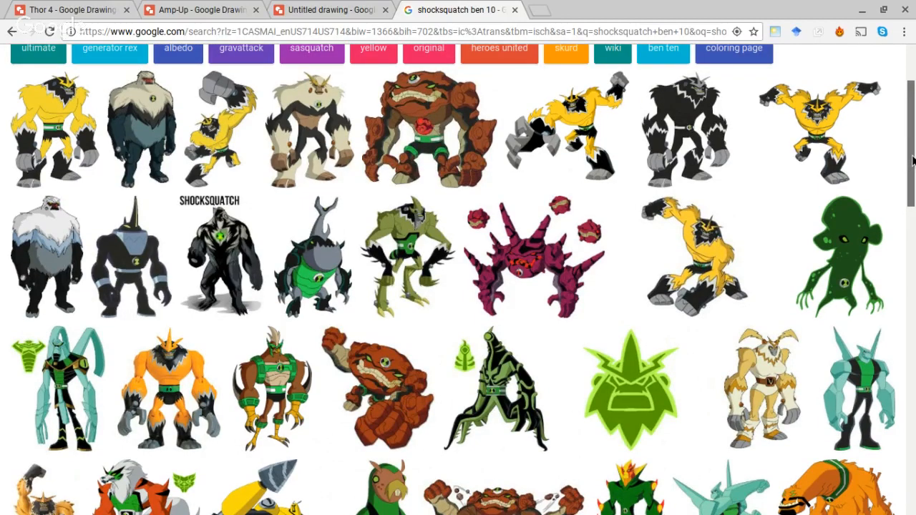
pyautogui.moveTo(913, 160); pyautogui.dragTo(912, 128)
pyautogui.click(320, 10)
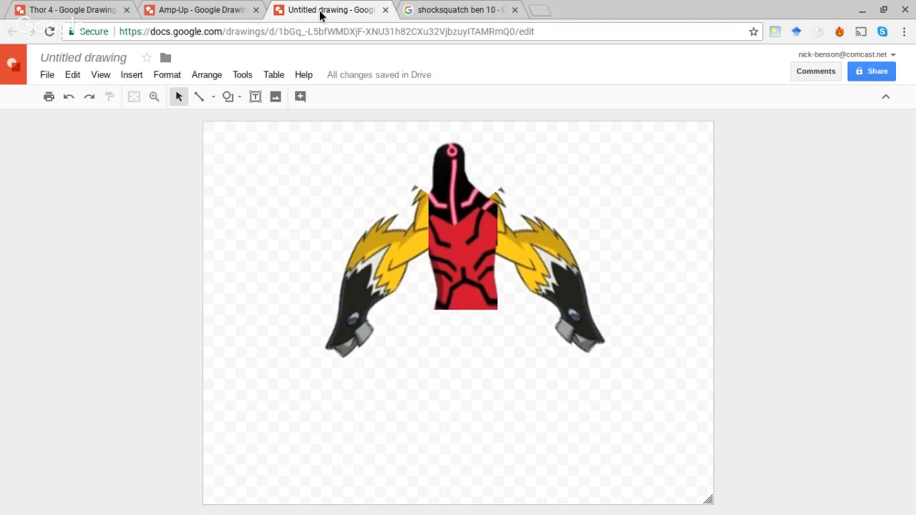
pyautogui.click(502, 196)
pyautogui.click(620, 151)
# Step: Copy the yellow Shocksquatch image with both arms raised from Google Images and paste it into the drawing
pyautogui.click(432, 10)
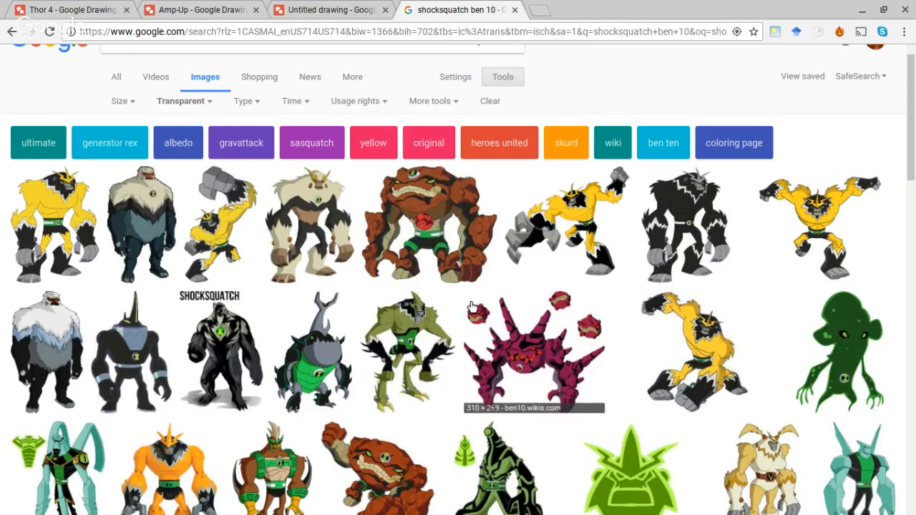
pyautogui.click(827, 209)
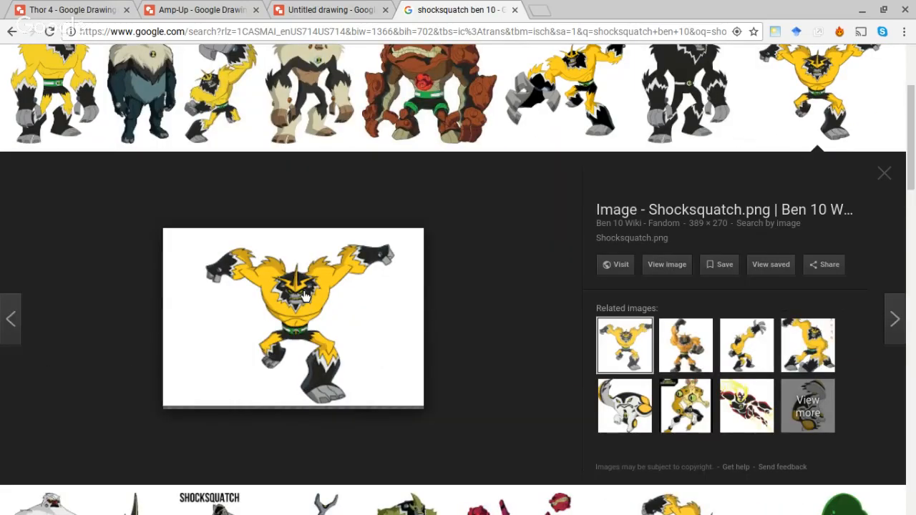
pyautogui.click(297, 9)
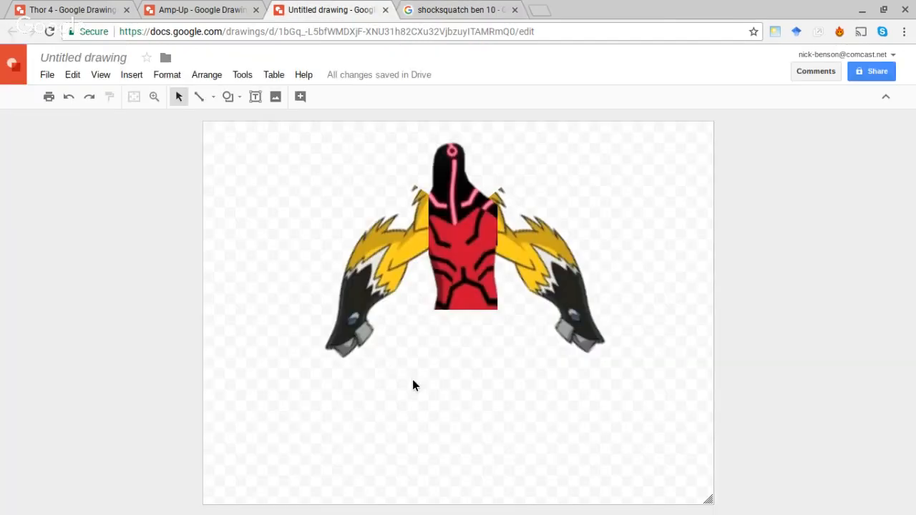
pyautogui.rightClick(413, 380)
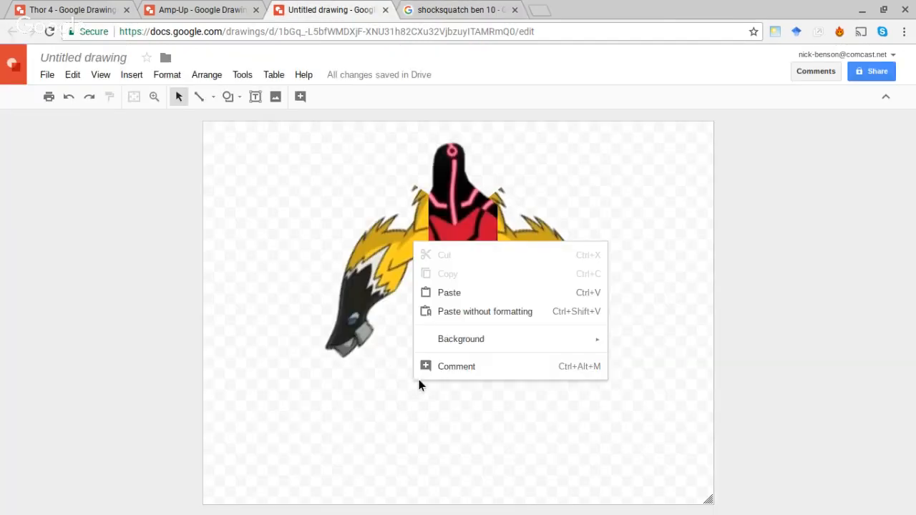
pyautogui.click(430, 293)
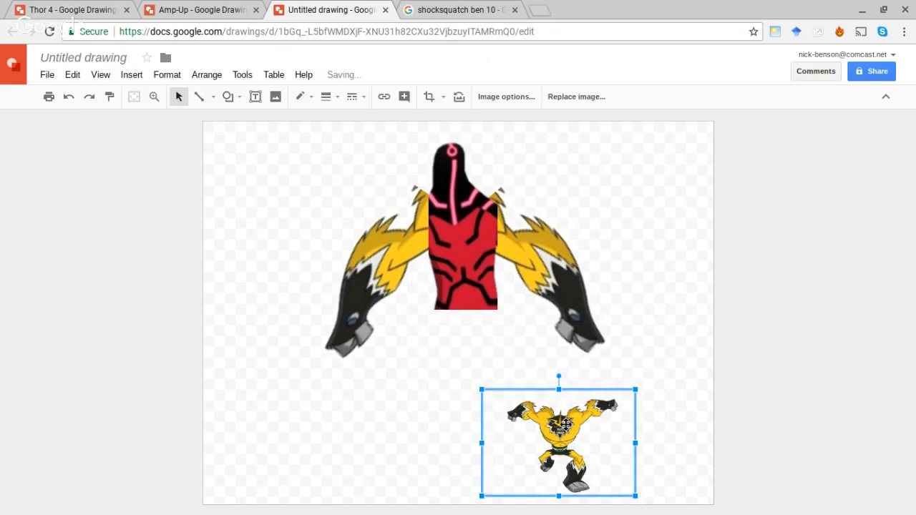
# Step: Move the pasted Shocksquatch below the red torso and crop away its upper body, keeping the belt and legs
pyautogui.moveTo(566, 427); pyautogui.dragTo(488, 337)
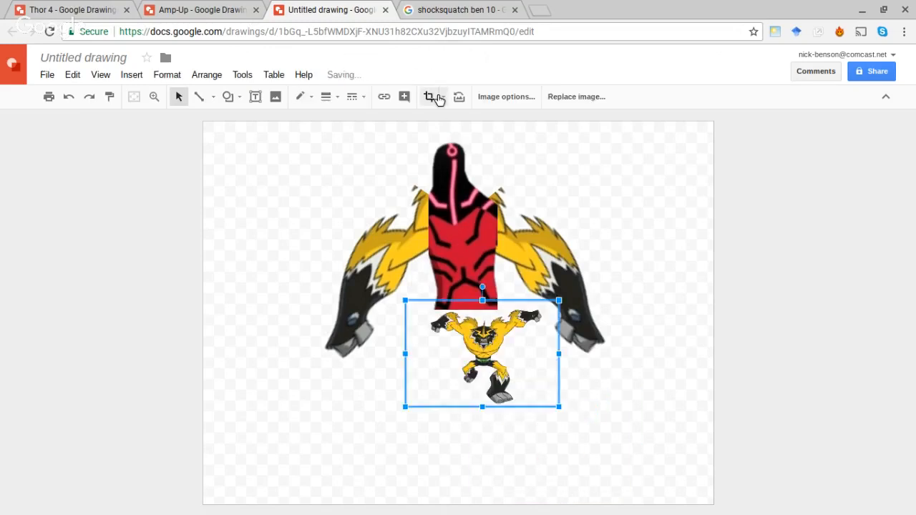
pyautogui.doubleClick(484, 309)
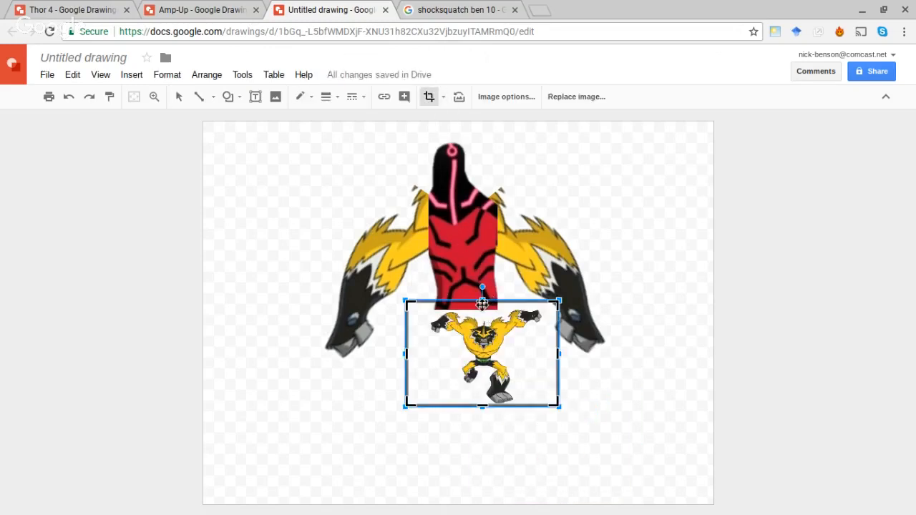
pyautogui.moveTo(484, 344); pyautogui.dragTo(486, 361)
pyautogui.click(590, 381)
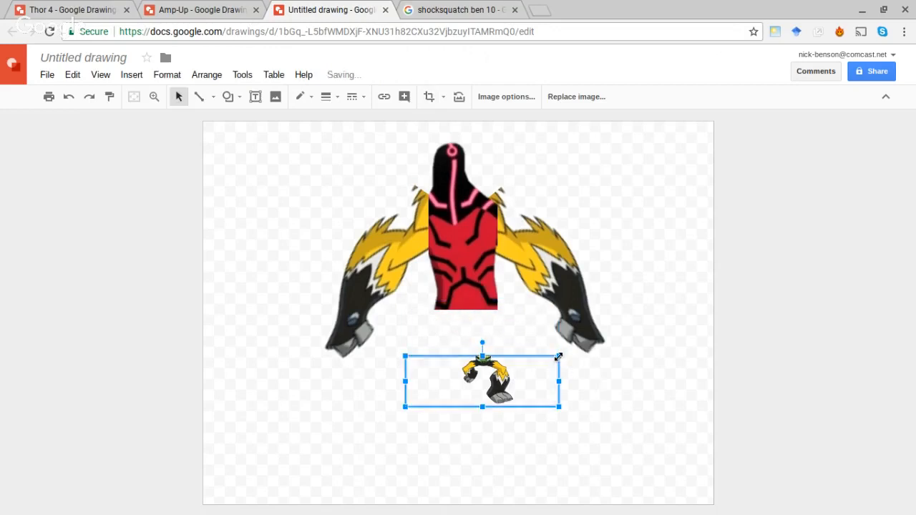
# Step: Enlarge the cropped legs to match the figure and place them directly beneath the red torso
pyautogui.moveTo(560, 356); pyautogui.dragTo(635, 231)
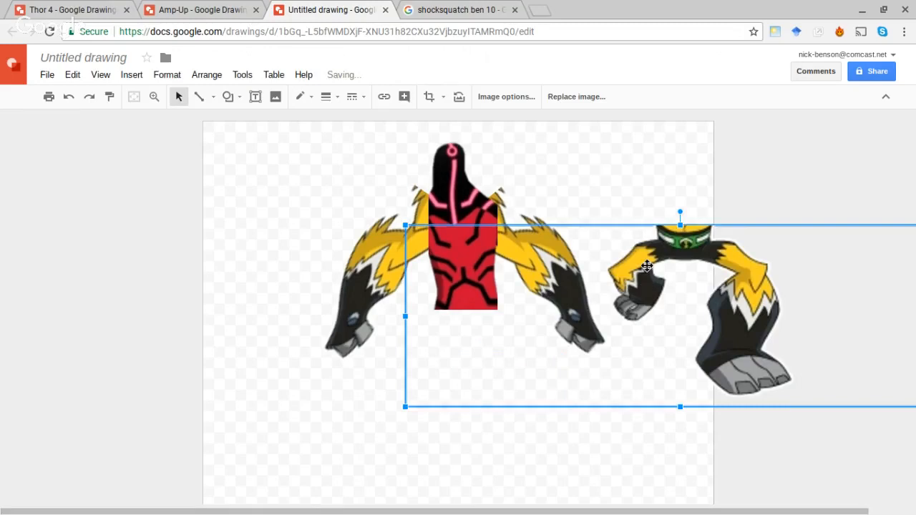
pyautogui.moveTo(646, 267); pyautogui.dragTo(456, 335)
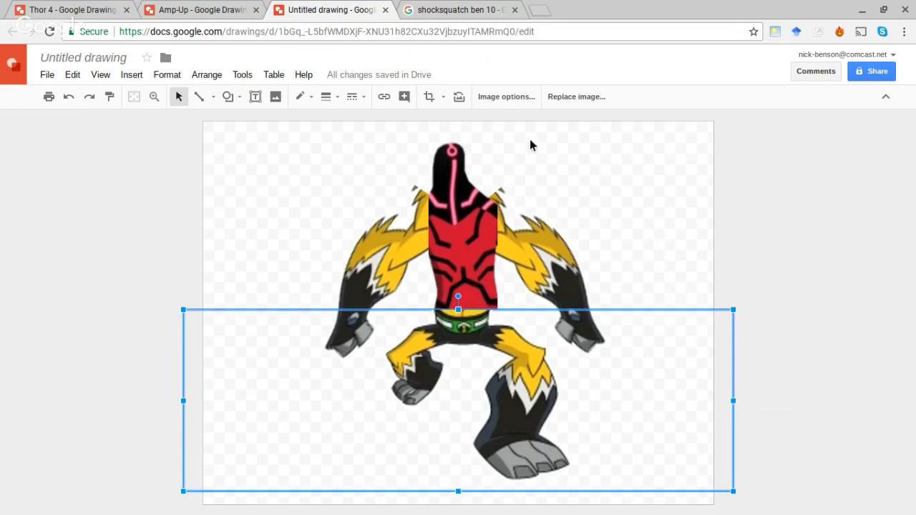
# Step: Crop the empty space from both sides of the legs image and shift the legs slightly left under the torso
pyautogui.click(430, 98)
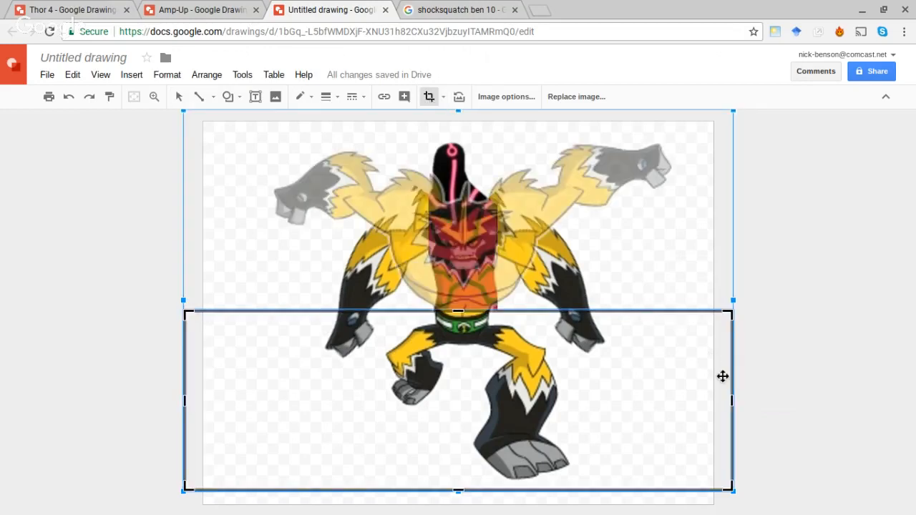
pyautogui.moveTo(733, 401); pyautogui.dragTo(599, 406)
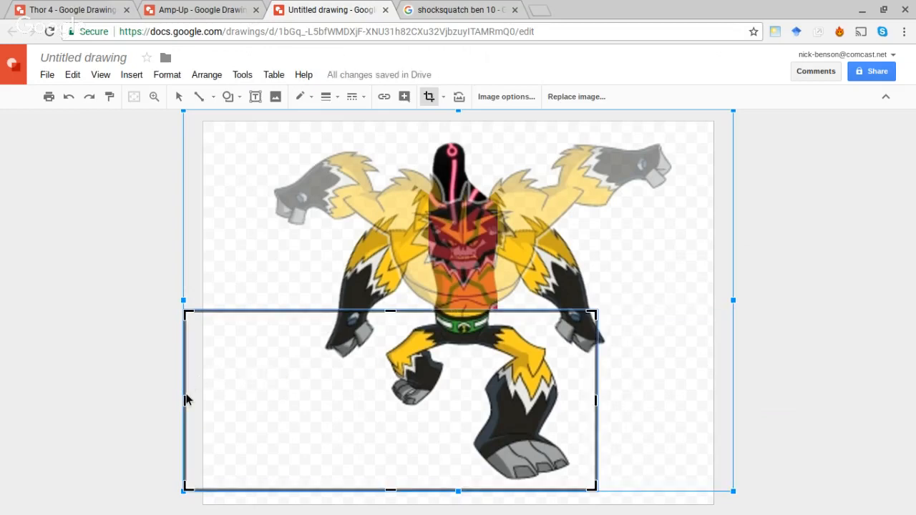
pyautogui.moveTo(186, 399); pyautogui.dragTo(380, 389)
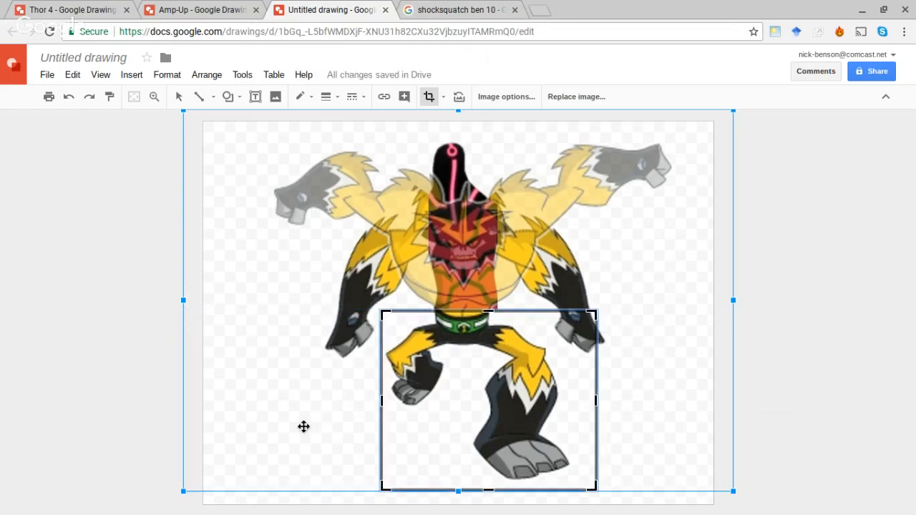
pyautogui.press('Return')
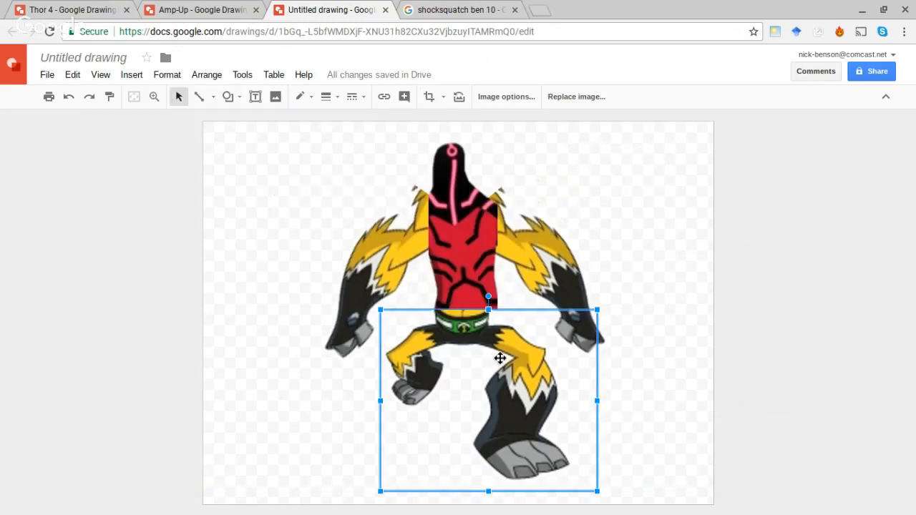
pyautogui.moveTo(503, 358)
pyautogui.mouseDown()
pyautogui.moveTo(477, 386)
pyautogui.moveTo(496, 361)
pyautogui.mouseUp()
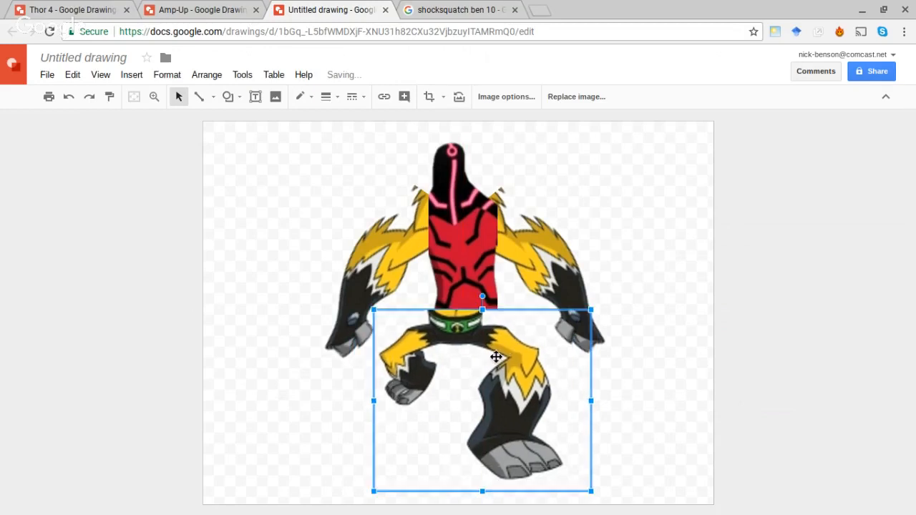
# Step: Enlarge the legs image, center it beneath the red torso, and shorten its height so the feet fit on the canvas
pyautogui.moveTo(592, 492); pyautogui.dragTo(655, 514)
pyautogui.moveTo(579, 448); pyautogui.dragTo(563, 451)
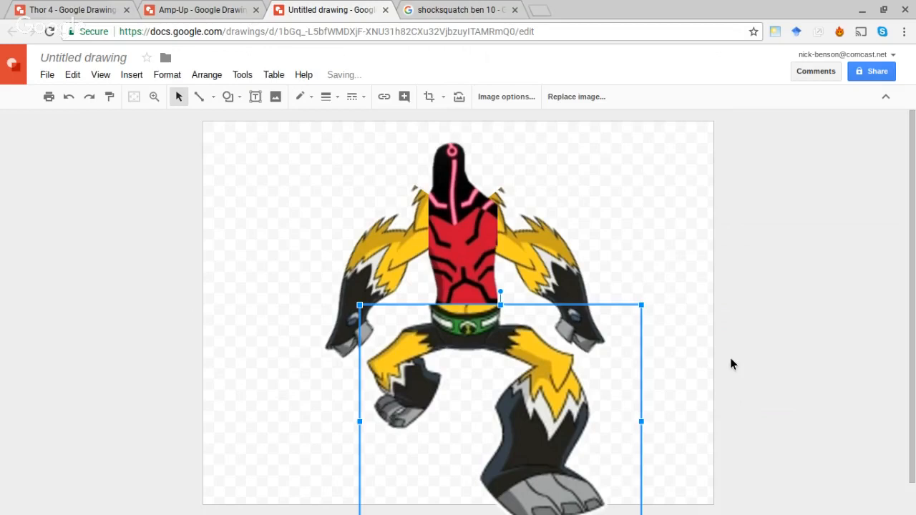
pyautogui.scroll(-1, 909, 365)
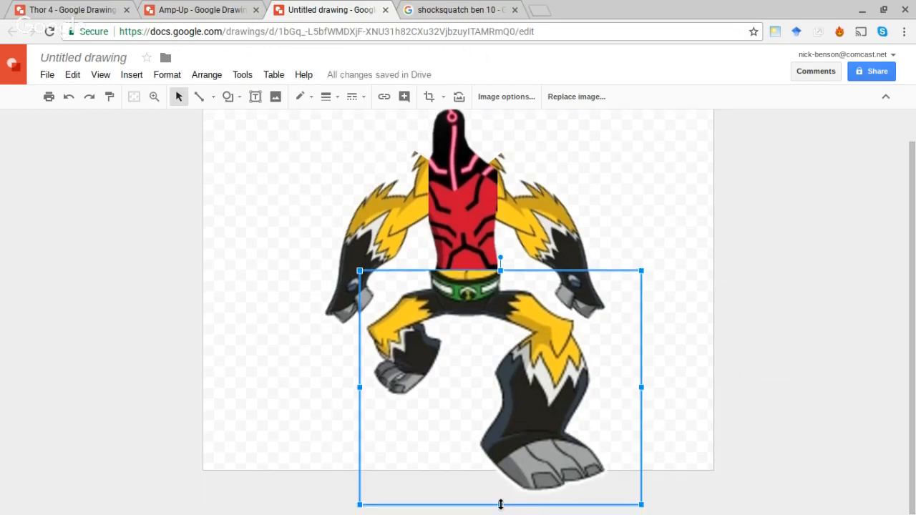
pyautogui.moveTo(500, 505); pyautogui.dragTo(505, 465)
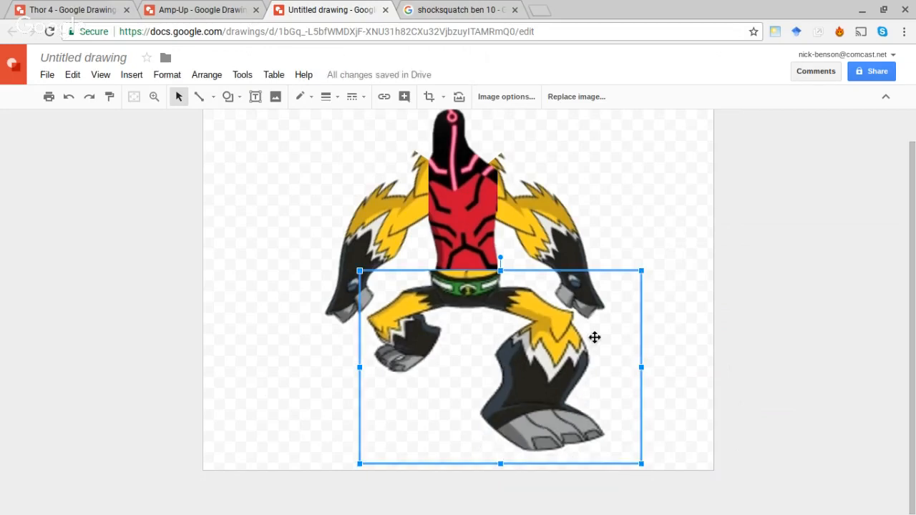
pyautogui.click(696, 324)
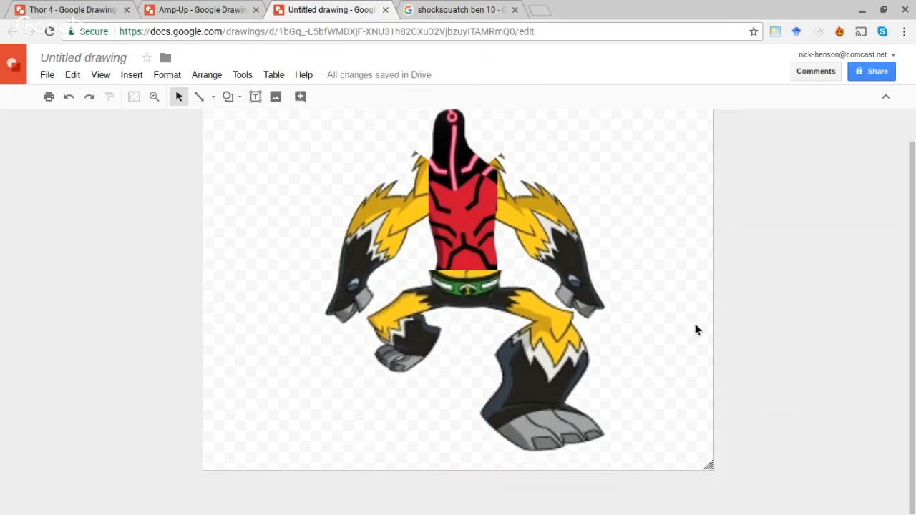
# Step: Narrow the legs image slightly from both sides and shift it so the belt lines up with the torso's waist
pyautogui.click(456, 292)
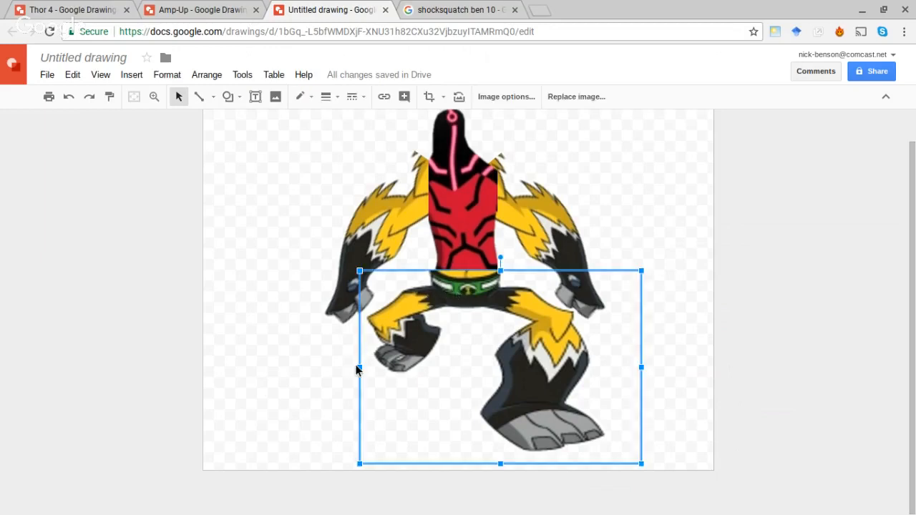
pyautogui.moveTo(360, 367); pyautogui.dragTo(366, 368)
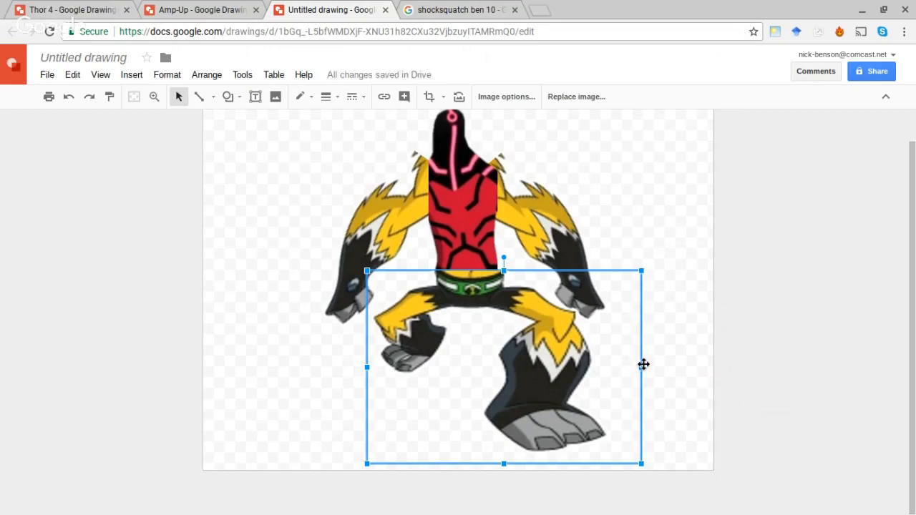
pyautogui.moveTo(644, 367); pyautogui.dragTo(636, 373)
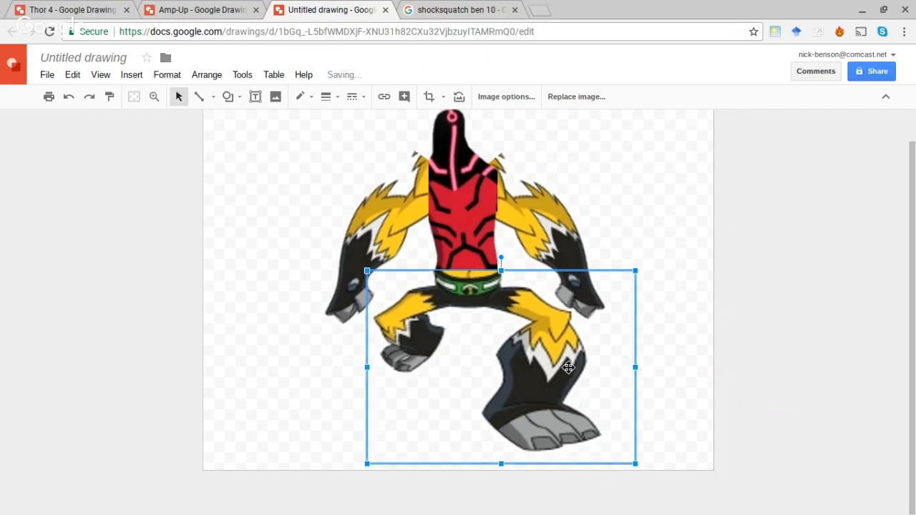
pyautogui.click(720, 334)
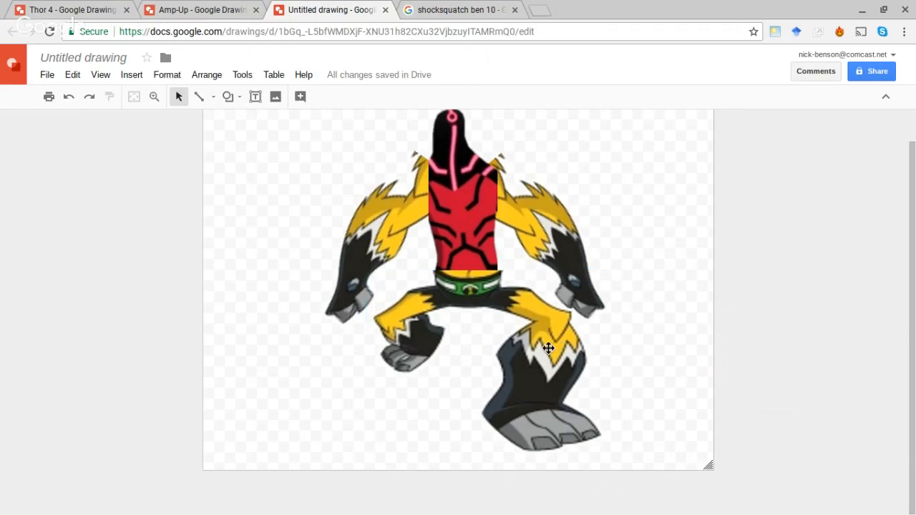
pyautogui.click(547, 351)
pyautogui.click(687, 326)
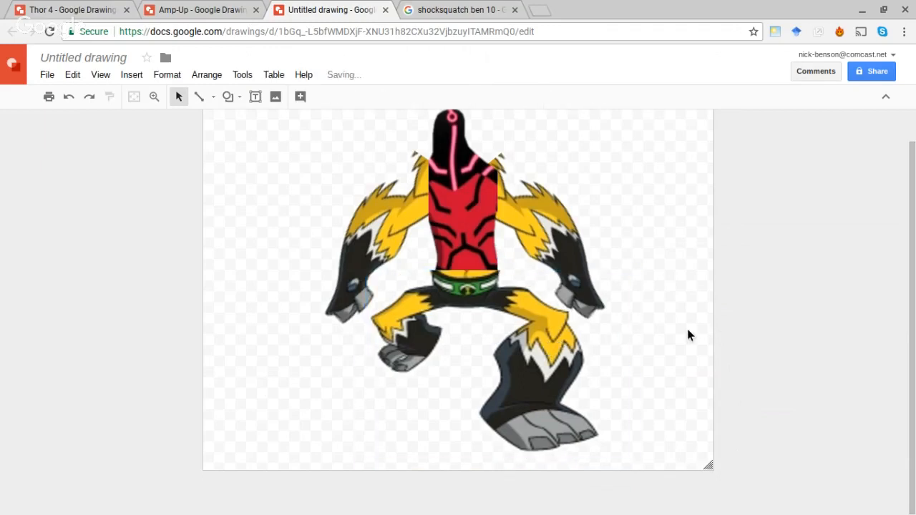
pyautogui.click(549, 349)
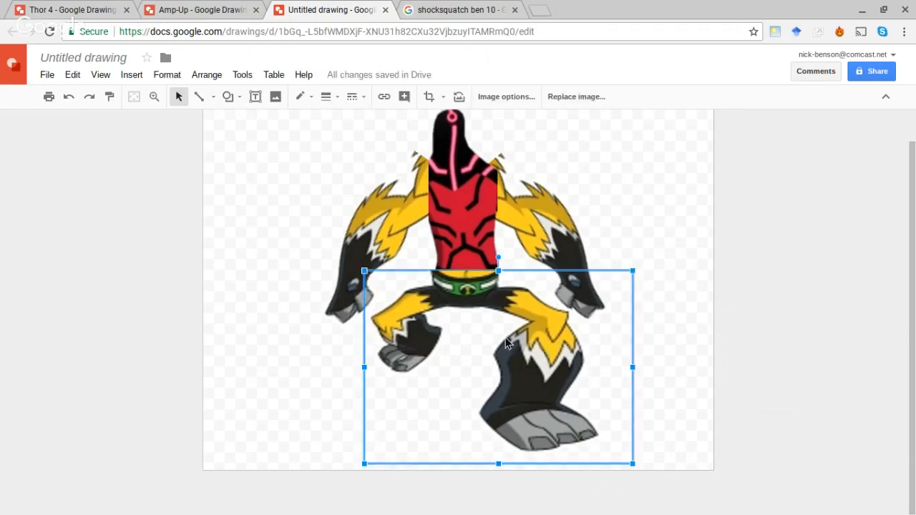
pyautogui.moveTo(362, 369); pyautogui.dragTo(367, 369)
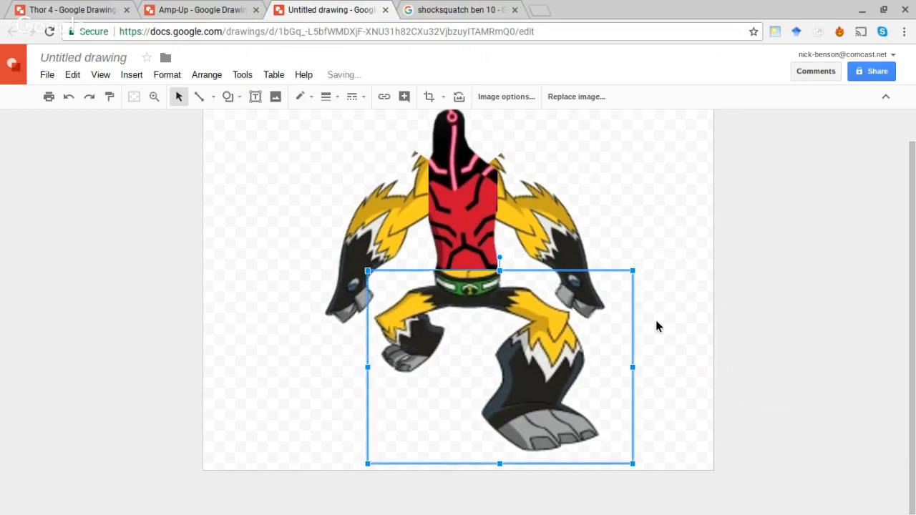
pyautogui.click(679, 332)
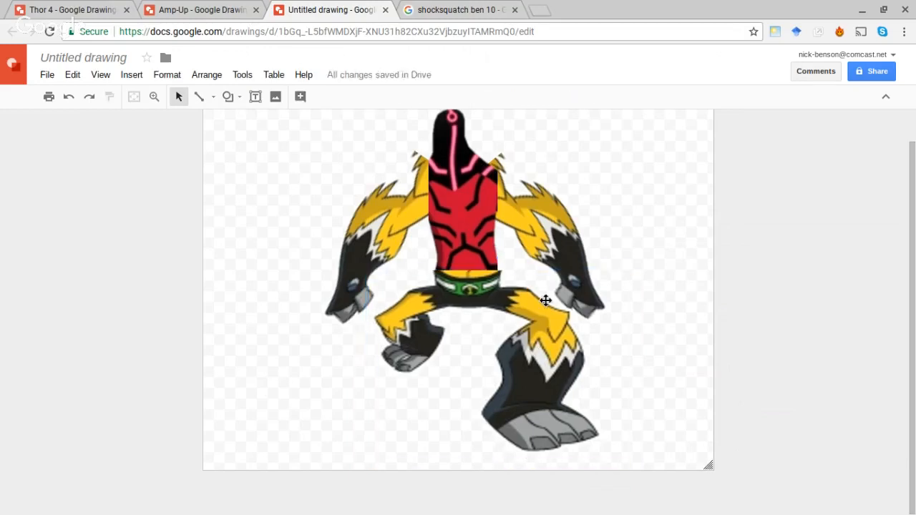
# Step: Send the legs image to the back and move it up so the waist tucks behind the red torso
pyautogui.click(479, 291)
pyautogui.rightClick(480, 291)
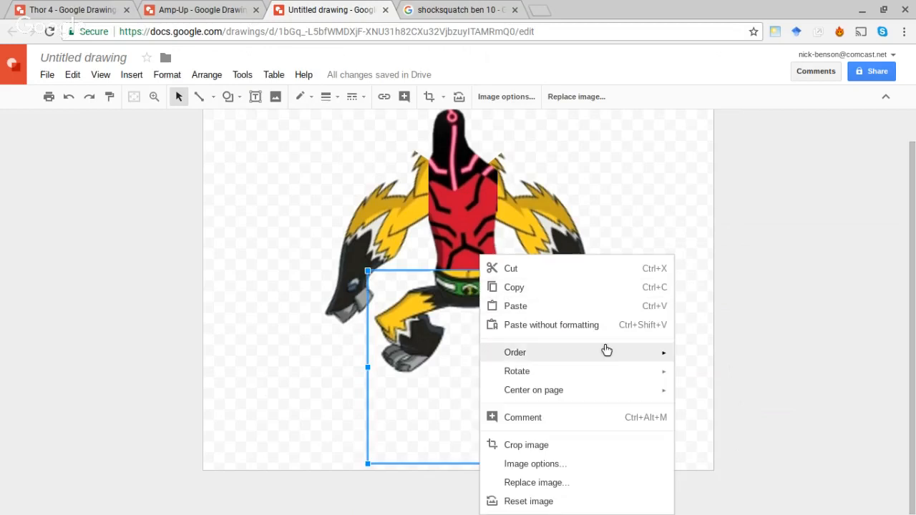
pyautogui.moveTo(607, 350)
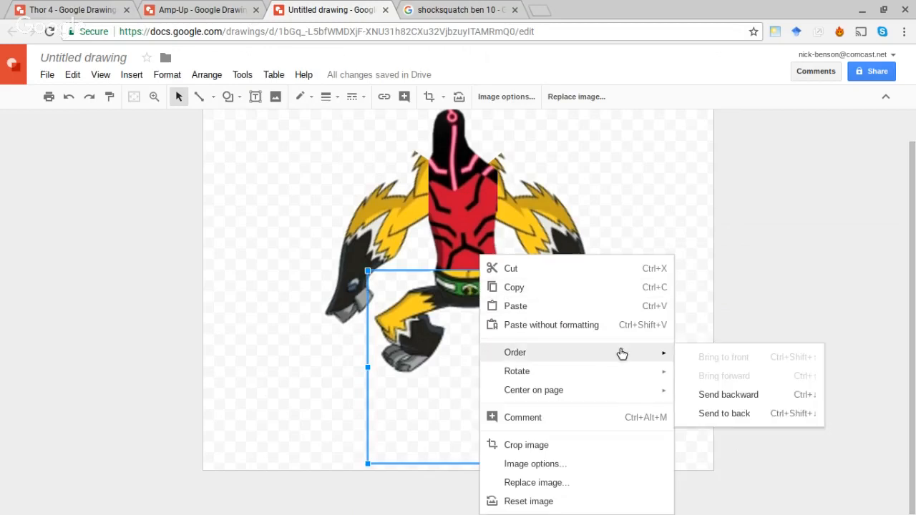
pyautogui.click(721, 413)
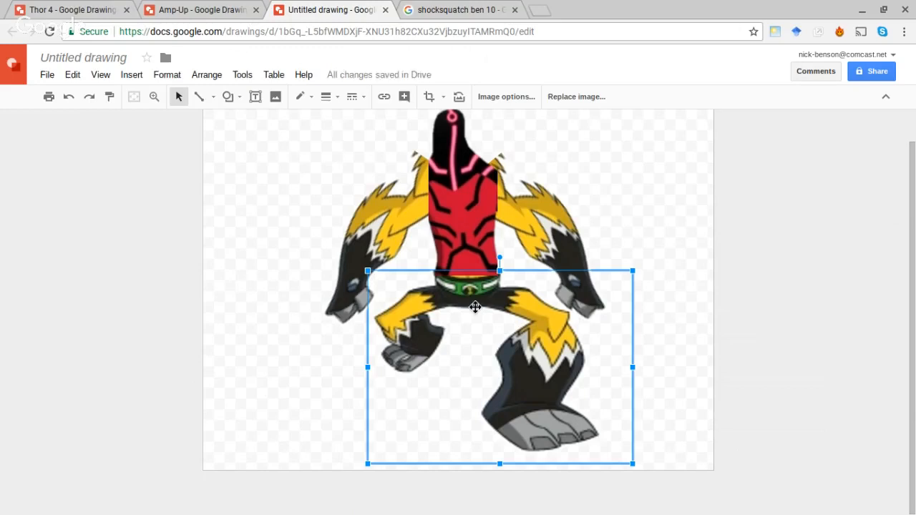
pyautogui.moveTo(474, 304); pyautogui.dragTo(474, 300)
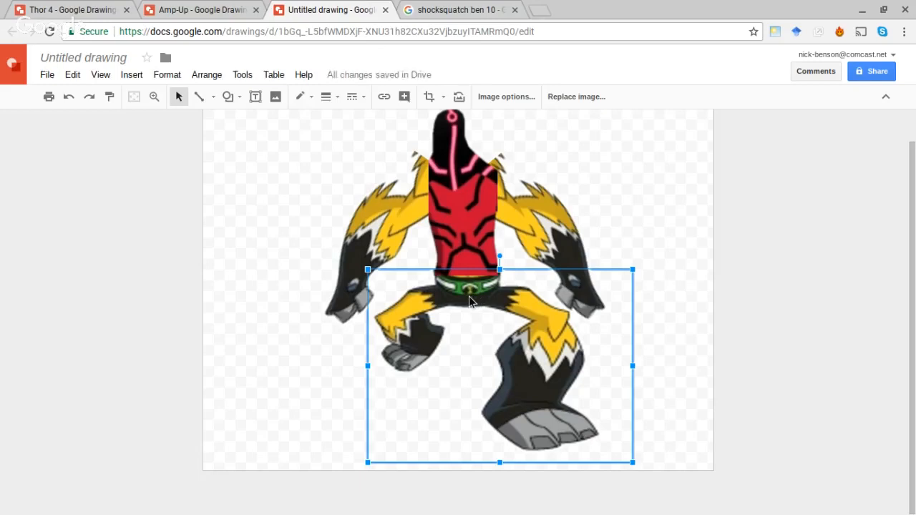
pyautogui.moveTo(469, 297); pyautogui.dragTo(468, 292)
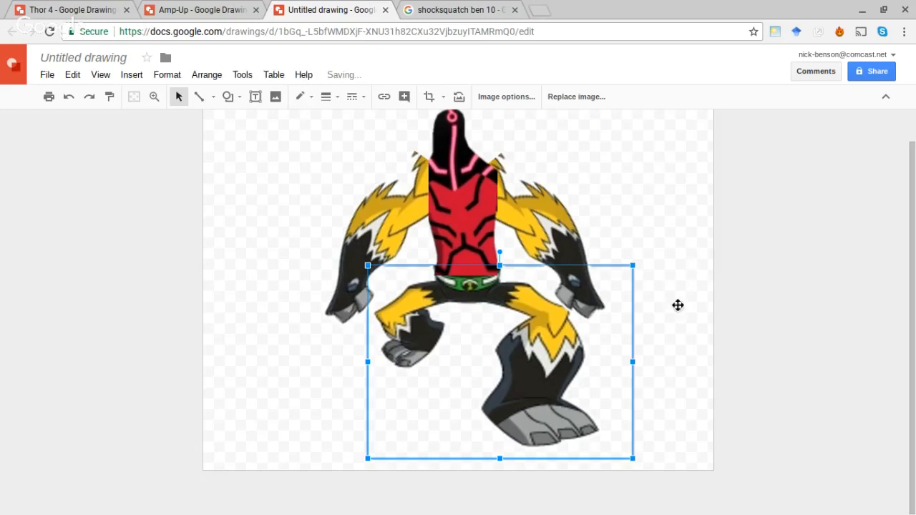
pyautogui.click(710, 309)
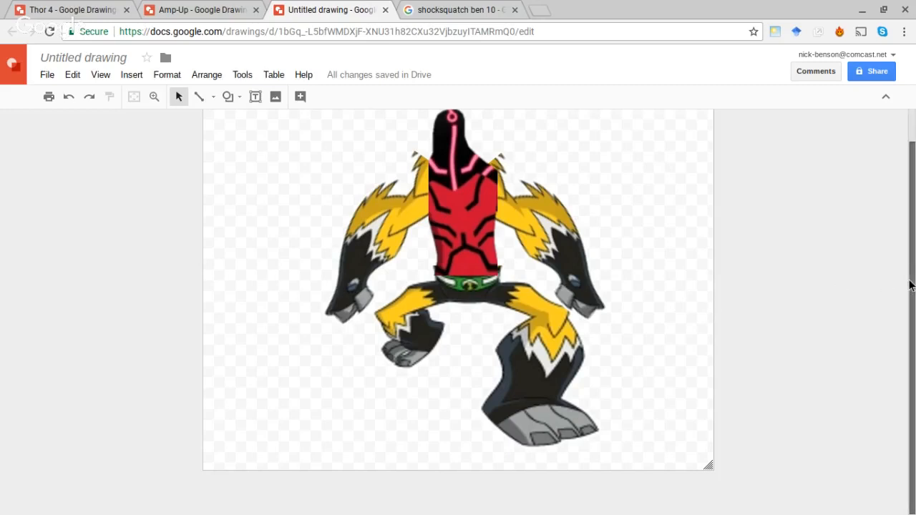
pyautogui.moveTo(910, 285); pyautogui.dragTo(908, 262)
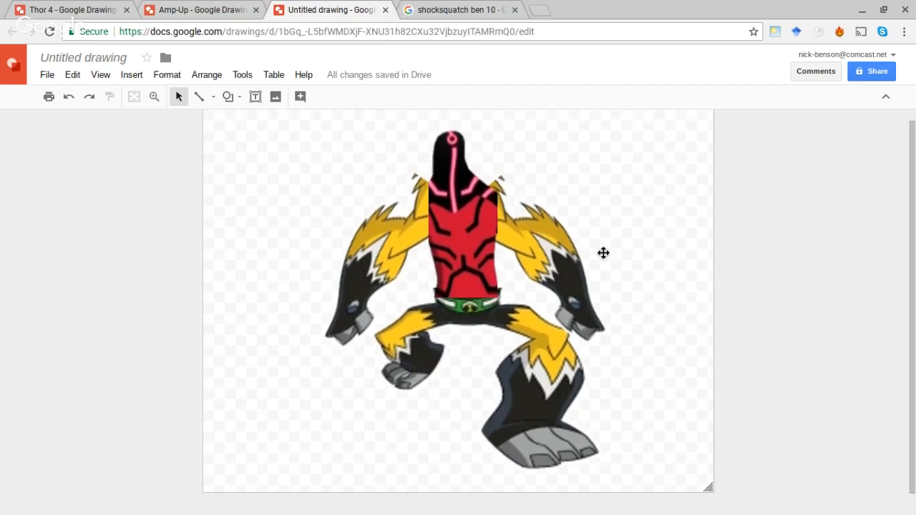
pyautogui.click(538, 245)
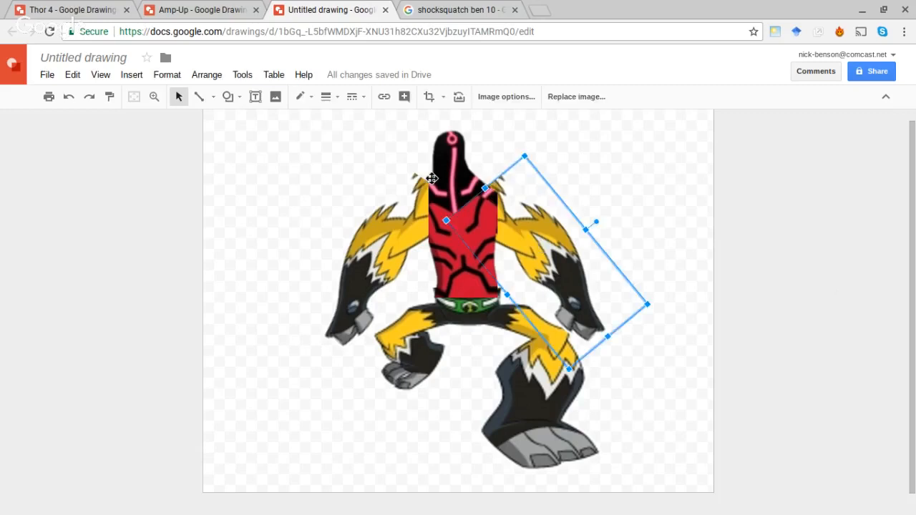
pyautogui.click(570, 157)
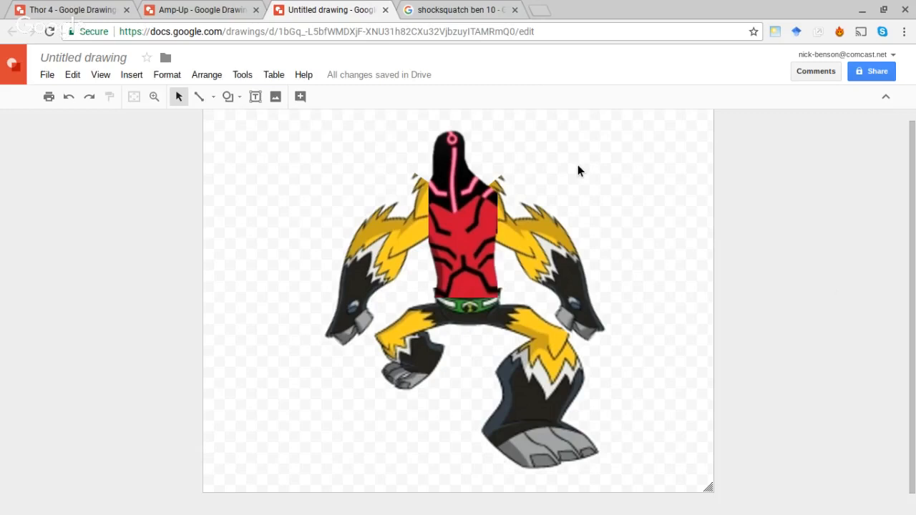
# Step: Switch to Google Images, close the enlarged Shocksquatch preview, look through the search results, and return to the drawing
pyautogui.click(441, 10)
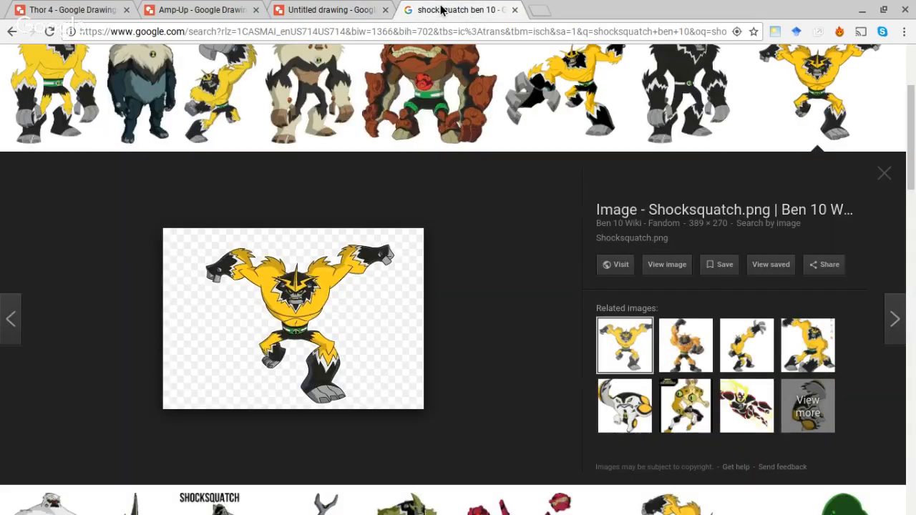
pyautogui.click(885, 177)
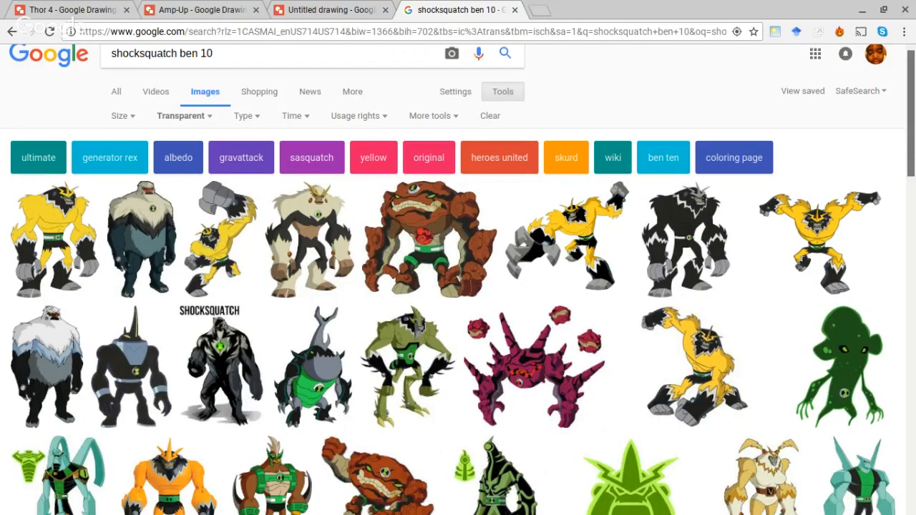
pyautogui.scroll(-1, 458, 286)
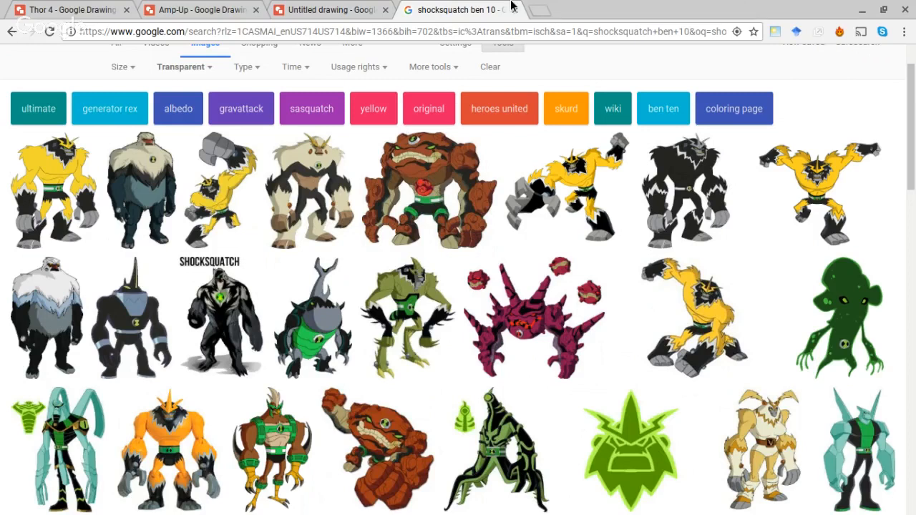
pyautogui.click(318, 8)
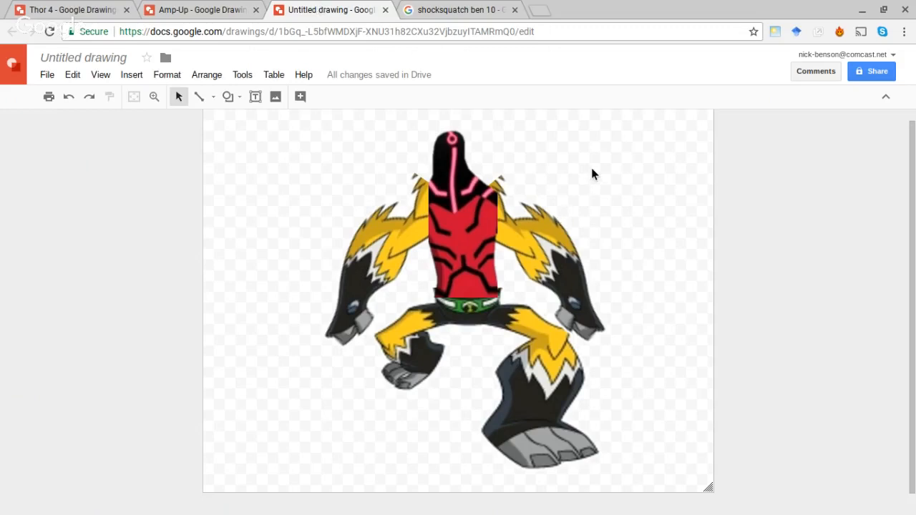
# Step: Recolor the legs image with the dark yellow Dark 4 preset in the image options
pyautogui.click(419, 205)
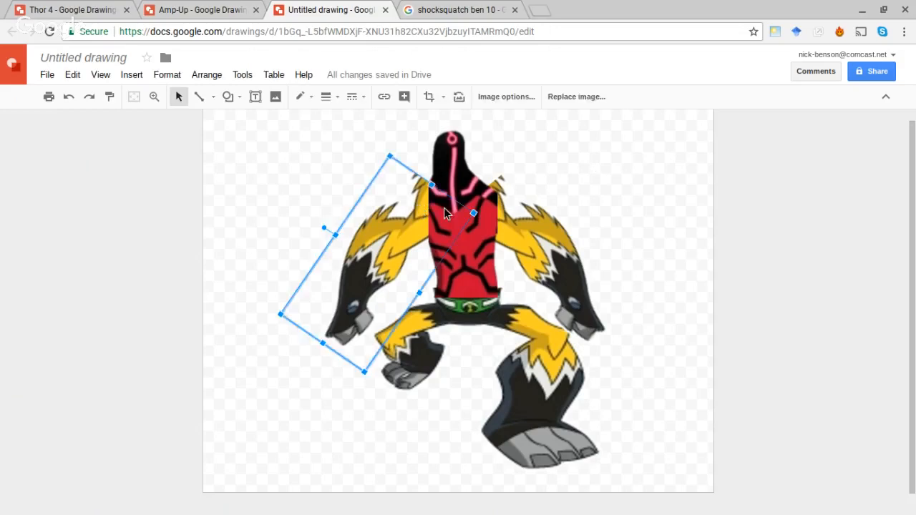
pyautogui.click(425, 315)
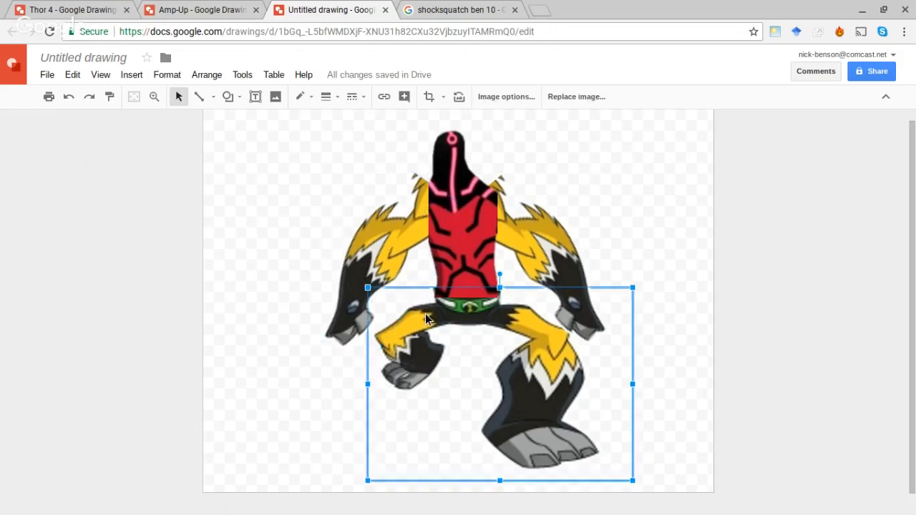
pyautogui.click(506, 97)
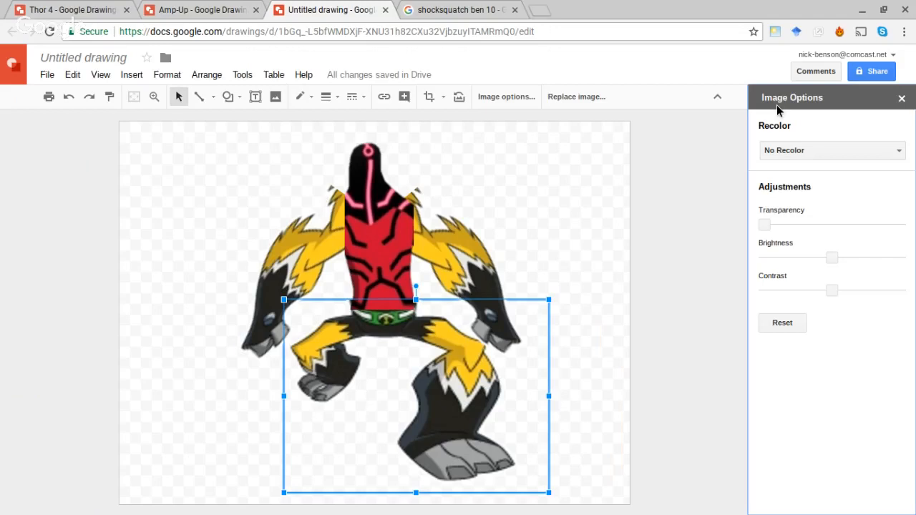
pyautogui.click(797, 151)
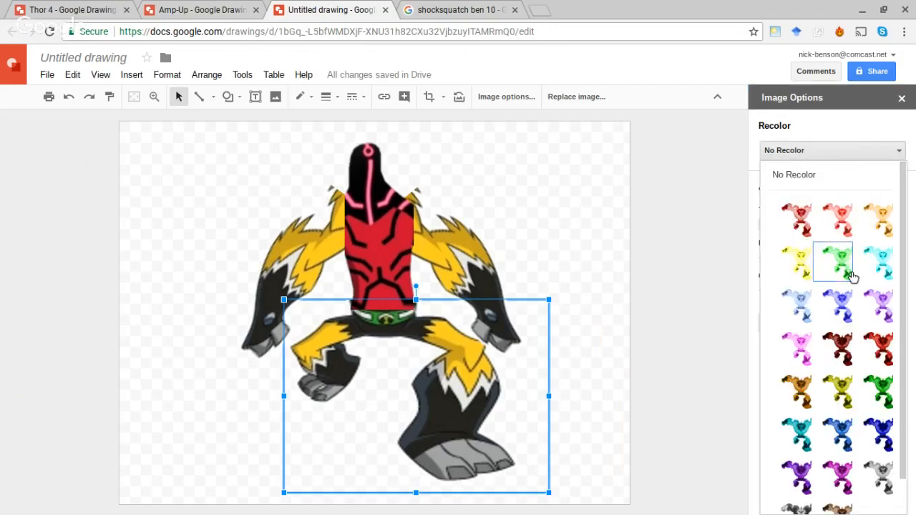
pyautogui.click(843, 386)
# Step: Recolor both Shocksquatch arm images with the same Dark 4 preset as the legs
pyautogui.hotkey('ctrl', 'z')
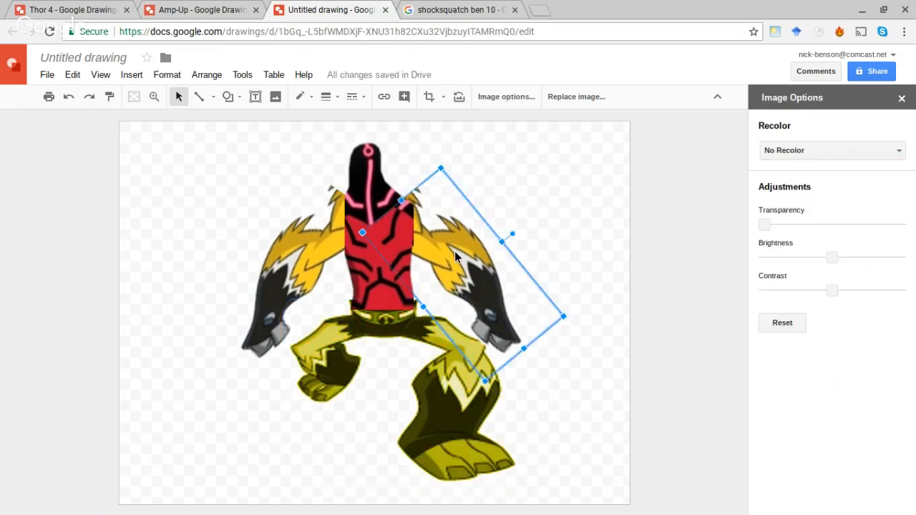
pyautogui.click(804, 149)
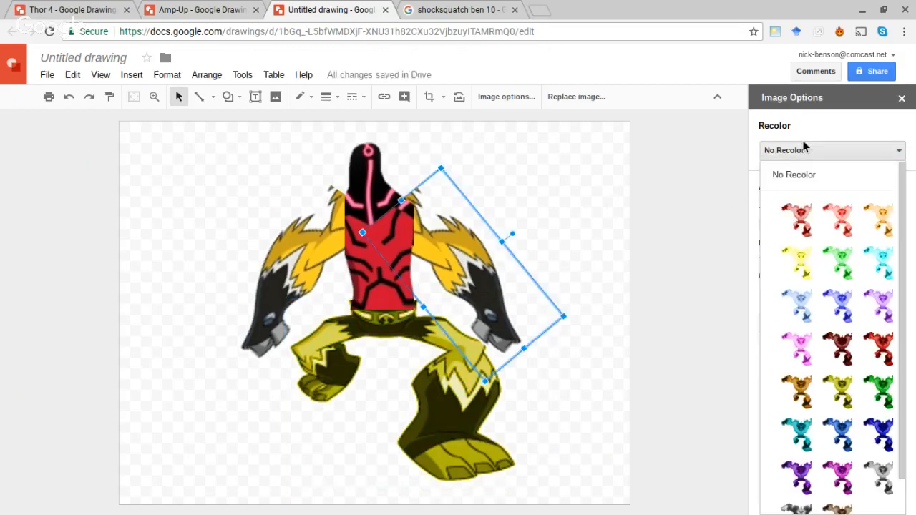
pyautogui.click(844, 389)
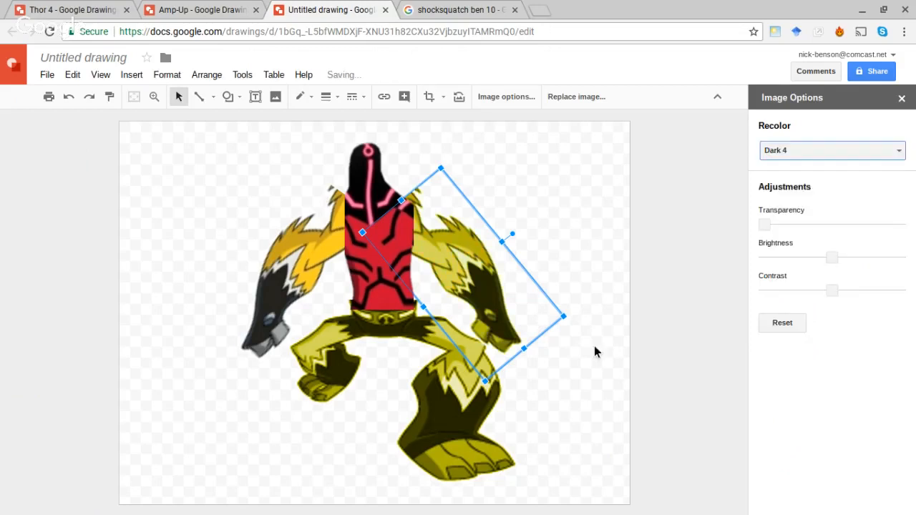
pyautogui.click(321, 268)
pyautogui.click(785, 151)
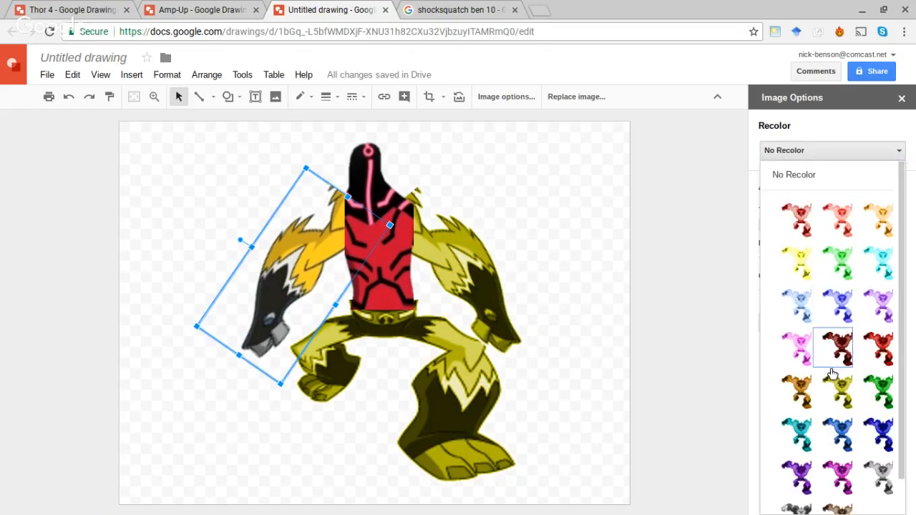
# Step: Recolor the red head and torso image with the Dark 4 preset
pyautogui.click(395, 262)
pyautogui.click(790, 157)
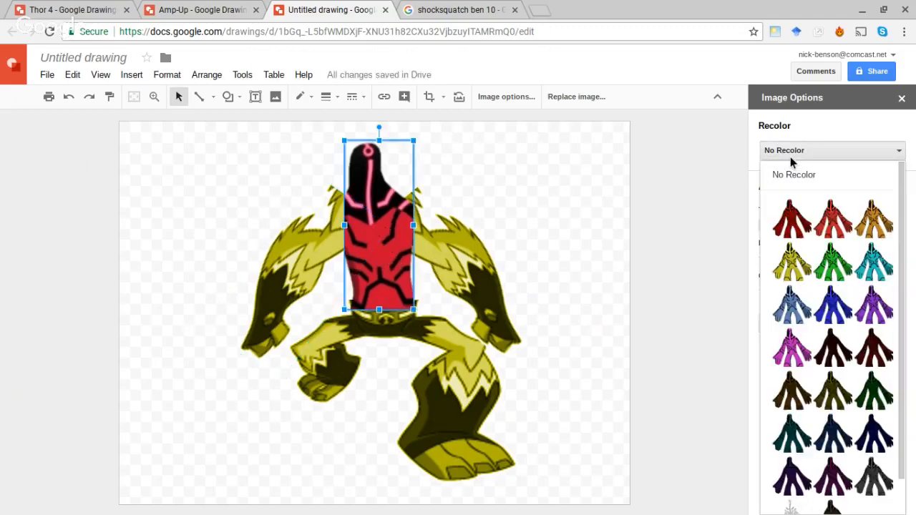
pyautogui.click(828, 386)
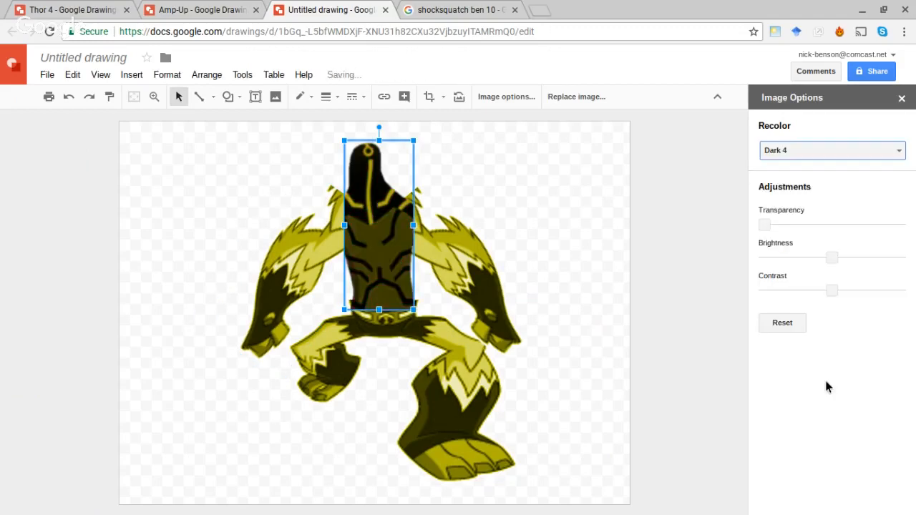
# Step: Crop a thin strip off the shoulder end of the arm image on the torso's left side
pyautogui.click(643, 345)
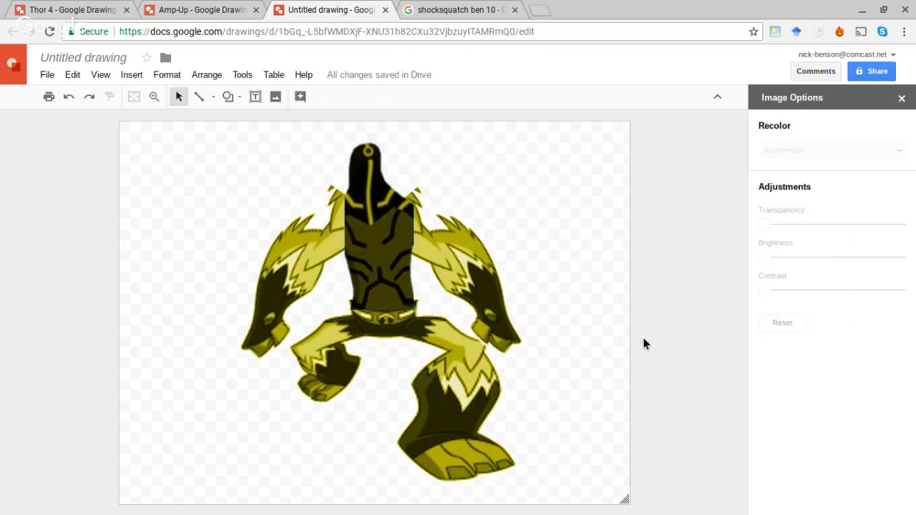
pyautogui.click(335, 198)
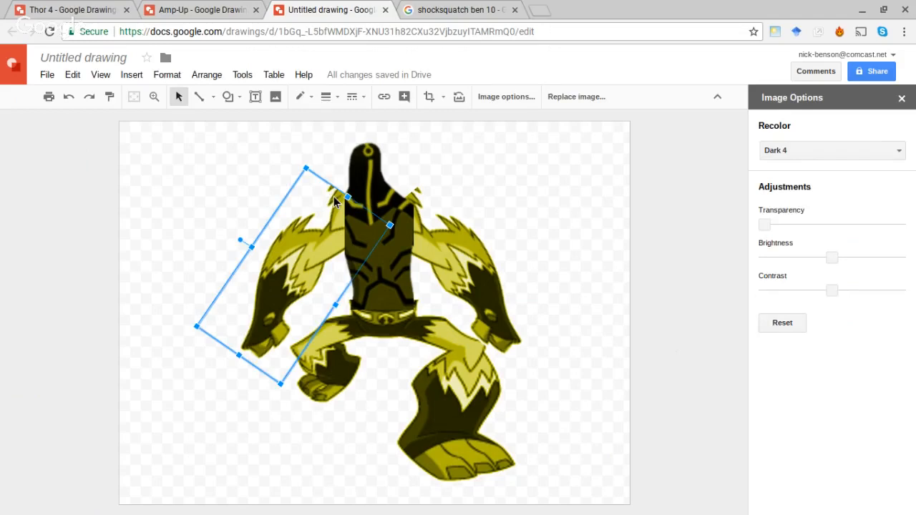
pyautogui.click(423, 105)
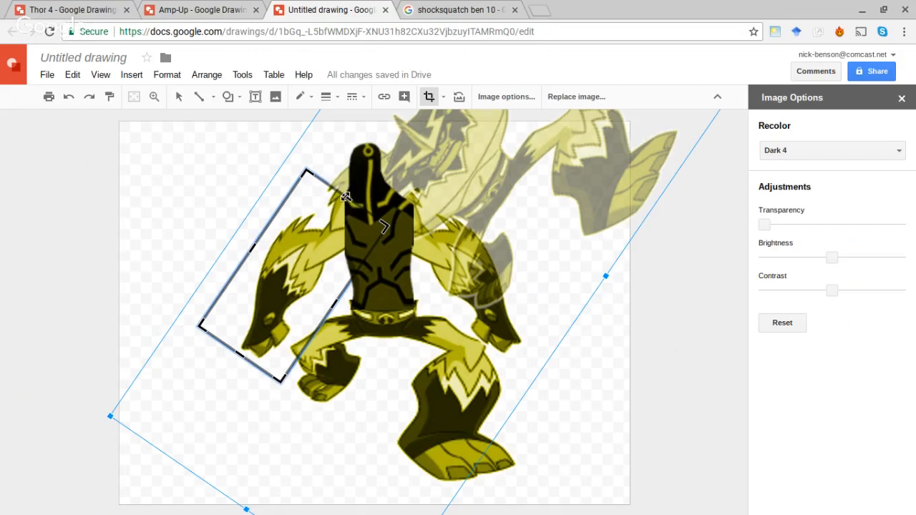
pyautogui.moveTo(345, 200); pyautogui.dragTo(335, 213)
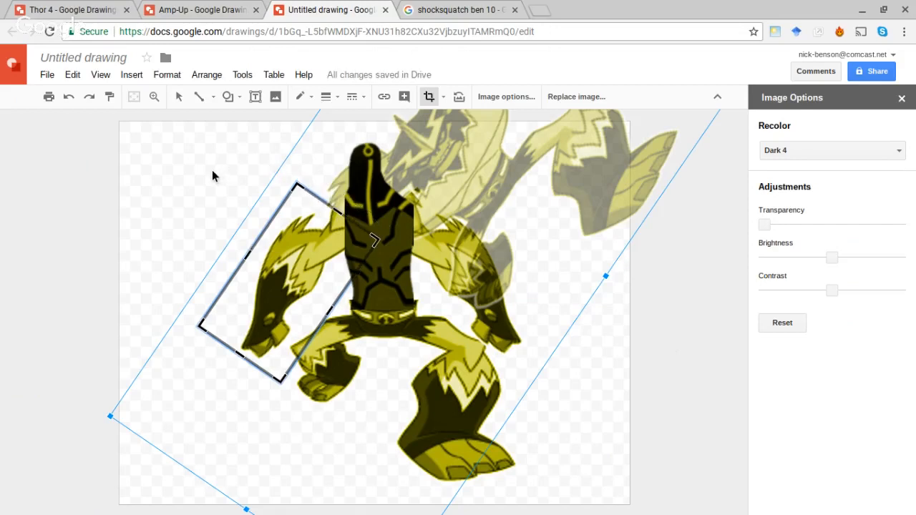
pyautogui.press('Return')
# Step: Move the left-side arm closer to the torso, enlarge it slightly, and align it with the shoulder
pyautogui.moveTo(319, 225); pyautogui.dragTo(328, 253)
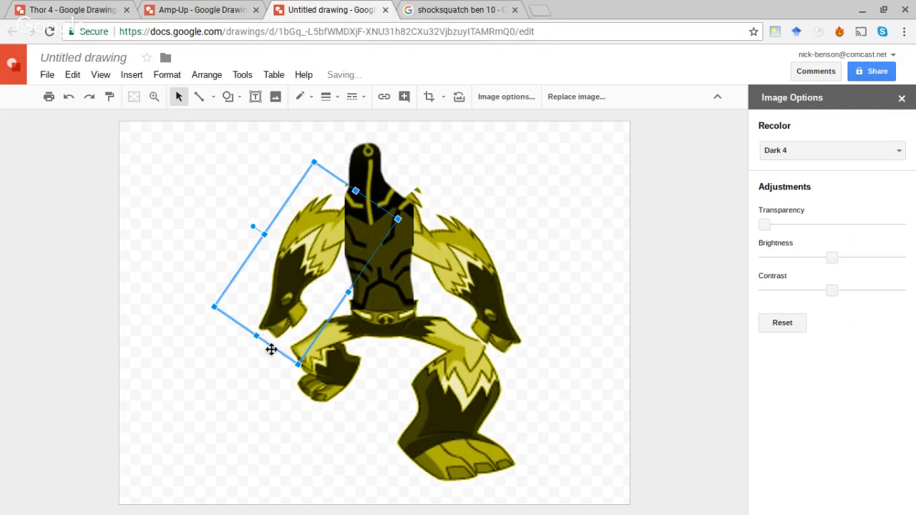
pyautogui.moveTo(298, 365); pyautogui.dragTo(230, 350)
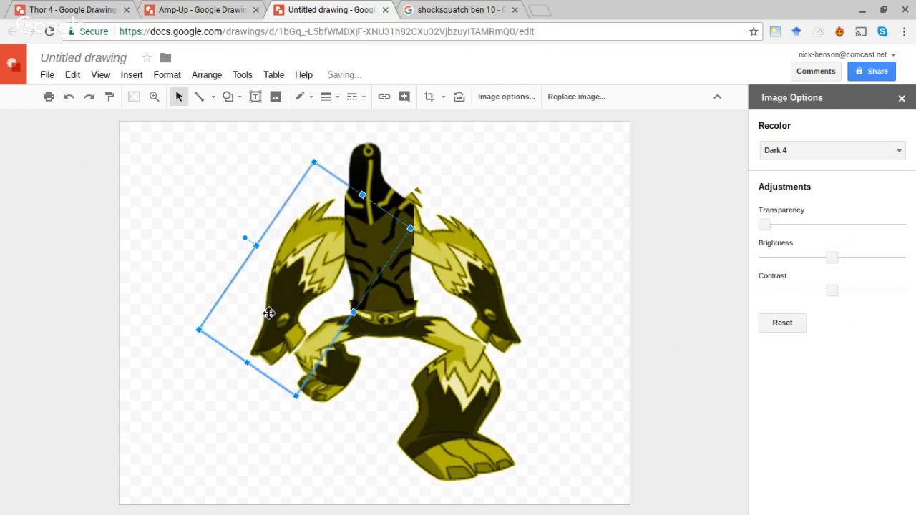
pyautogui.moveTo(283, 285); pyautogui.dragTo(279, 274)
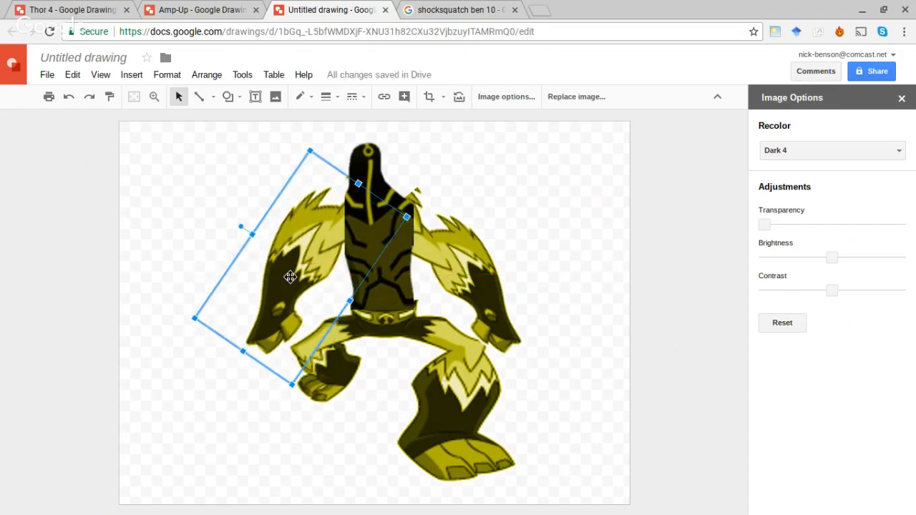
# Step: Delete the arm on the torso's right side and paste a duplicate of the left-side arm
pyautogui.click(461, 256)
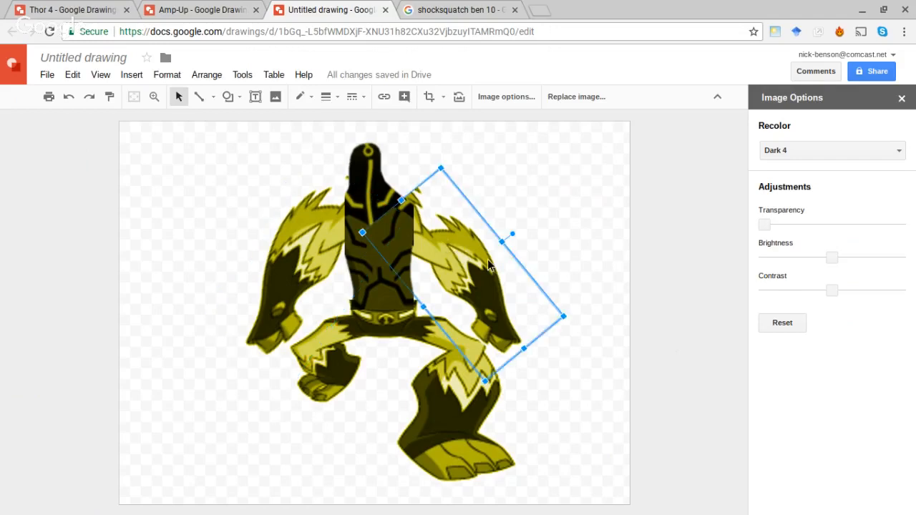
pyautogui.press('Delete')
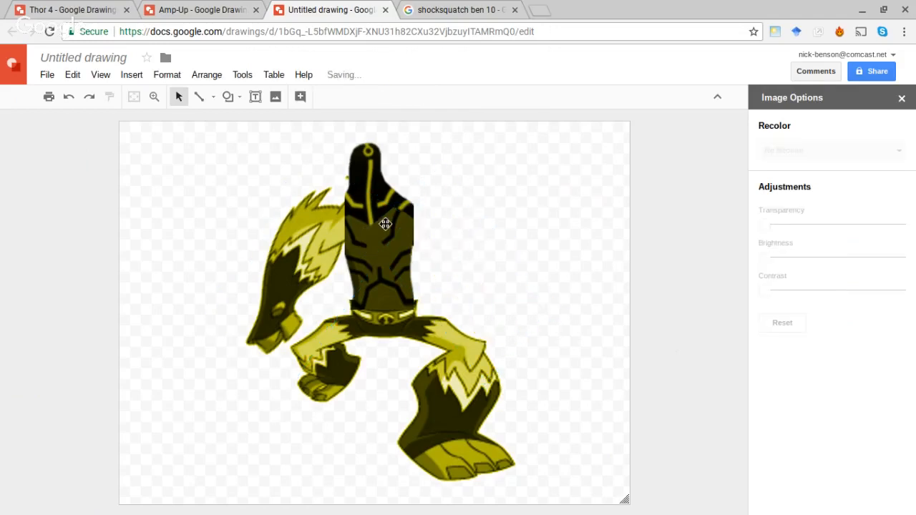
pyautogui.click(319, 240)
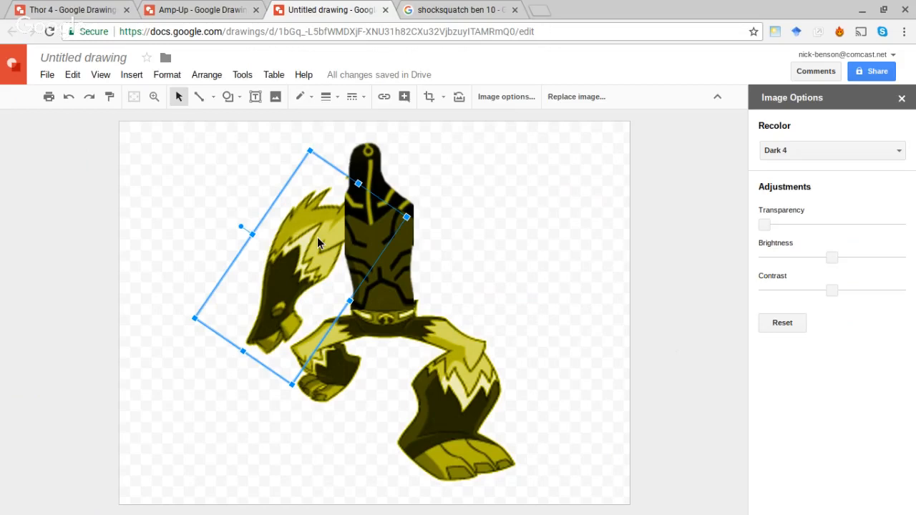
pyautogui.click(496, 230)
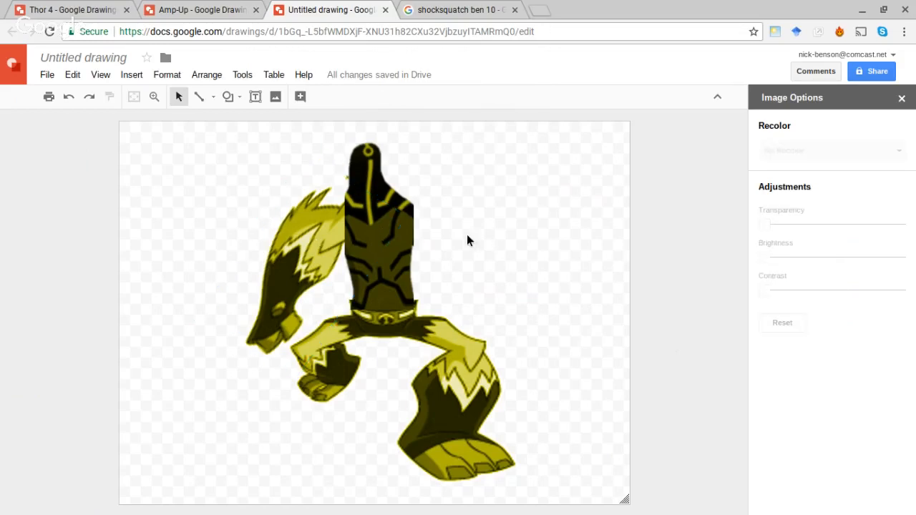
pyautogui.hotkey('ctrl', 'v')
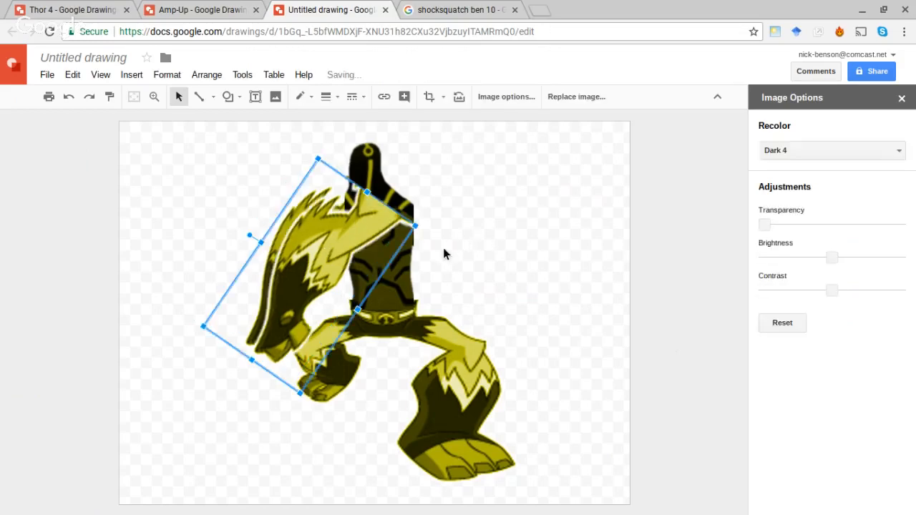
# Step: Flip the duplicated arm horizontally and move it to the torso's right side
pyautogui.rightClick(334, 254)
pyautogui.moveTo(427, 357)
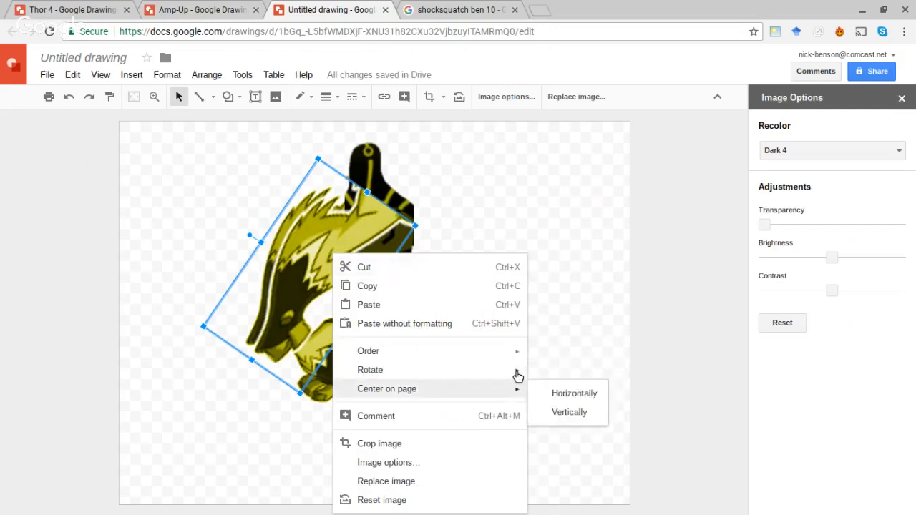
pyautogui.moveTo(517, 371)
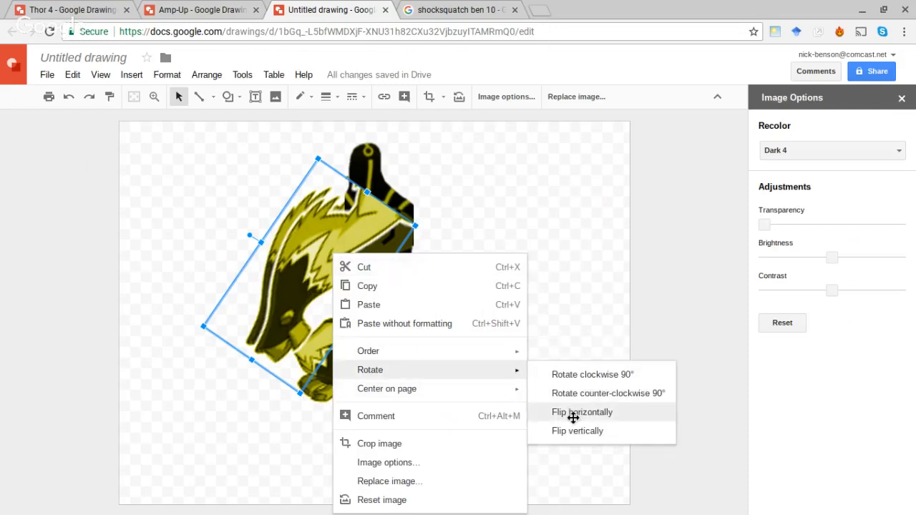
pyautogui.click(573, 414)
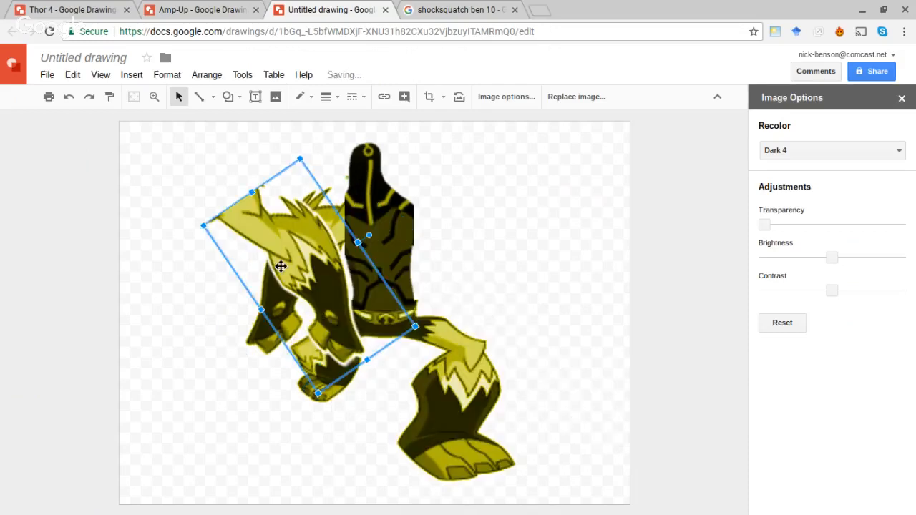
pyautogui.moveTo(282, 264); pyautogui.dragTo(454, 278)
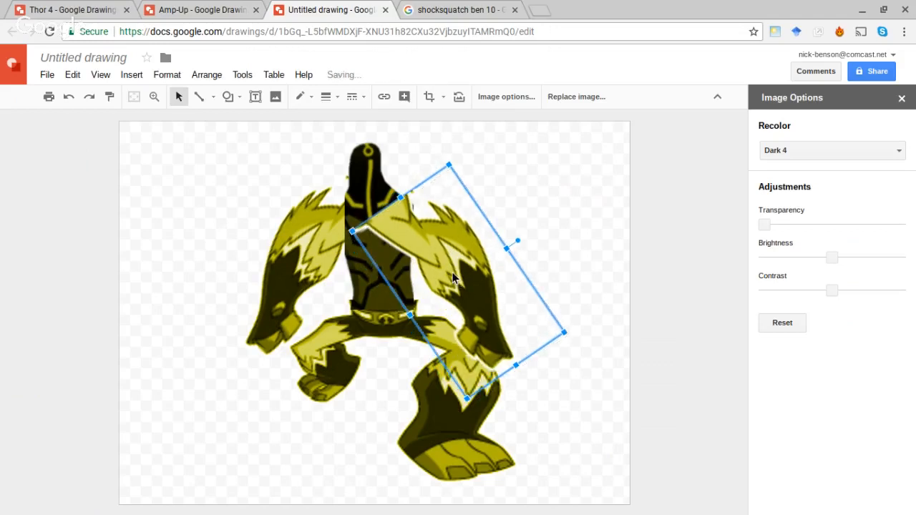
# Step: Rotate the mirrored arm slightly counter-clockwise so its hand swings outward, and nudge it up
pyautogui.rightClick(453, 258)
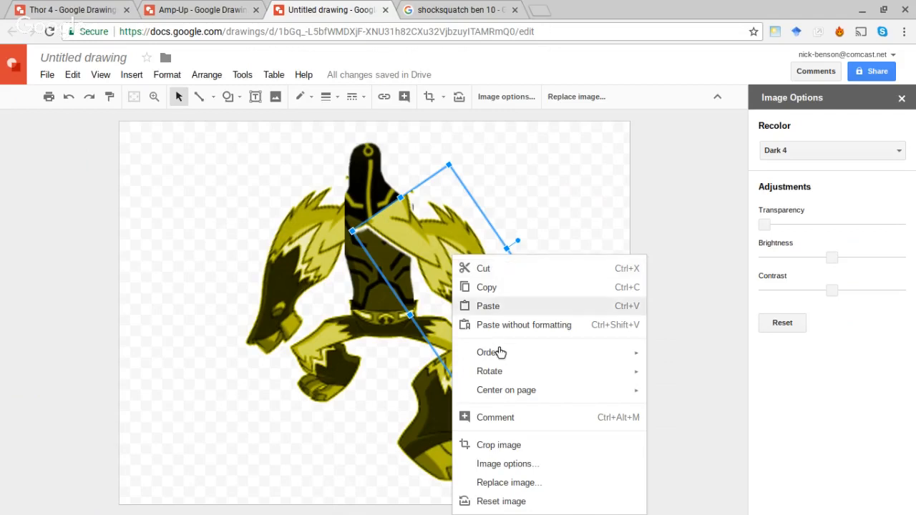
pyautogui.click(562, 223)
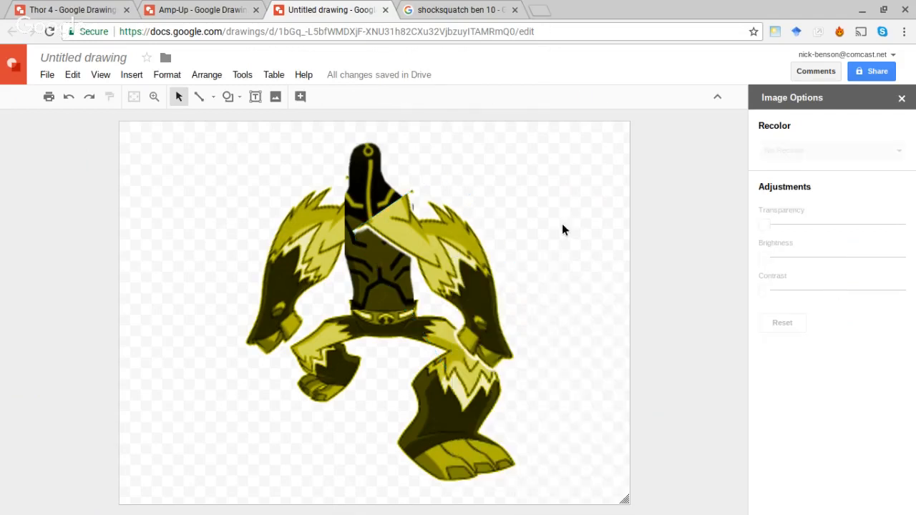
pyautogui.click(486, 285)
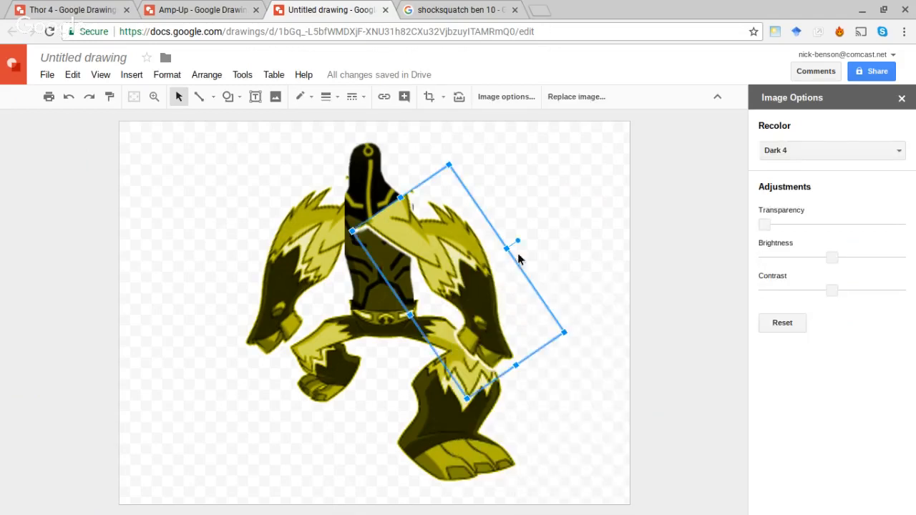
pyautogui.moveTo(519, 240); pyautogui.dragTo(480, 259)
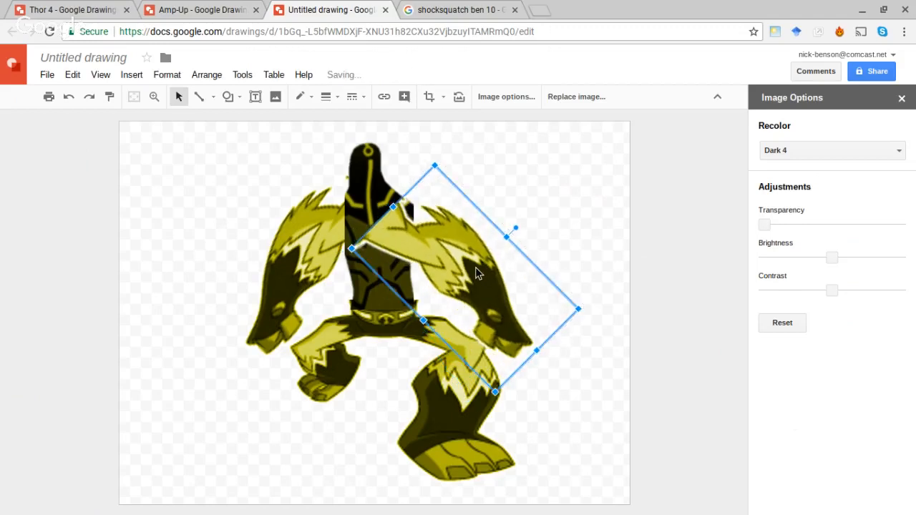
pyautogui.press('Up')
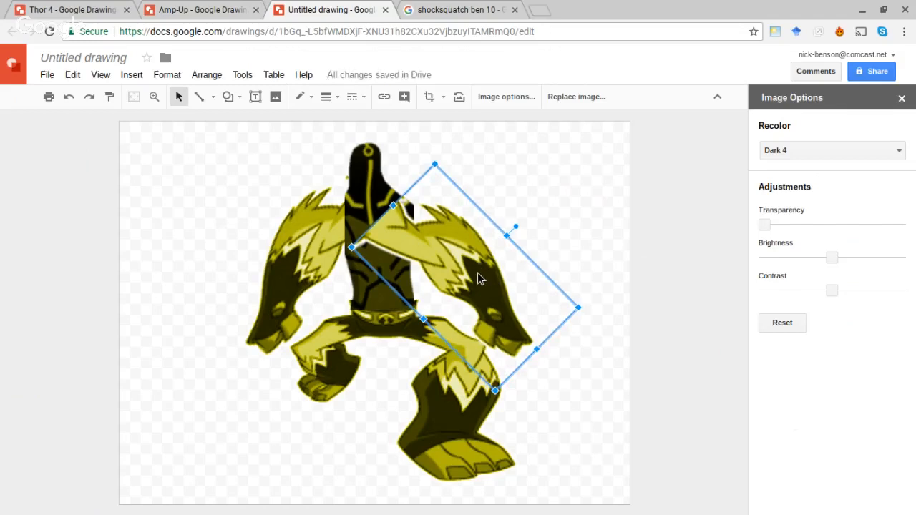
# Step: Send the mirrored arm to the back behind the torso and raise it to shoulder height
pyautogui.rightClick(466, 264)
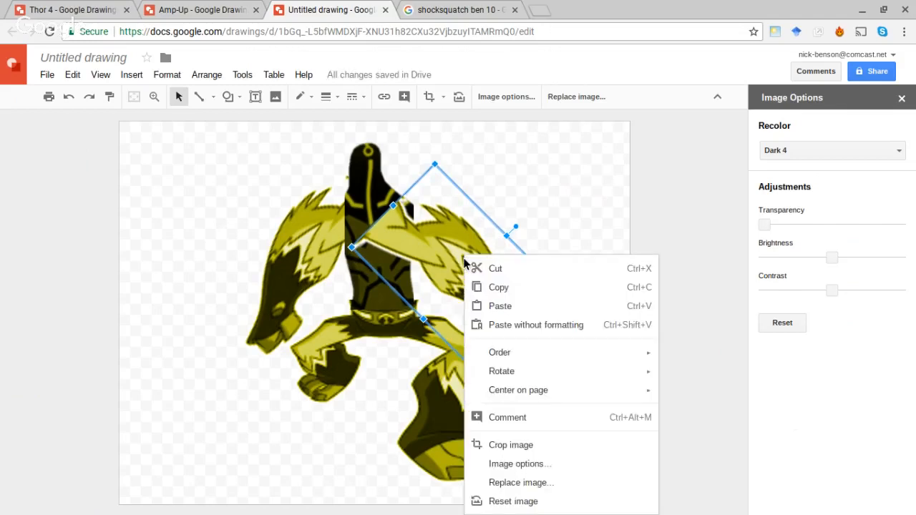
pyautogui.moveTo(632, 358)
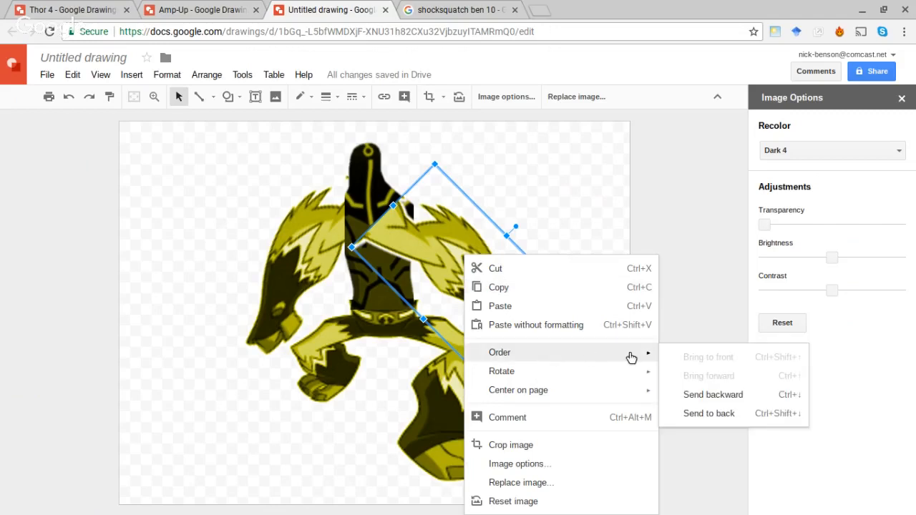
pyautogui.click(708, 415)
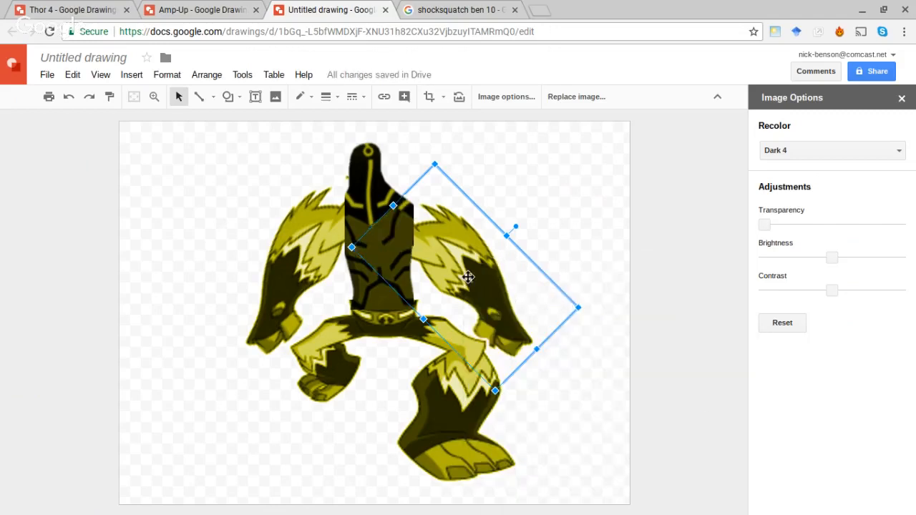
pyautogui.moveTo(468, 277); pyautogui.dragTo(467, 266)
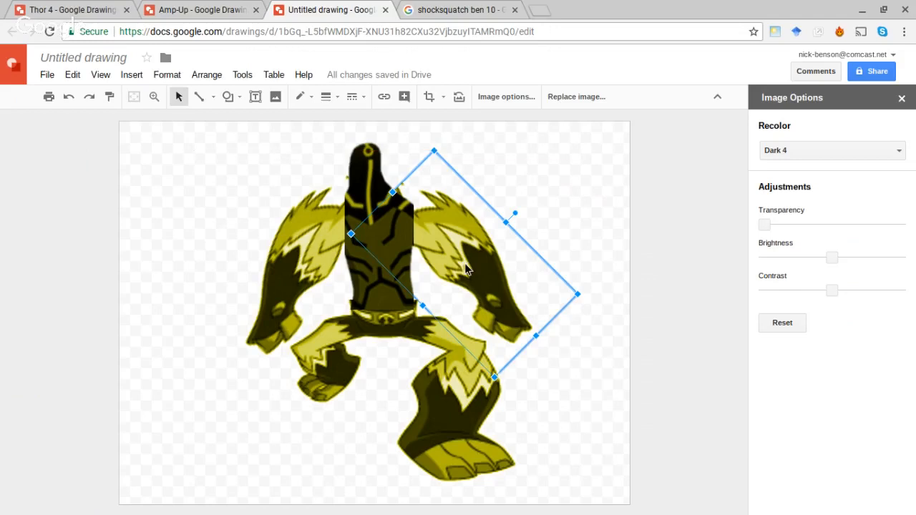
pyautogui.moveTo(466, 265); pyautogui.dragTo(465, 258)
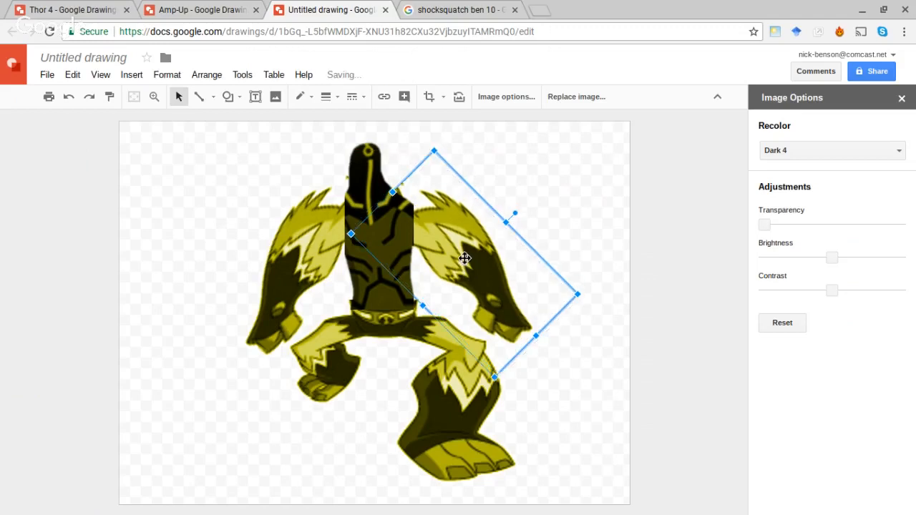
# Step: Flip the right-side arm vertically so it points upward, and reattach it at the torso's shoulder
pyautogui.rightClick(464, 257)
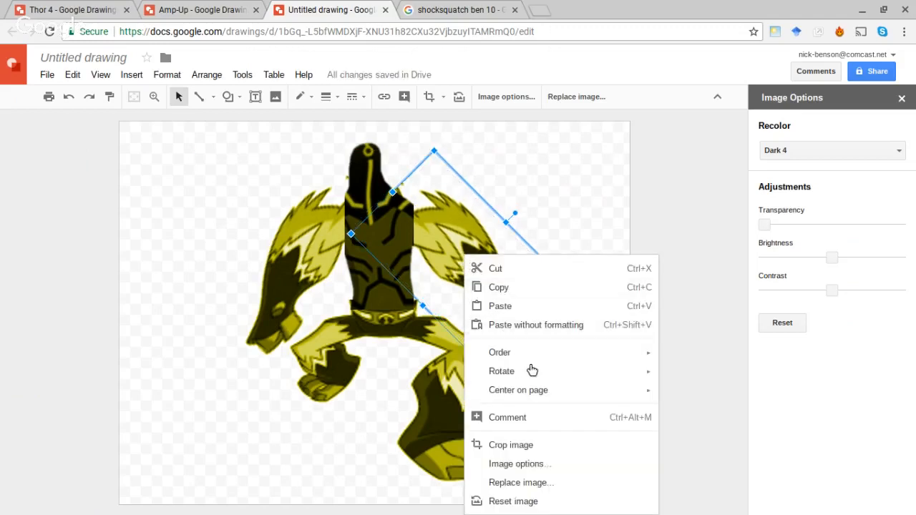
pyautogui.moveTo(656, 373)
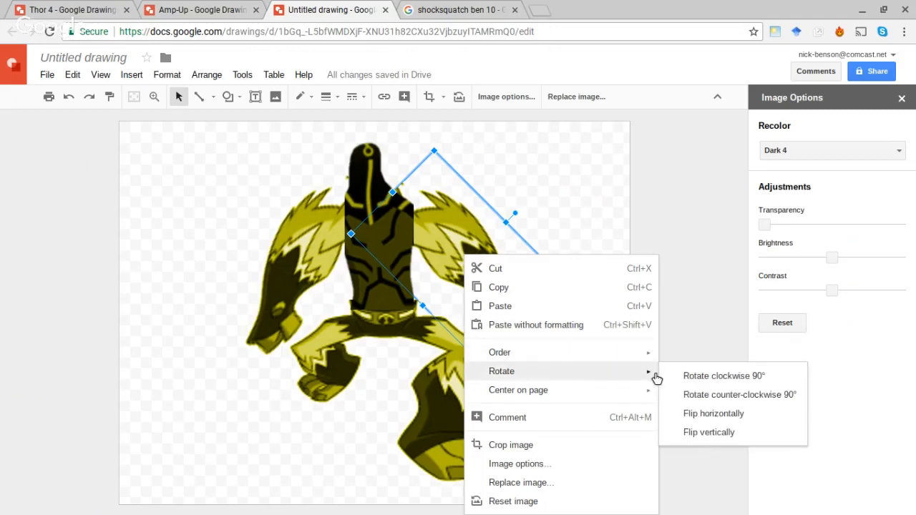
pyautogui.click(704, 434)
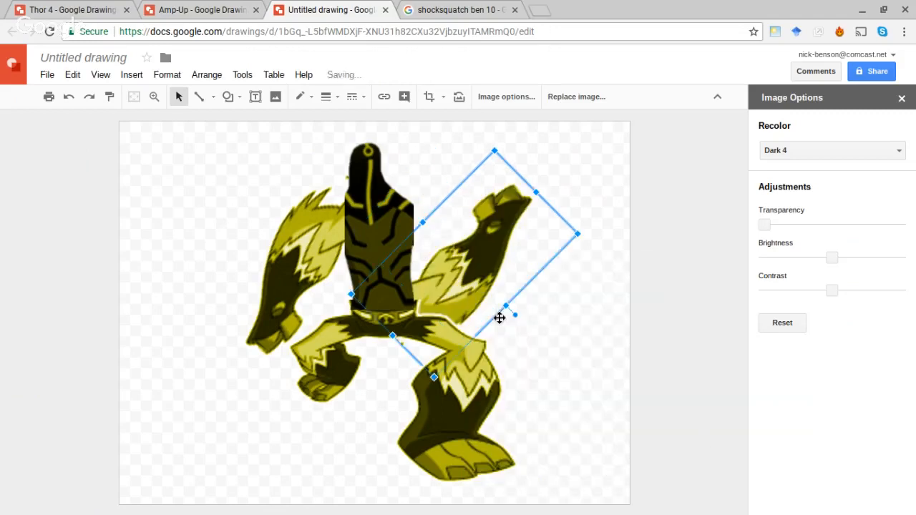
pyautogui.moveTo(452, 290); pyautogui.dragTo(466, 211)
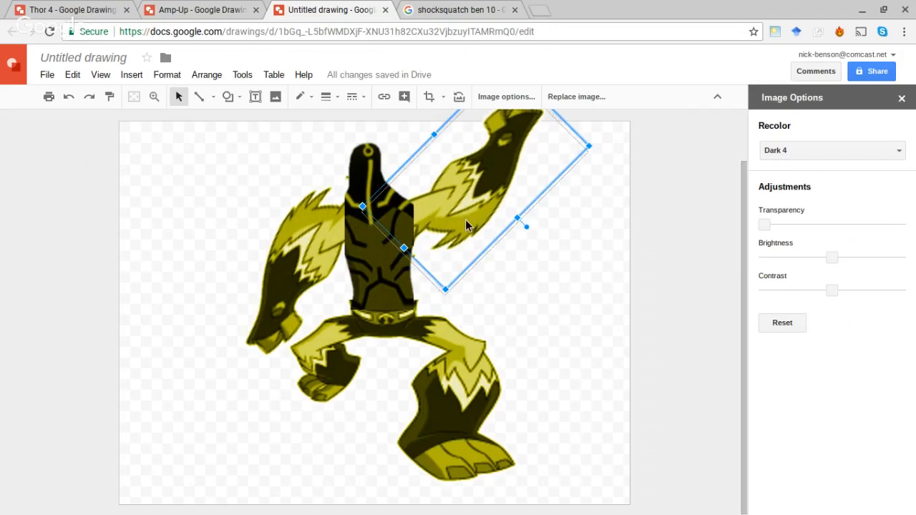
pyautogui.press('Down')
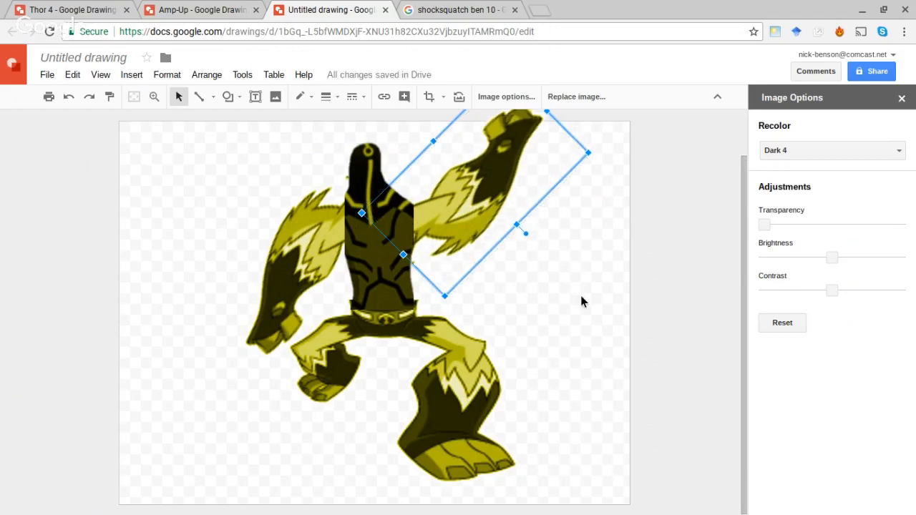
# Step: Select all body parts and shift the whole figure down and slightly left so the raised hand fits on the canvas
pyautogui.click(581, 302)
pyautogui.hotkey('ctrl', 'a')
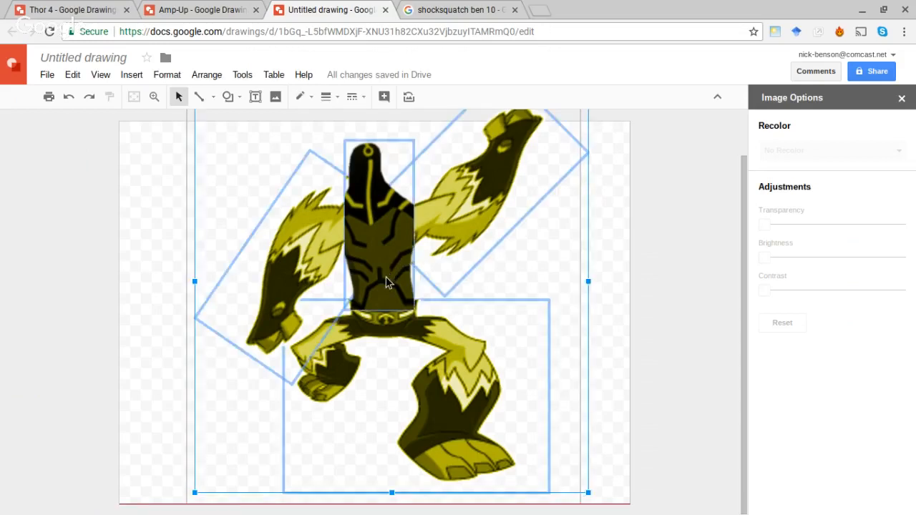
pyautogui.moveTo(386, 277); pyautogui.dragTo(386, 279)
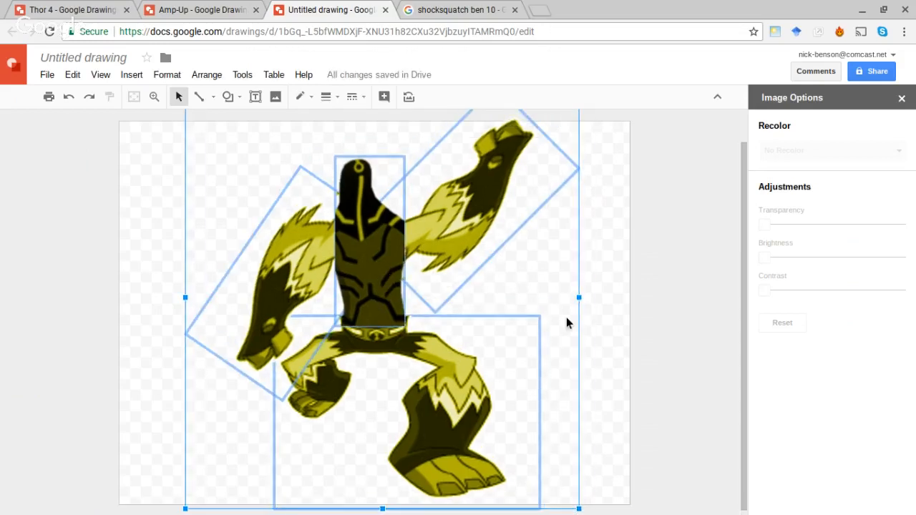
pyautogui.click(603, 335)
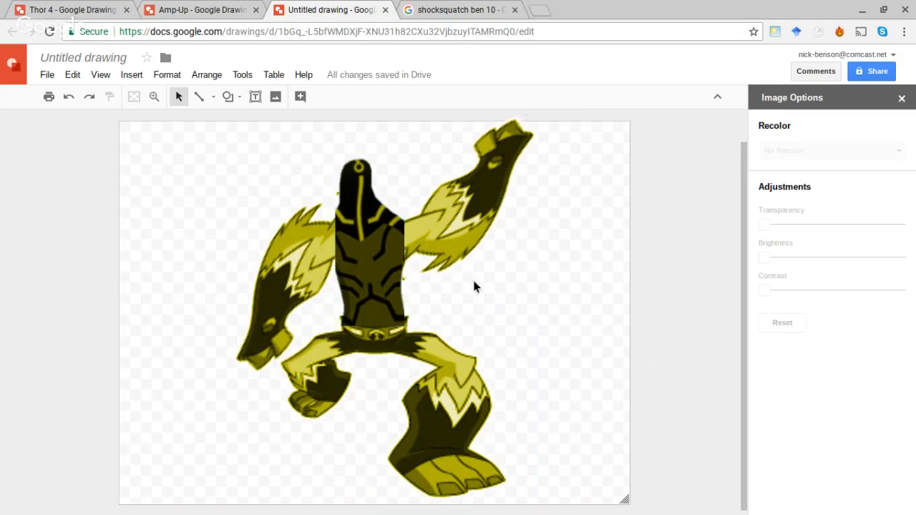
# Step: Raise the brightness of the head-and-torso image moderately and lower its contrast slightly
pyautogui.click(393, 266)
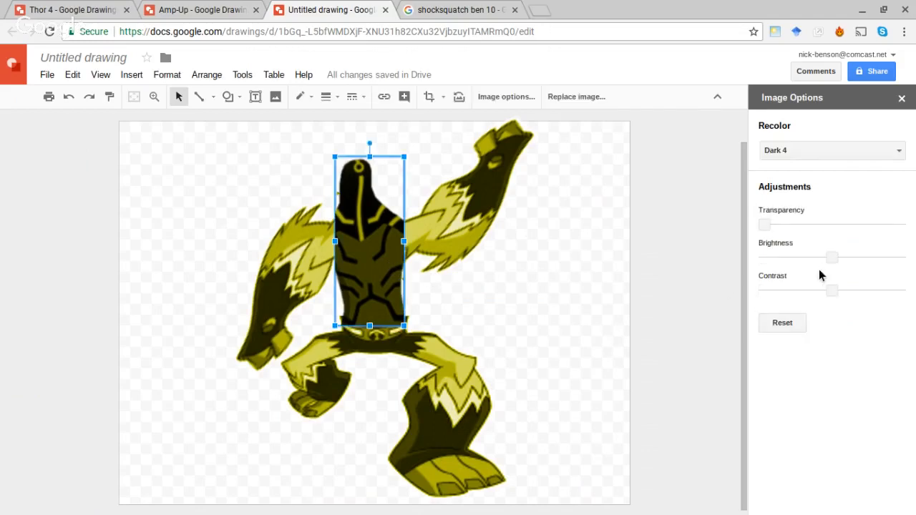
pyautogui.moveTo(833, 259); pyautogui.dragTo(855, 261)
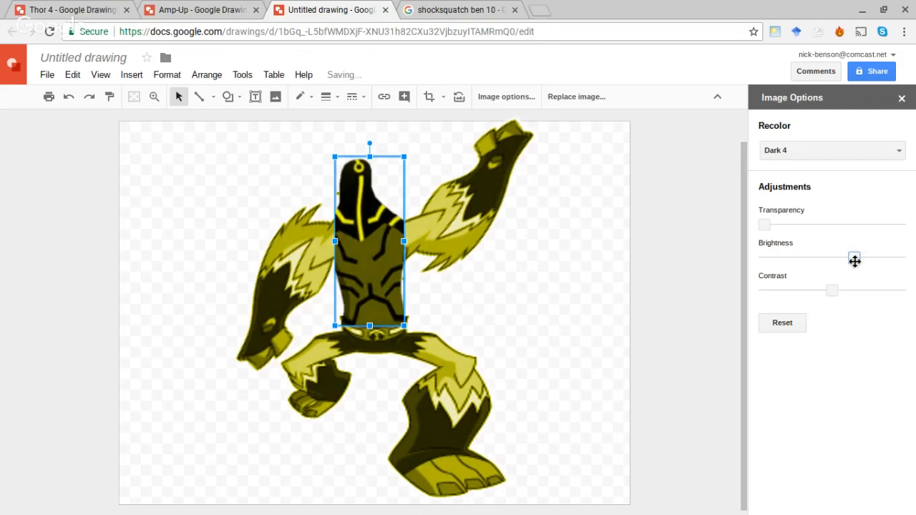
pyautogui.click(595, 283)
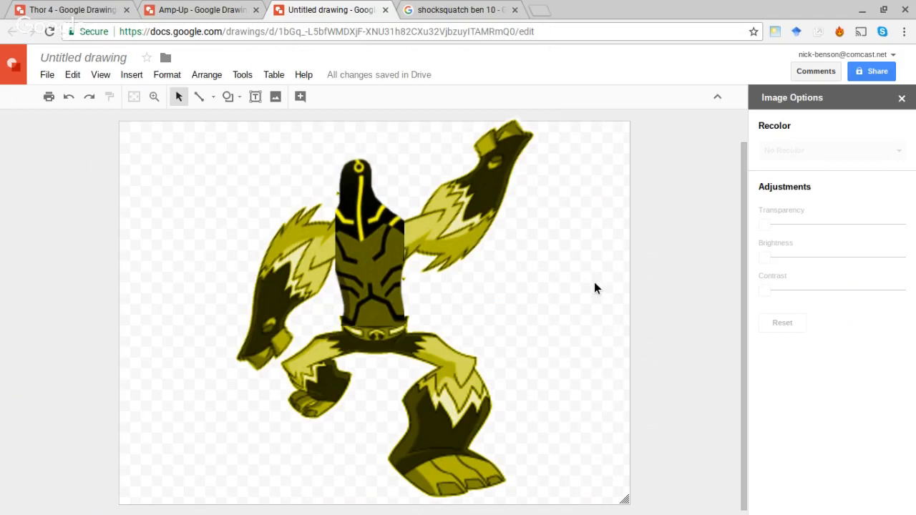
pyautogui.click(384, 265)
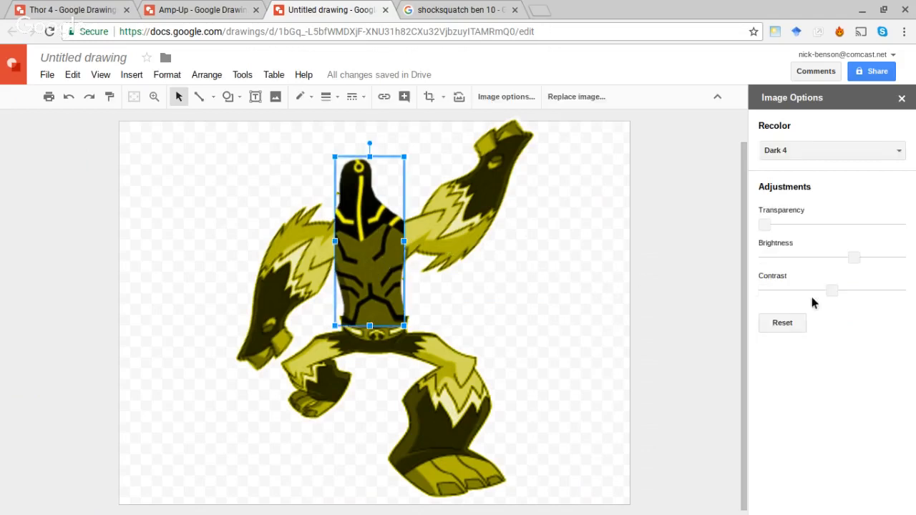
pyautogui.moveTo(829, 293)
pyautogui.moveTo(829, 293); pyautogui.dragTo(810, 293)
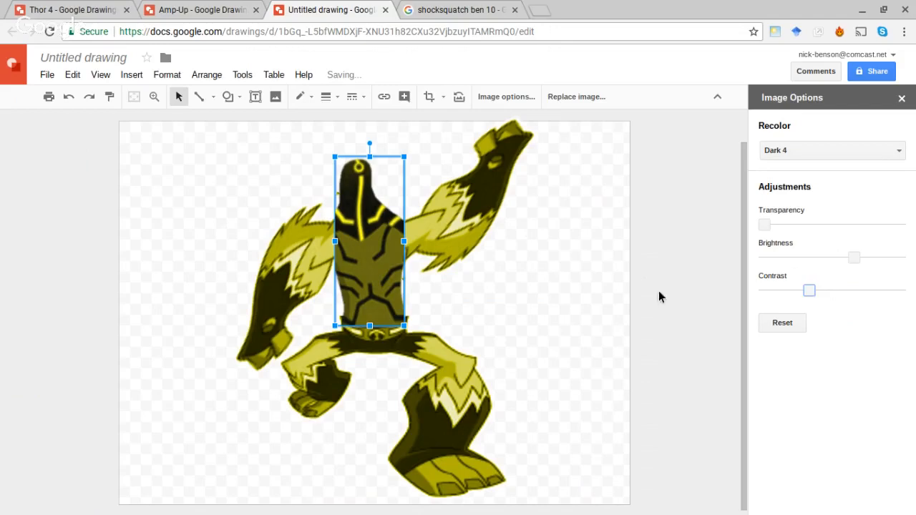
pyautogui.click(623, 295)
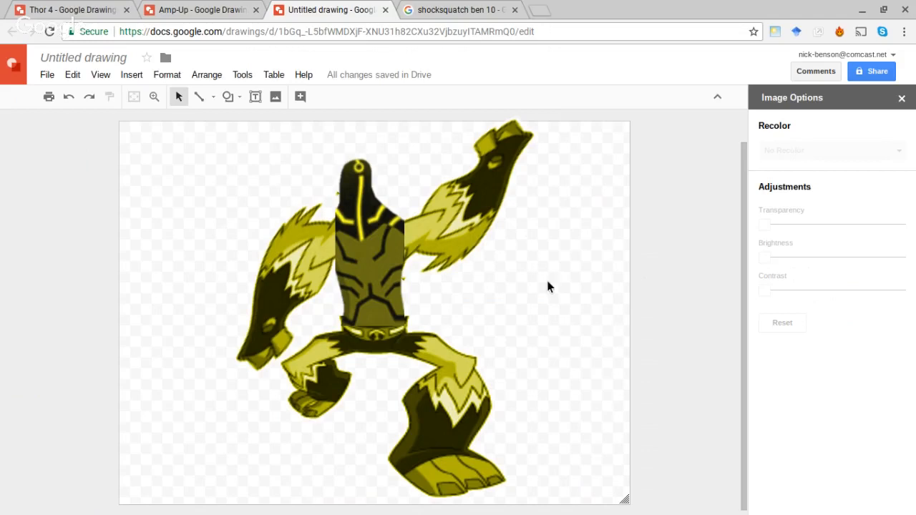
# Step: Brighten the head-and-torso image further until its chest is a clear yellow, and raise its contrast a touch
pyautogui.click(399, 278)
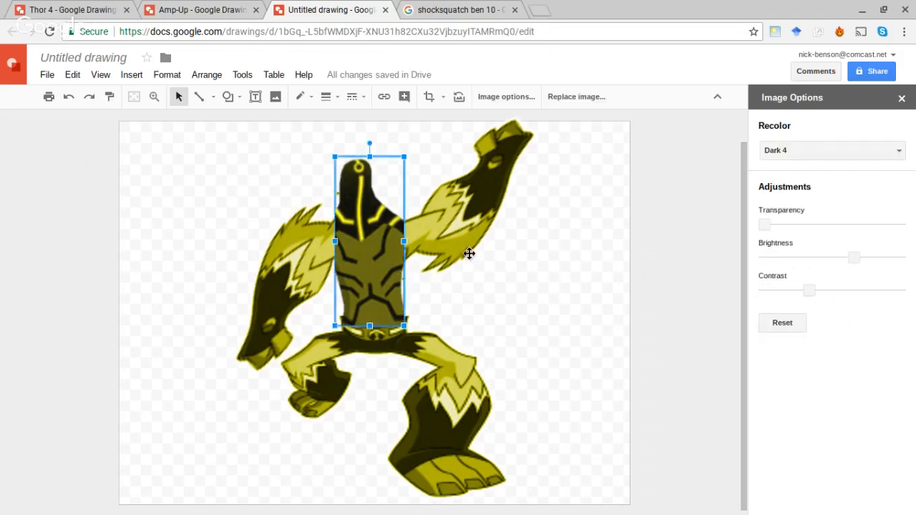
pyautogui.moveTo(855, 258); pyautogui.dragTo(867, 258)
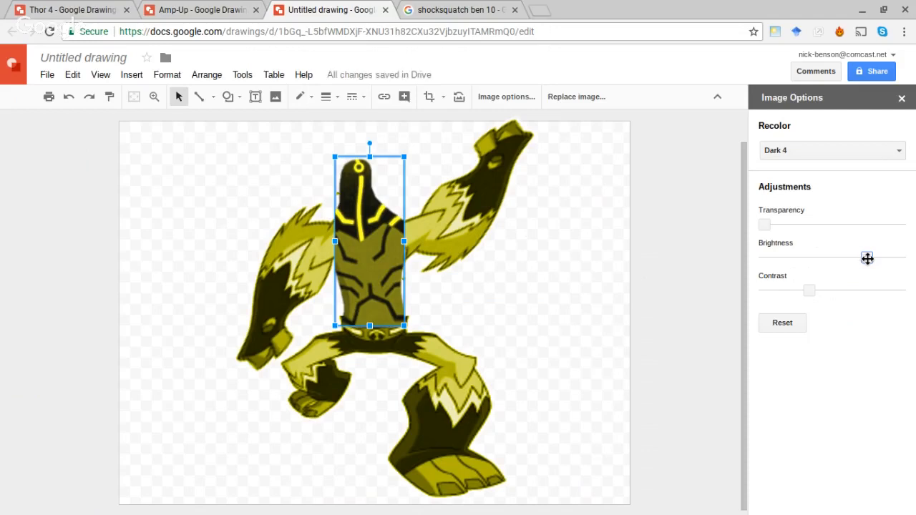
pyautogui.moveTo(867, 258); pyautogui.dragTo(880, 257)
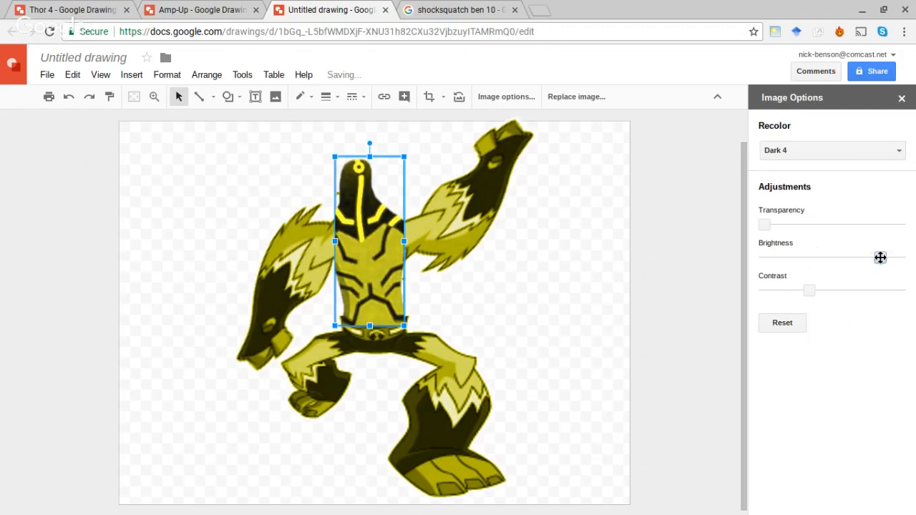
pyautogui.click(610, 262)
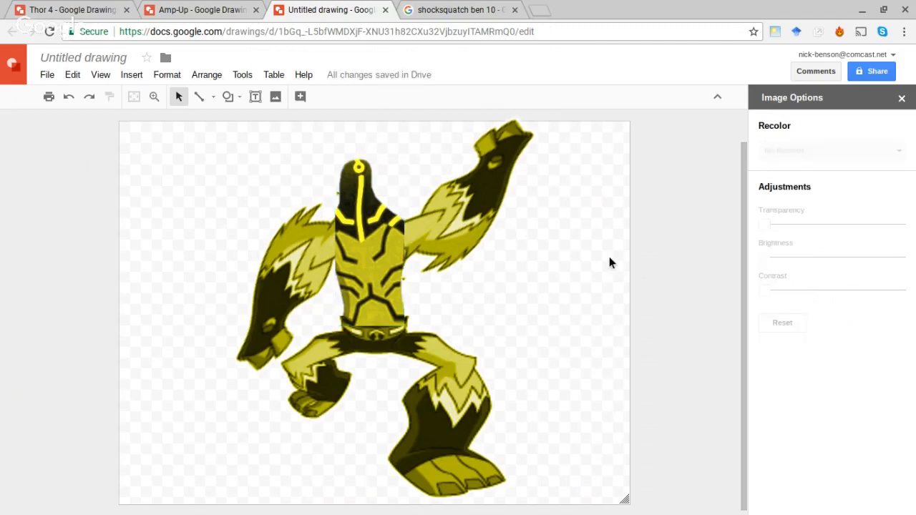
pyautogui.click(371, 255)
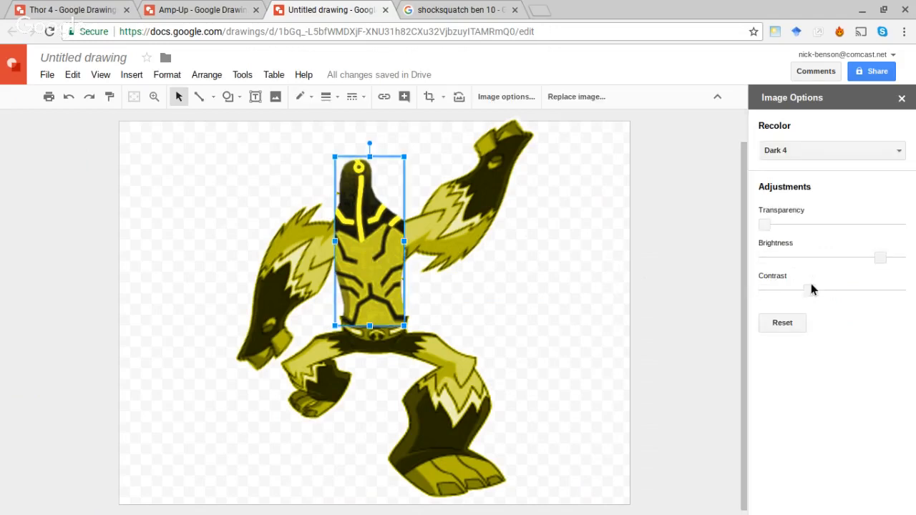
pyautogui.moveTo(810, 290)
pyautogui.mouseDown()
pyautogui.moveTo(828, 290)
pyautogui.moveTo(814, 288)
pyautogui.mouseUp()
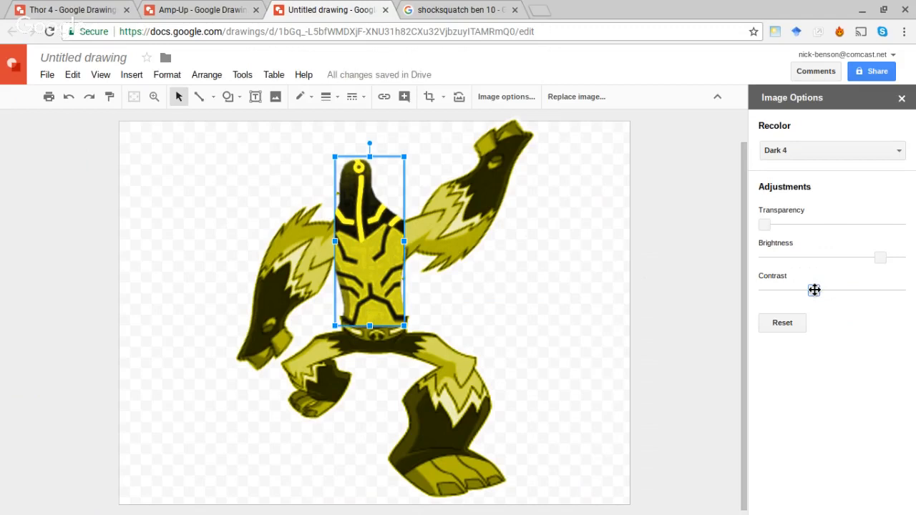
pyautogui.click(562, 307)
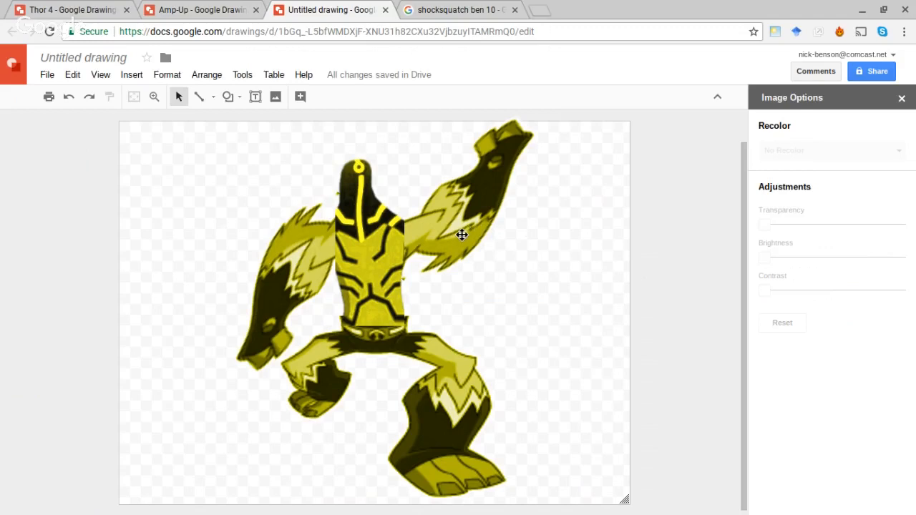
# Step: Select all body parts, scale the whole figure down to roughly 70 percent, and center it on the canvas
pyautogui.hotkey('ctrl', 'a')
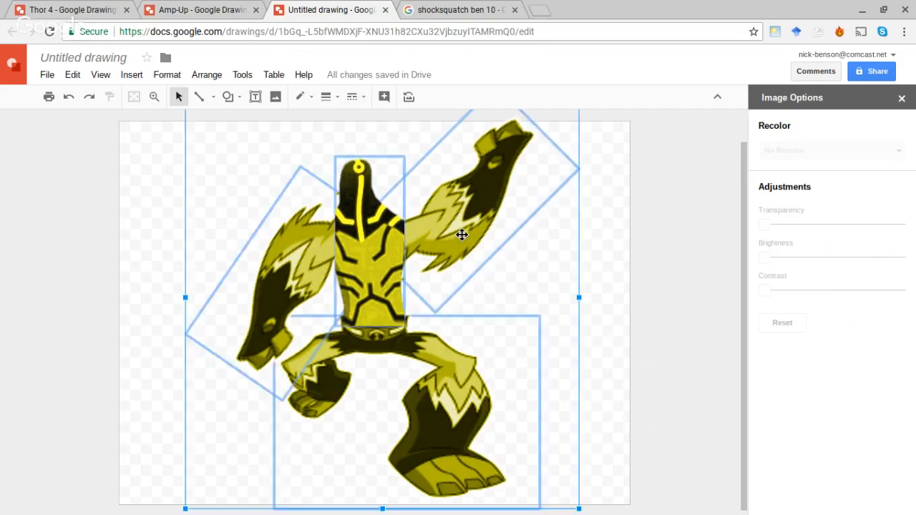
pyautogui.moveTo(357, 273); pyautogui.dragTo(356, 287)
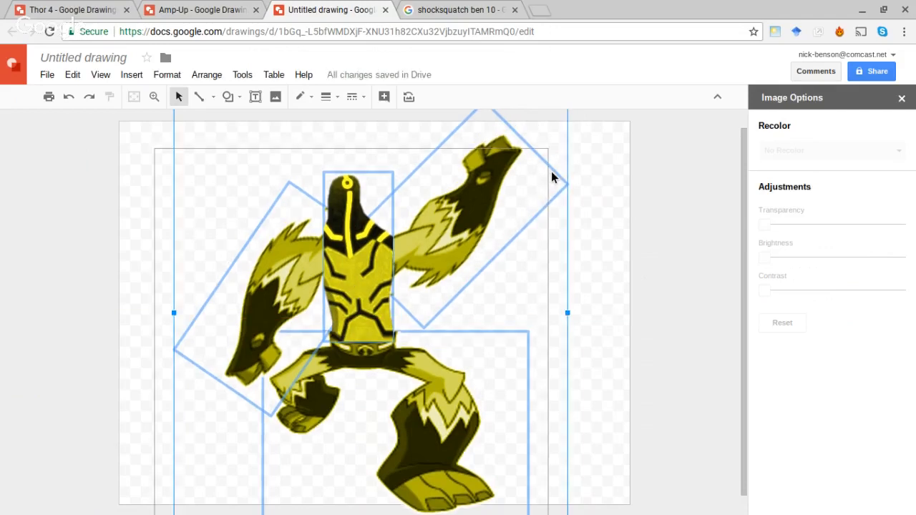
pyautogui.moveTo(546, 150); pyautogui.dragTo(469, 218)
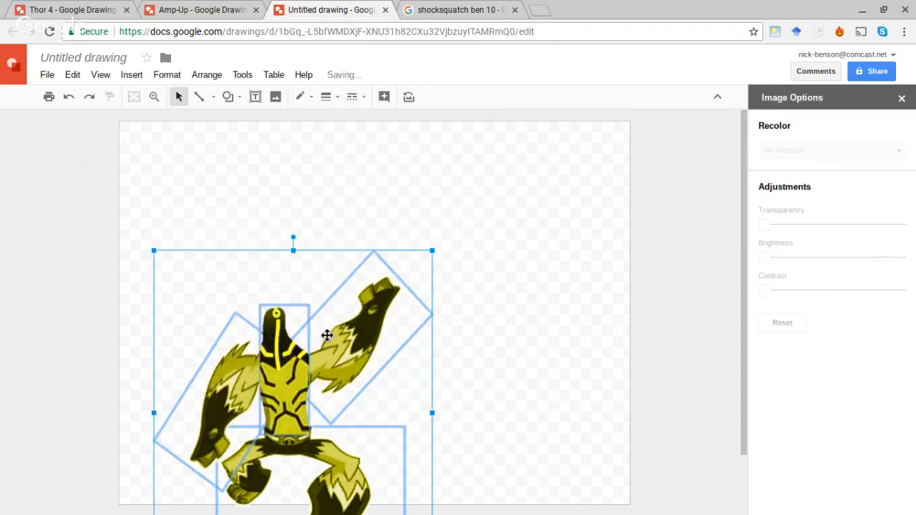
pyautogui.moveTo(327, 335)
pyautogui.mouseDown()
pyautogui.moveTo(353, 268)
pyautogui.moveTo(371, 270)
pyautogui.mouseUp()
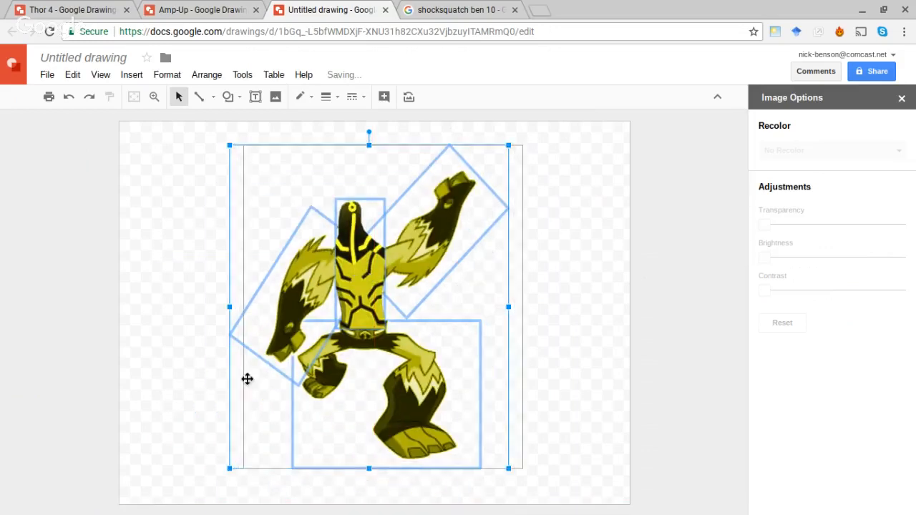
pyautogui.click(201, 392)
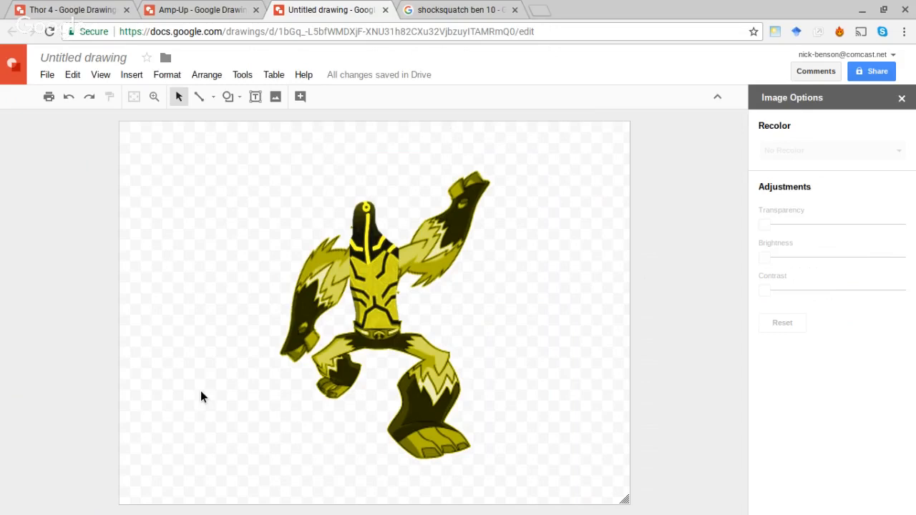
# Step: Rename the untitled drawing as Up-Shock
pyautogui.click(107, 57)
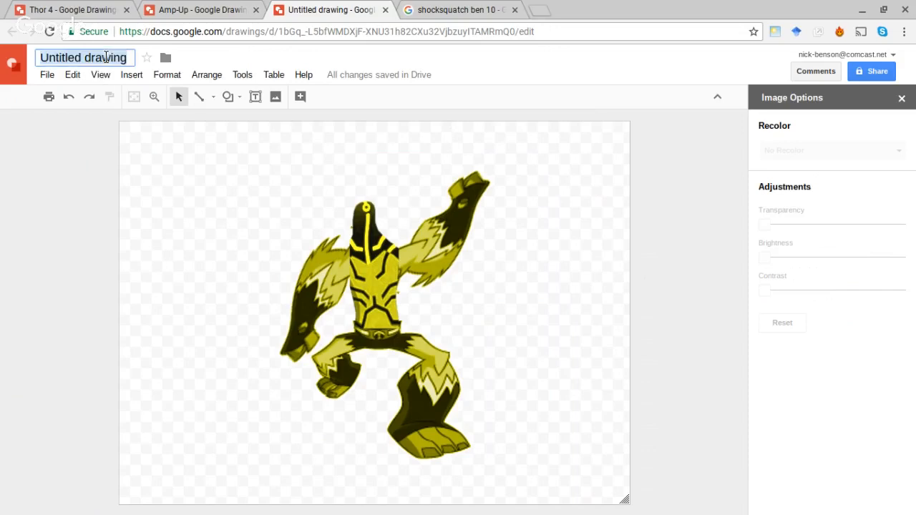
pyautogui.write('Up_s')
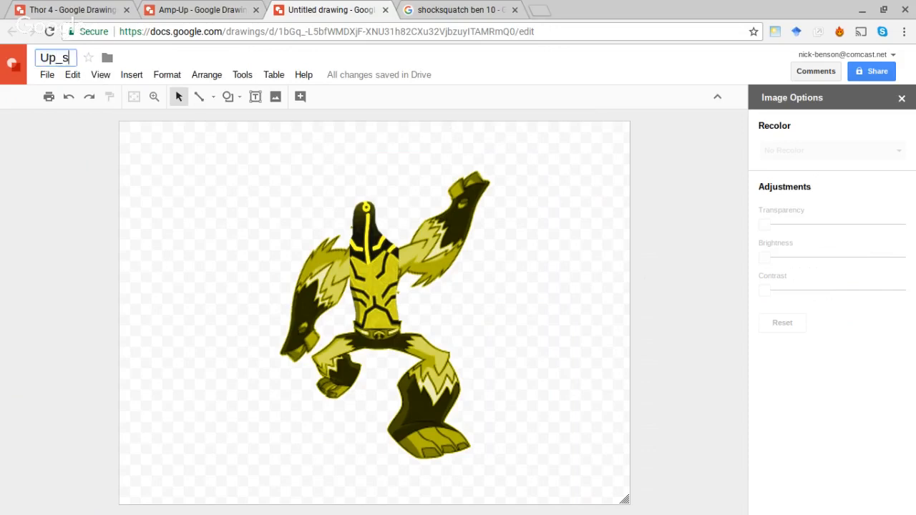
pyautogui.press('BackSpace')
pyautogui.press('BackSpace')
pyautogui.write('-SH')
pyautogui.press('BackSpace')
pyautogui.write('hock')
pyautogui.press('Return')
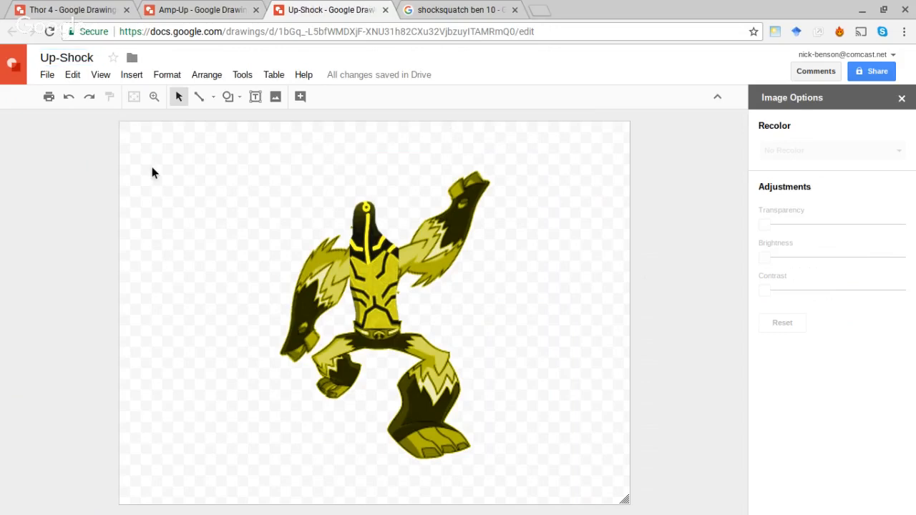
# Step: Compare the Thor 4, Amp-Up and Up-Shock drawings, glance at the Shocksquatch image results, and return to Up-Shock
pyautogui.click(187, 8)
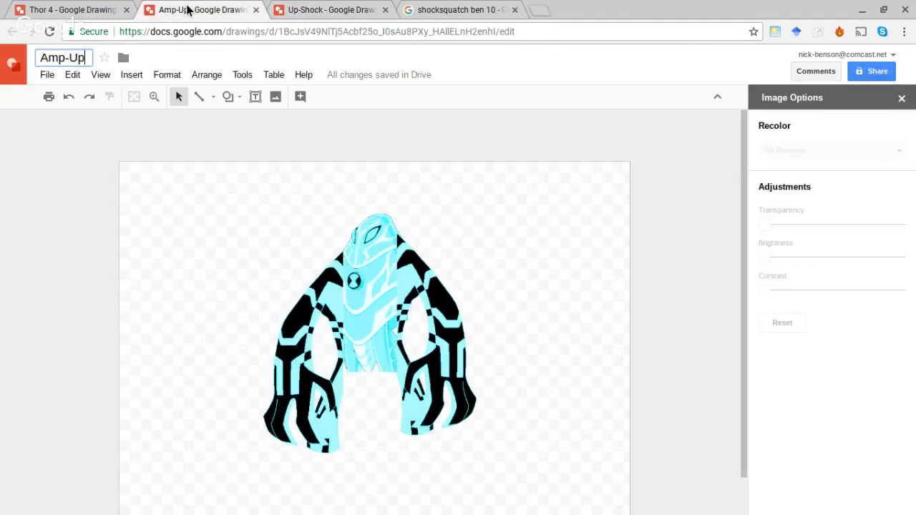
pyautogui.click(43, 6)
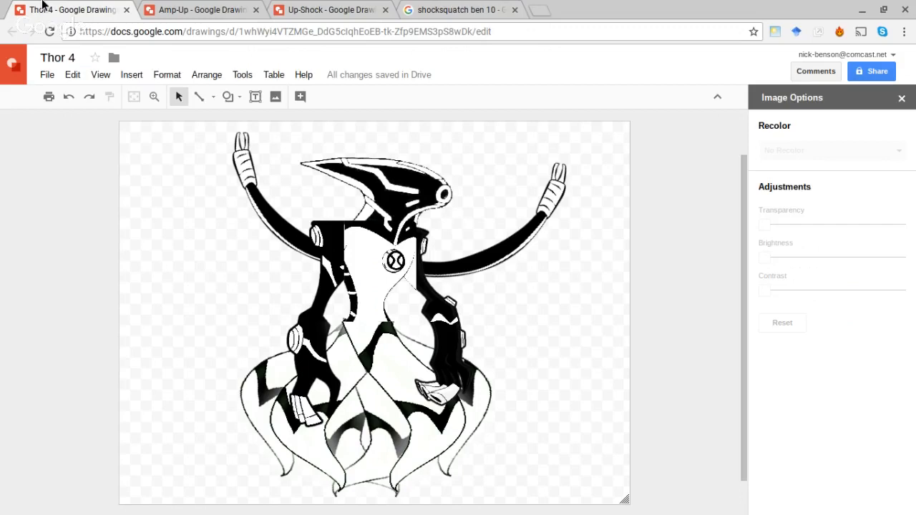
pyautogui.click(172, 5)
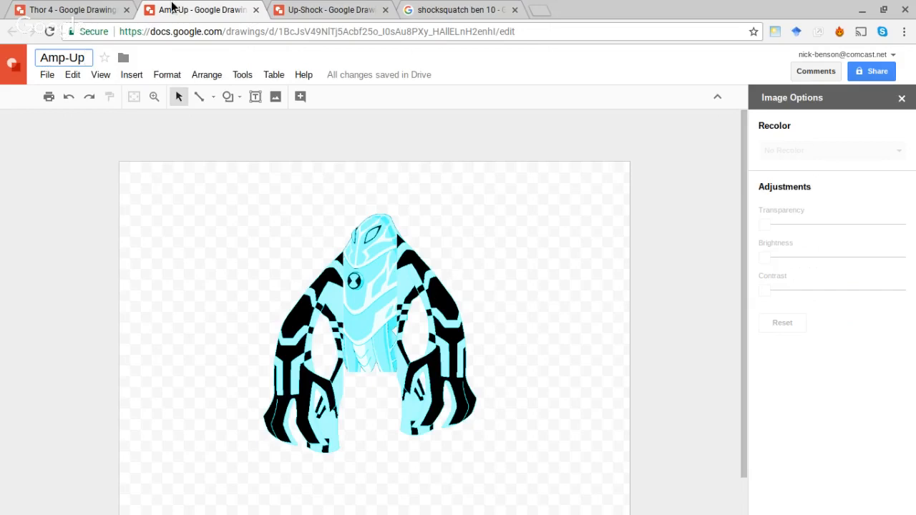
pyautogui.click(305, 7)
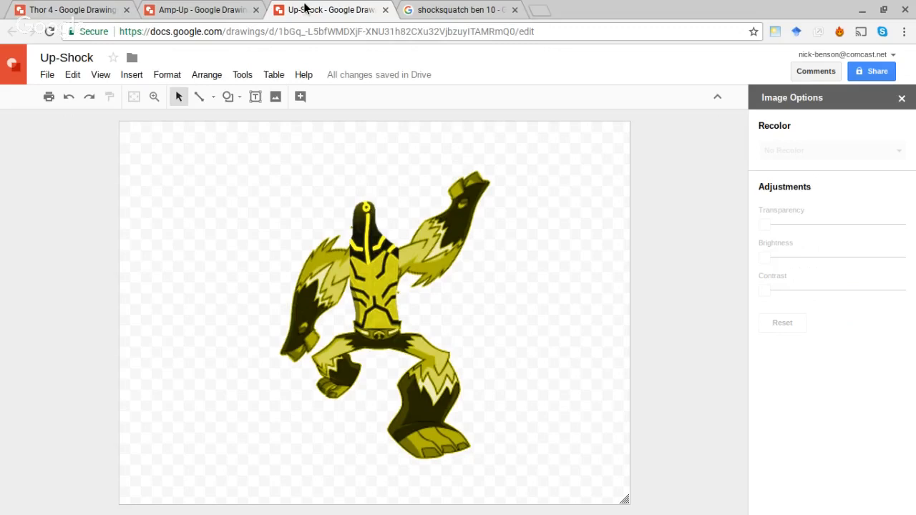
pyautogui.click(209, 13)
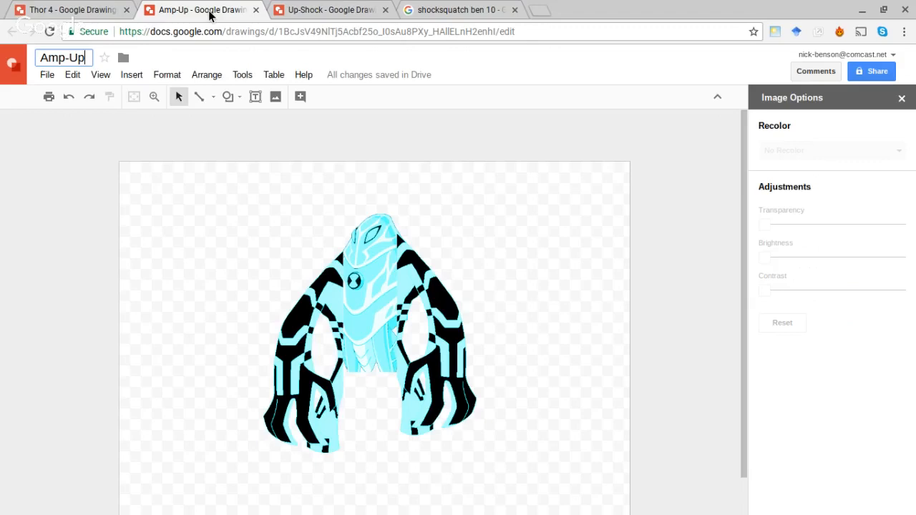
pyautogui.click(320, 11)
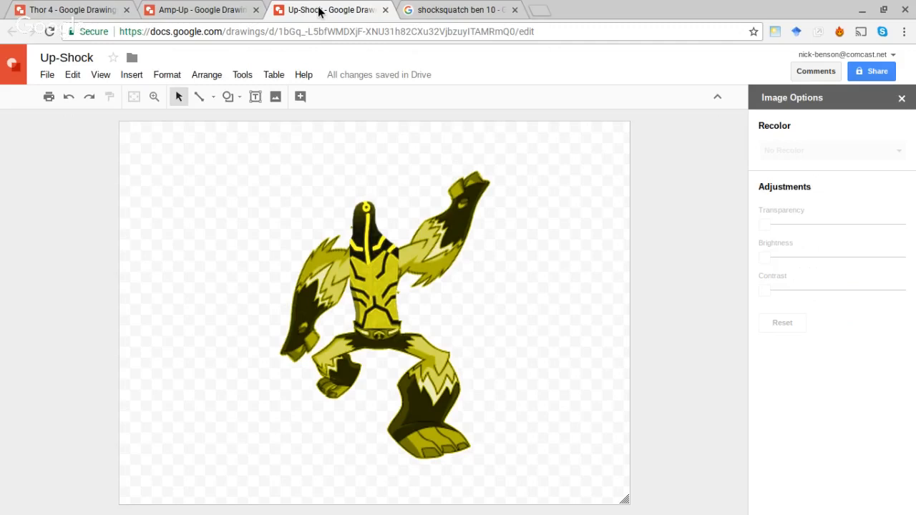
pyautogui.click(192, 8)
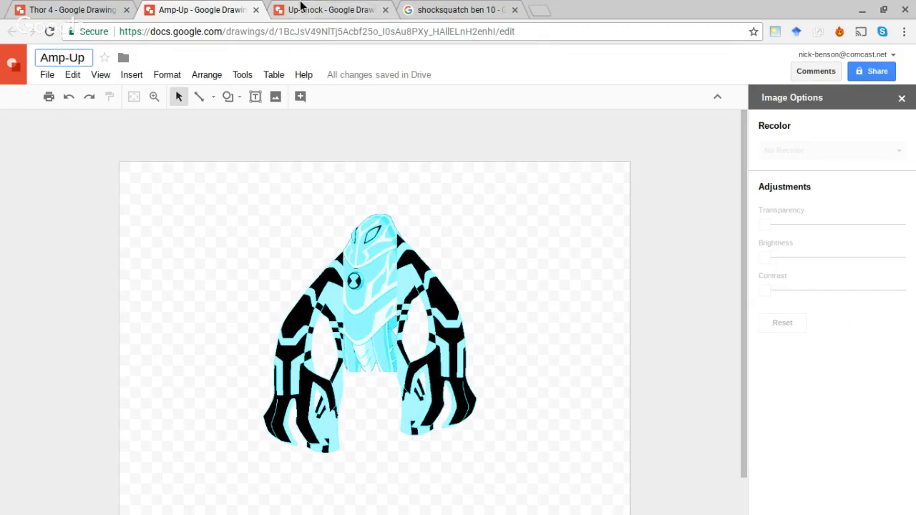
pyautogui.click(301, 9)
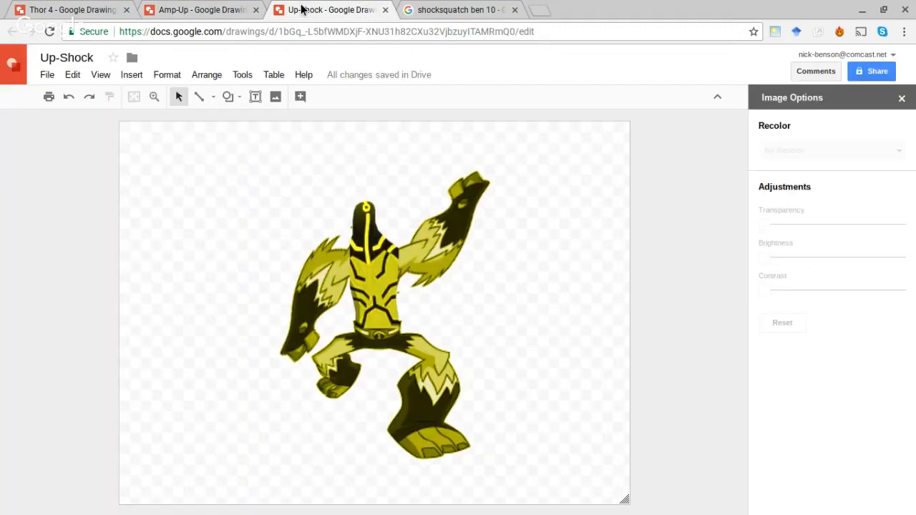
pyautogui.click(68, 16)
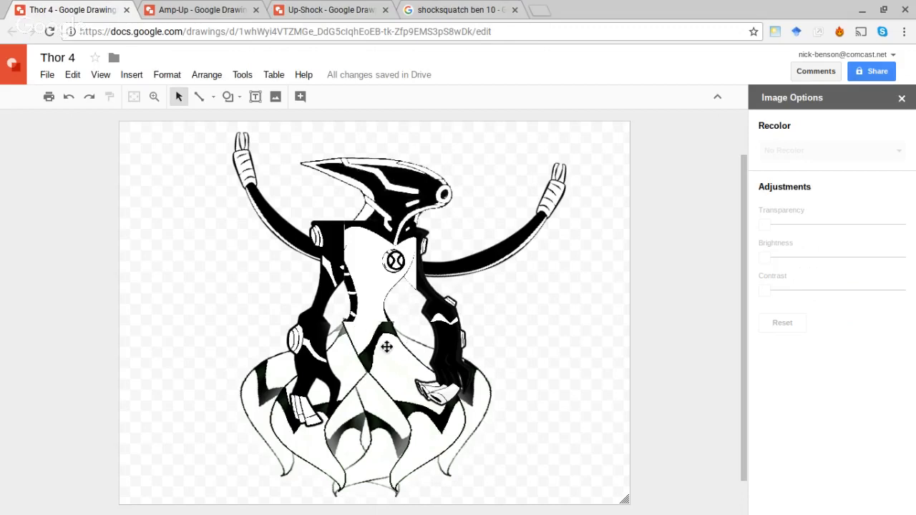
pyautogui.click(319, 13)
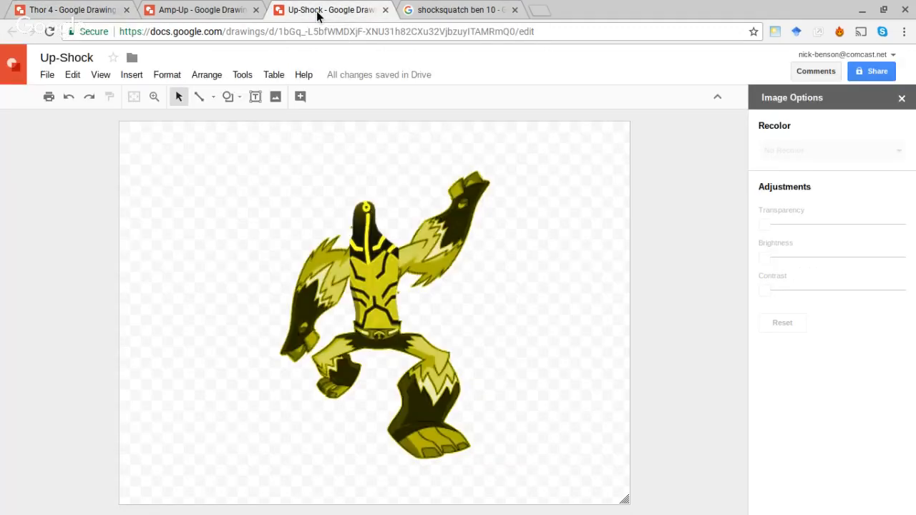
pyautogui.click(213, 10)
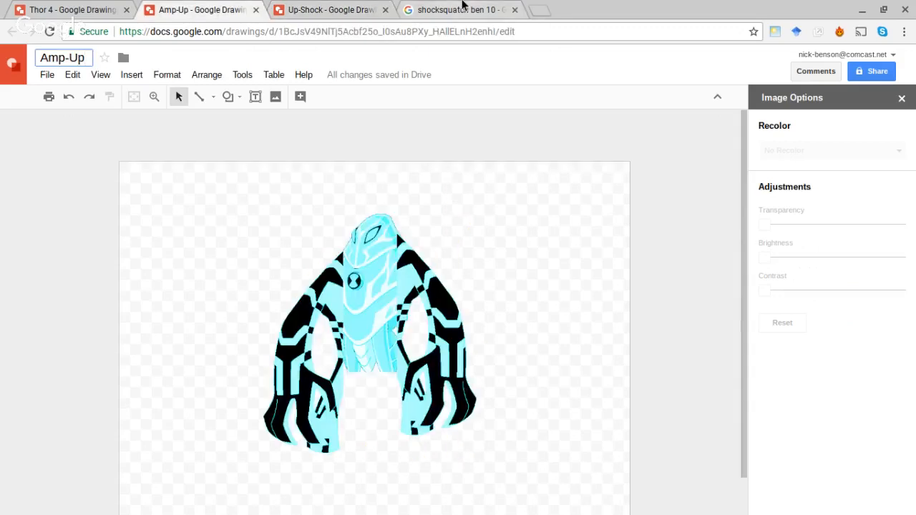
pyautogui.click(462, 5)
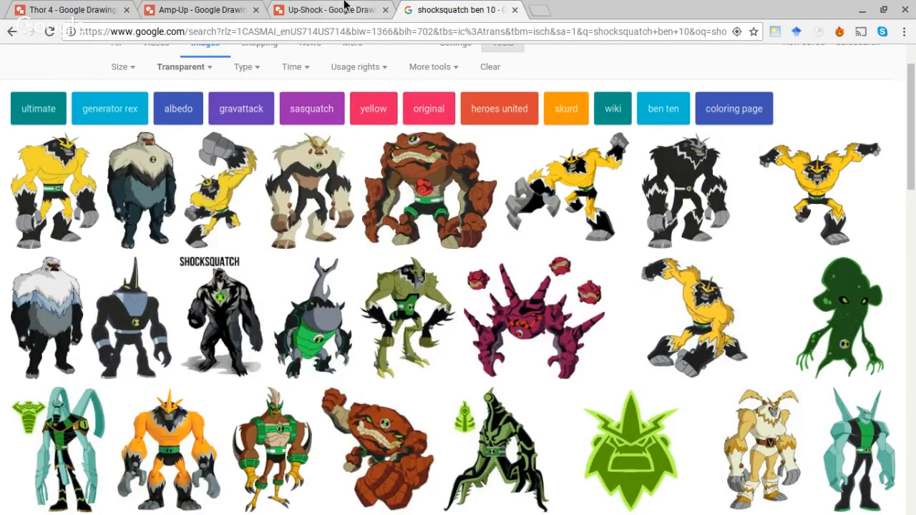
pyautogui.click(345, 5)
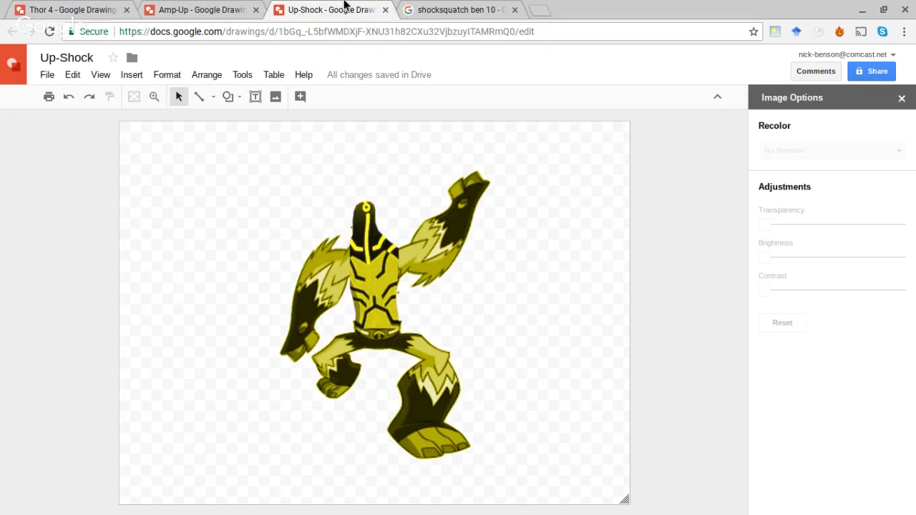
pyautogui.click(56, 7)
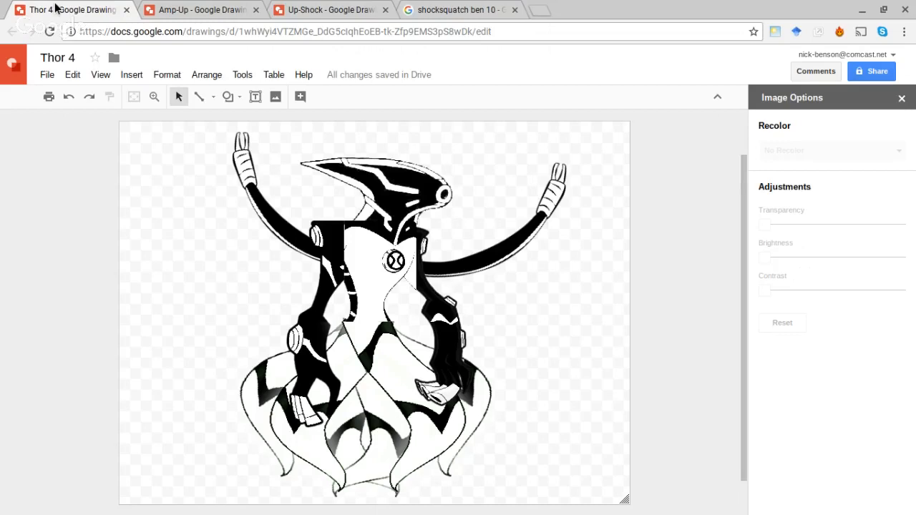
pyautogui.click(202, 8)
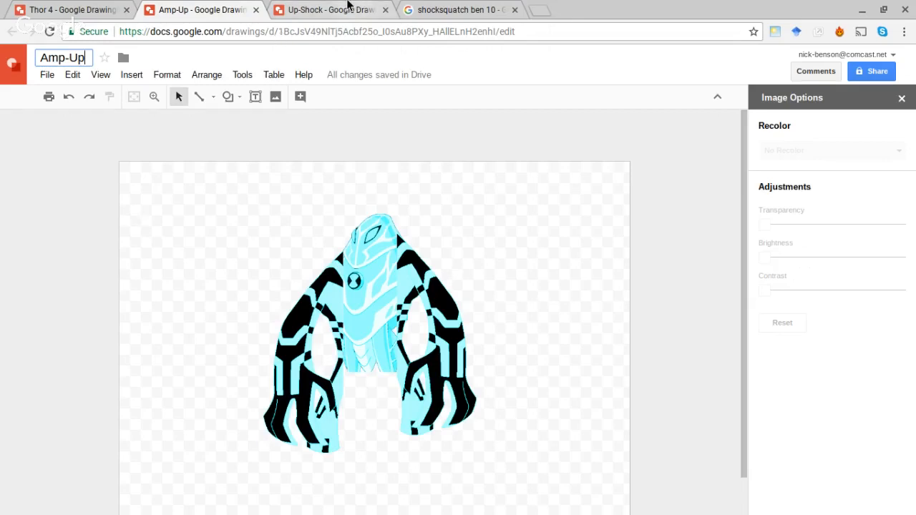
pyautogui.click(349, 5)
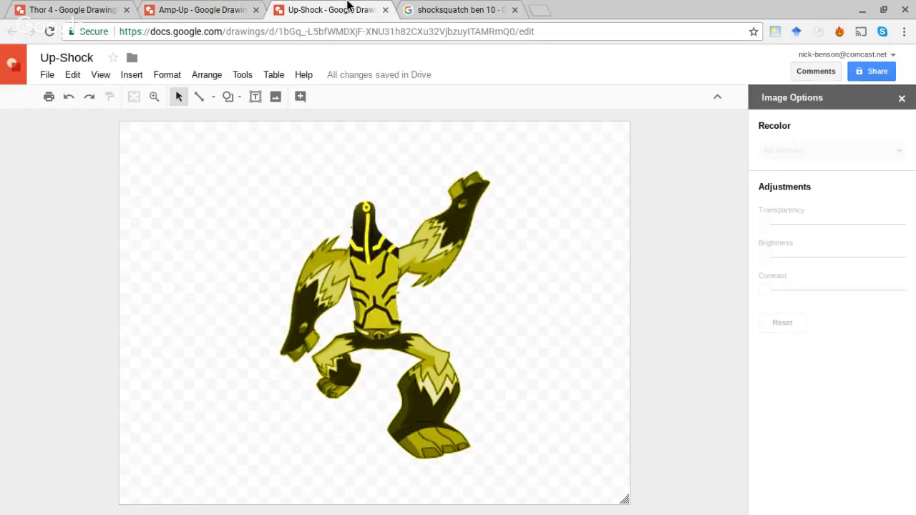